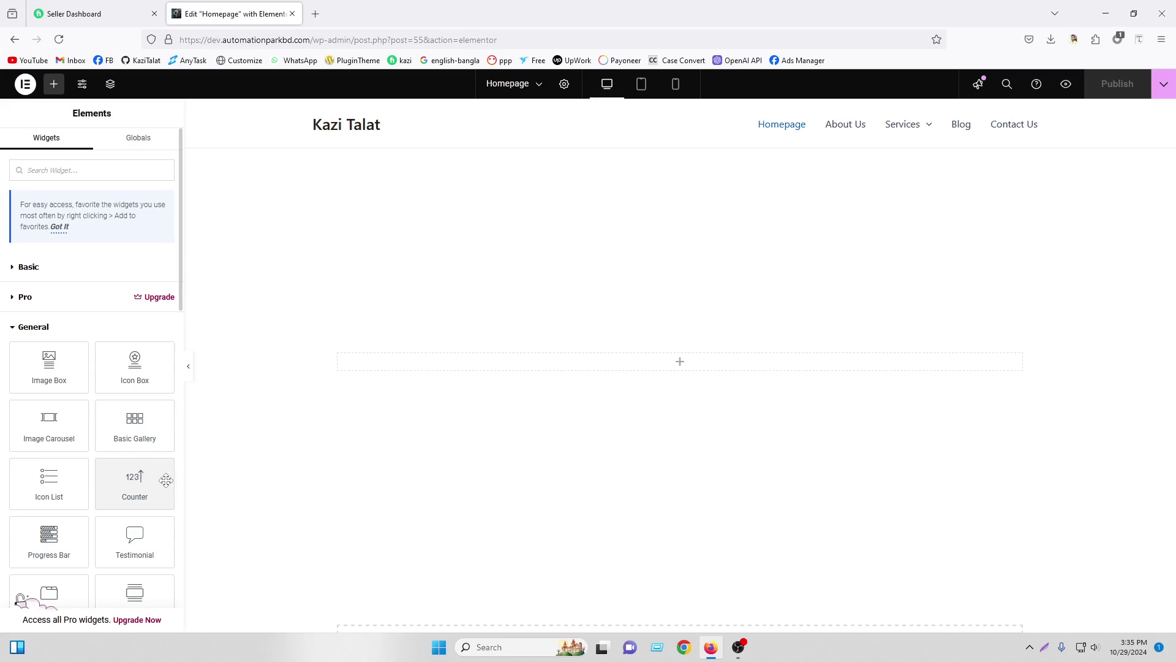
# Step: Open oaktreemassagedallas.com in a new tab and examine the statistics counters near the end of its homepage
pyautogui.click(316, 14)
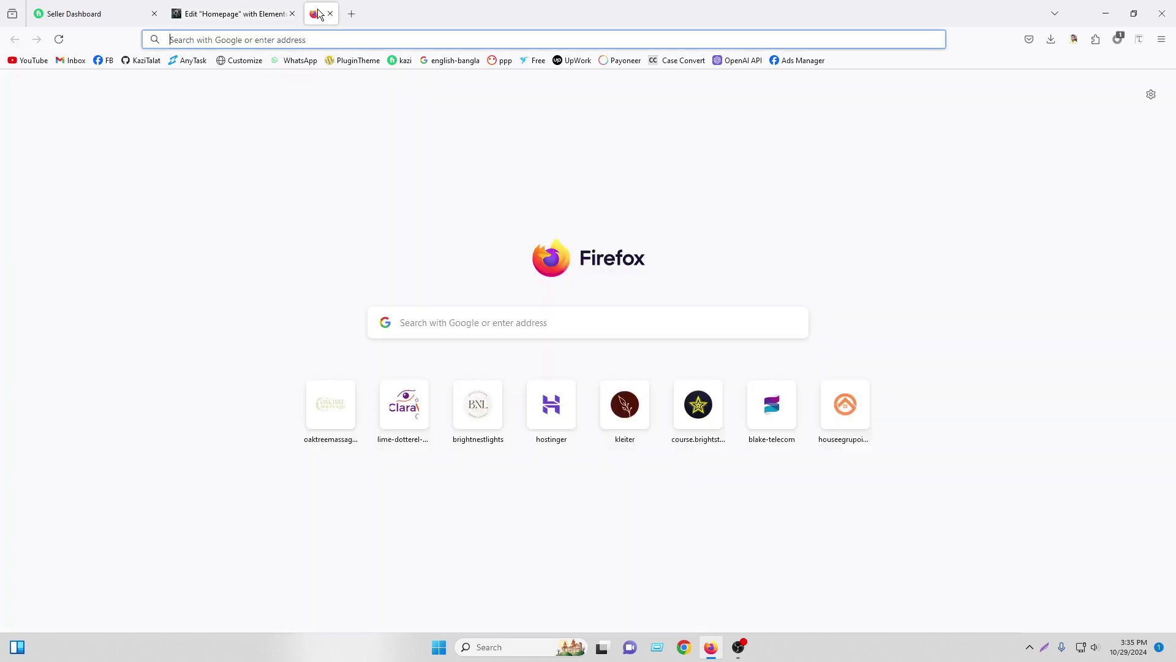
pyautogui.write('oaktreemassagedallas.com/')
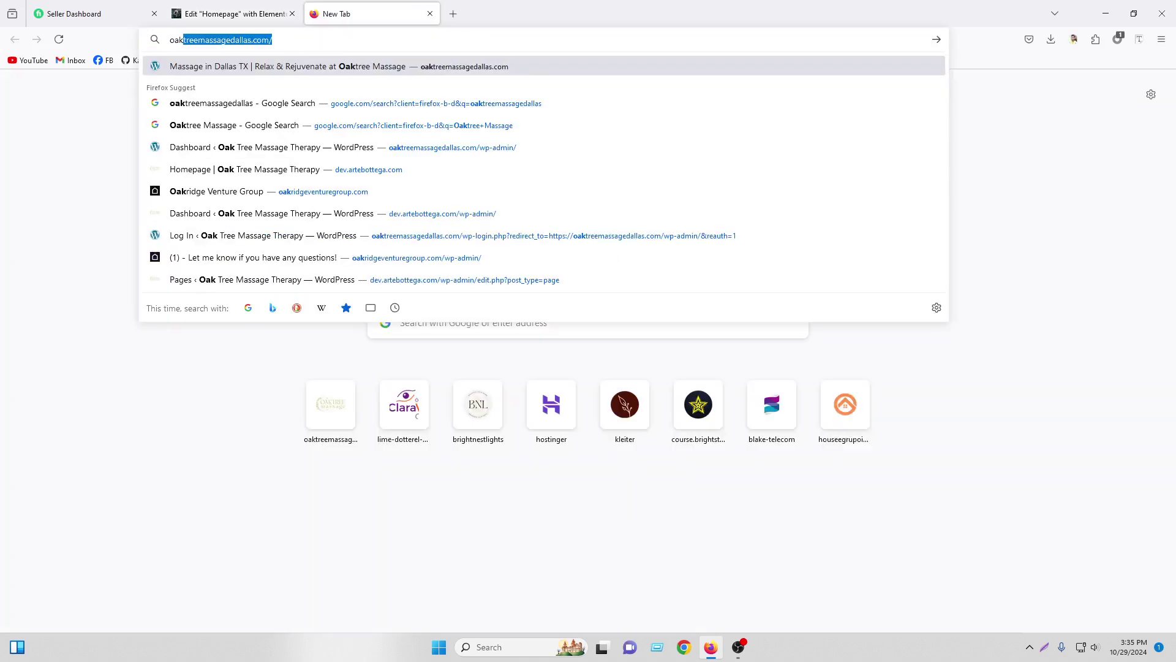
pyautogui.press('Return')
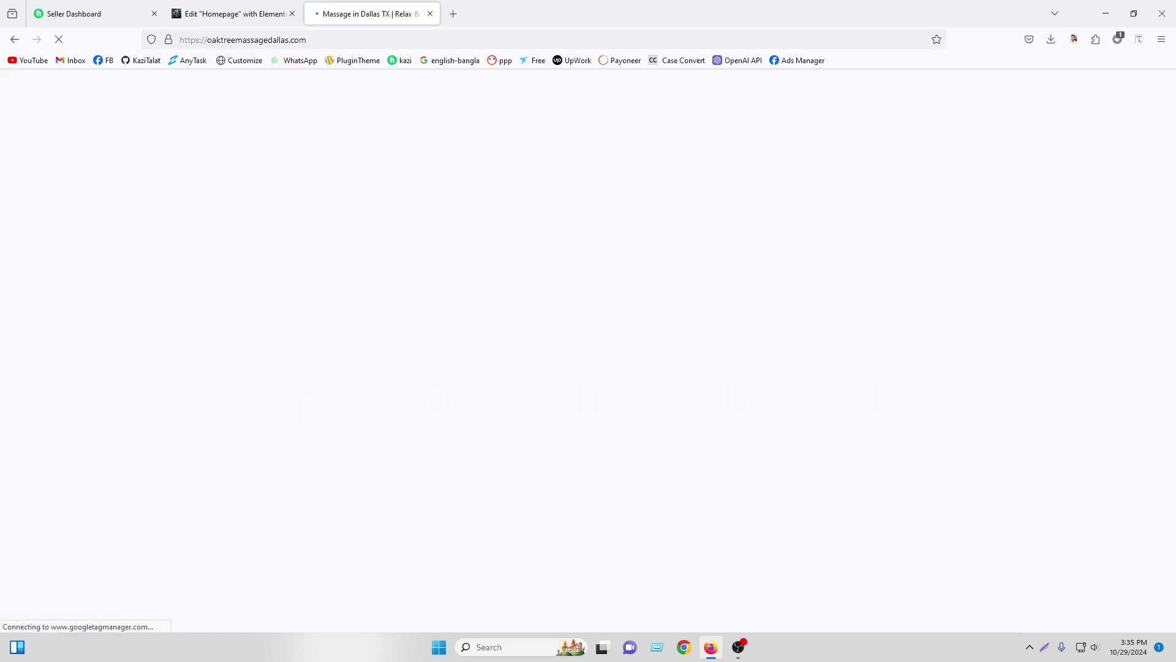
pyautogui.scroll(-15, 968, 285)
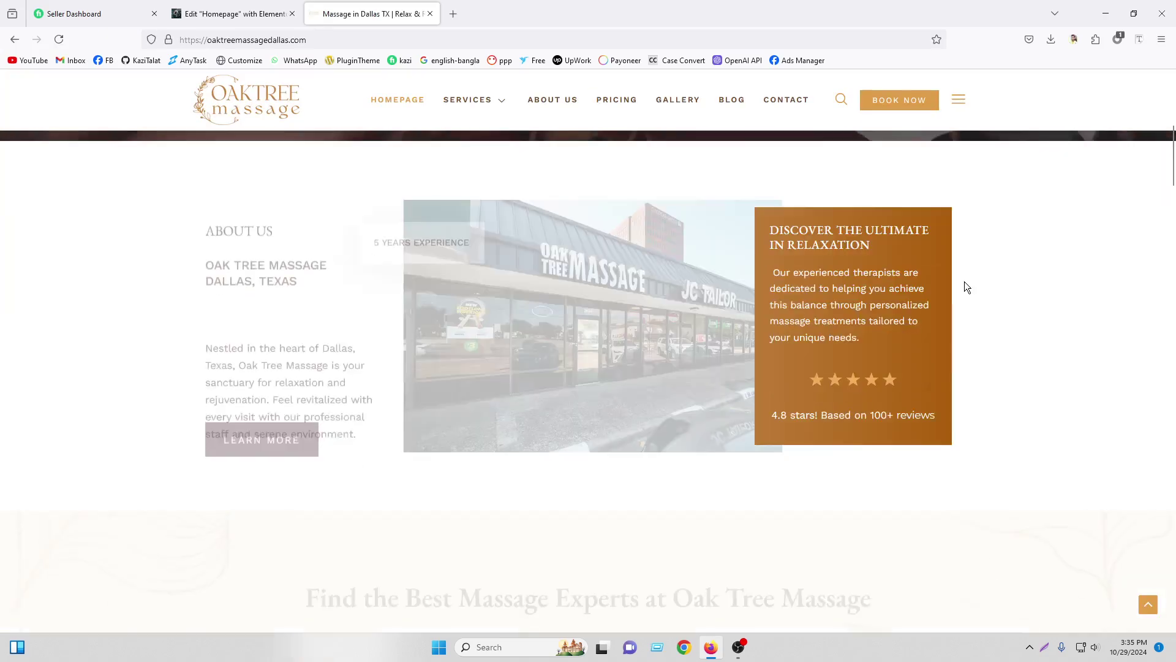
pyautogui.scroll(-20, 965, 285)
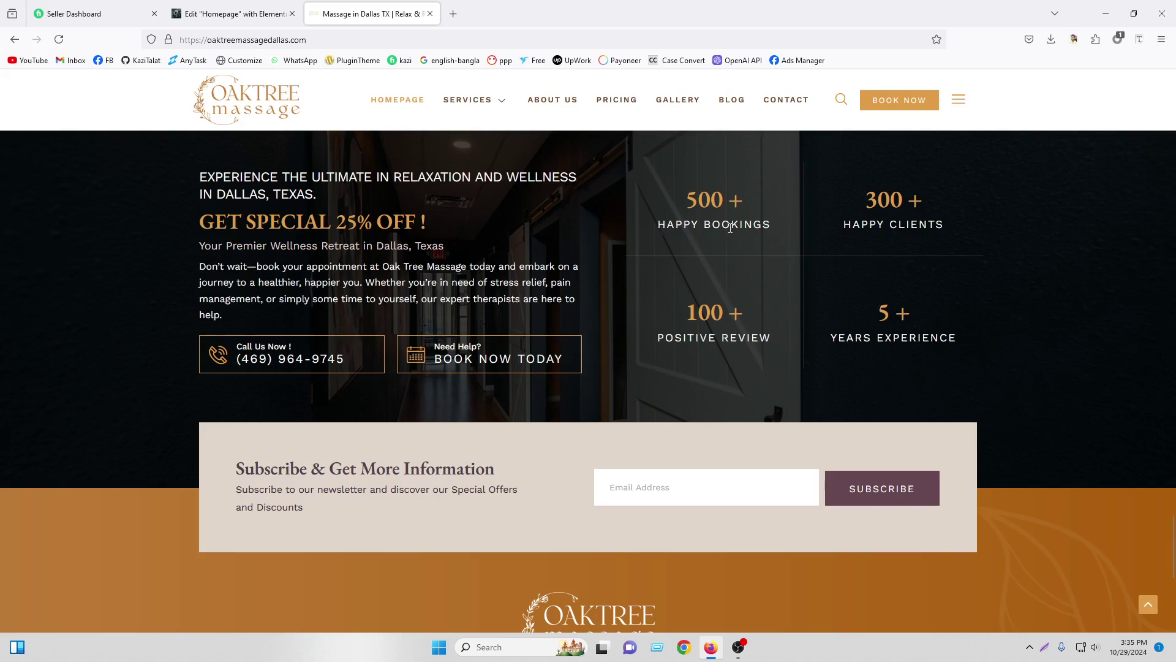
# Step: Return to the Homepage editor and add a Counter widget to the empty section, counting from 10 to 200
pyautogui.click(233, 14)
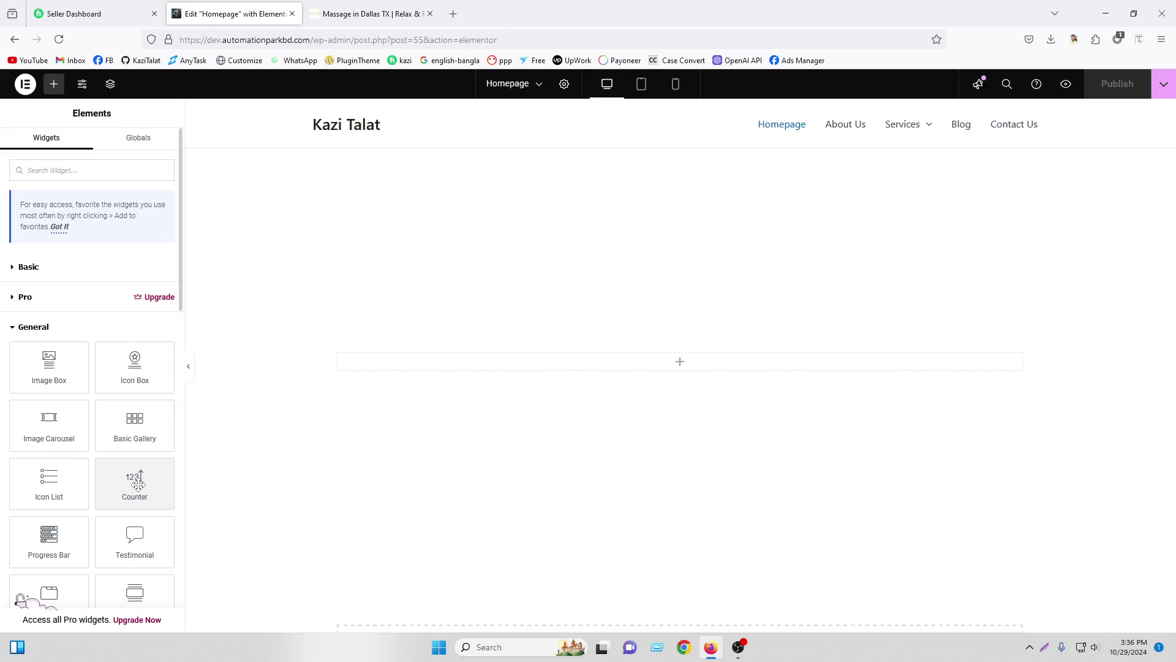
pyautogui.moveTo(133, 485); pyautogui.dragTo(715, 370)
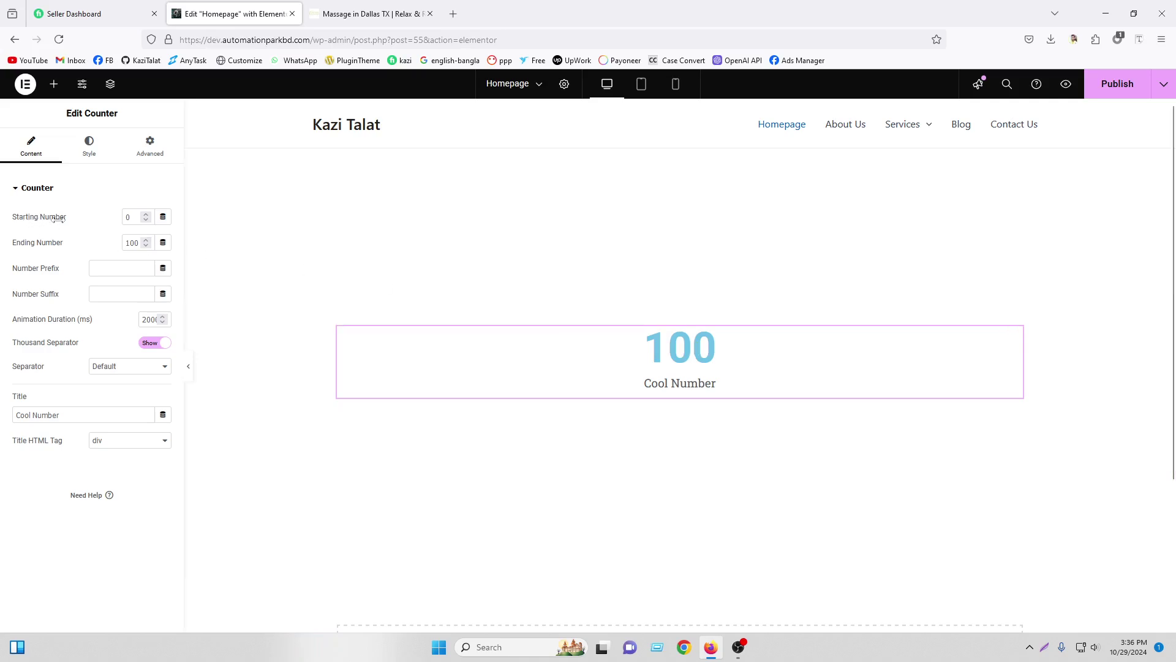
pyautogui.click(125, 217)
pyautogui.write('1')
pyautogui.moveTo(129, 243); pyautogui.dragTo(82, 239)
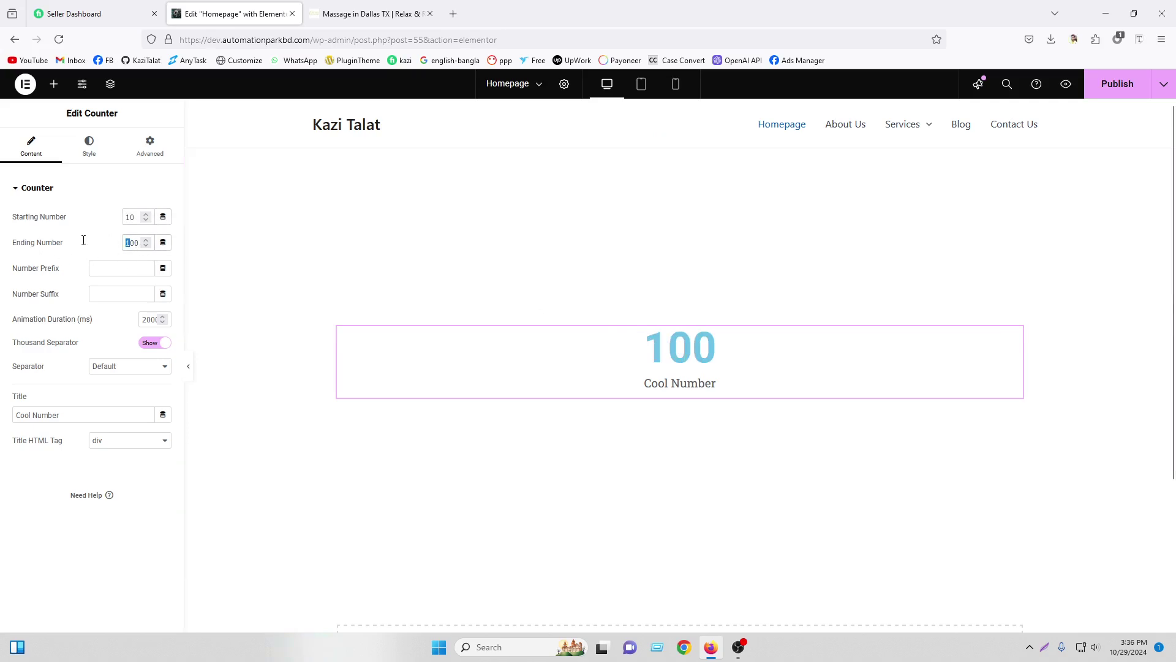
pyautogui.write('2')
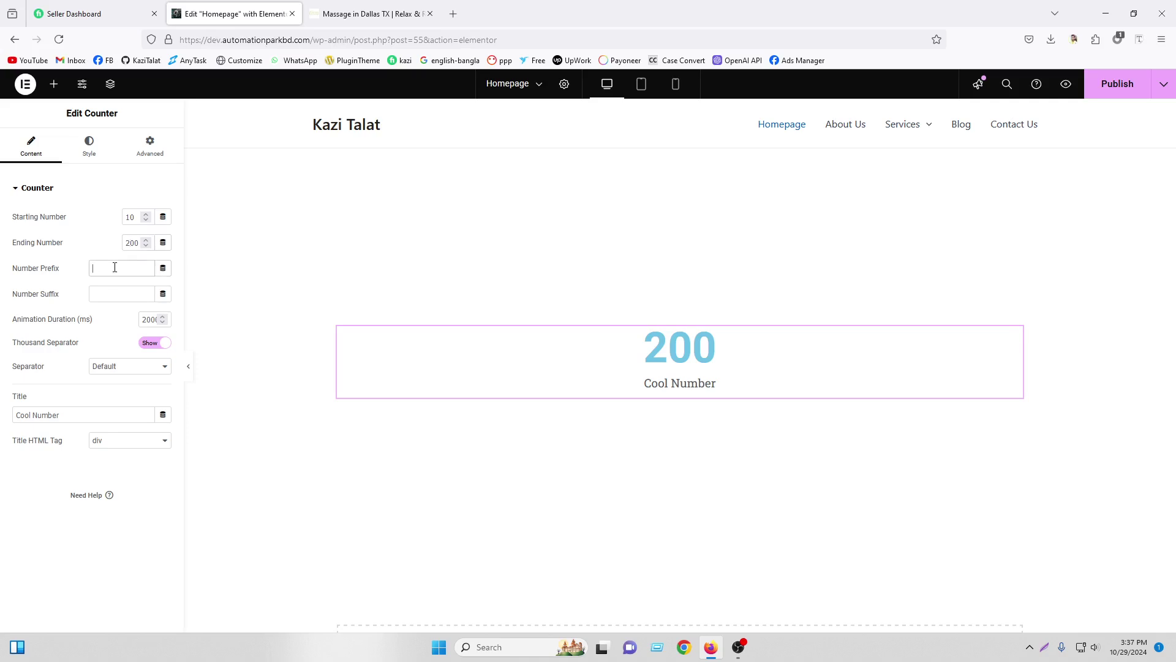
# Step: Try "This is" as the counter's number prefix, and clear the prefix again
pyautogui.write('Thus is')
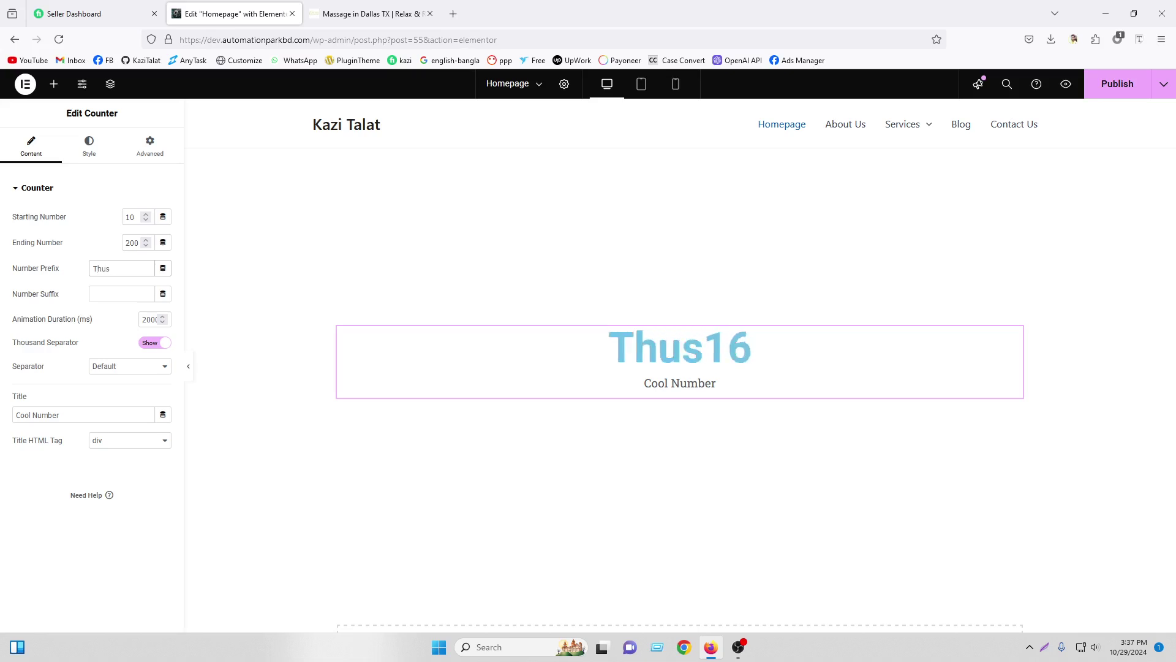
pyautogui.press('BackSpace')
pyautogui.press('BackSpace')
pyautogui.press('BackSpace')
pyautogui.press('BackSpace')
pyautogui.press('BackSpace')
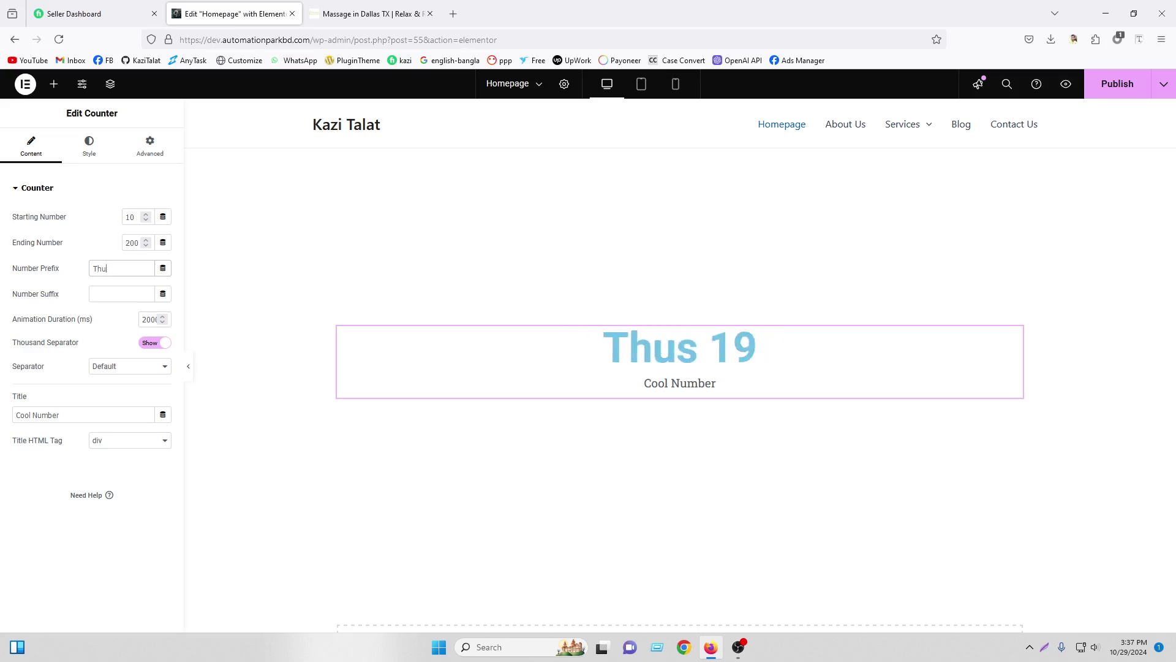
pyautogui.write('is is')
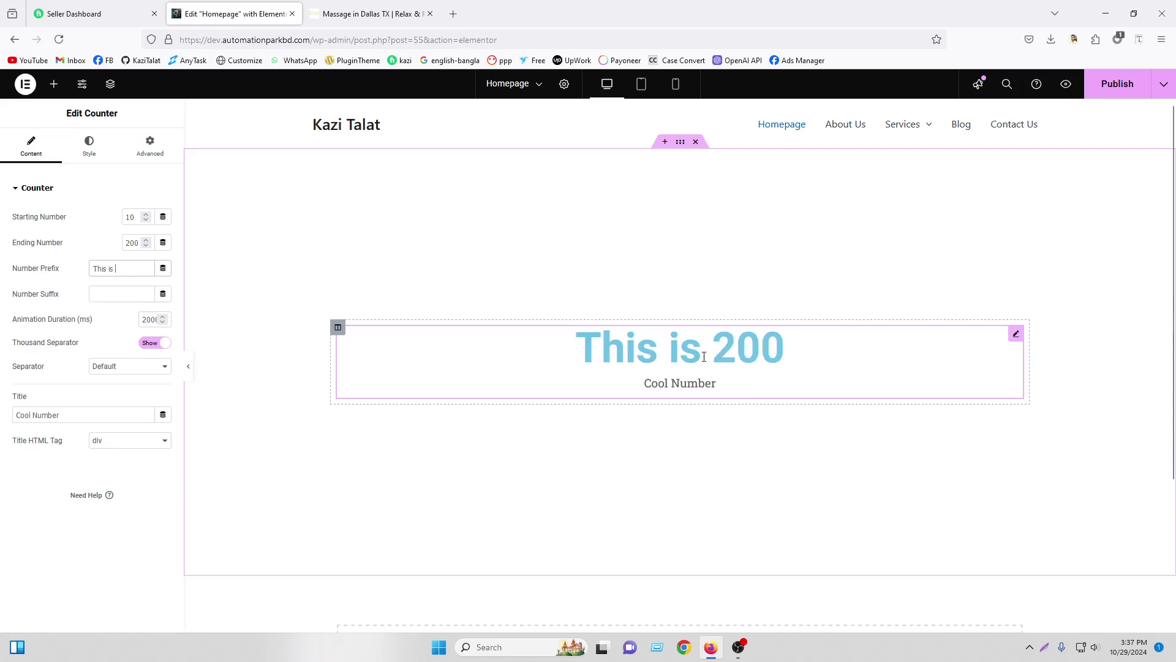
pyautogui.hotkey('ctrl', 'a')
pyautogui.press('BackSpace')
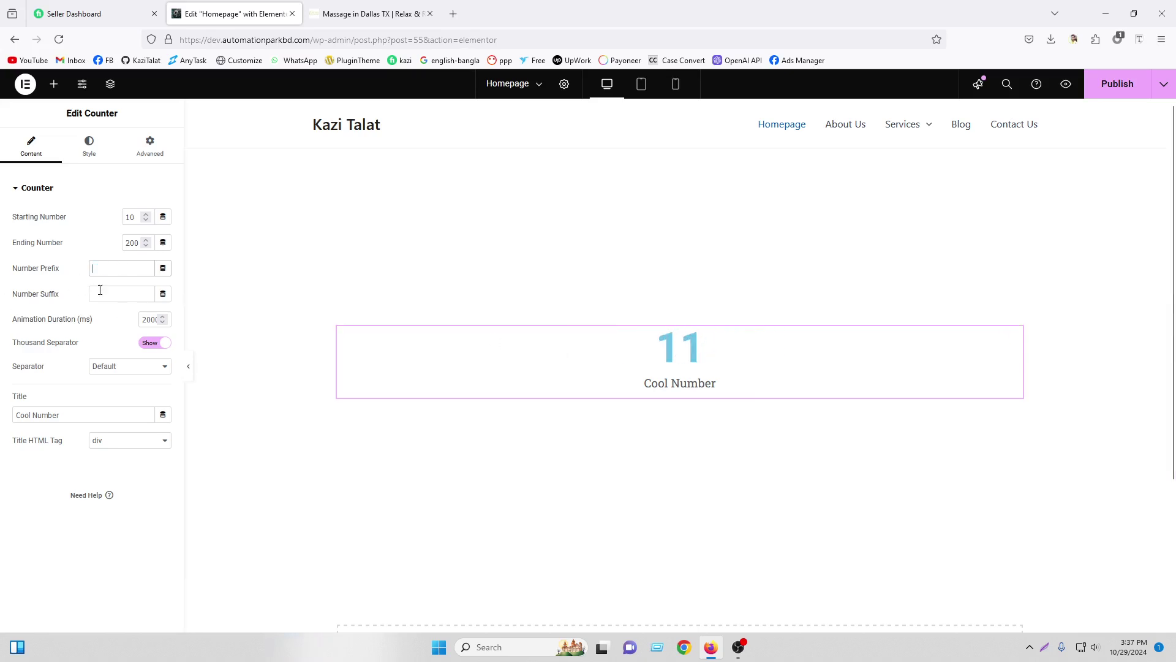
# Step: Give the counter the number suffix "$" and set its ending number to 2000
pyautogui.click(113, 292)
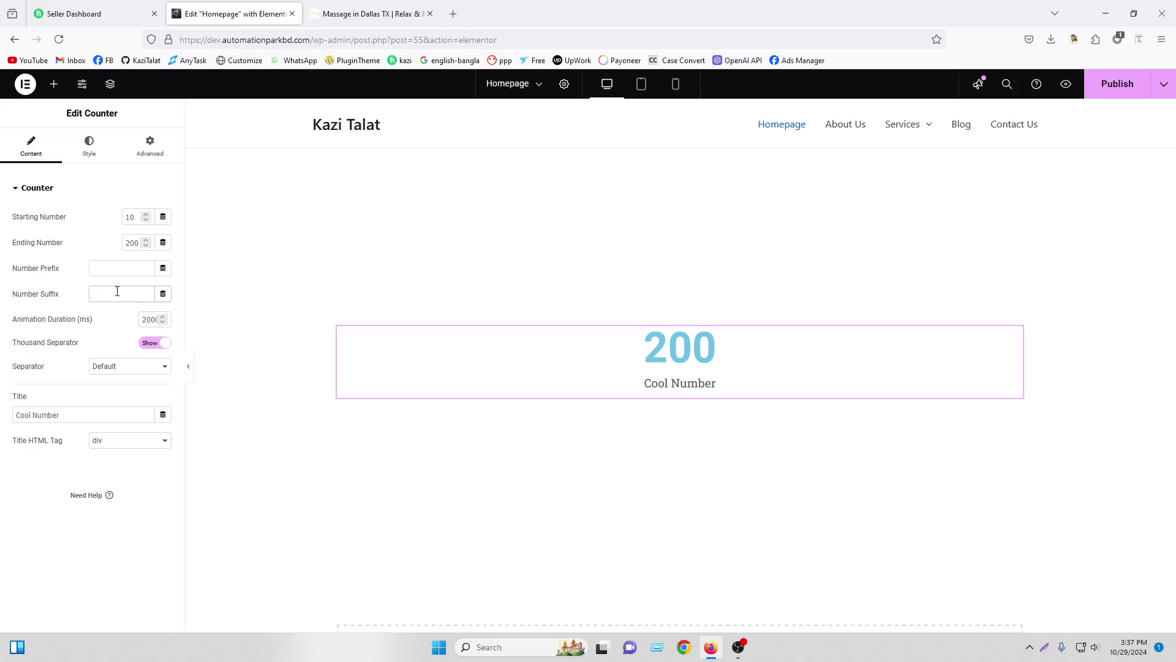
pyautogui.write('$')
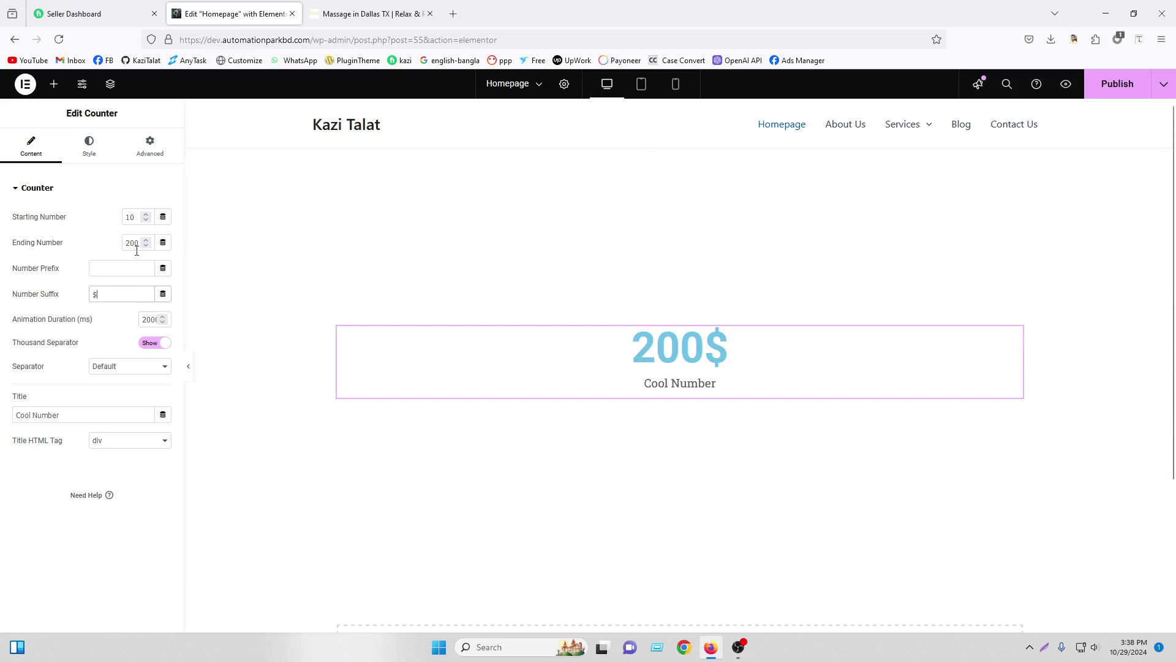
pyautogui.write('0')
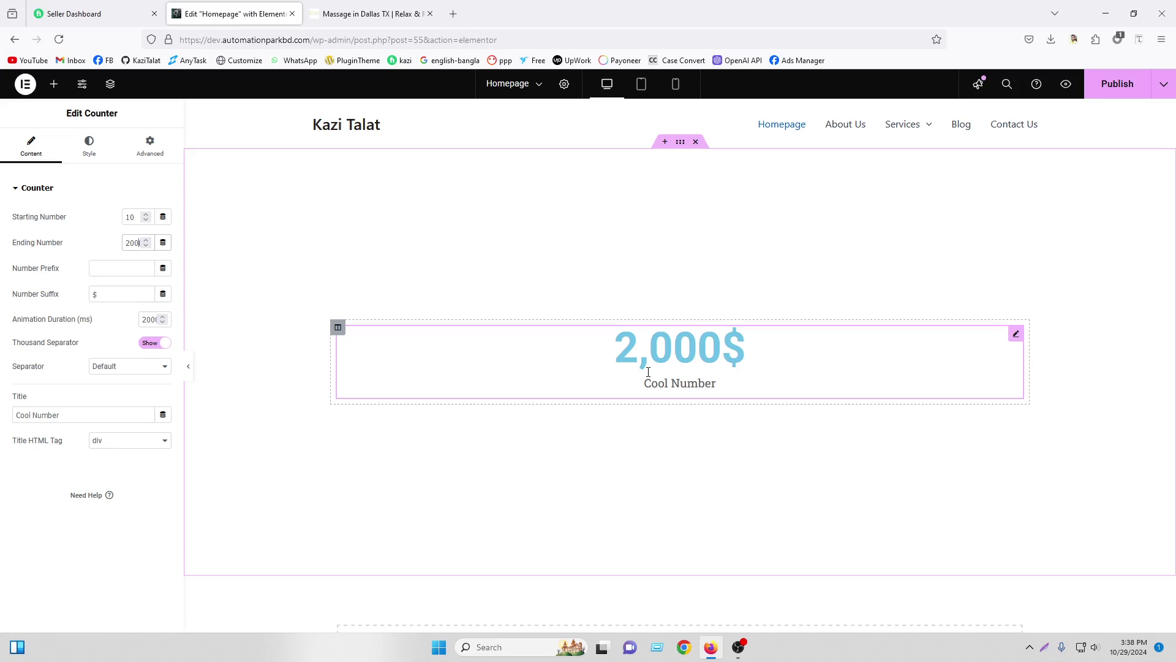
# Step: Try the Dot, Space and Apostrophe thousand separators on the counter, and restore the Default separator
pyautogui.click(107, 367)
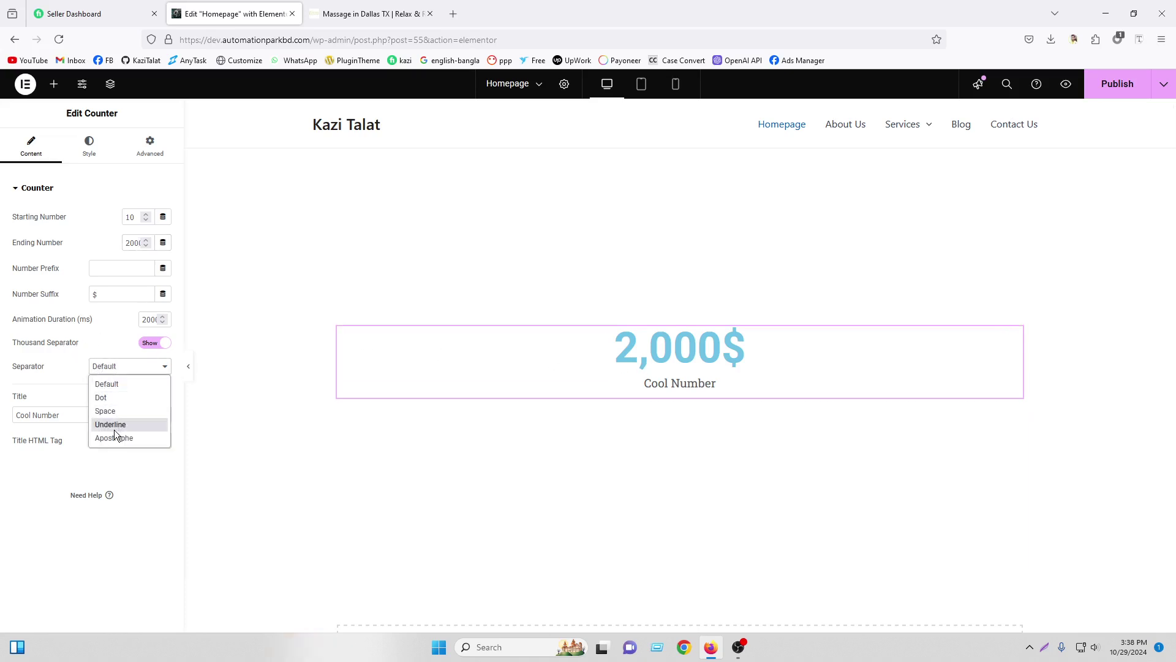
pyautogui.click(114, 399)
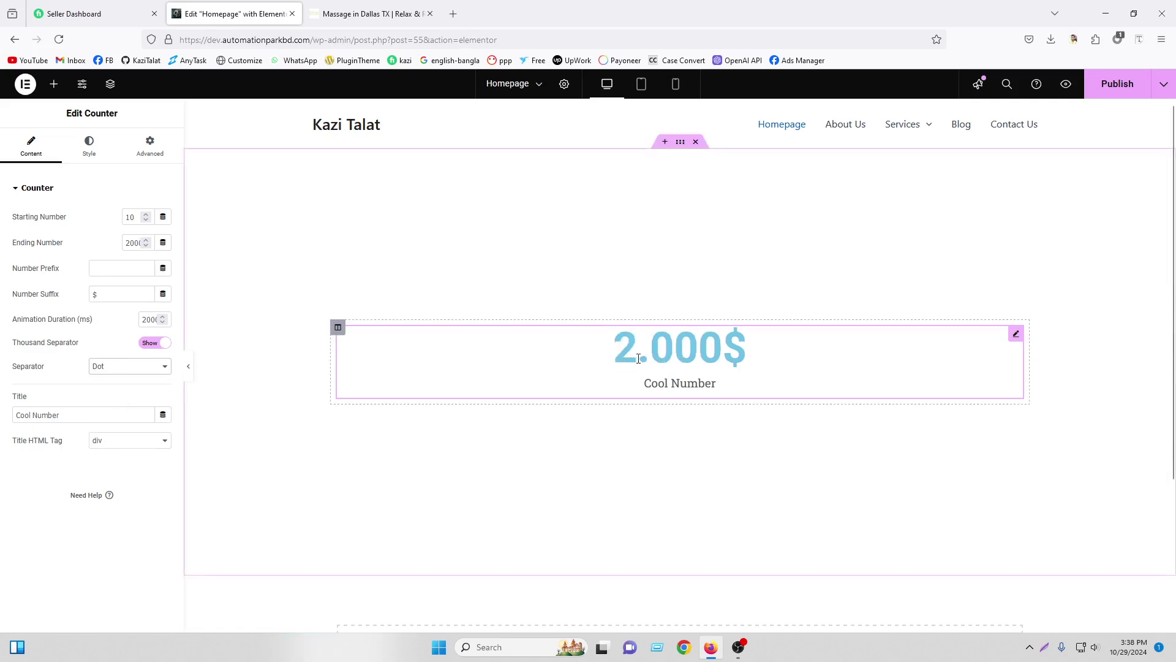
pyautogui.click(116, 366)
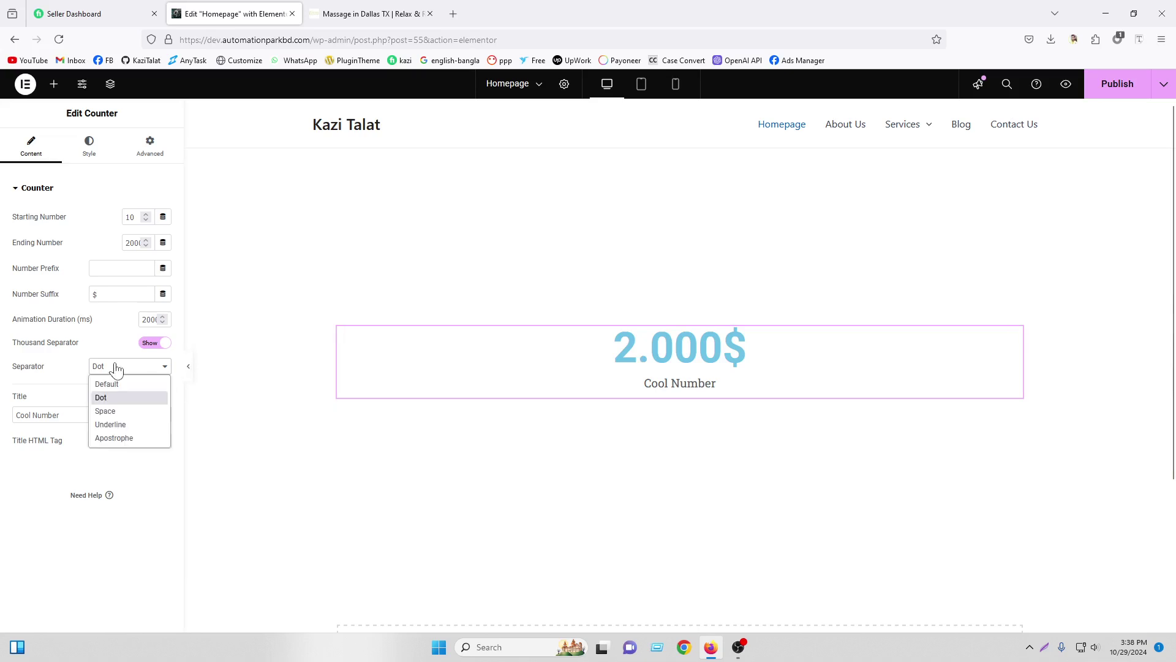
pyautogui.click(116, 413)
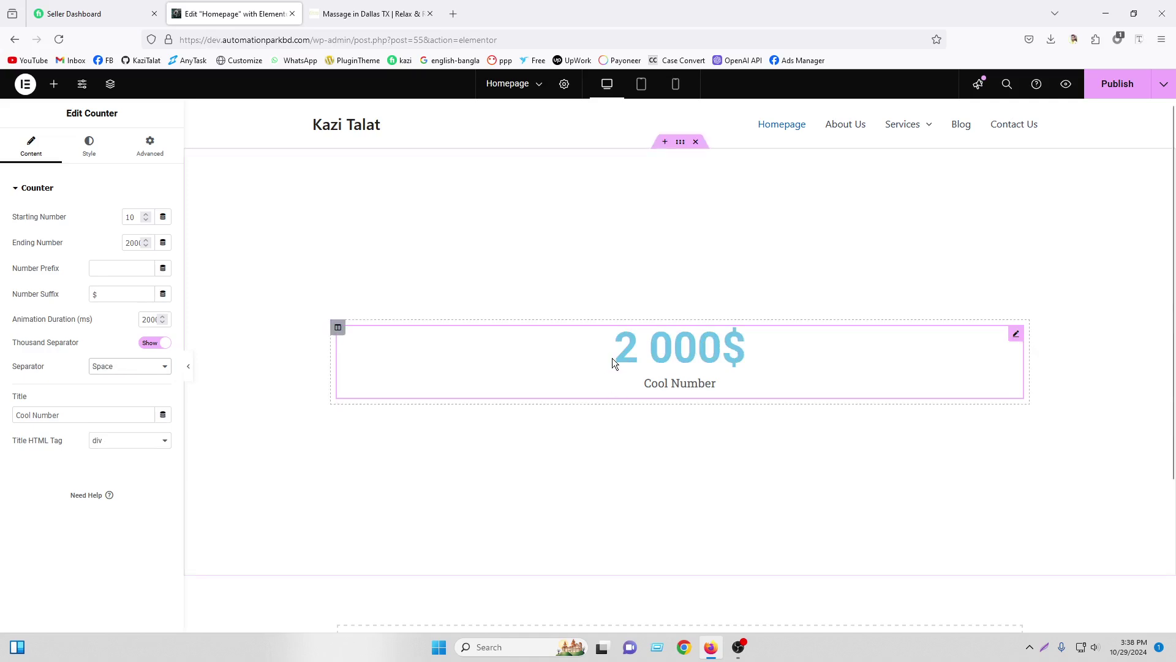
pyautogui.click(139, 368)
pyautogui.click(127, 432)
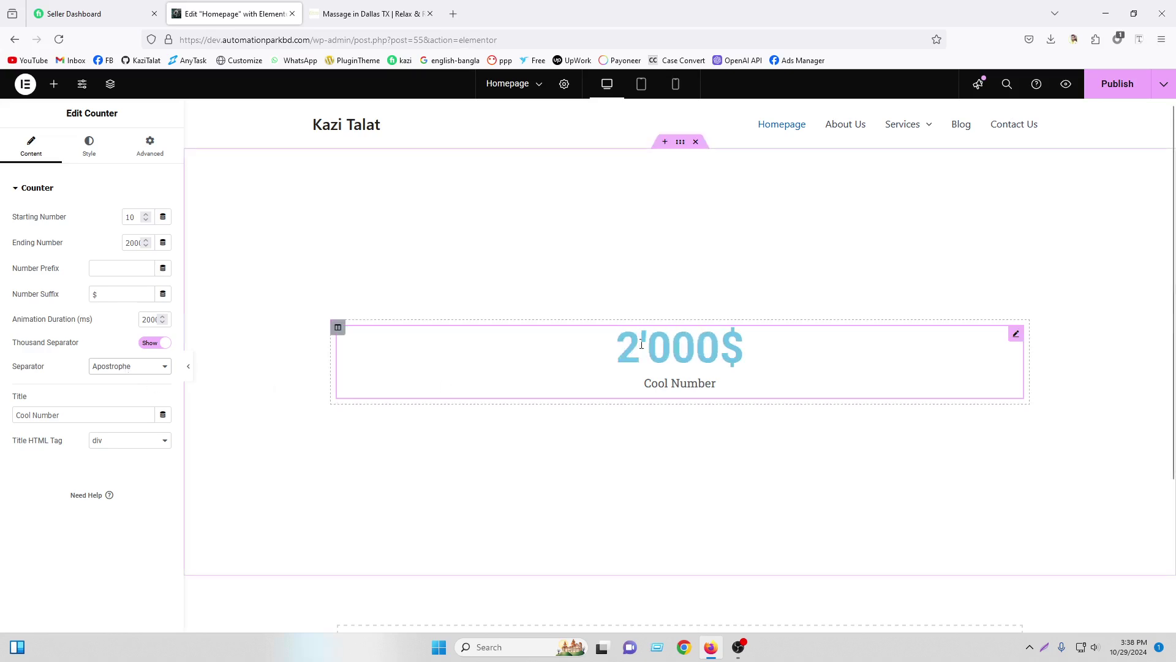
pyautogui.click(129, 367)
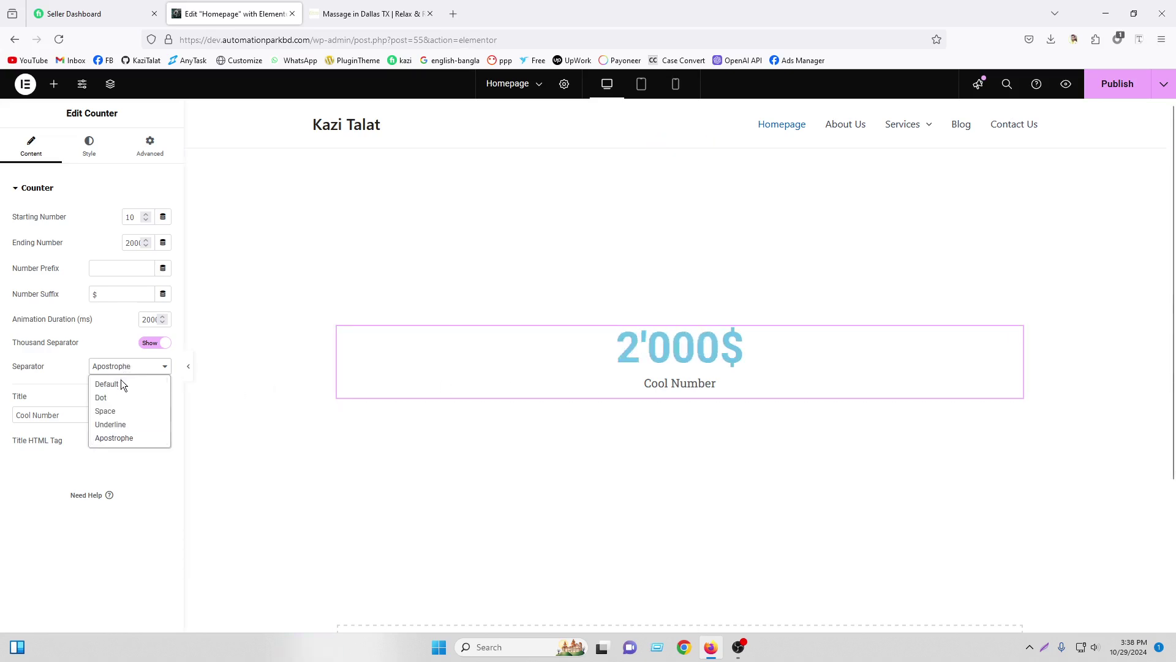
pyautogui.click(120, 381)
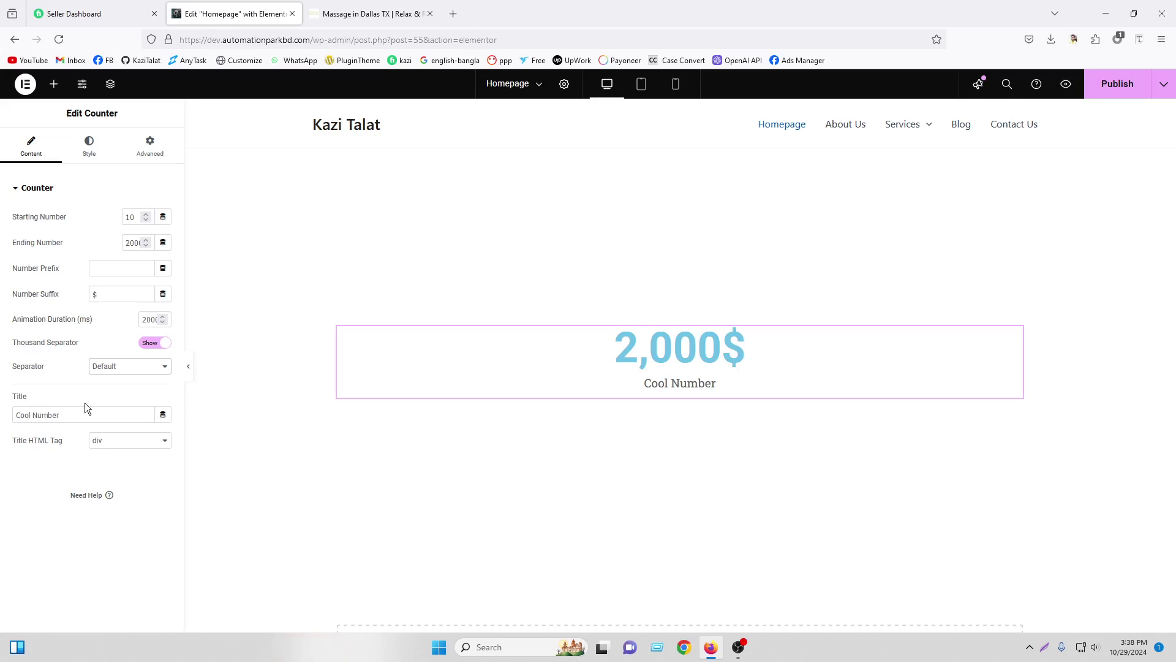
# Step: Check the counter labels on the Oaktree Massage site, and change the counter's title to "Total Earned", leaving its HTML tag as div
pyautogui.click(358, 12)
pyautogui.moveTo(661, 219); pyautogui.dragTo(777, 232)
pyautogui.click(232, 14)
pyautogui.moveTo(74, 419); pyautogui.dragTo(6, 411)
pyautogui.write('Tota')
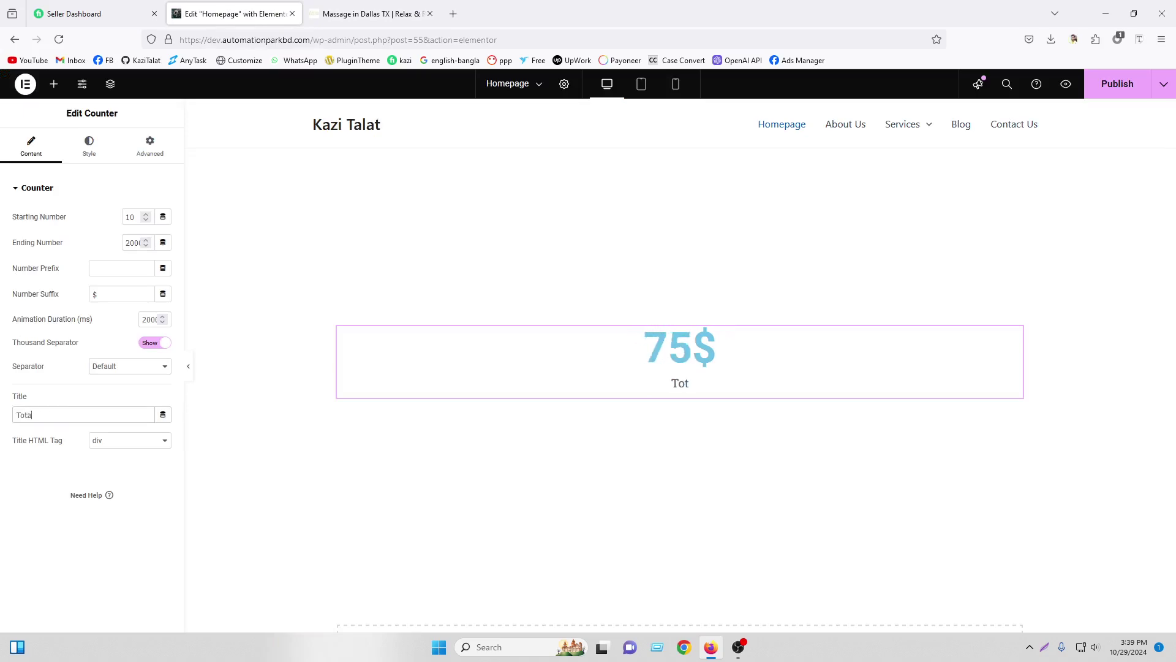
pyautogui.write('l Earned')
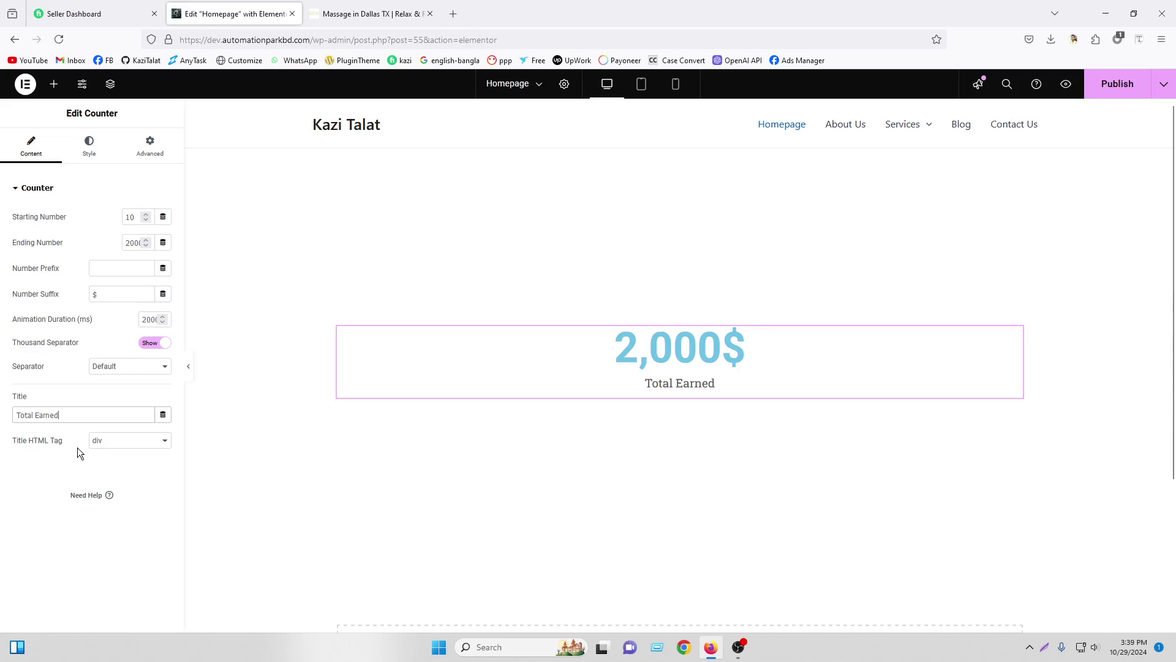
pyautogui.click(103, 442)
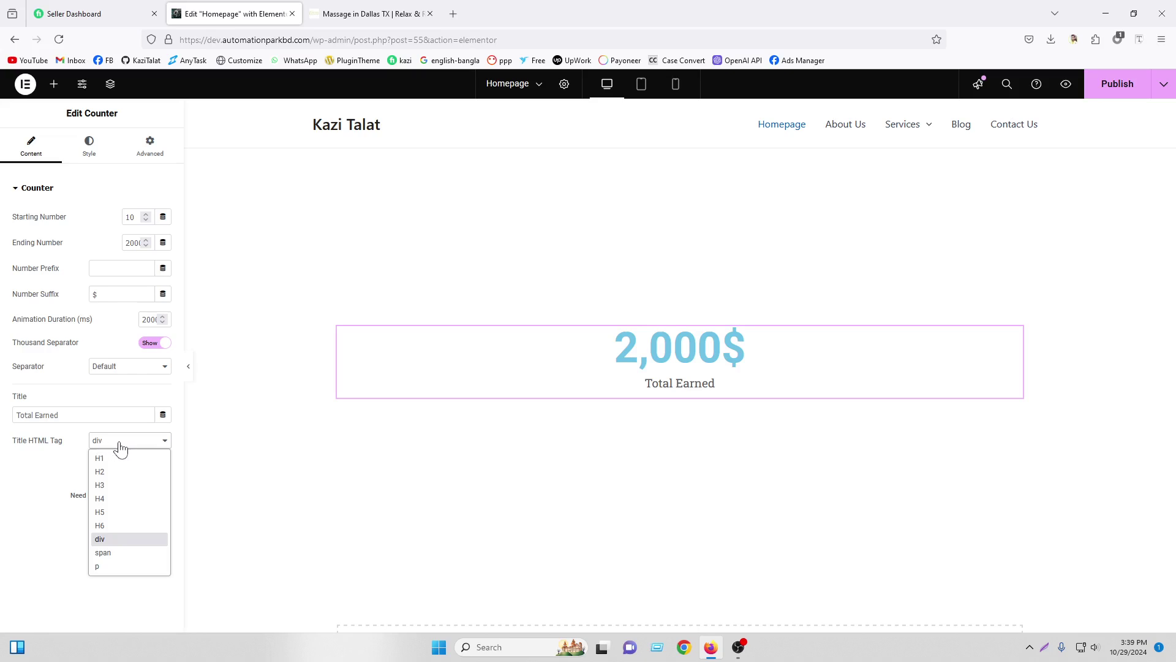
pyautogui.click(9, 496)
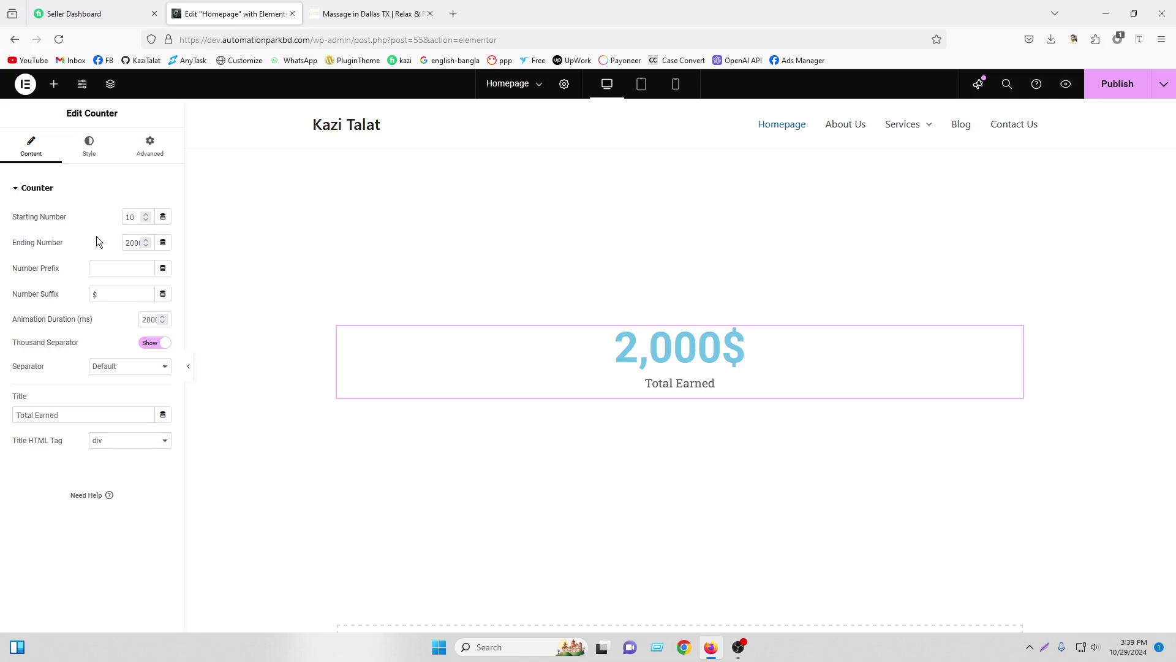
# Step: Try the counter's title position above, below and to the left of the number
pyautogui.click(92, 153)
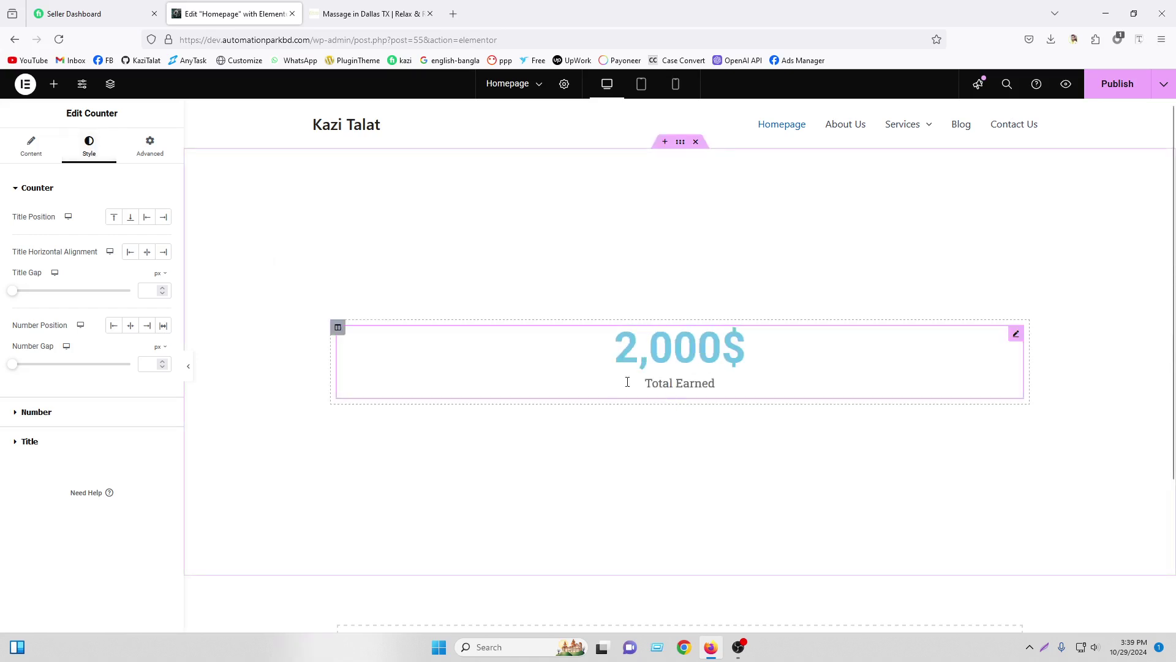
pyautogui.click(114, 219)
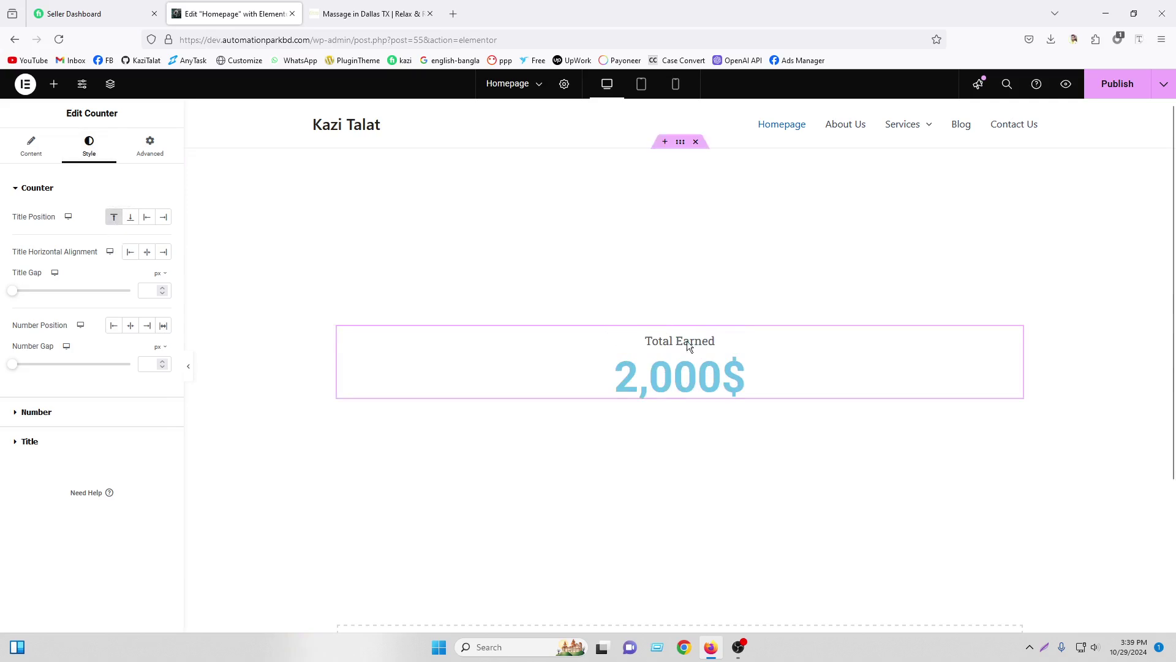
pyautogui.click(130, 219)
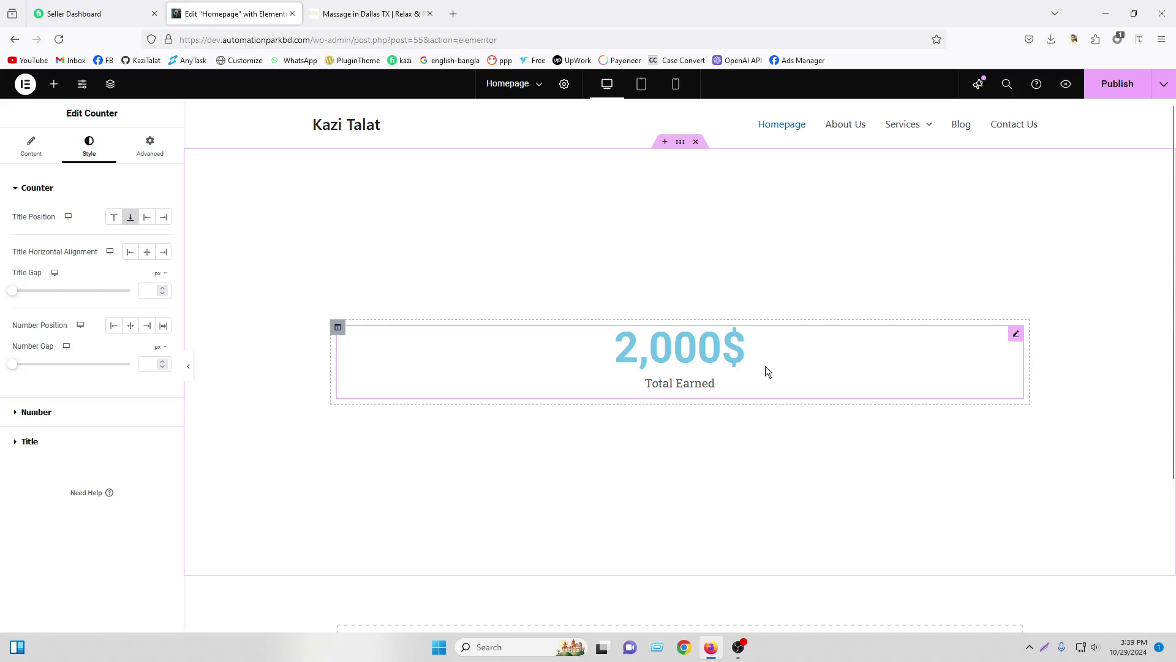
pyautogui.click(147, 218)
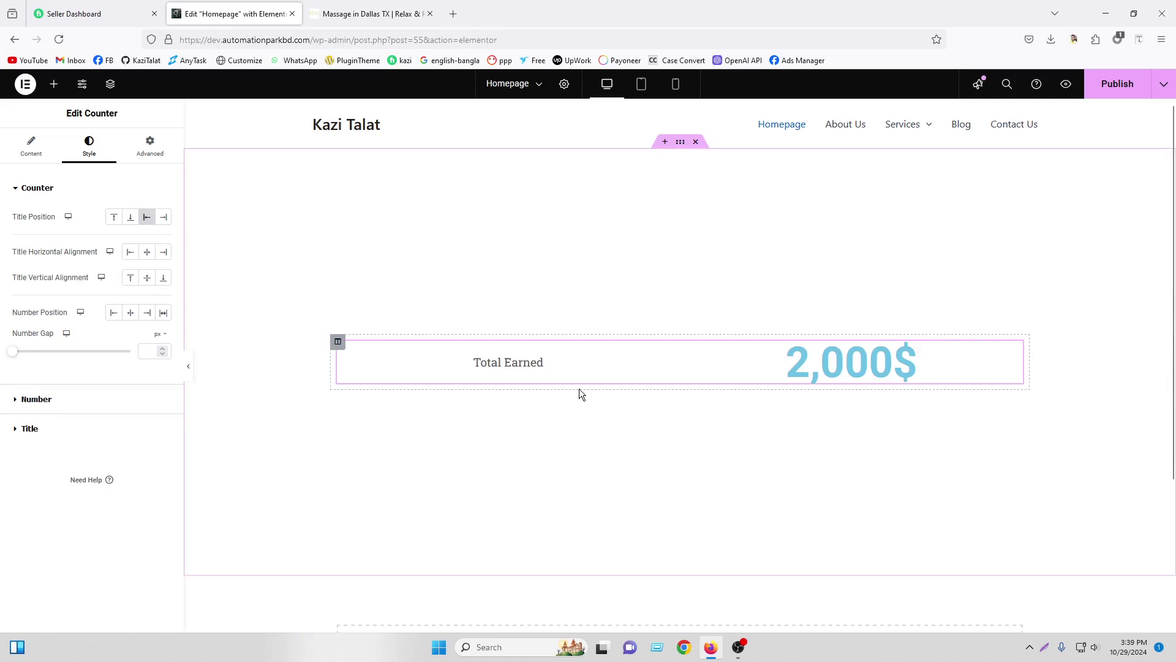
# Step: Set the section's boxed content width to 400 and place the counter's title to the right of the number
pyautogui.click(682, 146)
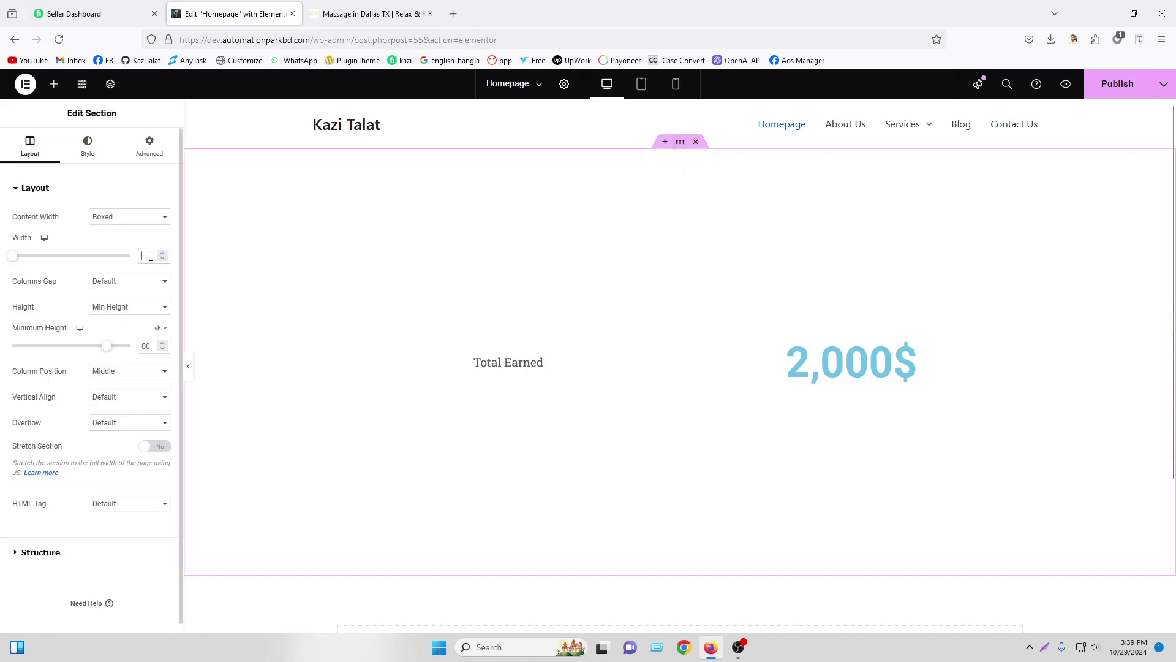
pyautogui.write('400')
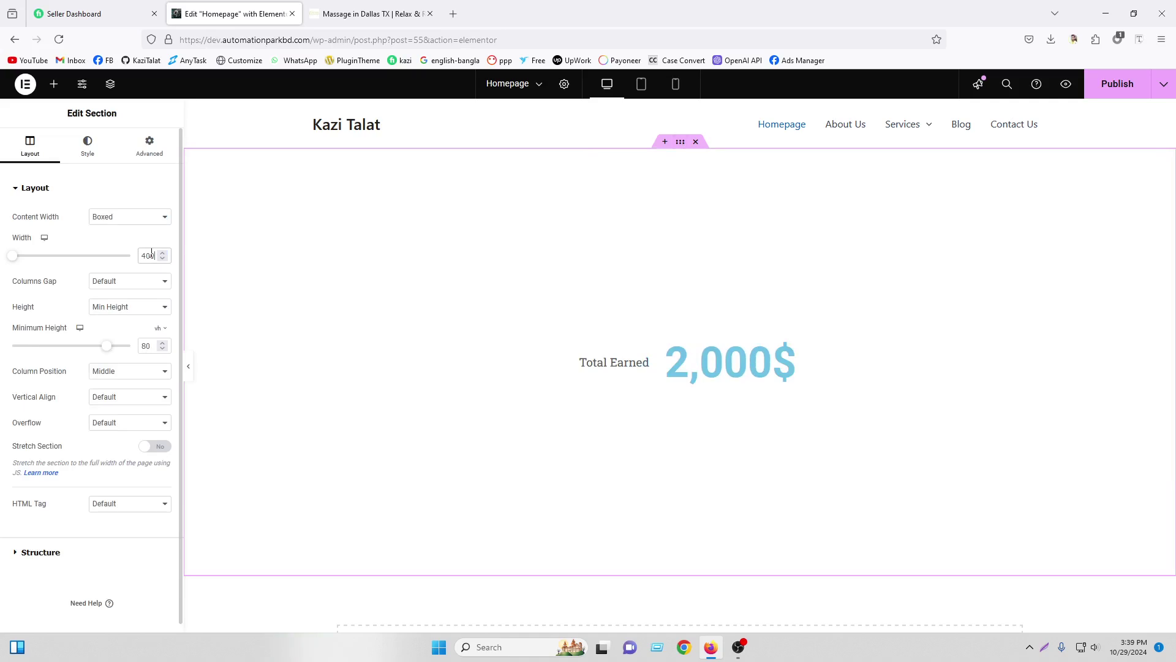
pyautogui.click(784, 348)
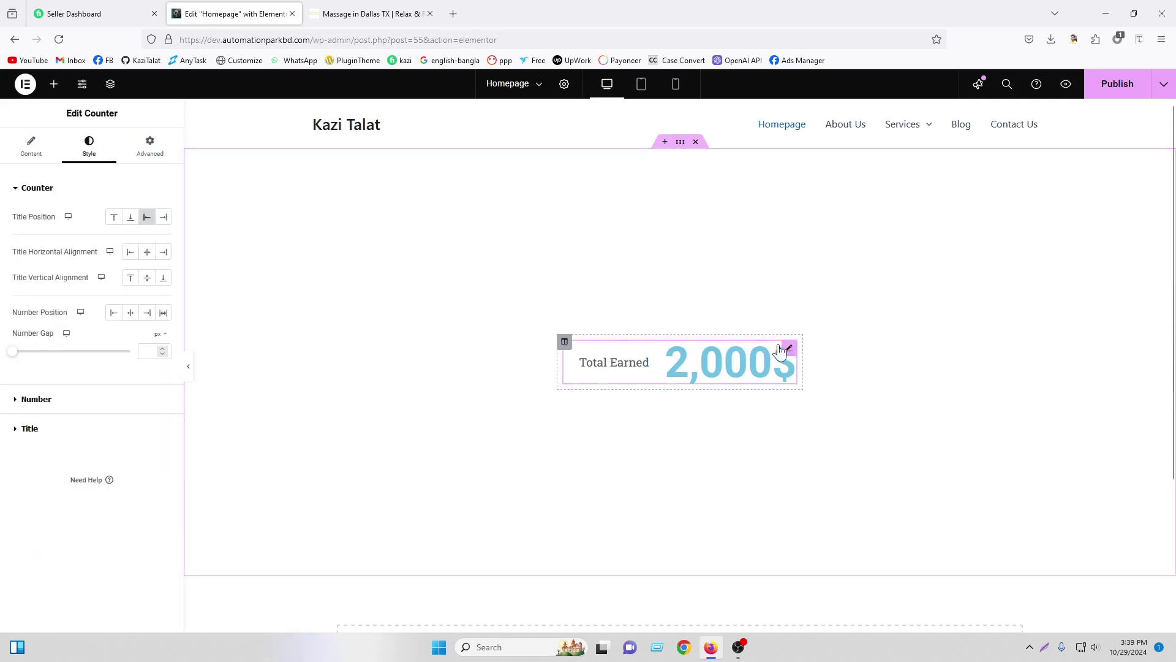
pyautogui.click(164, 218)
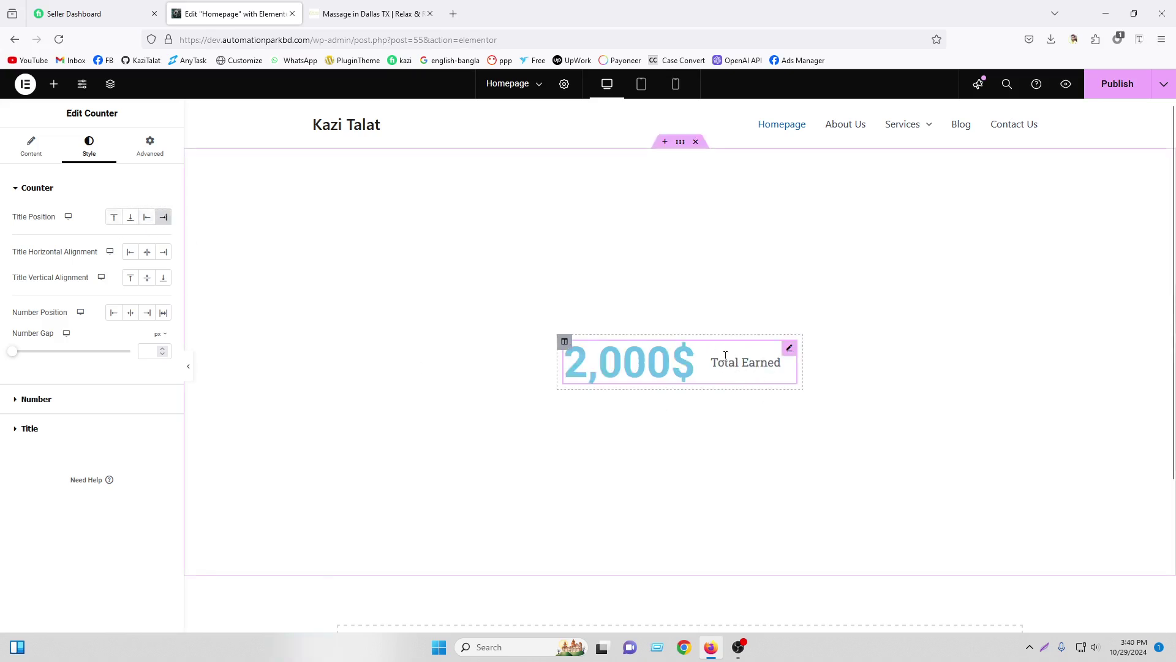
# Step: Place the counter's title below the number and try the Start, Center and End horizontal alignments for it
pyautogui.click(131, 219)
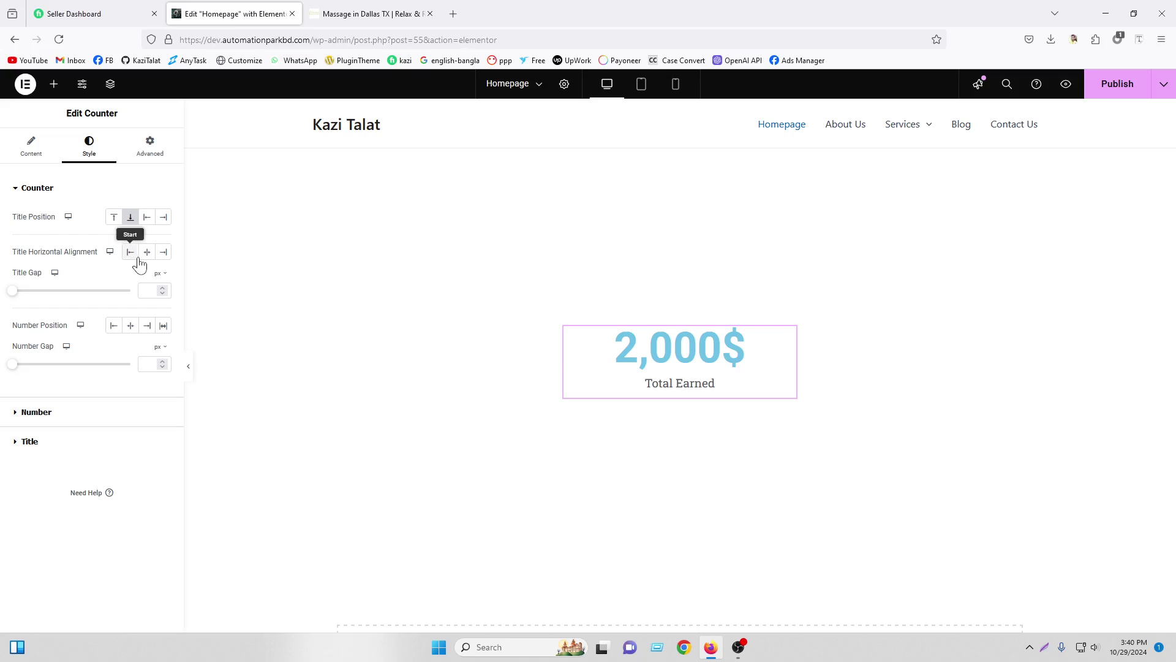
pyautogui.click(131, 257)
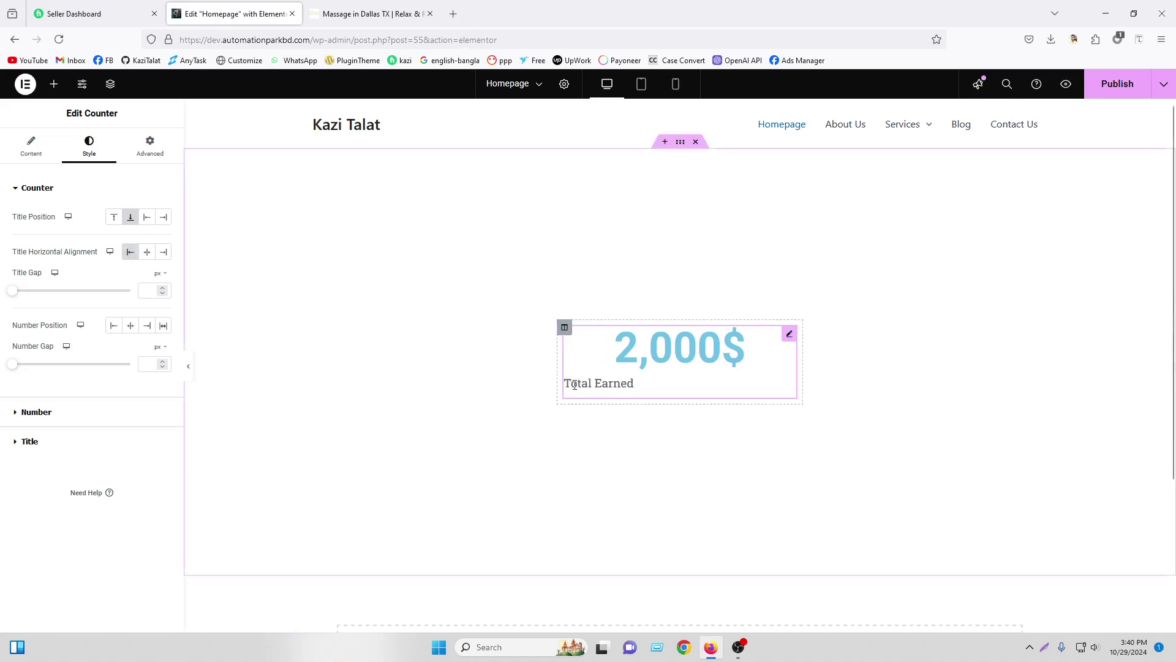
pyautogui.click(147, 255)
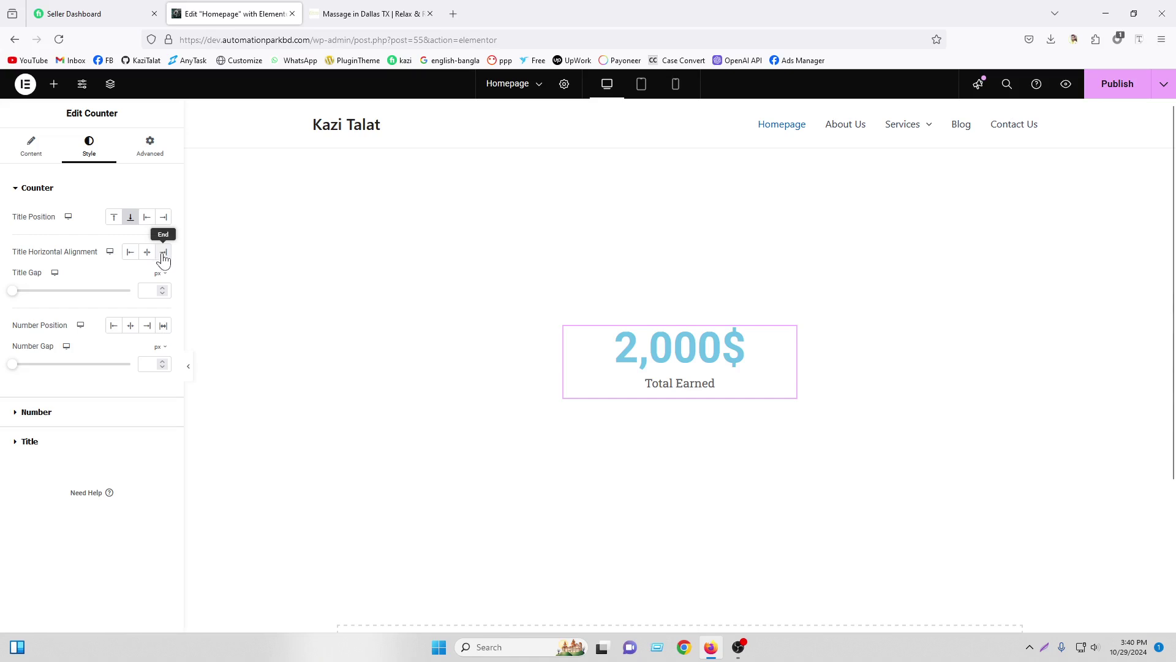
pyautogui.click(163, 253)
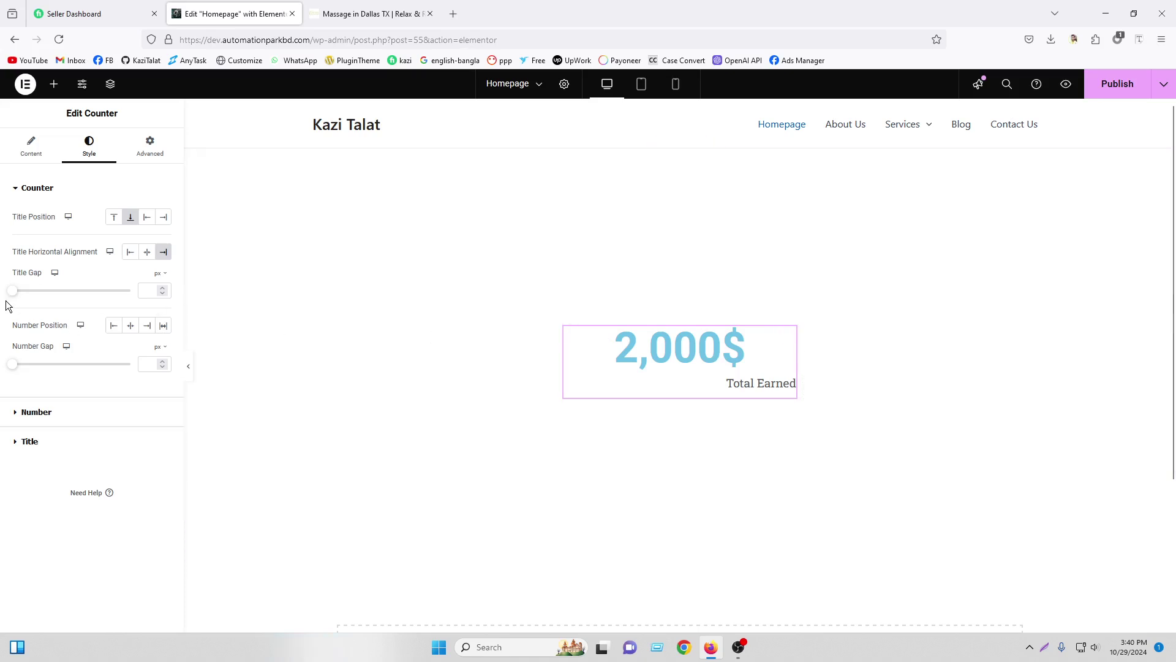
# Step: Set the title gap to 10 px and try the Start, End and Stretch number positions, settling on Center
pyautogui.moveTo(12, 290)
pyautogui.mouseDown()
pyautogui.moveTo(41, 292)
pyautogui.moveTo(25, 293)
pyautogui.mouseUp()
pyautogui.click(164, 292)
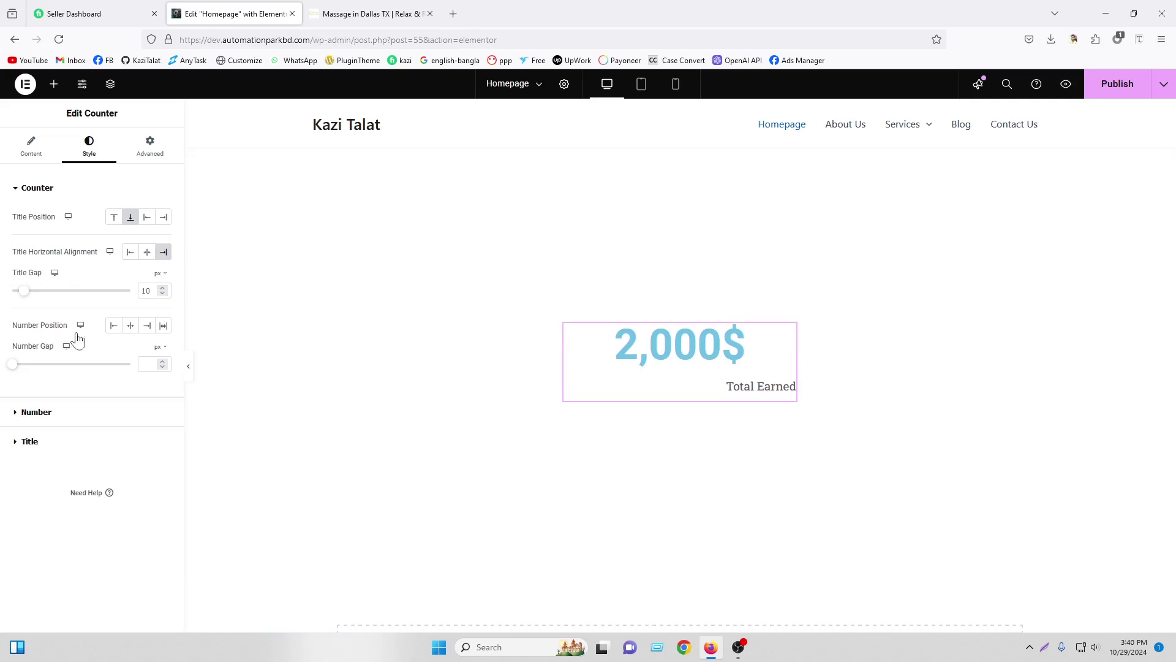
pyautogui.click(113, 326)
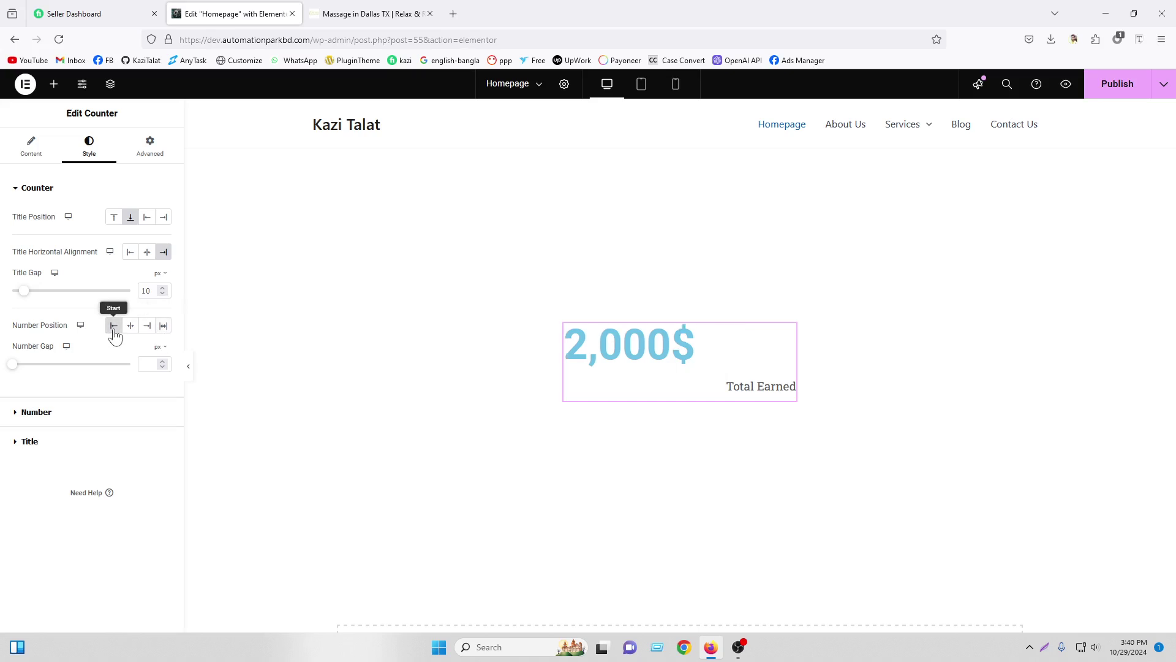
pyautogui.click(135, 336)
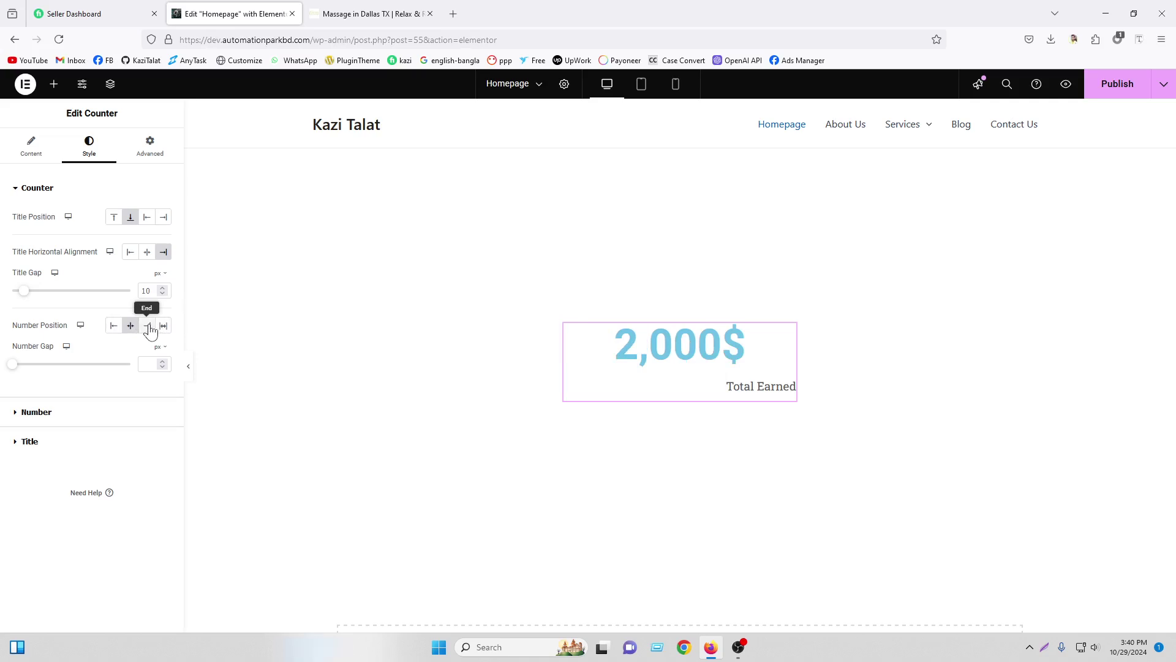
pyautogui.click(147, 326)
pyautogui.click(161, 327)
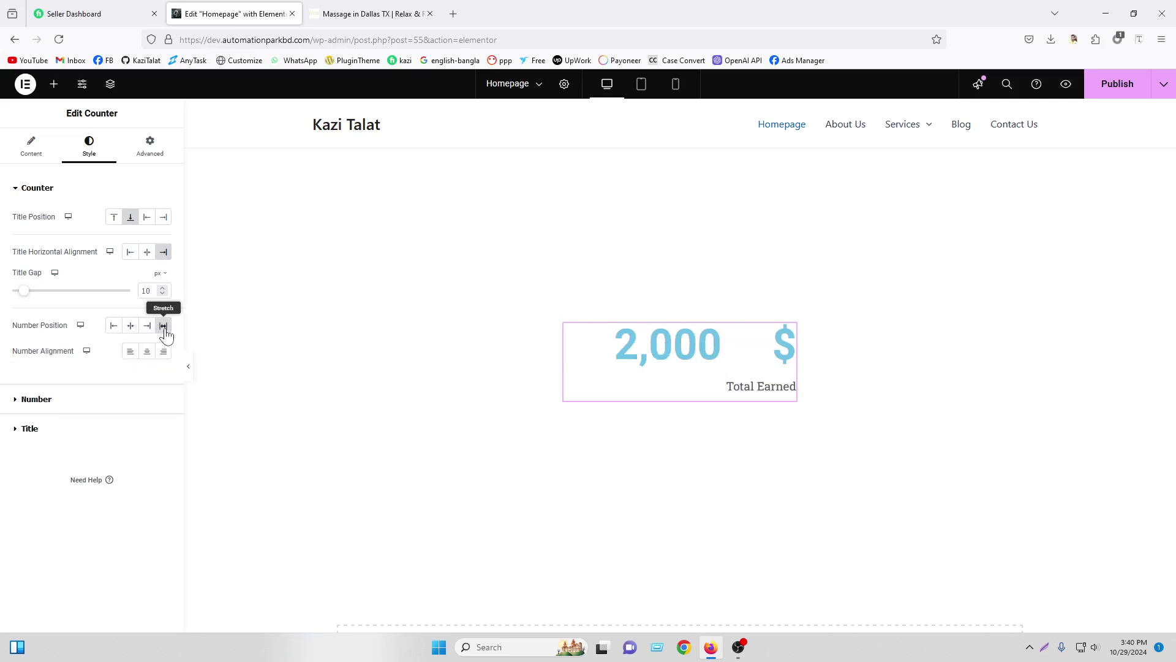
pyautogui.click(131, 326)
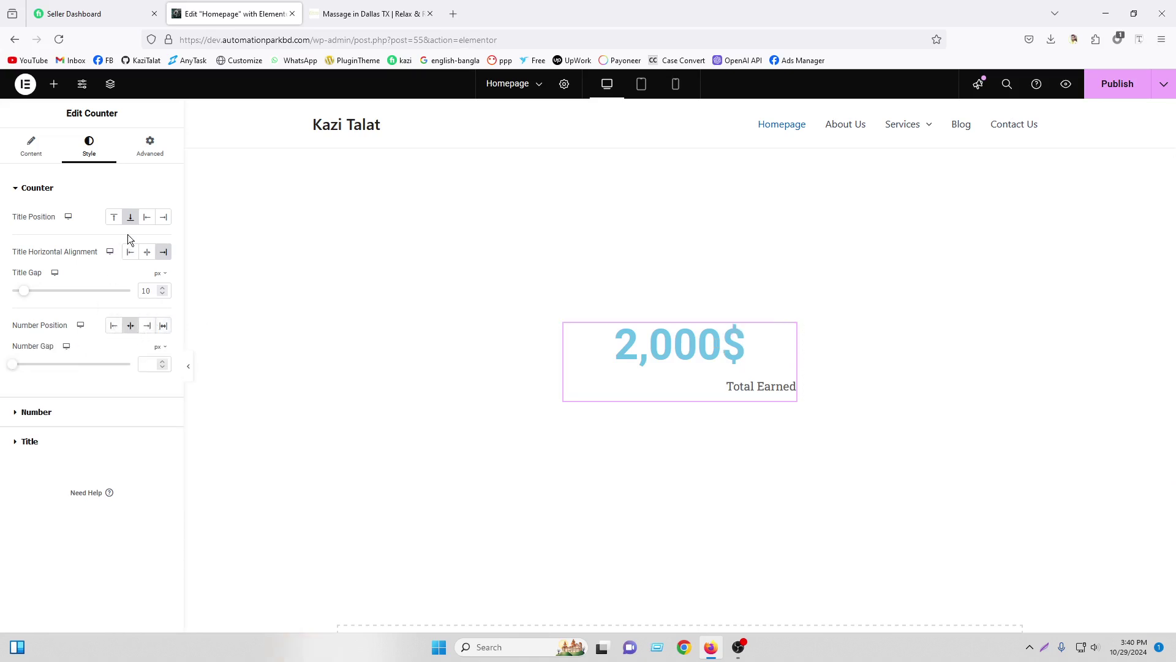
# Step: Center the counter's title horizontally and set the number gap to 20 px
pyautogui.click(147, 252)
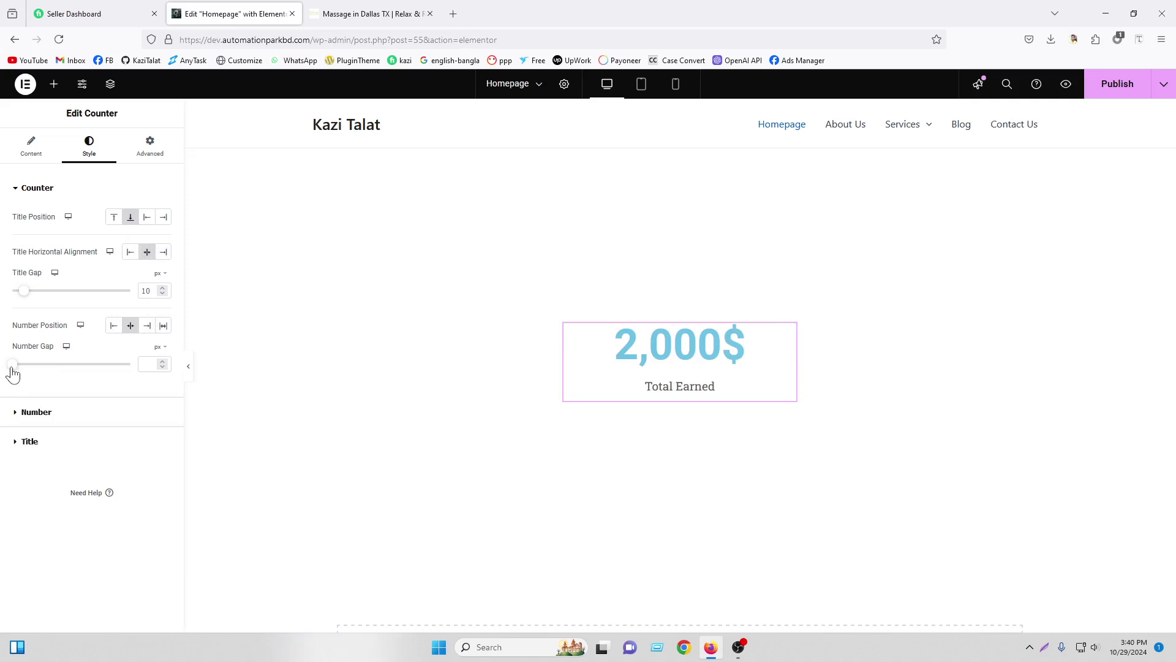
pyautogui.moveTo(12, 364); pyautogui.dragTo(38, 374)
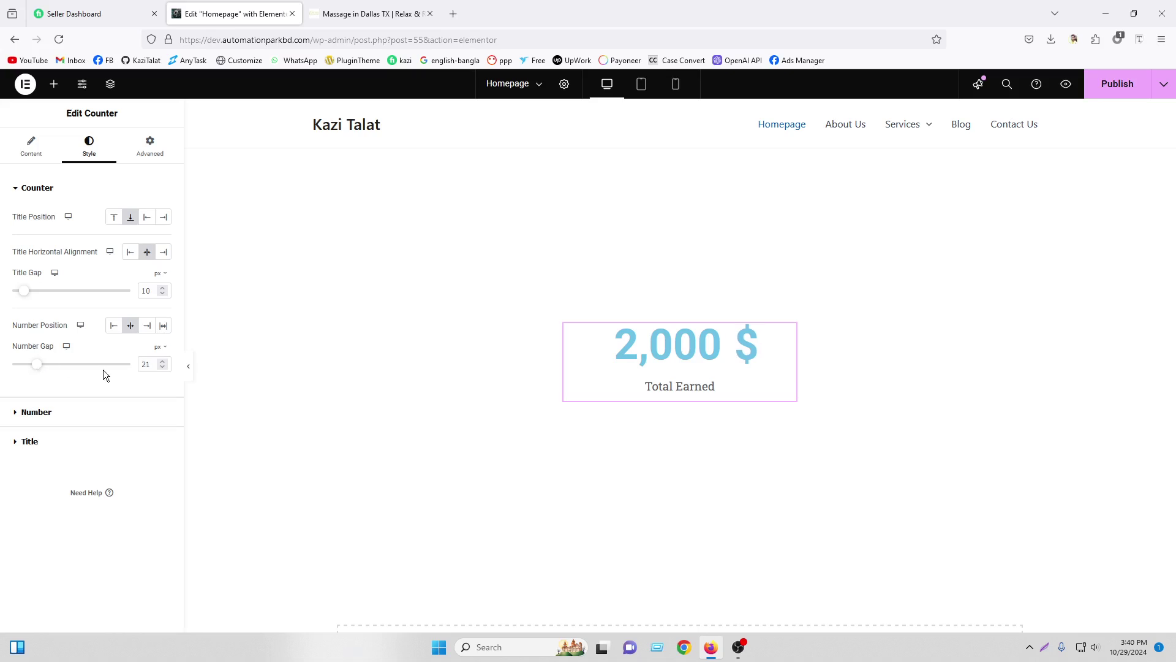
pyautogui.click(162, 367)
# Step: Change the text color of the counter's number to black
pyautogui.click(56, 413)
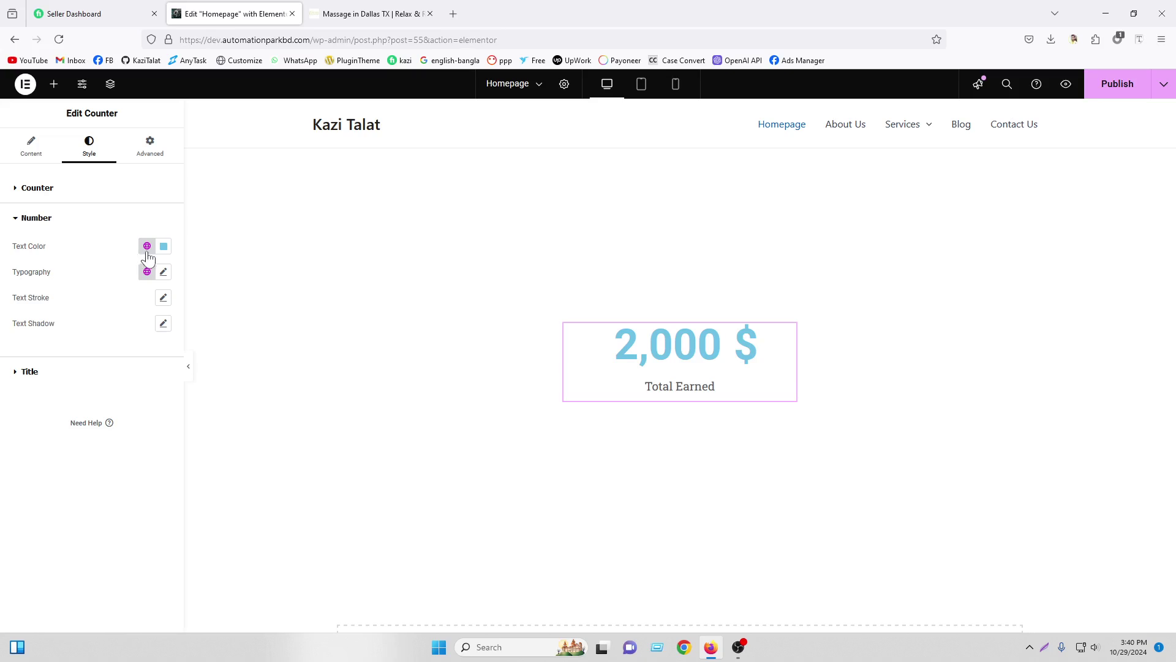
pyautogui.click(164, 245)
pyautogui.moveTo(113, 362); pyautogui.dragTo(94, 386)
pyautogui.click(41, 457)
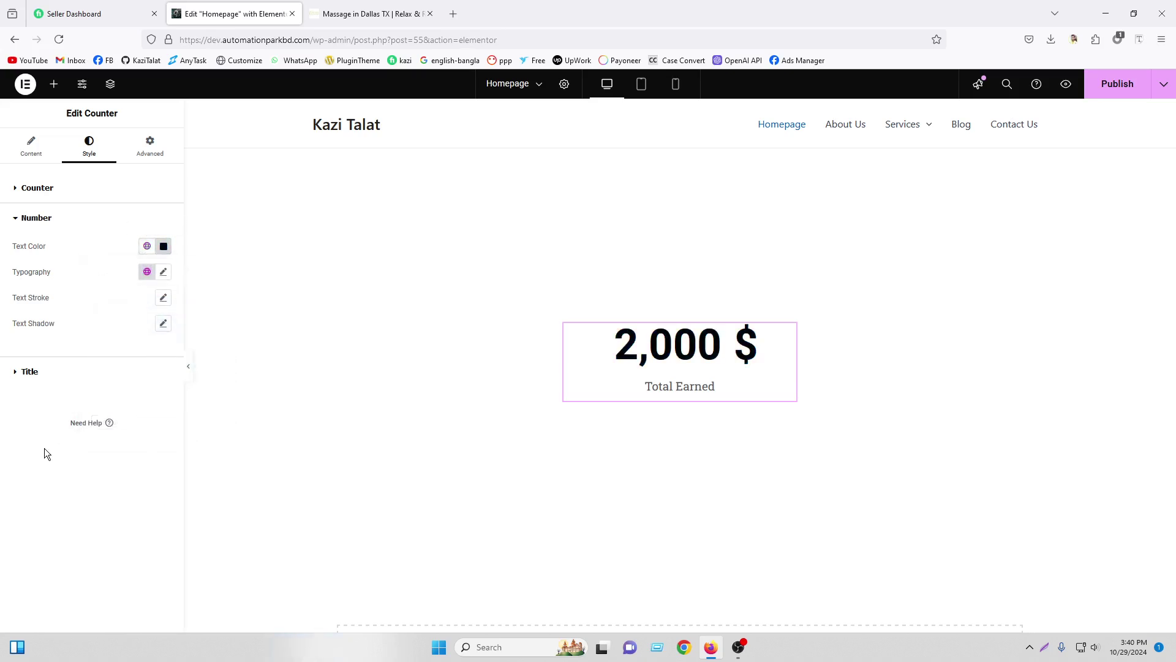
# Step: Set the font family of the counter's number to Poppins
pyautogui.click(163, 273)
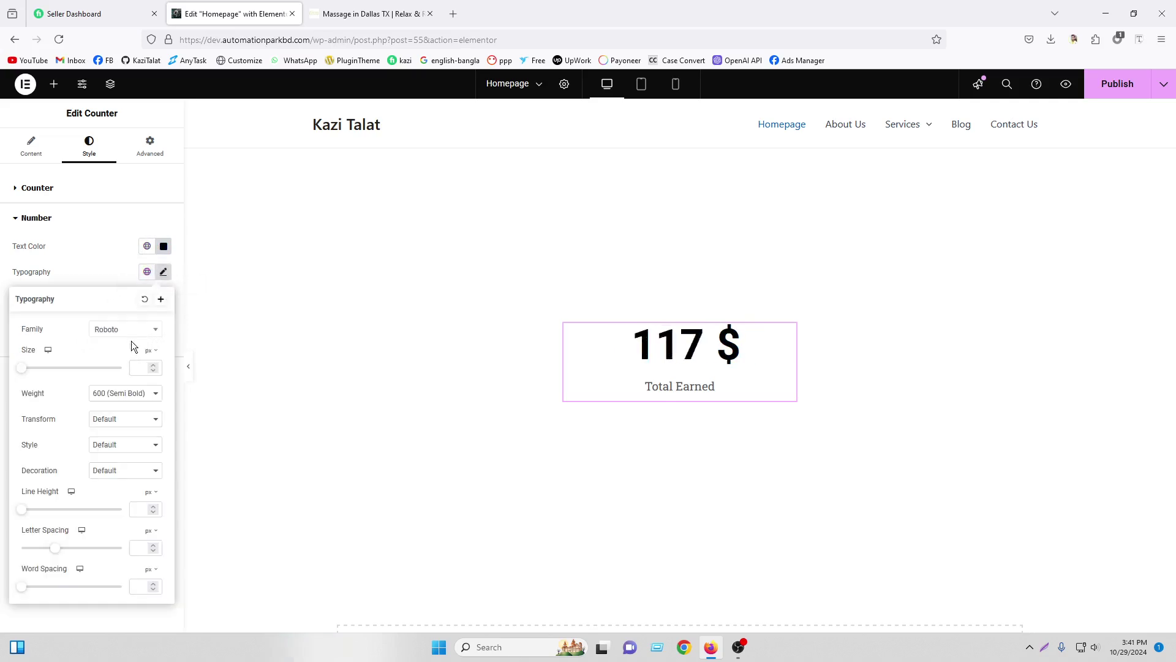
pyautogui.click(129, 332)
pyautogui.write('pop')
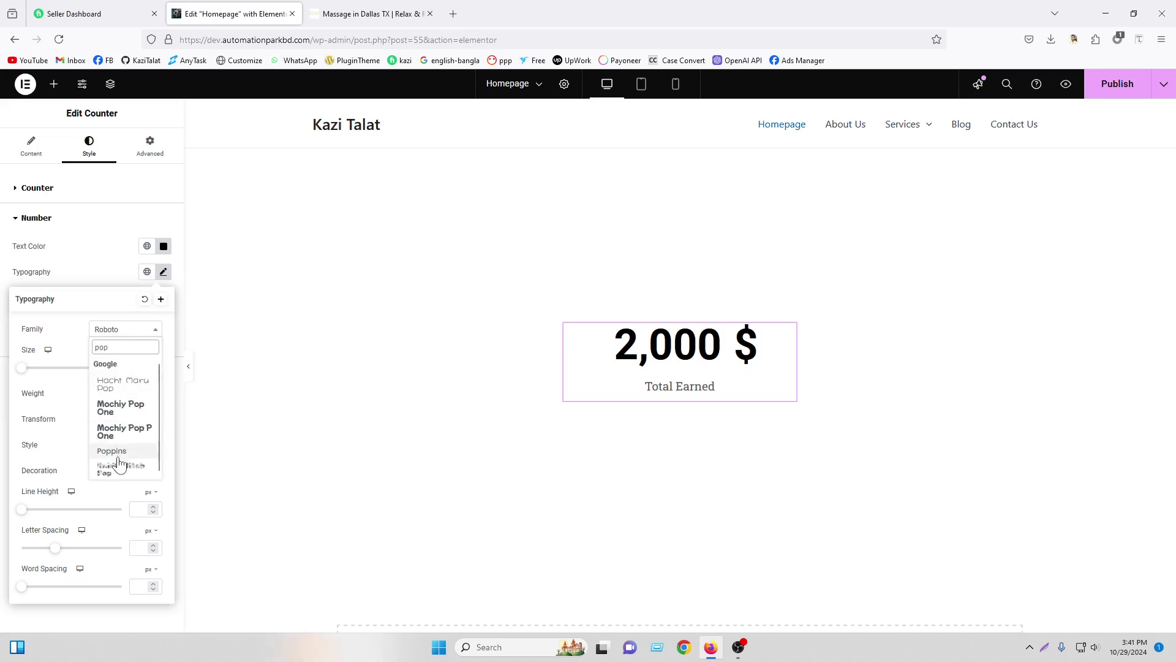
pyautogui.click(119, 456)
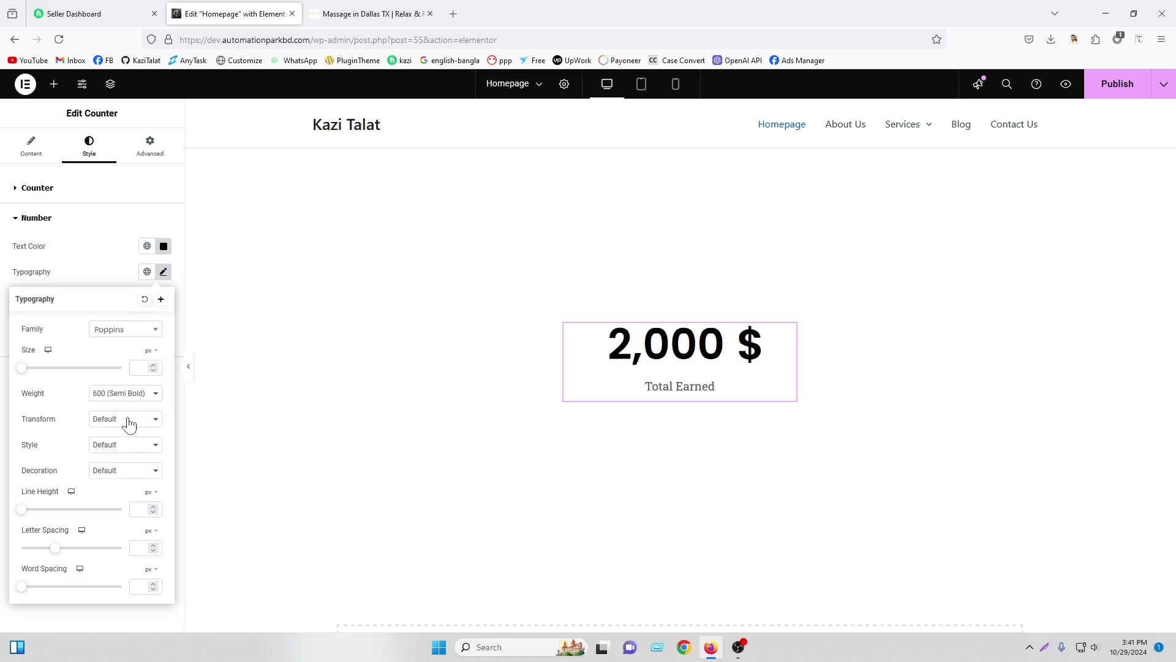
# Step: Set the font size of the counter's number to about 44 px
pyautogui.click(136, 366)
pyautogui.write('2')
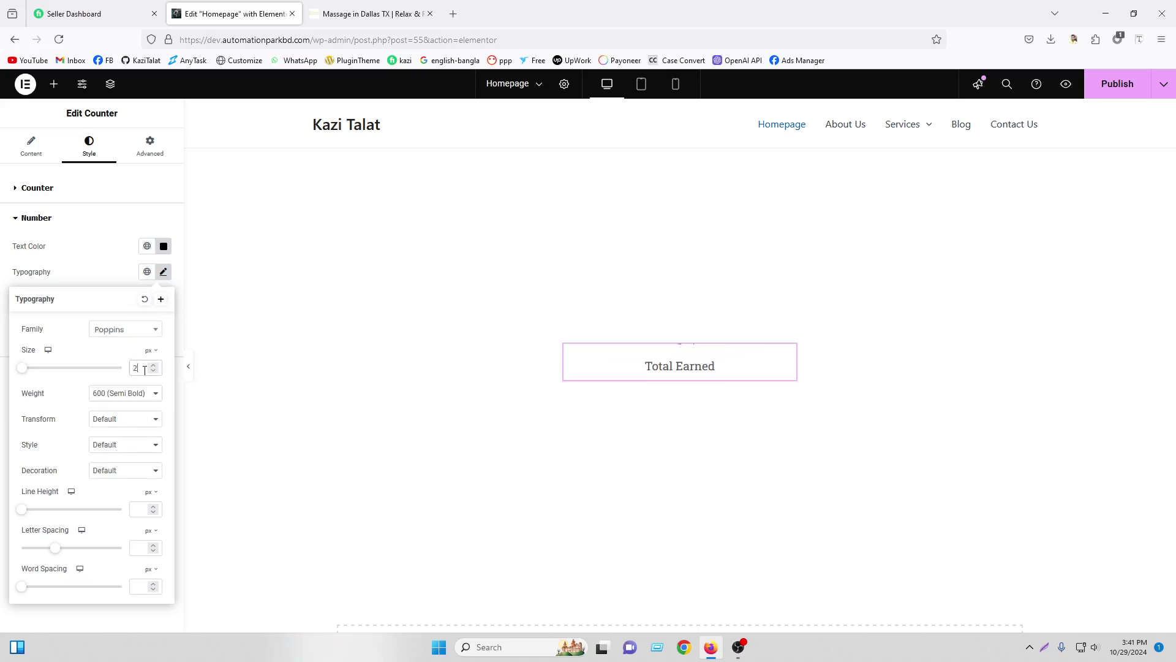
pyautogui.write('9')
pyautogui.press('Up')
pyautogui.press('Up')
pyautogui.press('Up')
pyautogui.press('Up')
pyautogui.press('Up')
pyautogui.press('Up')
pyautogui.press('Up')
pyautogui.press('Up')
pyautogui.press('Up')
pyautogui.press('Up')
pyautogui.press('Up')
pyautogui.press('Up')
pyautogui.press('Up')
pyautogui.press('Up')
pyautogui.press('Up')
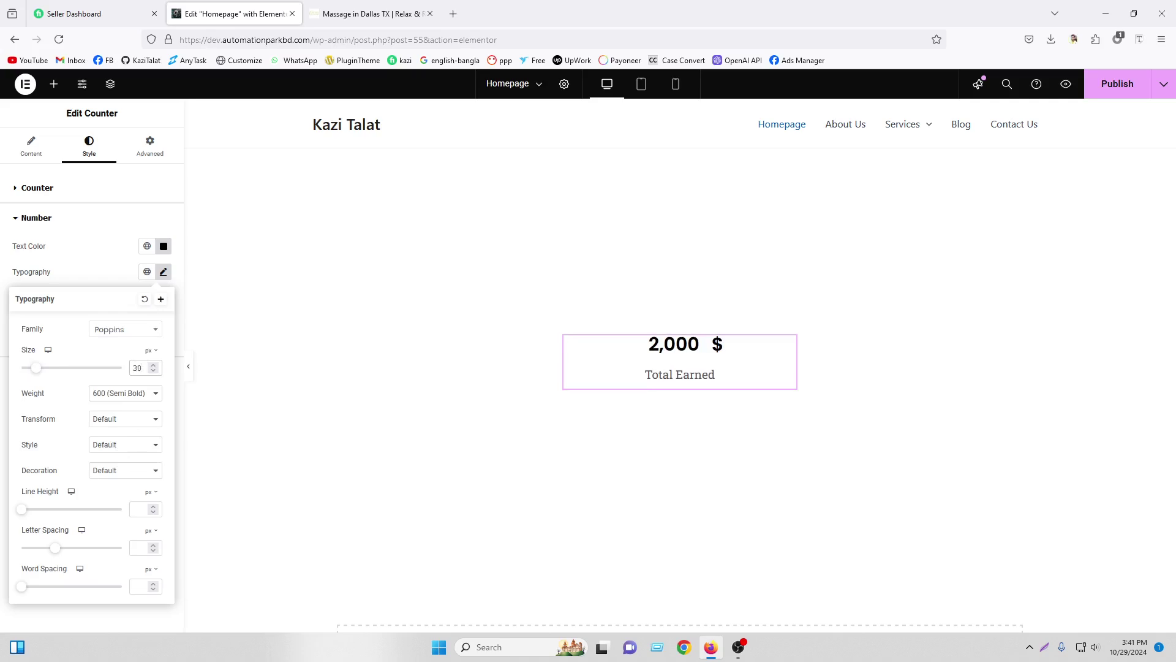
pyautogui.click(5, 356)
# Step: Reduce the gap between the counter's number and its dollar suffix to about 12 px
pyautogui.click(60, 193)
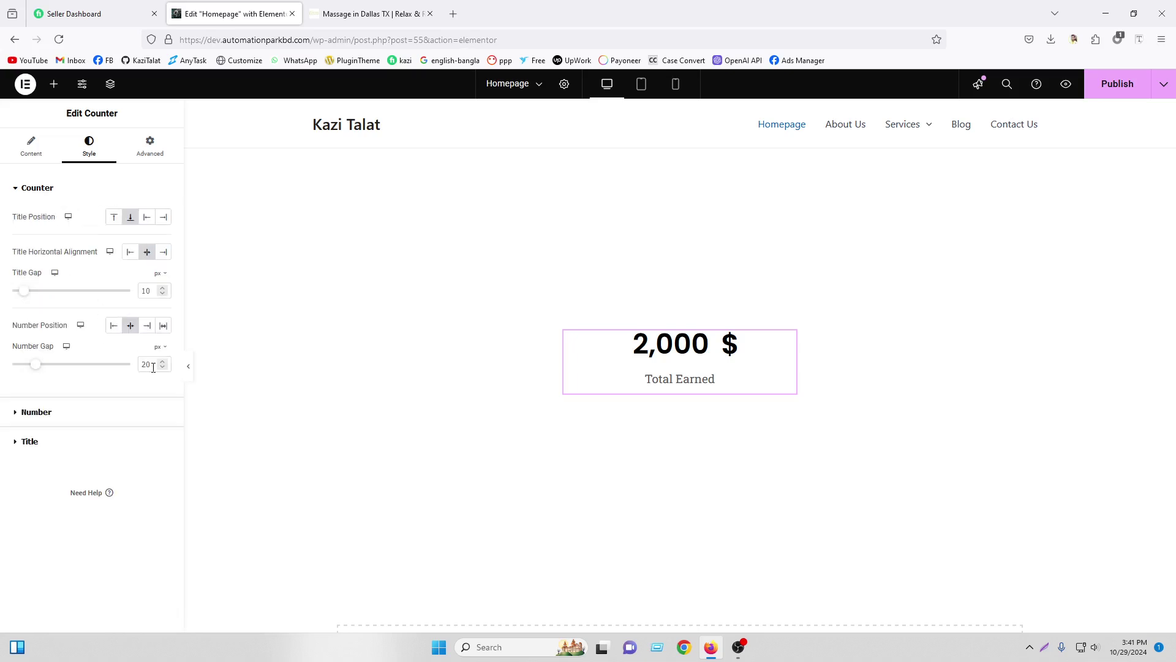
pyautogui.moveTo(36, 364); pyautogui.dragTo(21, 364)
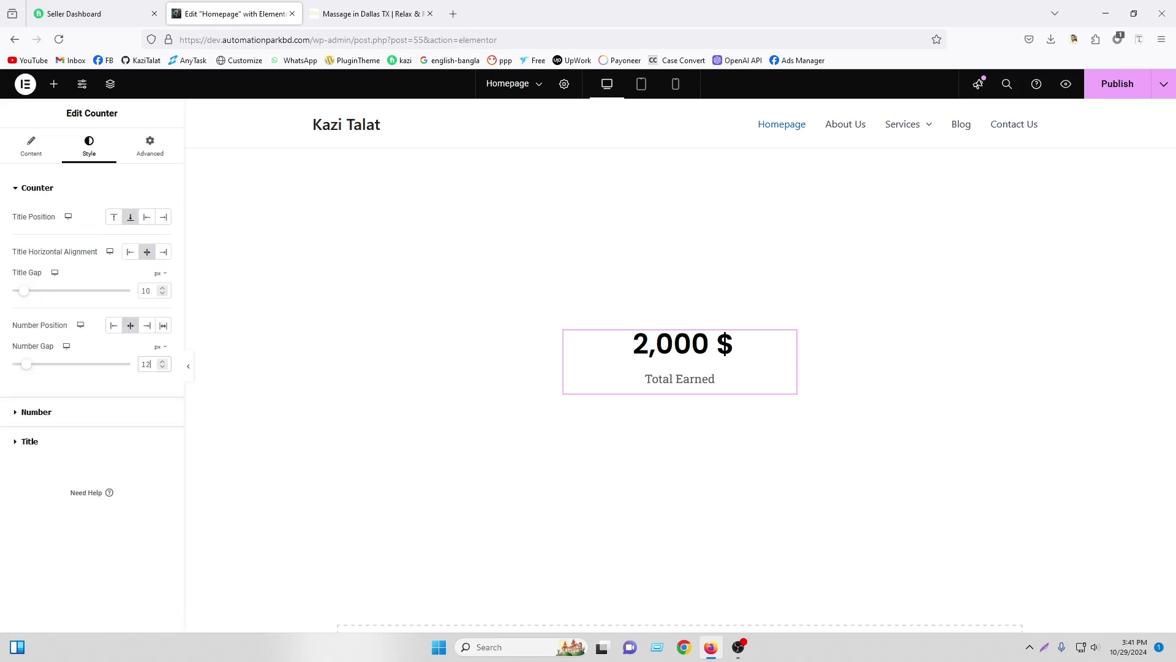
# Step: Apply the global color Theme Color 1 to the counter's title
pyautogui.click(101, 443)
pyautogui.click(147, 276)
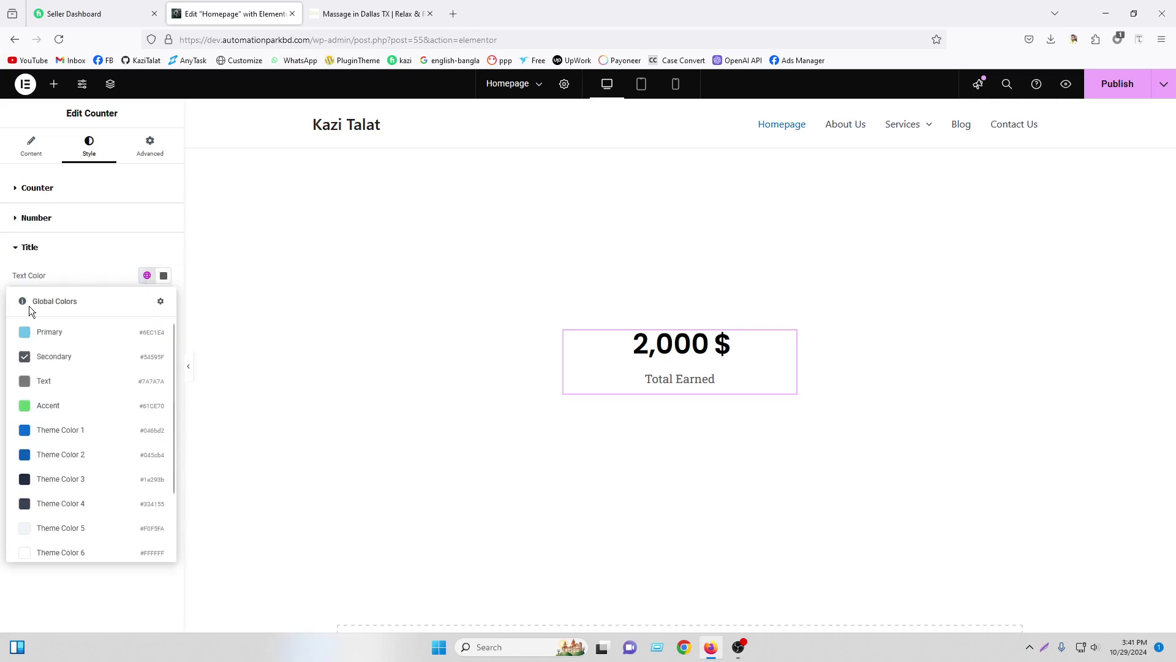
pyautogui.click(71, 428)
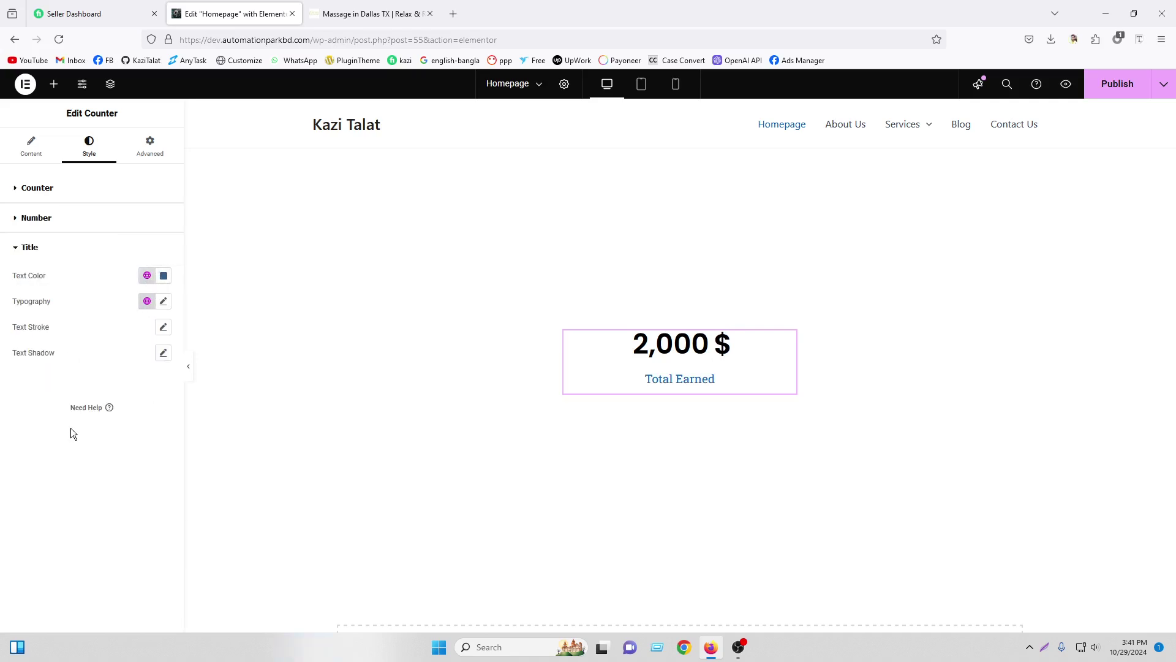
# Step: Set the text transform of the counter's title to Uppercase in its typography settings
pyautogui.click(163, 302)
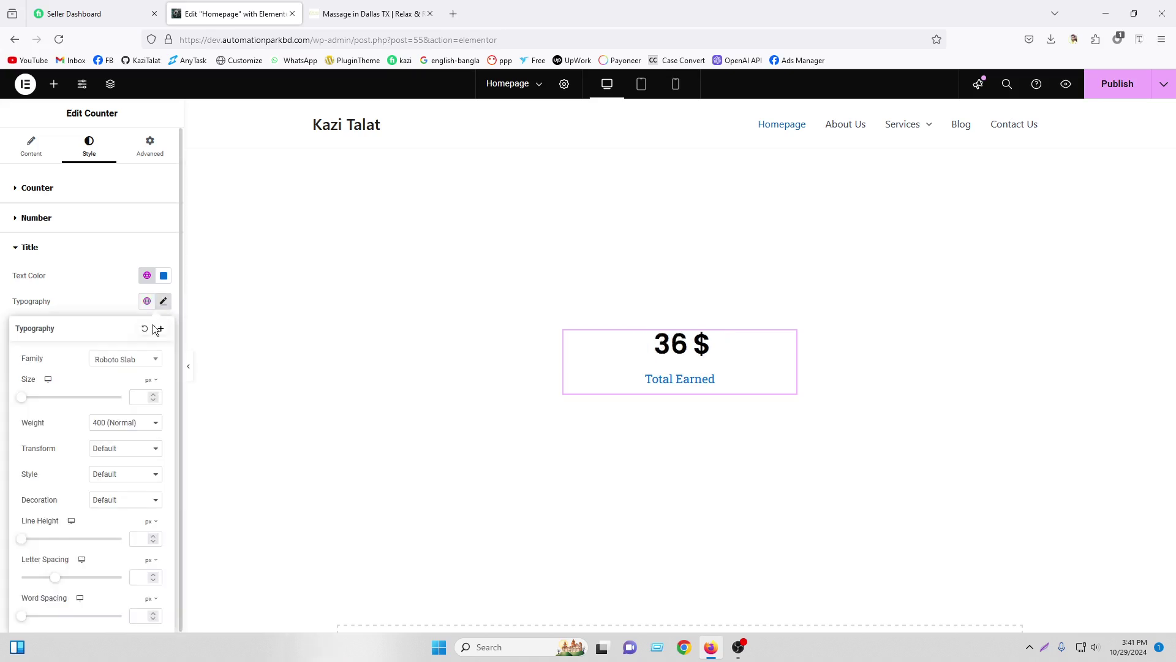
pyautogui.click(117, 450)
pyautogui.click(109, 479)
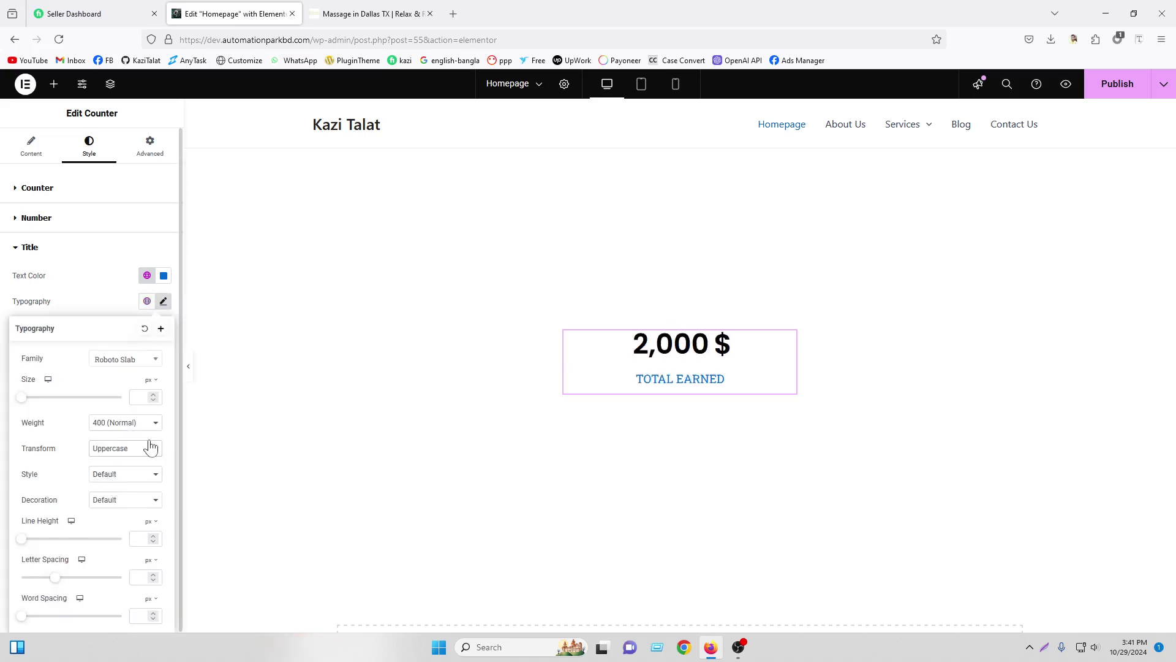
pyautogui.click(163, 302)
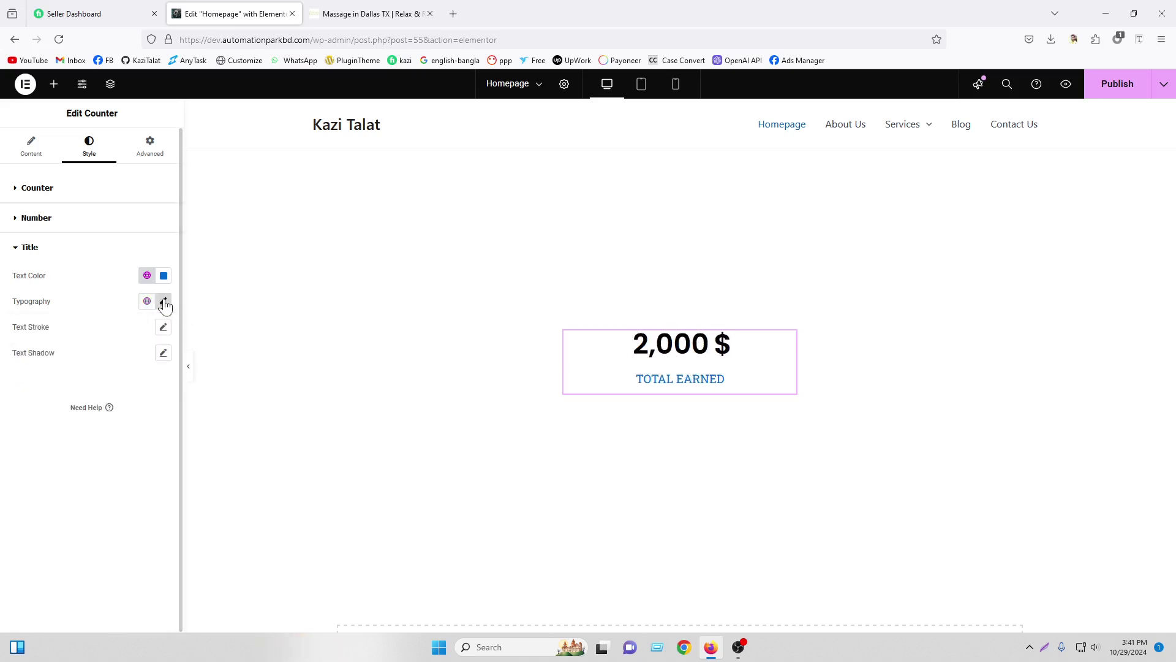
# Step: Review the counters on the Oaktree Massage site as a reference and return to the homepage editor
pyautogui.click(394, 14)
pyautogui.moveTo(691, 198); pyautogui.dragTo(768, 219)
pyautogui.click(650, 190)
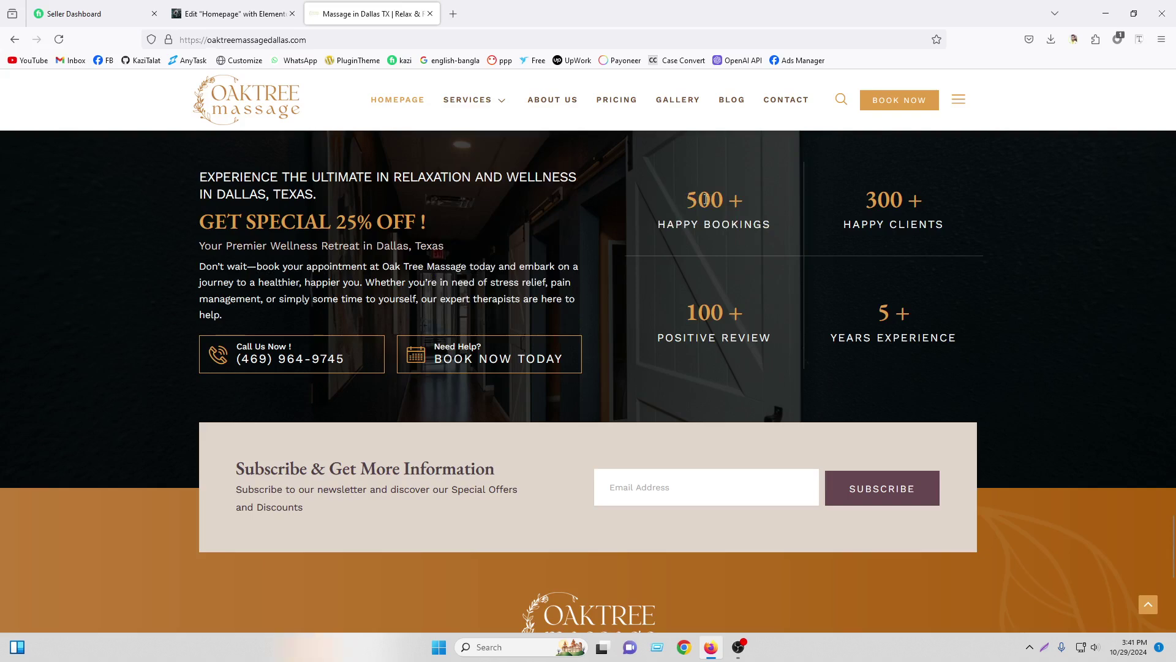
pyautogui.click(258, 12)
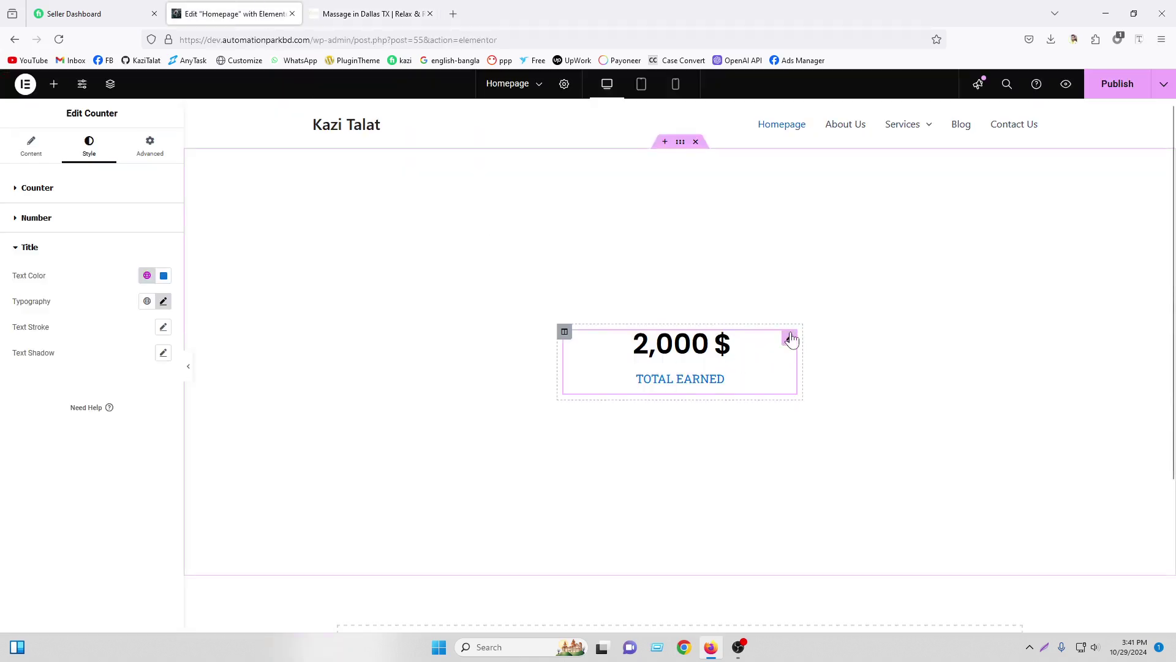
# Step: Delete the counter from the section and add a Progress Bar widget in its place
pyautogui.rightClick(791, 340)
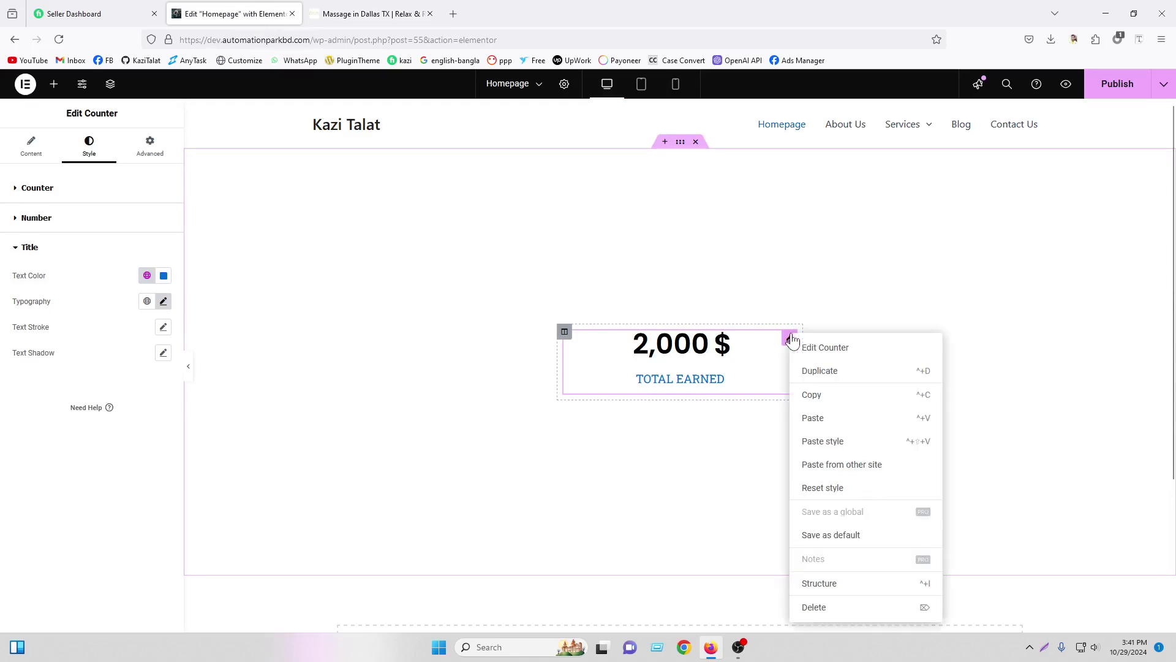
pyautogui.click(821, 608)
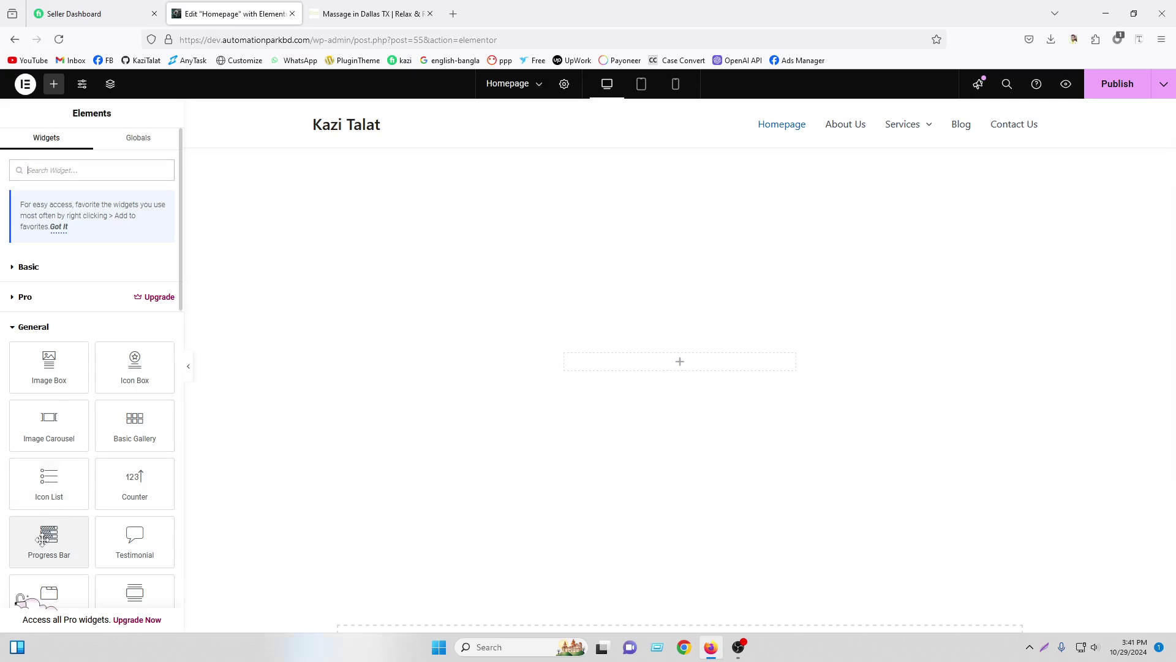
pyautogui.moveTo(41, 539); pyautogui.dragTo(682, 375)
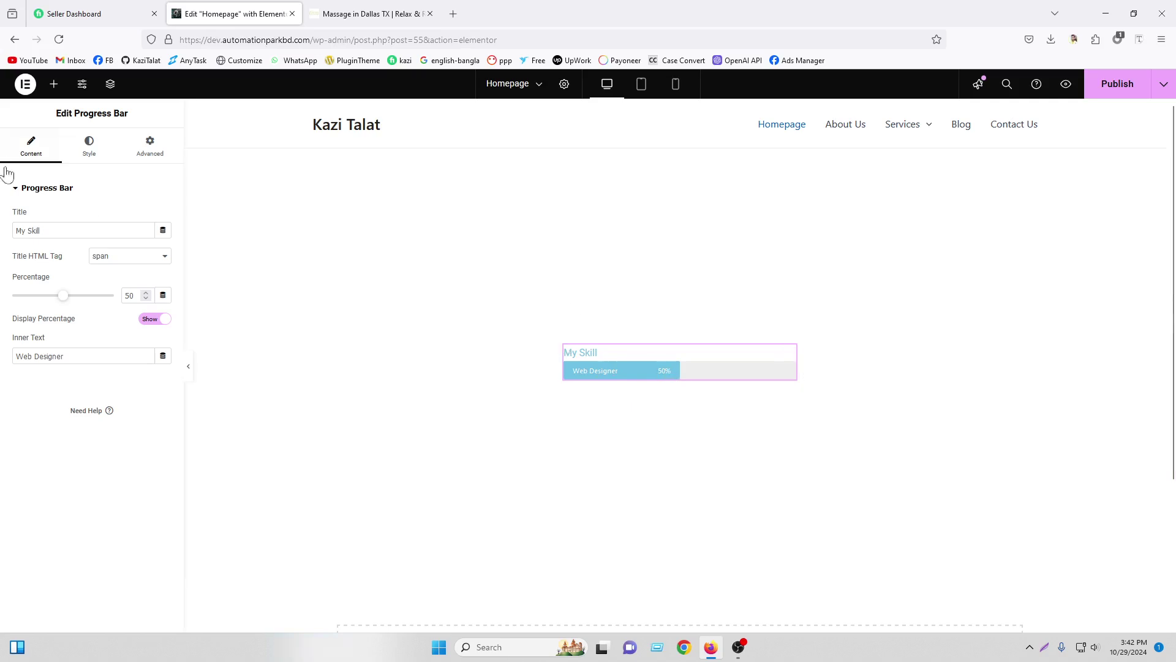
# Step: Change the progress bar's title to "My Skill Are Given Below"
pyautogui.click(62, 229)
pyautogui.write('Are Gi')
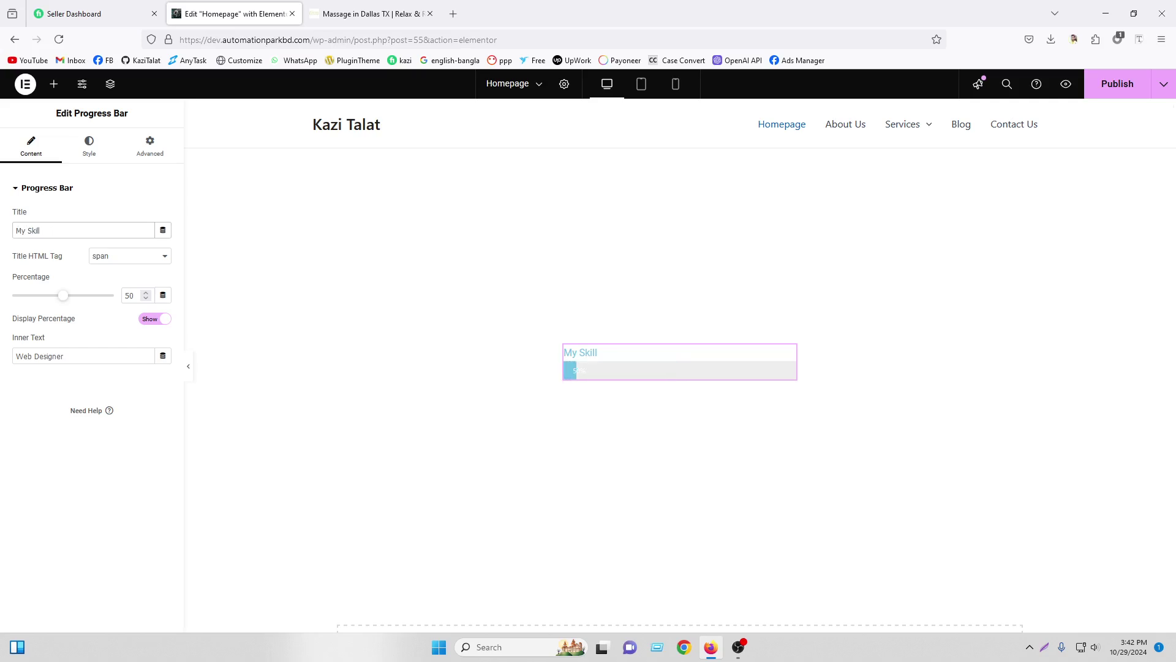
pyautogui.write('ven Below')
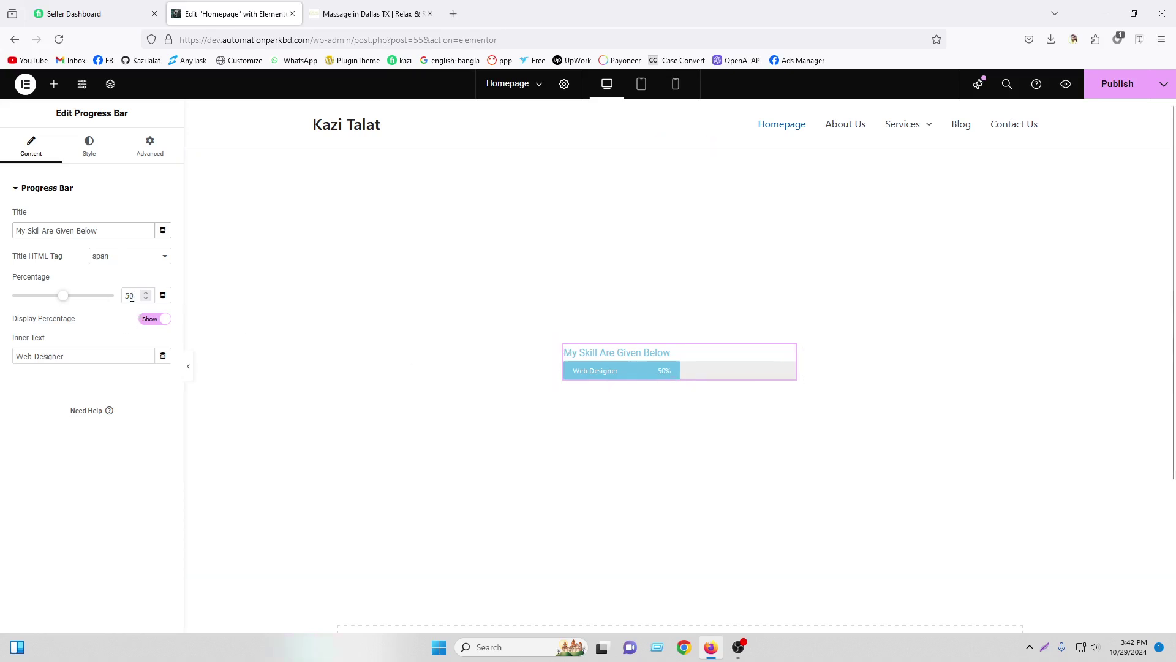
# Step: Set the progress bar's percentage to 90 and hide the percentage display
pyautogui.moveTo(131, 295); pyautogui.dragTo(111, 291)
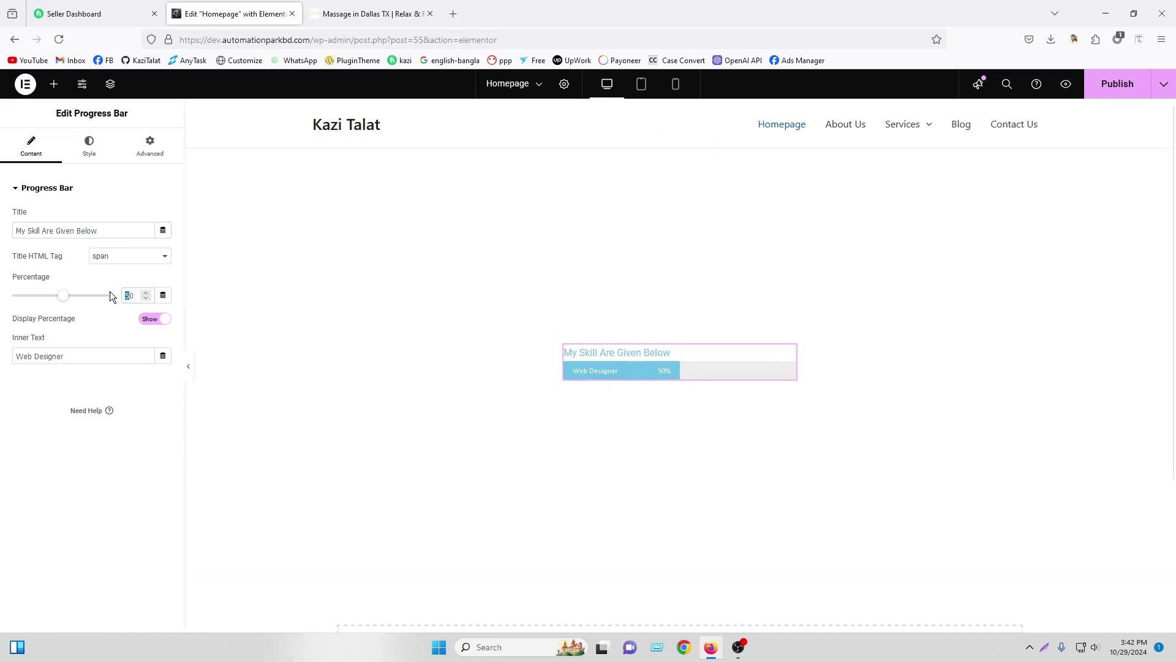
pyautogui.write('9')
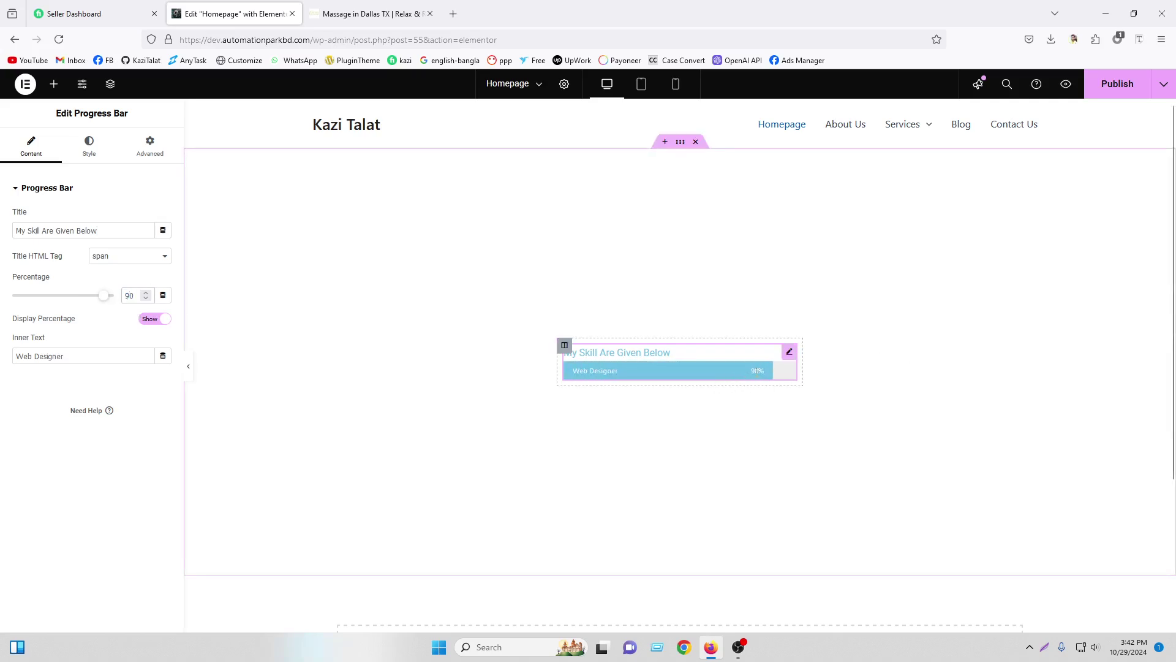
pyautogui.click(160, 324)
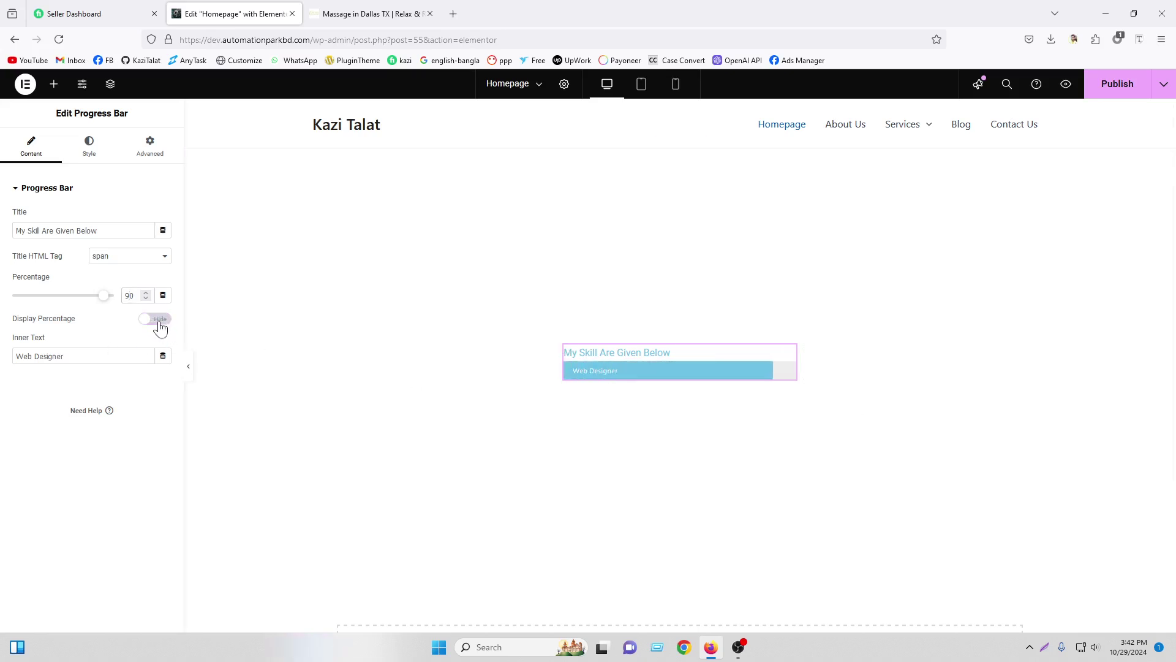
# Step: Show the progress bar's percentage and change its inner text to "Wordpress Website Design"
pyautogui.click(159, 323)
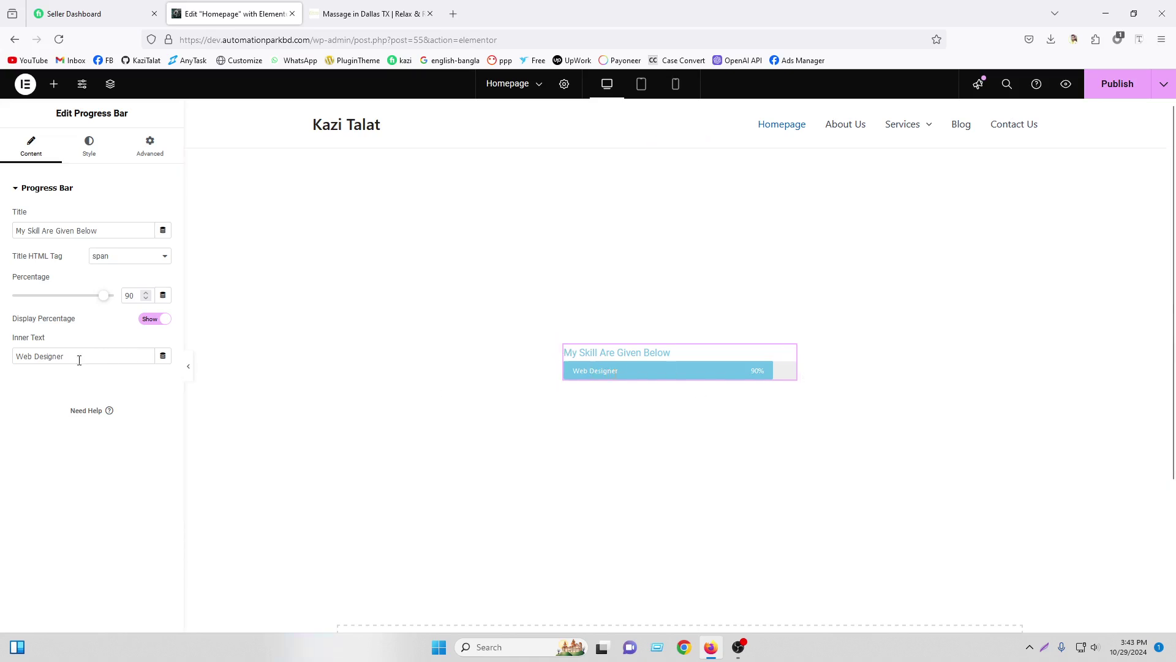
pyautogui.moveTo(78, 357); pyautogui.dragTo(9, 336)
pyautogui.write('Wordpres')
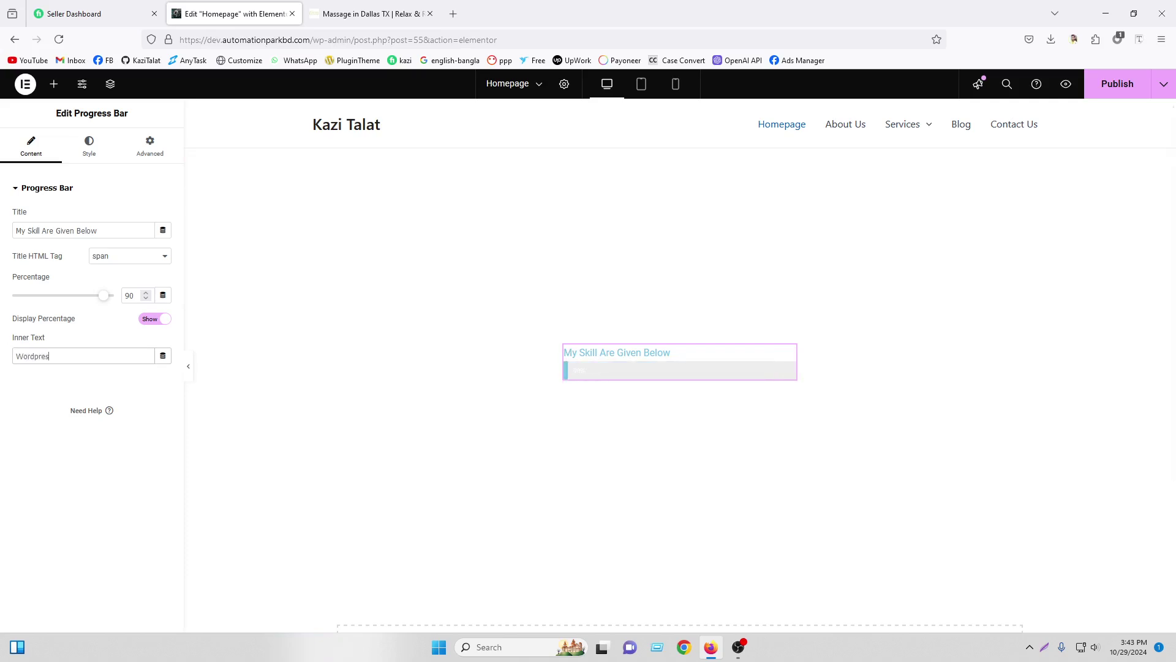
pyautogui.write('s Website Design')
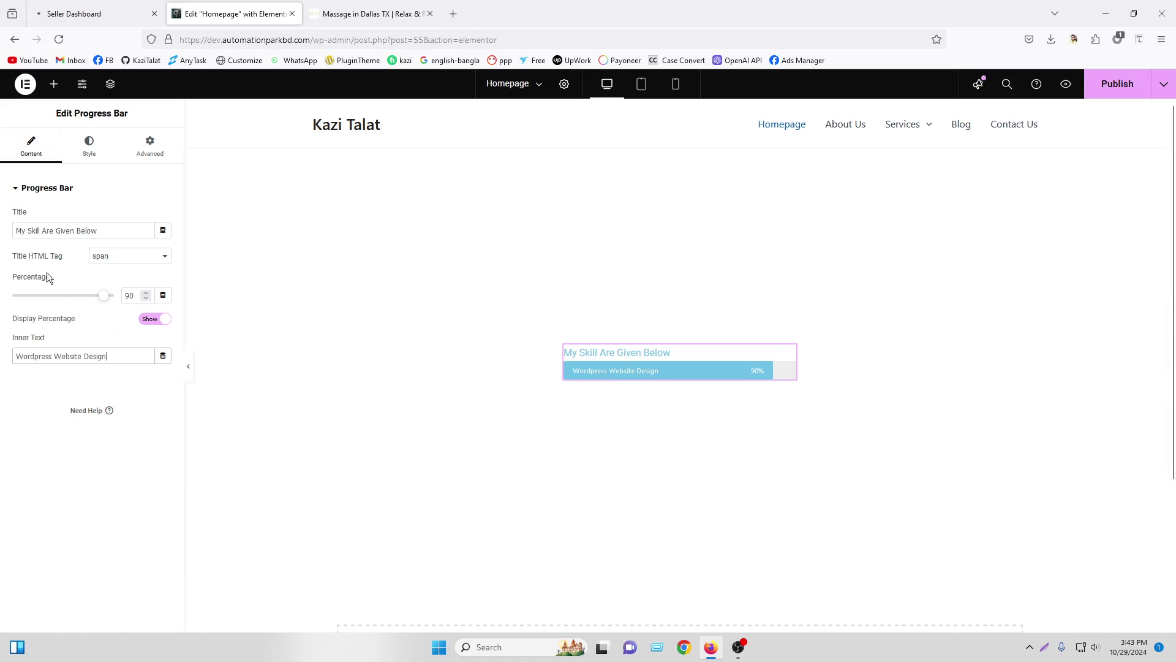
# Step: Set the progress bar's fill color to black
pyautogui.click(89, 145)
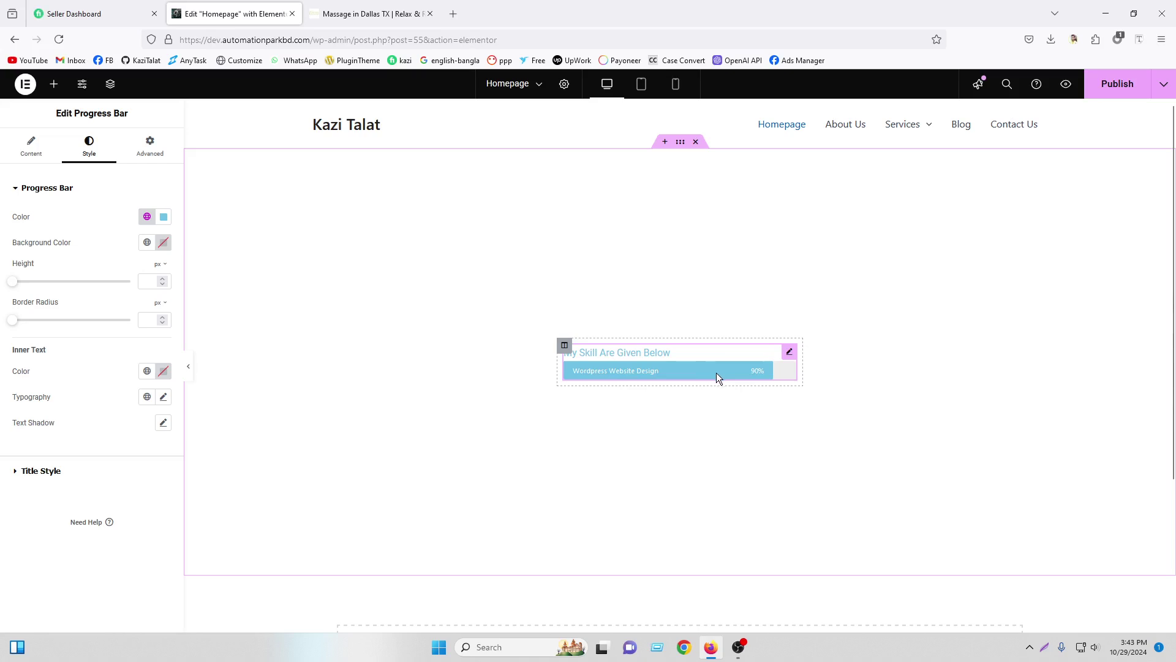
pyautogui.click(147, 216)
pyautogui.click(163, 217)
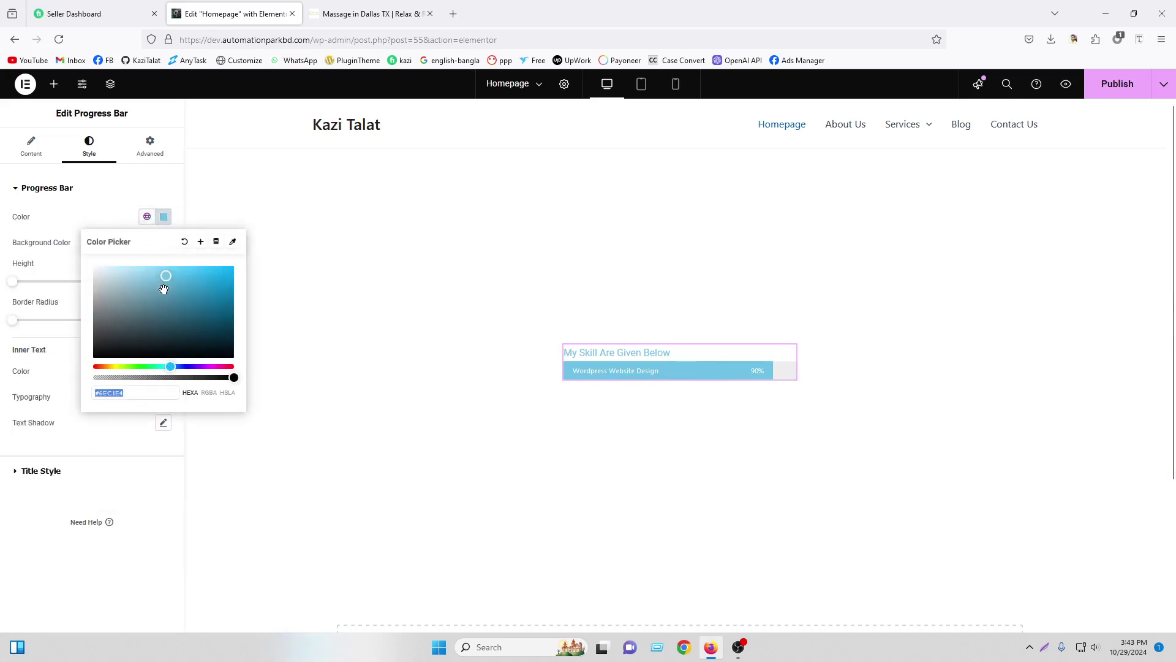
pyautogui.moveTo(104, 346); pyautogui.dragTo(50, 376)
pyautogui.click(29, 374)
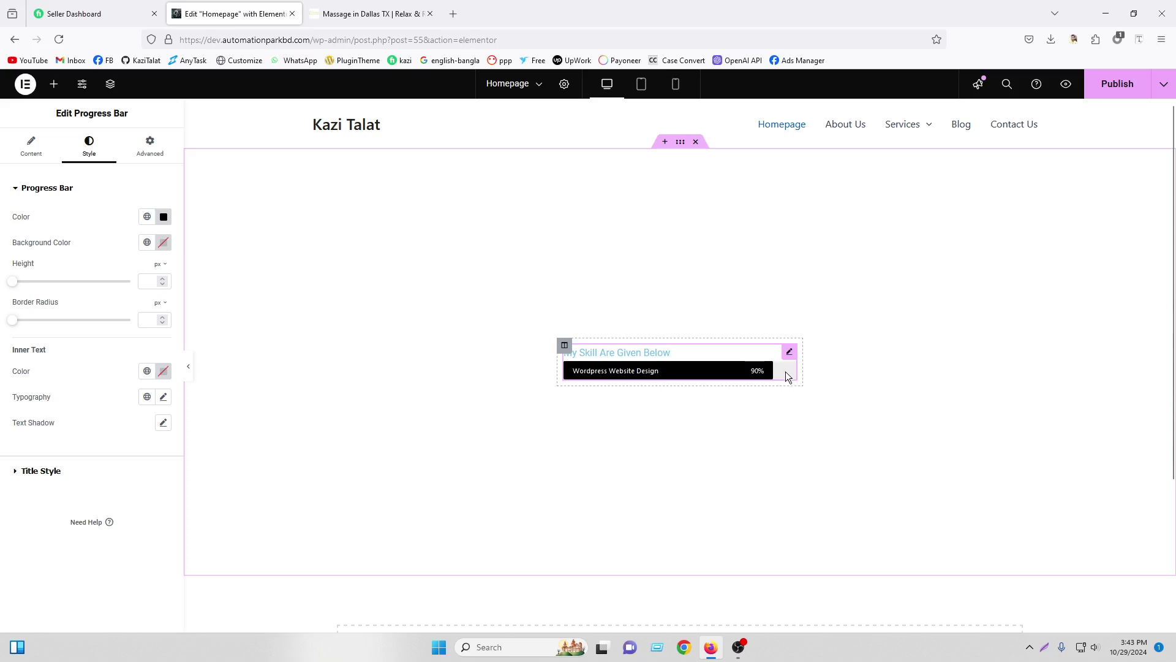
# Step: Try the global Theme Color 1 as the progress bar's background color and reset it to the default
pyautogui.click(147, 242)
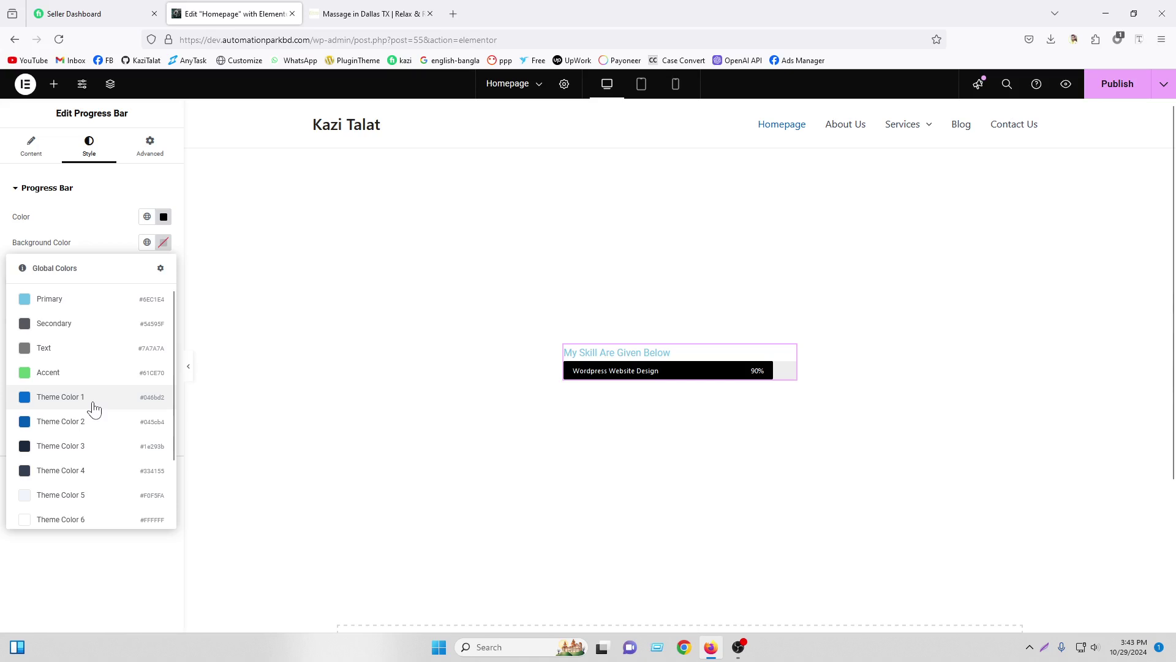
pyautogui.click(92, 402)
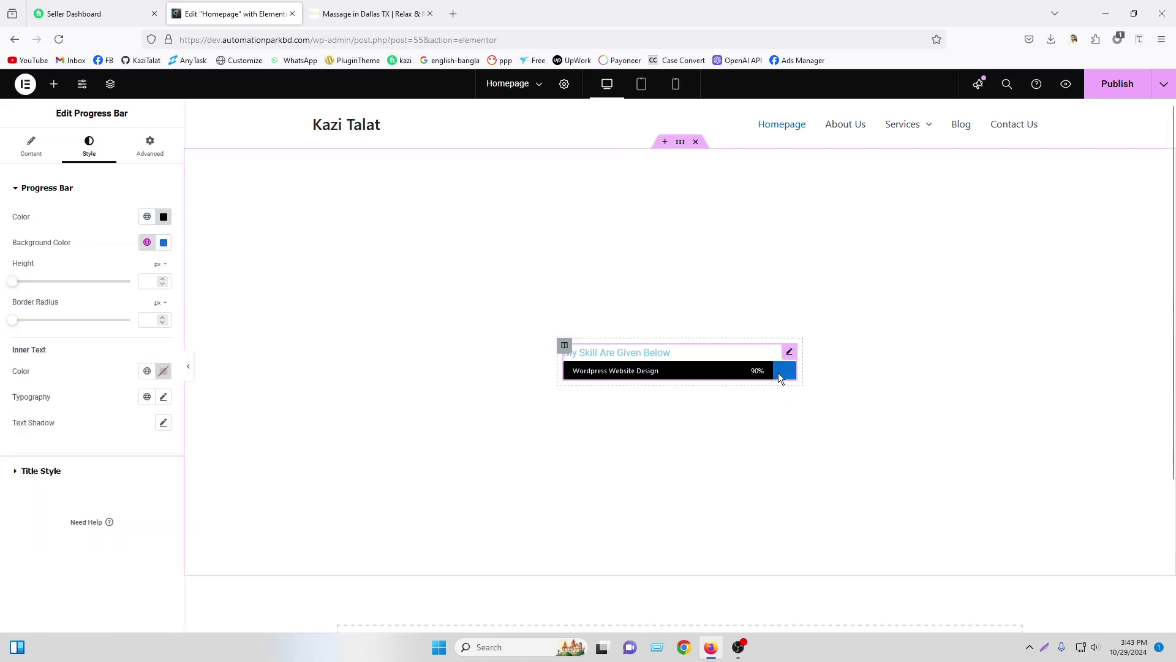
pyautogui.click(163, 242)
pyautogui.click(184, 268)
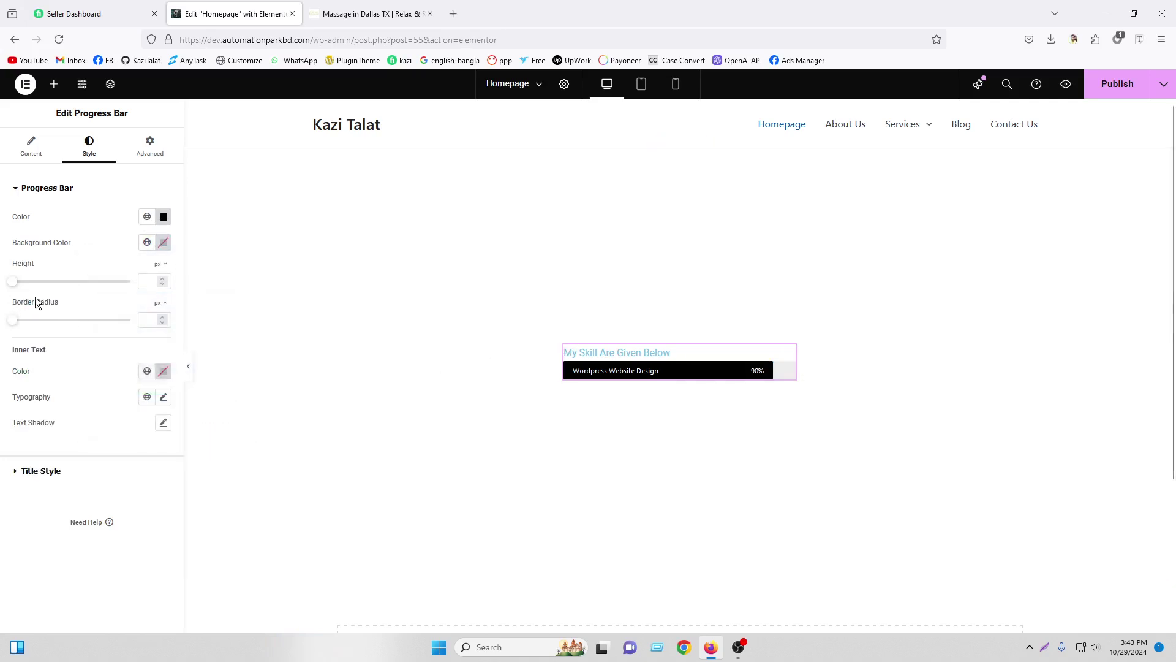
# Step: Set the progress bar's height to 22 px and its border radius to 50 px
pyautogui.moveTo(17, 287); pyautogui.dragTo(39, 288)
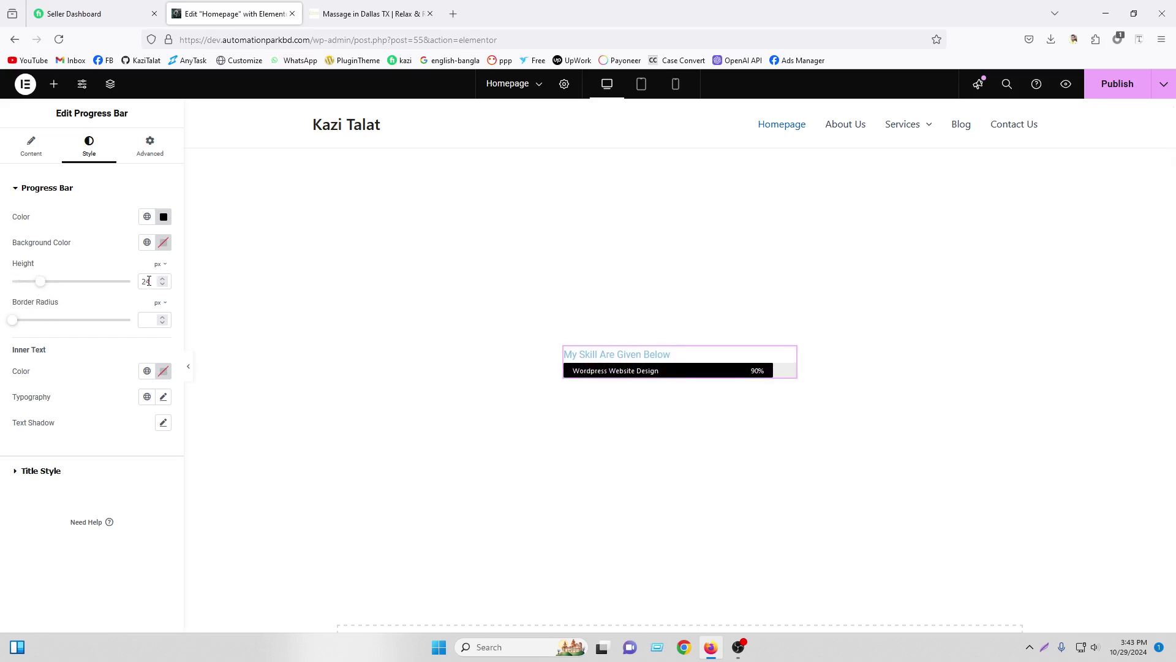
pyautogui.click(145, 323)
pyautogui.write('50')
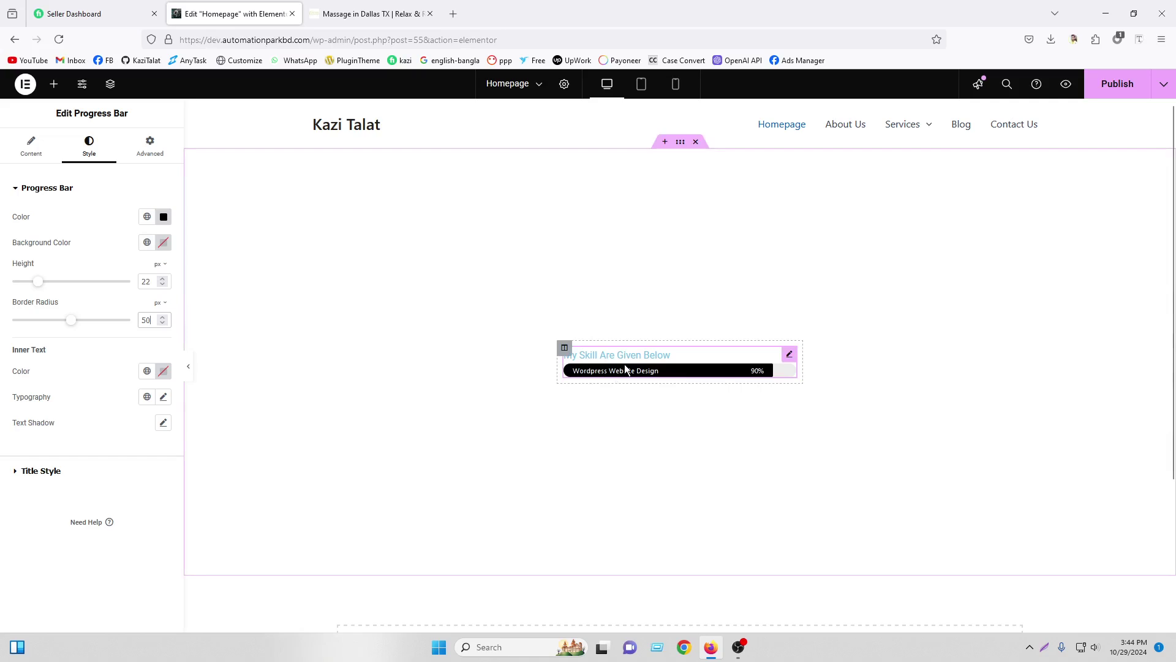
# Step: Color the progress bar's inner text white (#FFFFFF) and set its font family to Poppins
pyautogui.click(163, 370)
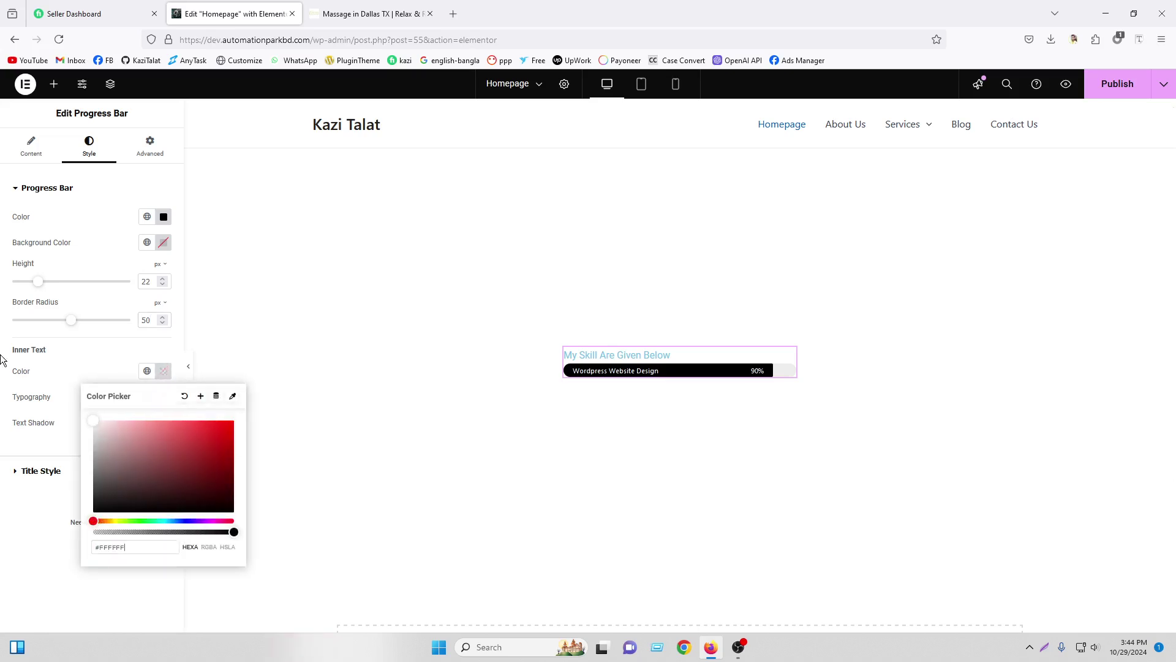
pyautogui.click(163, 396)
pyautogui.click(126, 454)
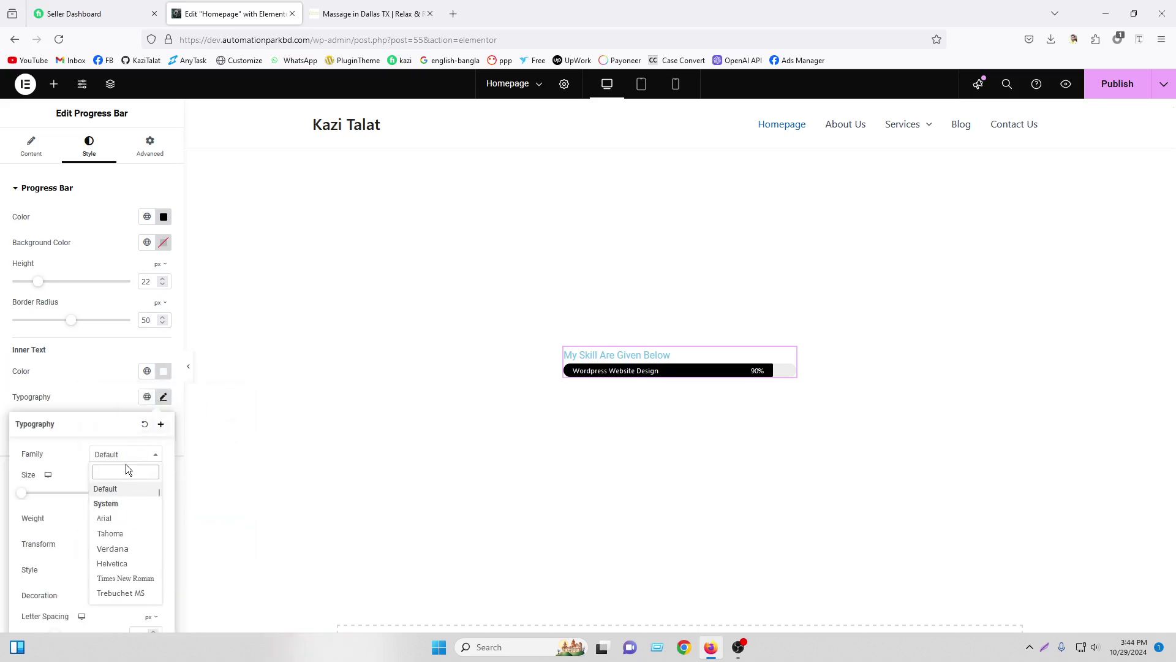
pyautogui.write('pop')
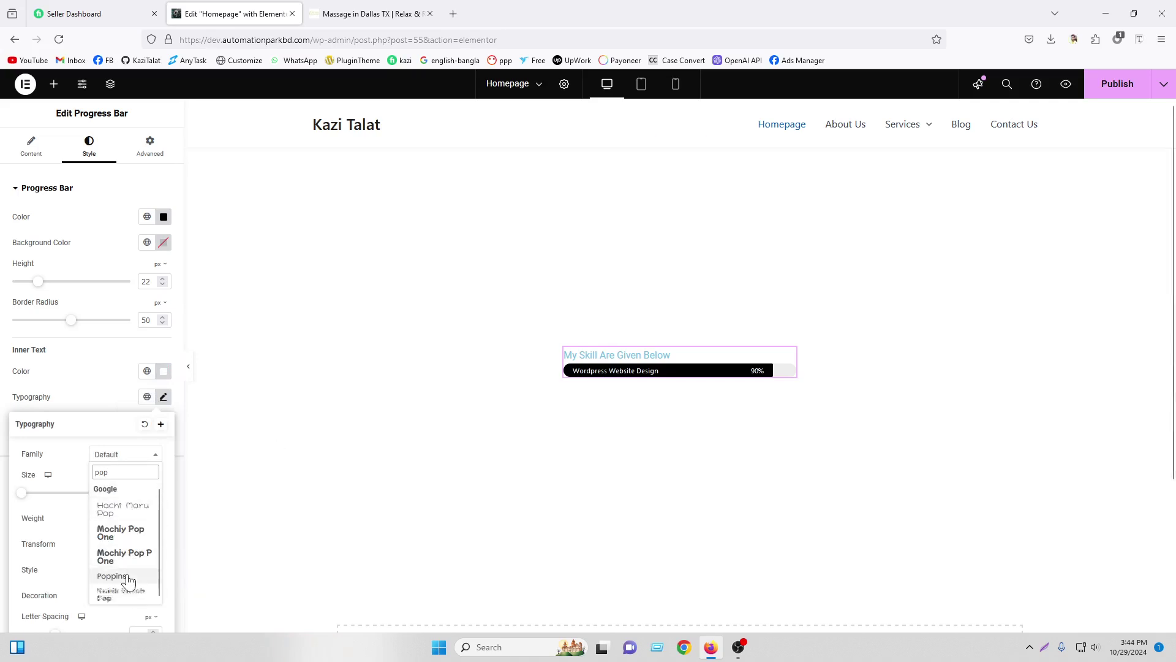
pyautogui.click(112, 576)
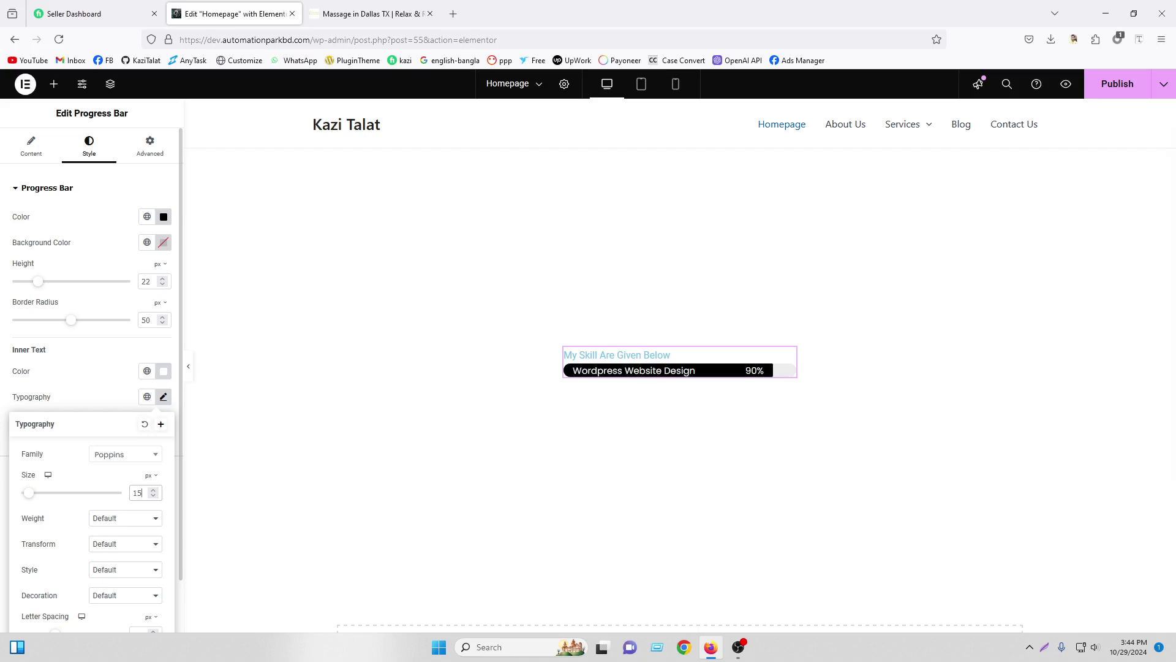
# Step: Set the inner text's size to 12 px and transform it to uppercase
pyautogui.press('Down')
pyautogui.press('Down')
pyautogui.press('Down')
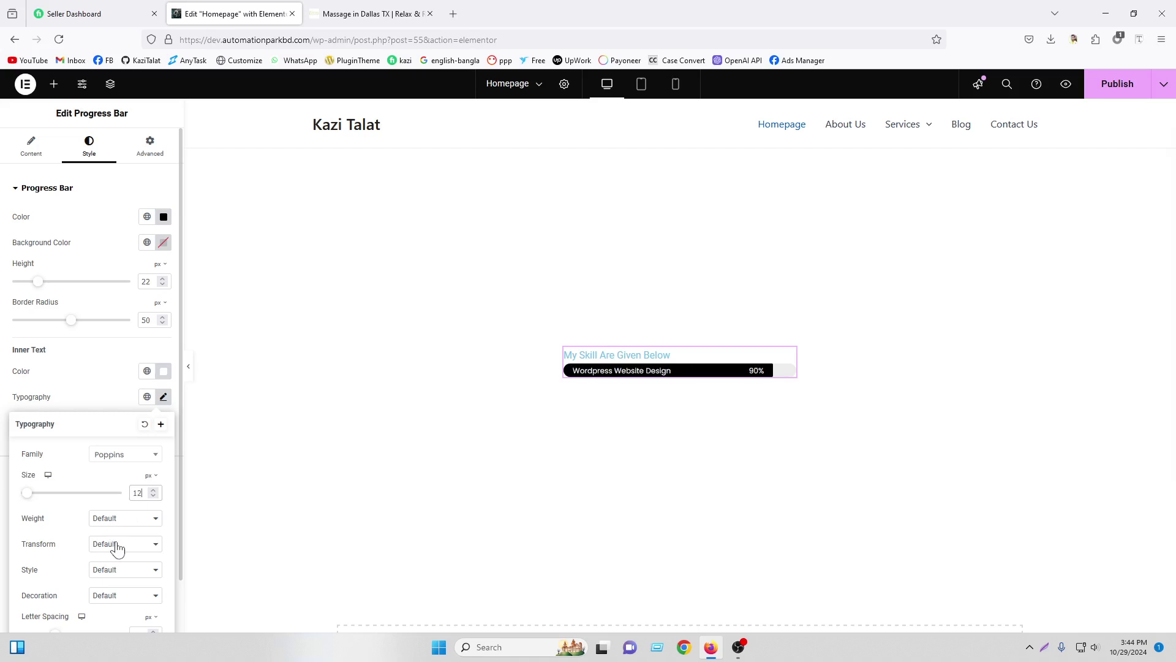
pyautogui.click(115, 544)
pyautogui.click(110, 574)
pyautogui.click(1, 366)
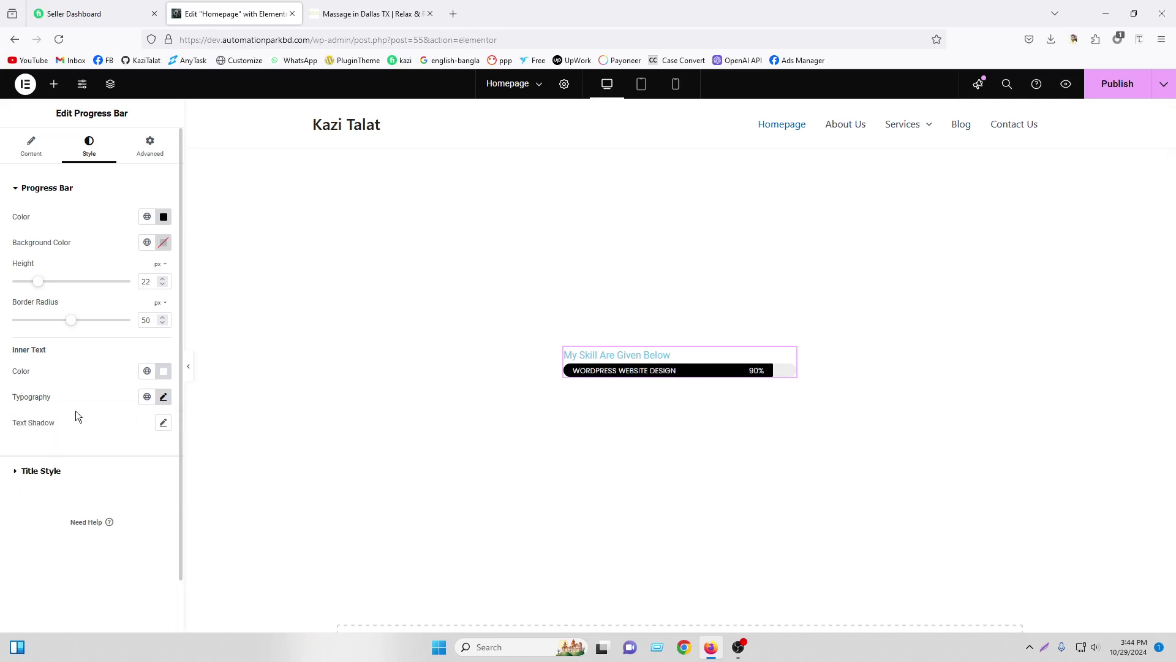
# Step: Set the progress bar title's text color to black (#000000)
pyautogui.click(41, 470)
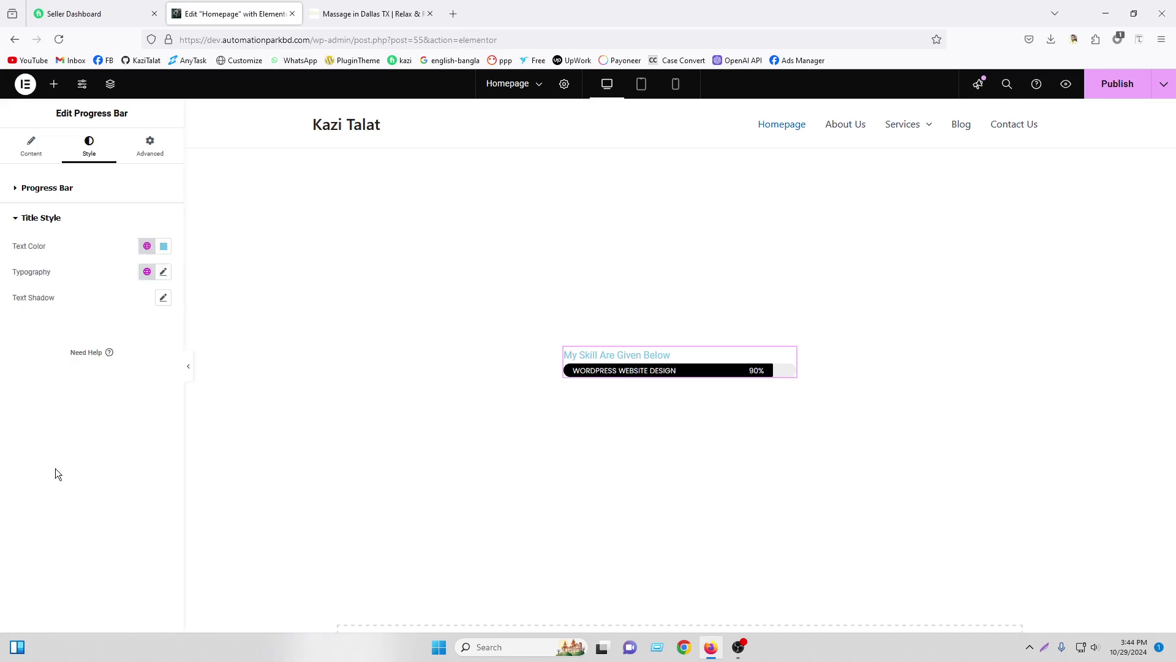
pyautogui.click(164, 246)
pyautogui.moveTo(104, 368); pyautogui.dragTo(6, 446)
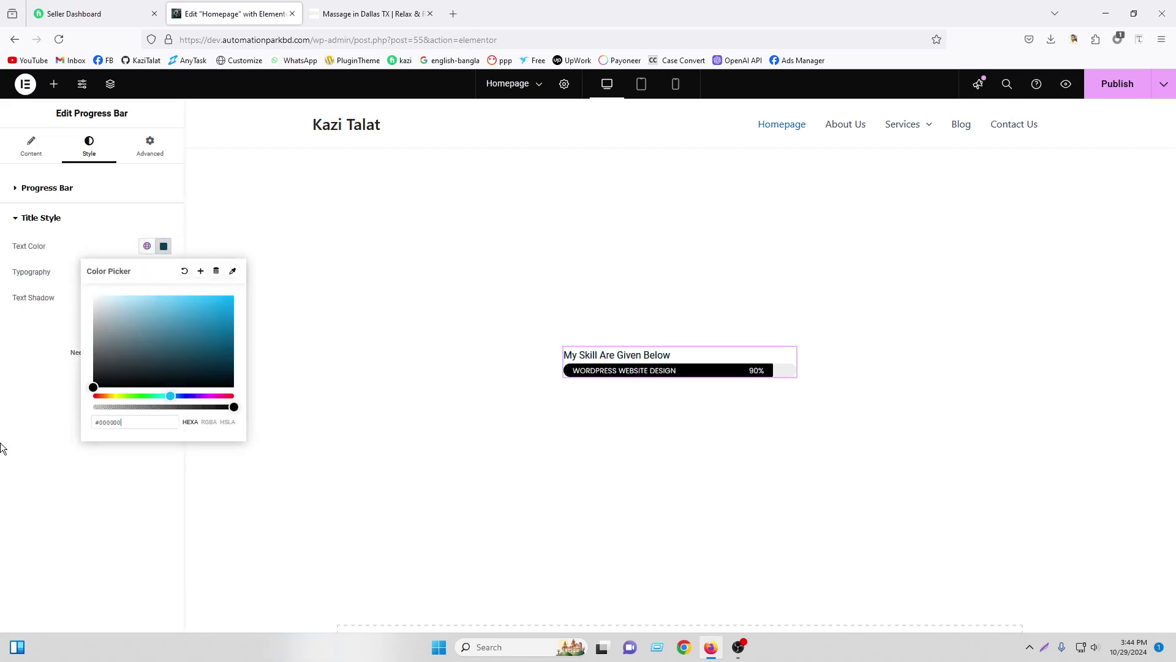
pyautogui.click(33, 406)
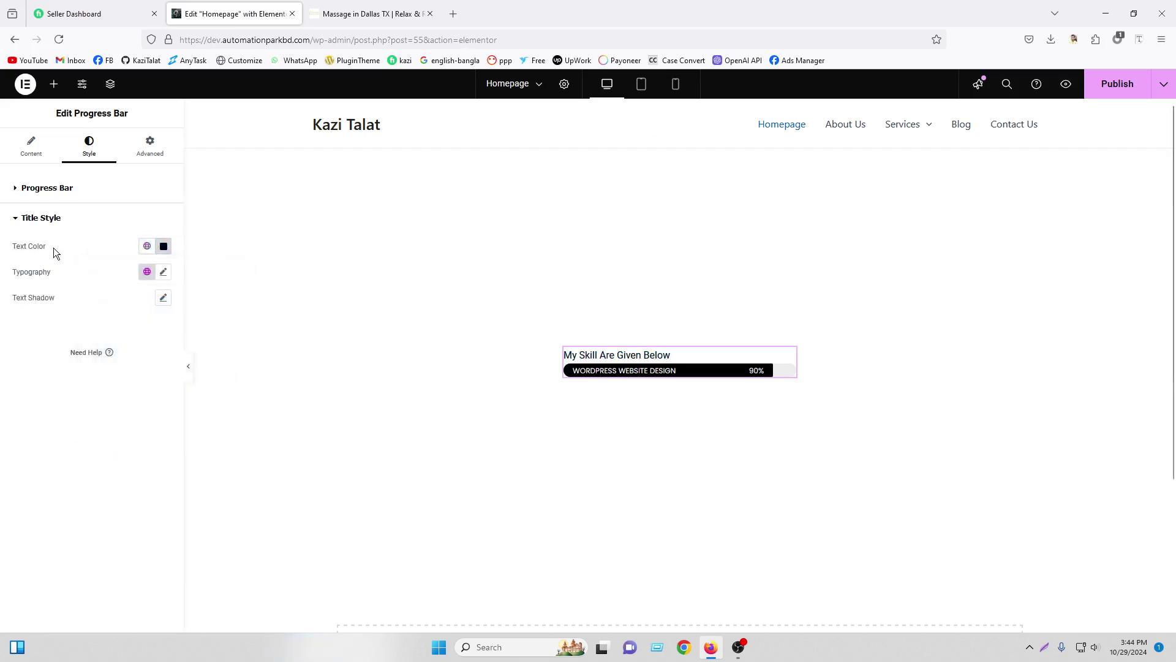
# Step: Clear the progress bar's title text so that only the bar is displayed
pyautogui.click(32, 147)
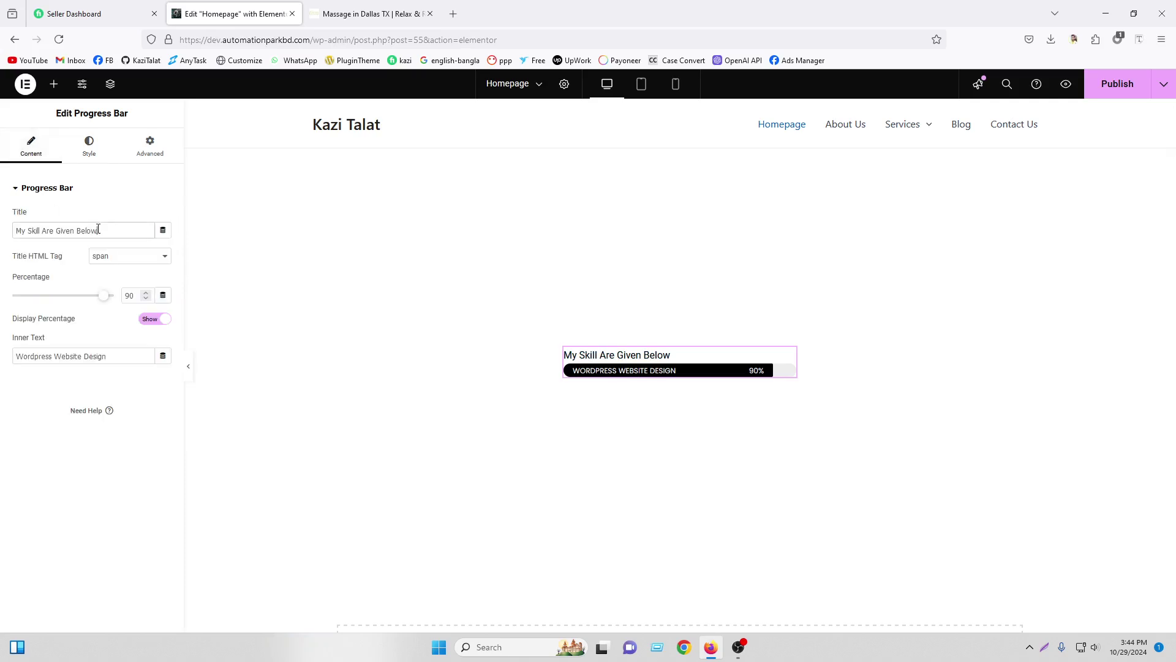
pyautogui.moveTo(98, 230); pyautogui.dragTo(2, 224)
pyautogui.press('BackSpace')
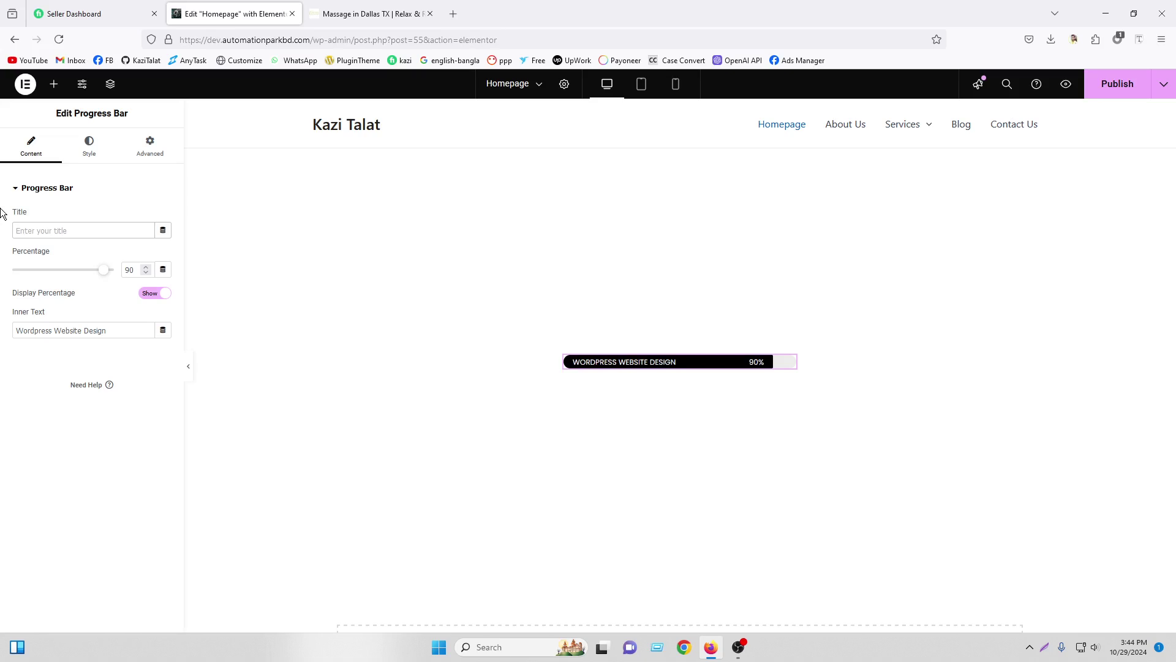
# Step: Delete the progress bar widget from the homepage section
pyautogui.rightClick(790, 367)
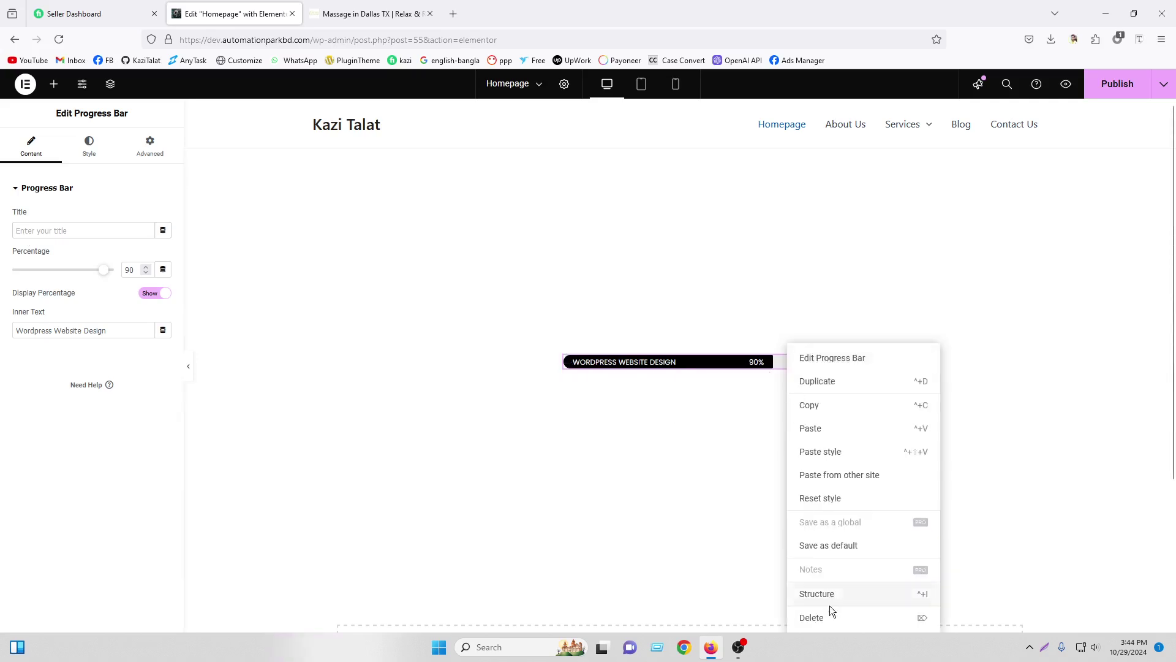
pyautogui.click(828, 616)
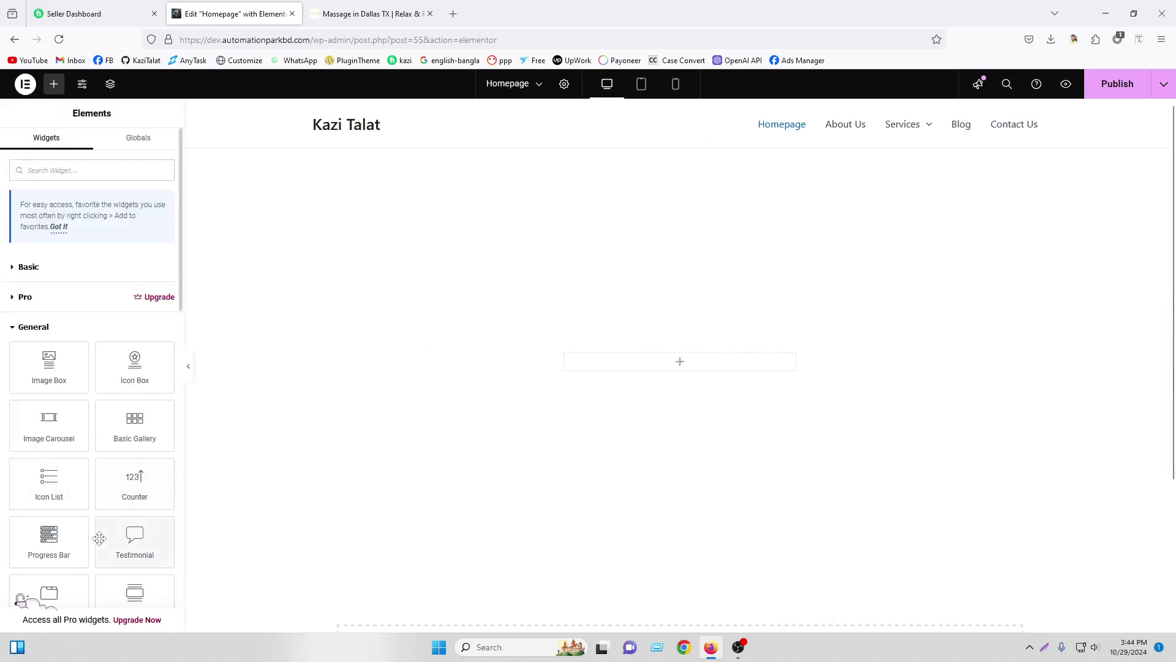
pyautogui.scroll(-2, 83, 562)
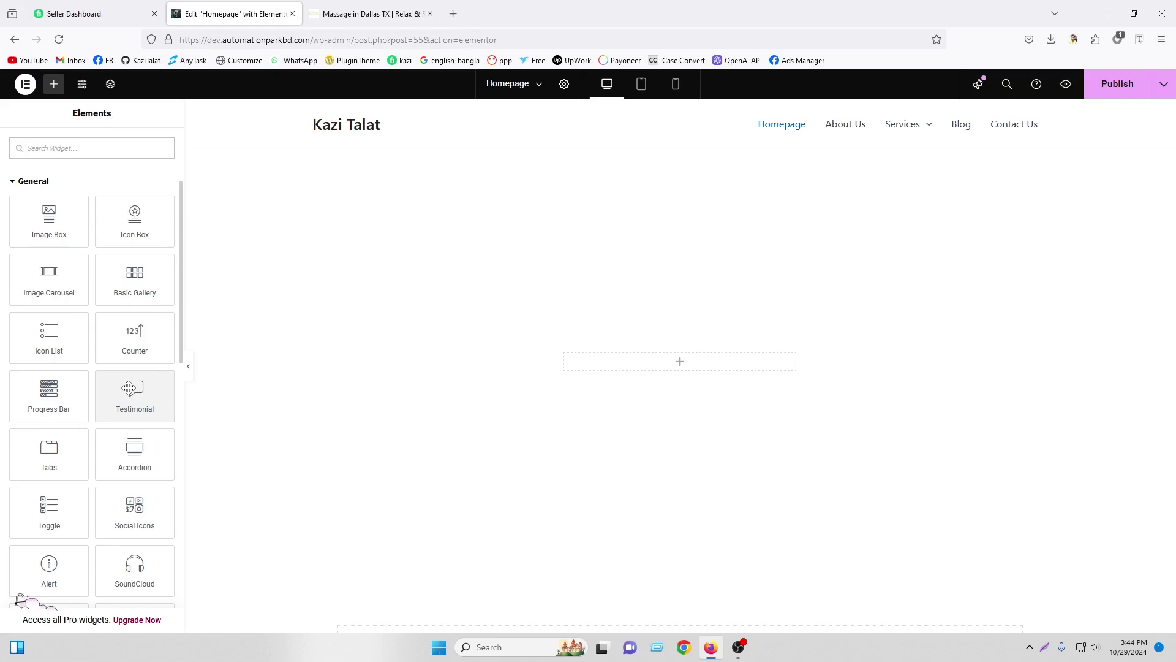
# Step: Switch to the Oaktree Massage site and examine its carousel of client reviews as a testimonial reference
pyautogui.click(346, 12)
pyautogui.scroll(10, 538, 343)
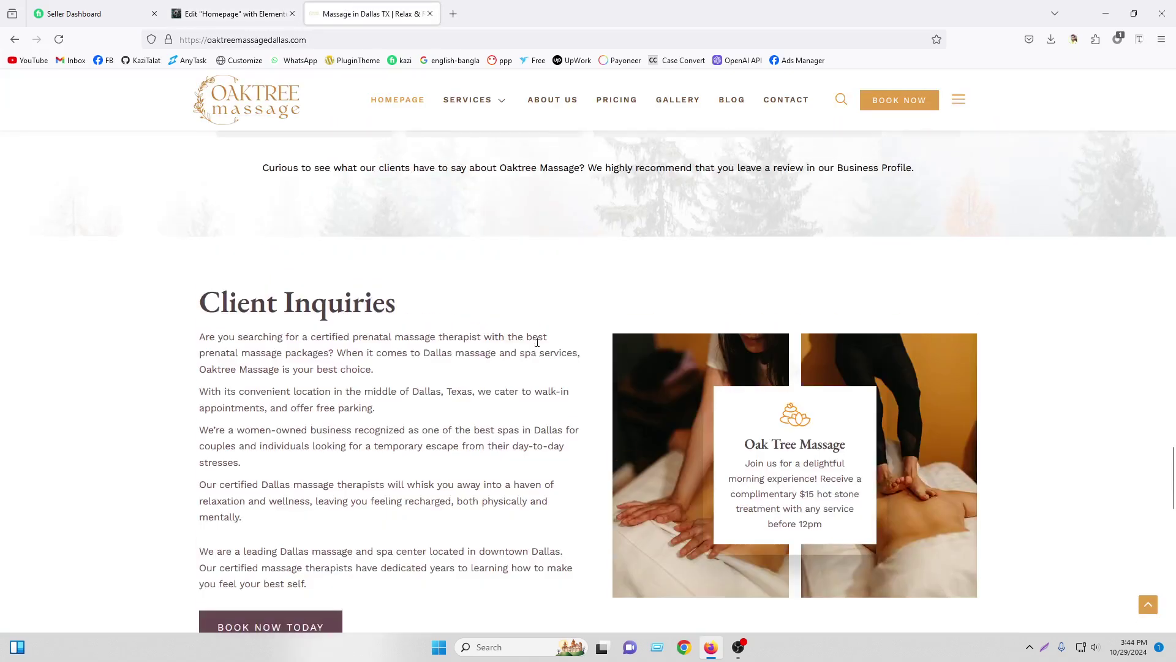
pyautogui.scroll(10, 538, 338)
pyautogui.scroll(-7, 539, 338)
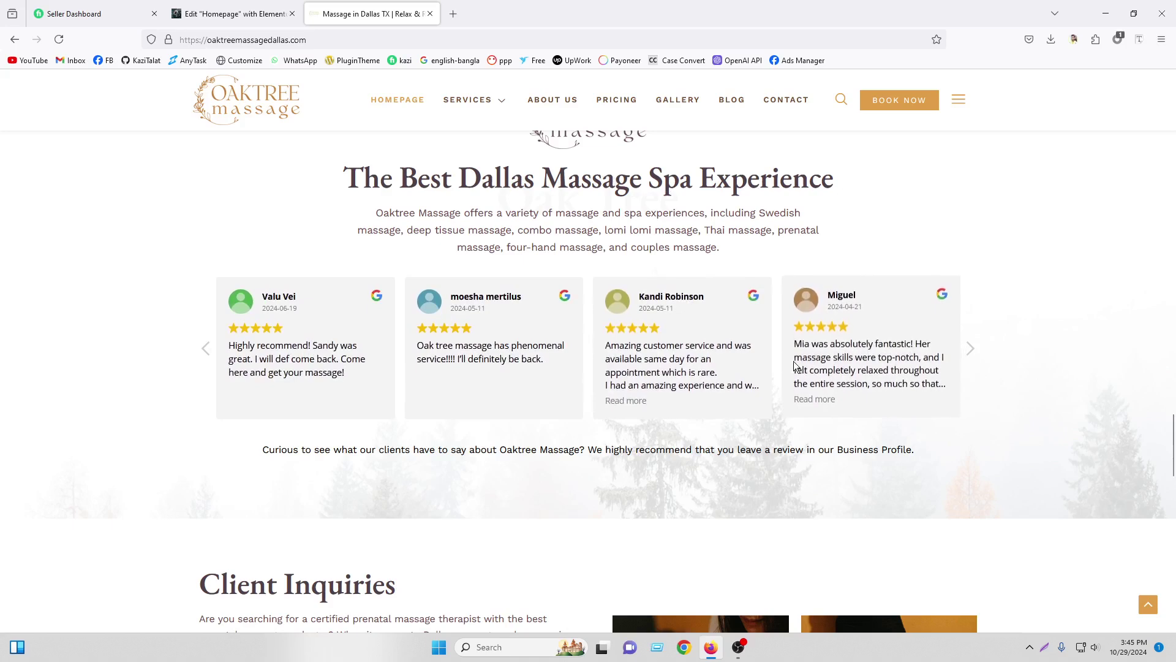
pyautogui.click(970, 349)
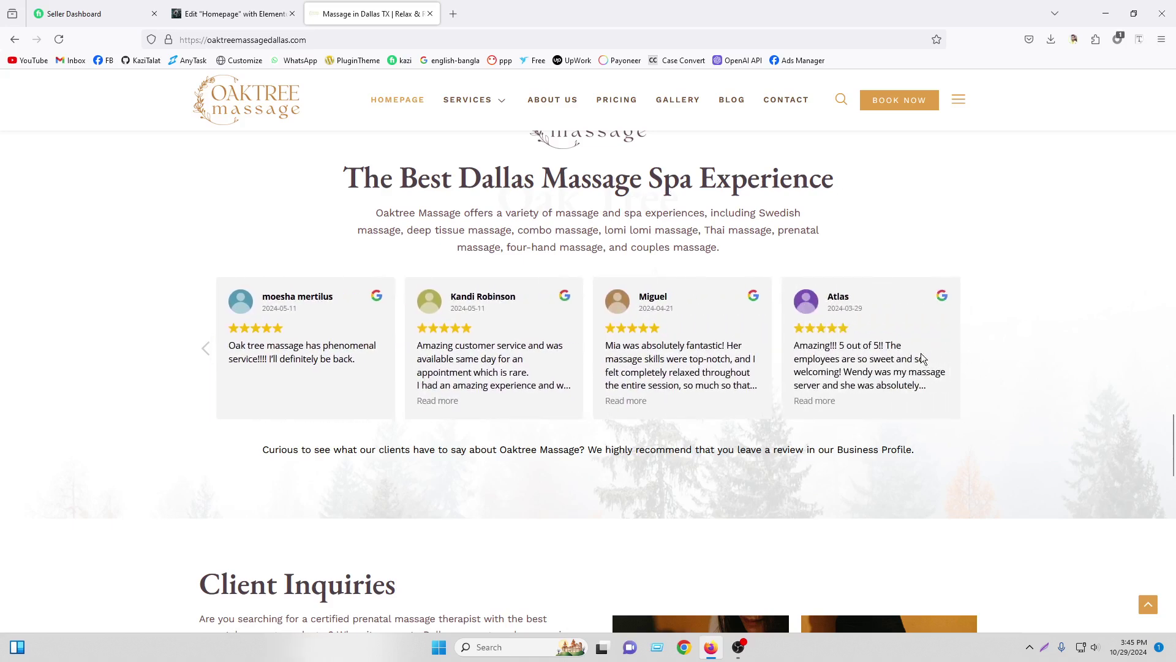
pyautogui.moveTo(387, 354); pyautogui.dragTo(760, 380)
pyautogui.click(1057, 340)
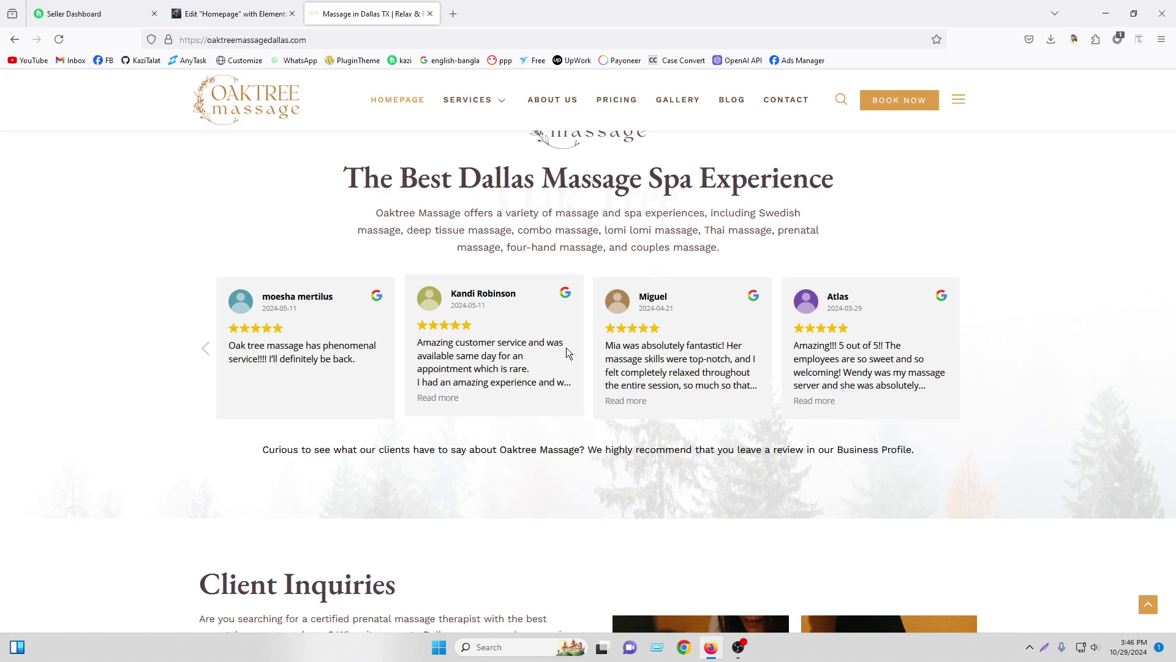
pyautogui.click(262, 12)
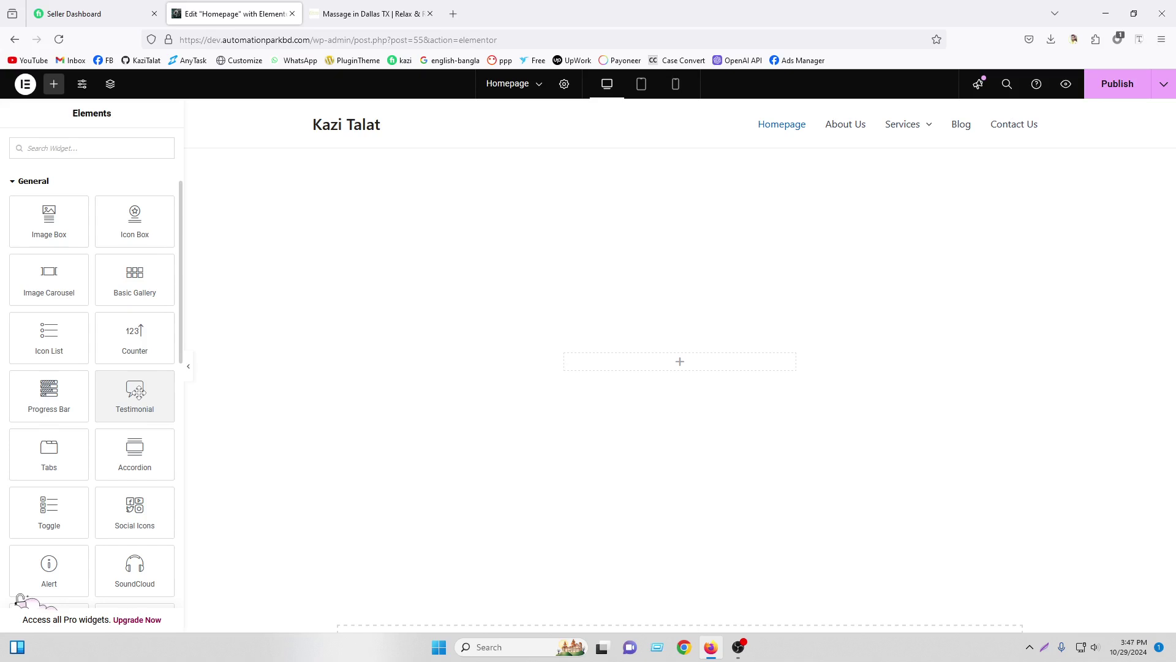
pyautogui.click(368, 14)
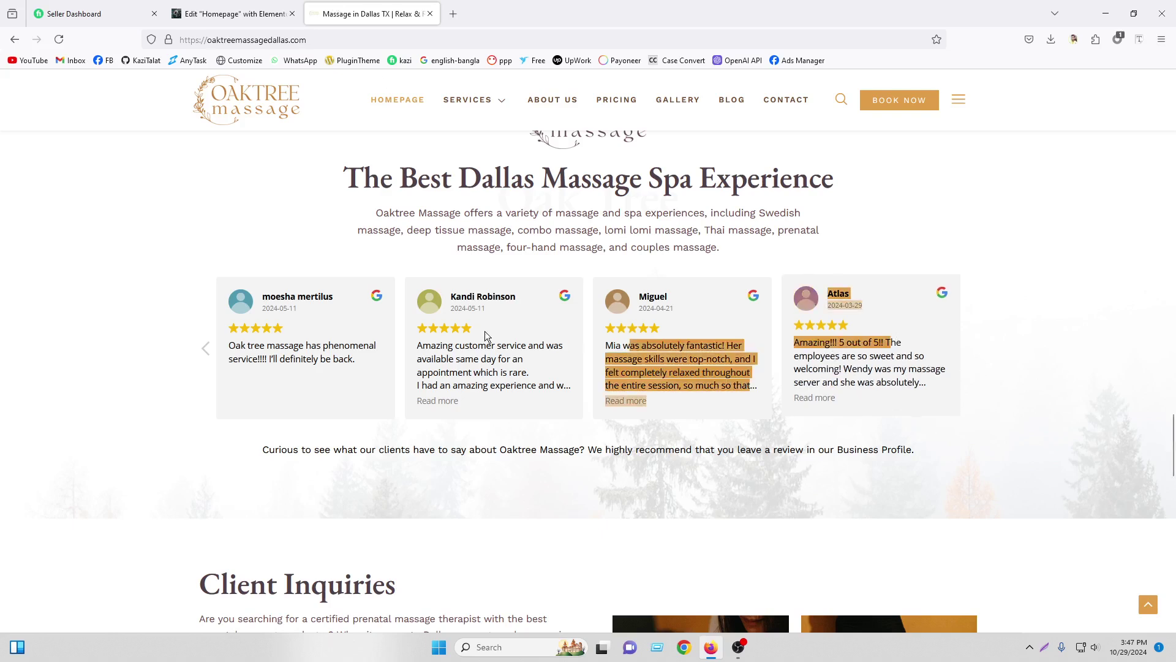
pyautogui.click(206, 348)
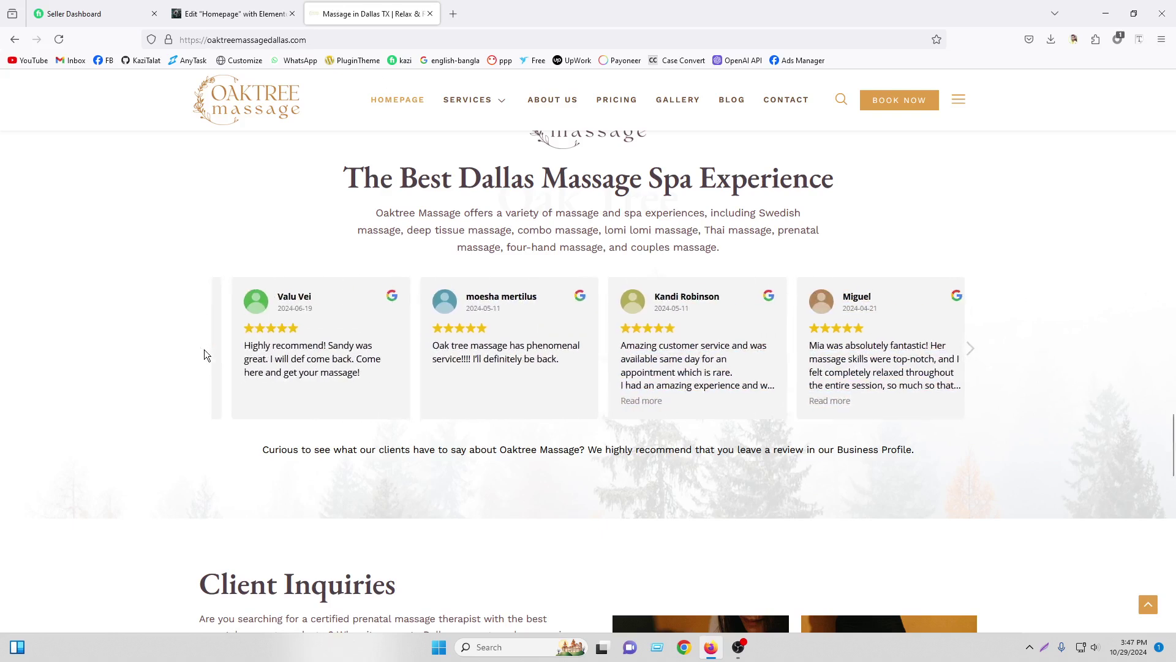
pyautogui.doubleClick(204, 350)
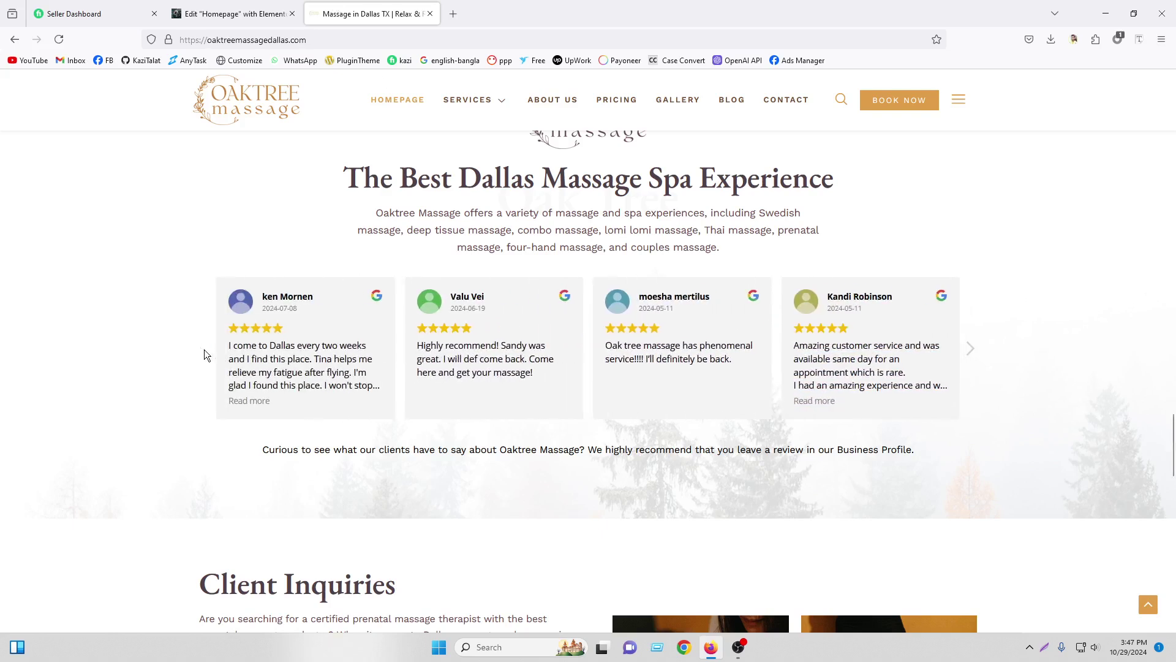
pyautogui.click(970, 353)
pyautogui.click(972, 351)
# Step: Return to the homepage editor and add a Testimonial widget to the empty section
pyautogui.click(218, 9)
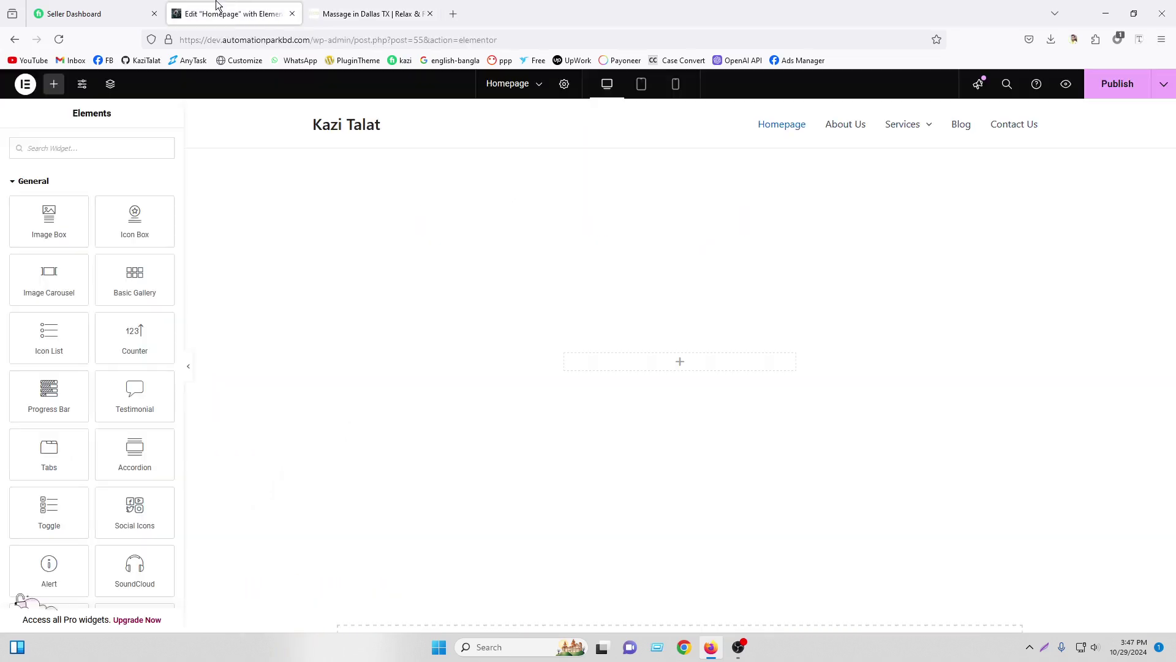
pyautogui.moveTo(130, 392); pyautogui.dragTo(676, 365)
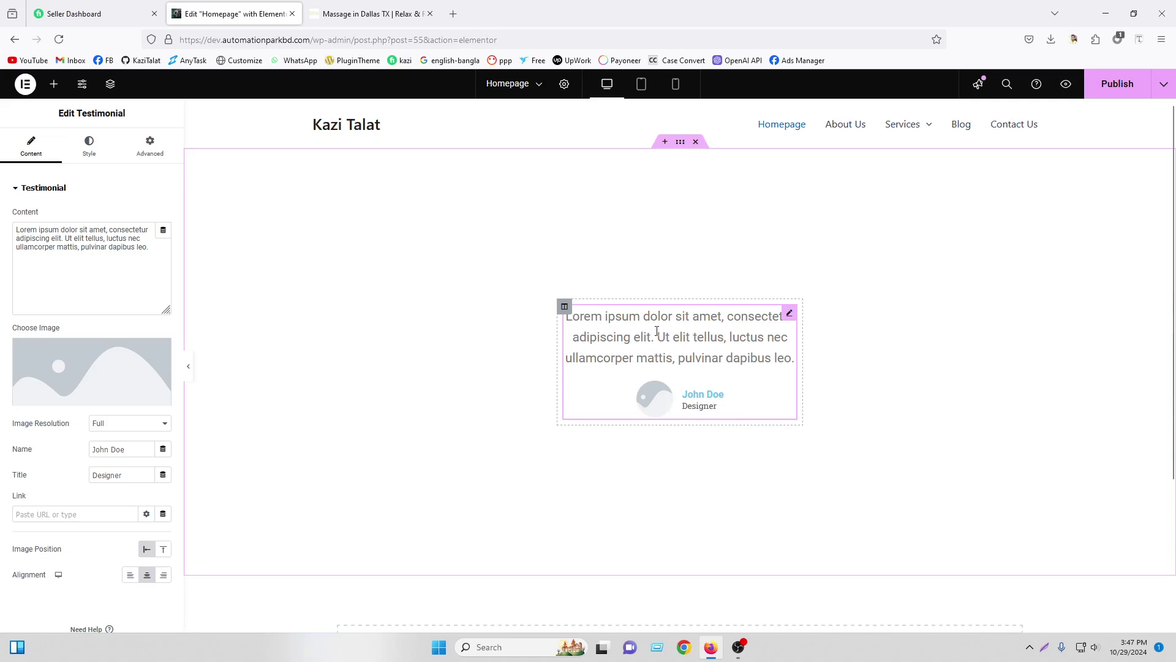
# Step: Copy the fourth review's text beginning "Amazing!!! 5 out of 5!!" from the Oaktree Massage site and use it as the testimonial's content in the homepage editor
pyautogui.click(367, 14)
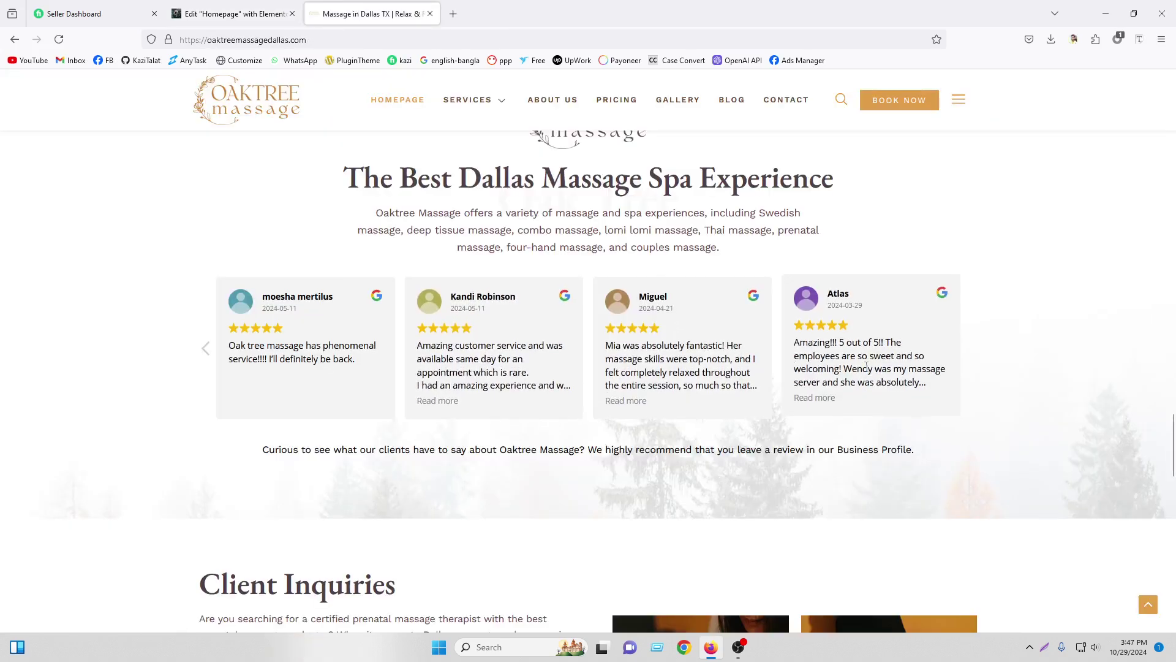
pyautogui.moveTo(926, 384); pyautogui.dragTo(793, 345)
pyautogui.hotkey('ctrl', 'c')
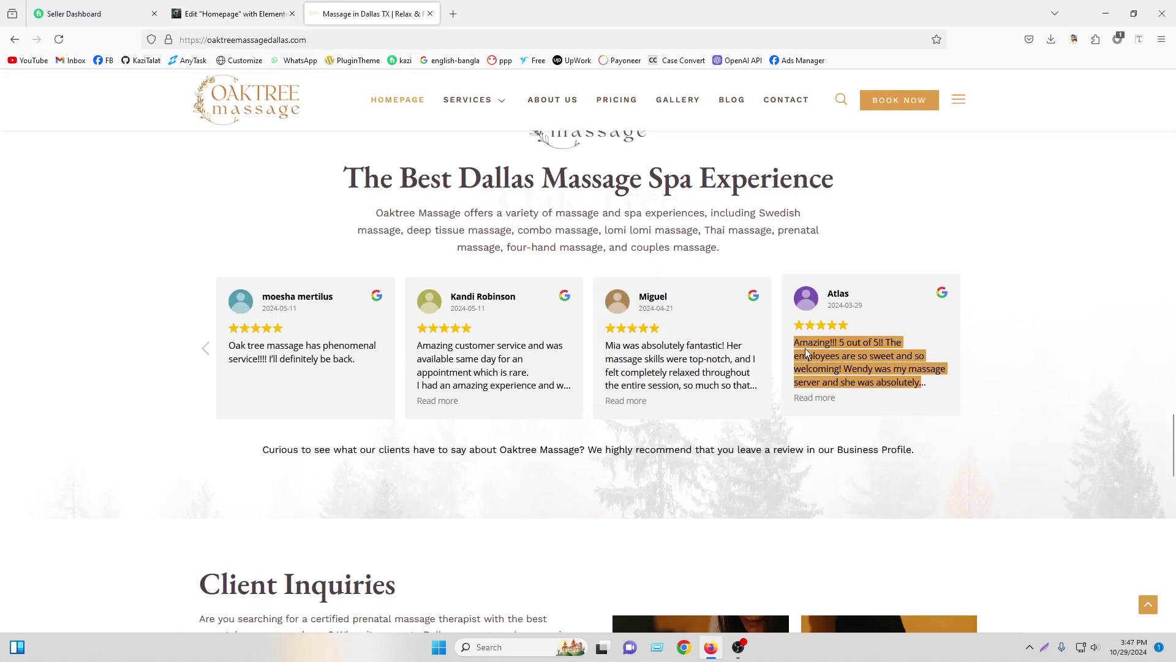
pyautogui.click(233, 13)
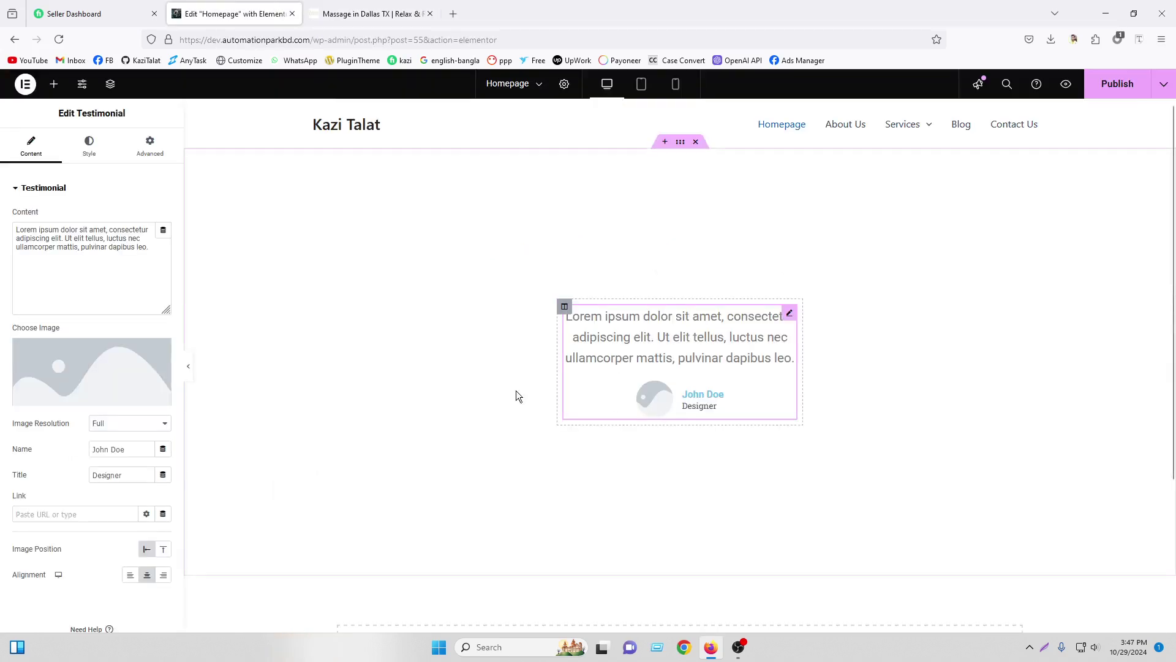
pyautogui.hotkey('ctrl', 'a')
pyautogui.rightClick(105, 238)
pyautogui.click(138, 375)
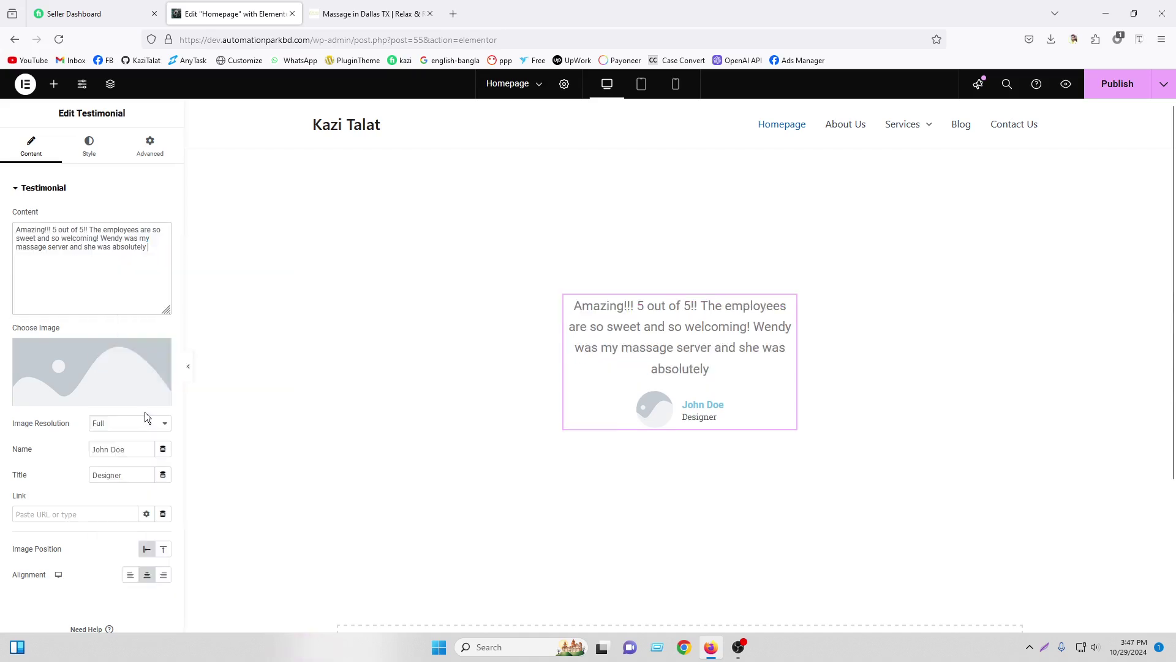
# Step: Copy the same reviewer's name from the Oaktree Massage site and replace the testimonial's placeholder name with it in the homepage editor
pyautogui.click(396, 8)
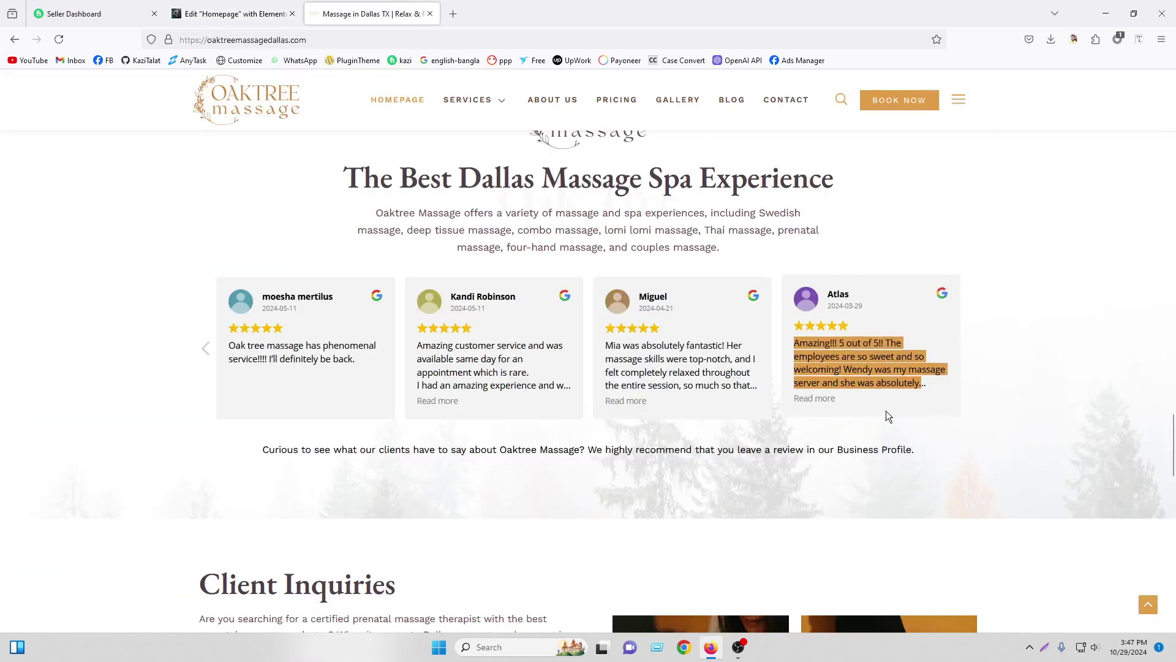
pyautogui.doubleClick(838, 296)
pyautogui.rightClick(838, 296)
pyautogui.click(857, 308)
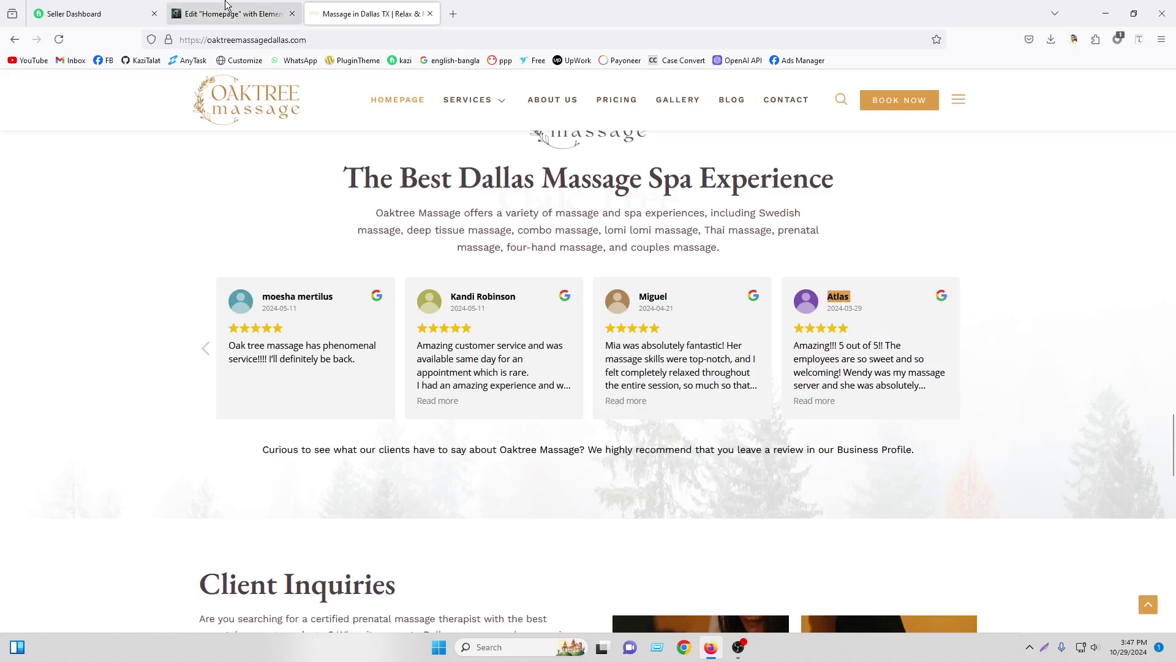
pyautogui.click(225, 9)
pyautogui.moveTo(123, 449); pyautogui.dragTo(93, 449)
pyautogui.rightClick(94, 450)
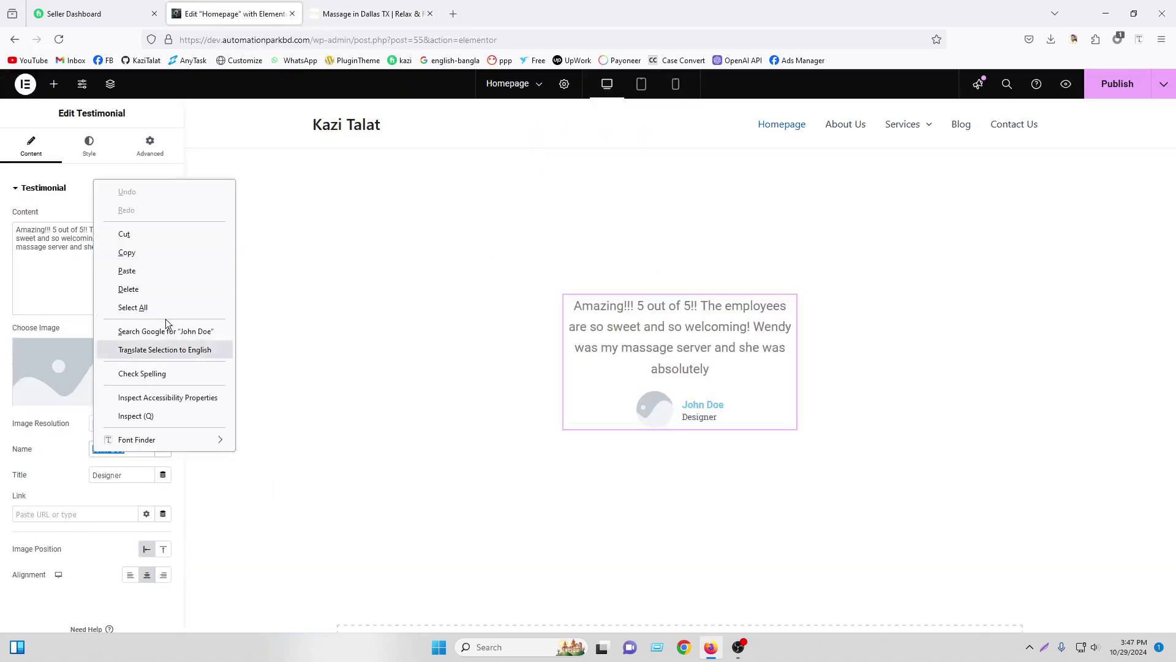
pyautogui.click(152, 270)
# Step: Replace the testimonial's placeholder job title with "Ceo of Wordpress"
pyautogui.moveTo(145, 480); pyautogui.dragTo(38, 477)
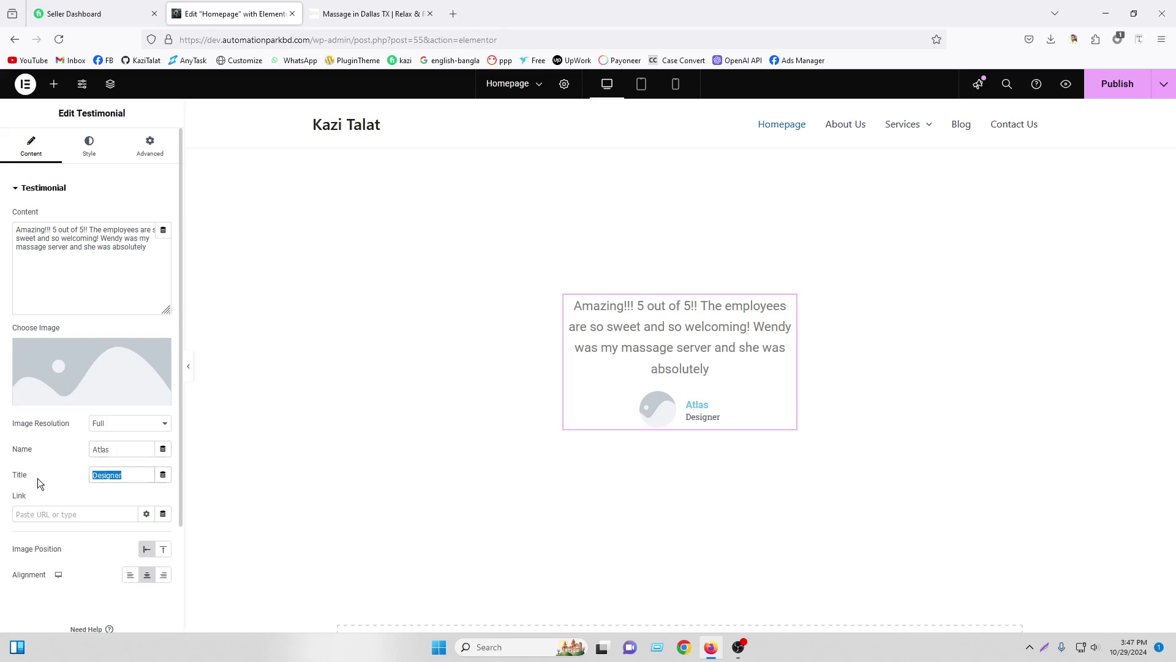
pyautogui.write('E')
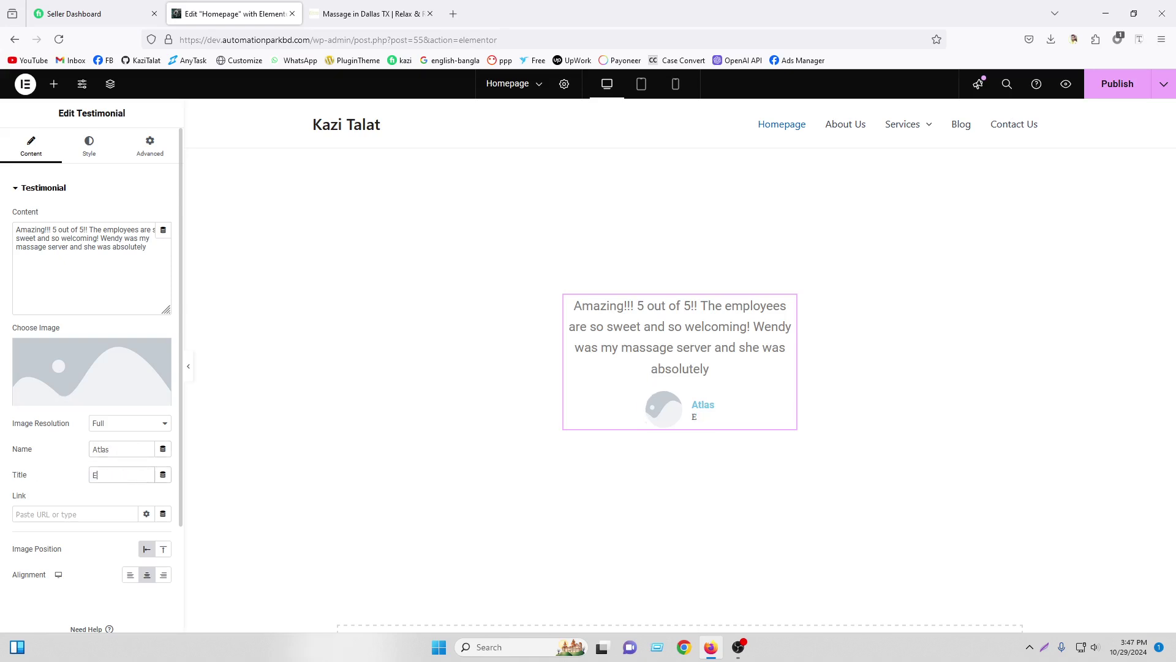
pyautogui.write('co of Wordpress')
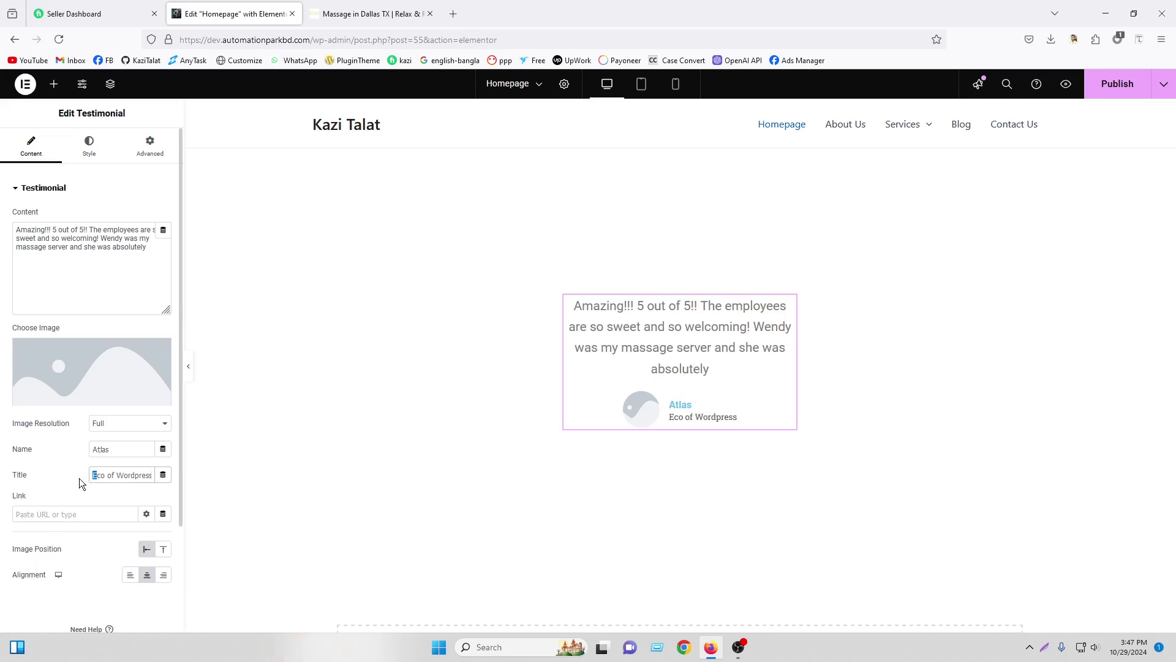
pyautogui.moveTo(101, 474); pyautogui.dragTo(71, 477)
pyautogui.write('Ceo')
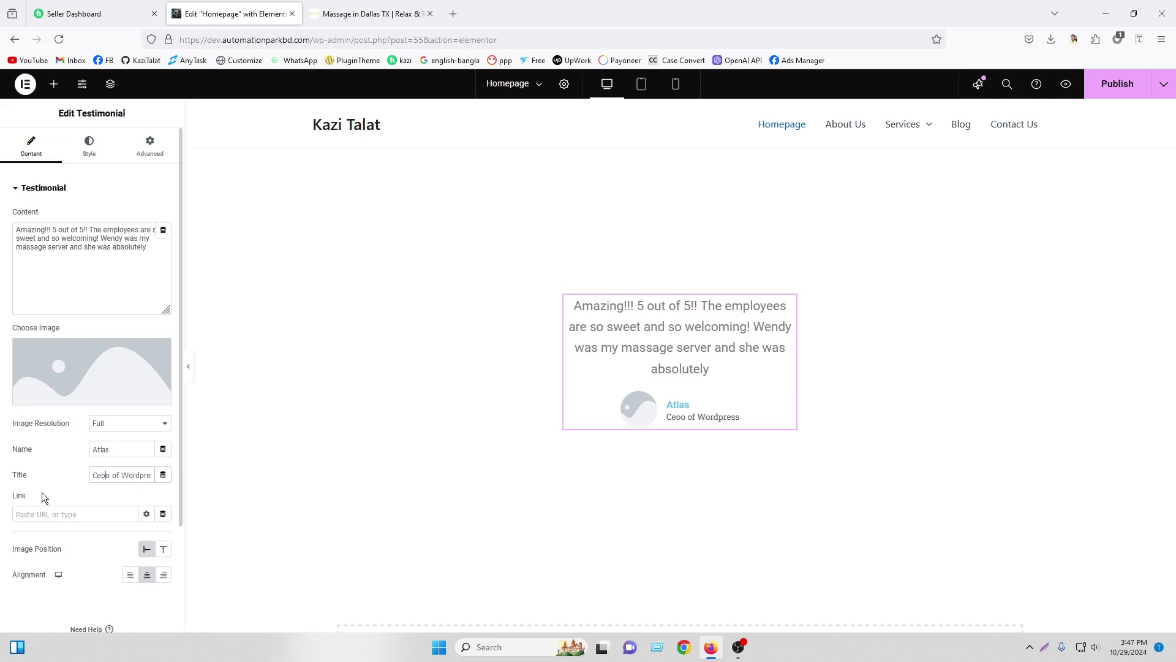
pyautogui.press('BackSpace')
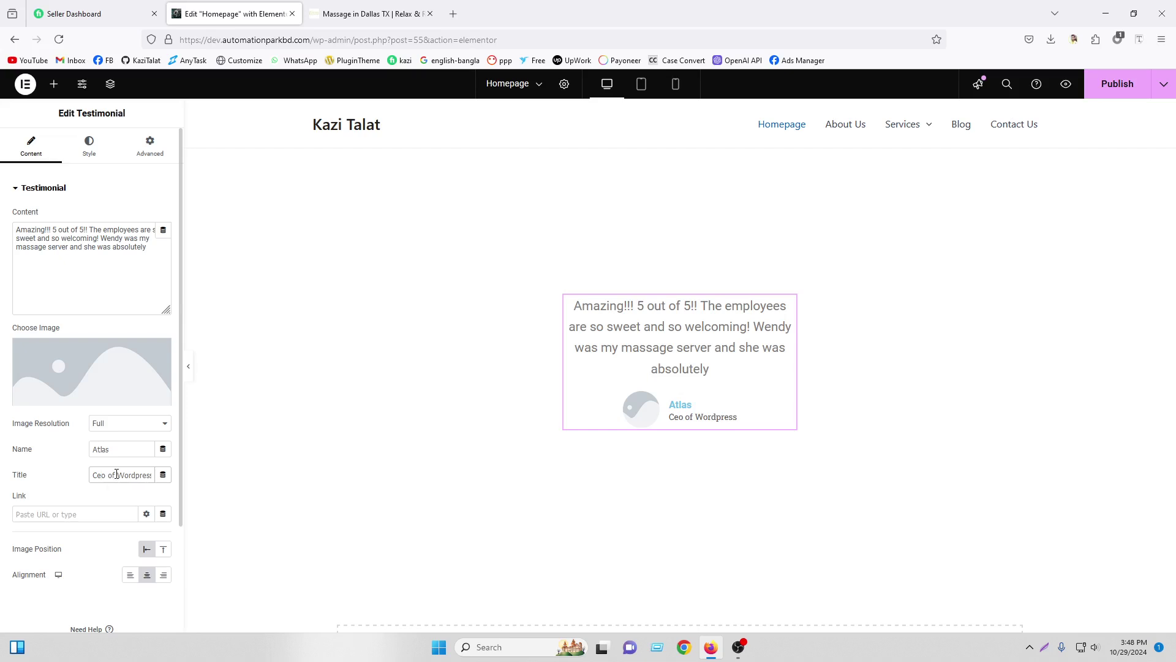
# Step: Set the testimonial image to the cropped gym photo of the muscular man from the media library
pyautogui.click(107, 368)
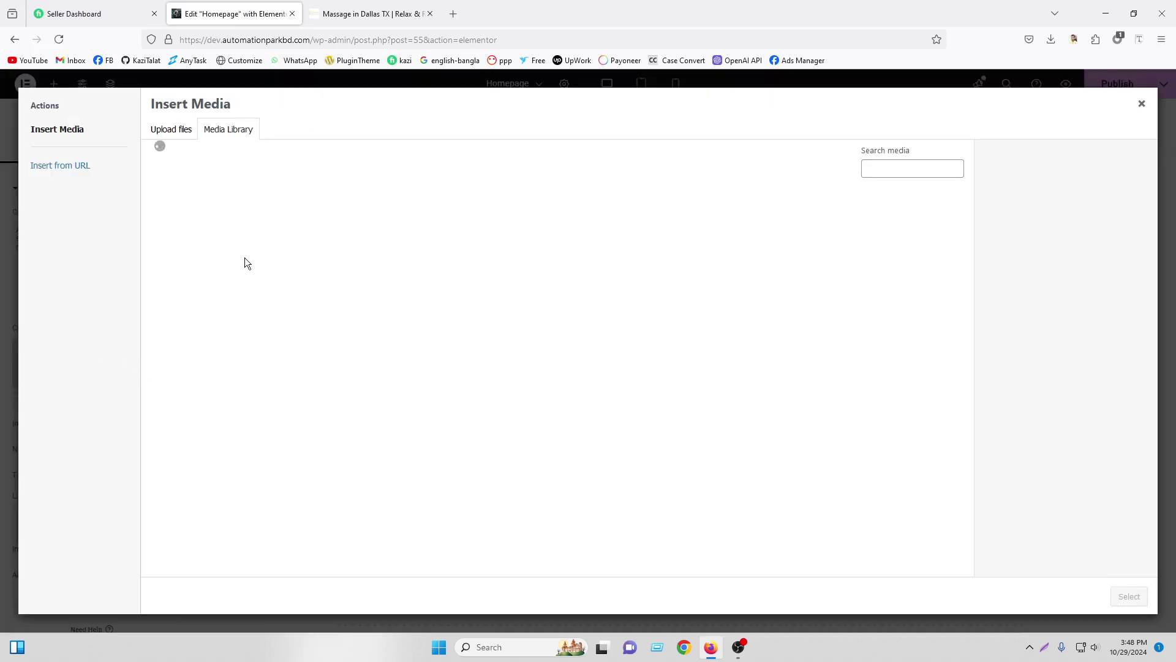
pyautogui.click(465, 248)
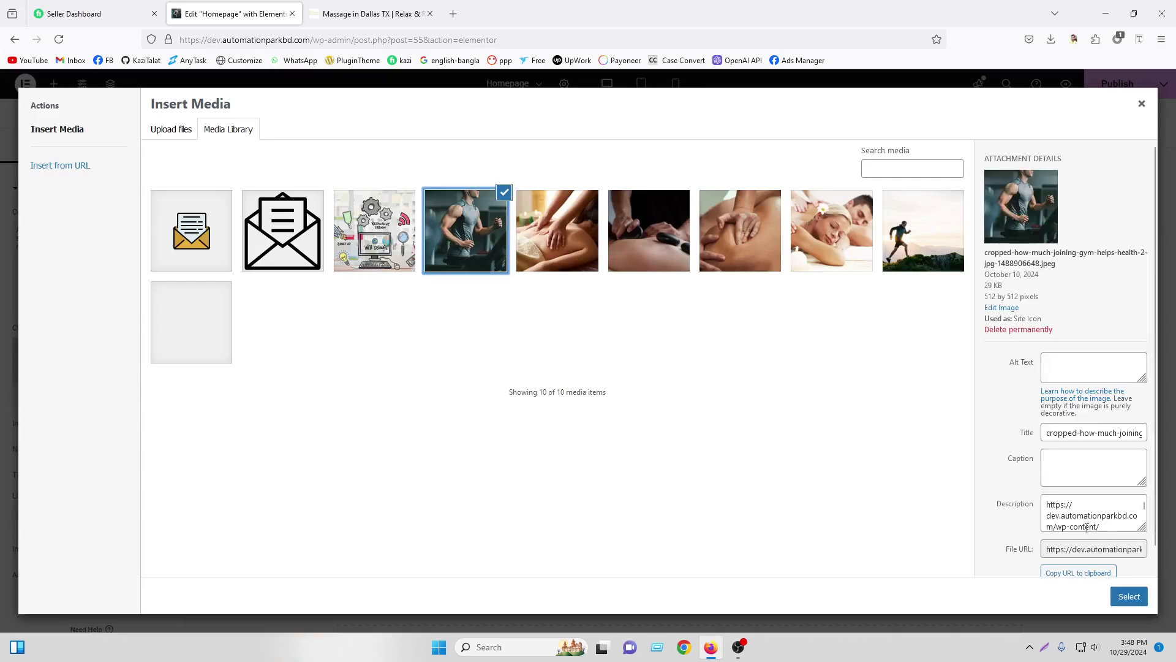
pyautogui.click(1127, 595)
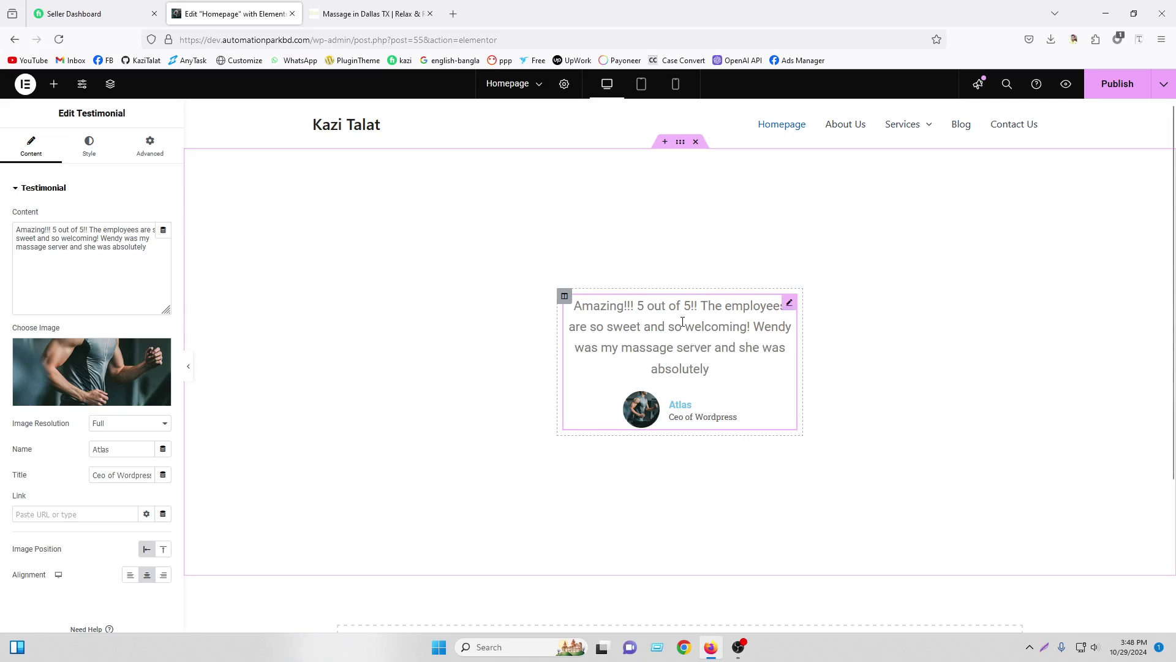
# Step: Place the testimonial image above the reviewer's name, and try left and right alignment before setting it back to center
pyautogui.scroll(-3, 82, 510)
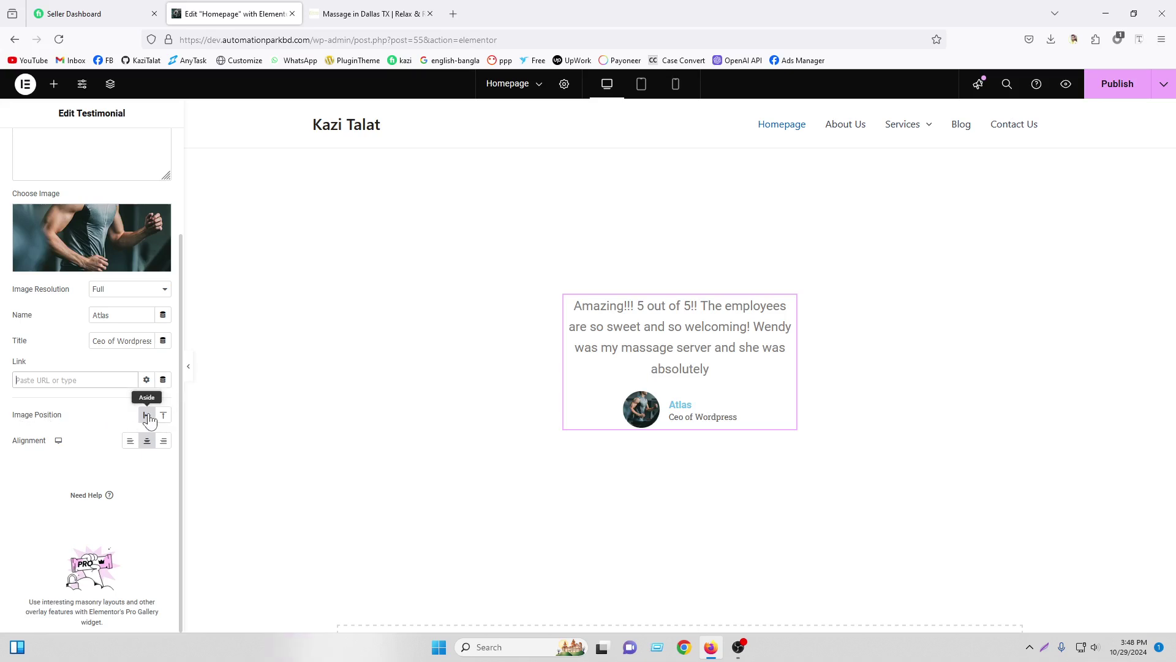
pyautogui.click(165, 417)
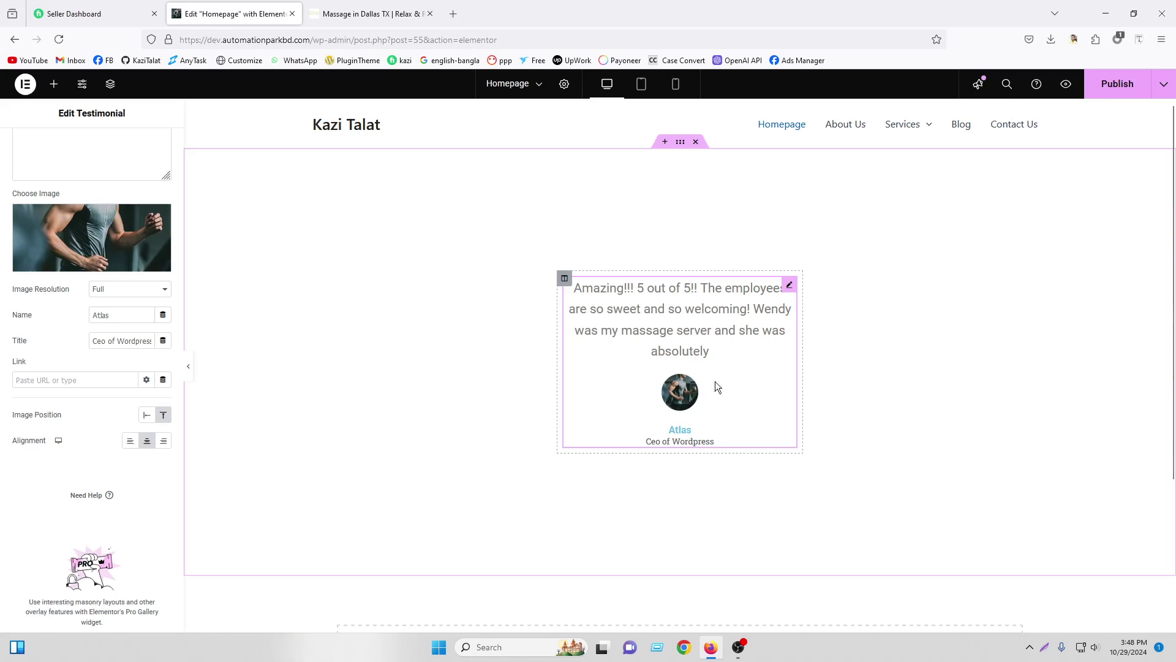
pyautogui.click(130, 442)
pyautogui.click(147, 442)
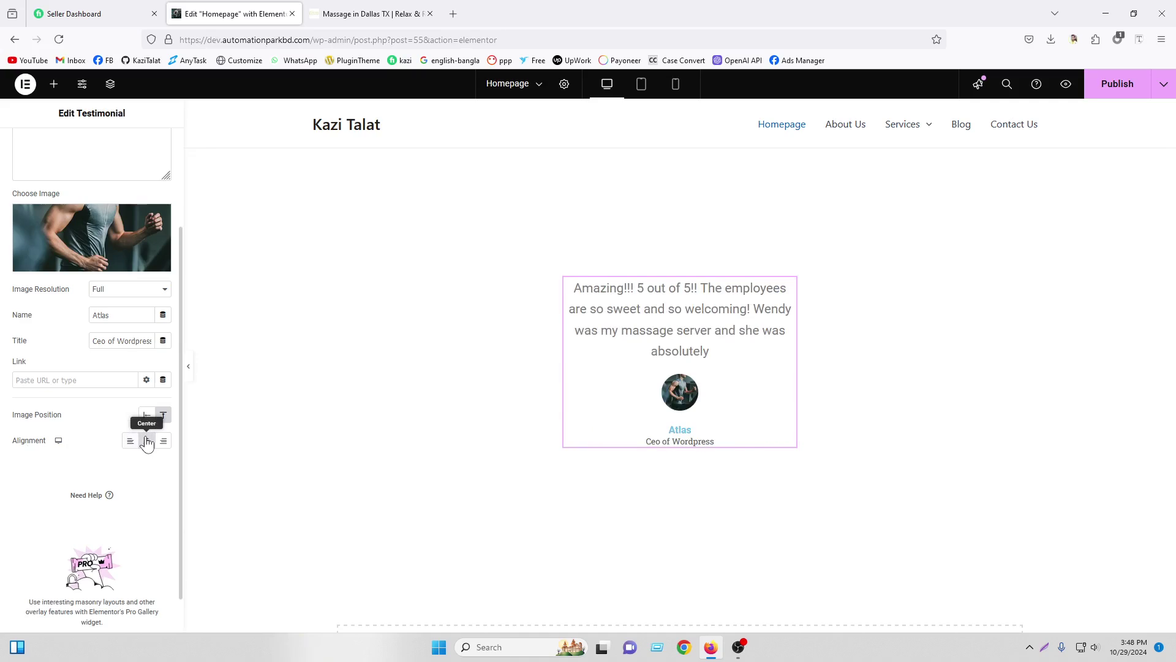
pyautogui.click(163, 442)
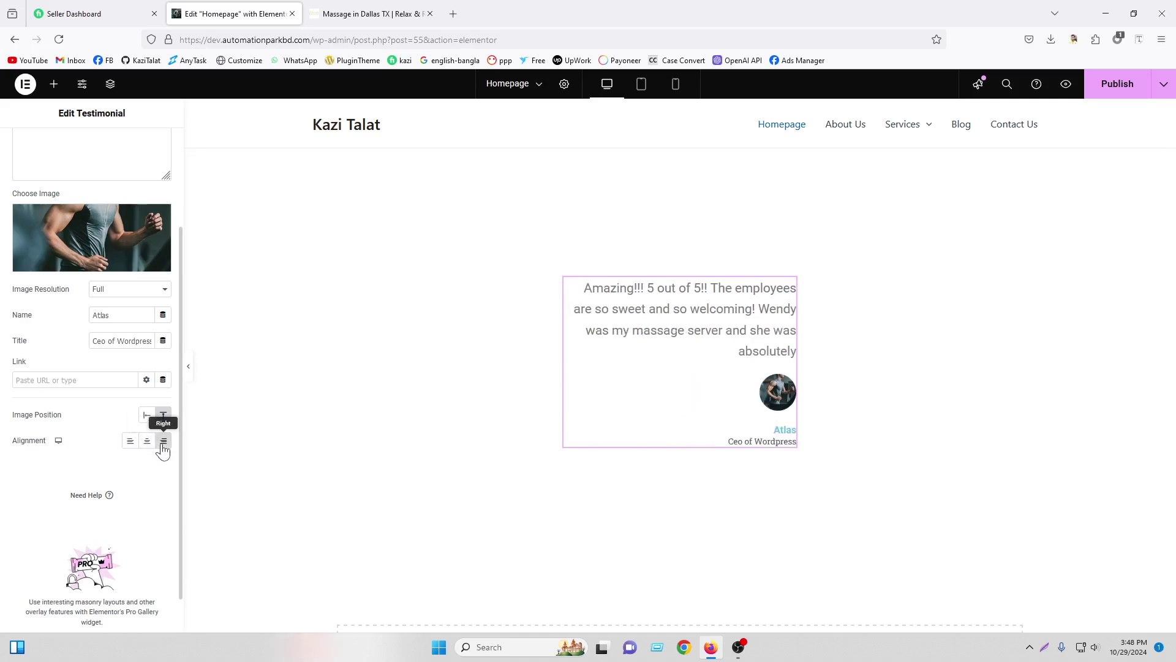
pyautogui.click(147, 442)
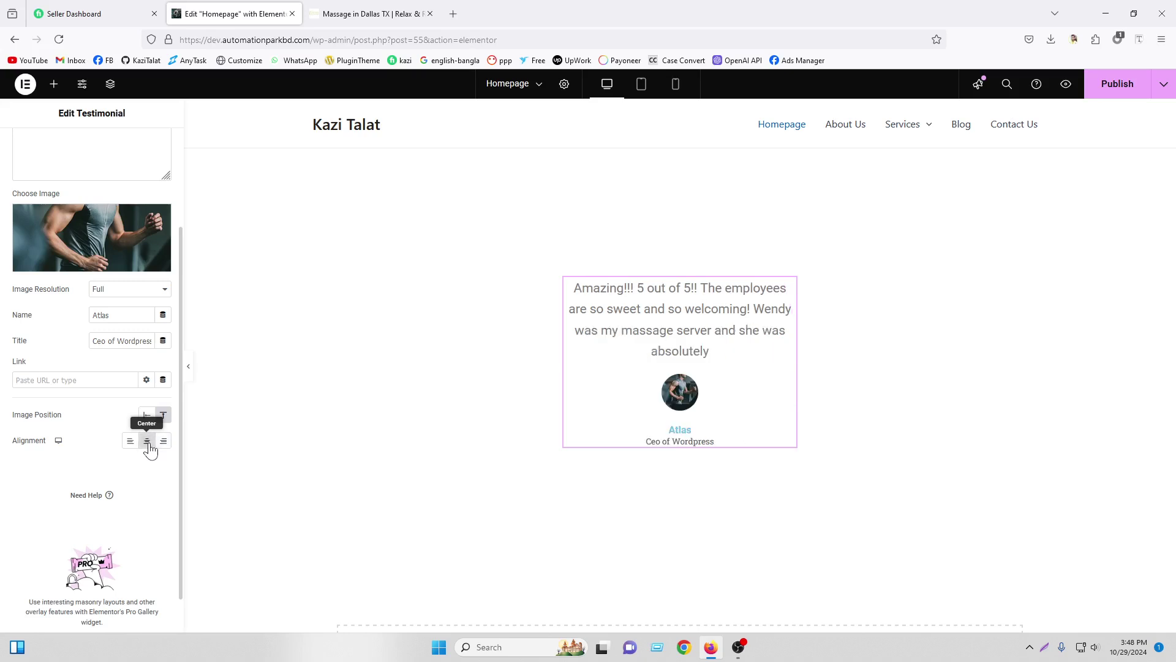
# Step: Set the testimonial content's text color to dark gray #444444
pyautogui.scroll(5, 54, 324)
pyautogui.click(86, 148)
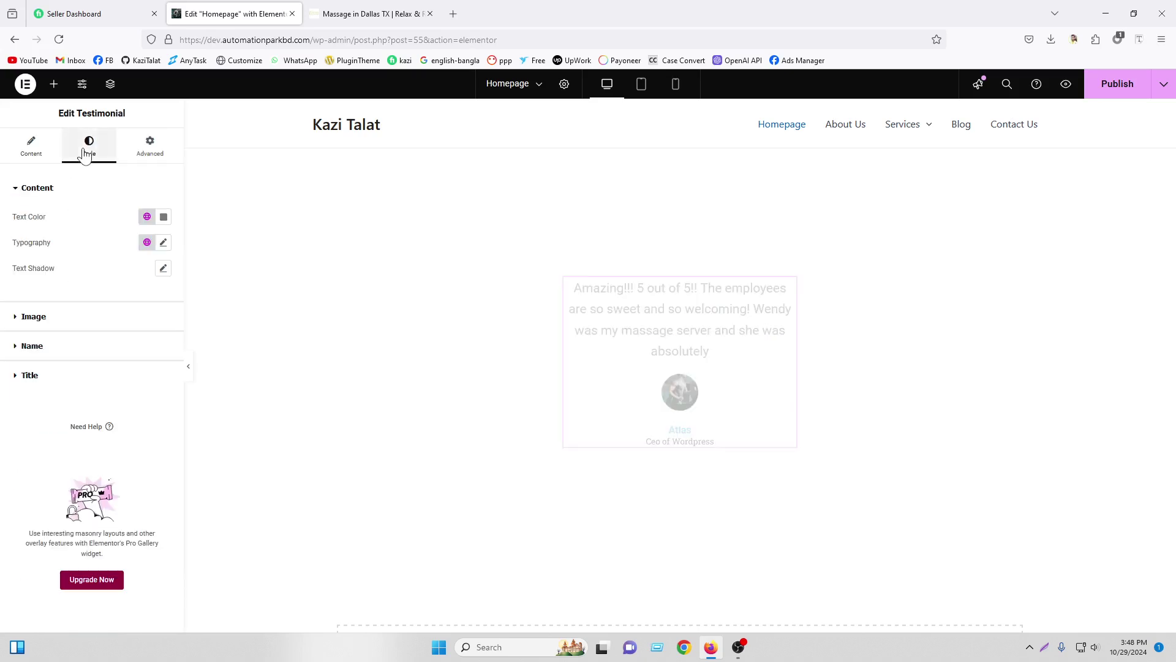
pyautogui.click(163, 218)
pyautogui.moveTo(153, 314); pyautogui.dragTo(31, 336)
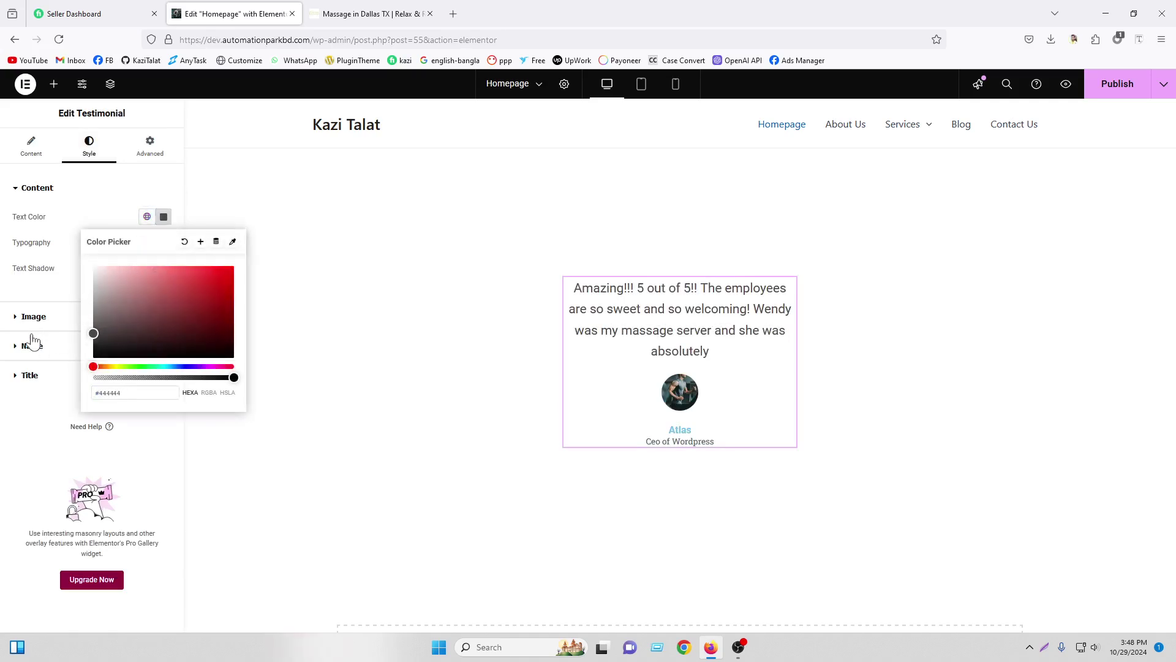
pyautogui.click(6, 313)
# Step: Set the testimonial content's font family to Open Sans
pyautogui.click(73, 184)
pyautogui.click(164, 243)
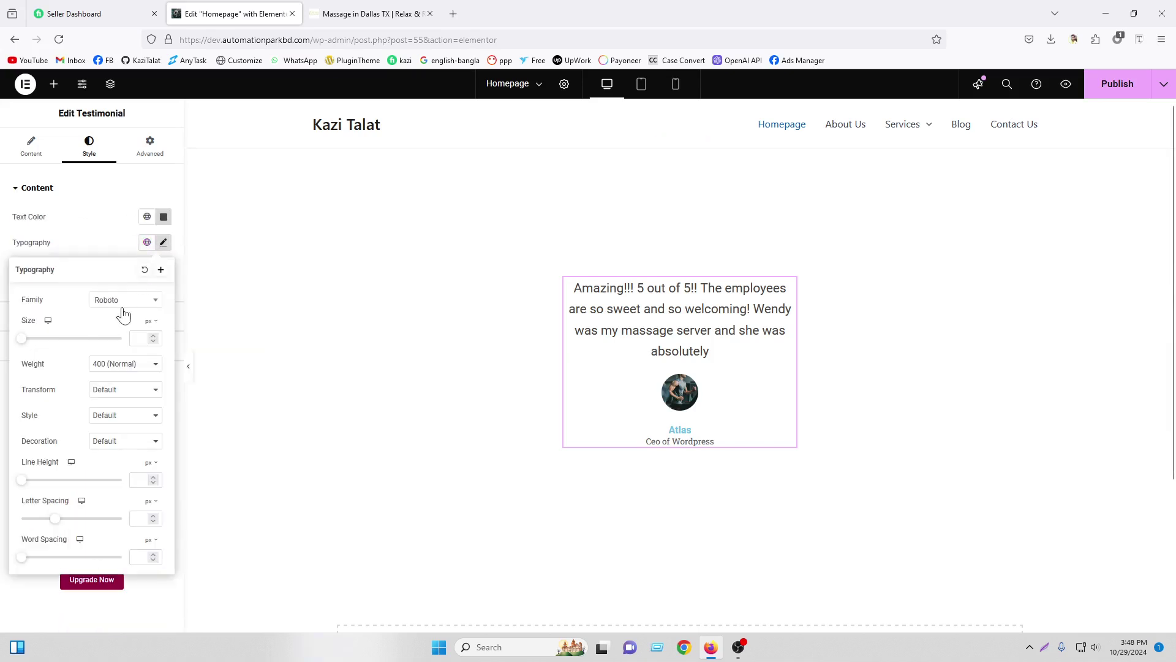
pyautogui.click(120, 300)
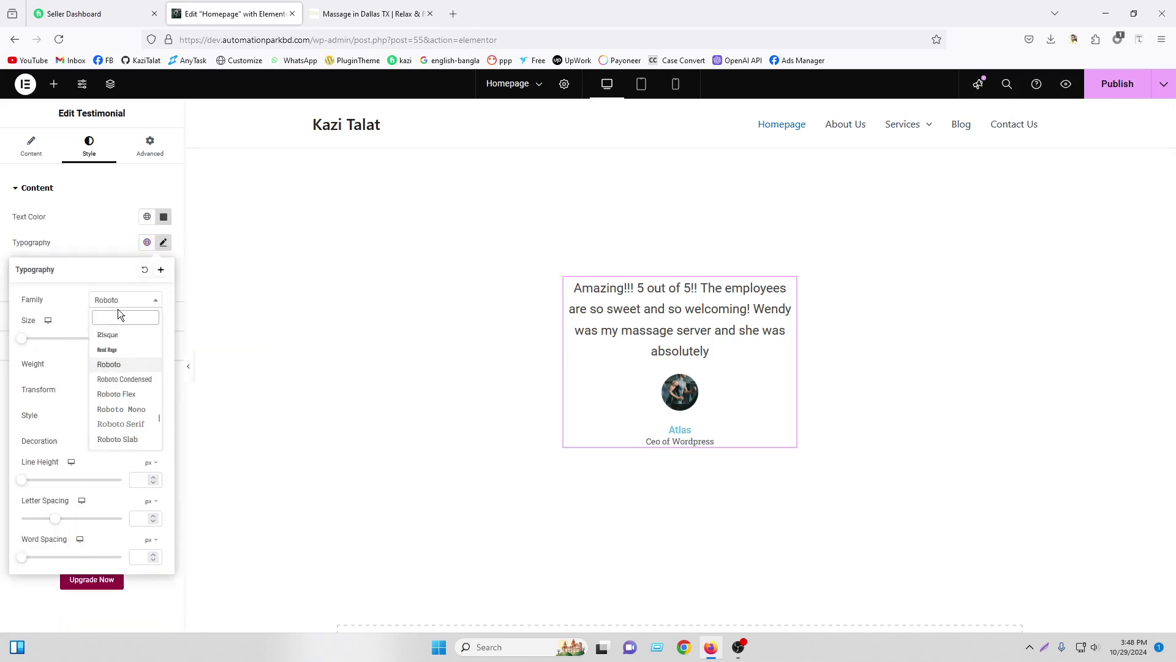
pyautogui.write('open')
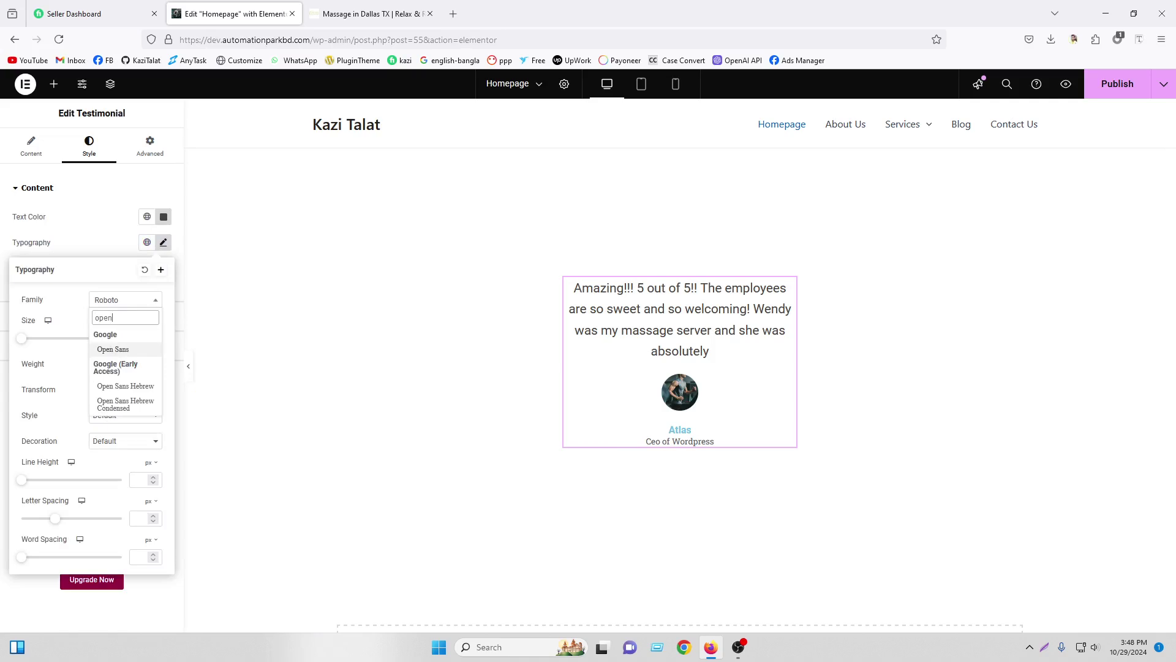
pyautogui.click(98, 351)
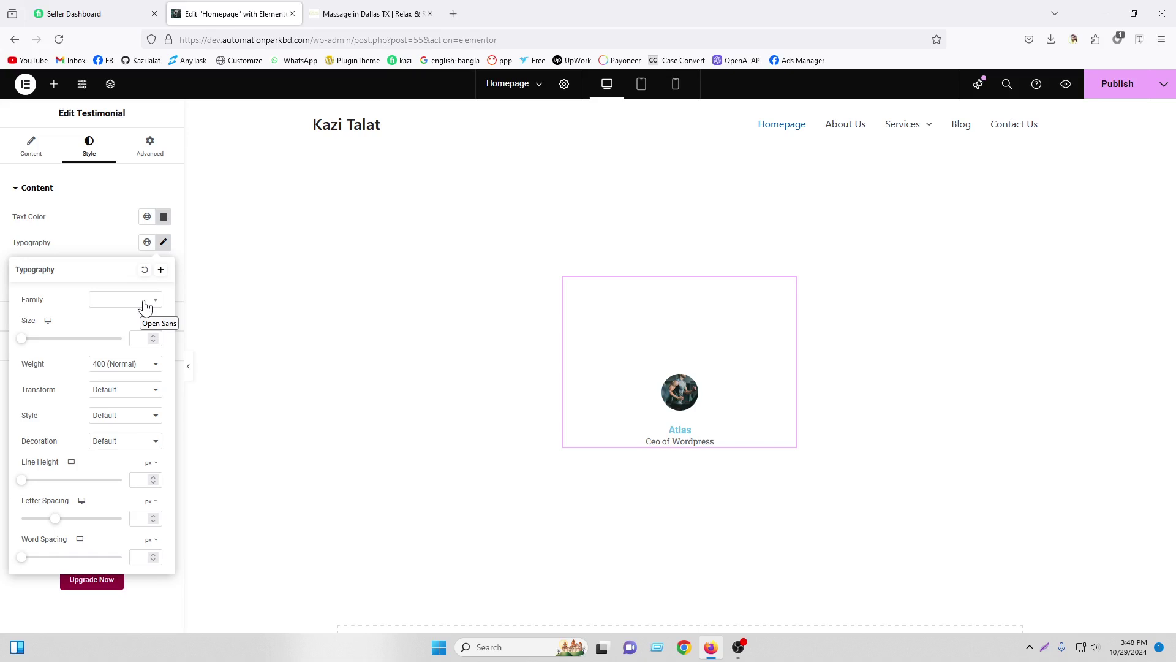
pyautogui.click(145, 302)
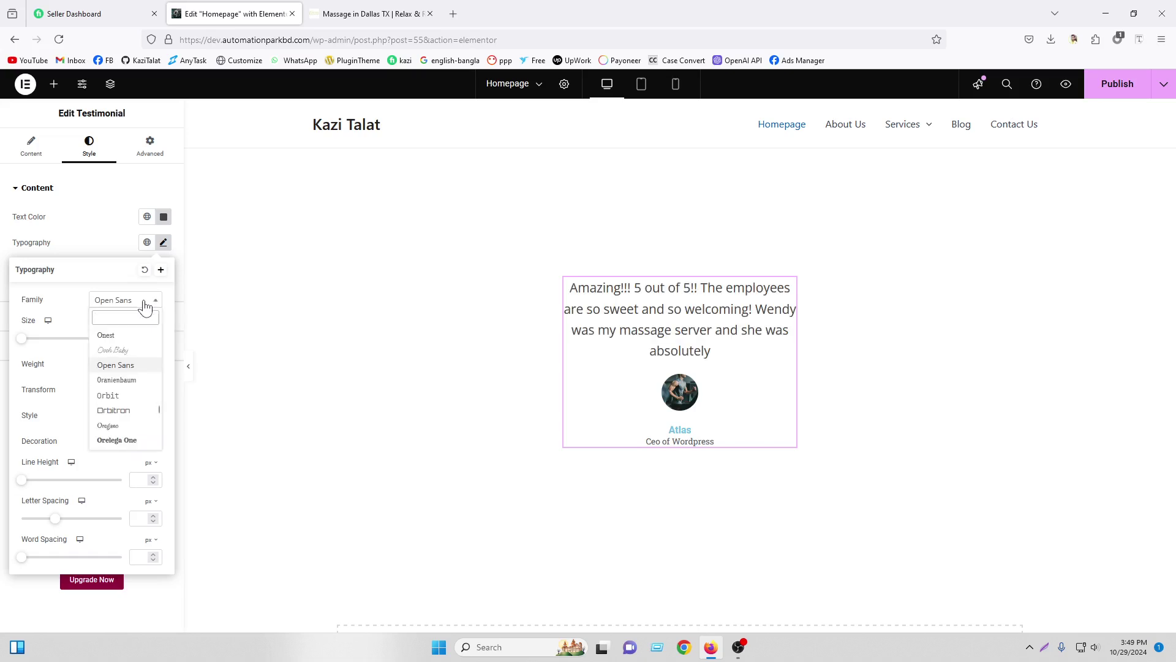
pyautogui.click(145, 301)
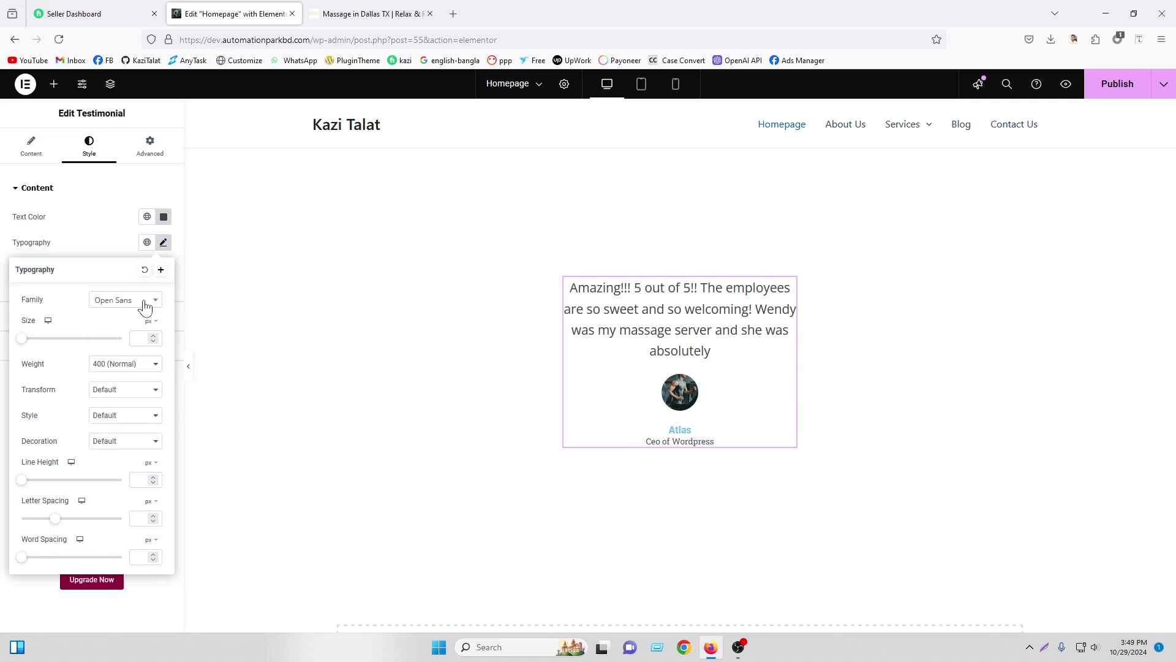
# Step: Set the testimonial content's font size to 13 px and raise it stepwise to 17 px
pyautogui.click(134, 337)
pyautogui.write('13')
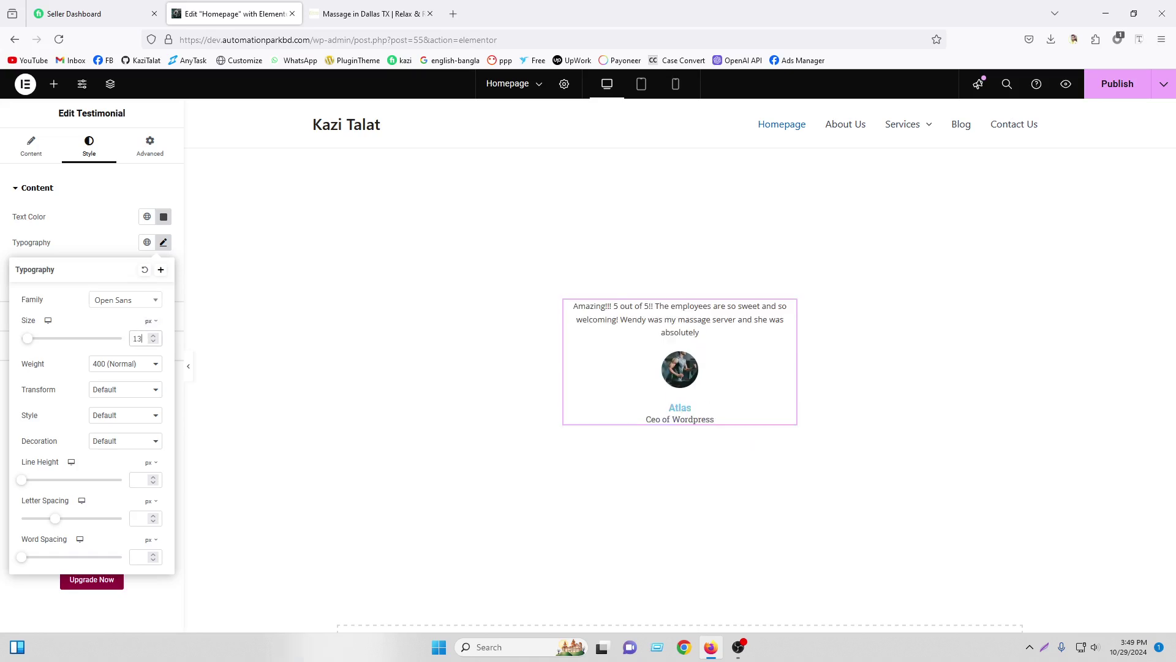
pyautogui.press('Up')
pyautogui.press('Up')
pyautogui.press('Up')
pyautogui.press('Up')
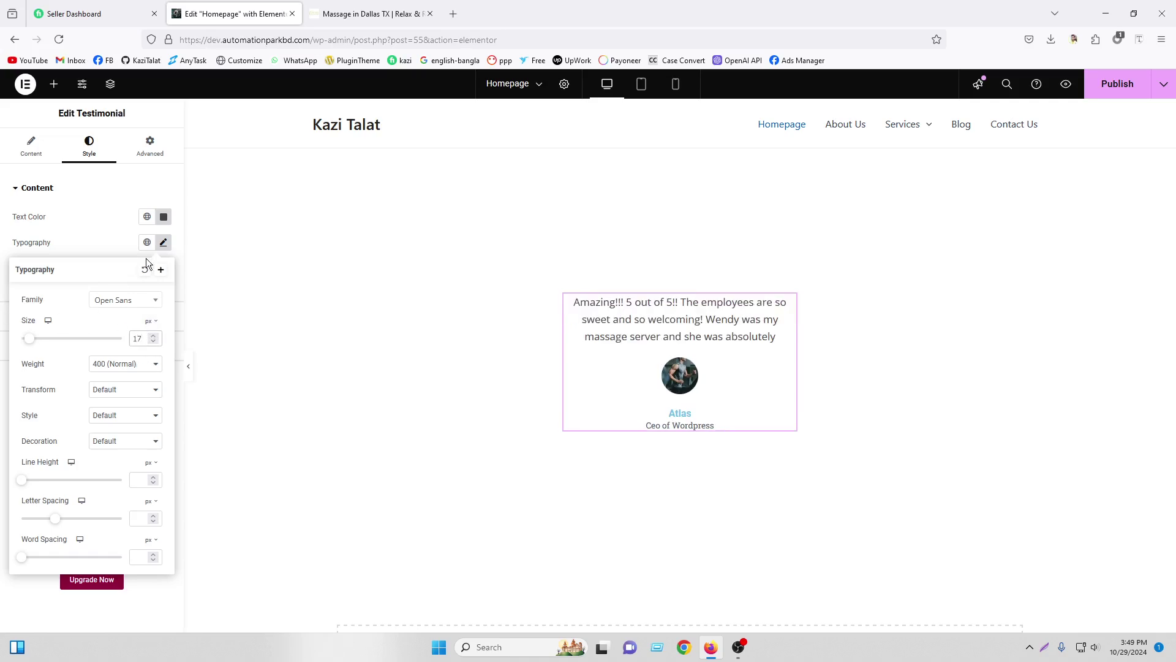
pyautogui.click(166, 245)
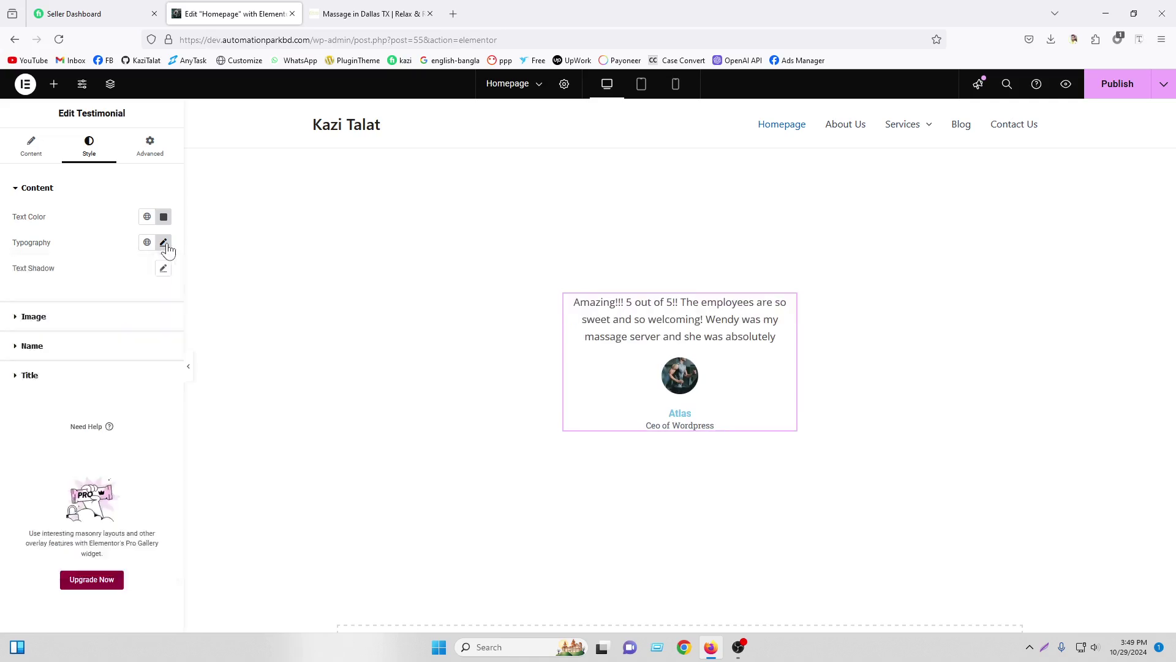
# Step: Look over the testimonial's image style options and set the name's text color to black #000000
pyautogui.click(90, 317)
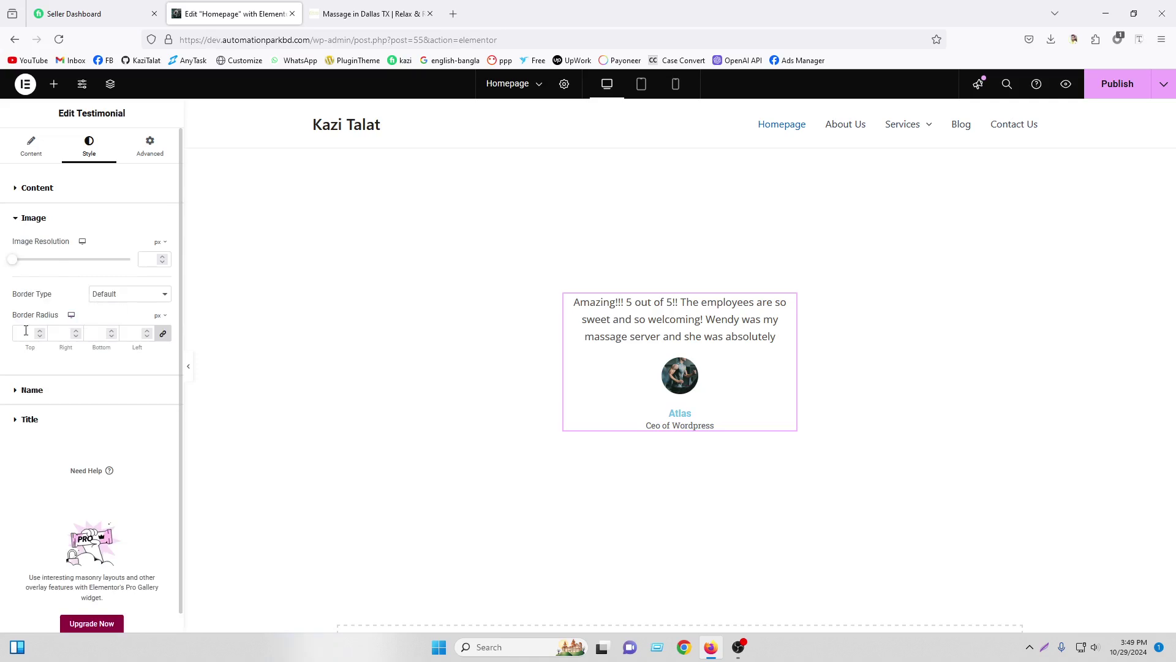
pyautogui.click(48, 390)
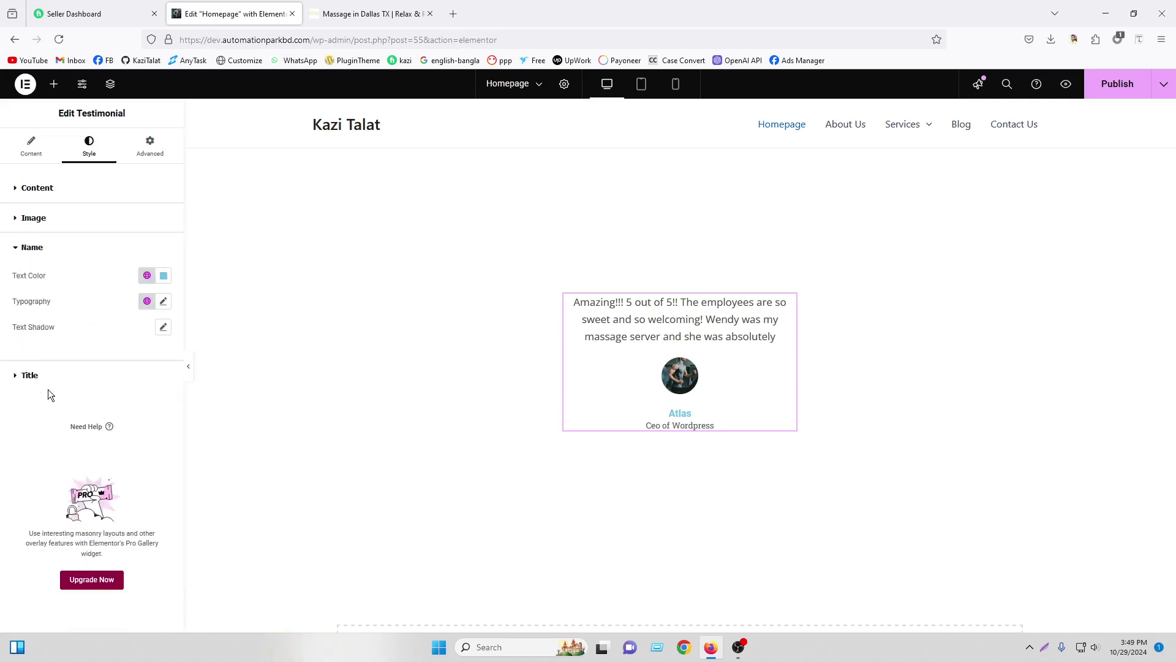
pyautogui.click(164, 275)
pyautogui.moveTo(133, 357); pyautogui.dragTo(24, 443)
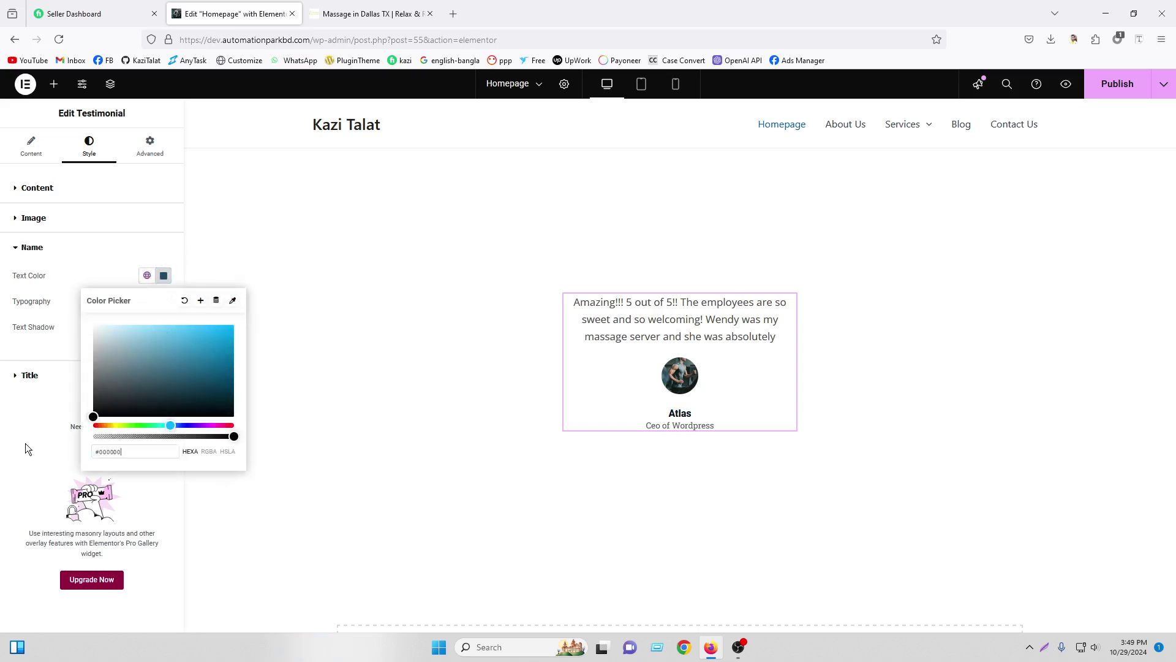
pyautogui.click(20, 442)
# Step: Set the testimonial name's font family to Poppins
pyautogui.click(164, 301)
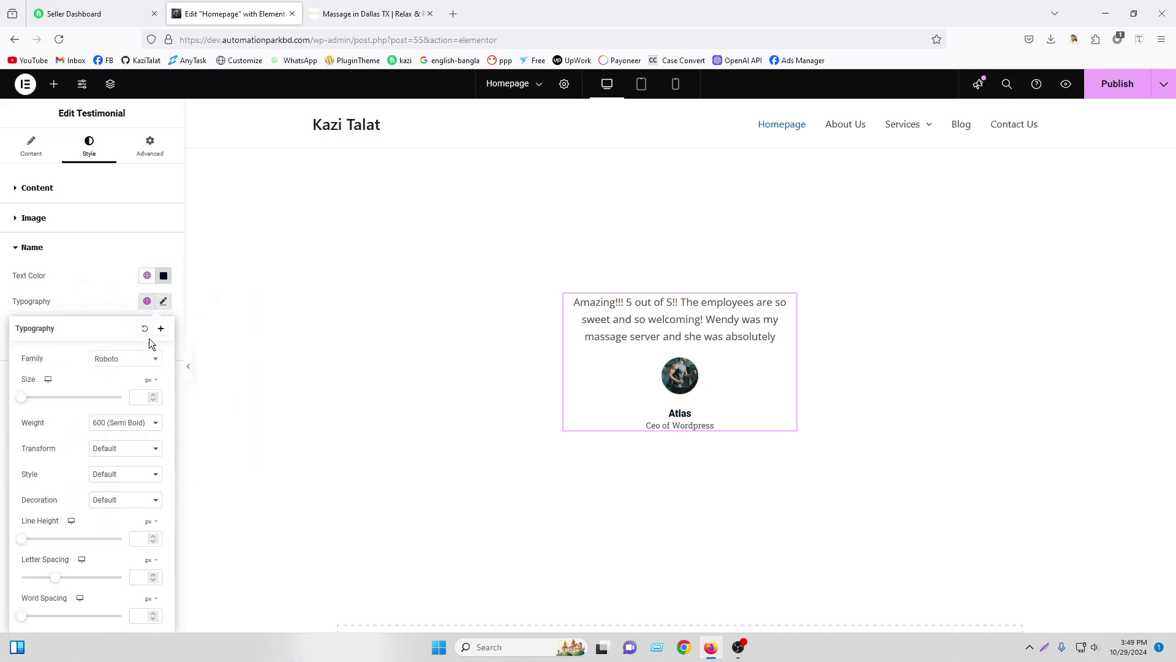
pyautogui.click(116, 358)
pyautogui.write('pop')
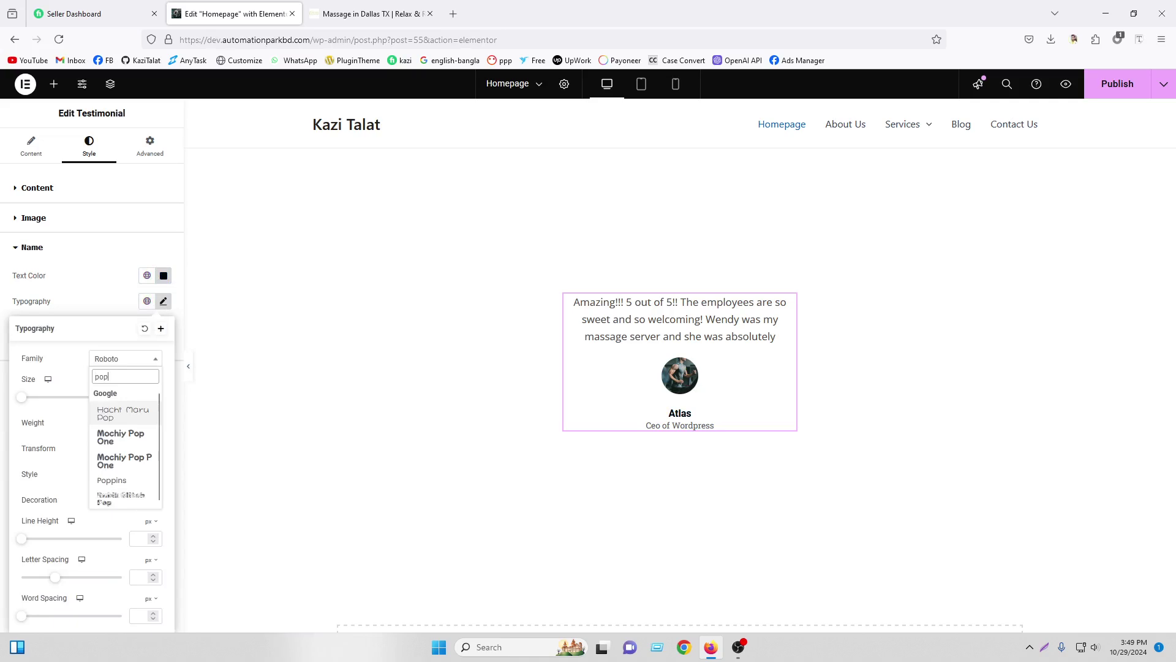
pyautogui.write('ins')
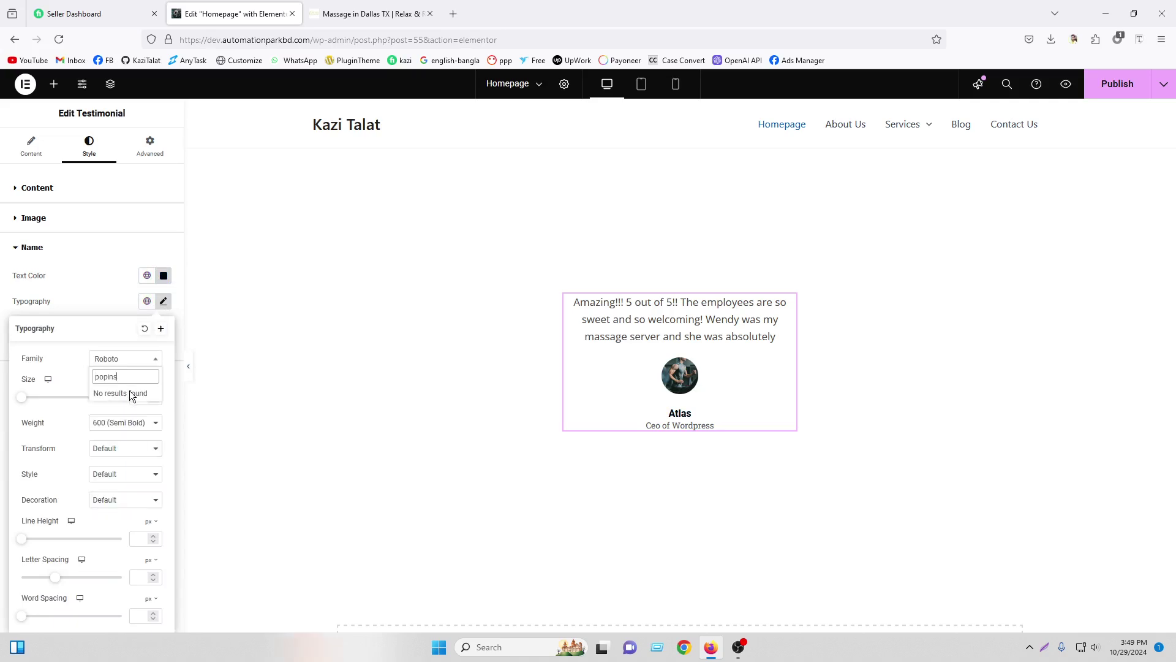
pyautogui.press('BackSpace')
pyautogui.press('BackSpace')
pyautogui.press('BackSpace')
pyautogui.press('BackSpace')
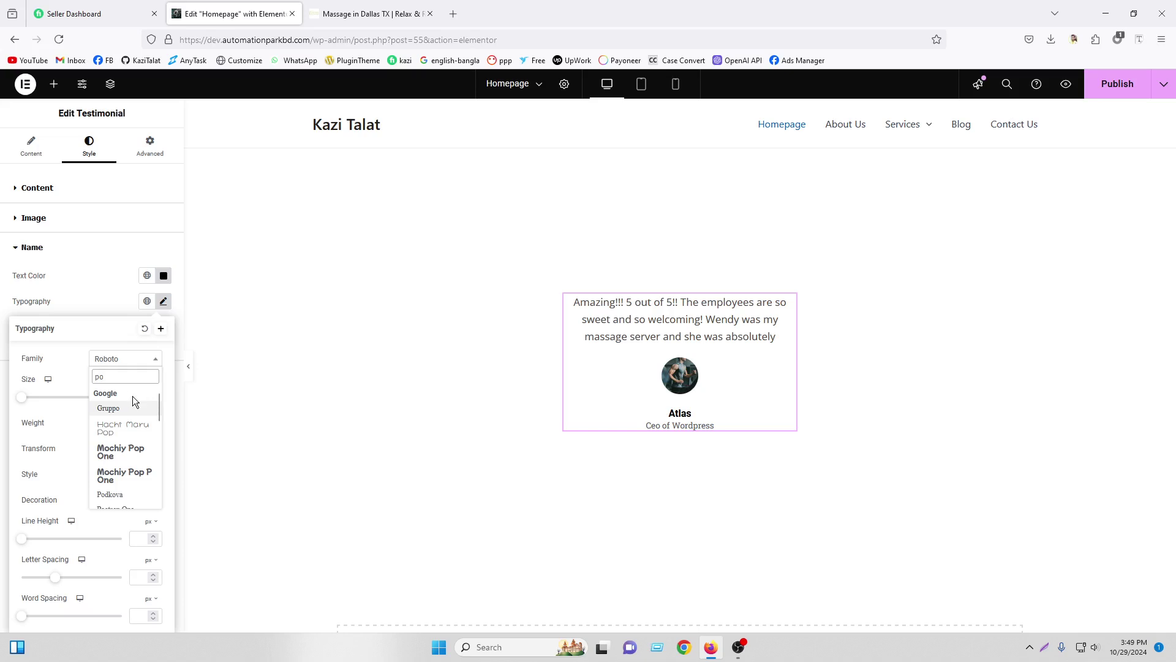
pyautogui.scroll(-2, 126, 459)
pyautogui.click(123, 479)
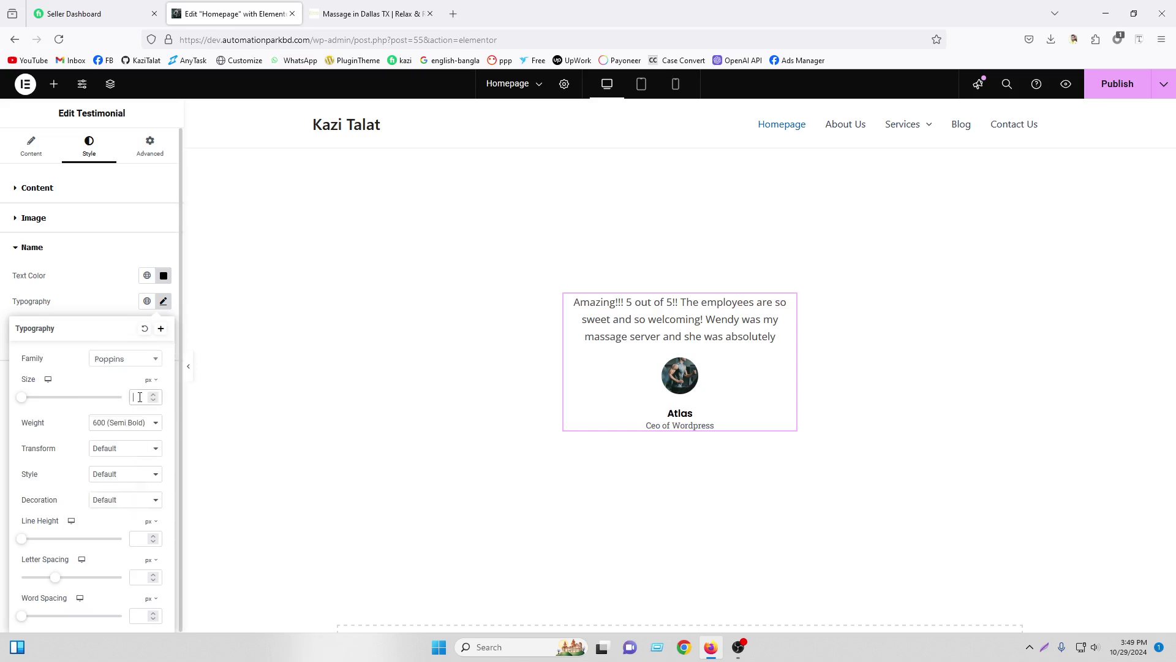
# Step: Set the testimonial name's font size to 18 px and its weight to 500 (Medium)
pyautogui.click(140, 397)
pyautogui.write('18')
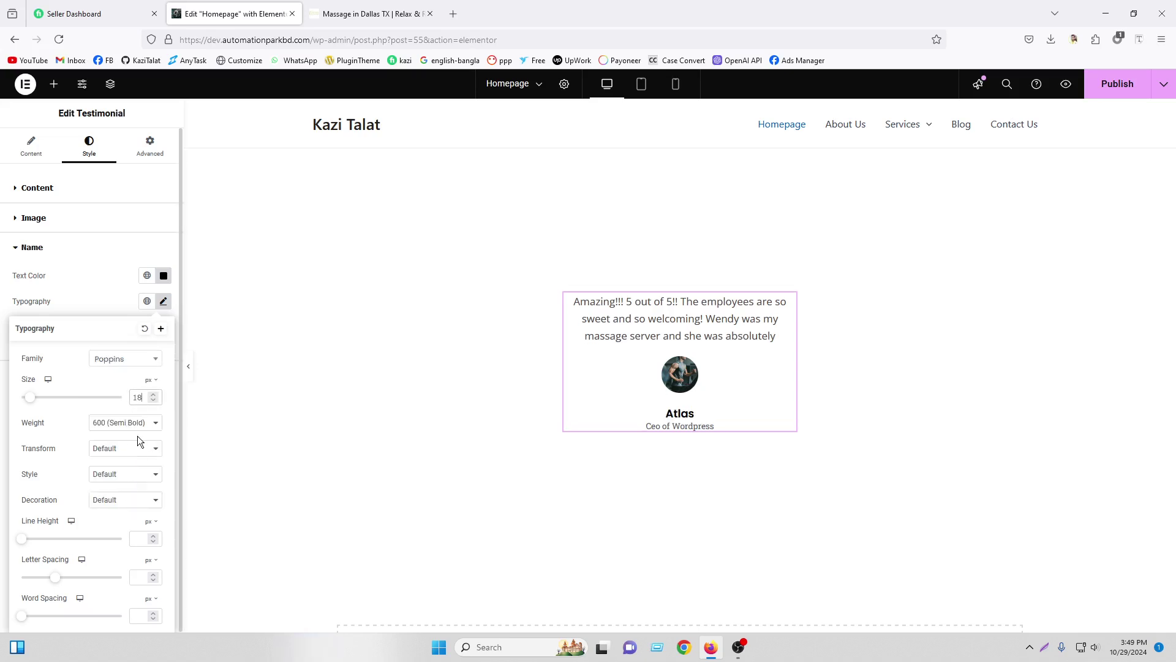
pyautogui.click(134, 424)
pyautogui.click(116, 490)
# Step: Set the testimonial name's text transform to Uppercase
pyautogui.click(117, 452)
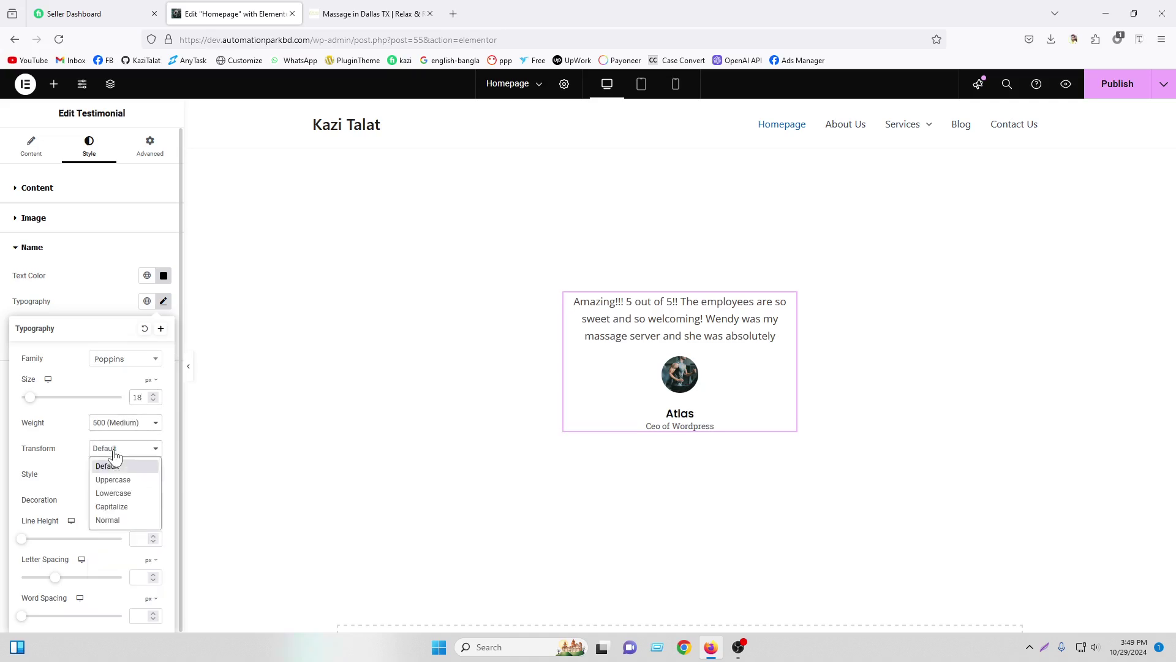
pyautogui.click(113, 479)
pyautogui.click(2, 336)
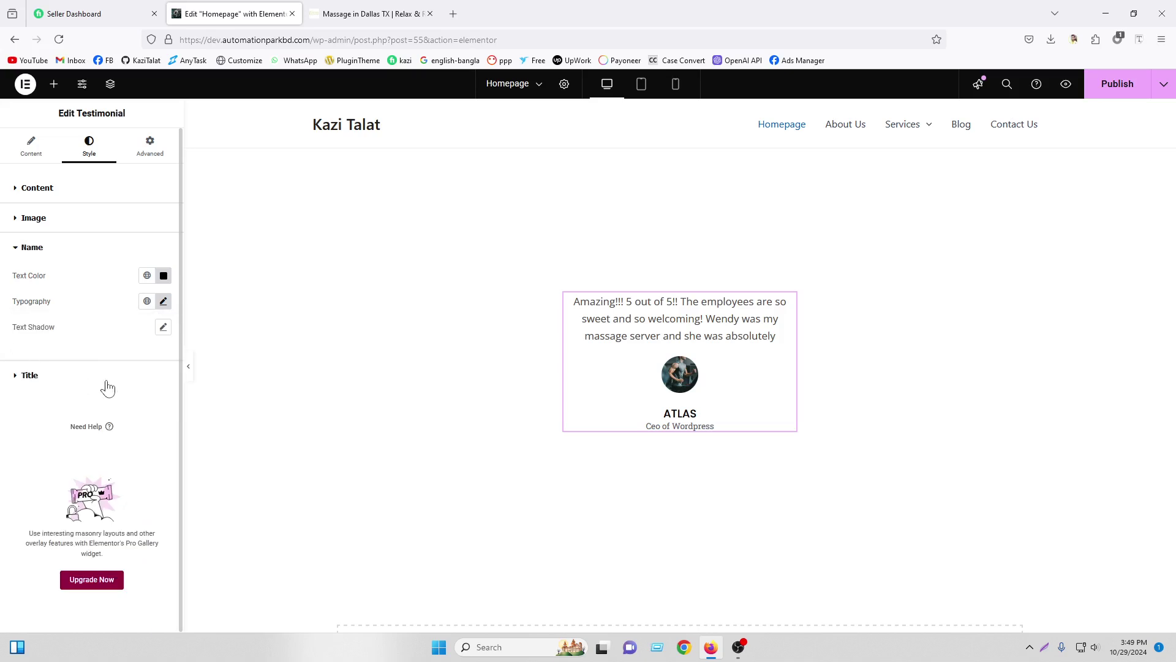
# Step: Set the testimonial title's text color to the global blue Theme Color 1
pyautogui.click(85, 377)
pyautogui.click(147, 305)
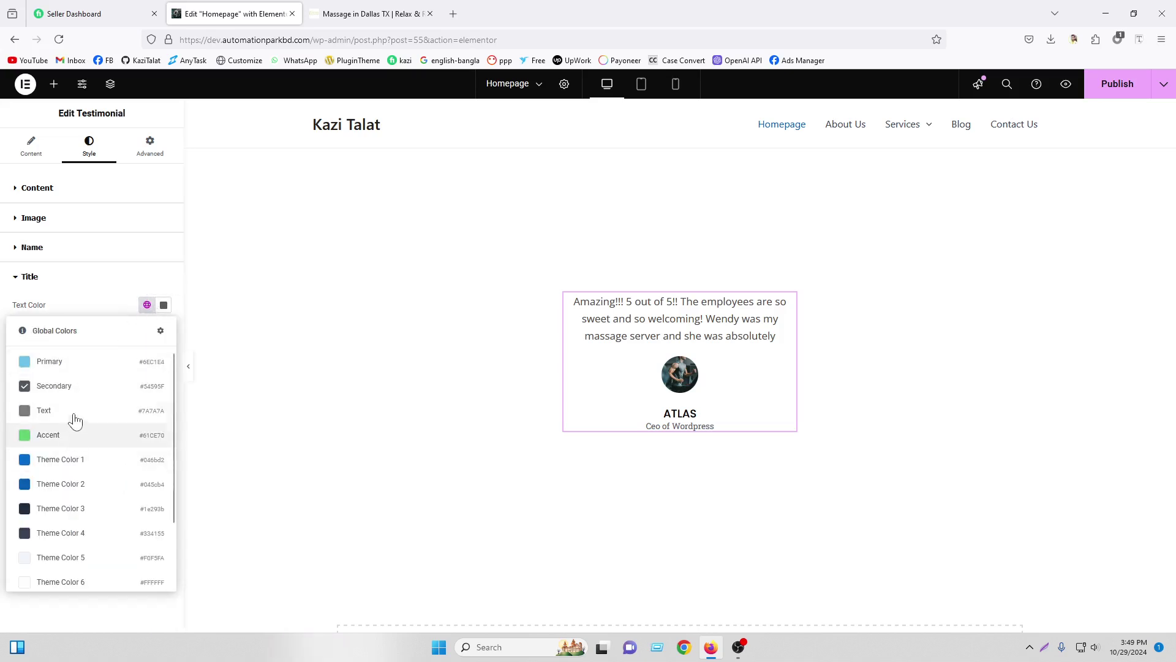
pyautogui.click(73, 460)
# Step: Set the testimonial title's font size to 13 px and raise it to 15 px
pyautogui.click(163, 331)
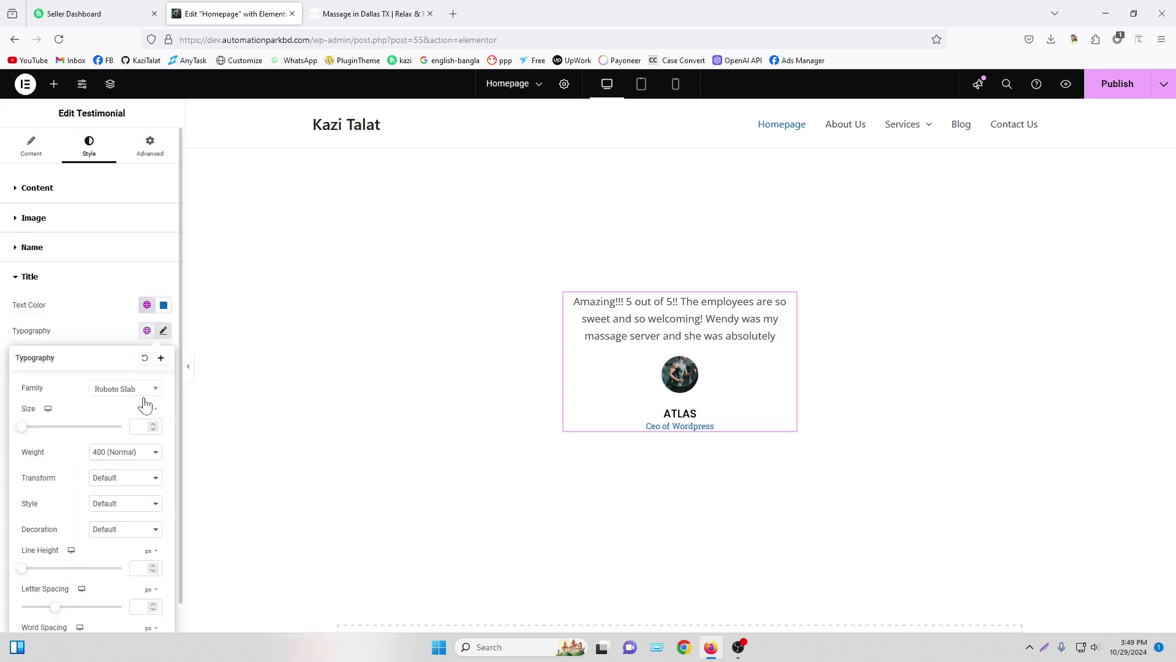
pyautogui.click(138, 426)
pyautogui.write('13')
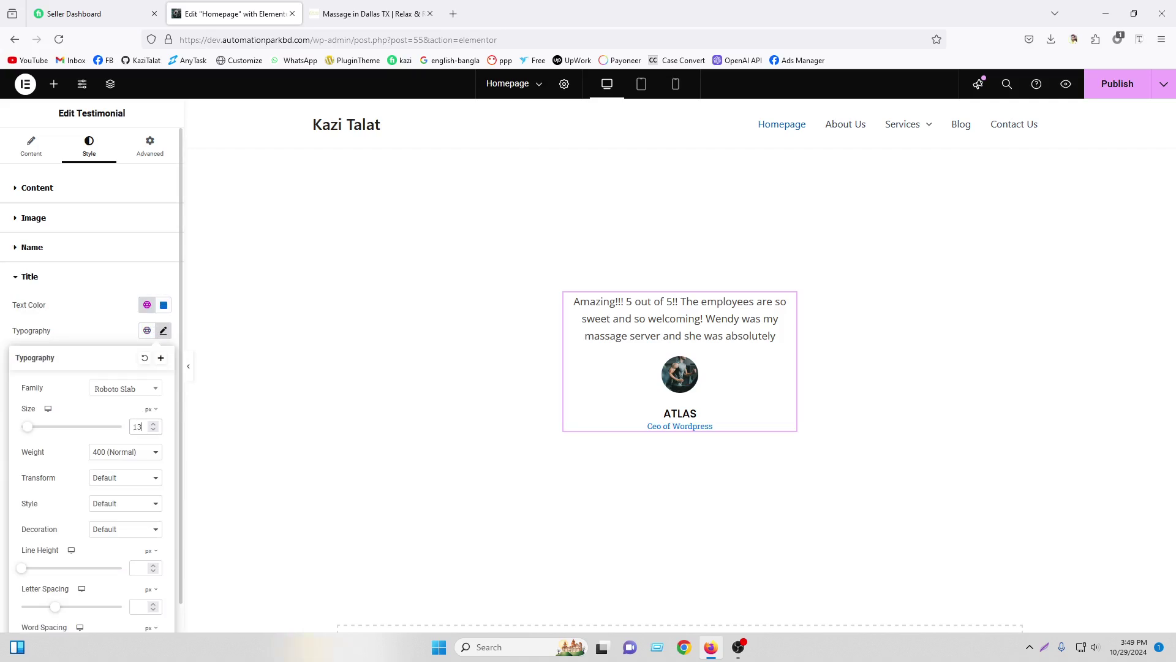
pyautogui.press('BackSpace')
pyautogui.write('5')
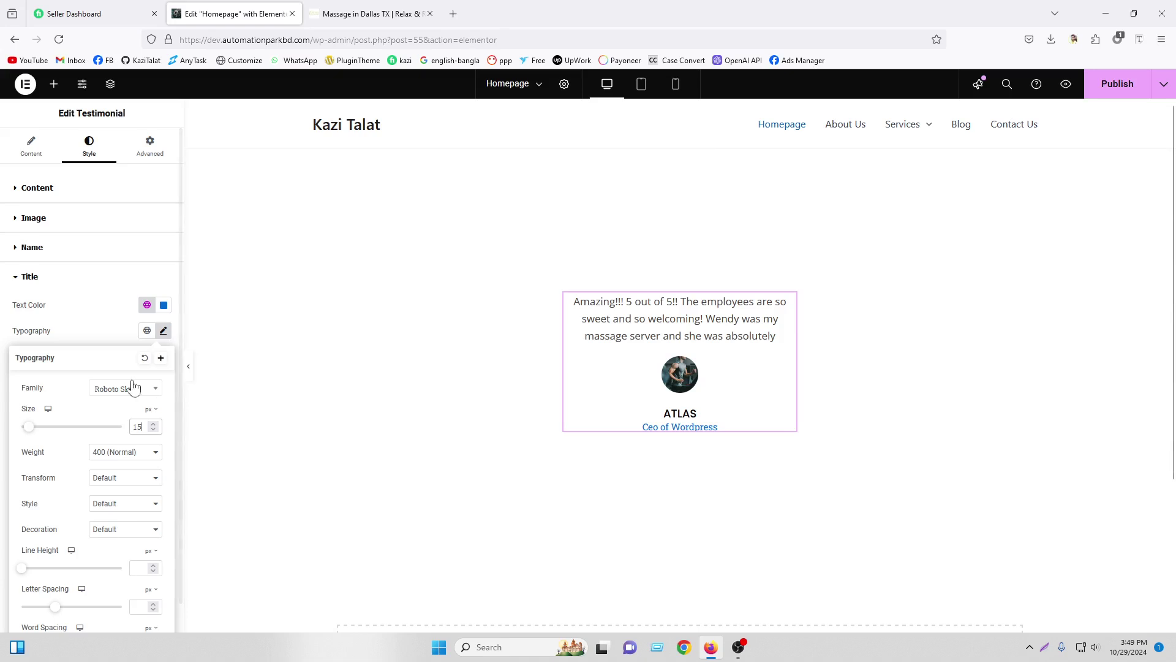
pyautogui.click(54, 287)
pyautogui.click(52, 287)
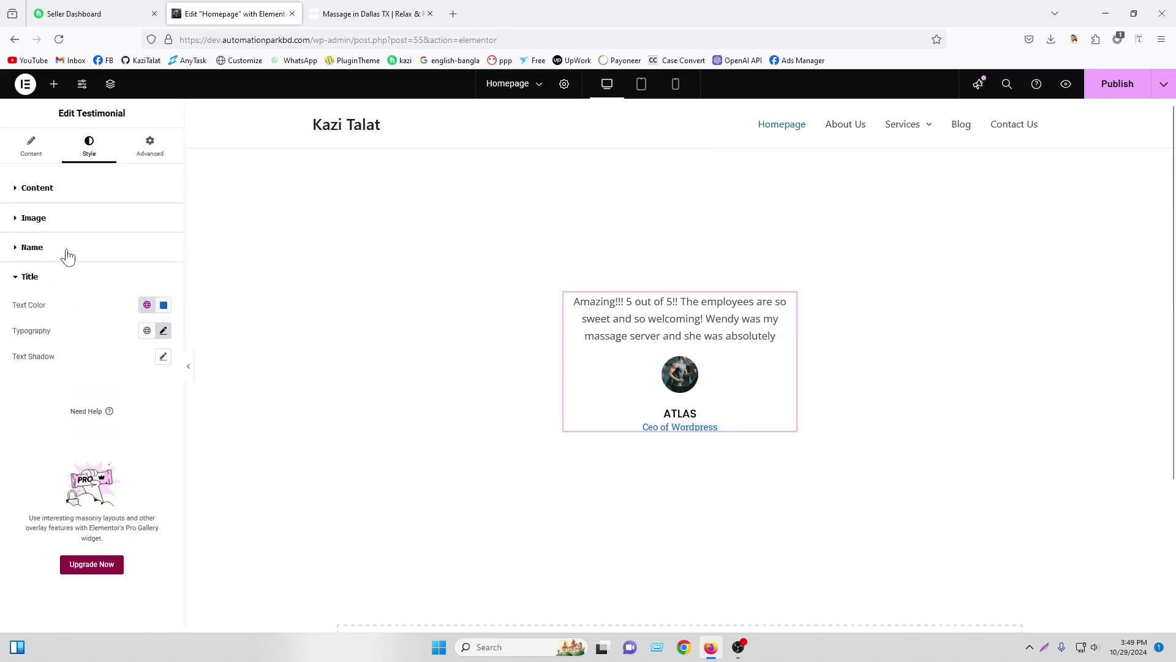
pyautogui.click(68, 253)
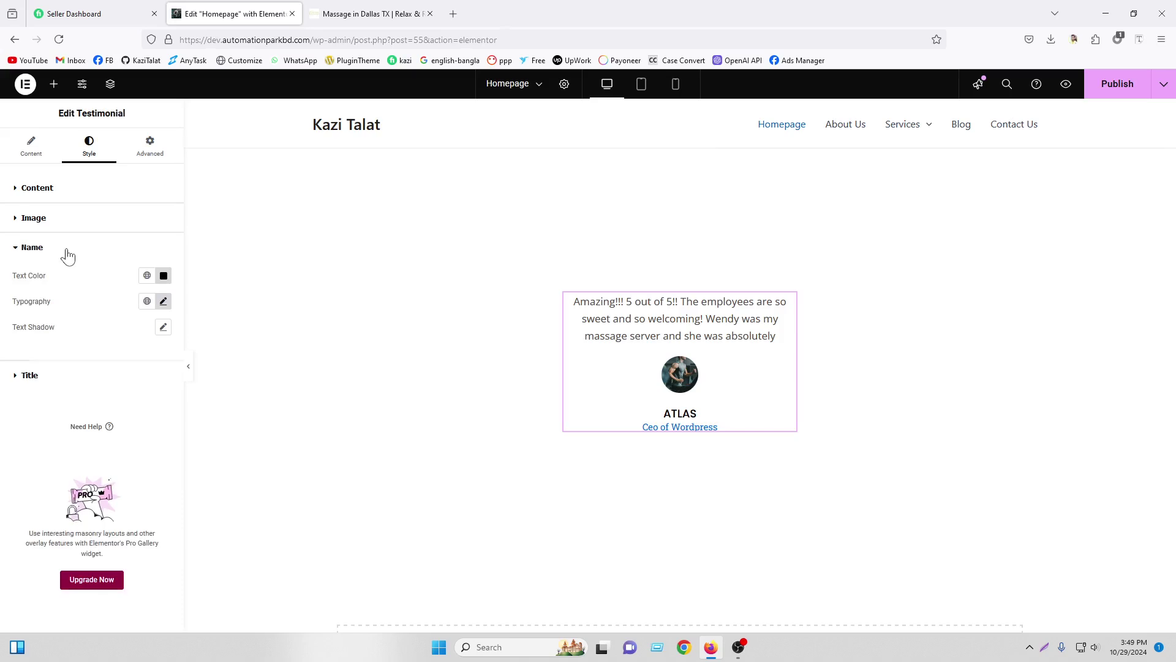
pyautogui.click(67, 256)
pyautogui.click(63, 195)
pyautogui.click(63, 195)
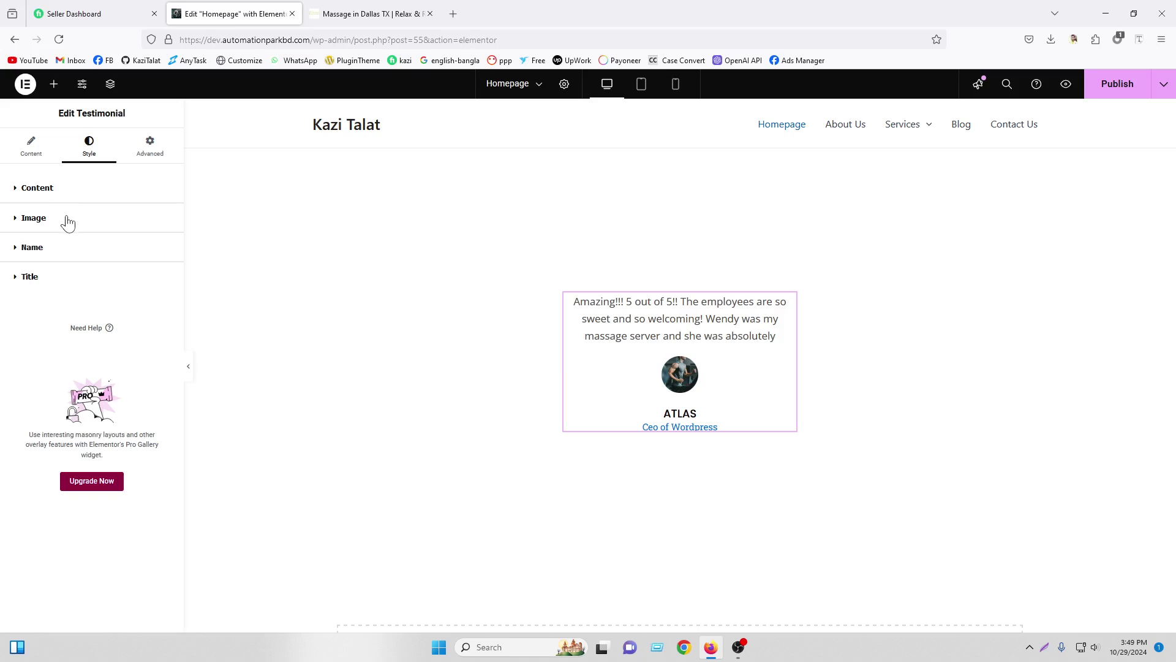
pyautogui.click(65, 220)
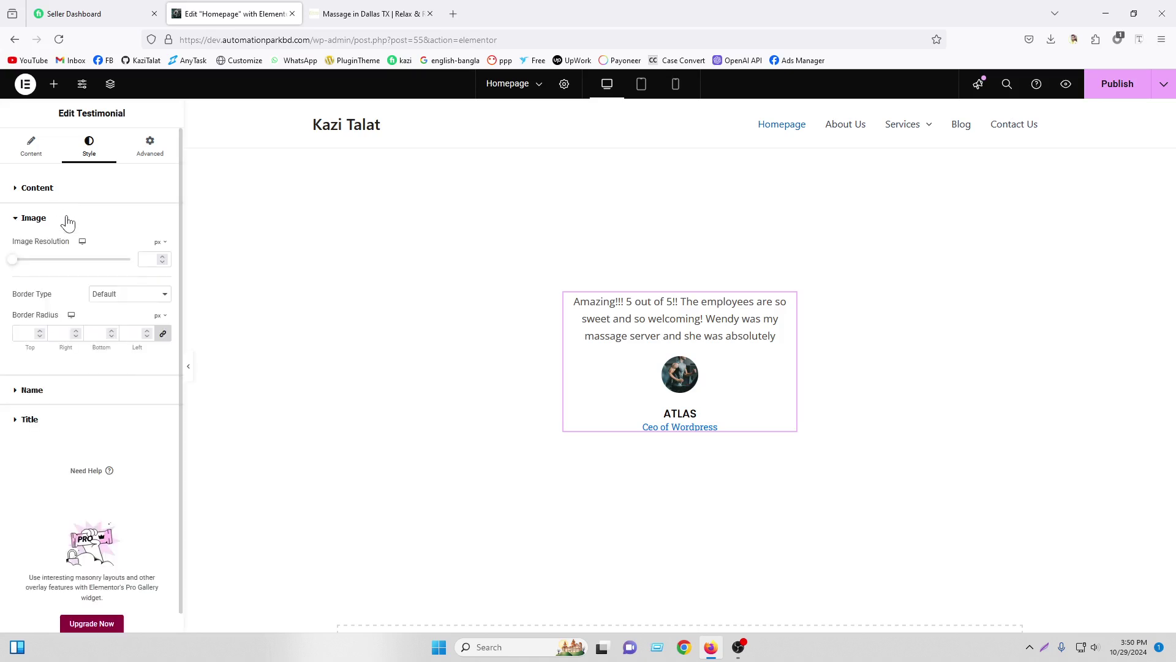
# Step: Set the testimonial name's line height to 1.8 em
pyautogui.click(51, 392)
pyautogui.click(164, 301)
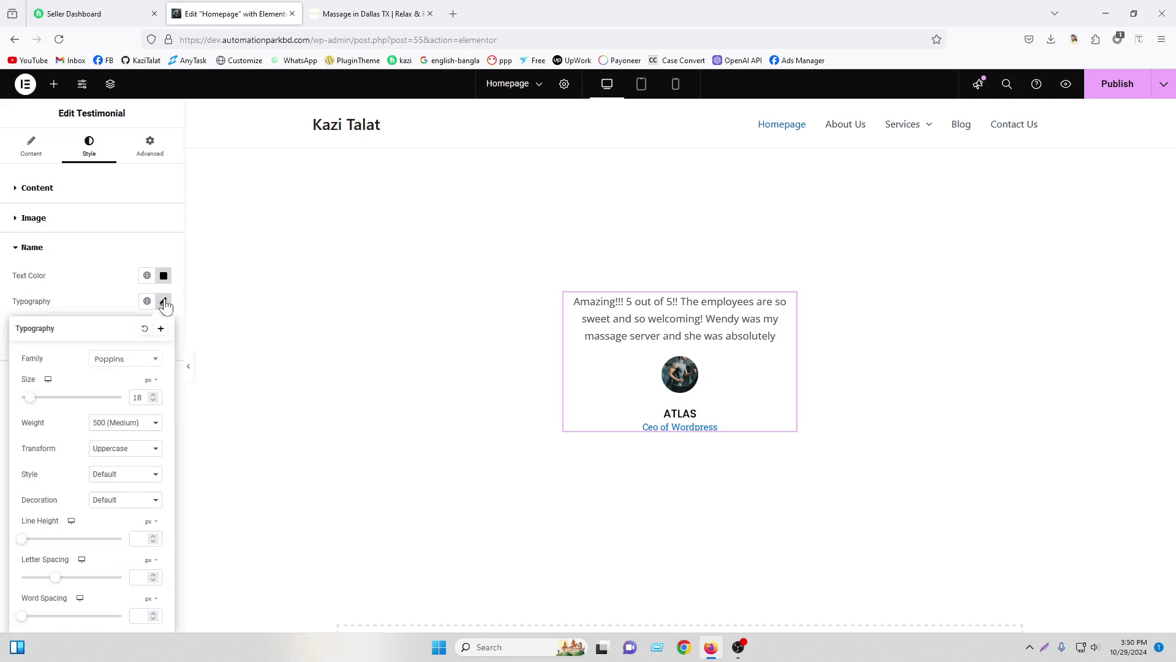
pyautogui.click(149, 539)
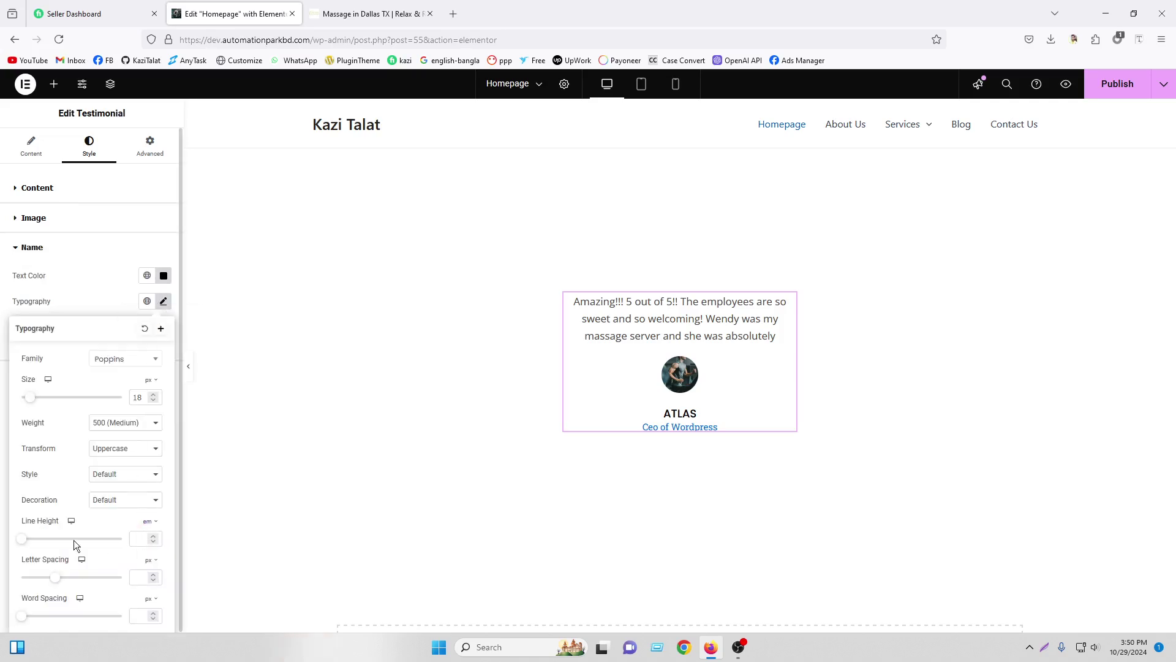
pyautogui.moveTo(22, 539); pyautogui.dragTo(40, 544)
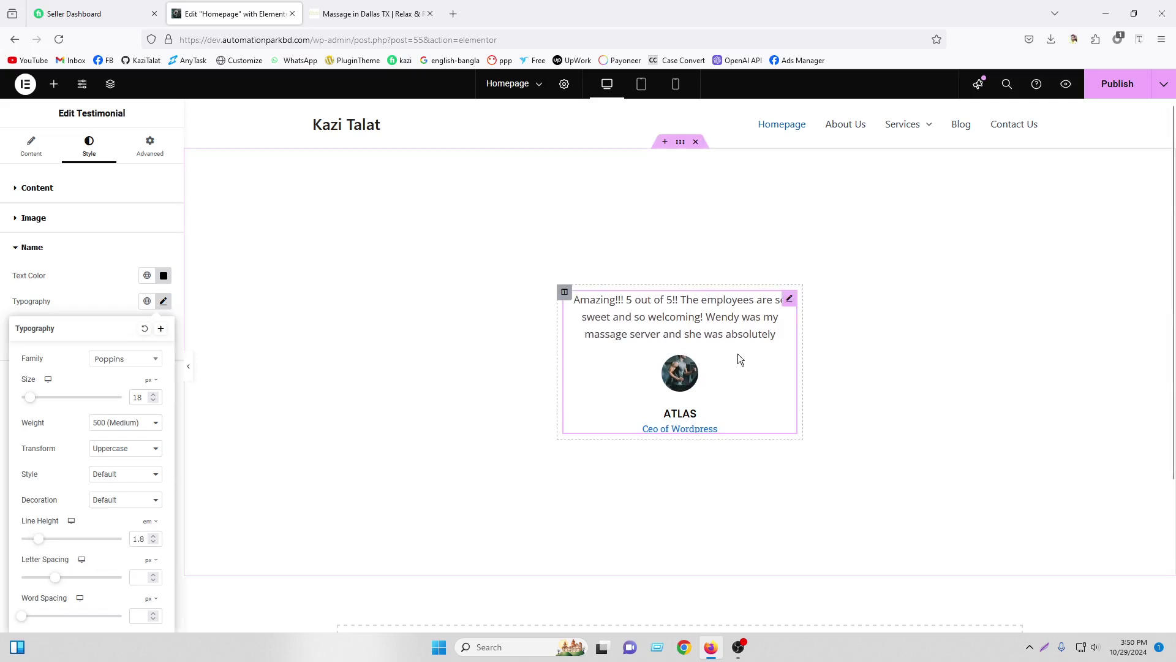
pyautogui.click(789, 300)
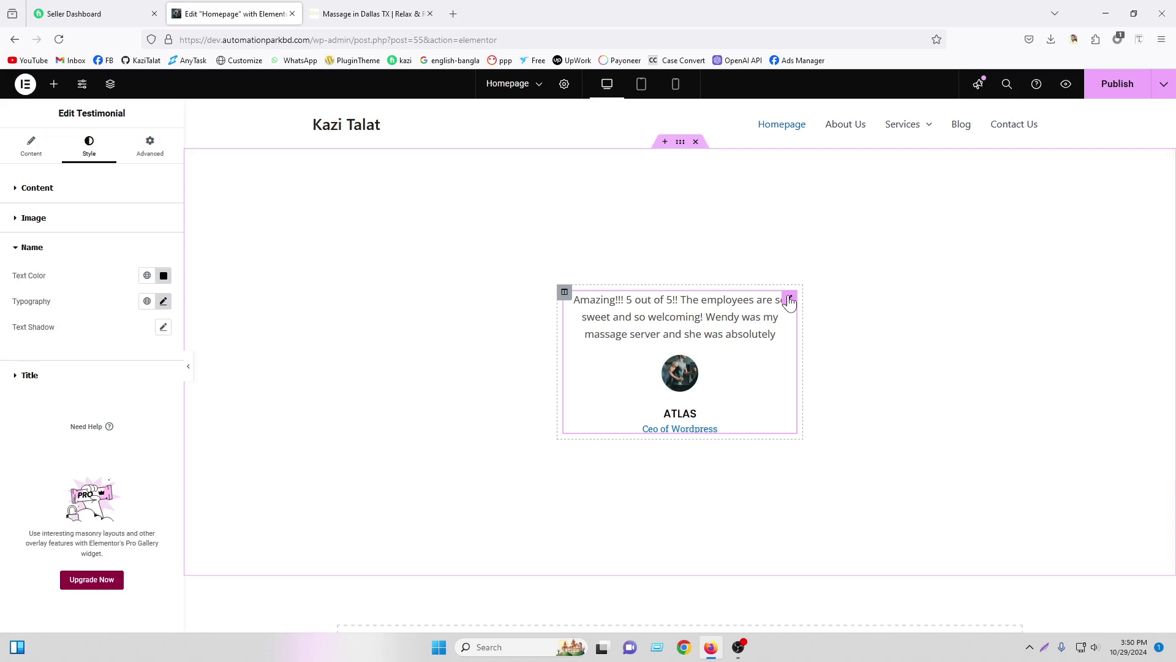
pyautogui.moveTo(790, 300); pyautogui.dragTo(789, 297)
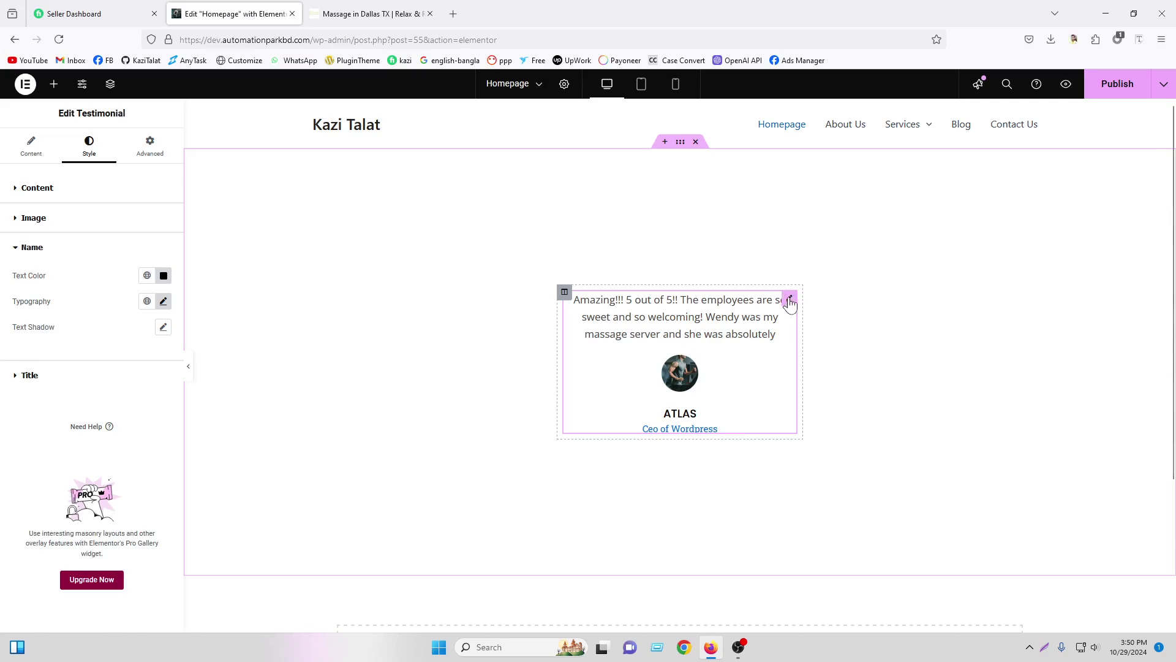
# Step: Enable a classic background for the whole testimonial widget in its normal state
pyautogui.click(161, 152)
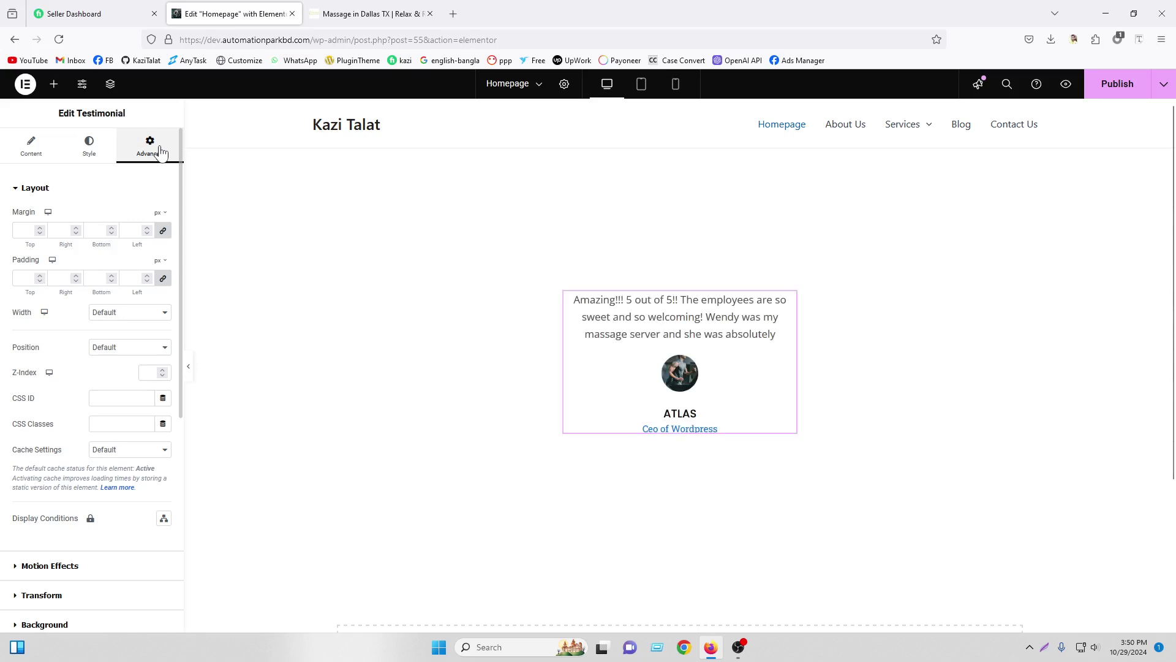
pyautogui.scroll(-6, 108, 283)
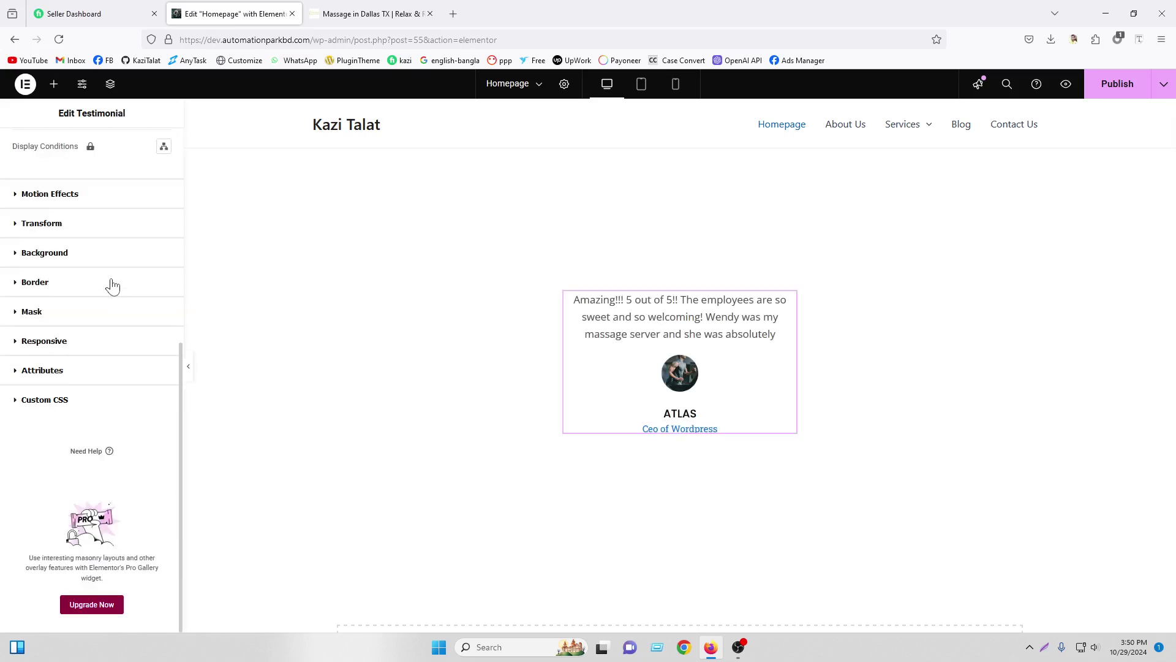
pyautogui.click(56, 254)
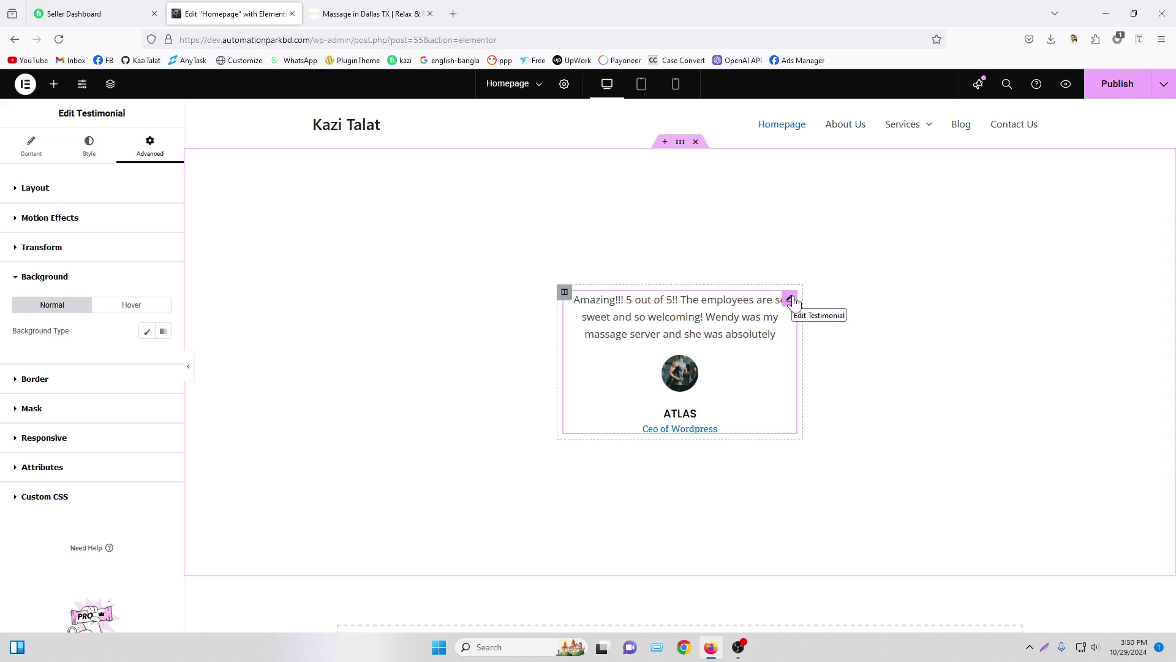
pyautogui.click(147, 332)
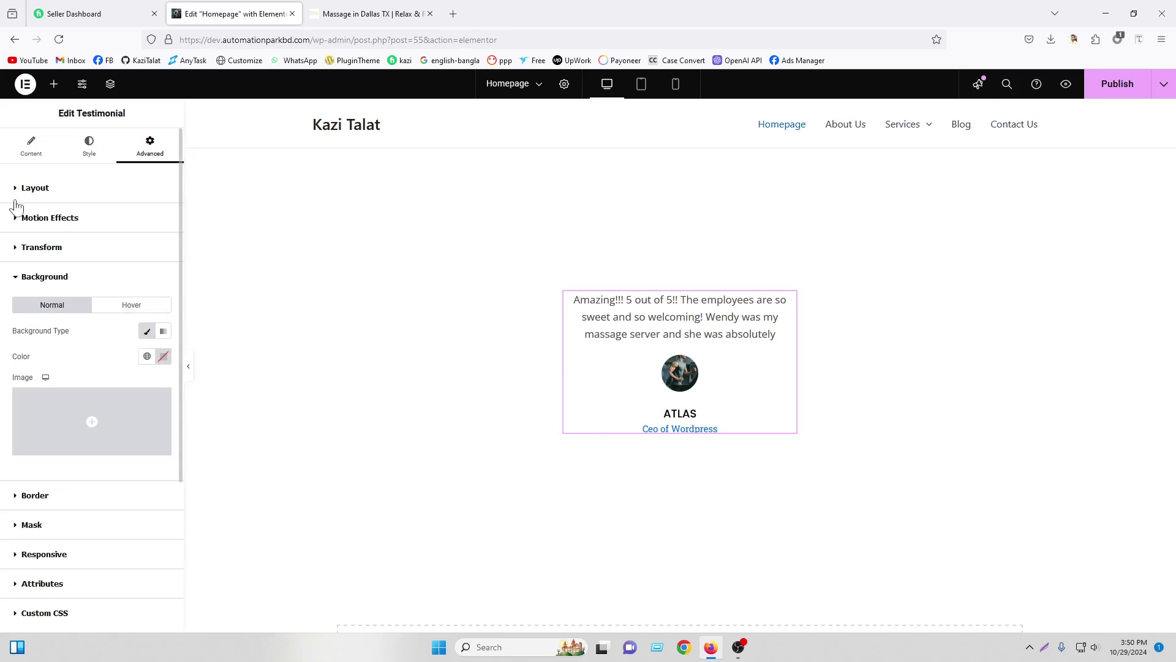
pyautogui.moveTo(144, 433)
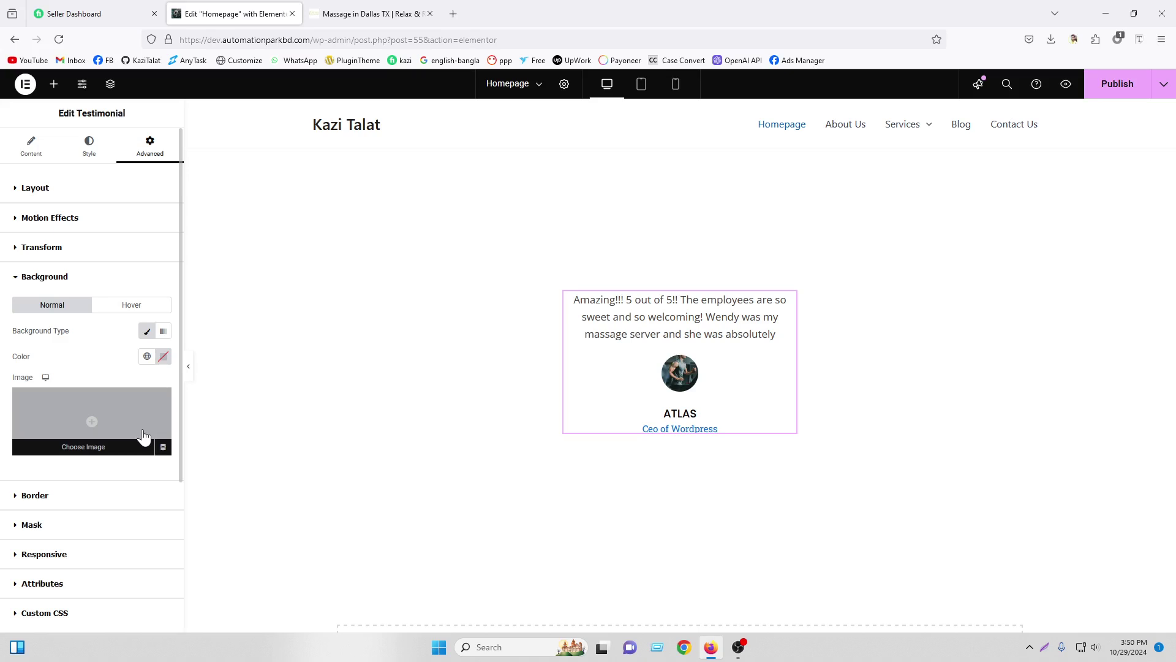
# Step: Try several gray shades for the testimonial widget's background color and settle on light gray #E4E4E4
pyautogui.click(162, 357)
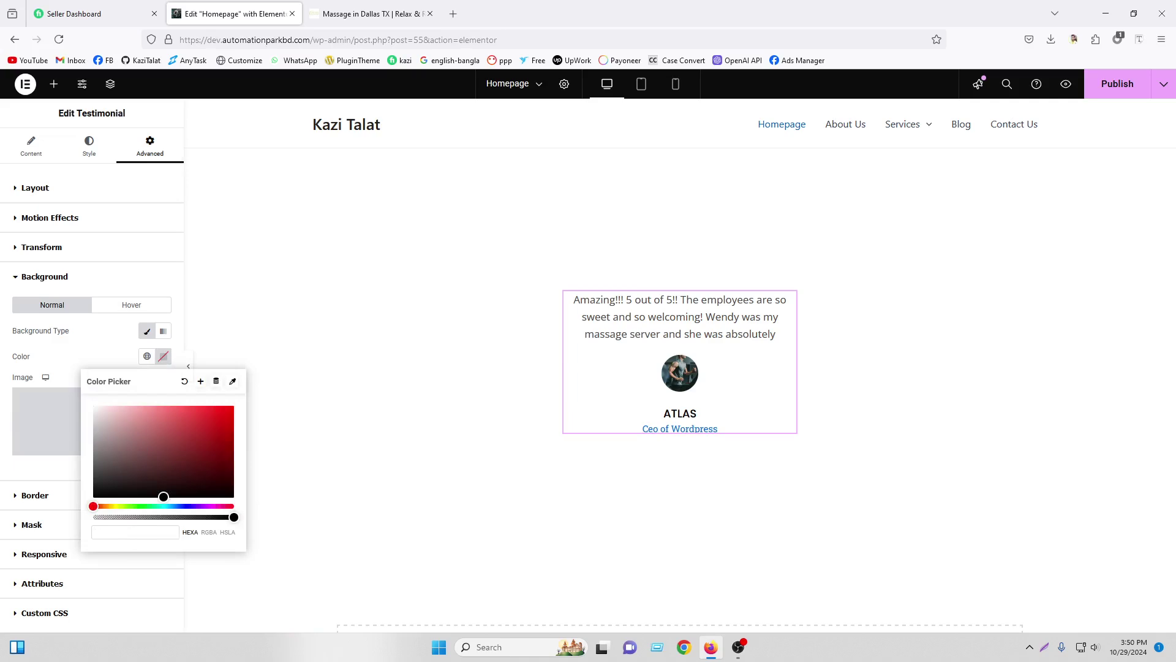
pyautogui.write('#BBBBBB')
pyautogui.hotkey('ctrl', 'a')
pyautogui.write('#D8D8D8')
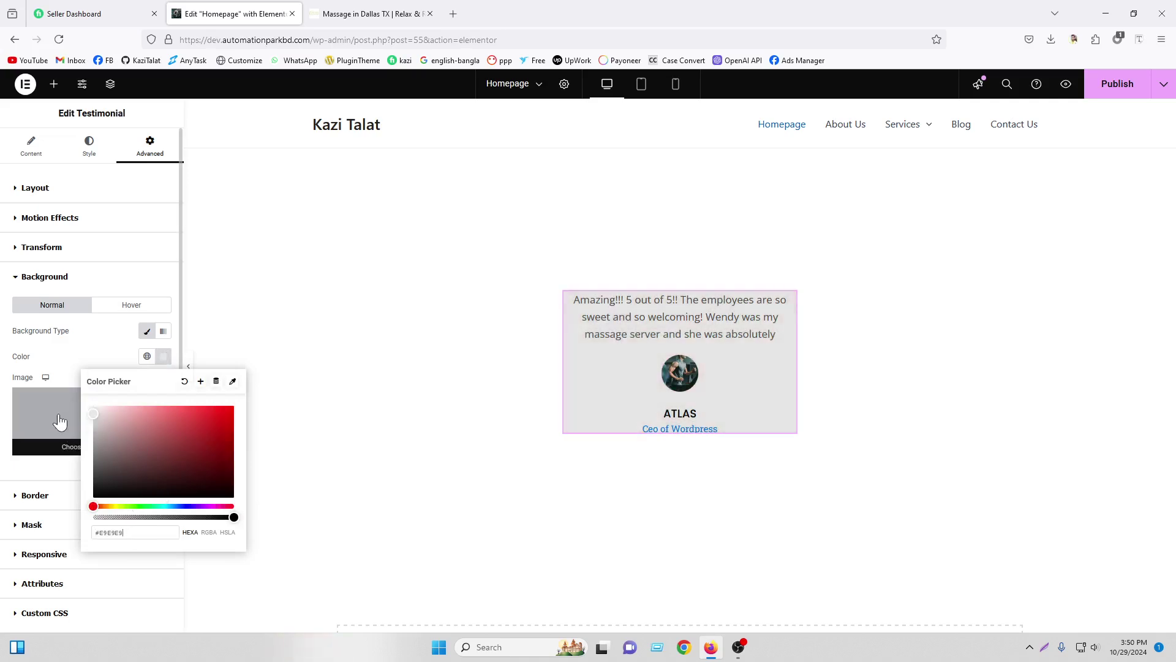
pyautogui.hotkey('ctrl', 'a')
pyautogui.write('#DDDDDD')
pyautogui.hotkey('ctrl', 'a')
pyautogui.write('#D6D6D6')
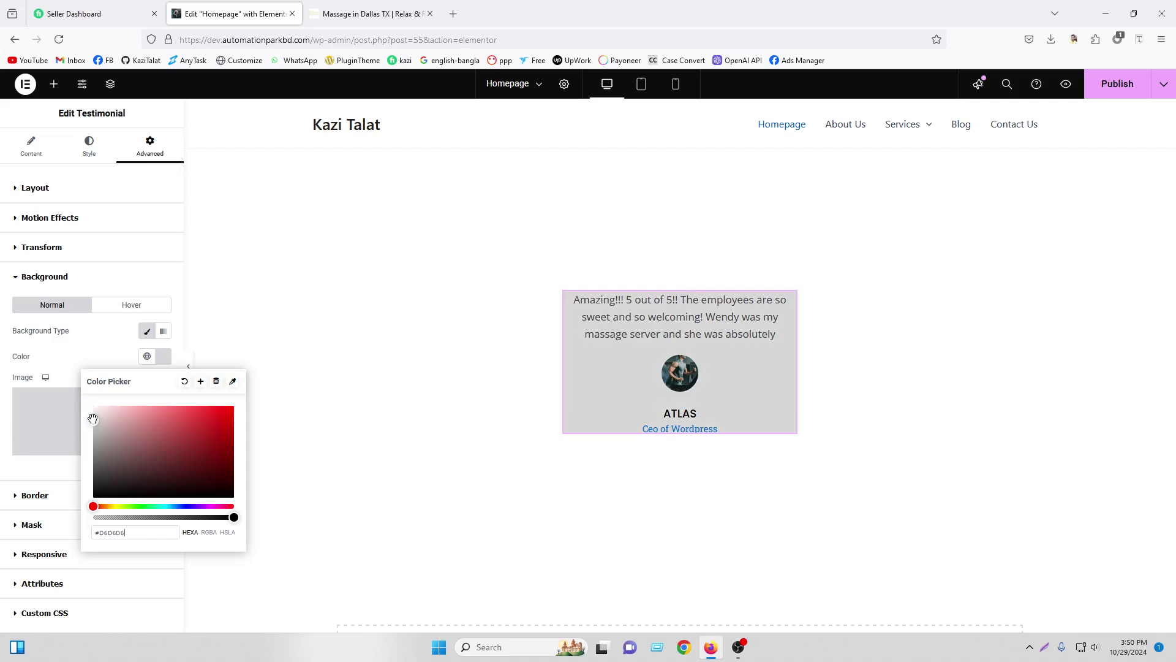
pyautogui.moveTo(82, 424); pyautogui.dragTo(82, 416)
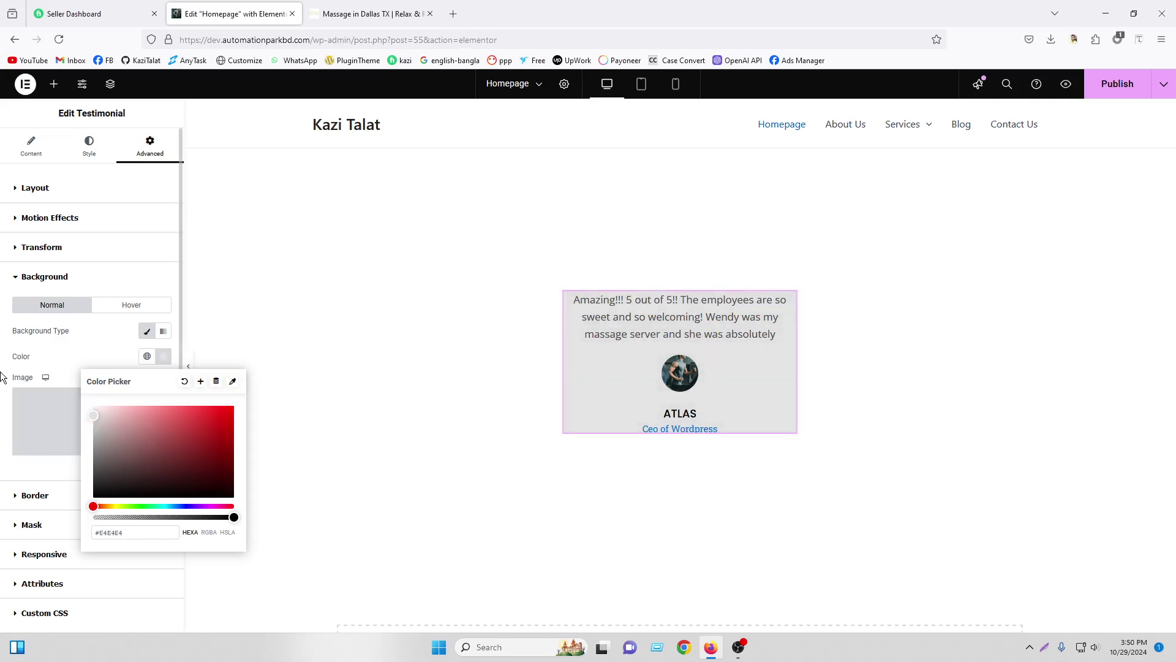
pyautogui.press('Escape')
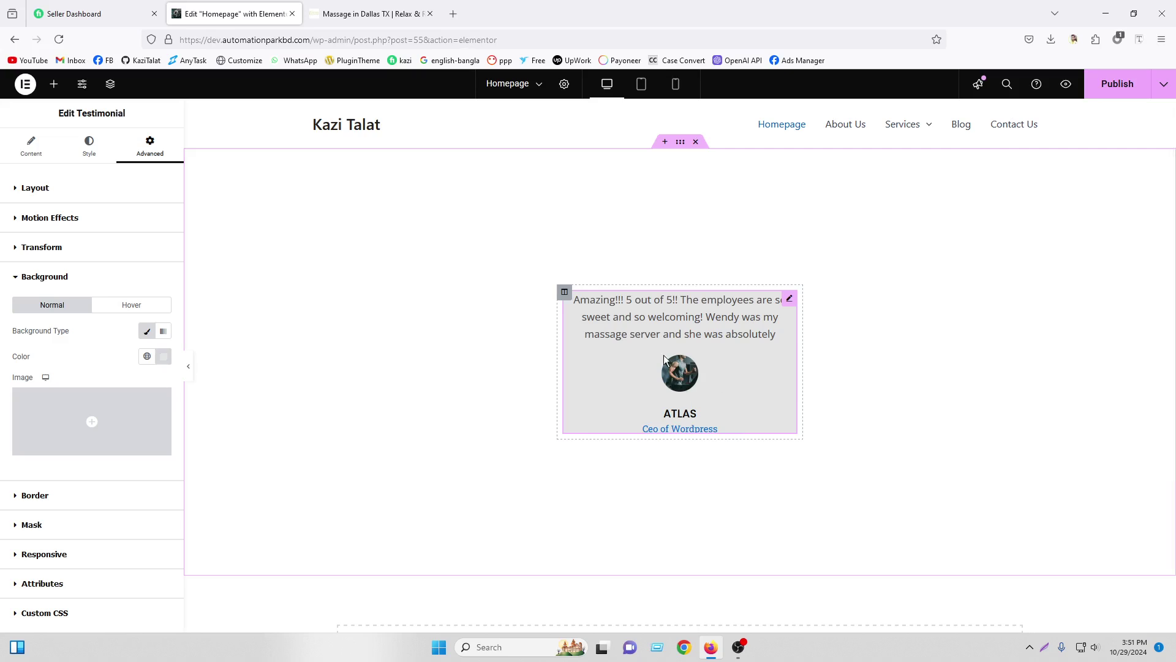
# Step: Try a 20 px margin on all sides of the testimonial widget and clear it again
pyautogui.click(62, 187)
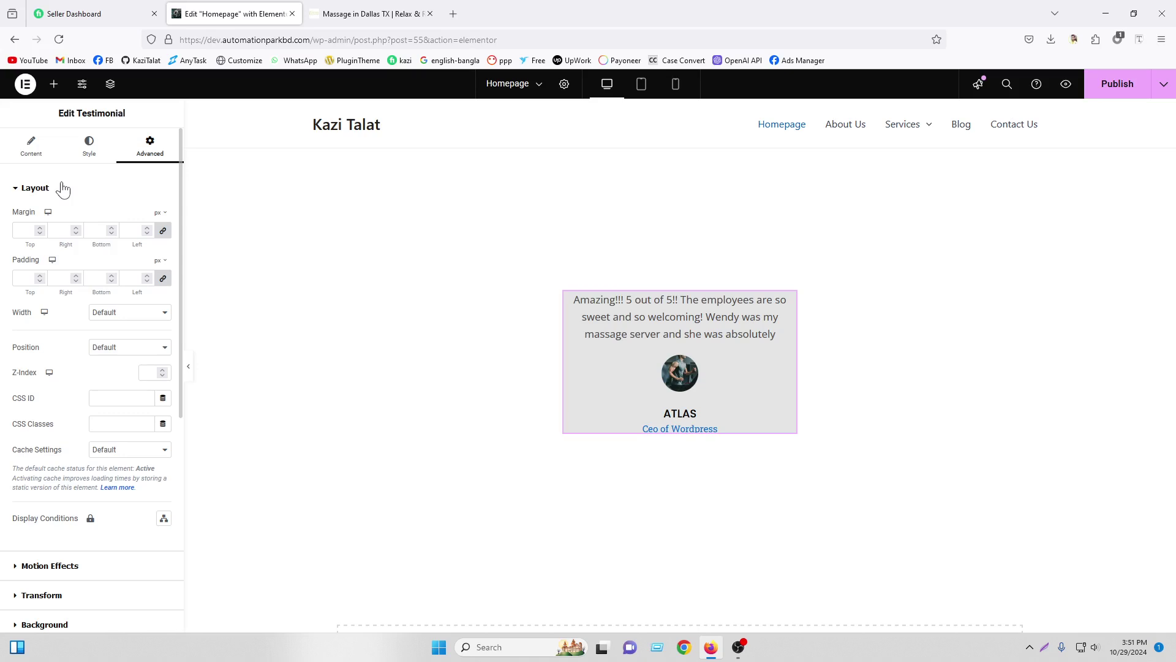
pyautogui.click(26, 230)
pyautogui.write('2')
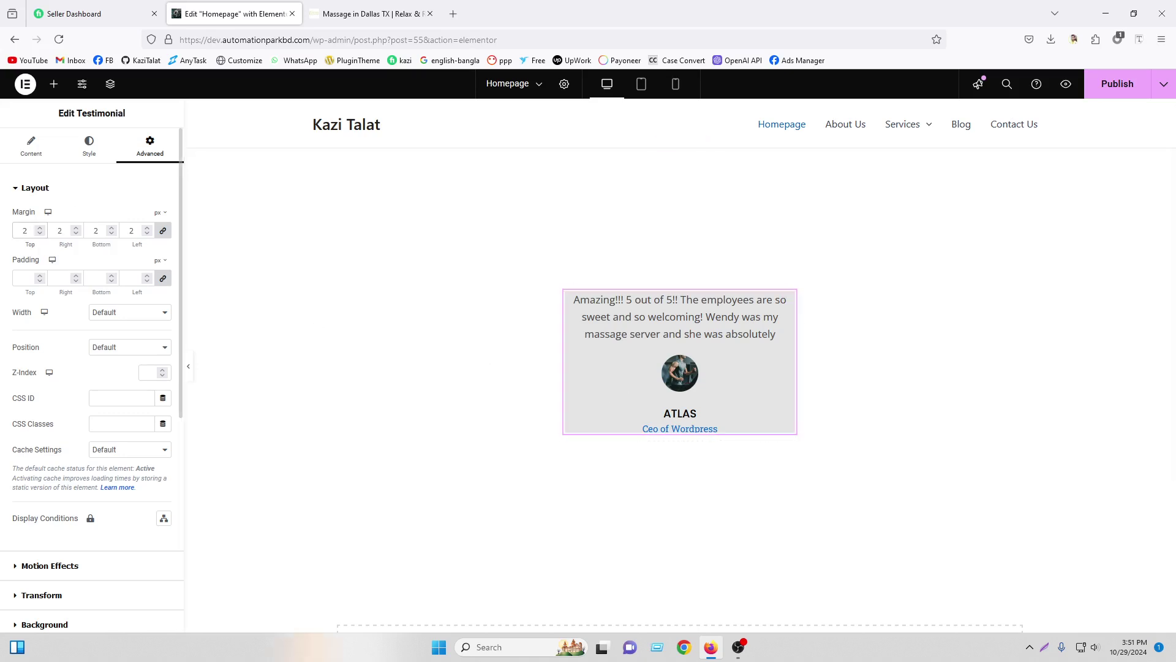
pyautogui.write('0')
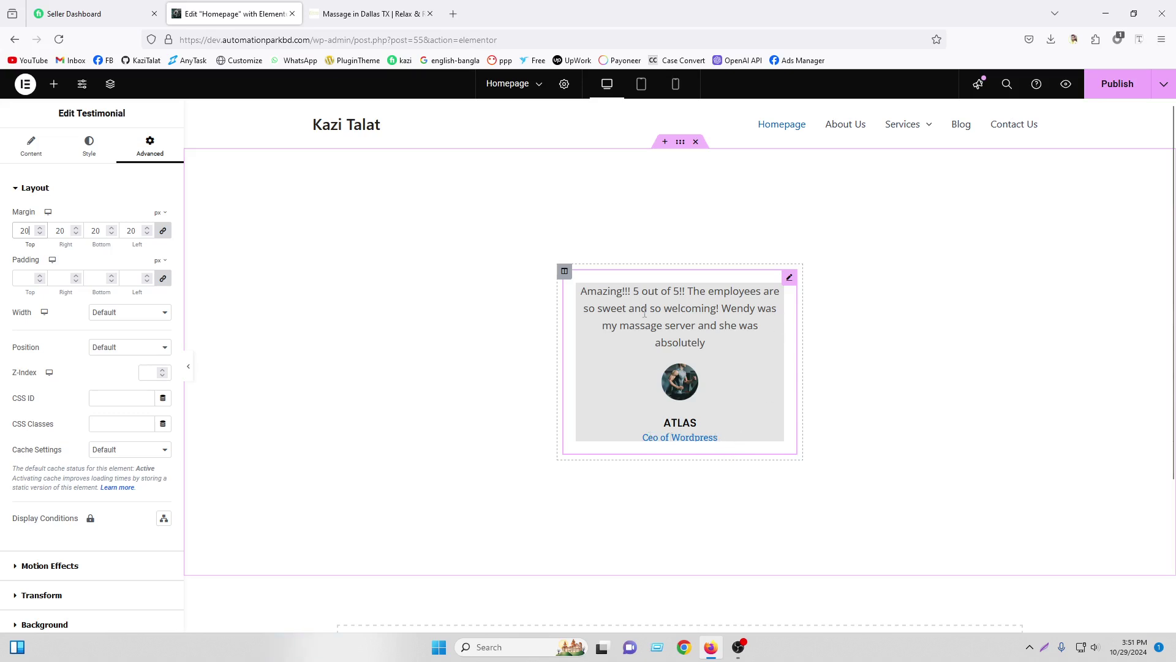
pyautogui.press('BackSpace')
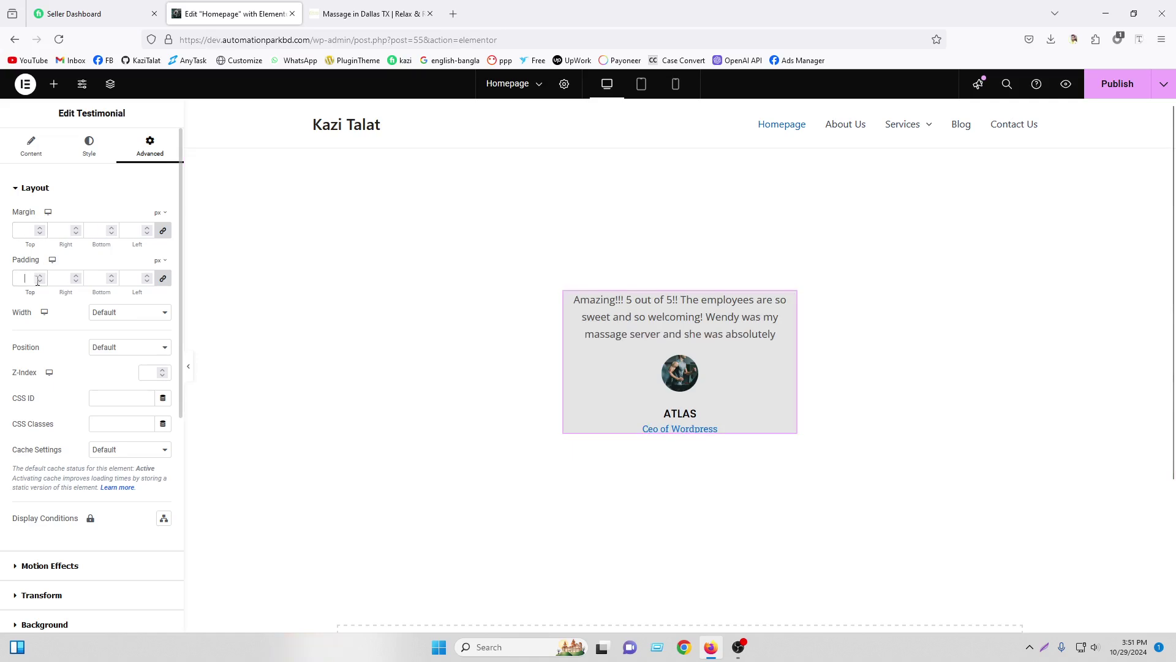
# Step: Unlink the testimonial widget's padding, set 50 px top and bottom and 30 px left and right, and preview the result without the editing panel
pyautogui.click(163, 279)
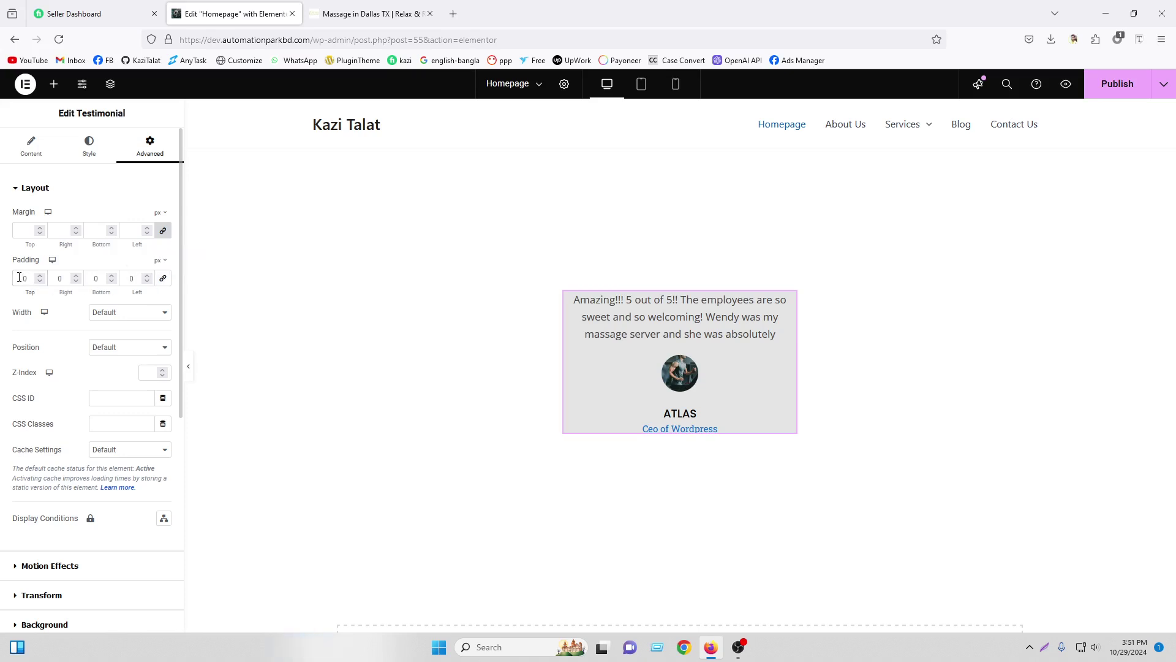
pyautogui.click(20, 278)
pyautogui.write('50')
pyautogui.click(92, 280)
pyautogui.write('5')
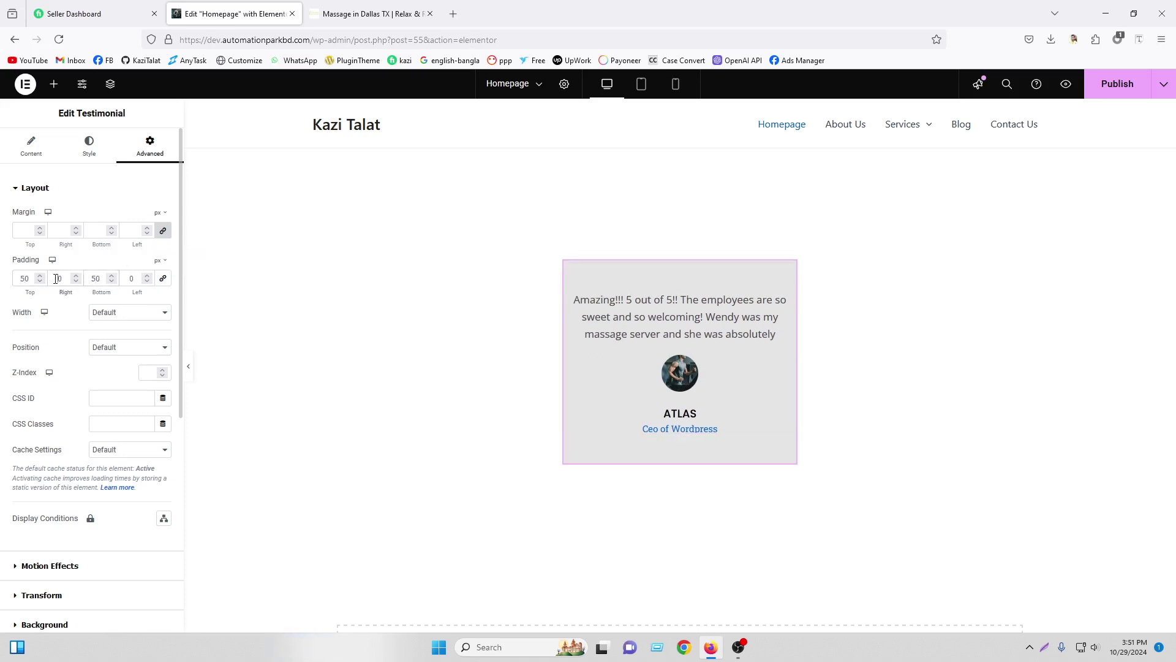
pyautogui.click(129, 279)
pyautogui.write('3')
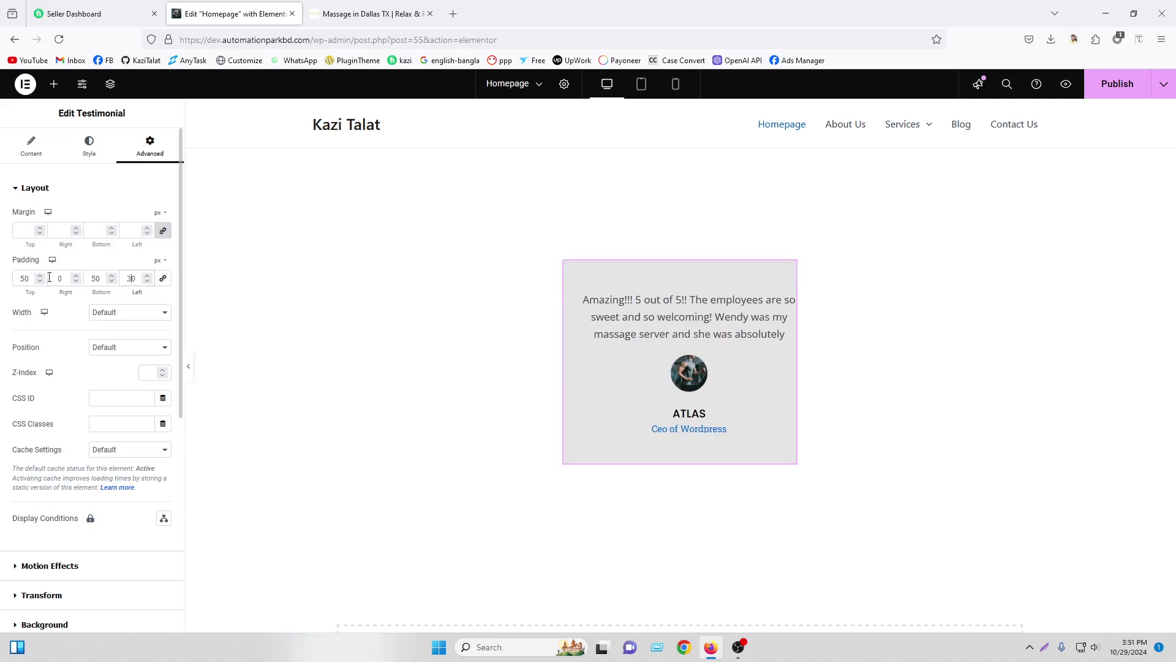
pyautogui.click(56, 277)
pyautogui.write('3')
pyautogui.click(189, 366)
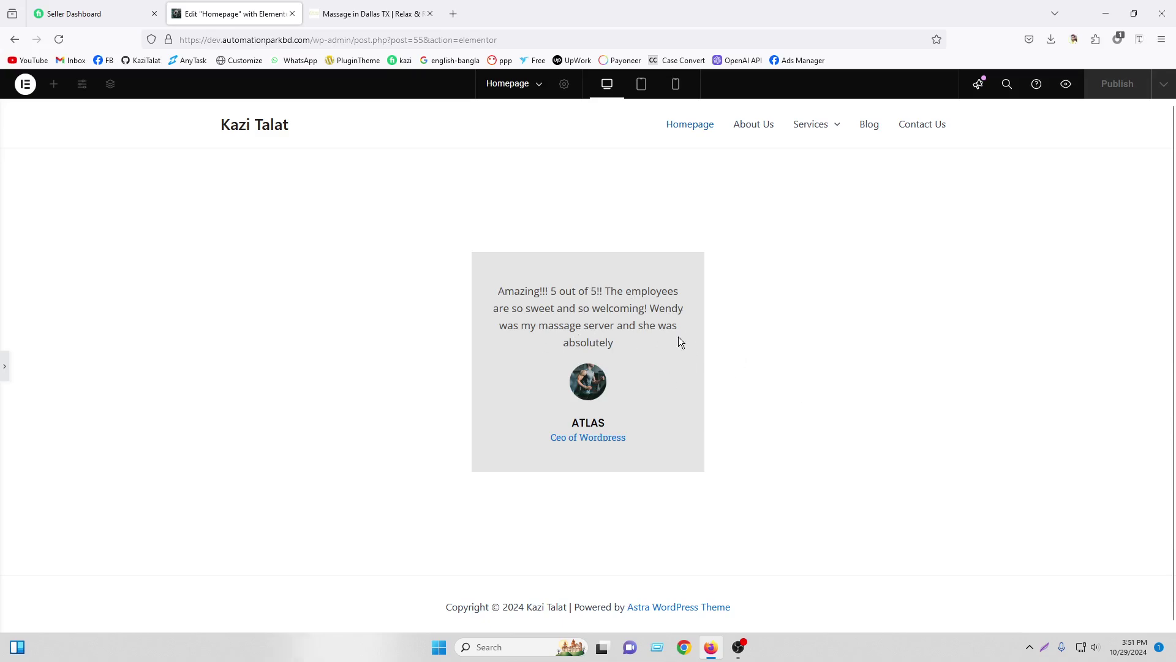
pyautogui.click(4, 366)
# Step: Delete the Testimonial widget from the section
pyautogui.rightClick(774, 323)
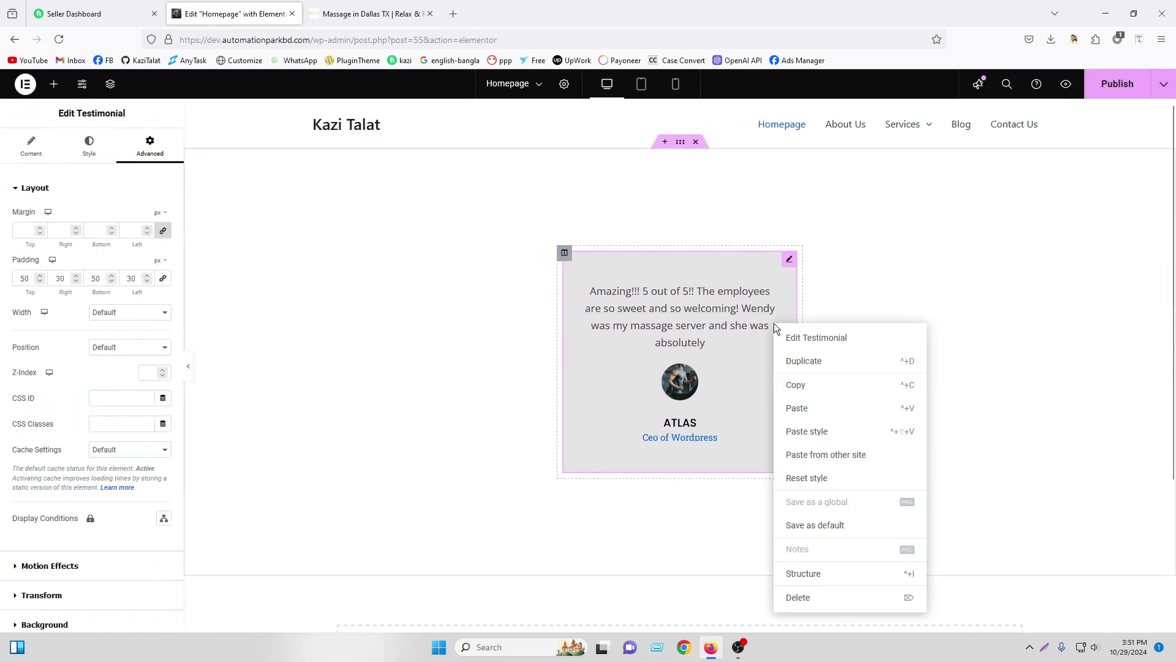
pyautogui.click(809, 603)
# Step: Look through the available general widgets, from Icon List and Counter down to Rating and Text Path
pyautogui.scroll(-5, 120, 399)
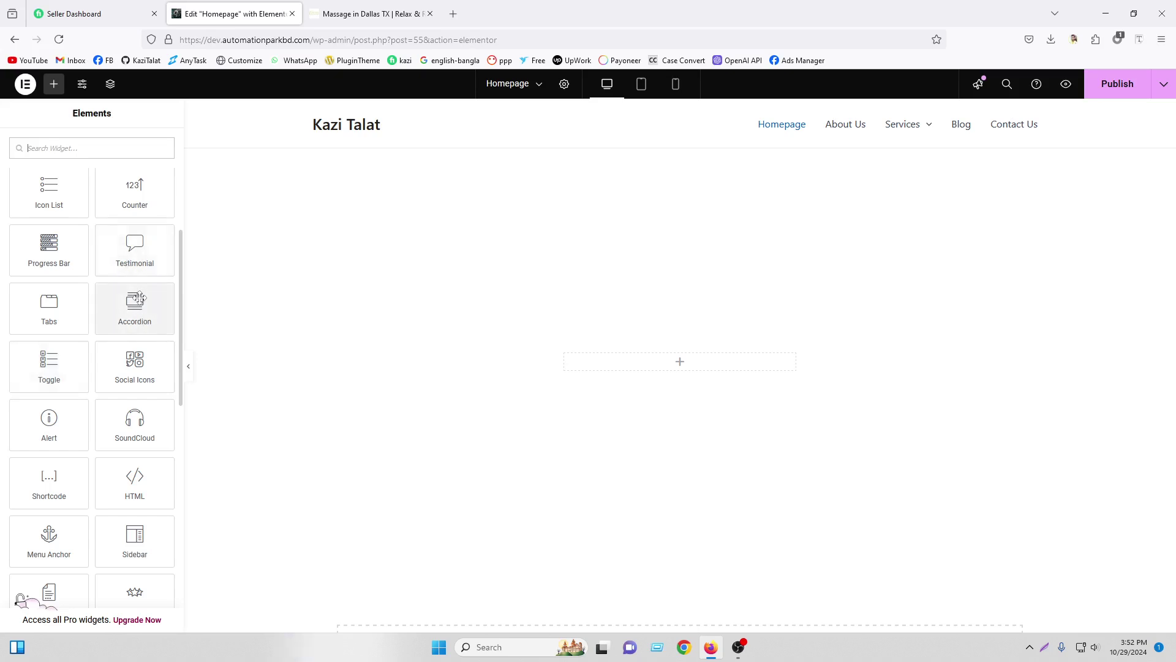
pyautogui.click(740, 648)
pyautogui.click(741, 649)
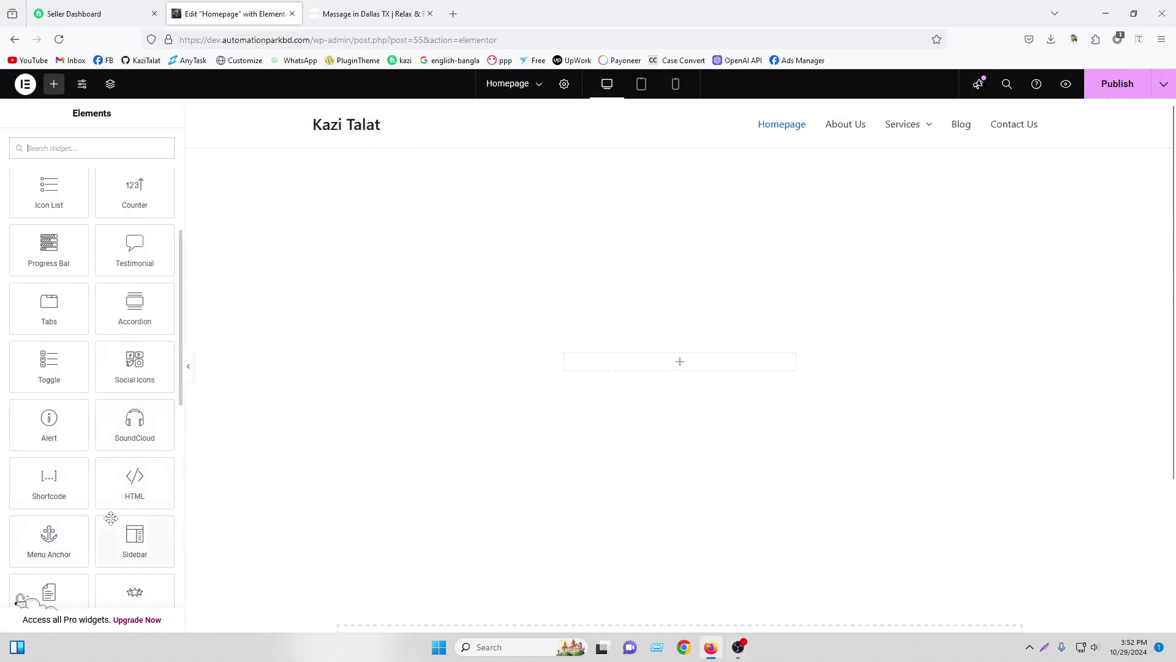
pyautogui.scroll(-2, 123, 484)
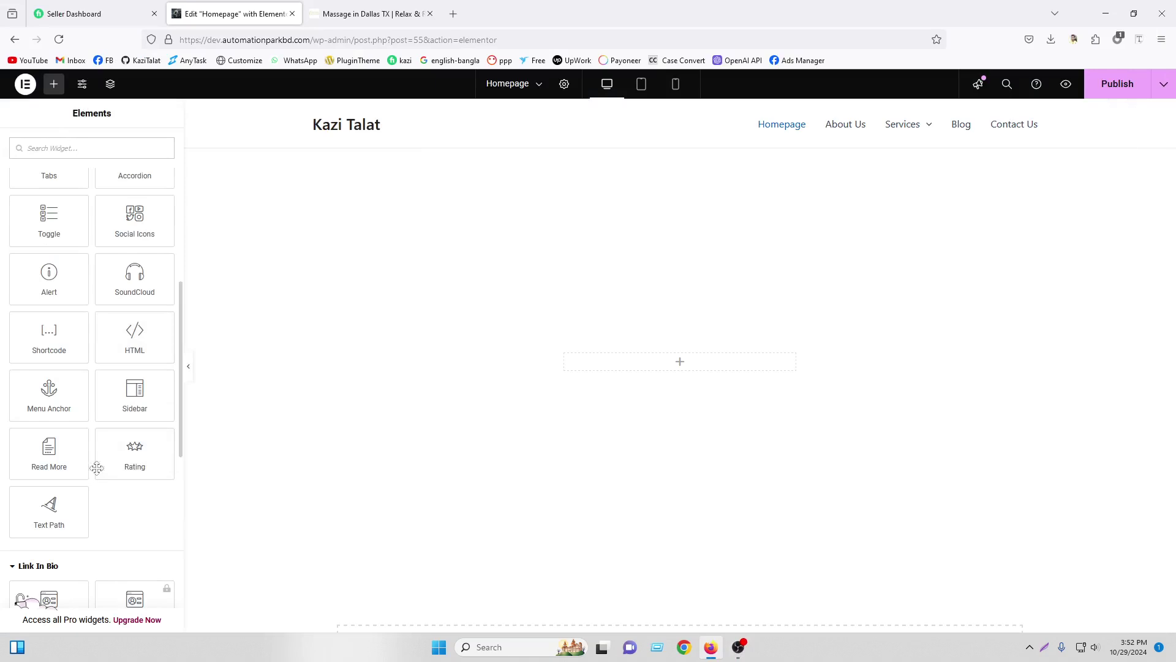
pyautogui.scroll(2, 96, 468)
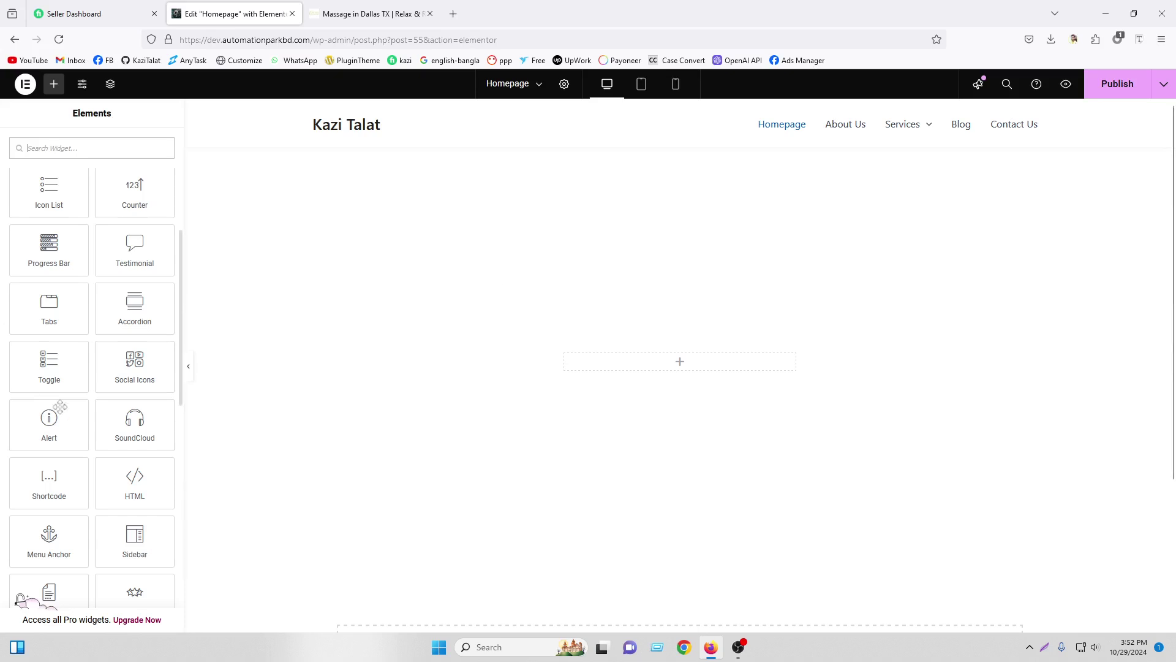
pyautogui.scroll(-3, 93, 512)
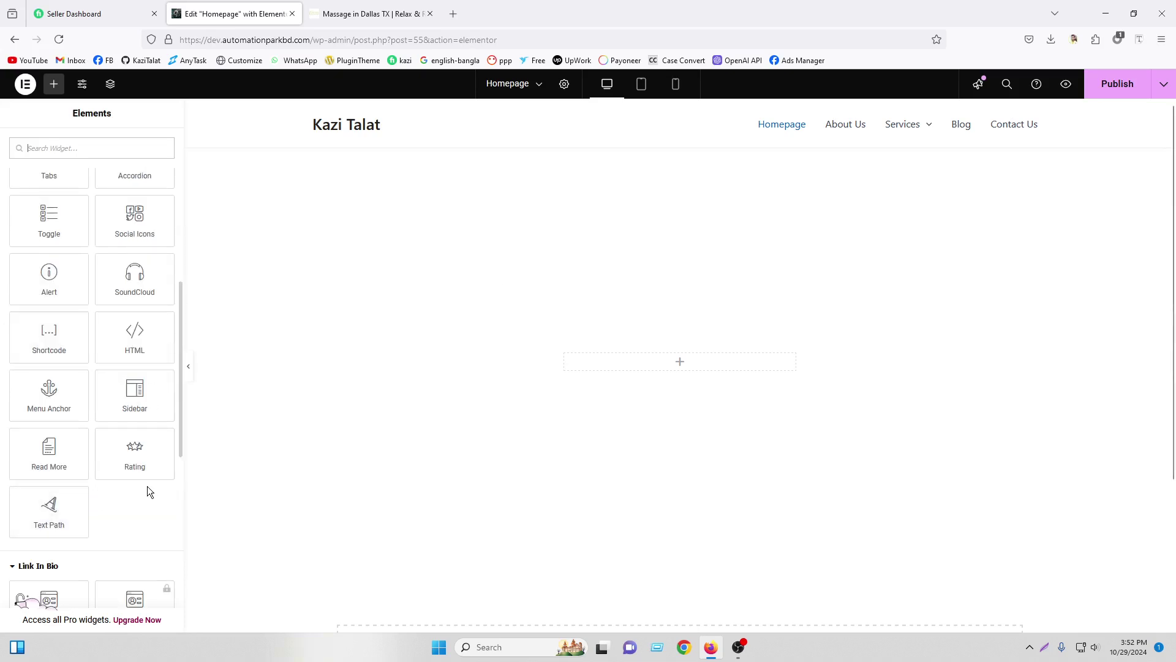
pyautogui.scroll(-3, 141, 490)
pyautogui.scroll(5, 113, 381)
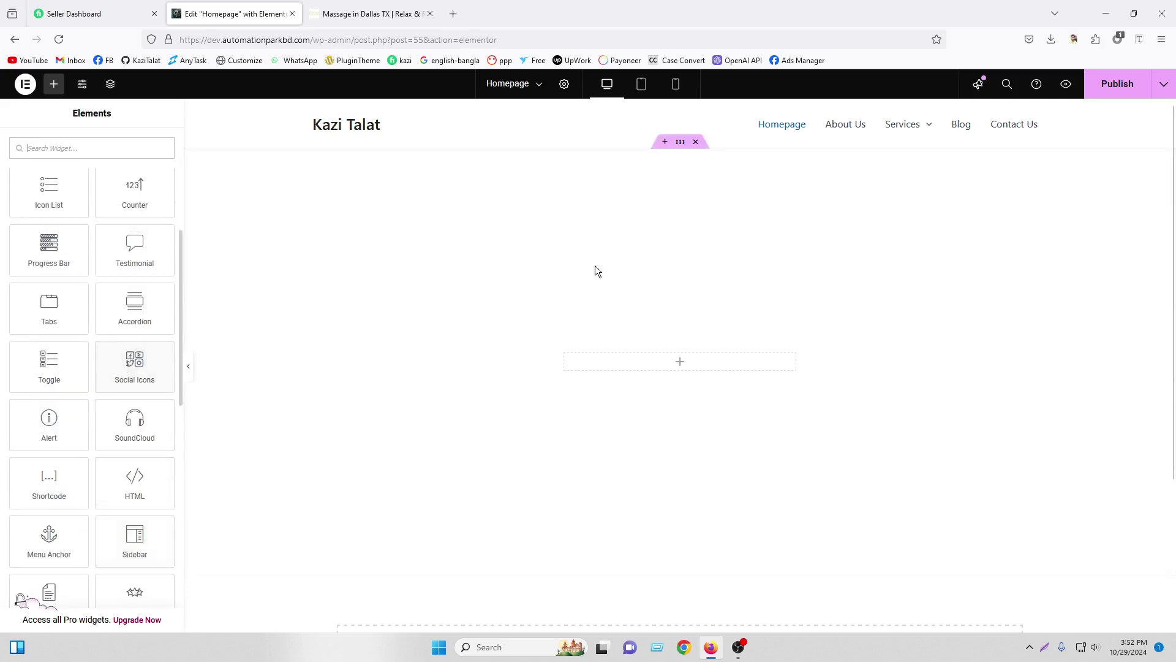
pyautogui.click(681, 142)
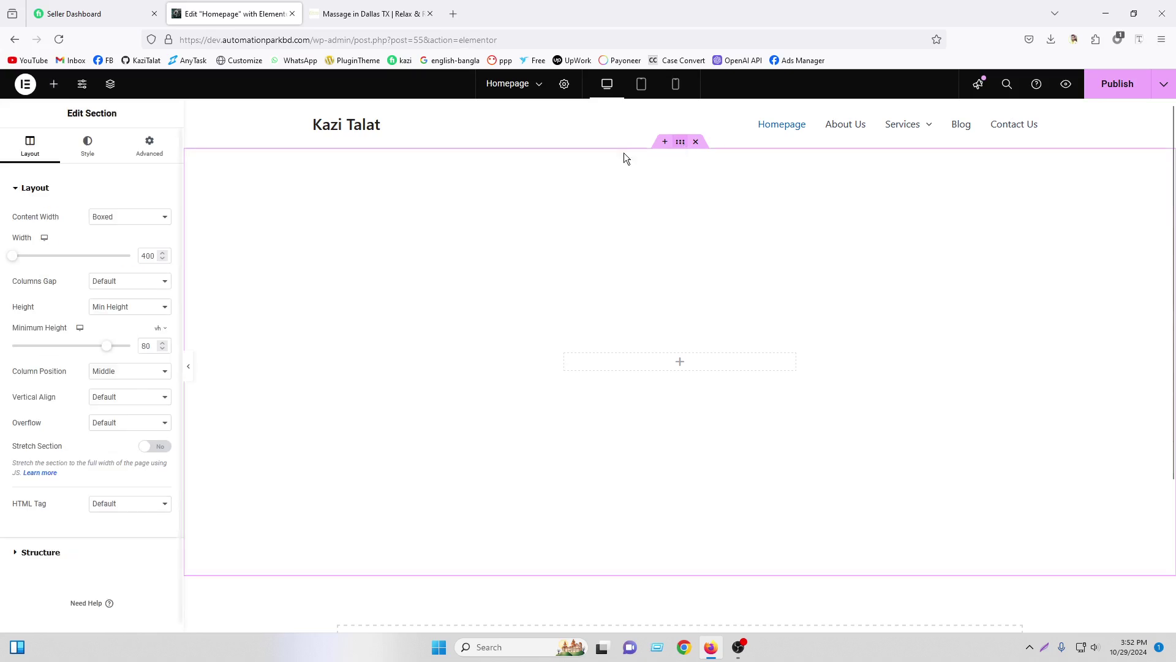
pyautogui.click(54, 84)
pyautogui.scroll(-5, 120, 402)
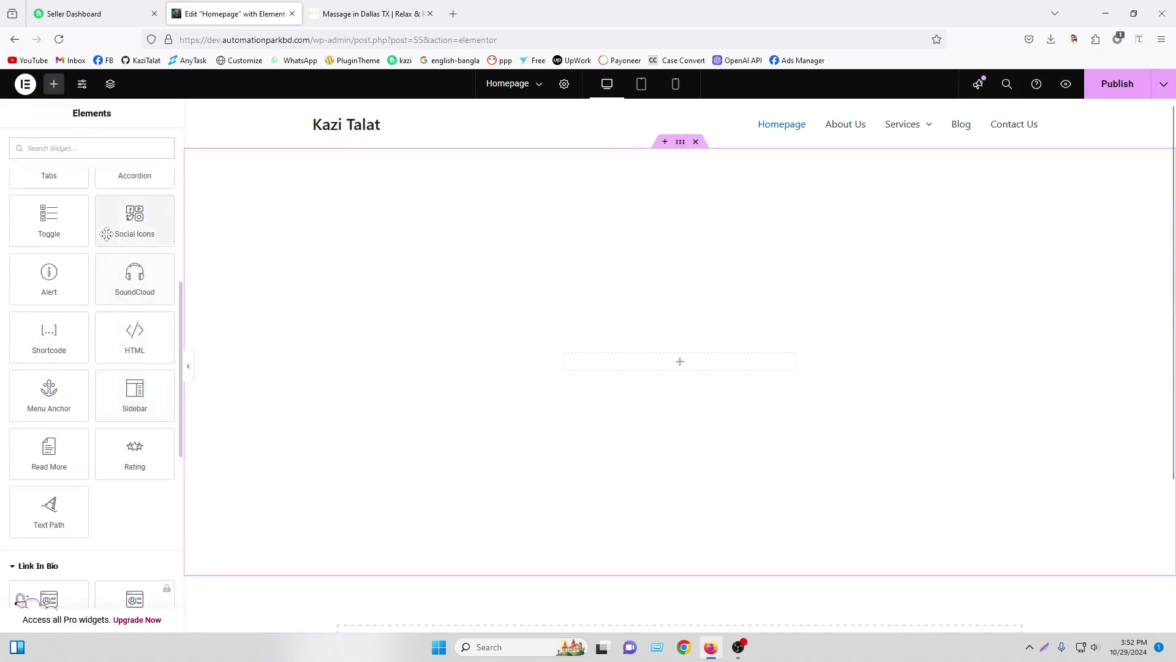
# Step: Check the social icons in the Oaktree Massage site's footer and add a Social Icons widget to the homepage's empty column
pyautogui.click(341, 6)
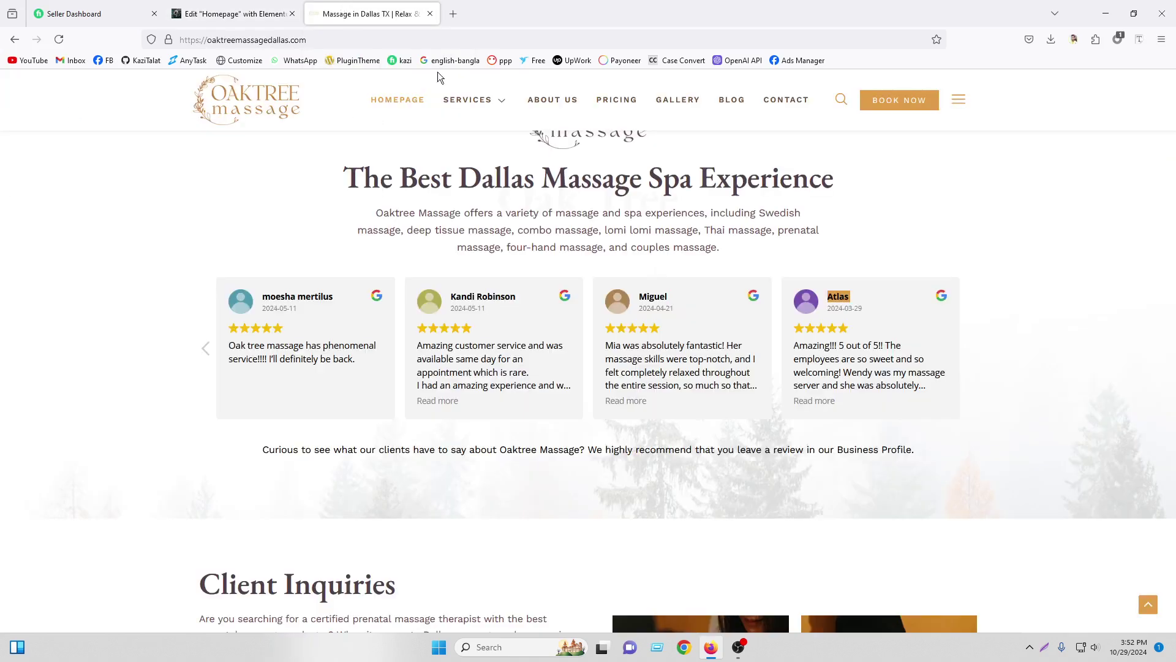
pyautogui.scroll(-15, 701, 264)
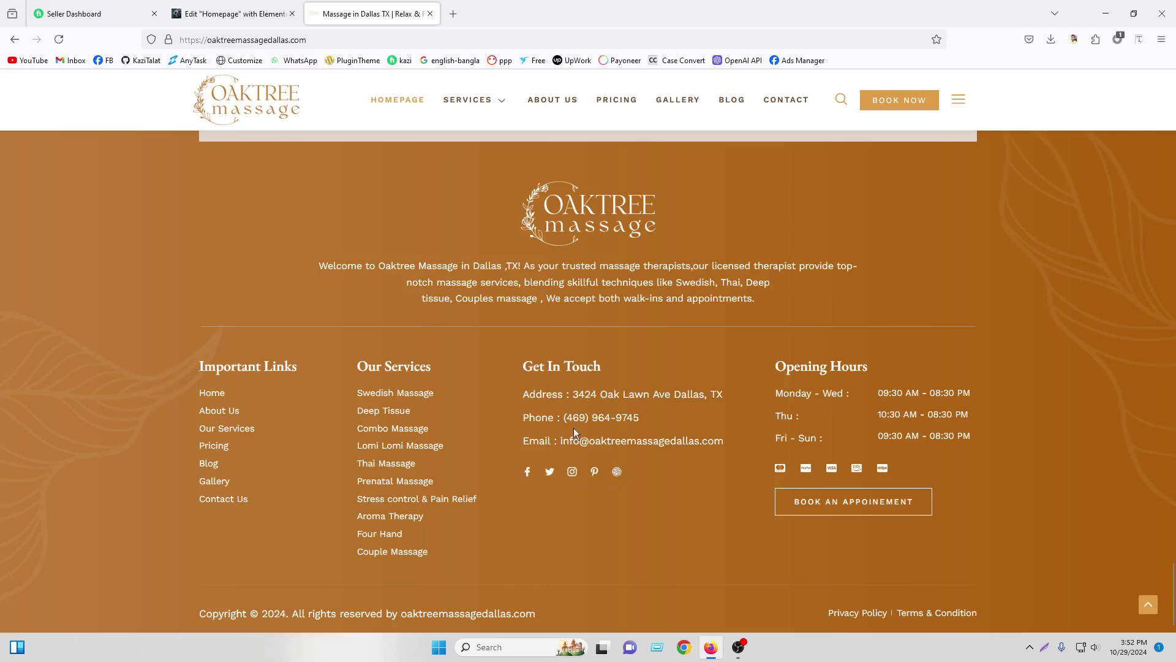
pyautogui.click(254, 9)
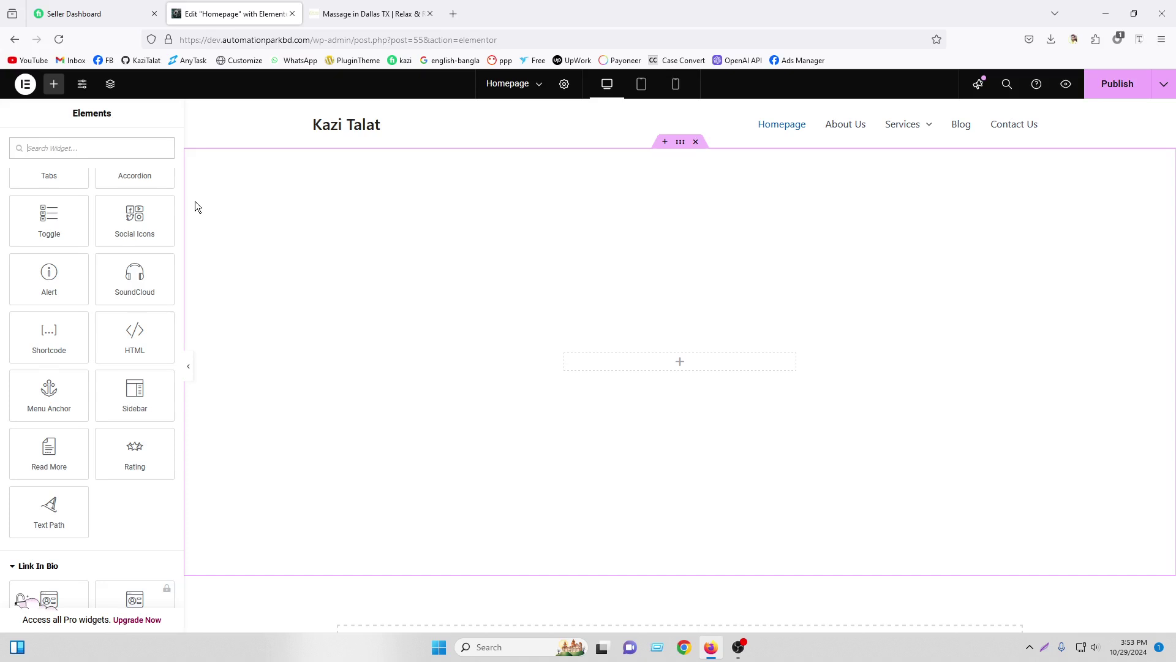
pyautogui.moveTo(153, 216); pyautogui.dragTo(685, 363)
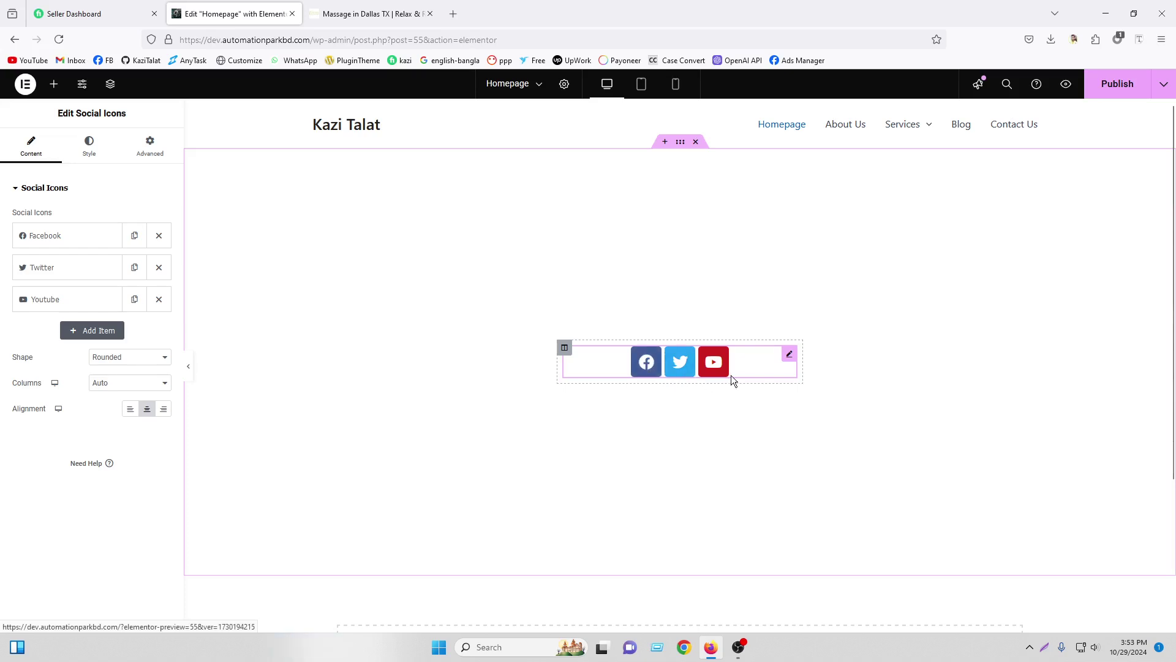
# Step: Remove the Youtube and Twitter items from the Social Icons widget
pyautogui.click(158, 300)
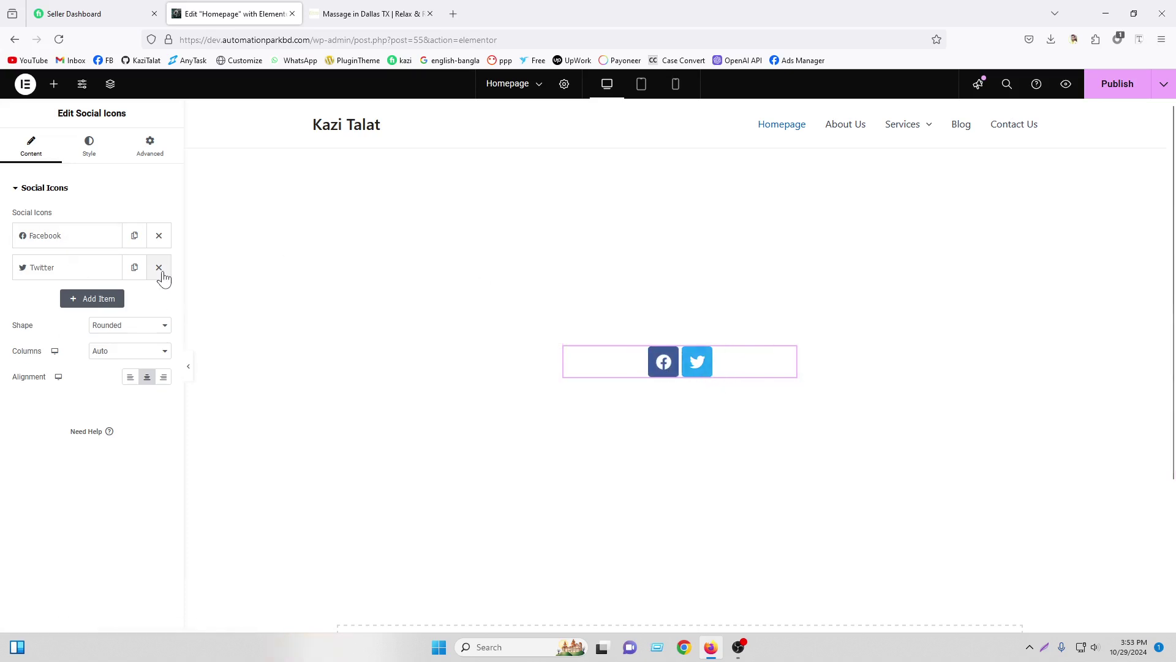
pyautogui.click(158, 267)
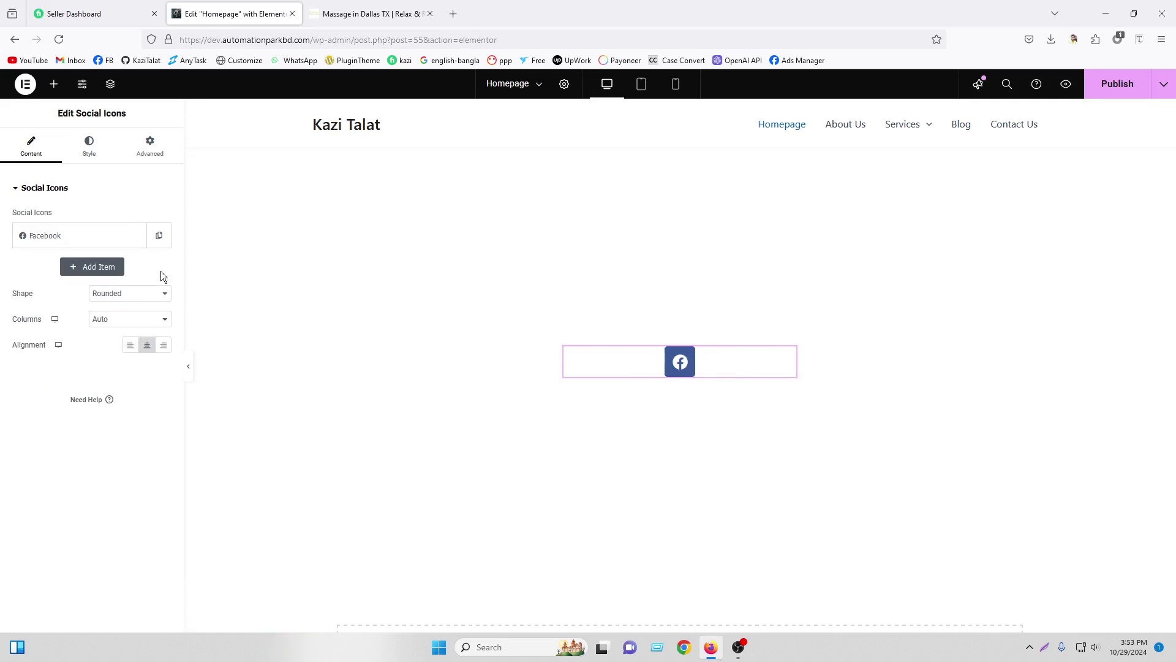
# Step: Try duplicating the Facebook social item twice and delete both copies
pyautogui.click(158, 235)
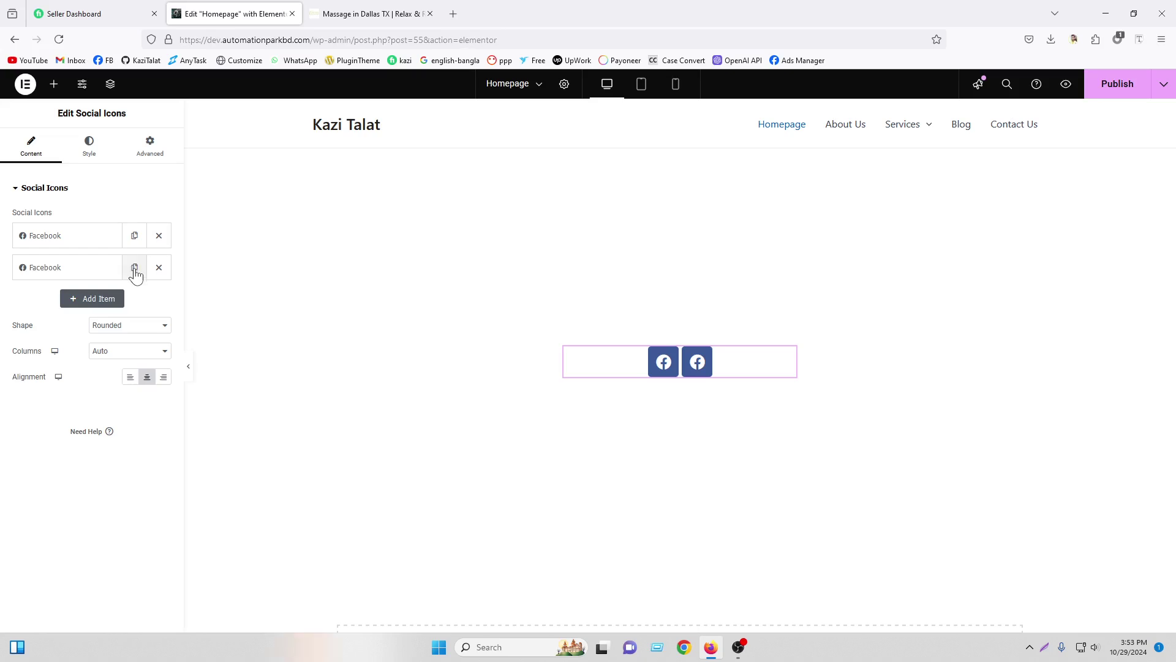
pyautogui.click(134, 268)
pyautogui.click(158, 299)
pyautogui.click(158, 267)
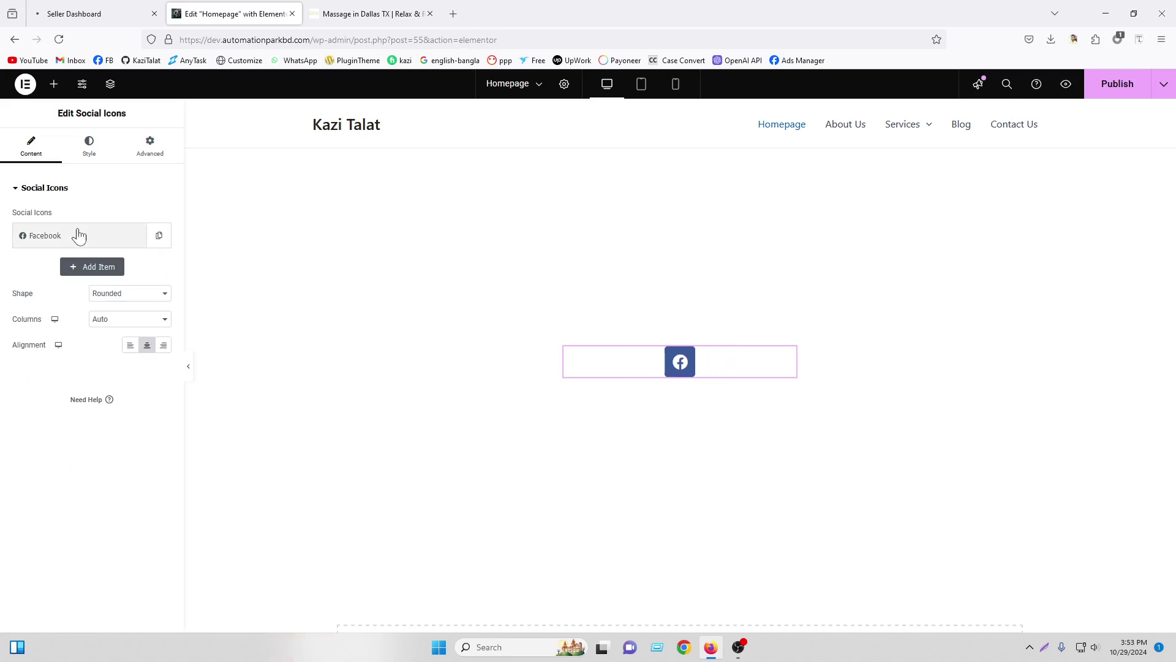
# Step: Replace the Facebook item's icon with Facebook F, found by searching all icons in the icon library for "facebook"
pyautogui.click(79, 235)
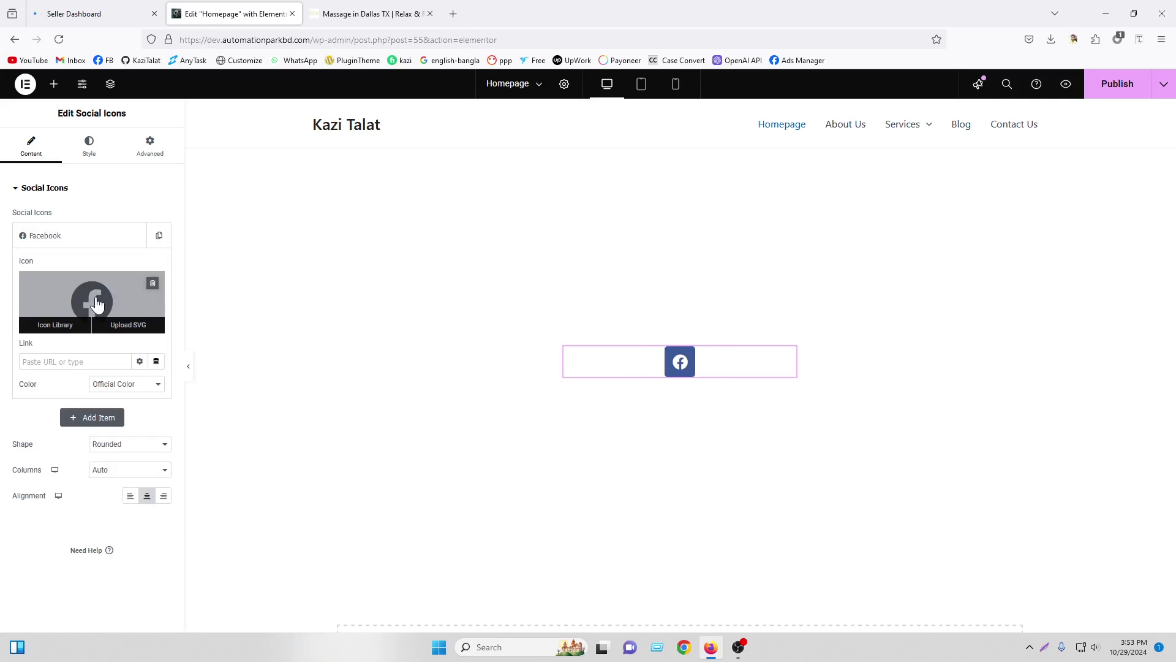
pyautogui.click(96, 303)
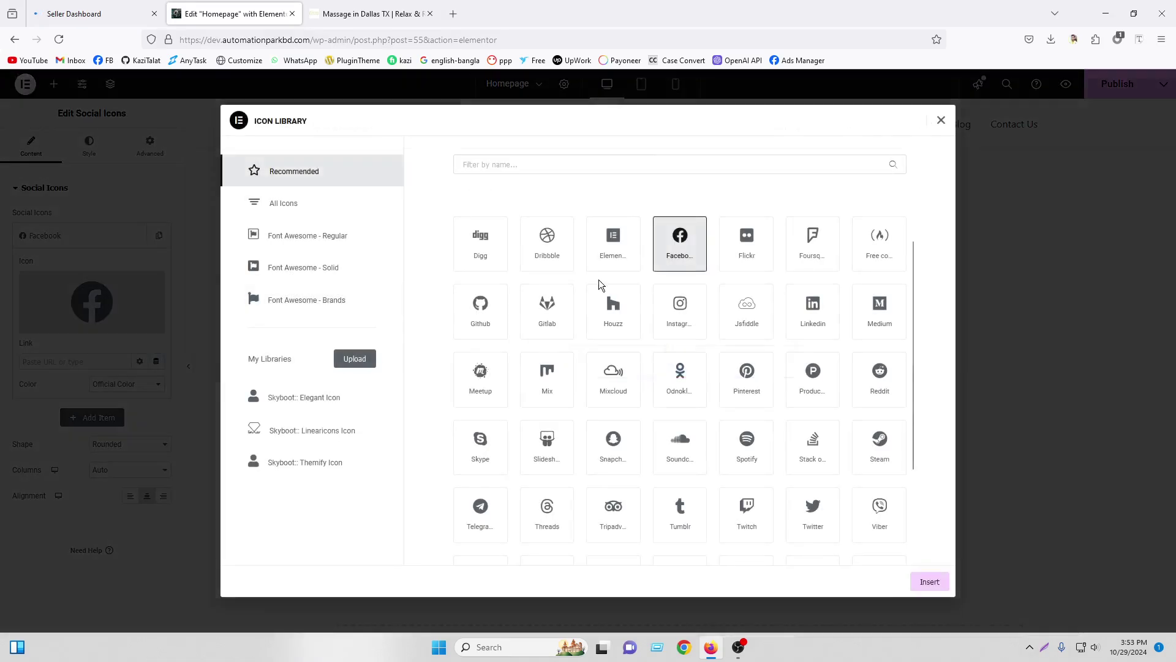
pyautogui.write('facebook')
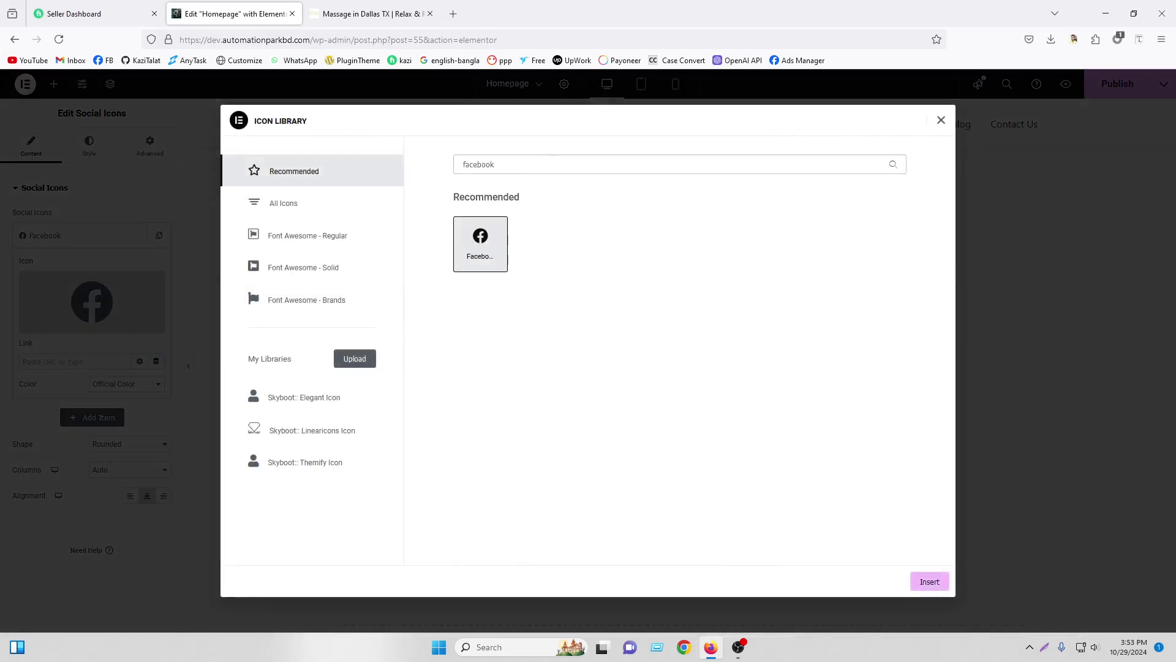
pyautogui.click(310, 212)
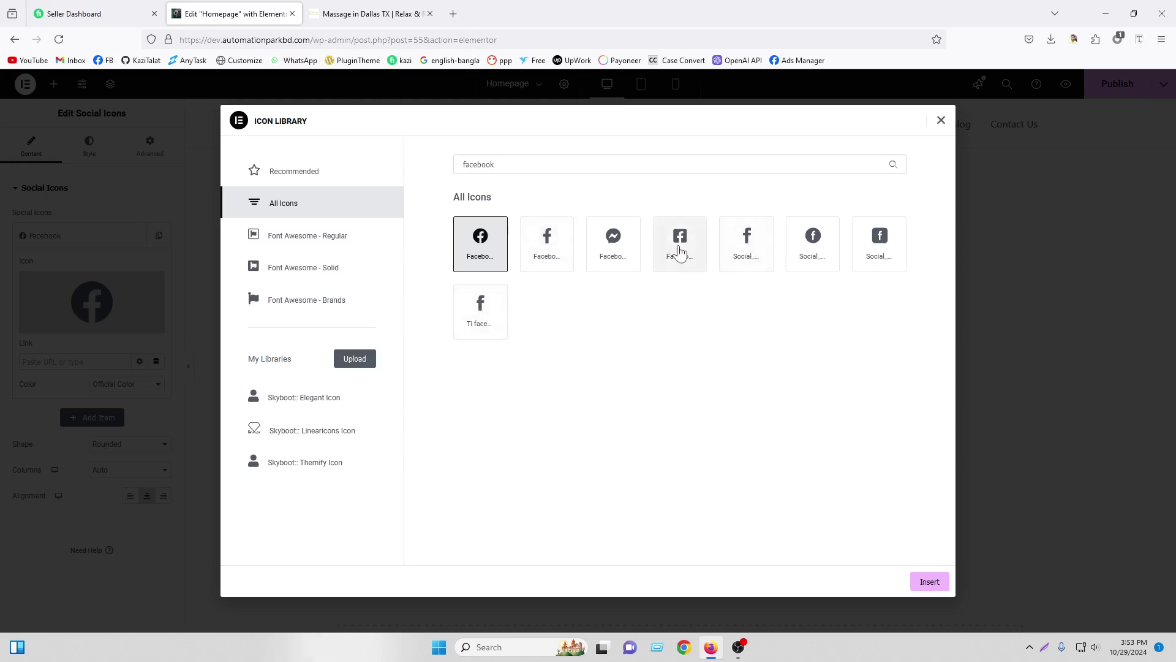
pyautogui.click(567, 245)
pyautogui.click(928, 580)
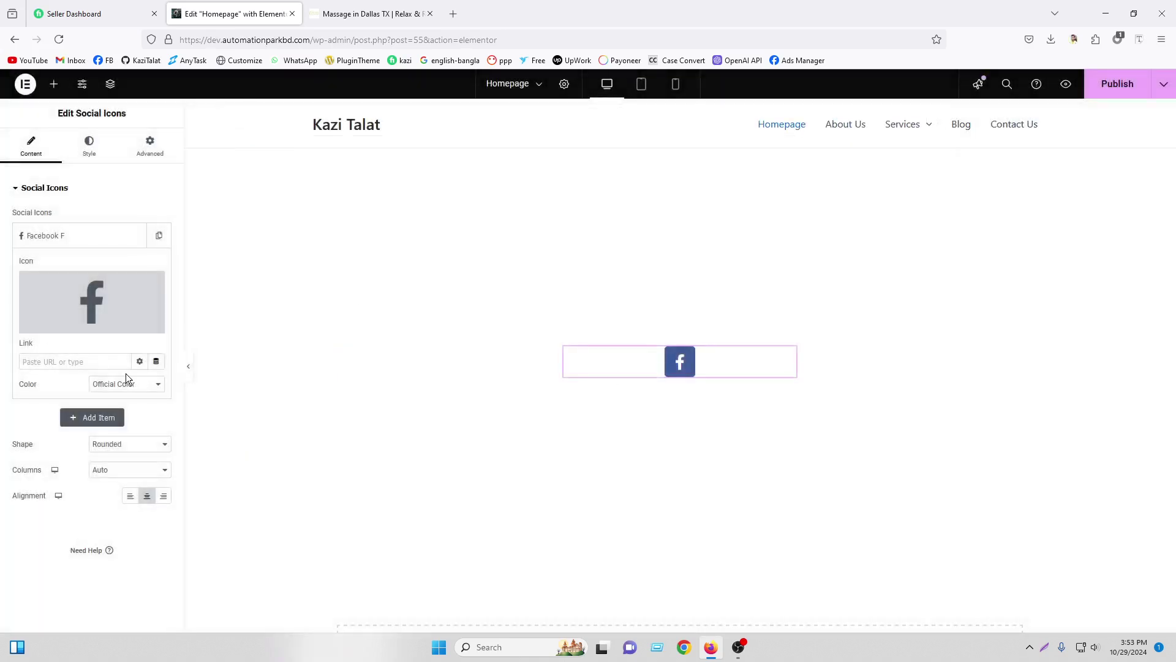
# Step: Copy the Facebook profile URL from a new browser tab, paste it as the Facebook F item's link, and check the link options
pyautogui.hotkey('ctrl', 't')
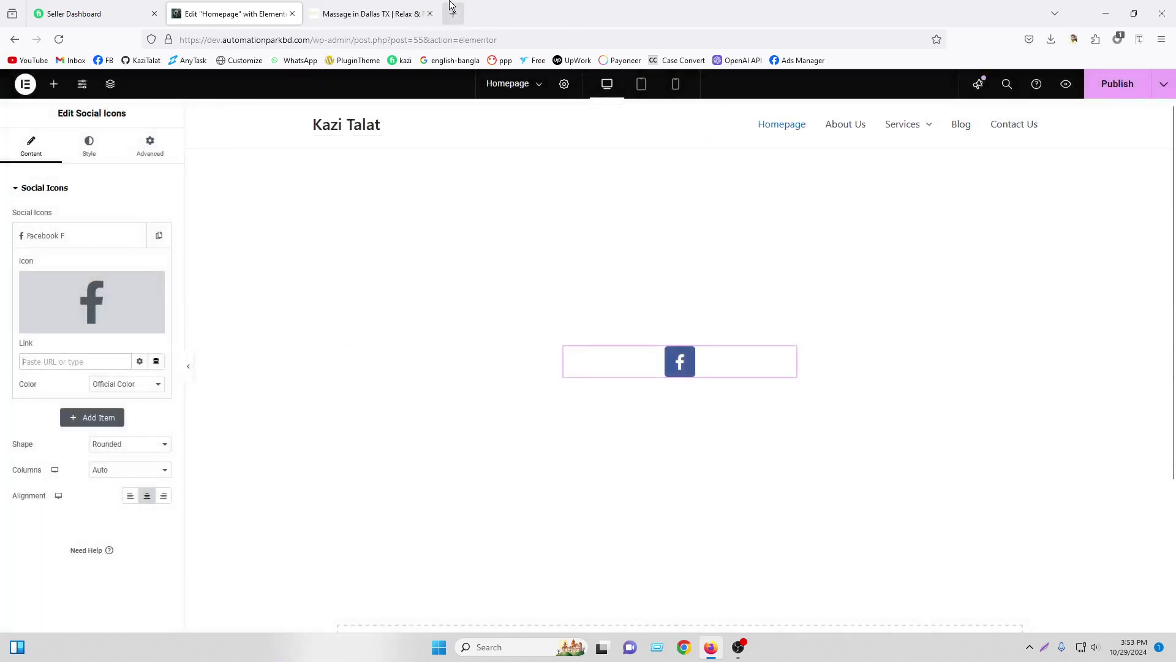
pyautogui.click(113, 63)
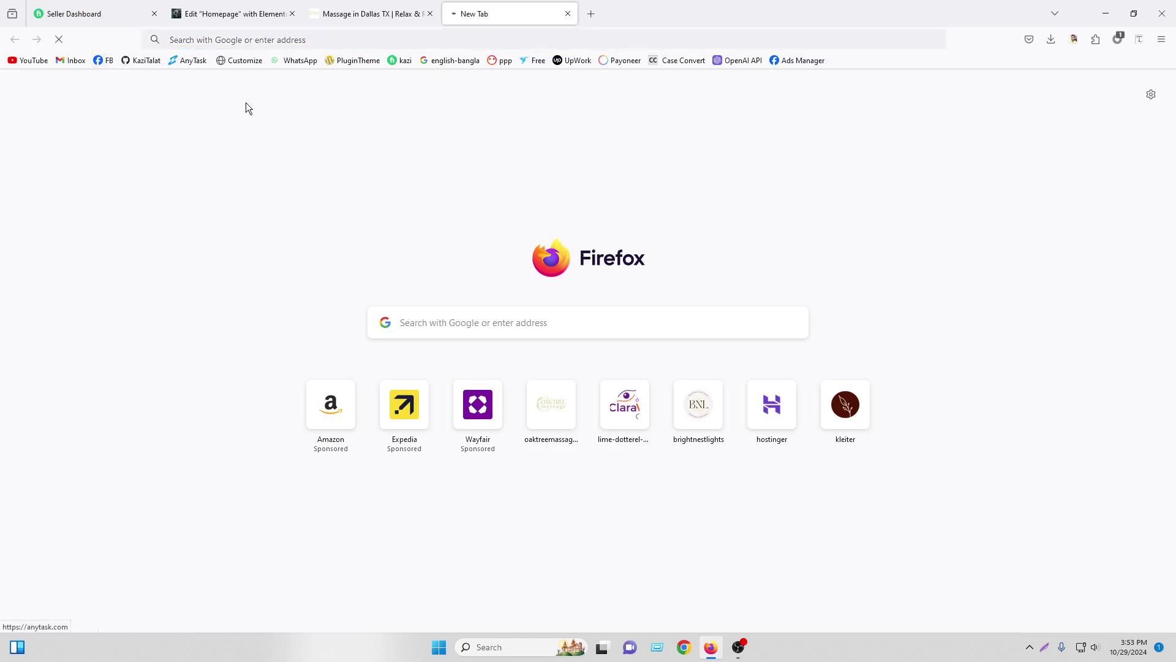
pyautogui.click(372, 40)
pyautogui.hotkey('ctrl', 'c')
pyautogui.rightClick(376, 40)
pyautogui.click(394, 127)
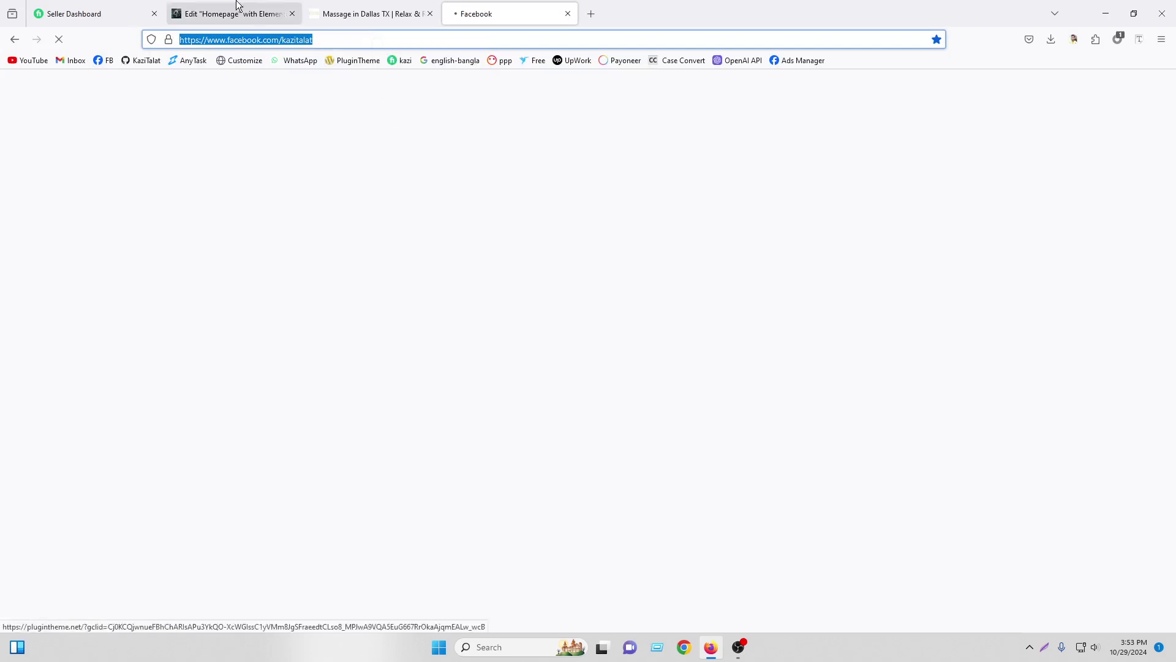
pyautogui.click(238, 7)
pyautogui.rightClick(54, 361)
pyautogui.click(98, 457)
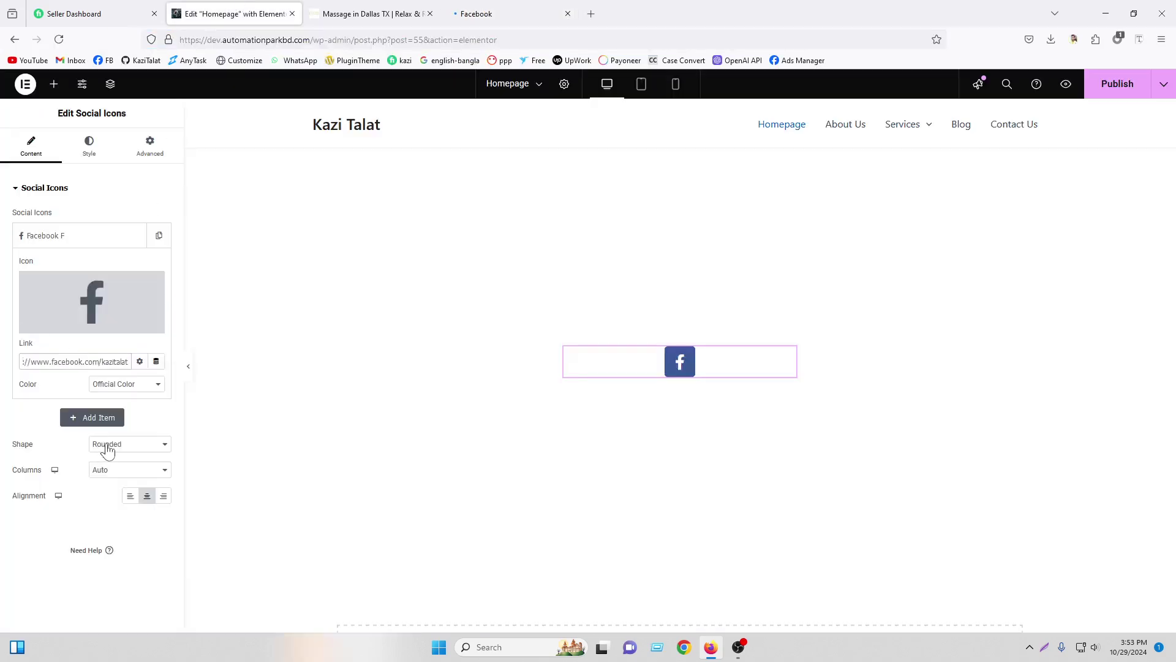
pyautogui.click(140, 361)
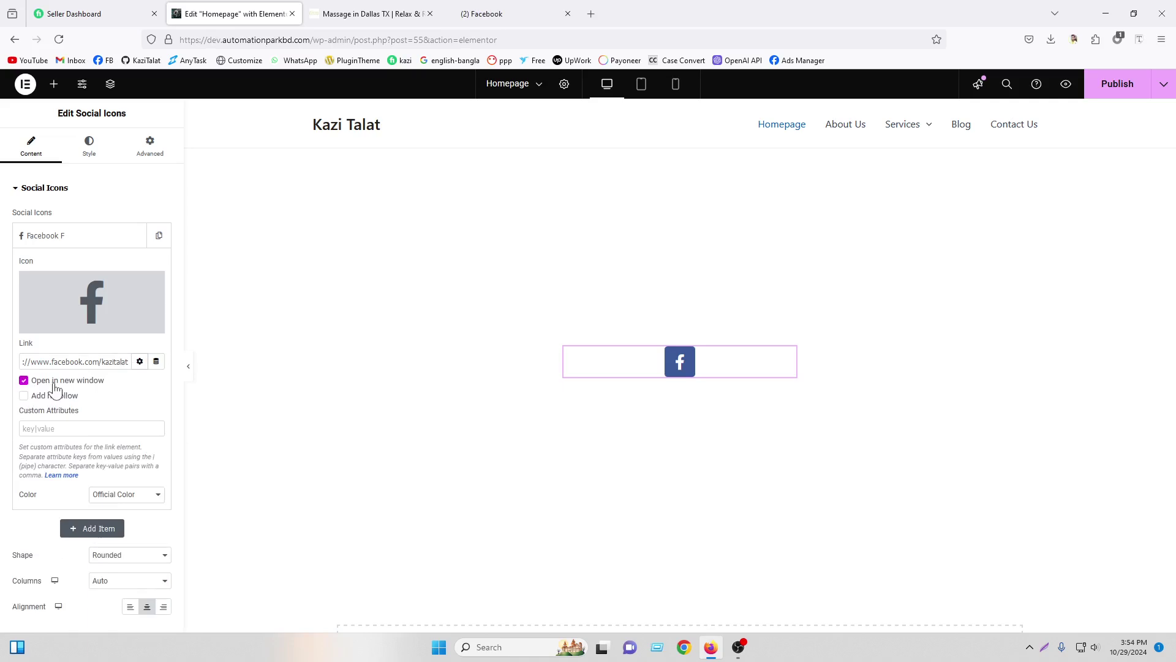
pyautogui.click(59, 241)
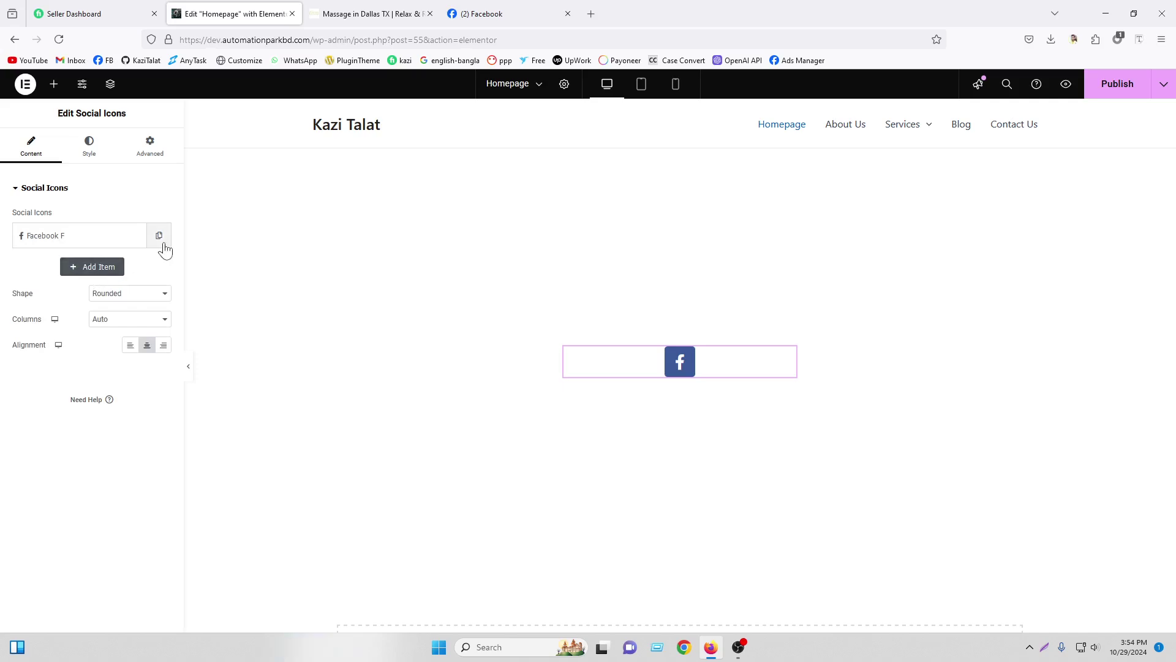
# Step: Try duplicating the Facebook F item, open the copy's settings, and delete the copy
pyautogui.click(159, 235)
pyautogui.click(79, 270)
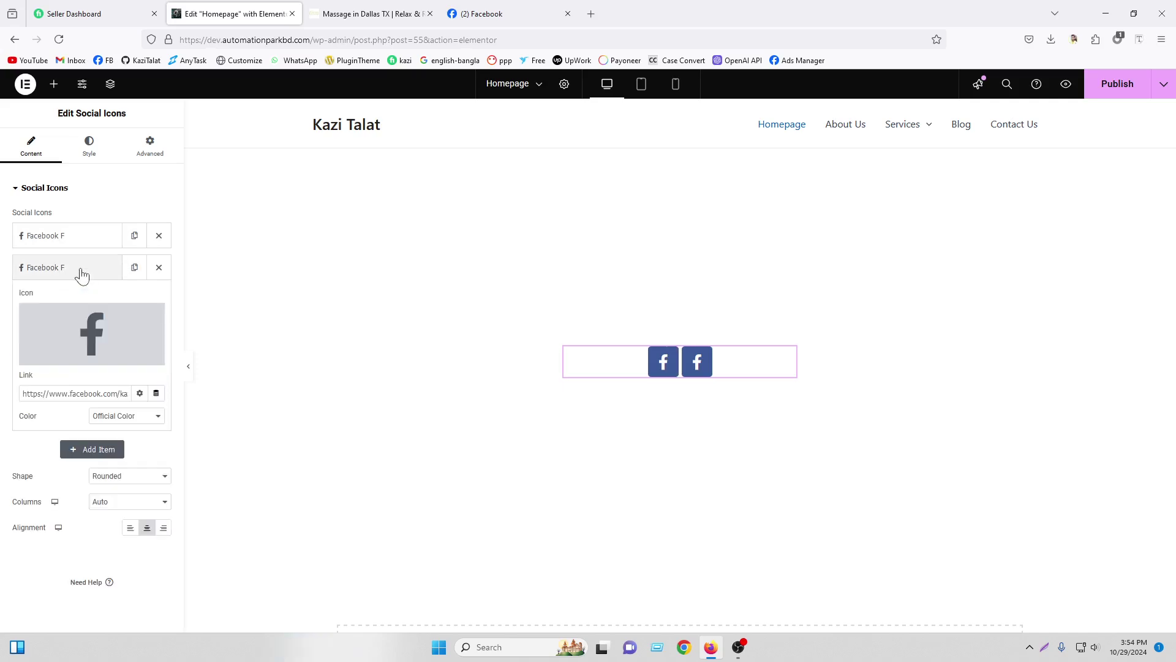
pyautogui.click(159, 267)
# Step: Add a social item with the Social_twitter icon, found by searching all icons in the icon library for "twitt"
pyautogui.click(108, 270)
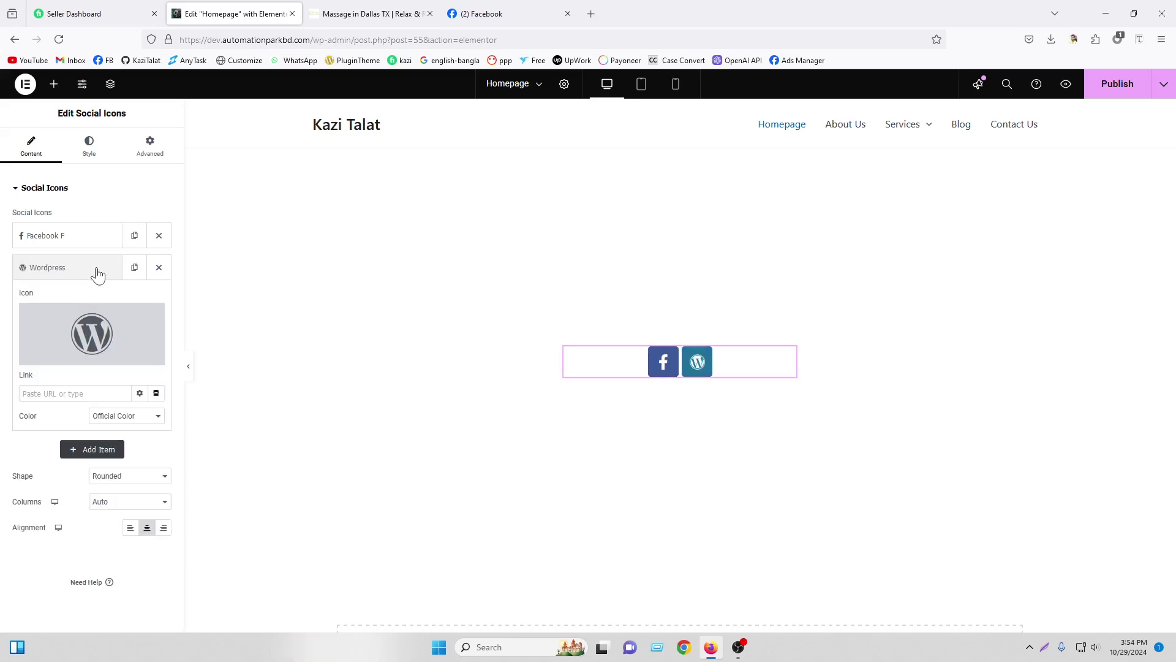
pyautogui.click(98, 341)
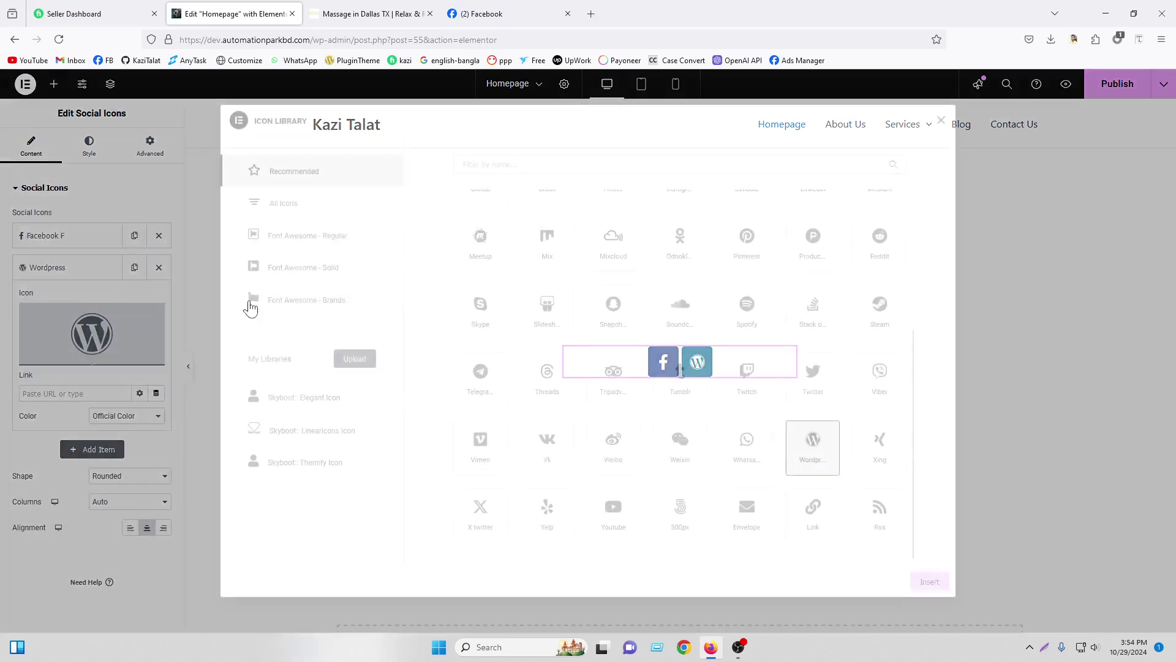
pyautogui.write('twitt')
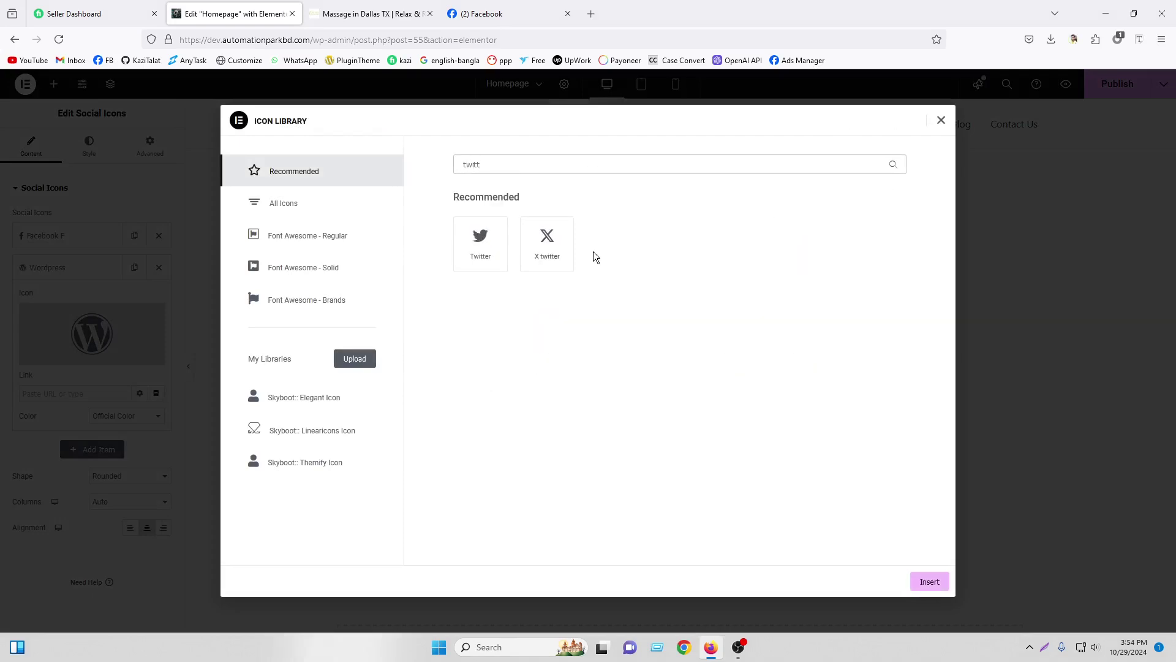
pyautogui.click(323, 204)
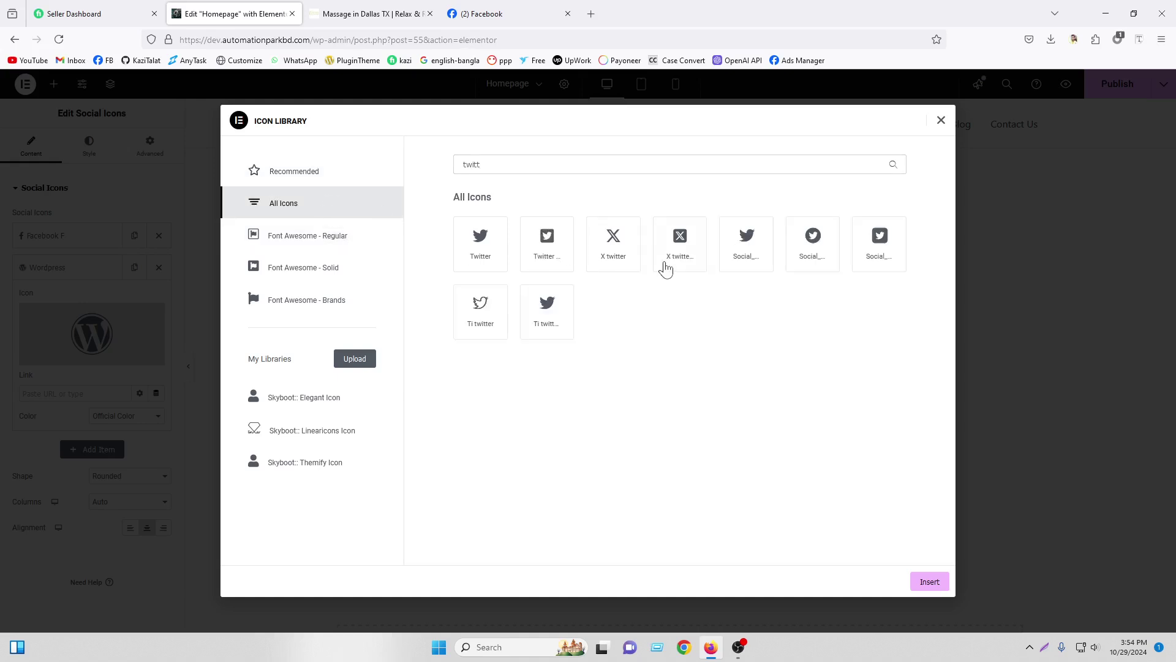
pyautogui.click(746, 243)
pyautogui.click(929, 581)
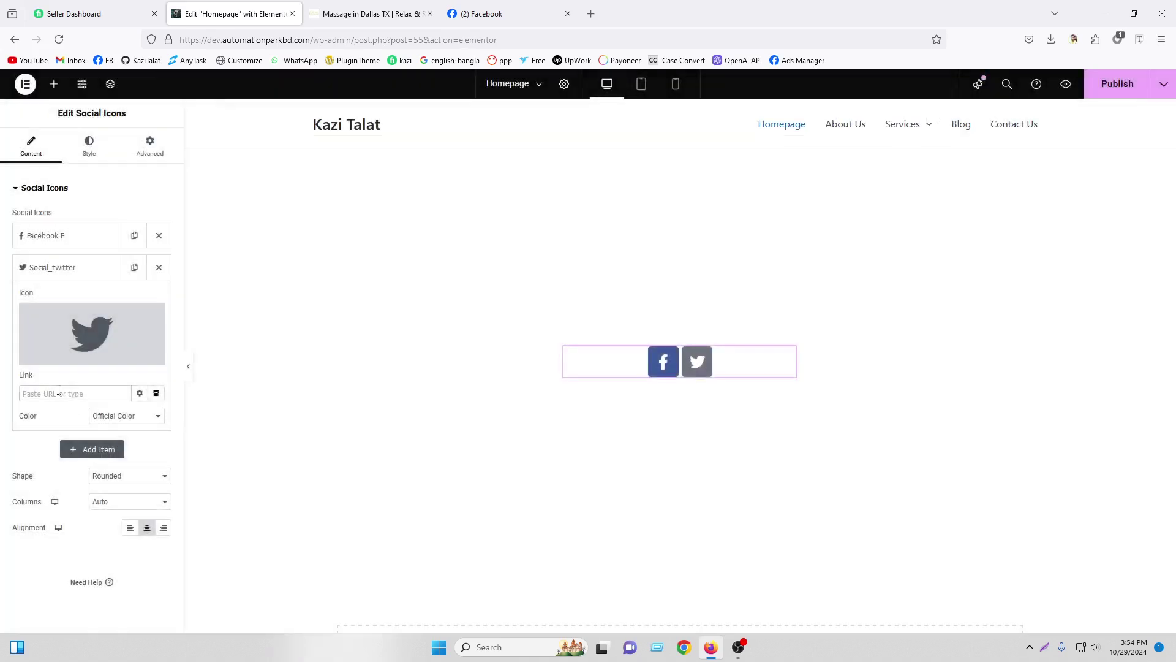
pyautogui.rightClick(59, 392)
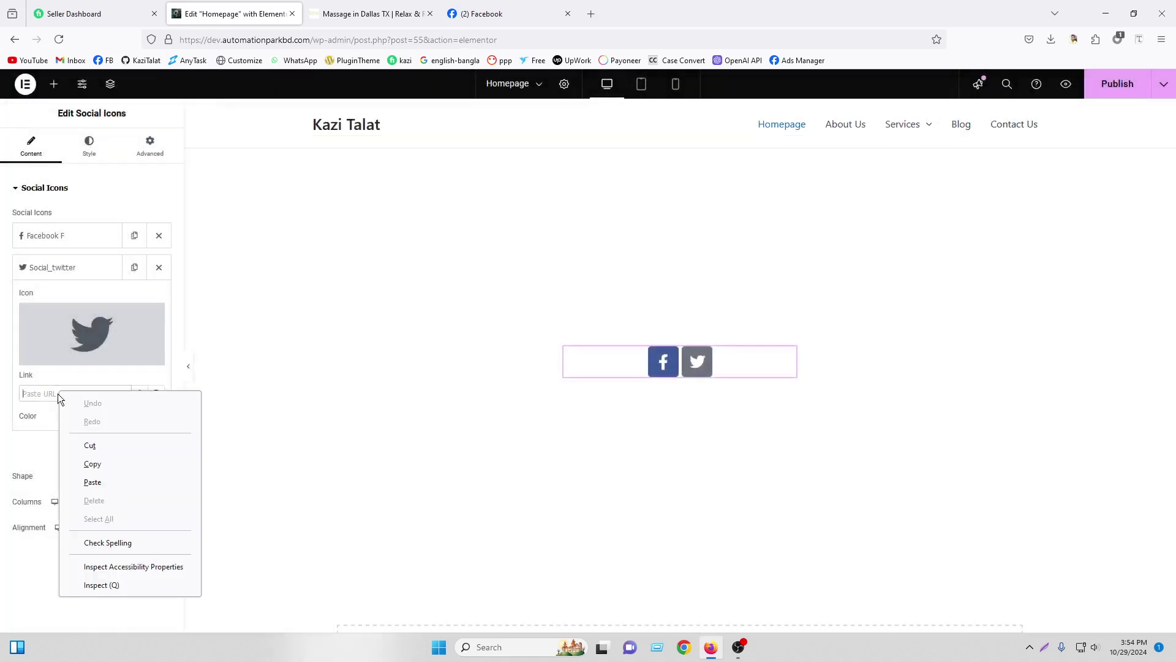
pyautogui.click(62, 272)
# Step: Add a third social item with the Linkedin In icon, found by searching all icons for "link", and collapse the item
pyautogui.click(77, 299)
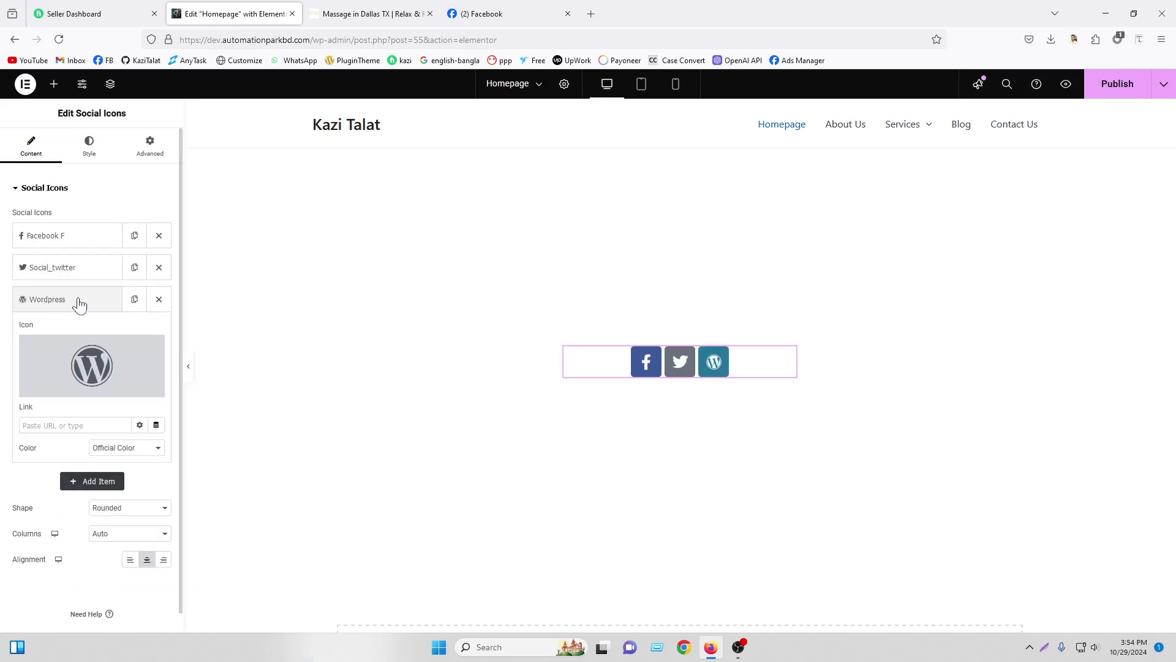
pyautogui.click(77, 346)
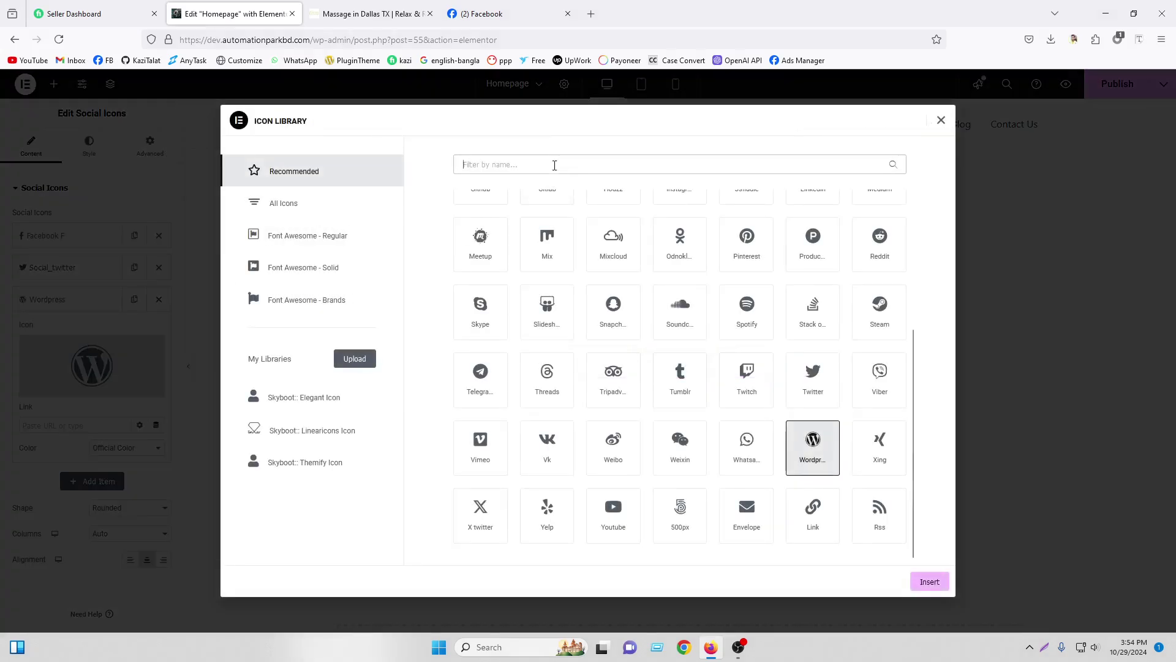
pyautogui.write('link')
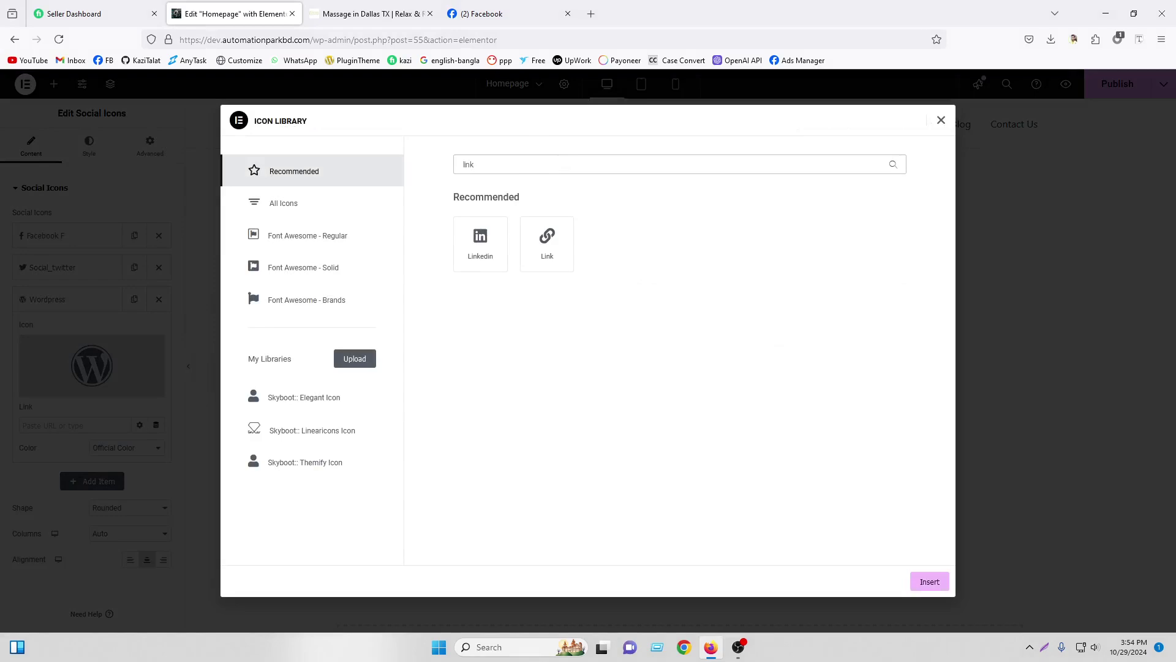
pyautogui.click(300, 207)
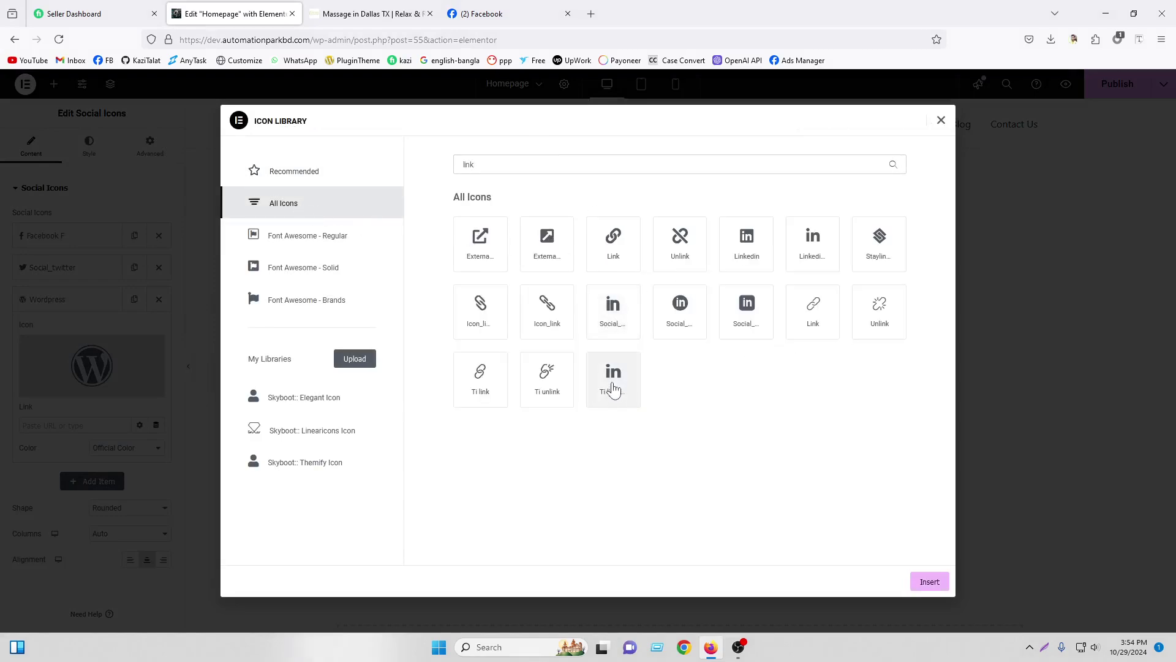
pyautogui.click(818, 246)
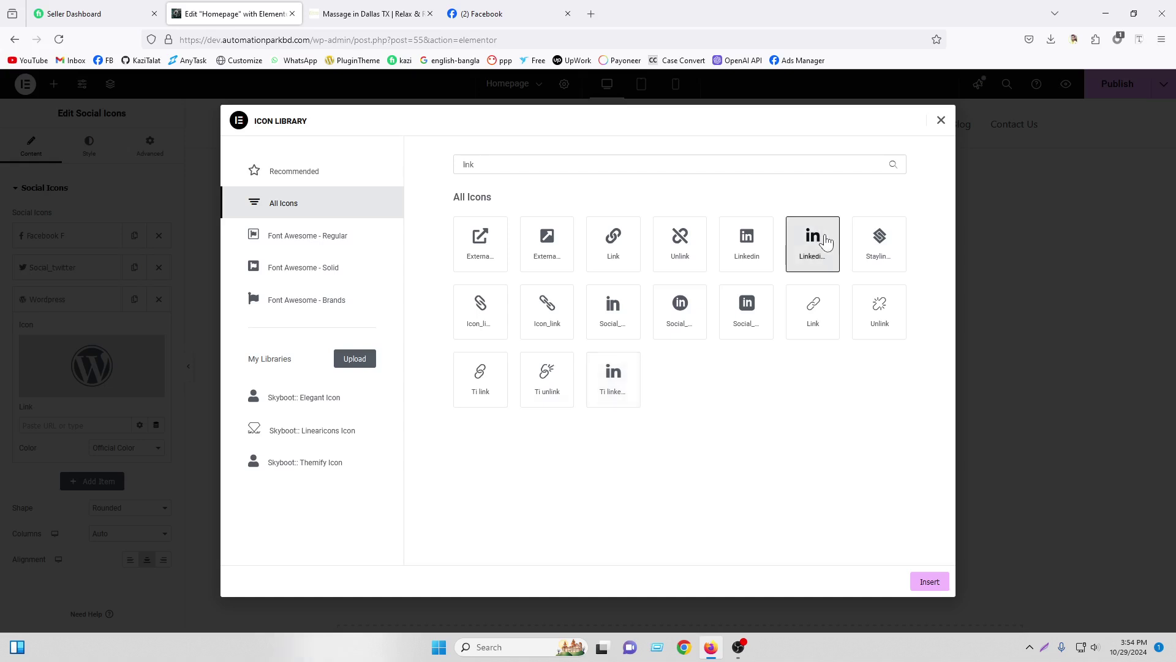
pyautogui.click(928, 581)
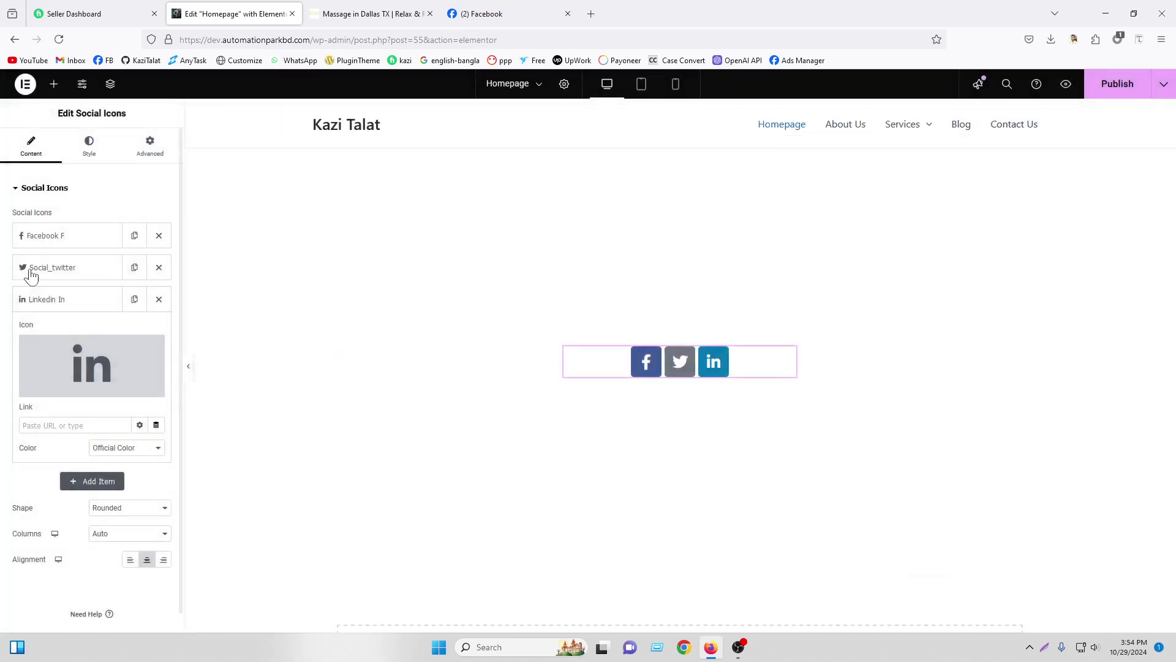
pyautogui.click(66, 306)
# Step: Add a fourth social item with the Social_youtube icon, found by searching all icons for "you", and collapse the item
pyautogui.click(105, 337)
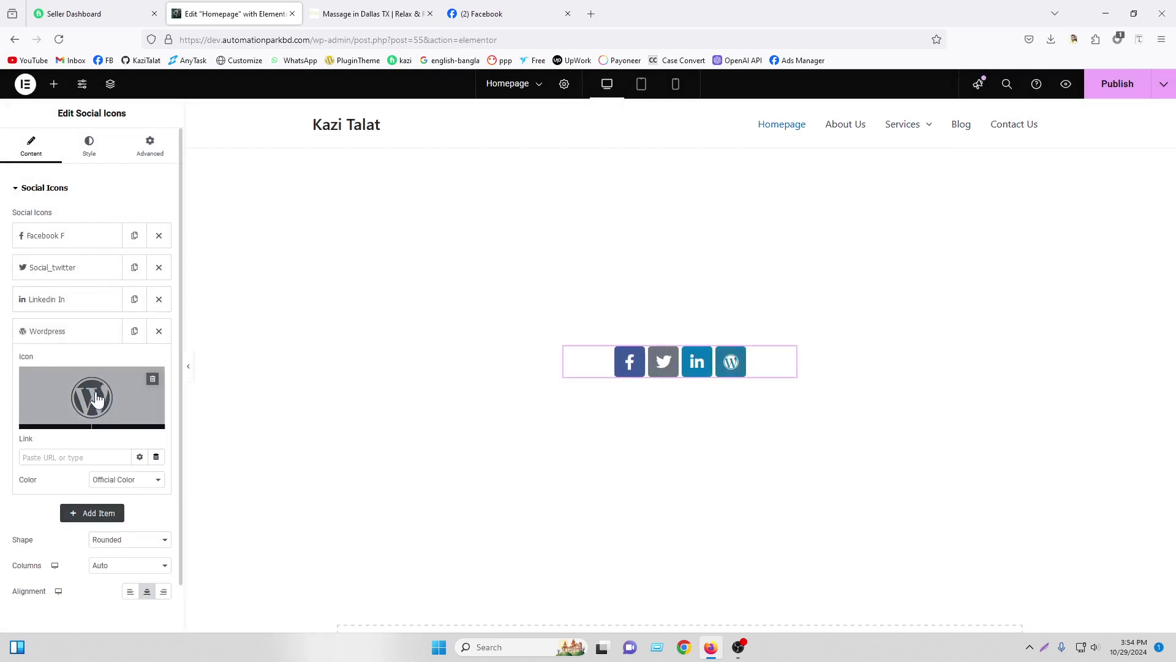
pyautogui.click(92, 397)
pyautogui.click(545, 162)
pyautogui.write('youb')
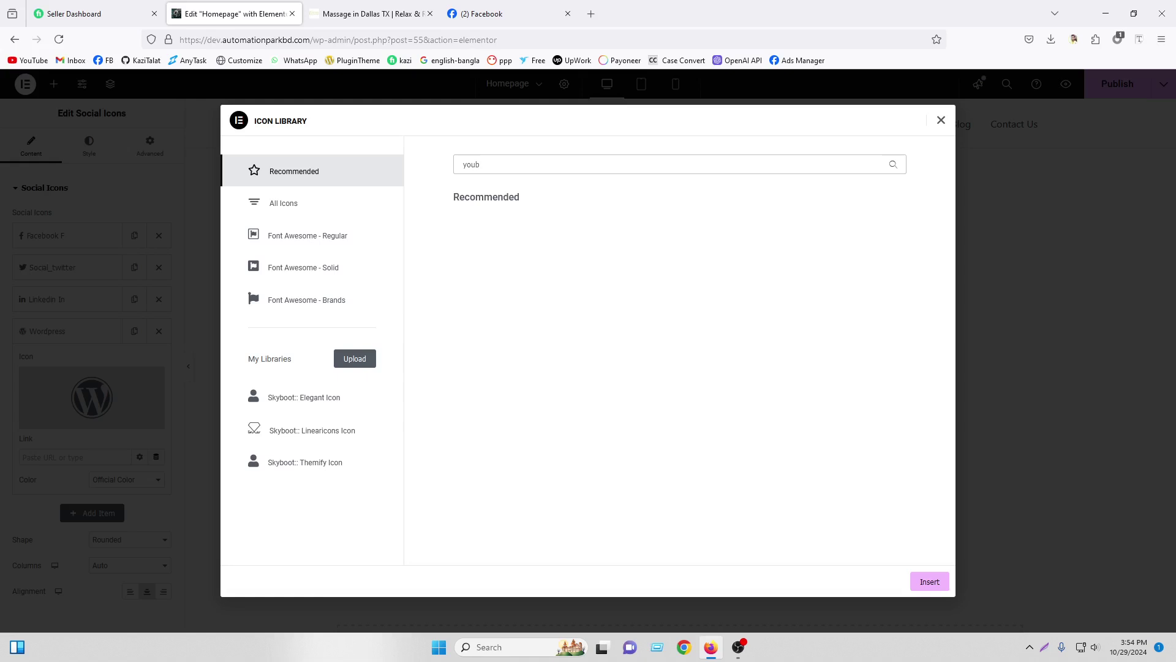
pyautogui.press('BackSpace')
pyautogui.click(331, 211)
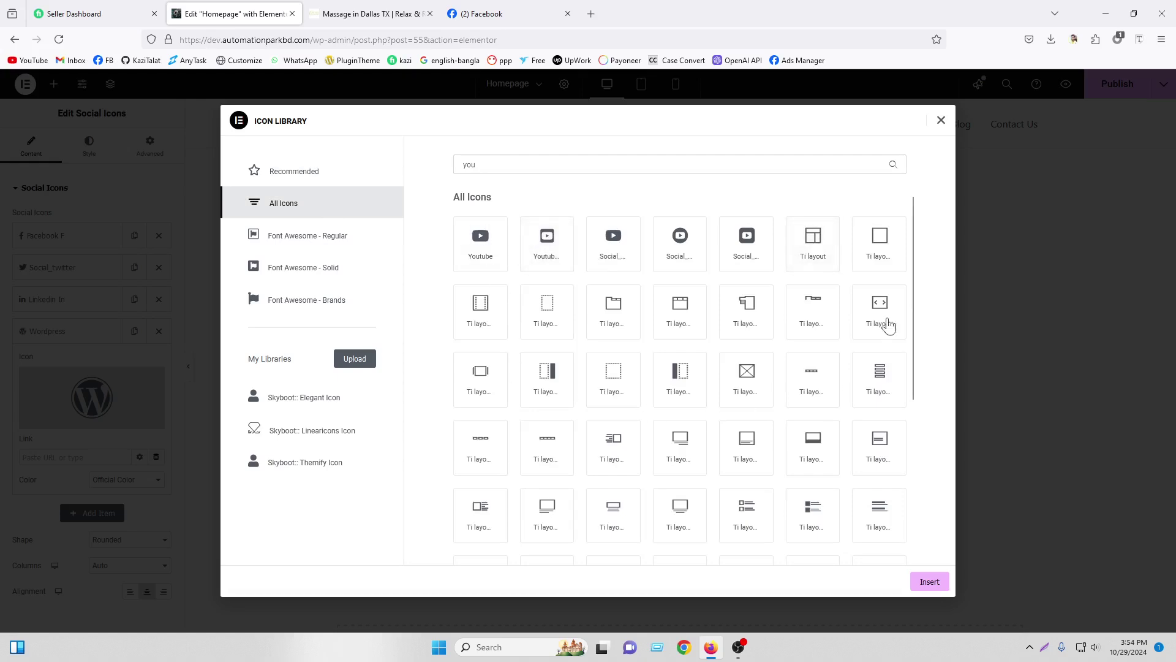
pyautogui.click(745, 242)
pyautogui.click(621, 259)
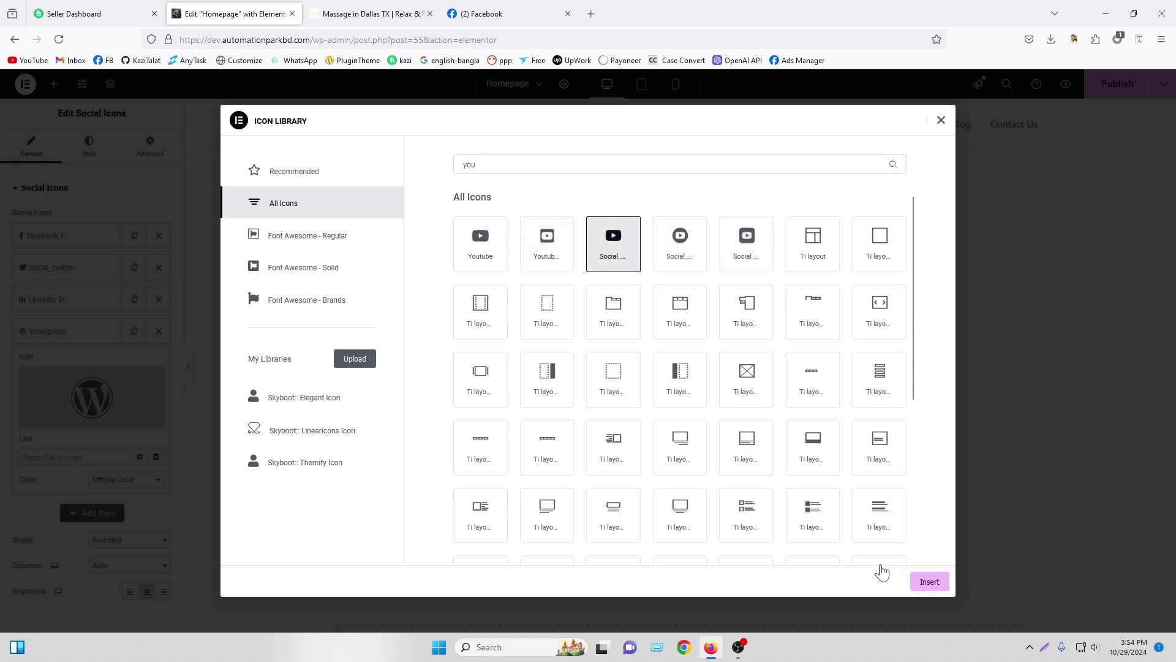
pyautogui.click(926, 580)
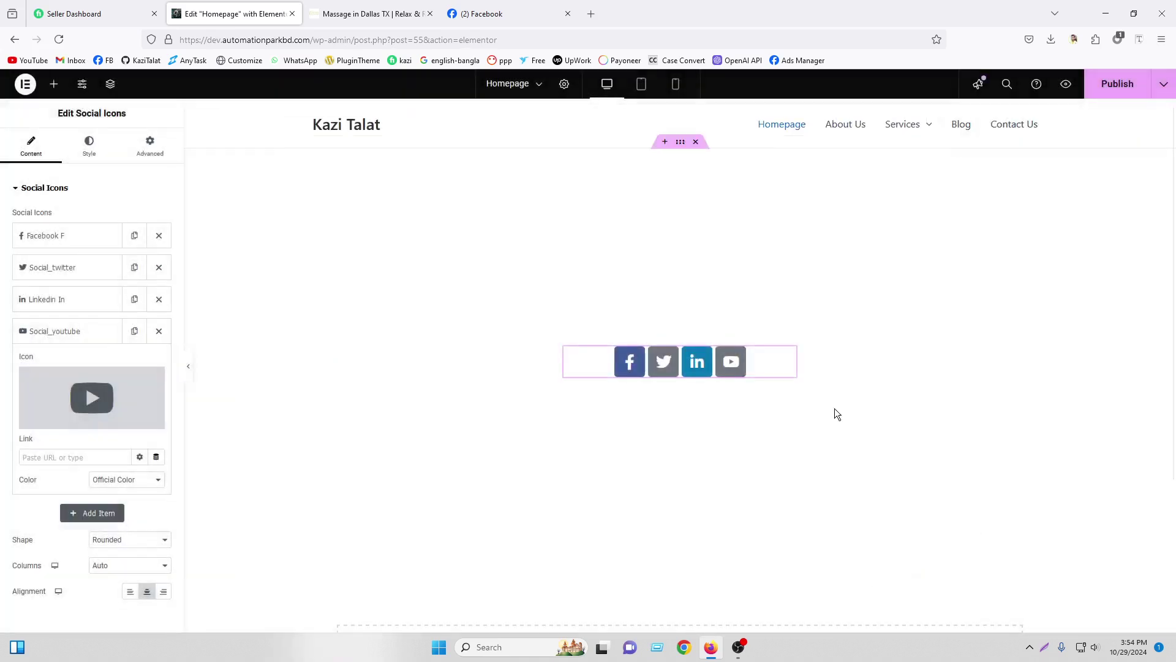
pyautogui.click(81, 334)
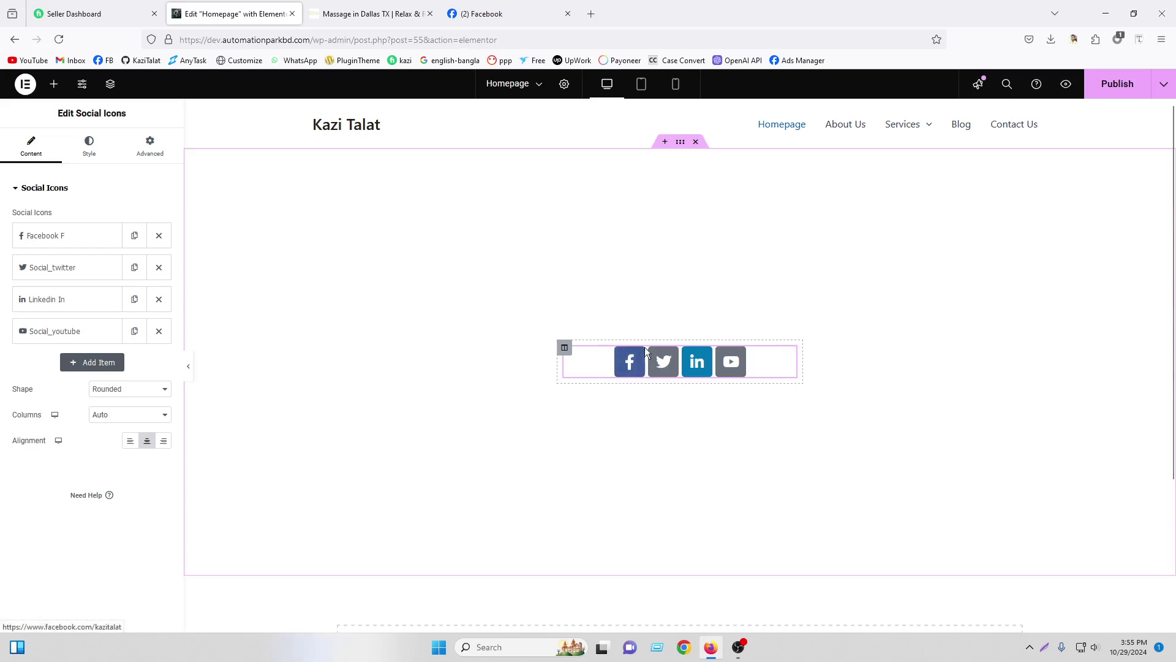
# Step: Try the Square shape for the social icons, and set their shape to Circle
pyautogui.click(127, 390)
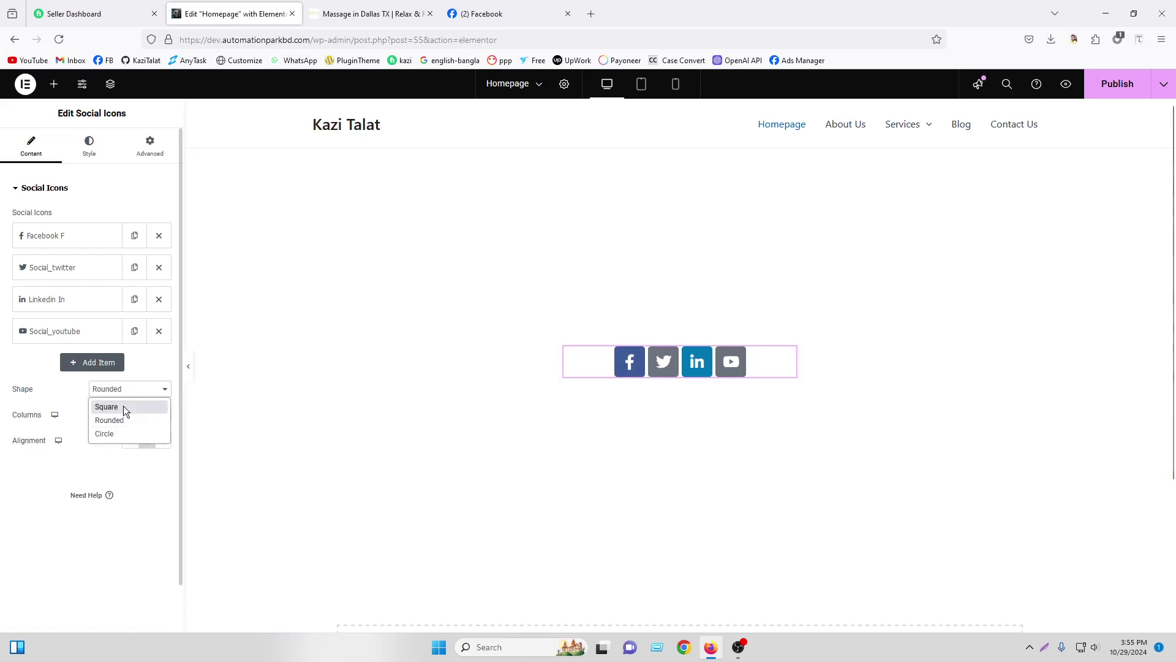
pyautogui.click(123, 406)
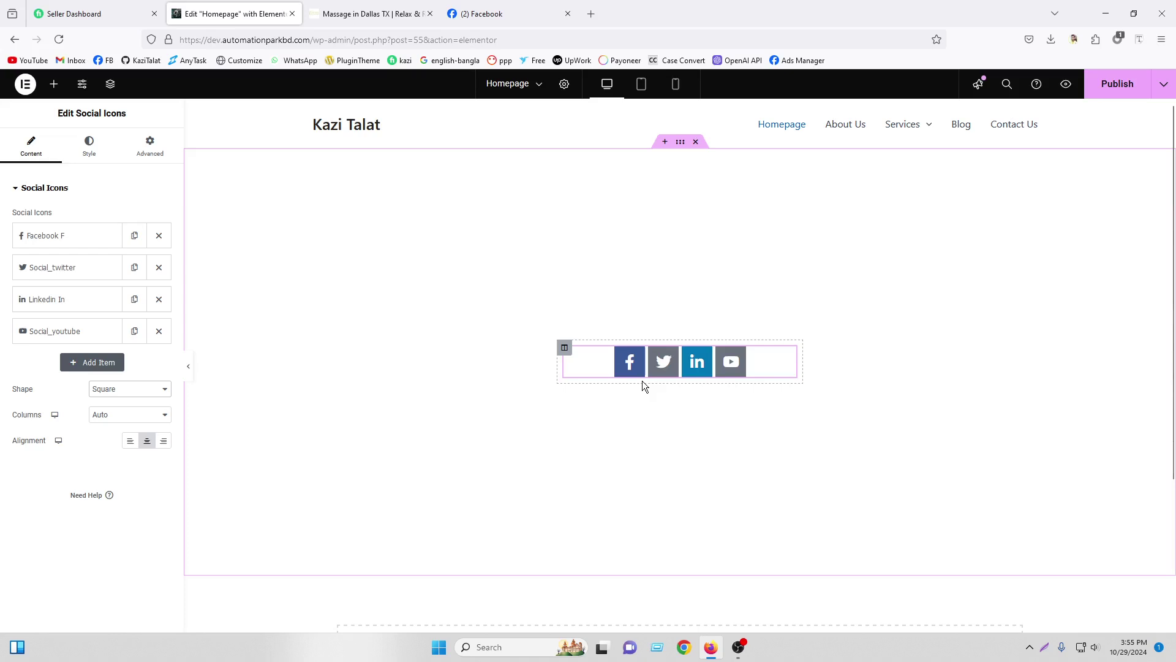
pyautogui.click(123, 391)
pyautogui.click(115, 436)
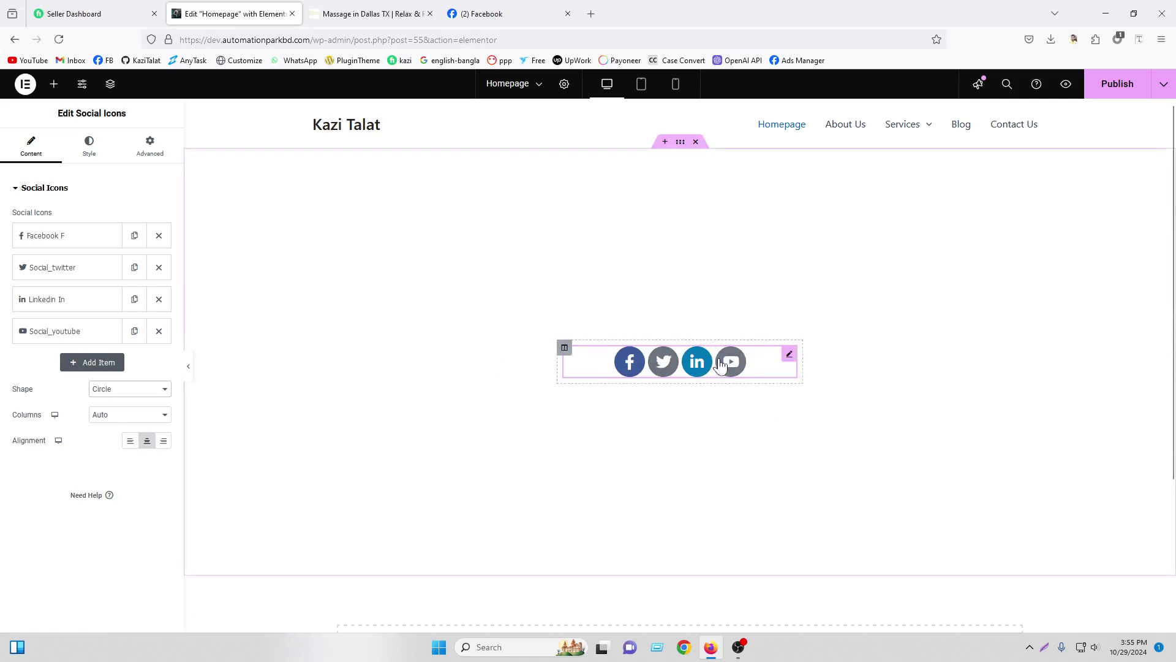
# Step: Try arranging the social icons in 1, 2, 3 and 4 columns, and return the column setting to Auto
pyautogui.click(116, 422)
pyautogui.click(102, 443)
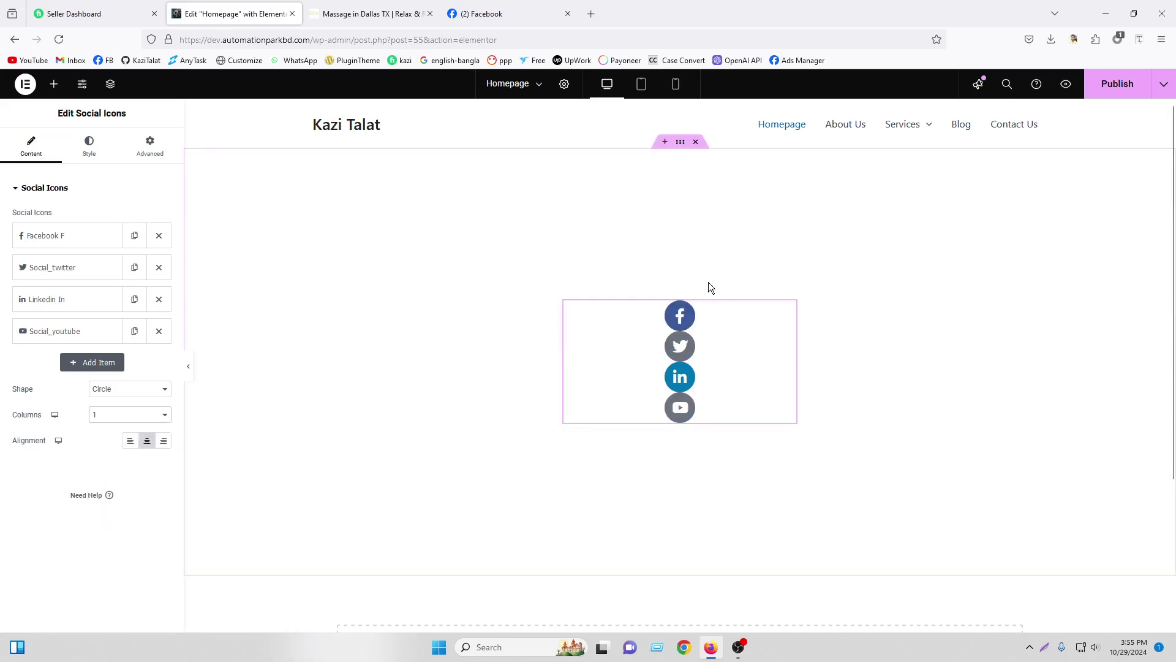
pyautogui.click(132, 414)
pyautogui.click(130, 453)
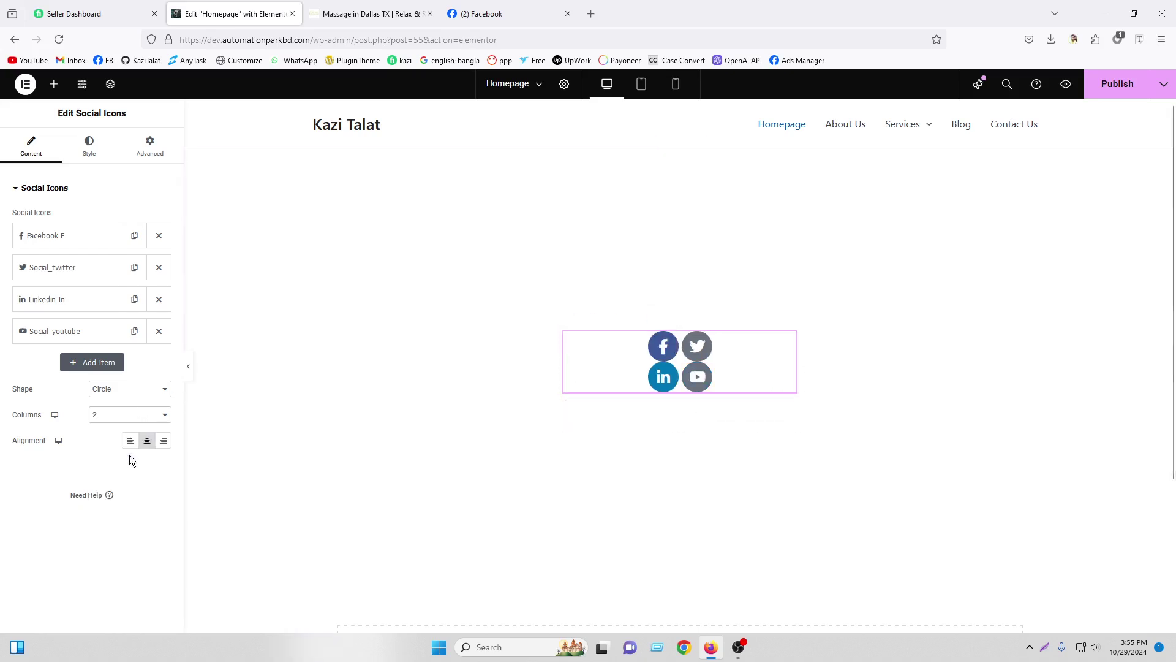
pyautogui.click(114, 415)
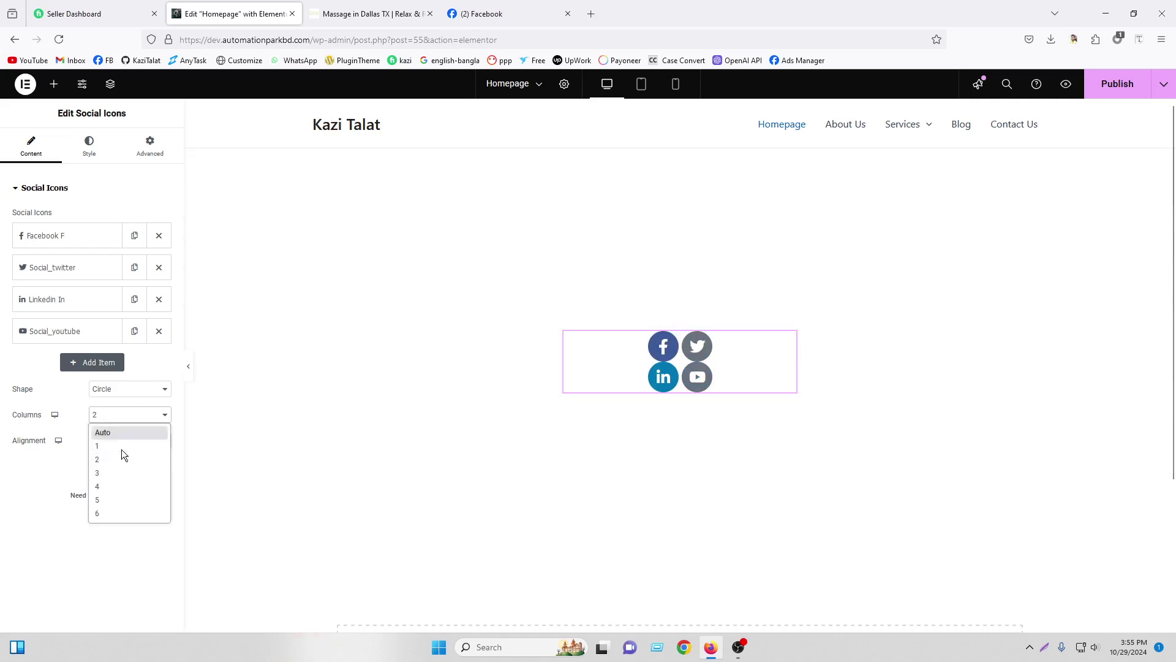
pyautogui.click(121, 456)
pyautogui.click(125, 414)
pyautogui.click(107, 473)
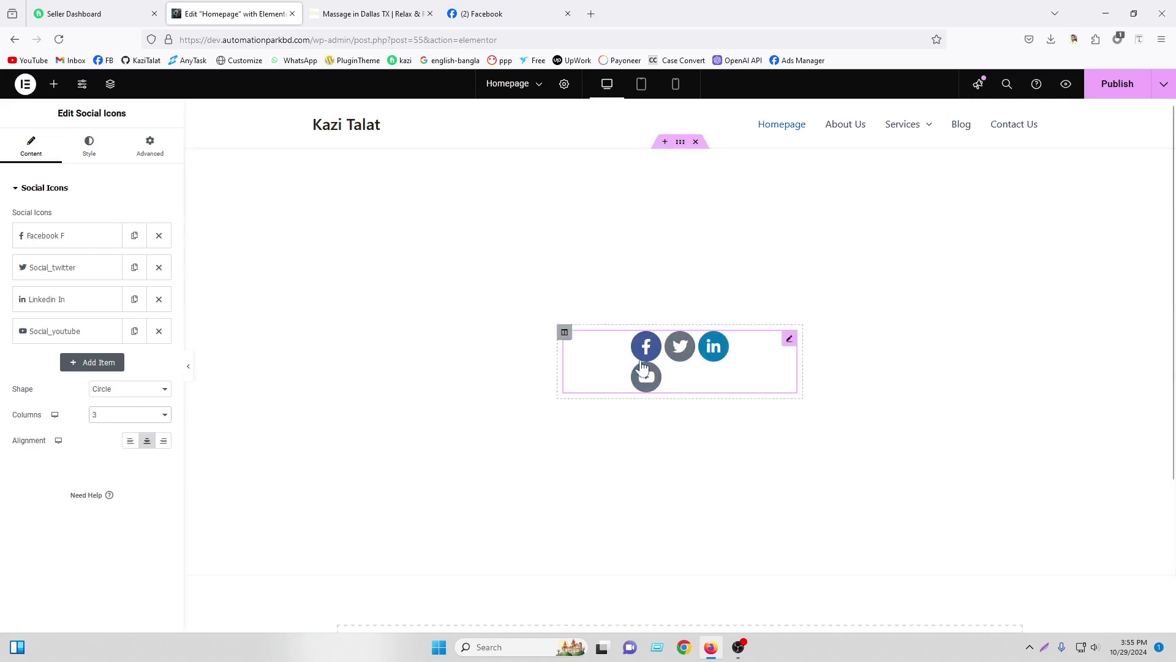
pyautogui.click(125, 414)
pyautogui.click(119, 487)
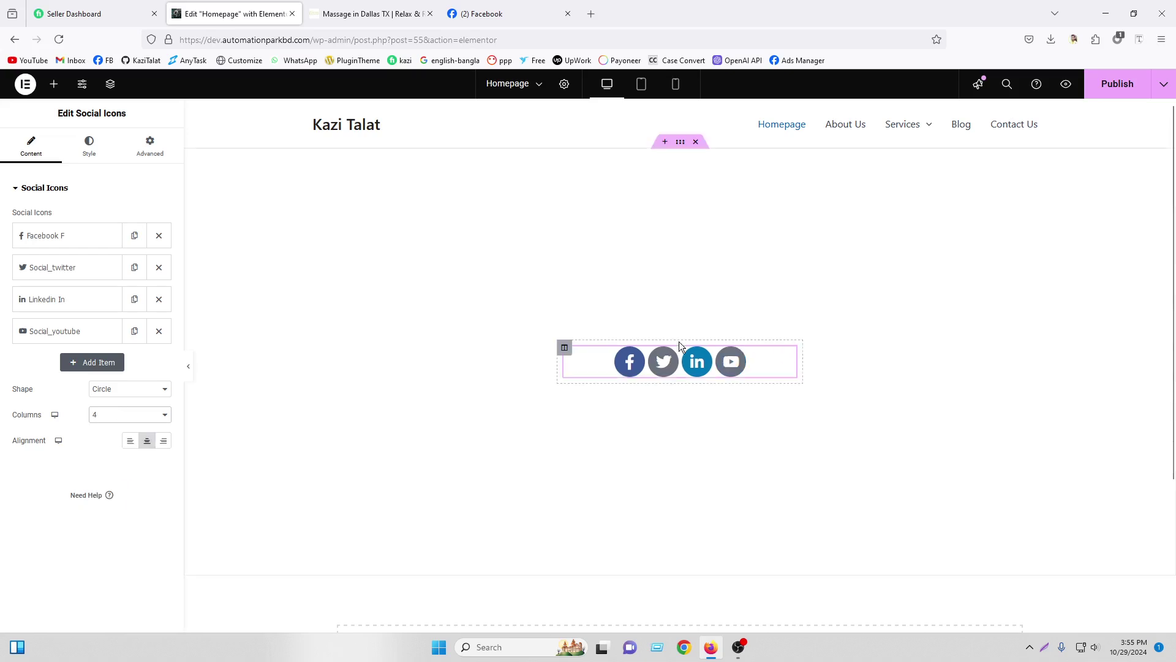
pyautogui.click(115, 417)
pyautogui.click(115, 435)
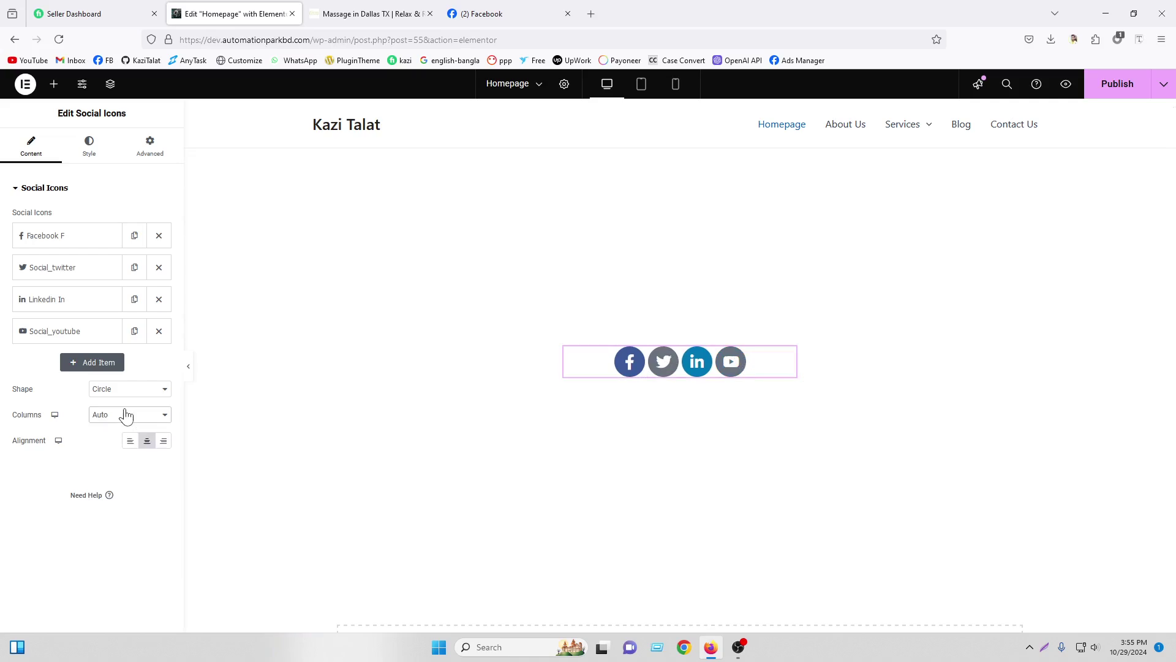
# Step: Try the left and right alignments for the social icons, and return them to centre alignment
pyautogui.click(131, 442)
pyautogui.click(147, 441)
pyautogui.click(159, 442)
pyautogui.click(147, 441)
# Step: Switch the icon colour to Custom, with secondary colour #FFFFFF and the blue global colour as primary
pyautogui.click(92, 143)
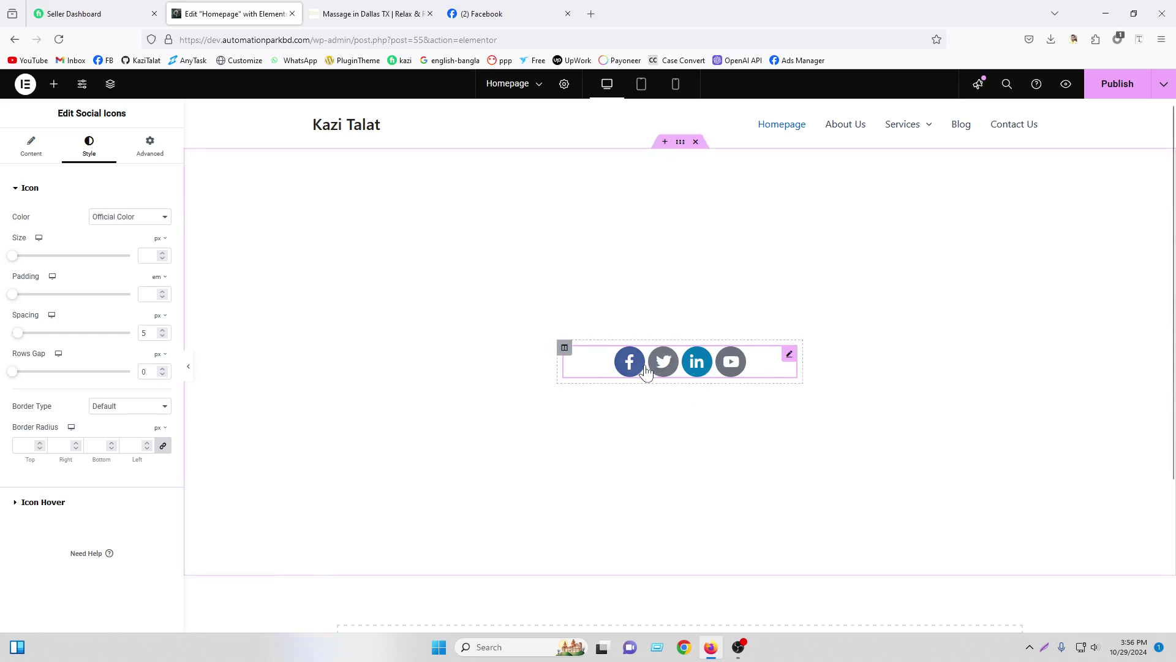
pyautogui.click(134, 218)
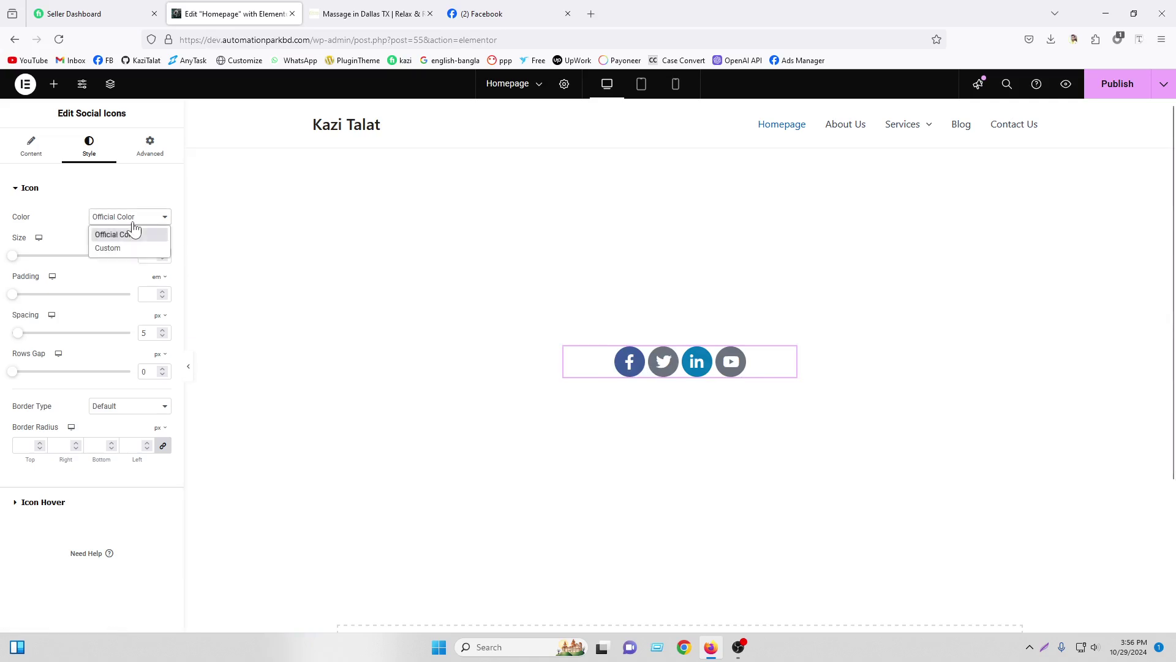
pyautogui.click(126, 249)
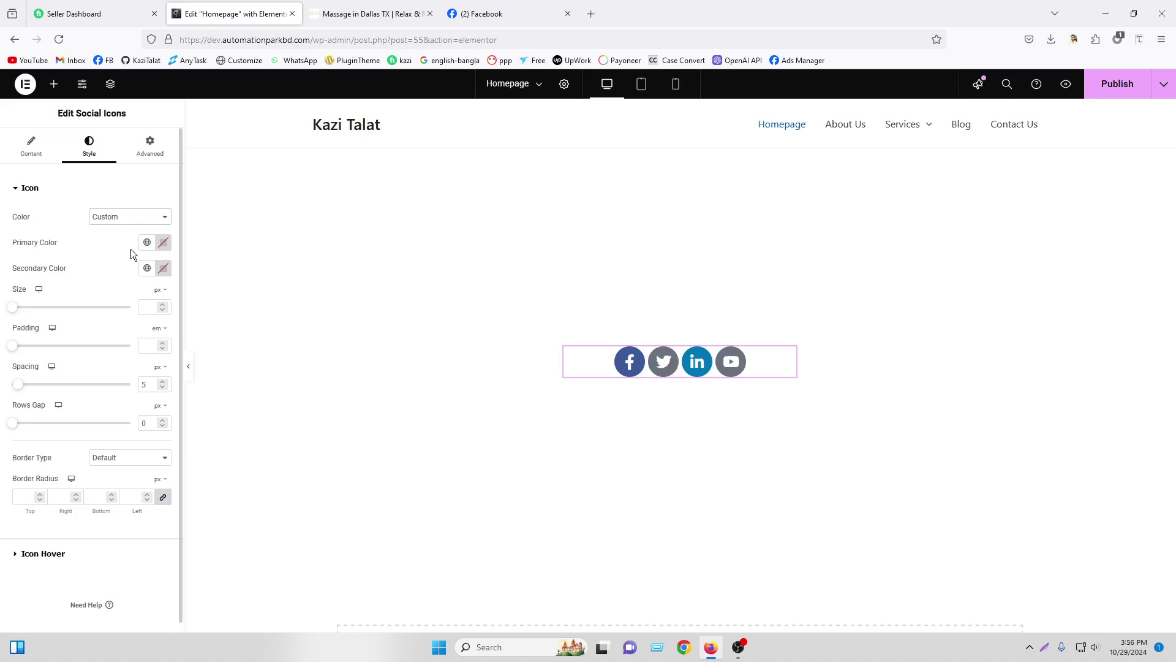
pyautogui.click(163, 267)
pyautogui.click(112, 364)
pyautogui.moveTo(112, 363); pyautogui.dragTo(65, 305)
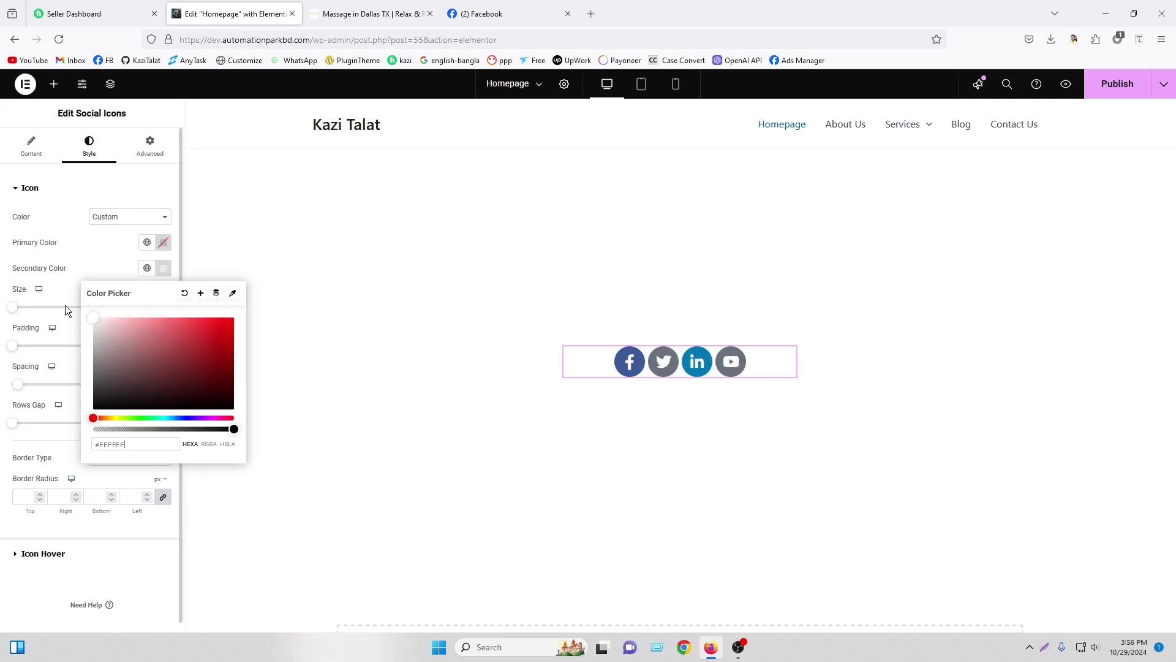
pyautogui.click(146, 242)
pyautogui.click(64, 422)
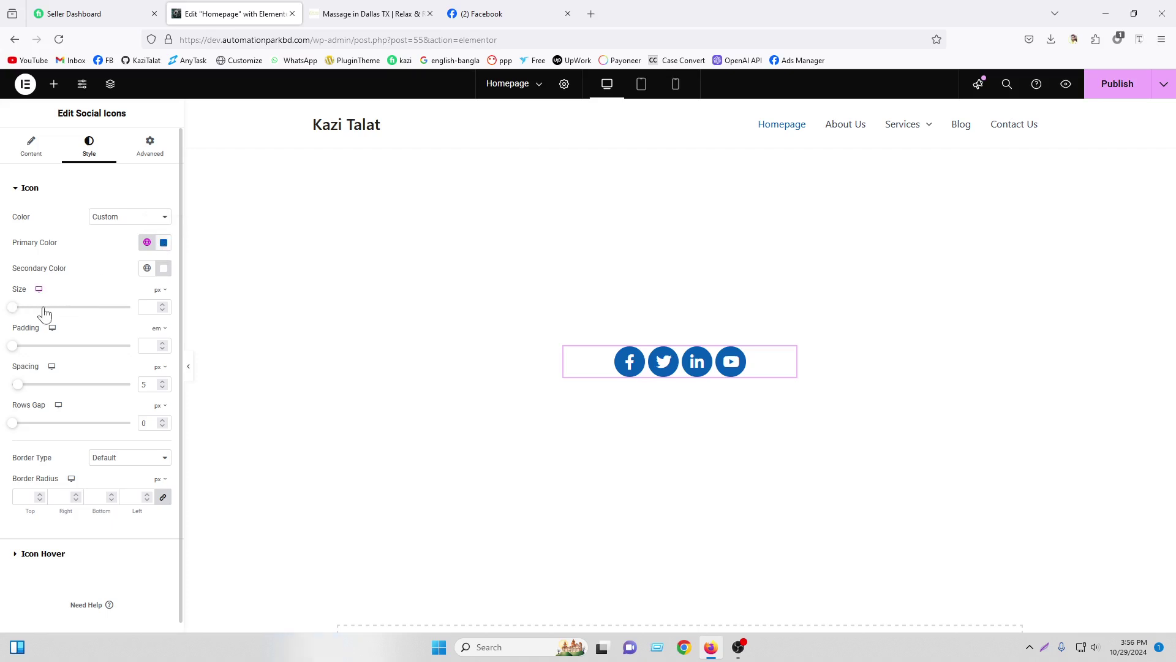
# Step: Set the social icons' size to 20 px and their padding to 0.5 em
pyautogui.click(145, 308)
pyautogui.write('20')
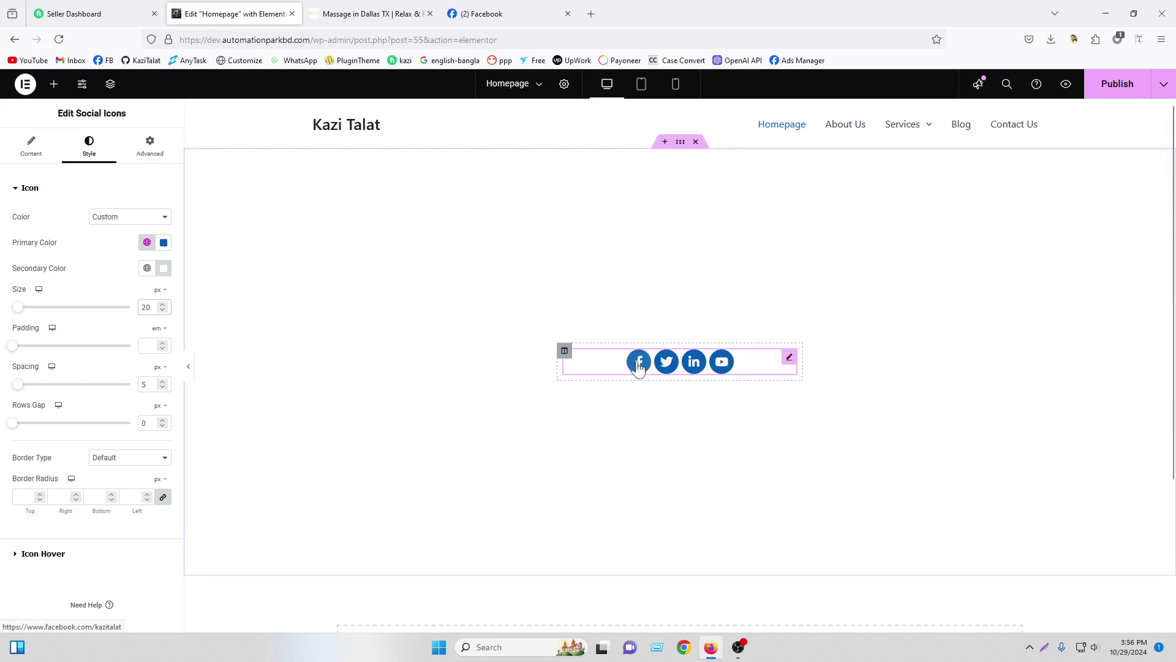
pyautogui.click(152, 347)
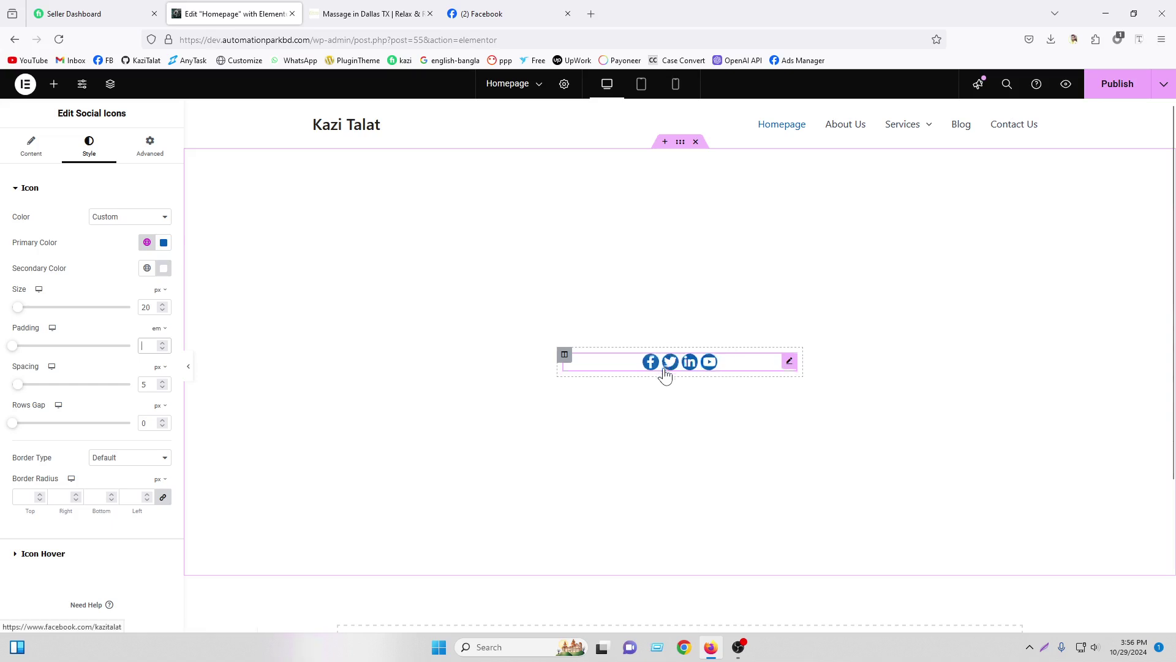
pyautogui.write('0.6')
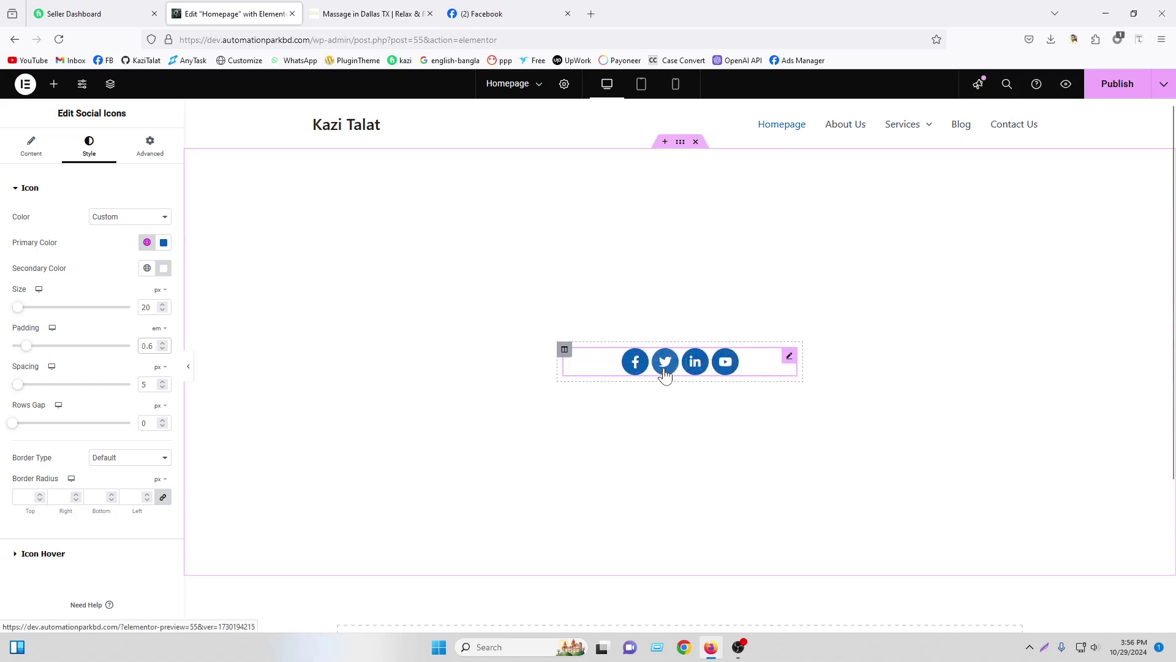
pyautogui.press('Up')
pyautogui.press('Down')
pyautogui.press('Down')
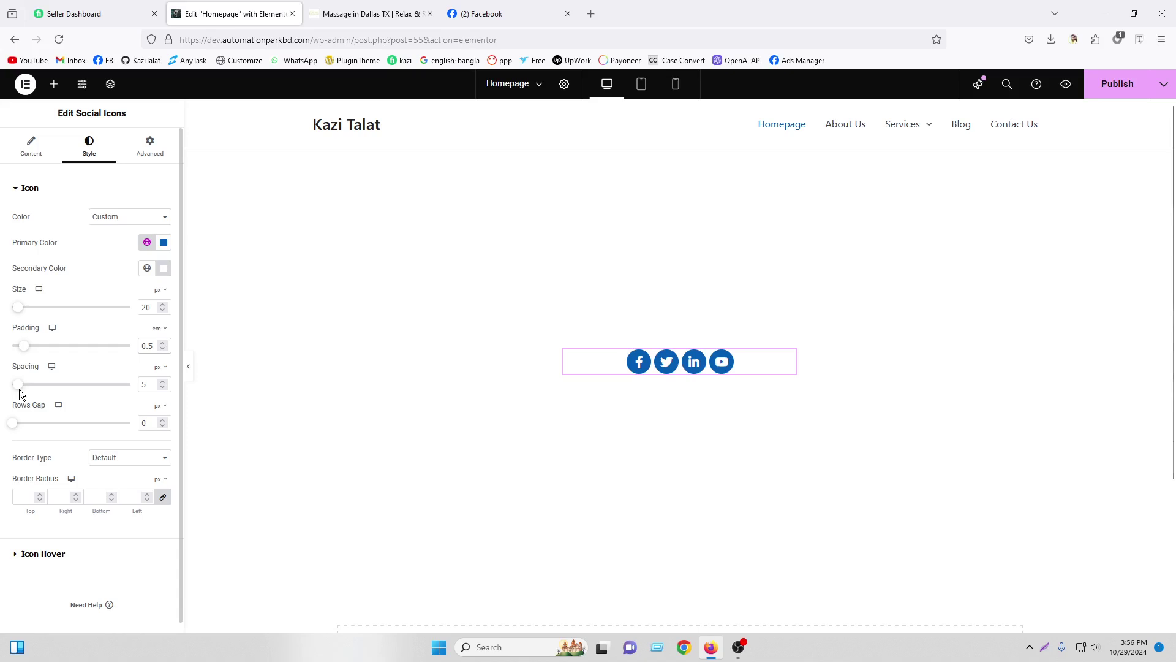
# Step: Set the spacing between the social icons to 10 px, and try the rows gap, returning it to 0
pyautogui.click(147, 384)
pyautogui.press('Up')
pyautogui.press('Up')
pyautogui.press('Up')
pyautogui.press('Up')
pyautogui.press('Up')
pyautogui.press('Up')
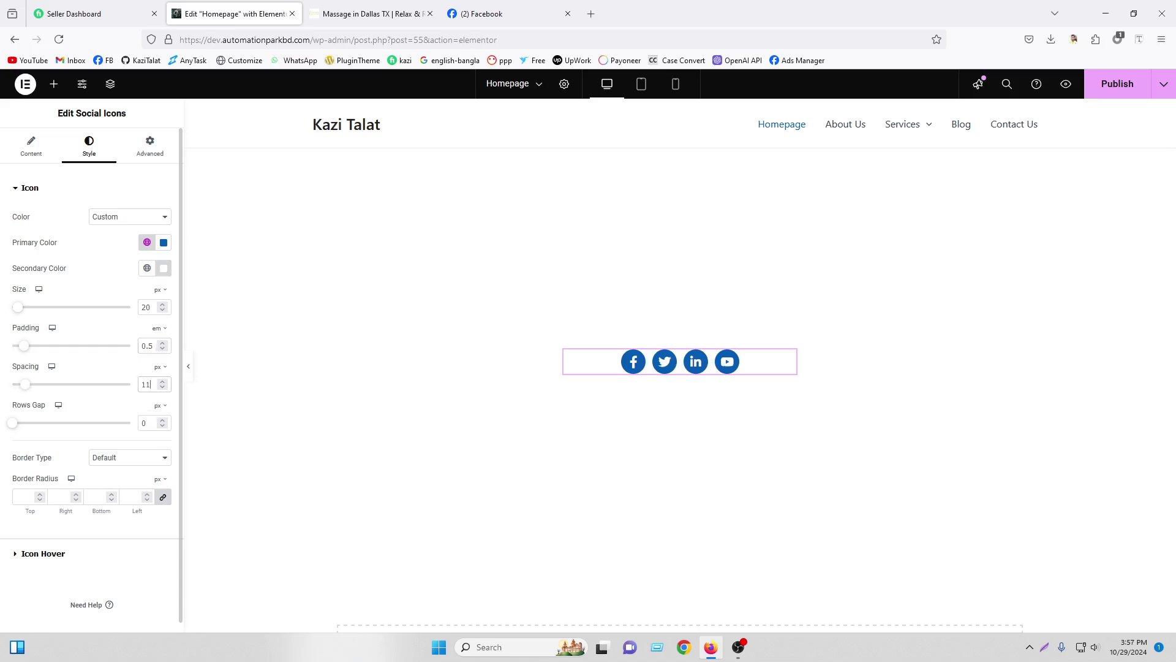
pyautogui.press('Down')
pyautogui.moveTo(24, 423); pyautogui.dragTo(12, 426)
# Step: Arrange the circular social icons in 2 columns
pyautogui.click(31, 146)
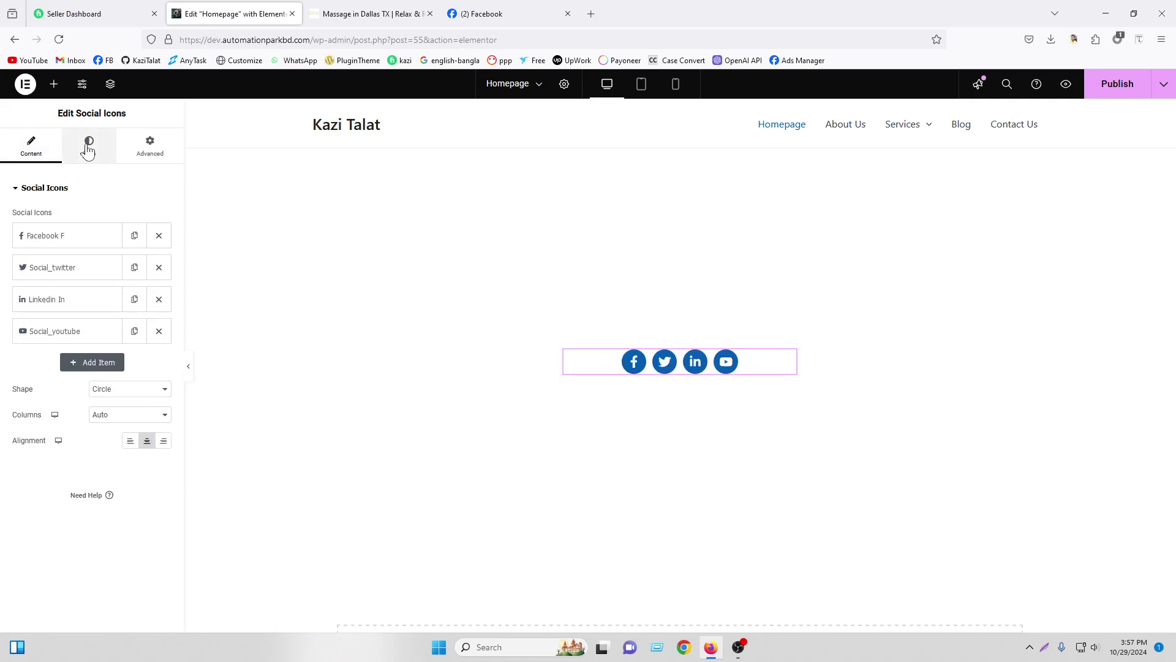
pyautogui.click(123, 417)
pyautogui.click(122, 443)
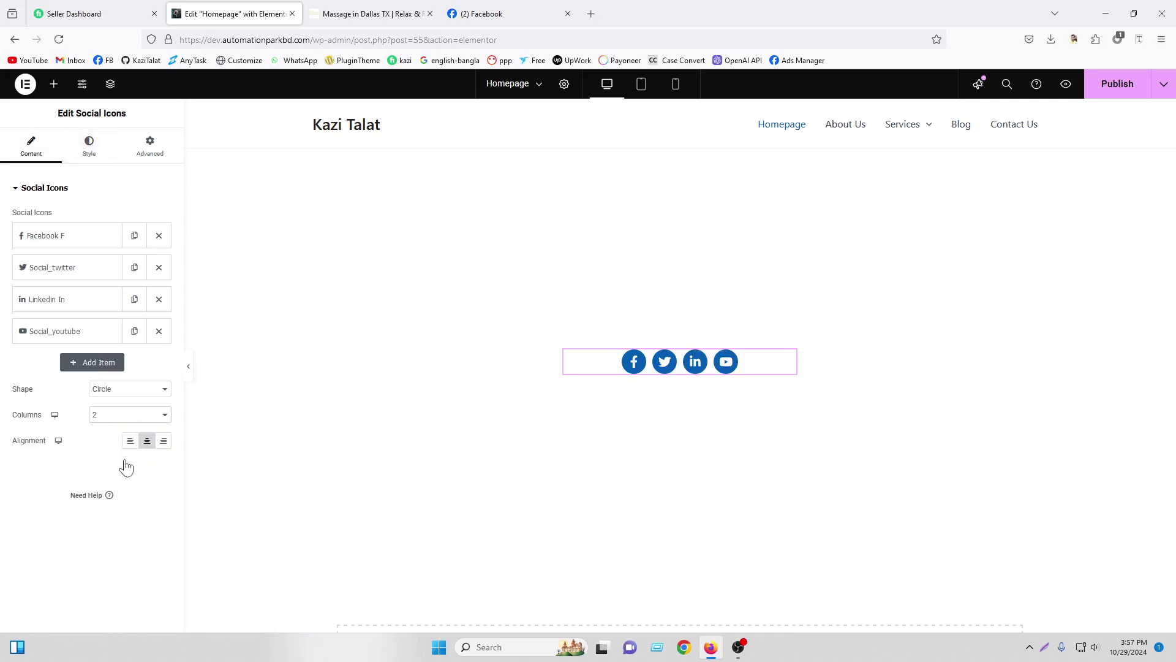
# Step: Set the rows gap of the two-column social icons to 18 px
pyautogui.click(90, 149)
pyautogui.moveTo(14, 428)
pyautogui.mouseDown()
pyautogui.moveTo(47, 432)
pyautogui.moveTo(31, 431)
pyautogui.mouseUp()
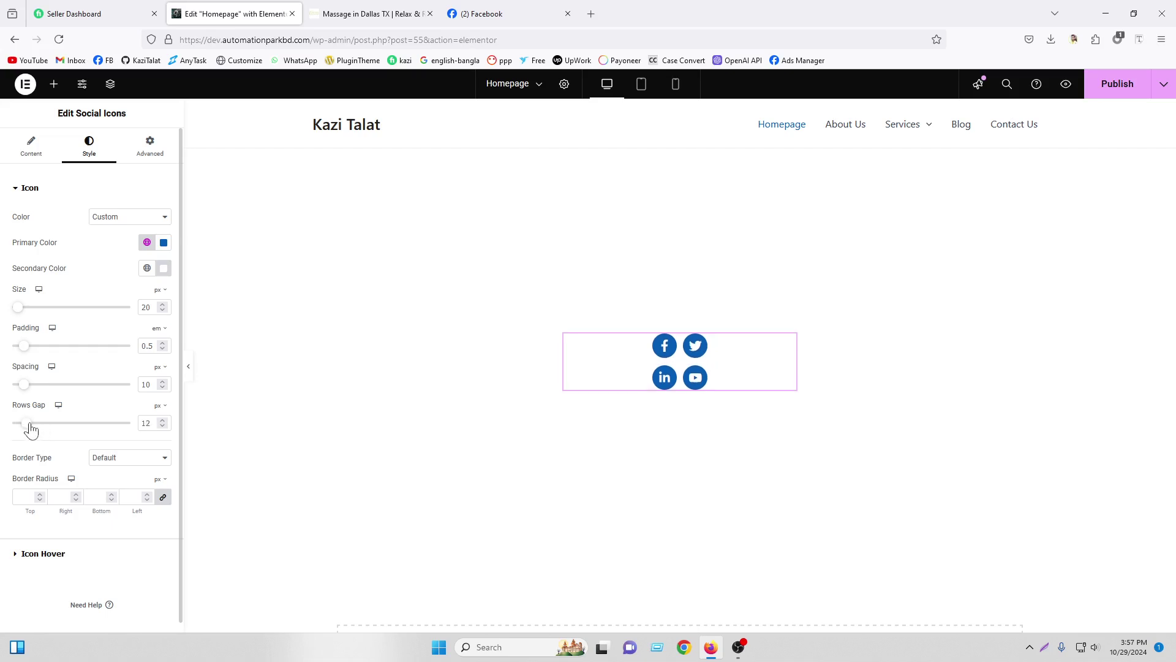
pyautogui.moveTo(31, 430)
pyautogui.mouseDown()
pyautogui.moveTo(92, 425)
pyautogui.moveTo(45, 425)
pyautogui.mouseUp()
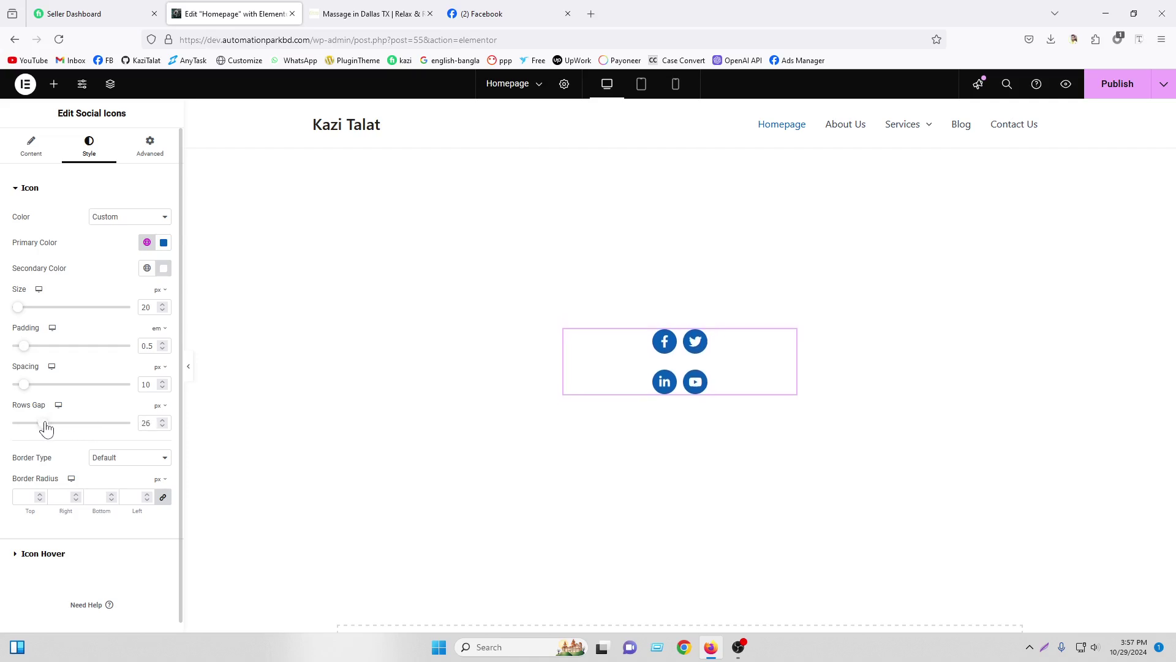
pyautogui.click(31, 153)
pyautogui.click(87, 153)
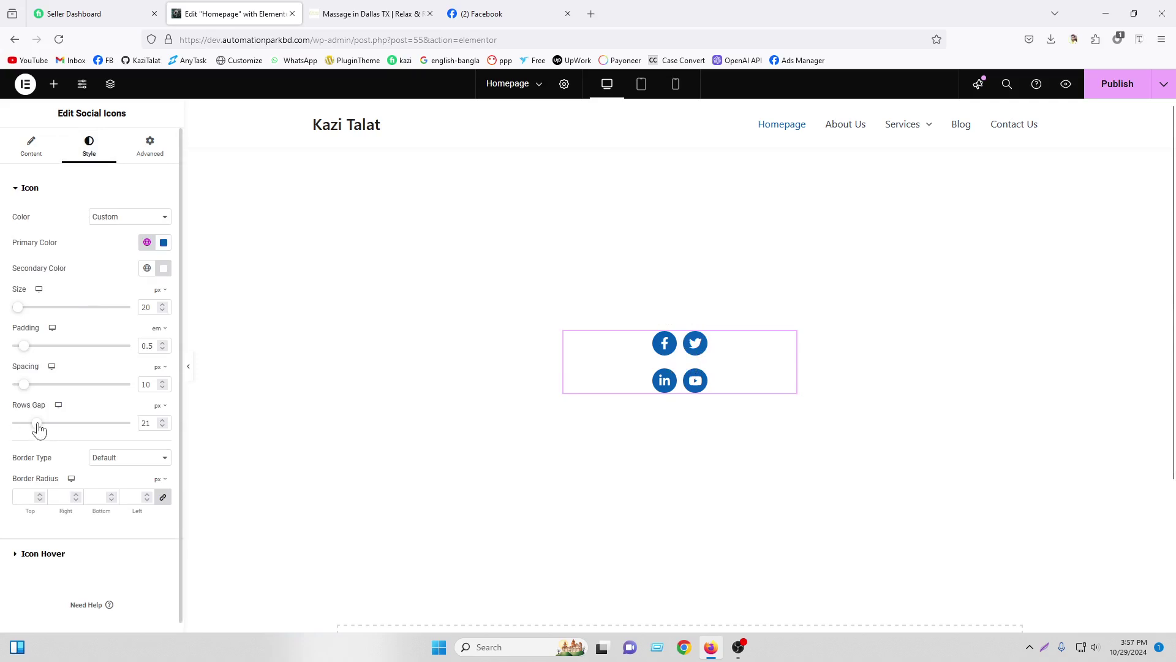
pyautogui.moveTo(38, 428); pyautogui.dragTo(35, 428)
# Step: Set the social icons' column count to Auto
pyautogui.click(28, 154)
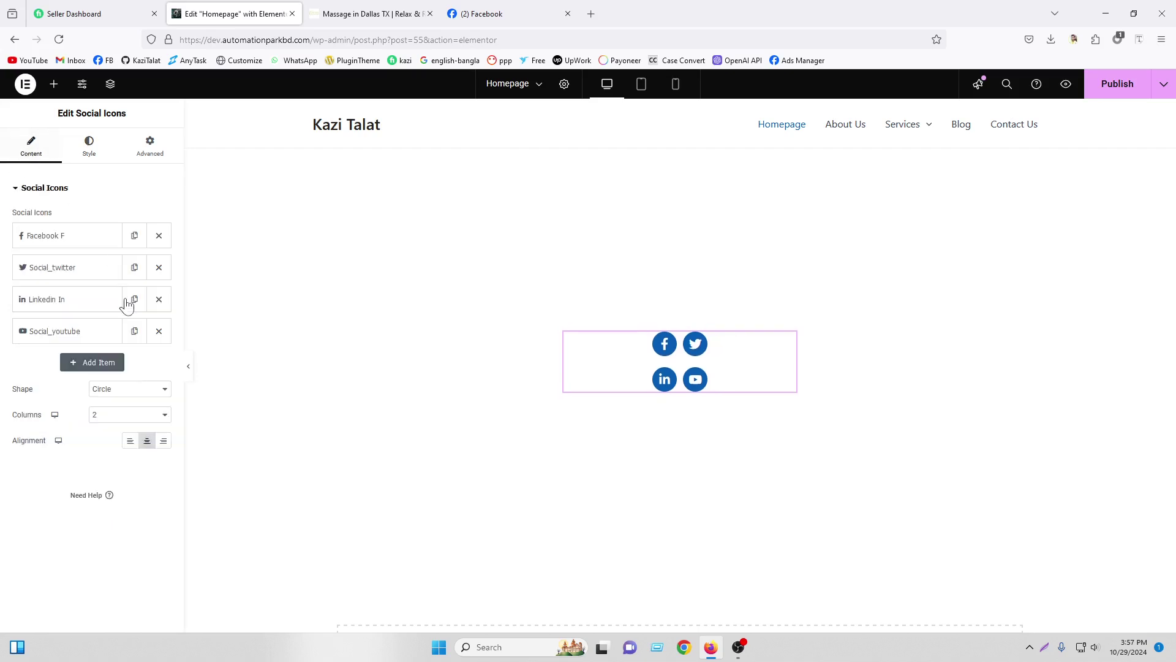
pyautogui.click(119, 415)
pyautogui.click(111, 431)
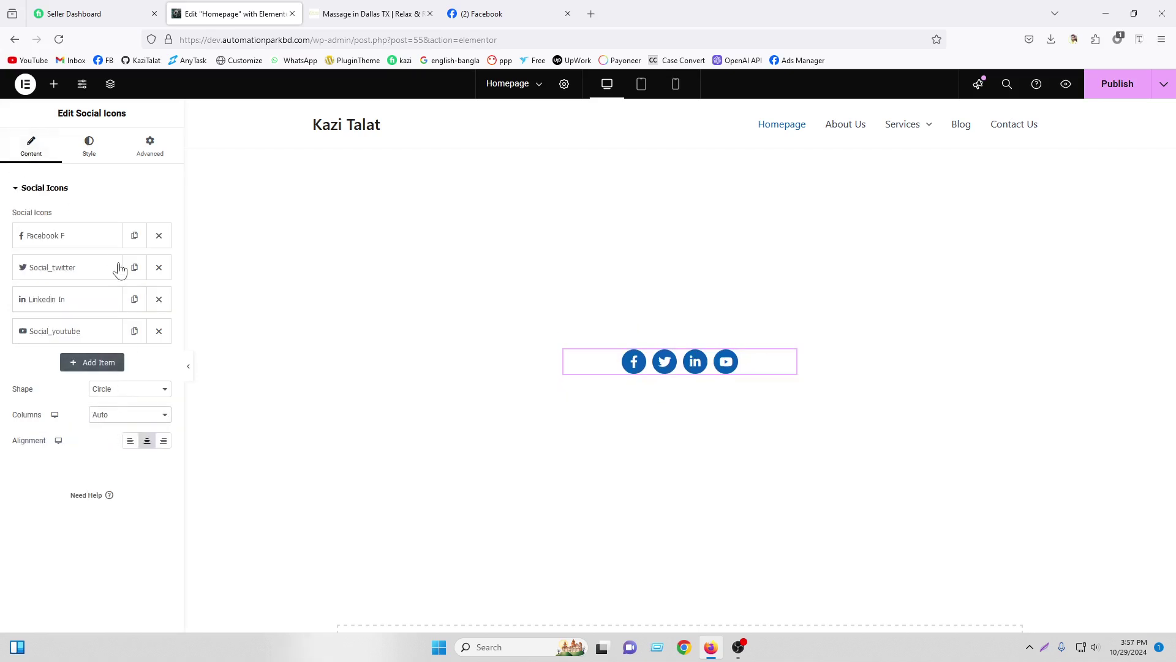
# Step: Try a solid, 2 px wide border in black (#000000) on the social icons
pyautogui.click(93, 150)
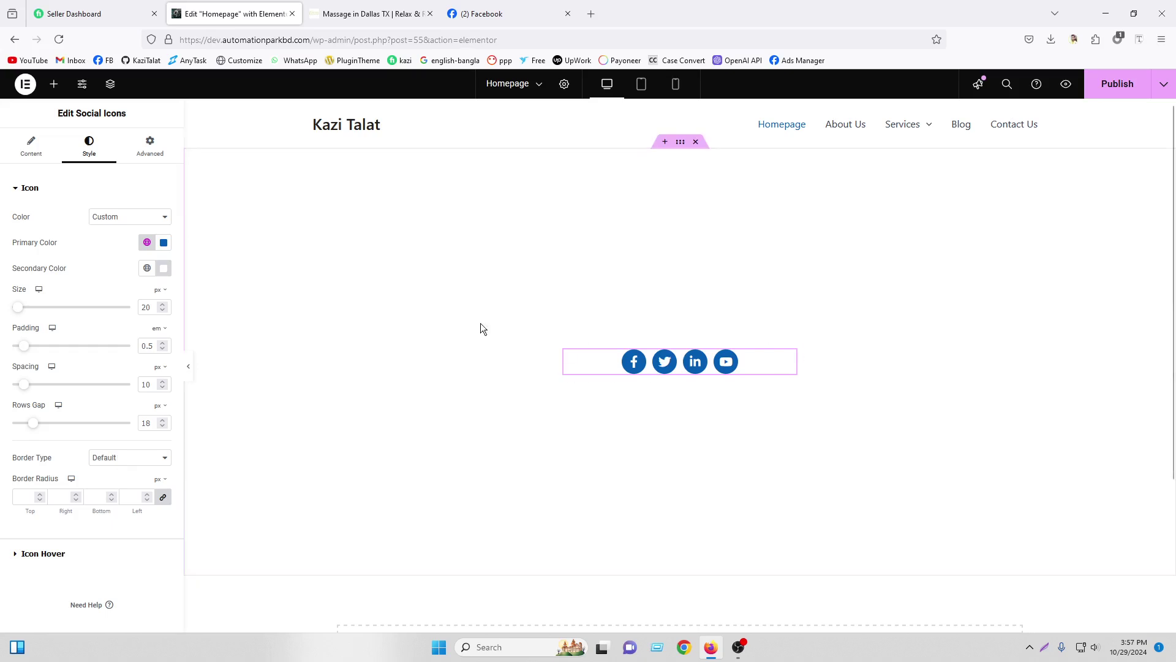
pyautogui.click(95, 458)
pyautogui.click(104, 502)
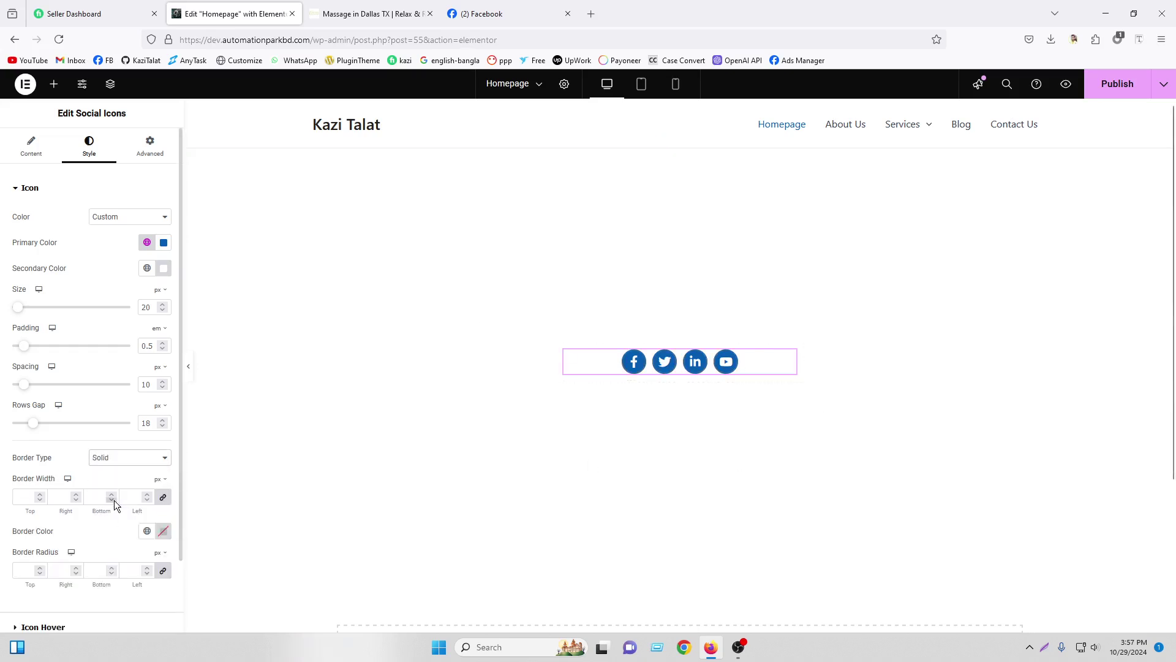
pyautogui.click(20, 497)
pyautogui.write('2')
pyautogui.click(163, 530)
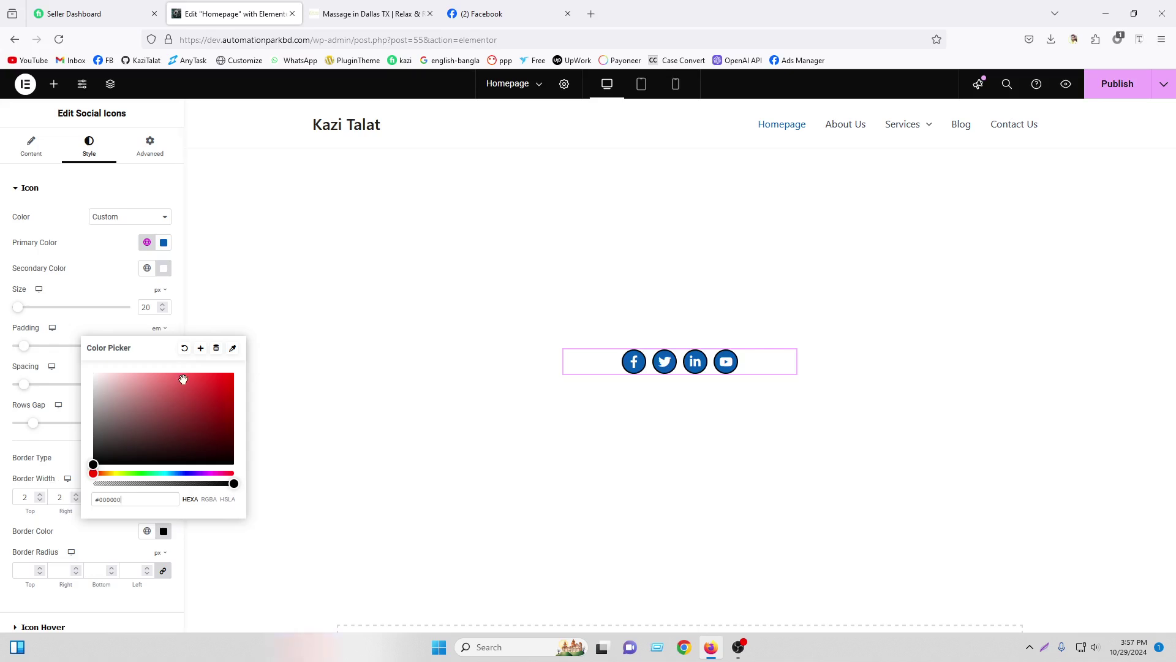
# Step: Reset the icons' border color and return the border type to Default
pyautogui.click(184, 347)
pyautogui.click(122, 457)
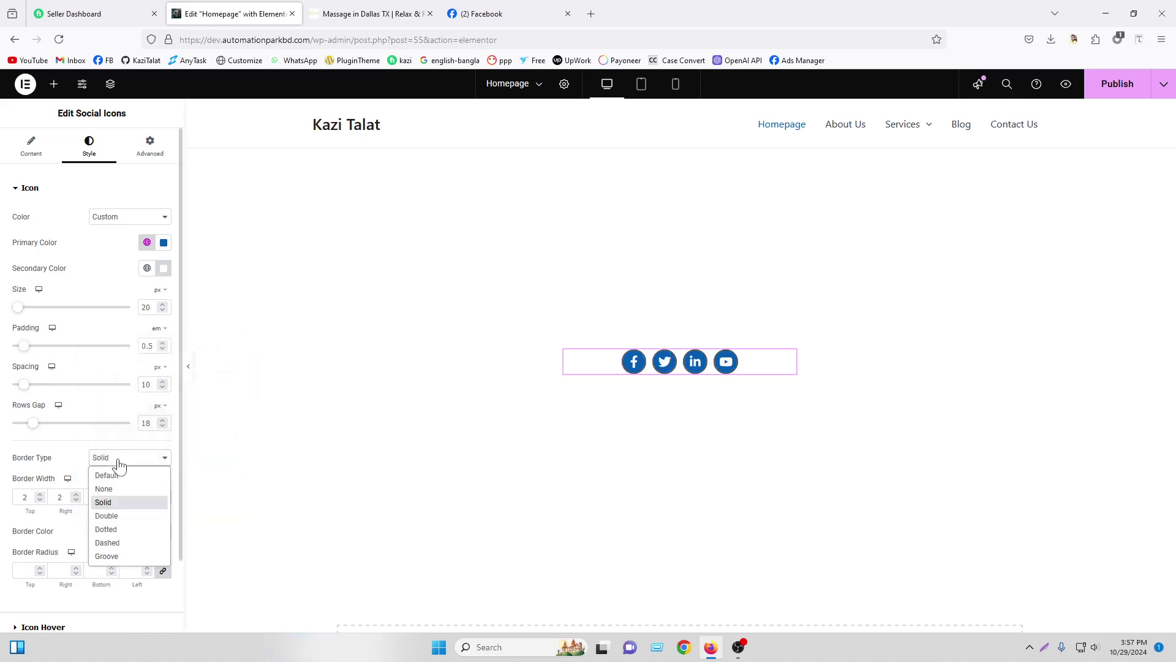
pyautogui.click(115, 476)
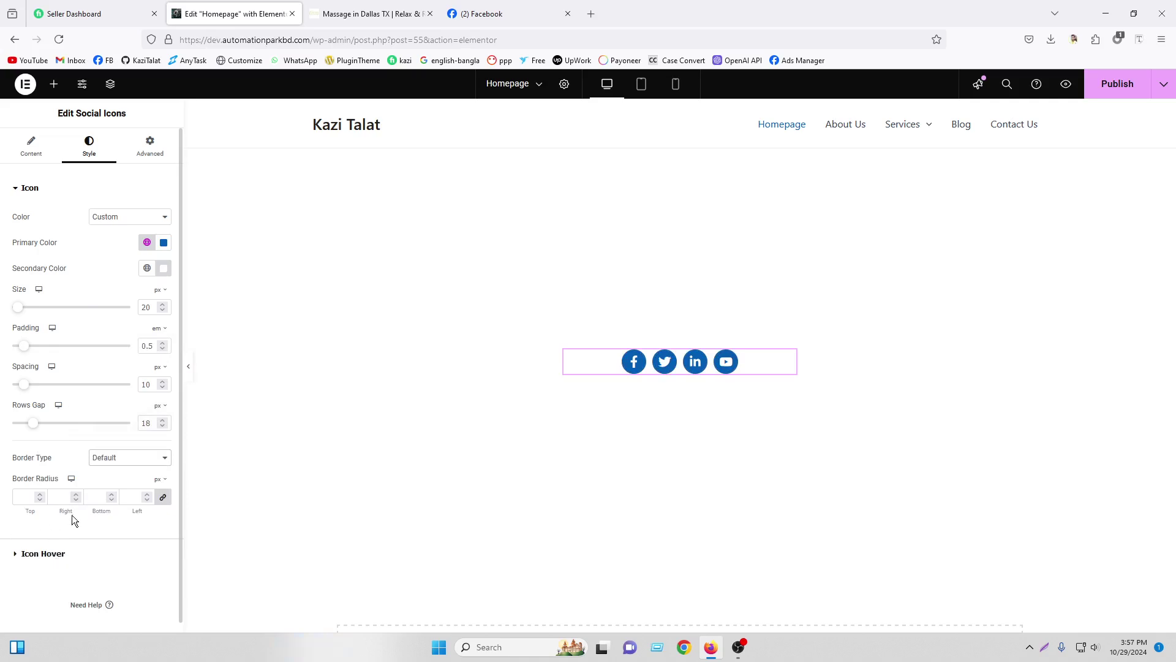
# Step: Set the icons' hover primary color to the global Accent color and the hover secondary color to white
pyautogui.click(90, 558)
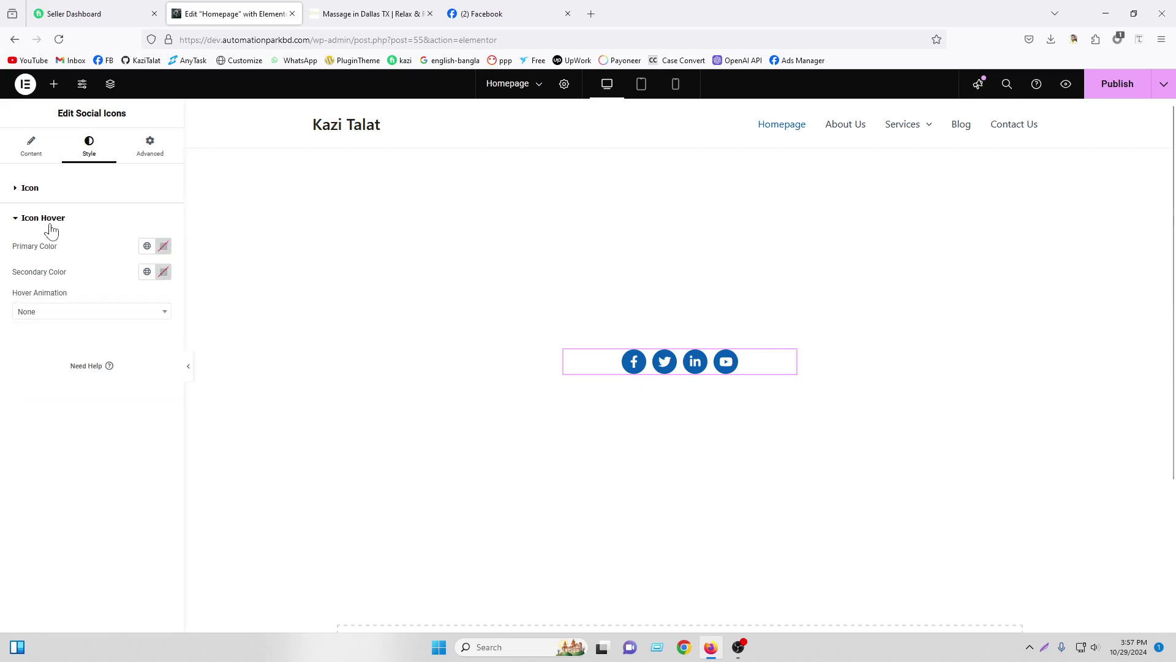
pyautogui.click(147, 245)
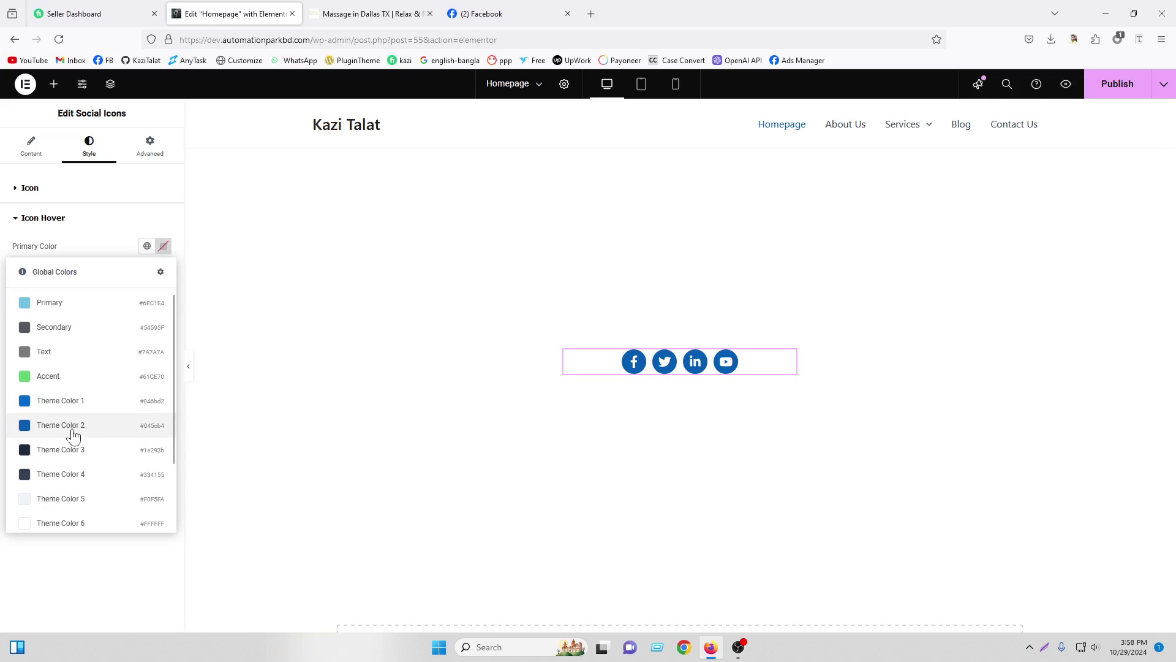
pyautogui.click(75, 376)
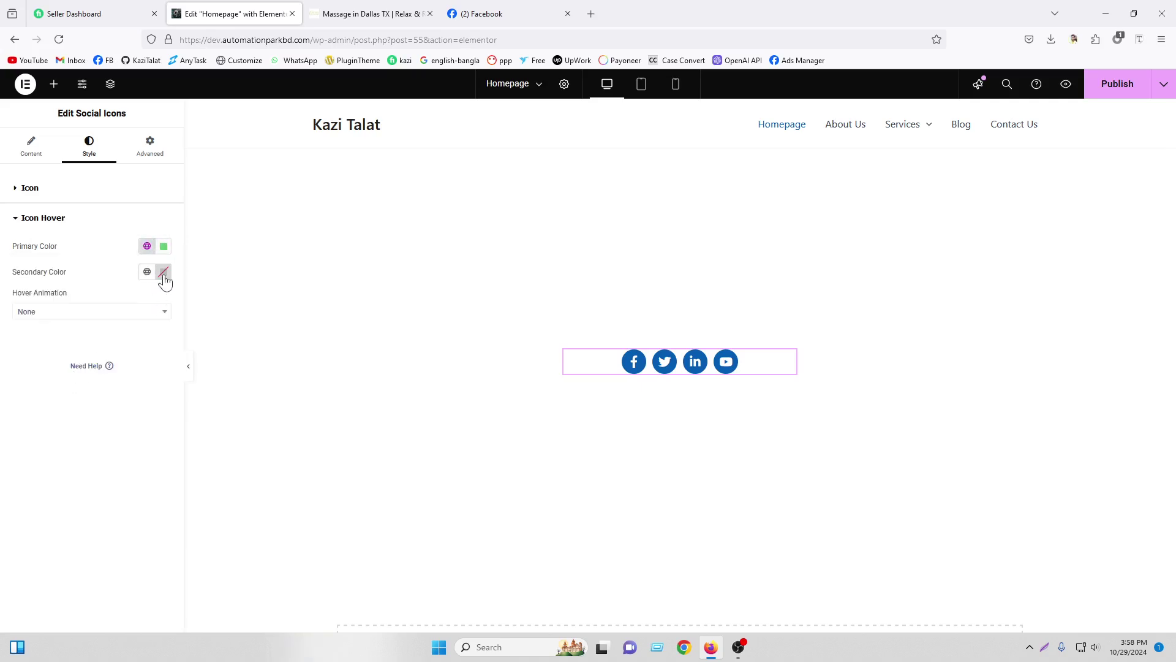
pyautogui.click(163, 271)
pyautogui.click(2, 470)
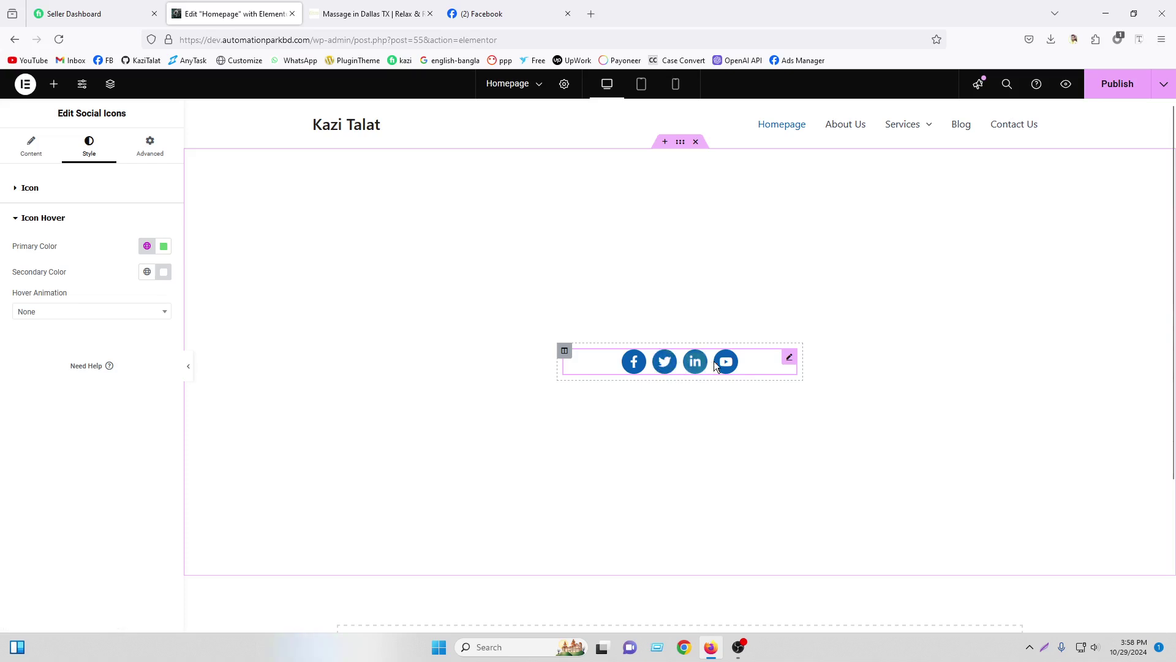
# Step: Apply the Float hover animation to the social icons
pyautogui.click(63, 313)
pyautogui.scroll(-3, 89, 414)
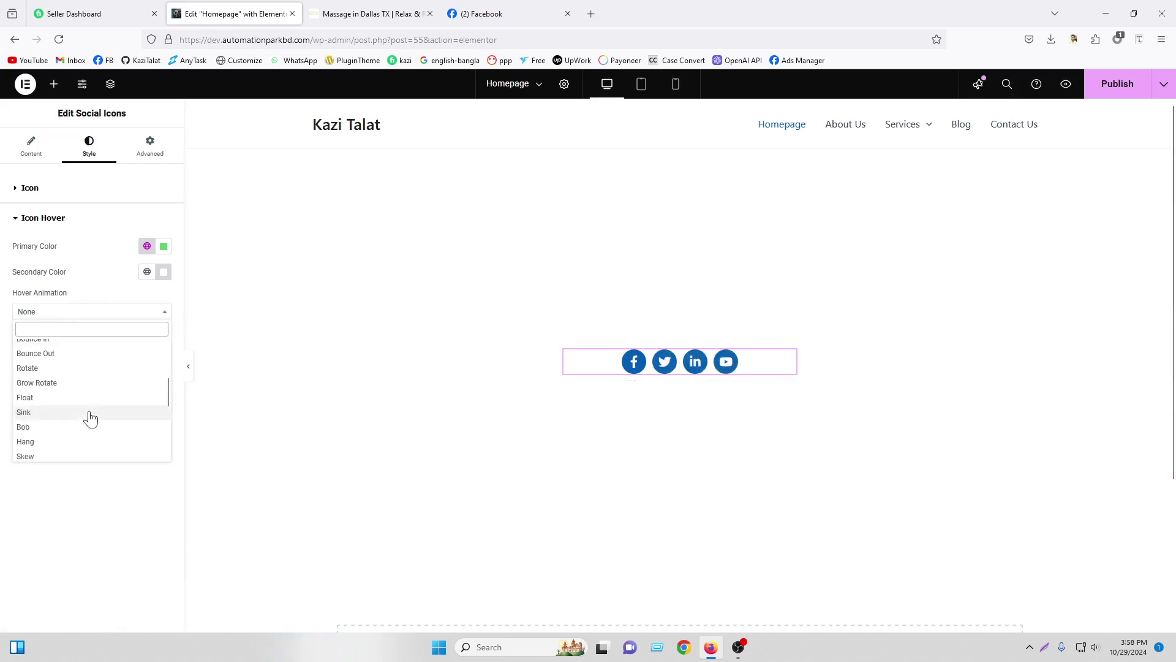
pyautogui.click(81, 401)
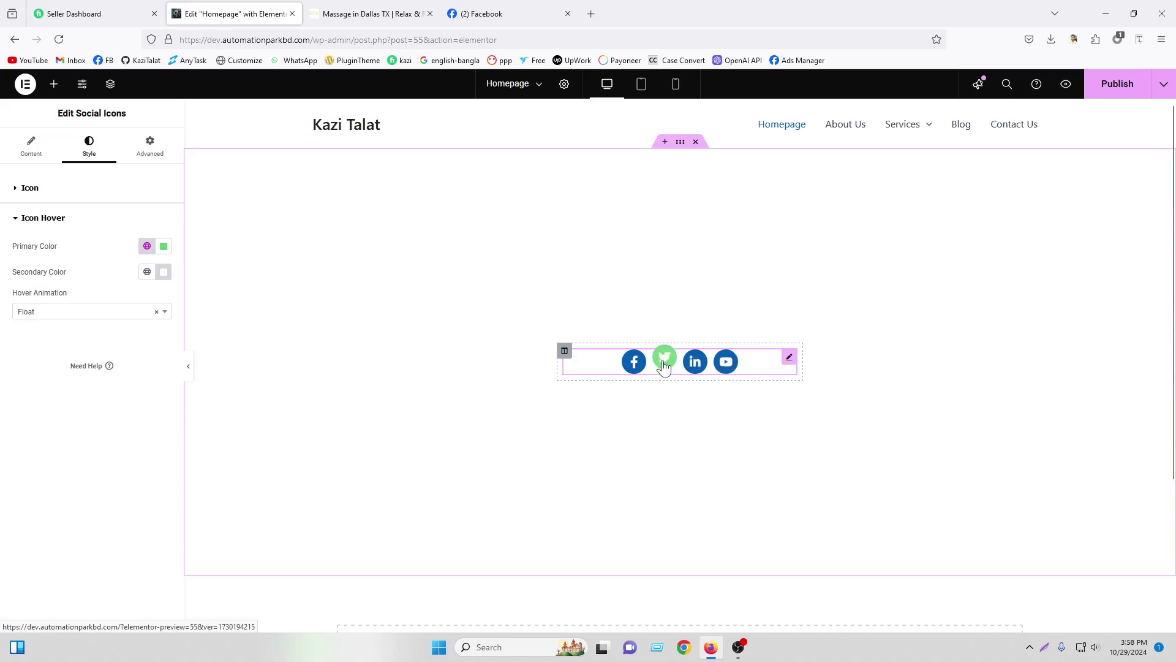
# Step: Delete the social icons widget from the section and browse the General widgets
pyautogui.click(54, 84)
pyautogui.rightClick(790, 362)
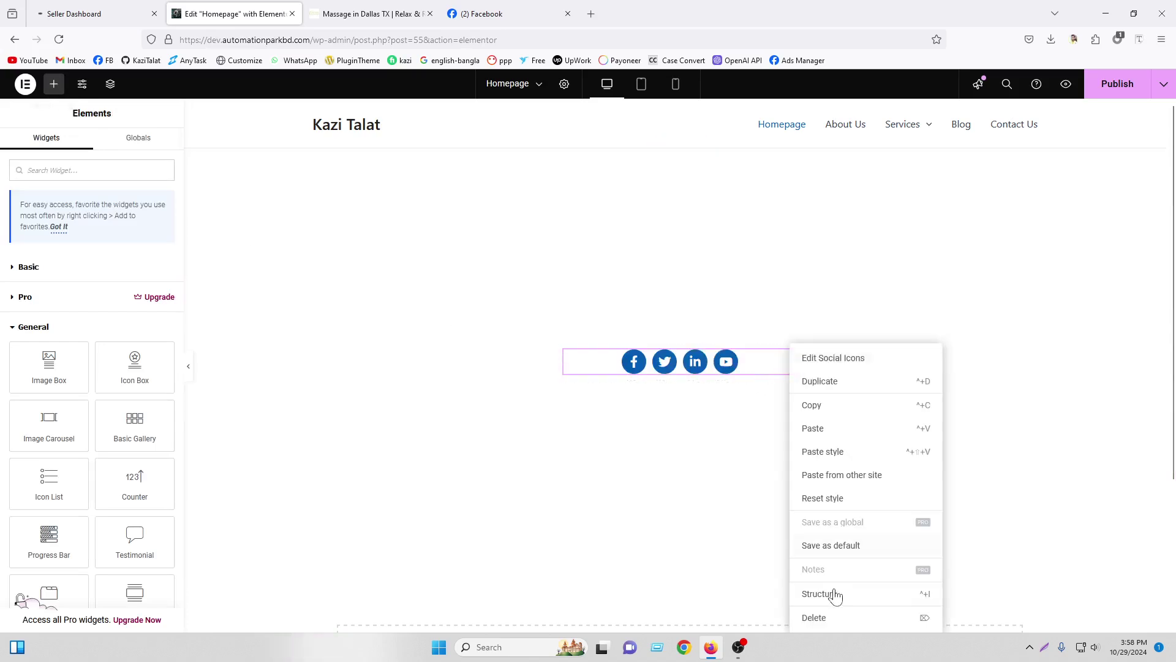
pyautogui.click(815, 617)
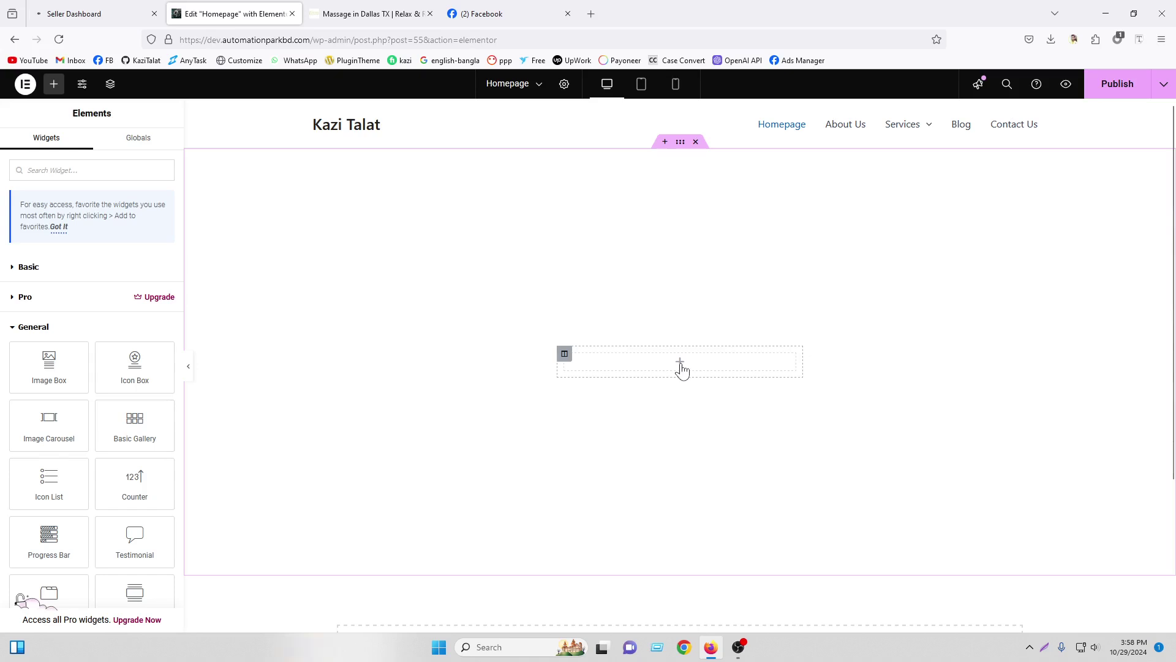
pyautogui.scroll(-3, 77, 436)
pyautogui.scroll(-2, 76, 435)
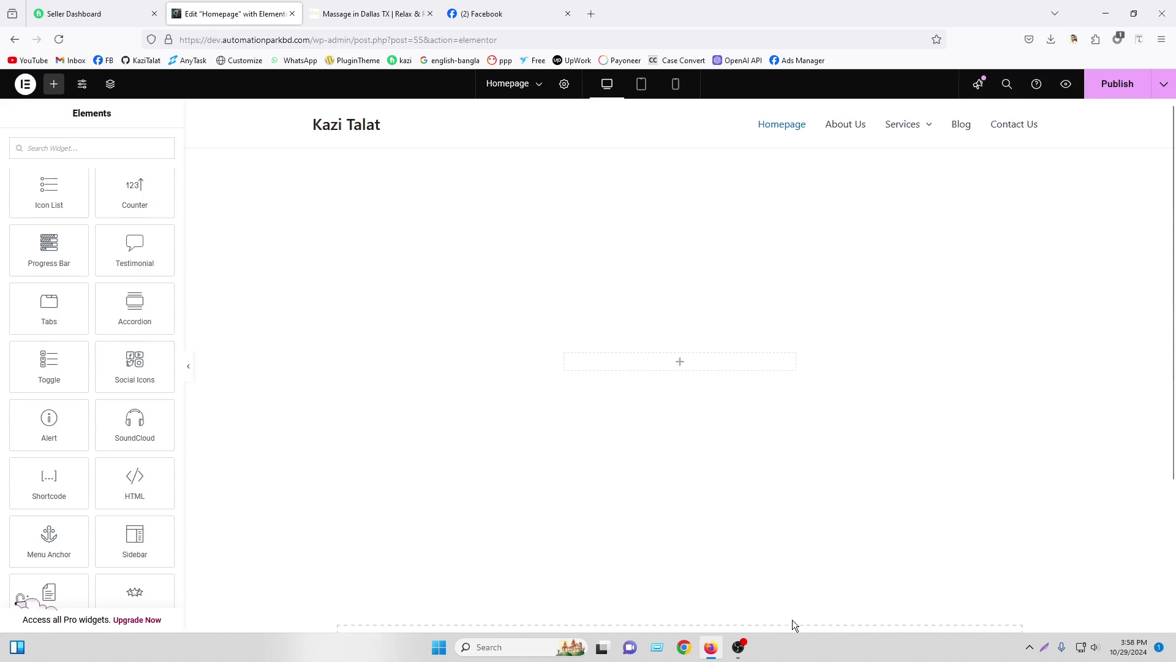
pyautogui.click(738, 647)
pyautogui.click(1160, 515)
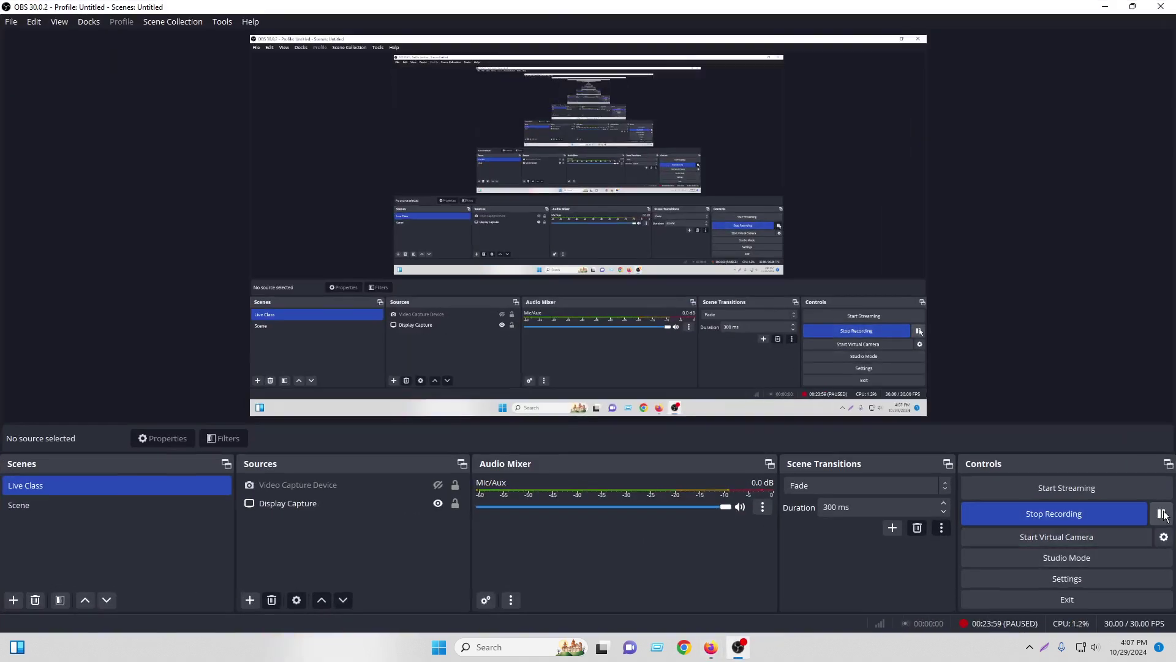
pyautogui.click(1164, 515)
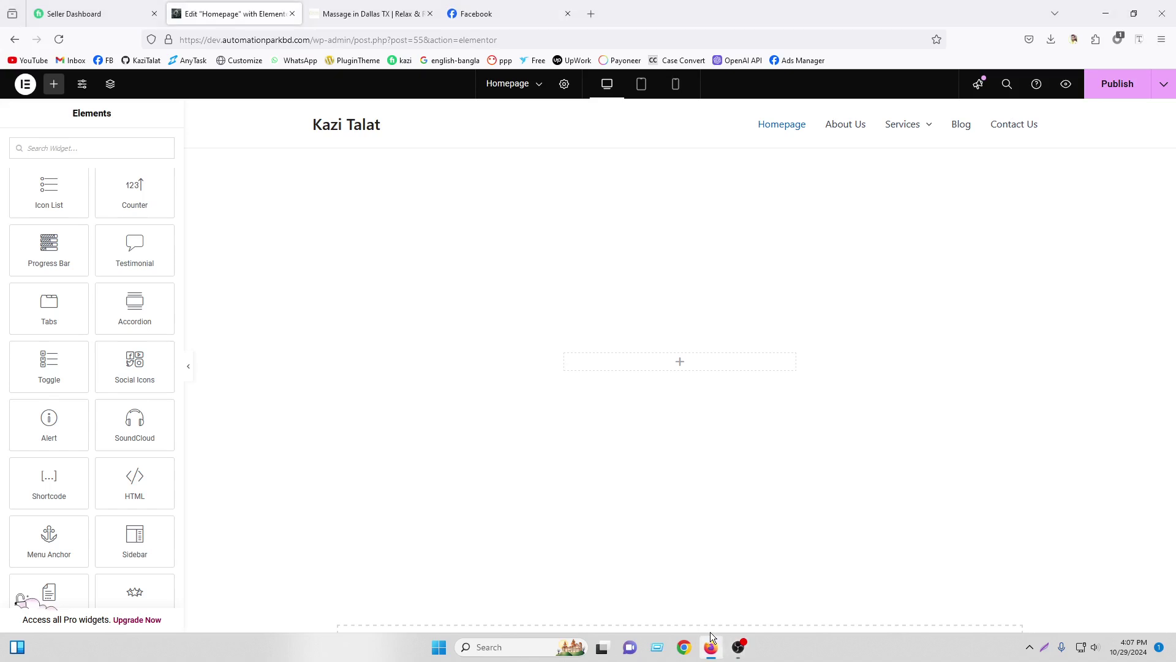
pyautogui.click(711, 646)
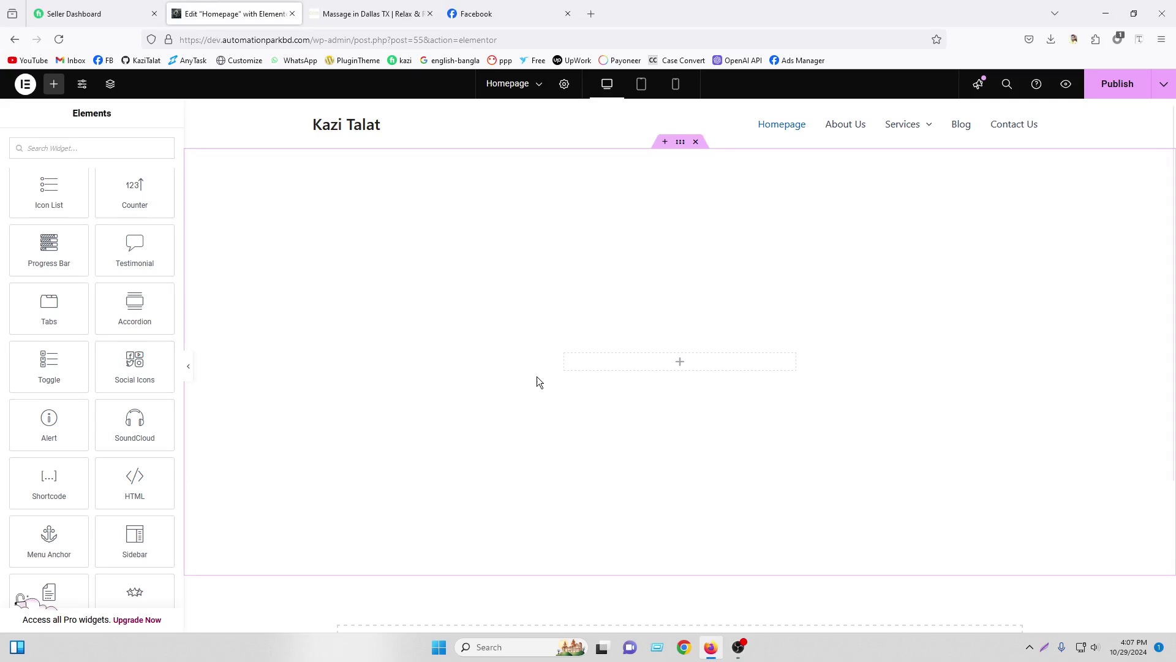
# Step: Clear the custom 400 content width of the section so it uses the default boxed width
pyautogui.click(680, 149)
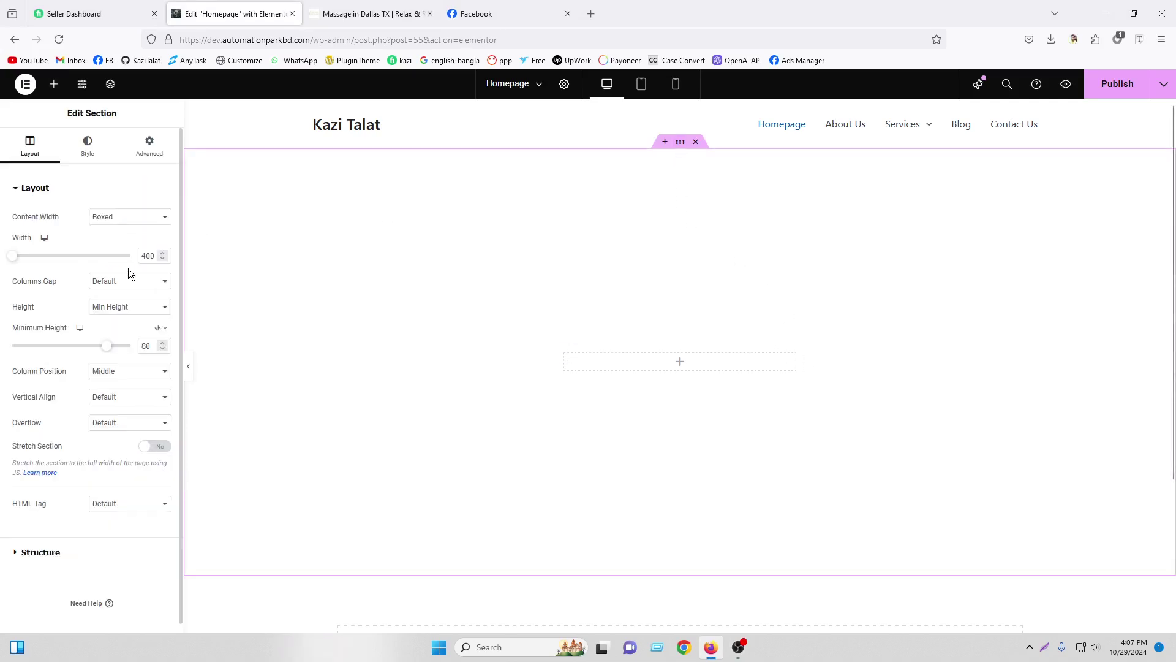
pyautogui.moveTo(157, 255); pyautogui.dragTo(136, 259)
pyautogui.press('BackSpace')
# Step: Add an Alert widget to the section's empty column
pyautogui.click(680, 365)
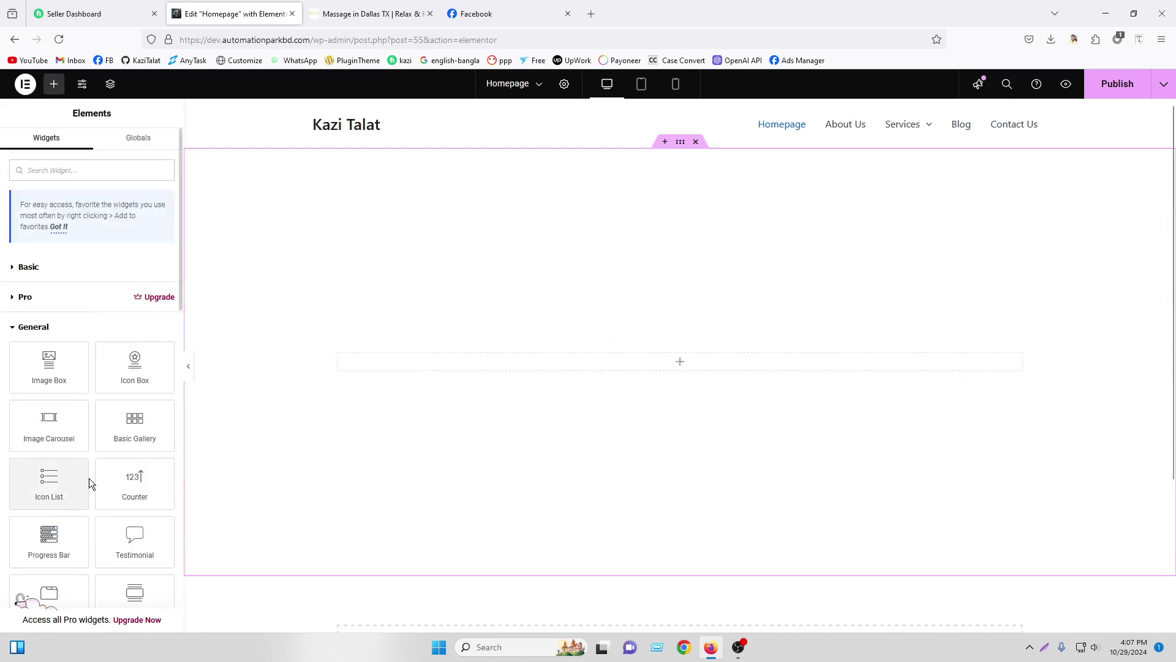
pyautogui.scroll(-5, 90, 478)
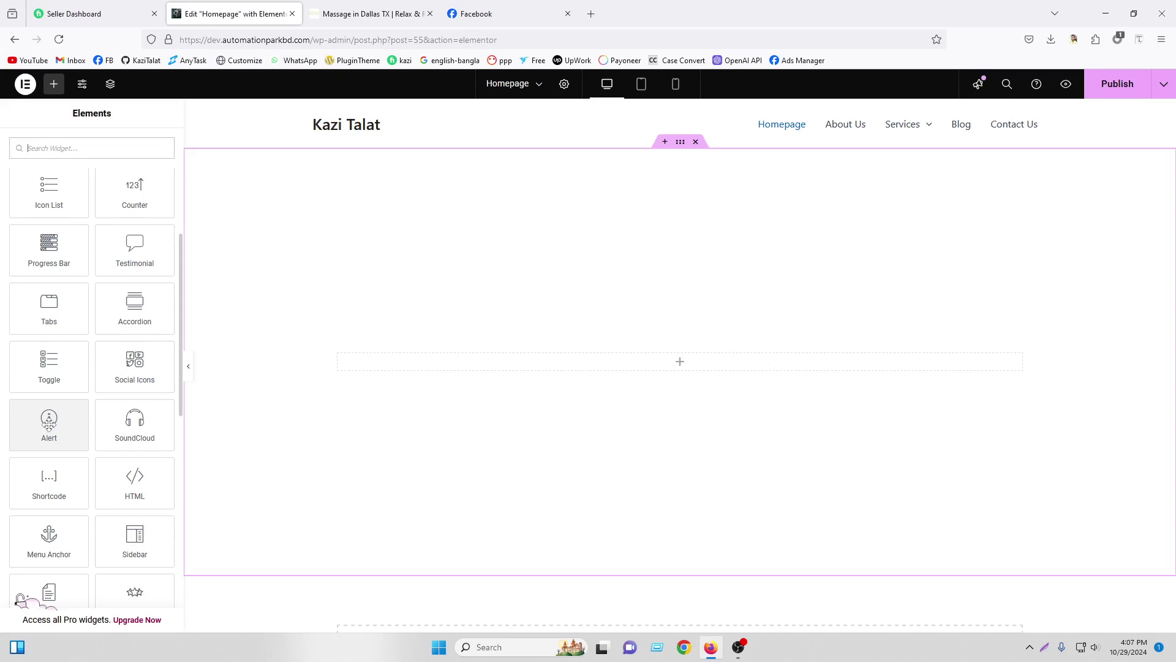
pyautogui.moveTo(49, 423); pyautogui.dragTo(556, 354)
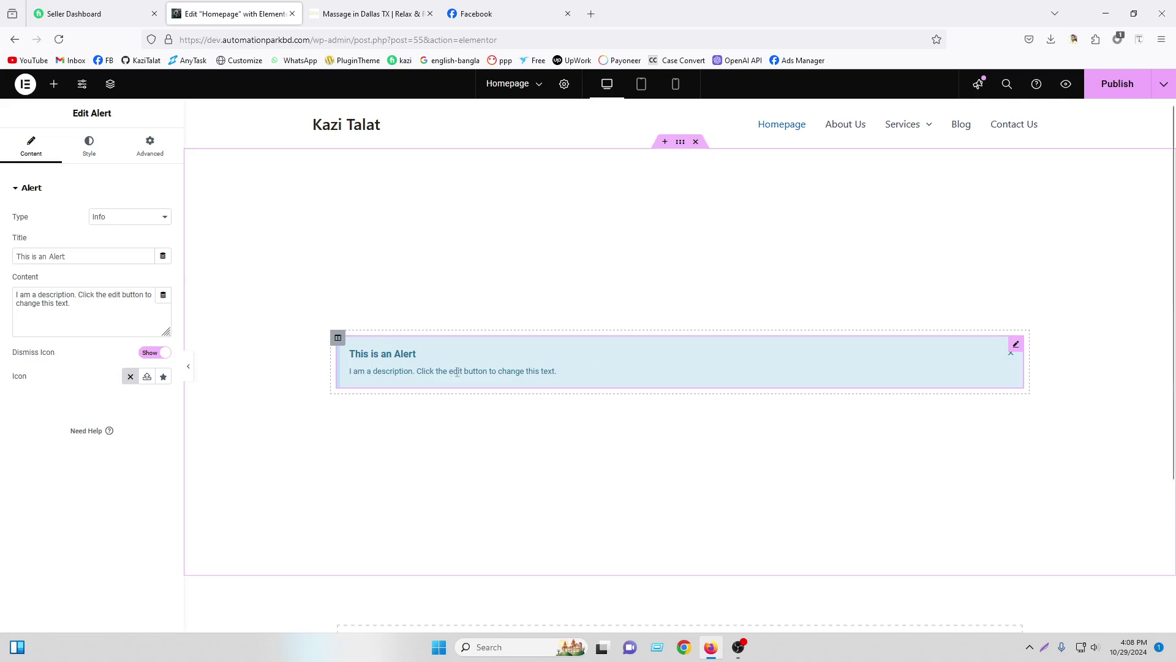
# Step: Try the Success, Warning and Danger types on the alert, and set its type back to Info
pyautogui.click(104, 220)
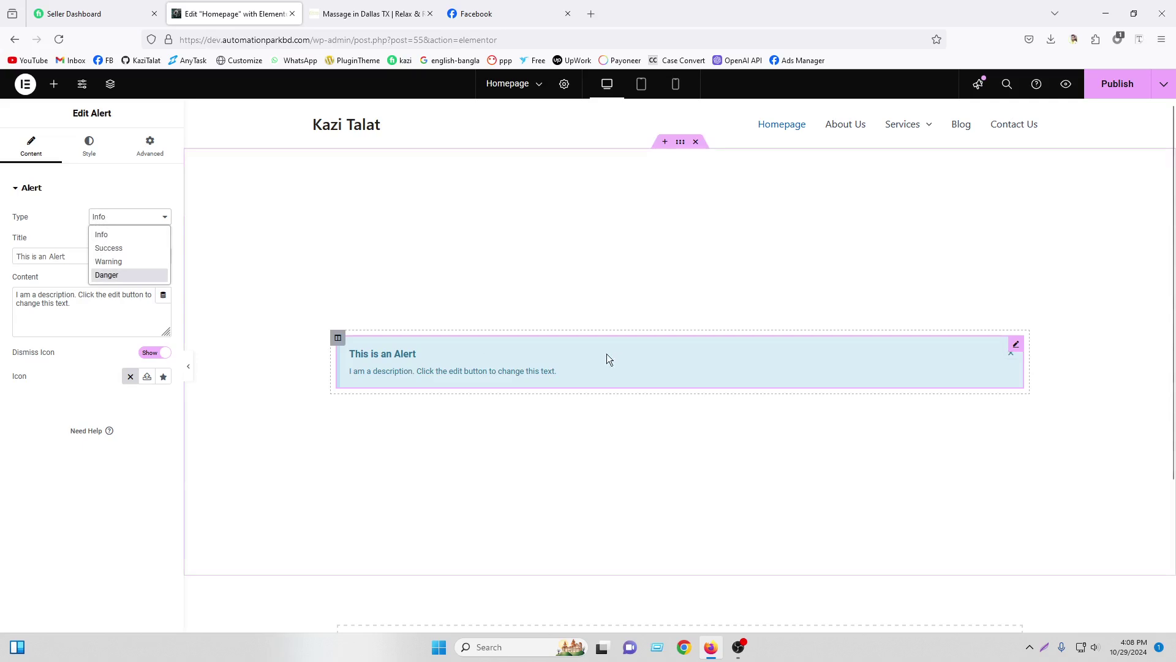
pyautogui.click(110, 248)
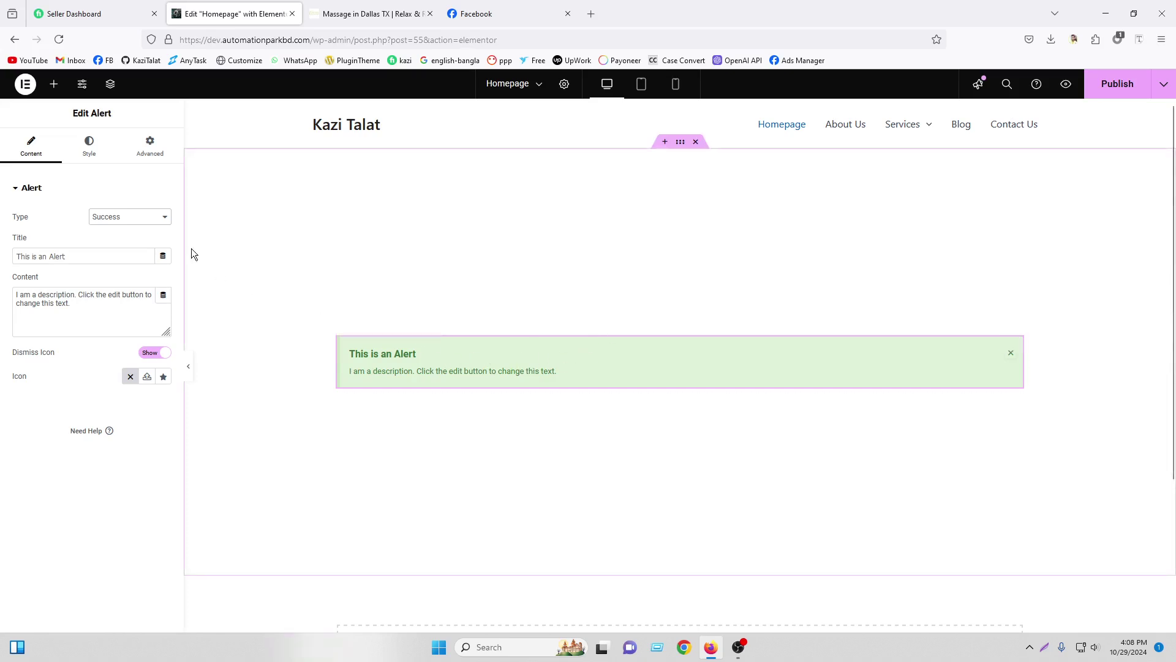
pyautogui.click(125, 217)
pyautogui.click(124, 264)
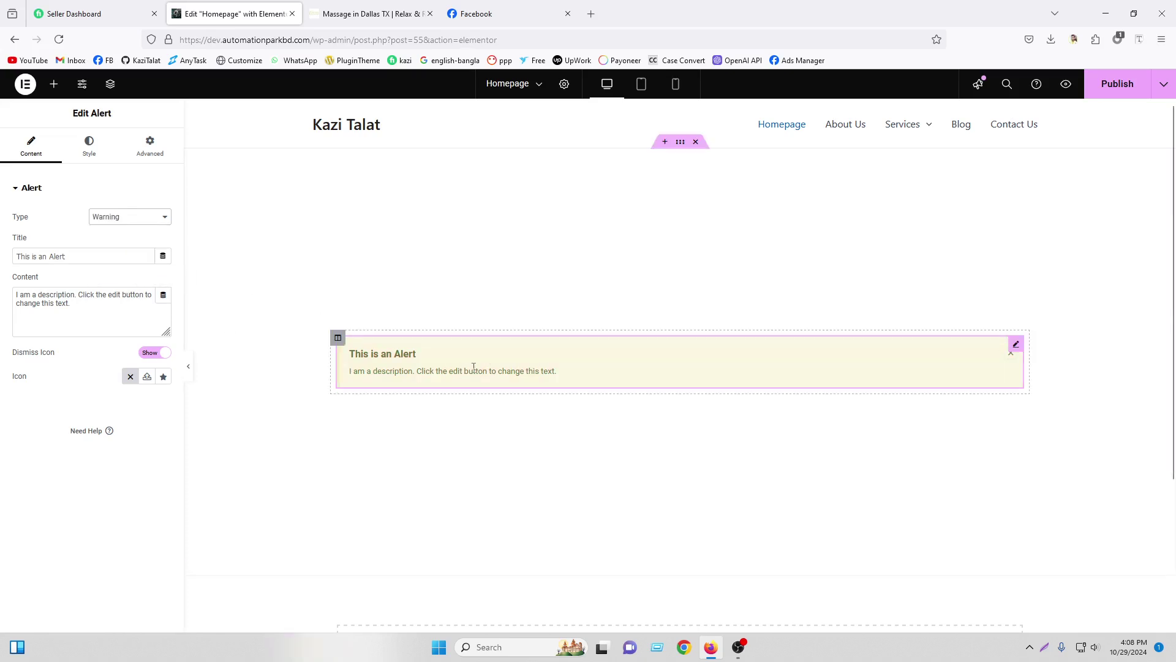
pyautogui.click(125, 218)
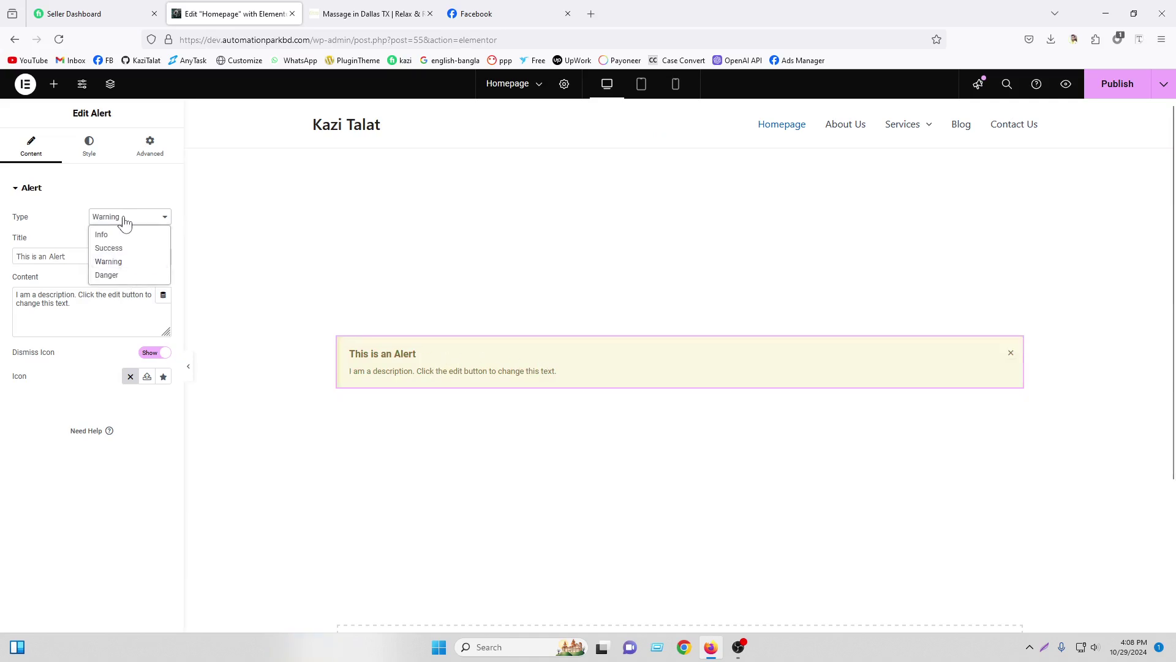
pyautogui.click(123, 273)
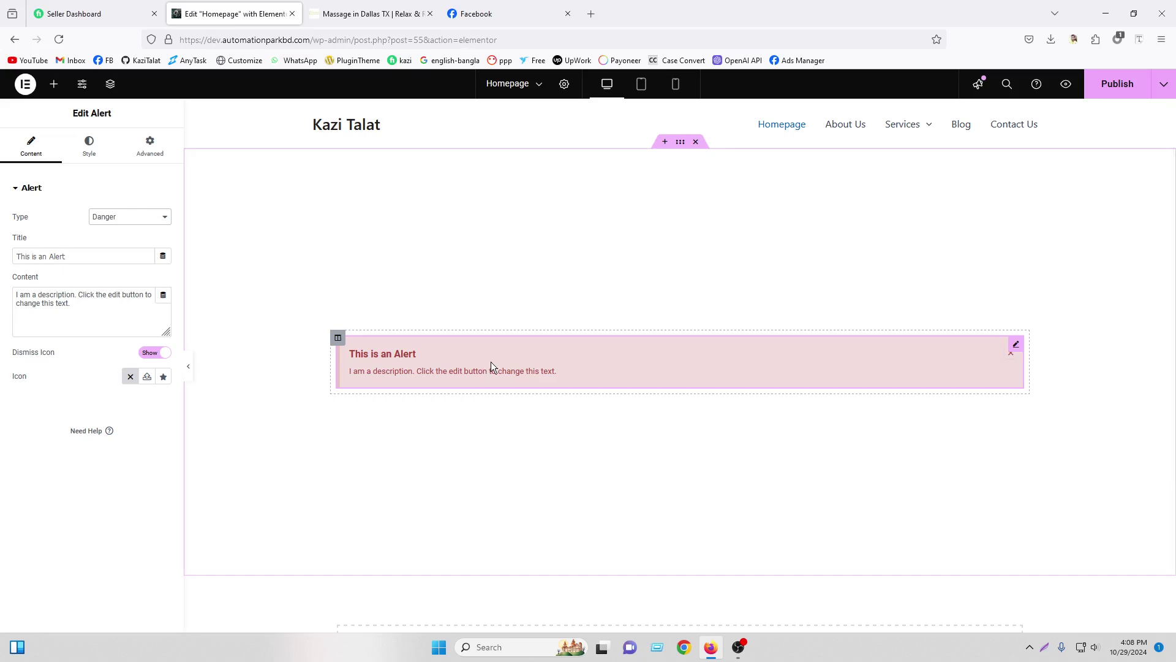
pyautogui.click(132, 218)
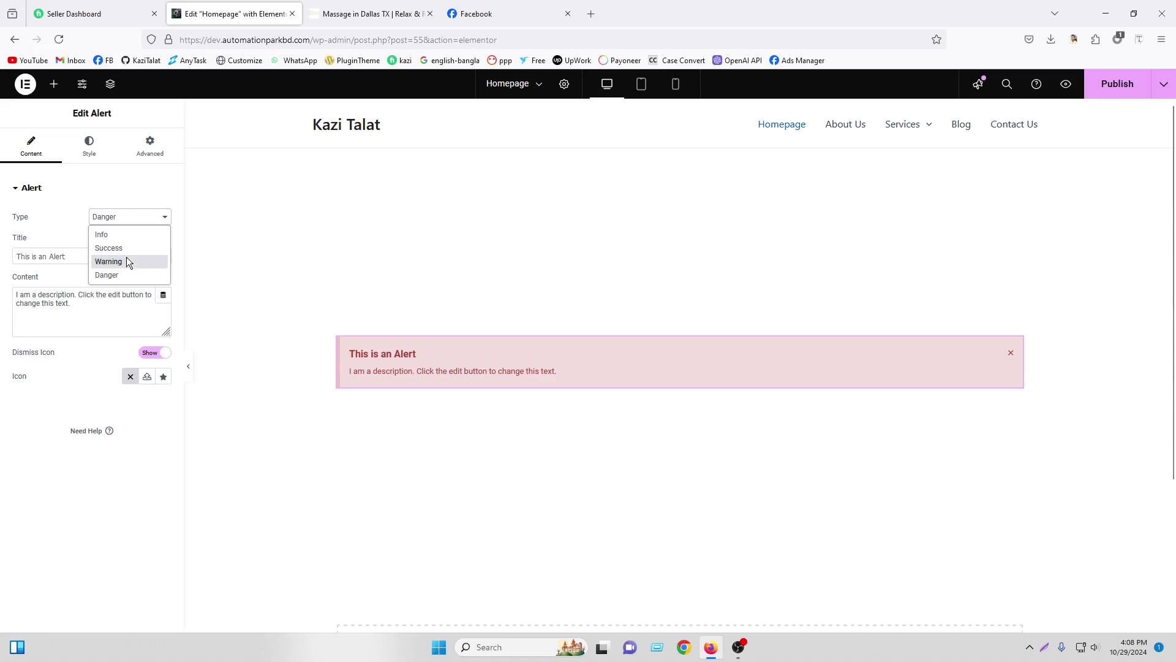
pyautogui.click(123, 234)
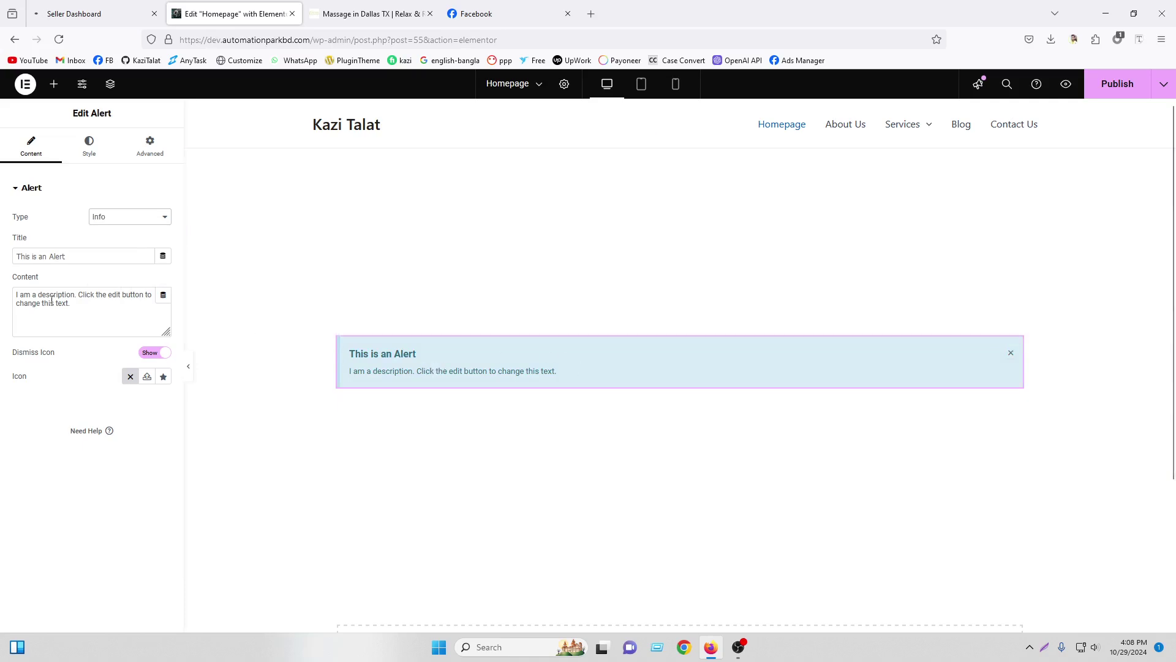
# Step: Highlight the alert's title and content text, and test the dismiss icon on the canvas
pyautogui.moveTo(76, 257); pyautogui.dragTo(2, 257)
pyautogui.moveTo(91, 308); pyautogui.dragTo(2, 306)
pyautogui.moveTo(145, 304); pyautogui.dragTo(6, 294)
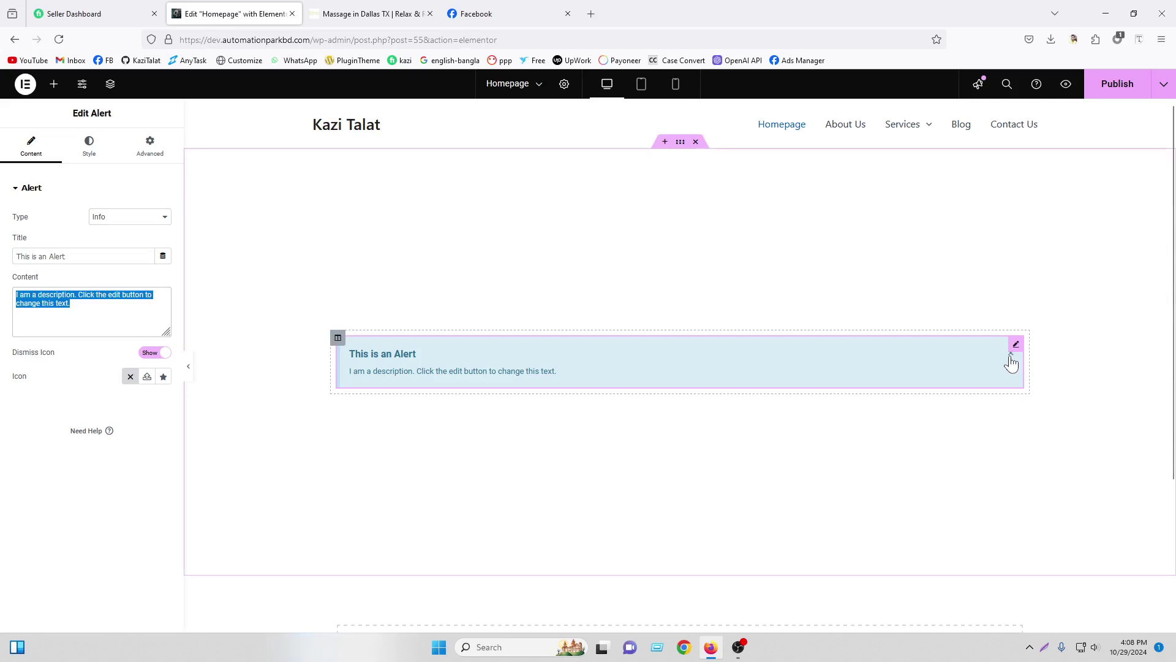
pyautogui.click(1009, 356)
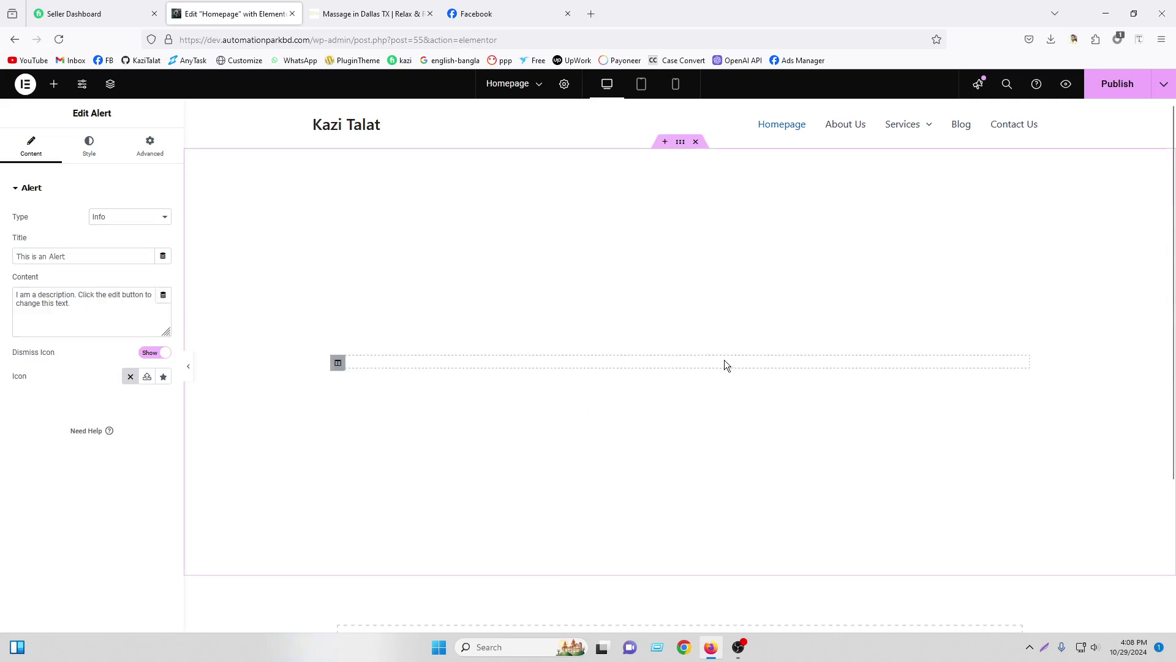
# Step: Publish the Homepage and reload the editor page to bring back the dismissed alert
pyautogui.click(53, 86)
pyautogui.scroll(-5, 132, 425)
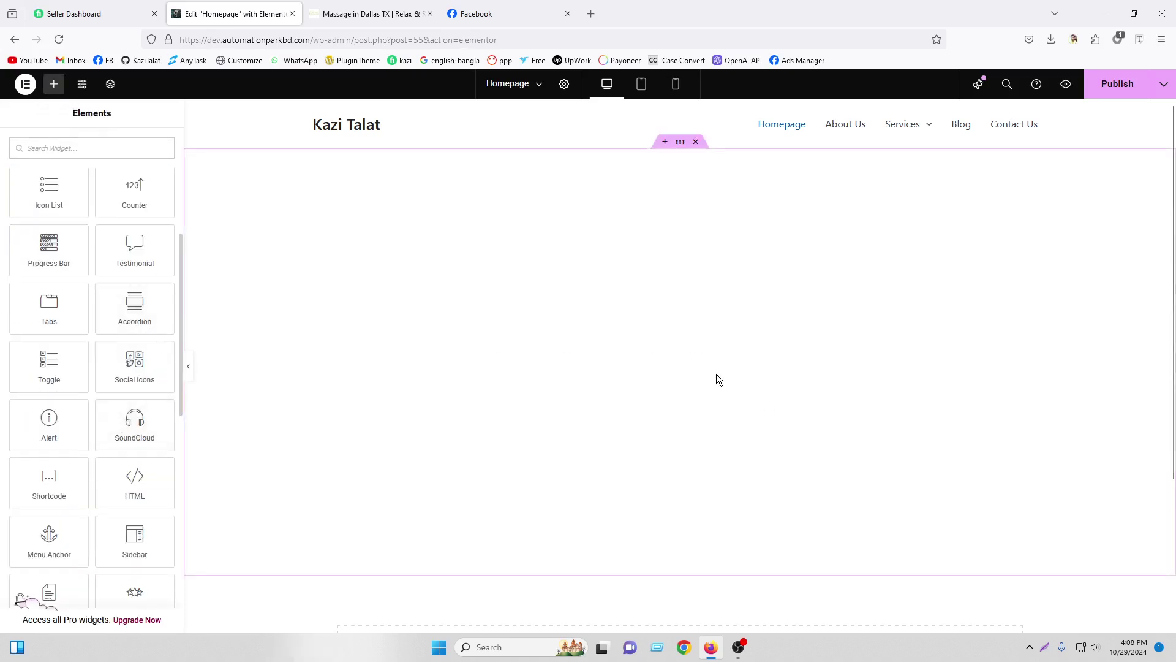
pyautogui.click(1112, 85)
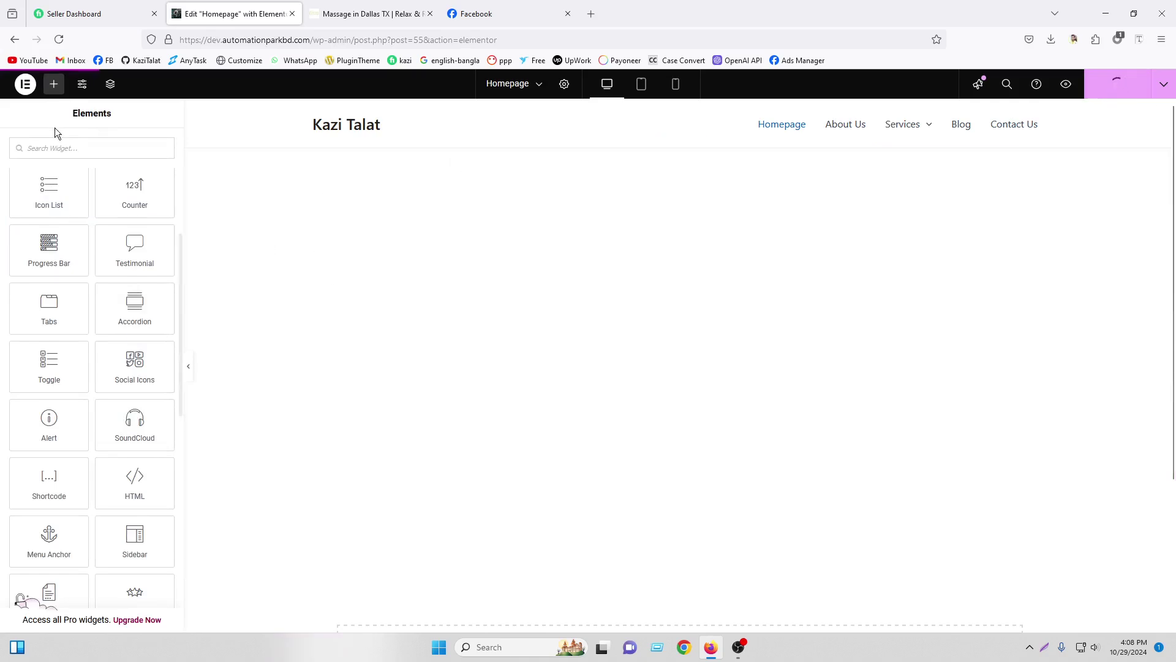
pyautogui.click(59, 40)
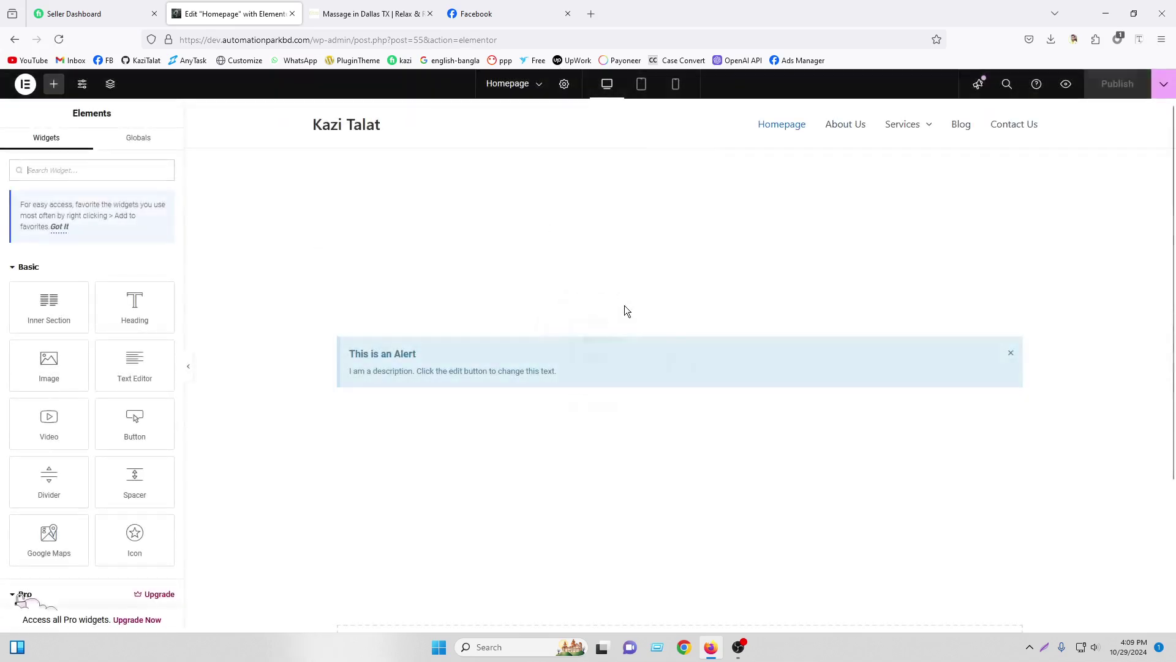
# Step: Open the alert's settings, try the Danger type, and set the type back to Info
pyautogui.click(1016, 347)
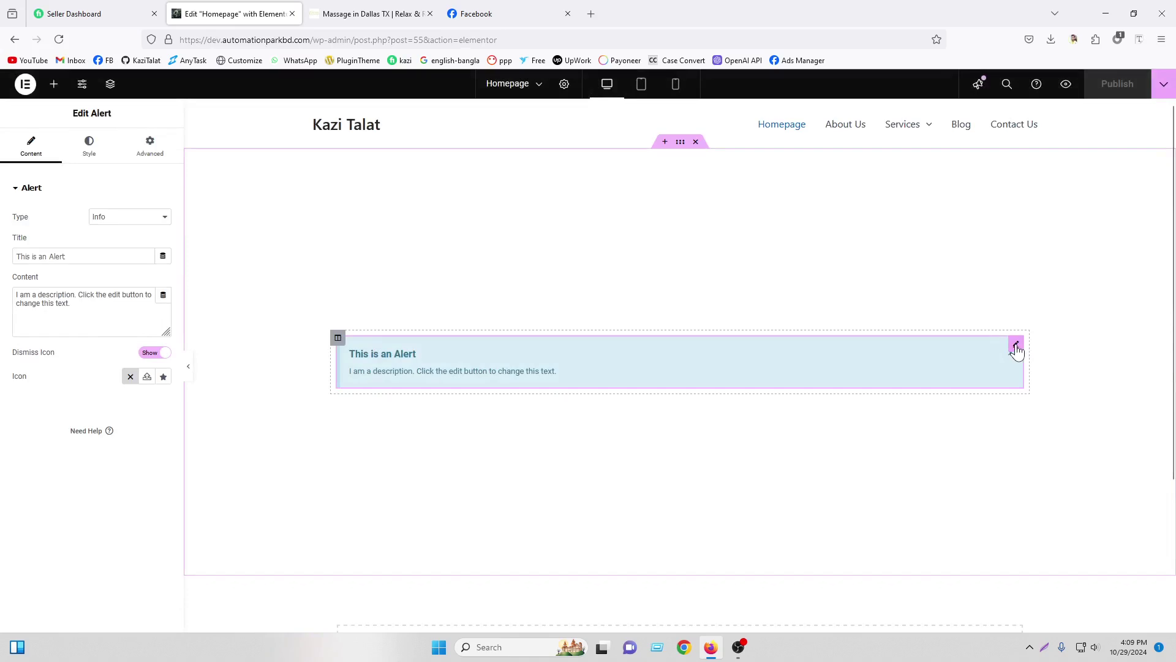
pyautogui.click(123, 219)
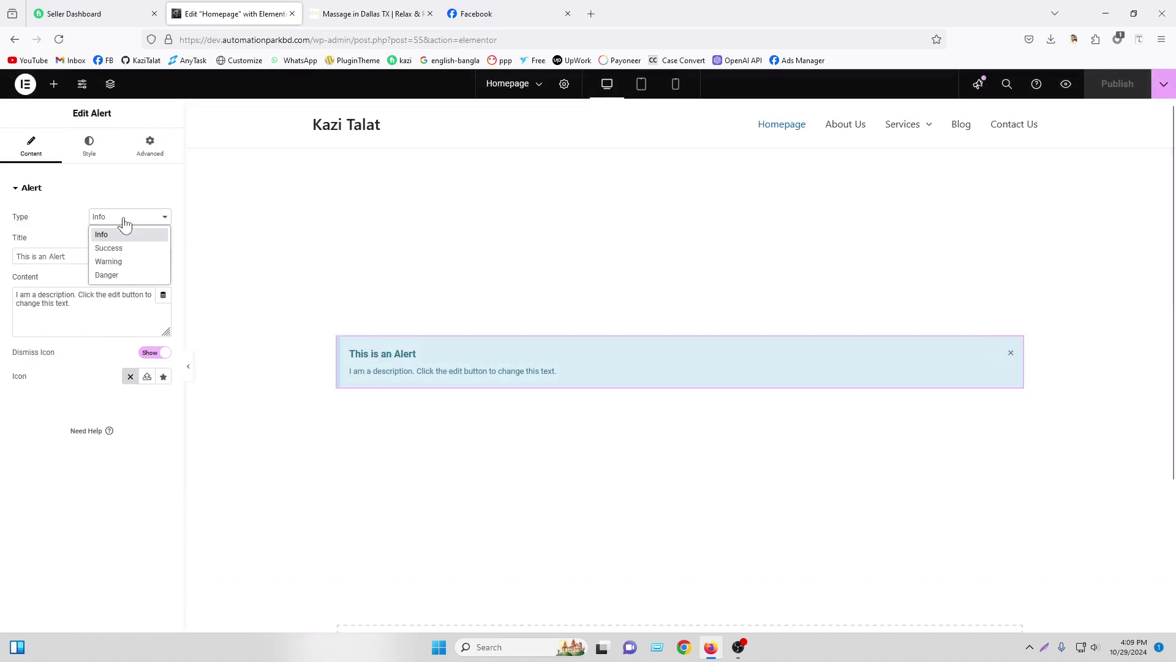
pyautogui.click(115, 274)
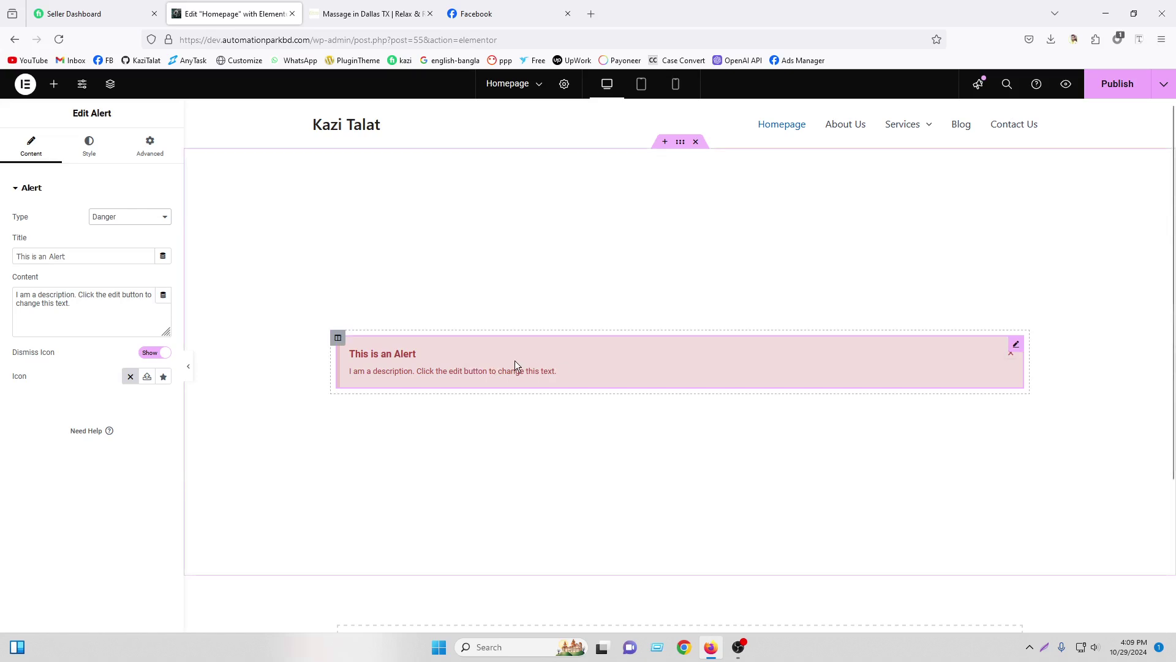
pyautogui.click(122, 217)
pyautogui.click(119, 235)
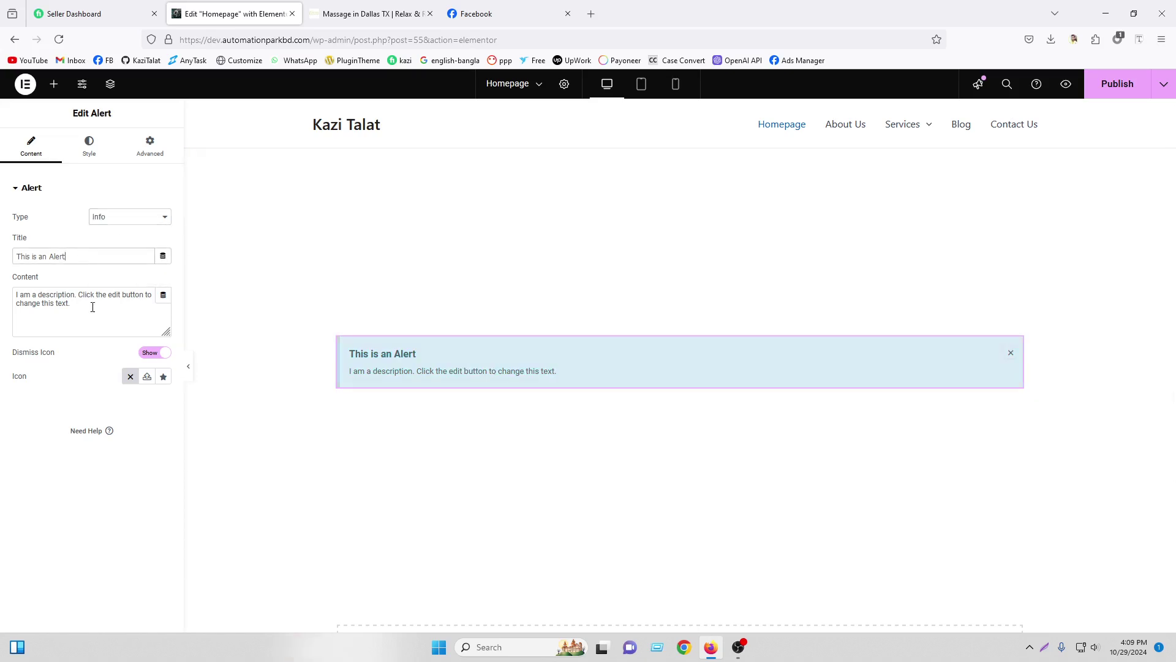
# Step: Highlight the alert's content text, and switch its dismiss icon off and on again
pyautogui.moveTo(92, 307); pyautogui.dragTo(2, 296)
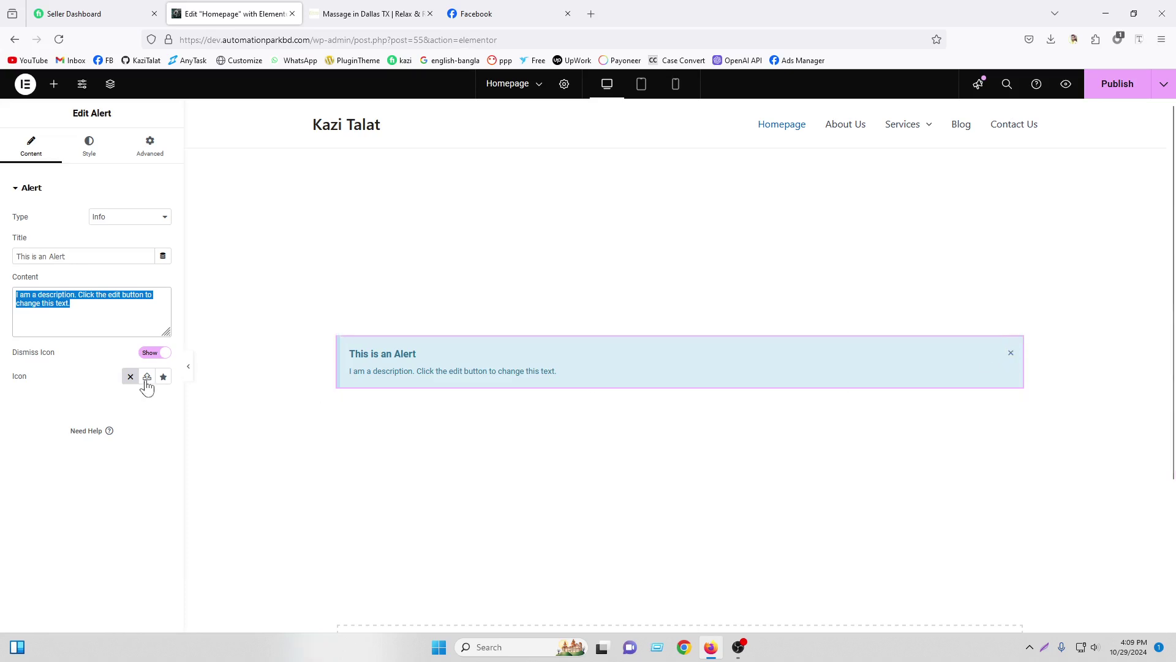
pyautogui.click(160, 353)
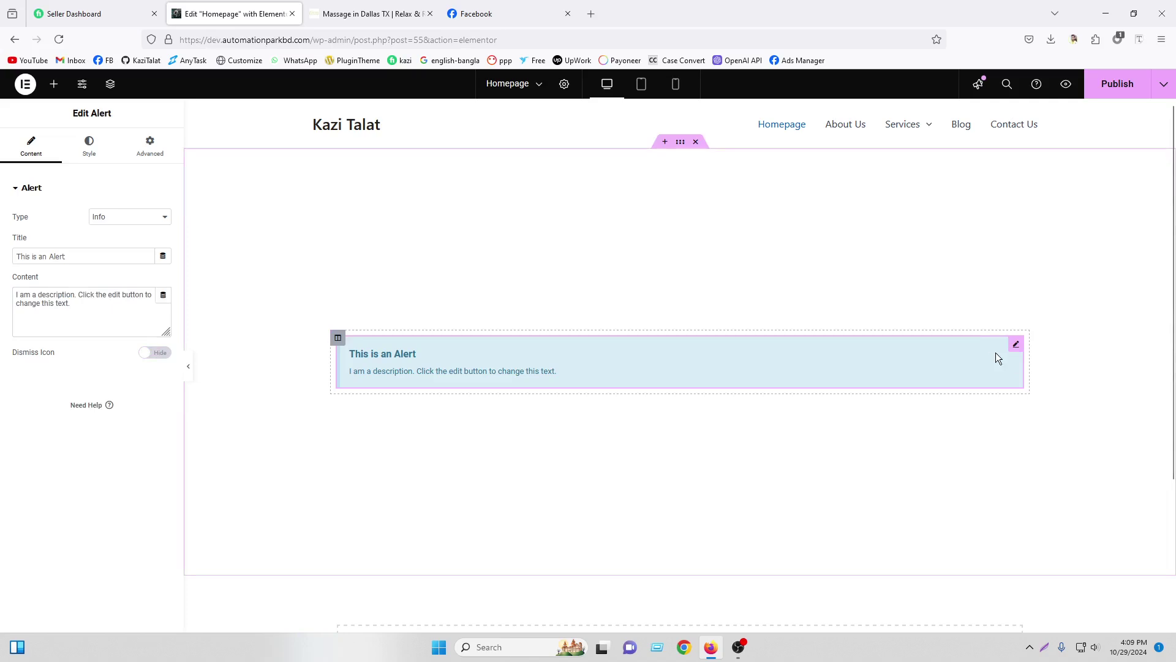
pyautogui.click(158, 354)
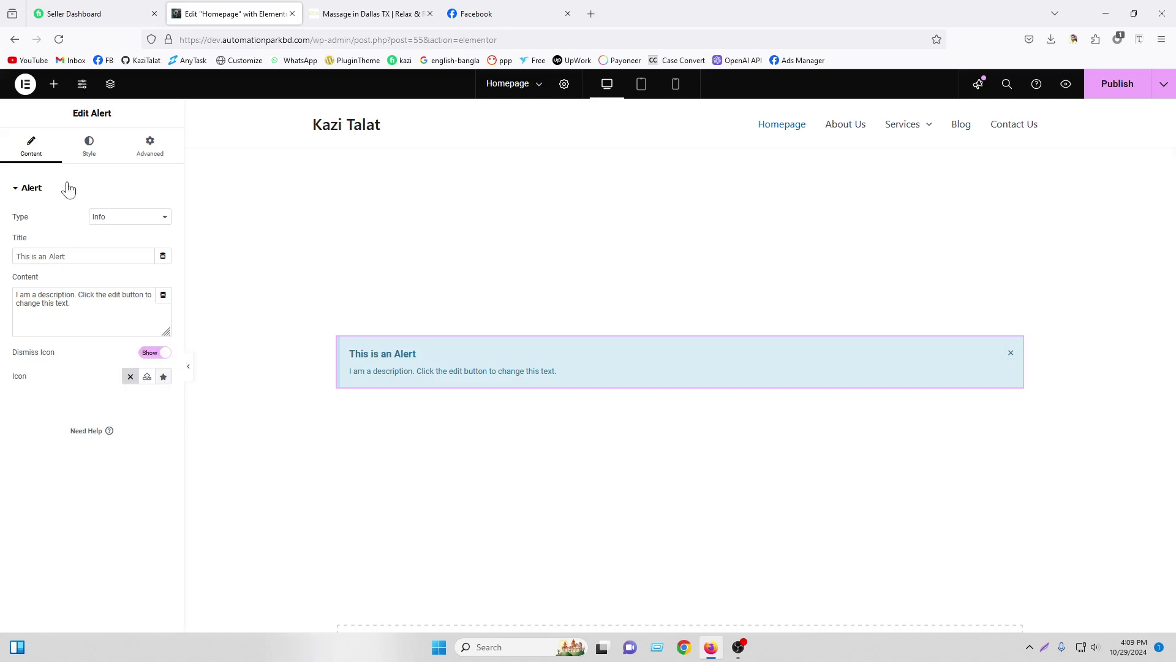
# Step: Try a light grey #D8D8D8 background color on the alert and reset it to the default
pyautogui.click(82, 145)
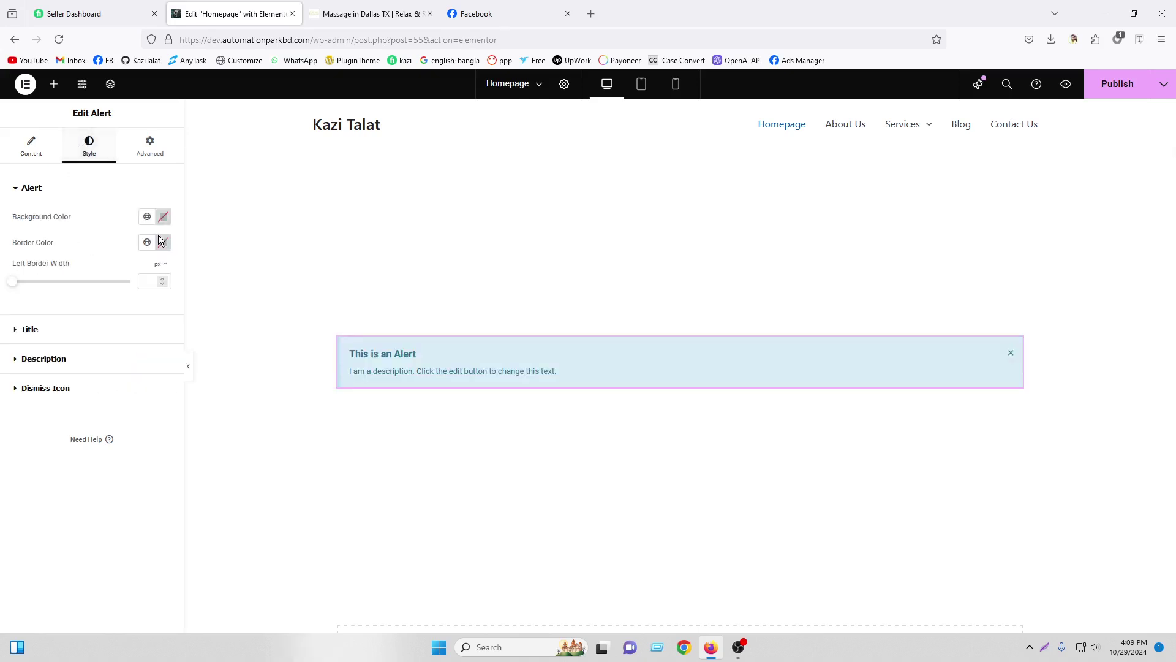
pyautogui.click(163, 216)
pyautogui.click(150, 287)
pyautogui.moveTo(136, 305); pyautogui.dragTo(24, 288)
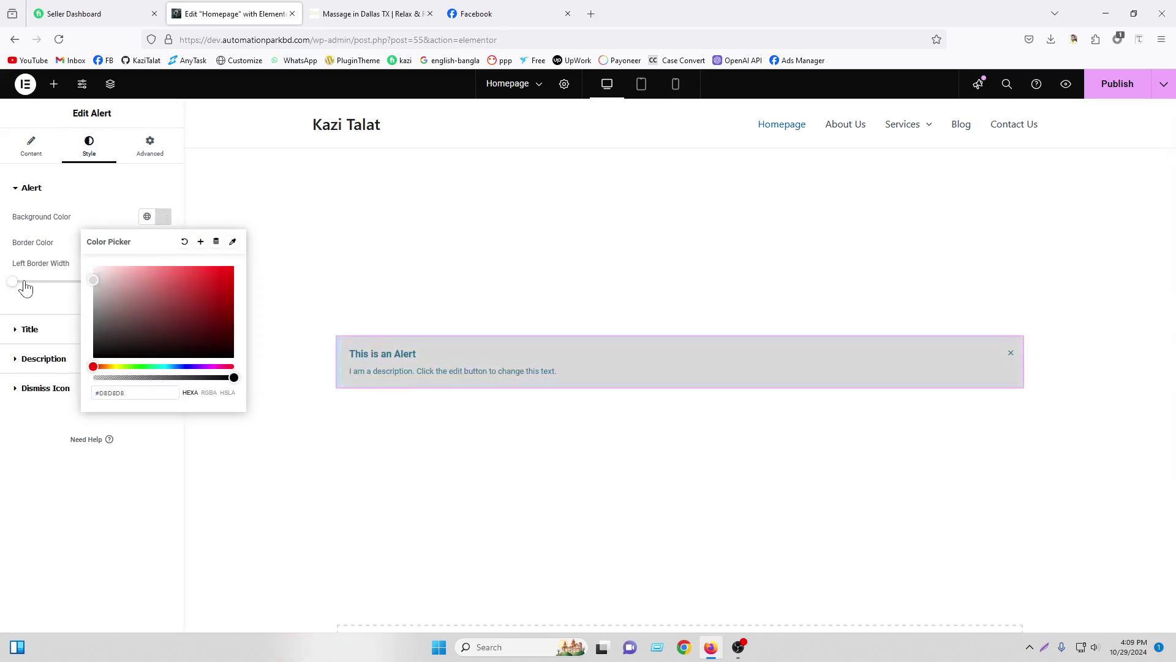
pyautogui.click(185, 241)
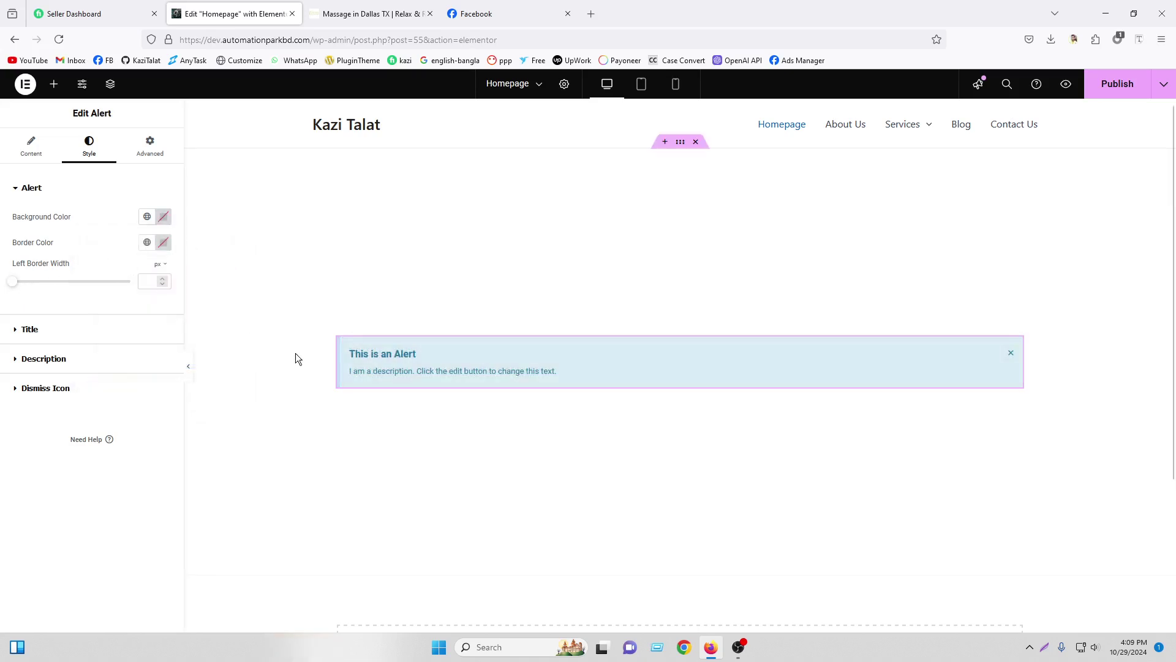
# Step: Apply a dark grey global color to the alert's border and set its left border width to 2 px
pyautogui.click(147, 241)
pyautogui.click(71, 325)
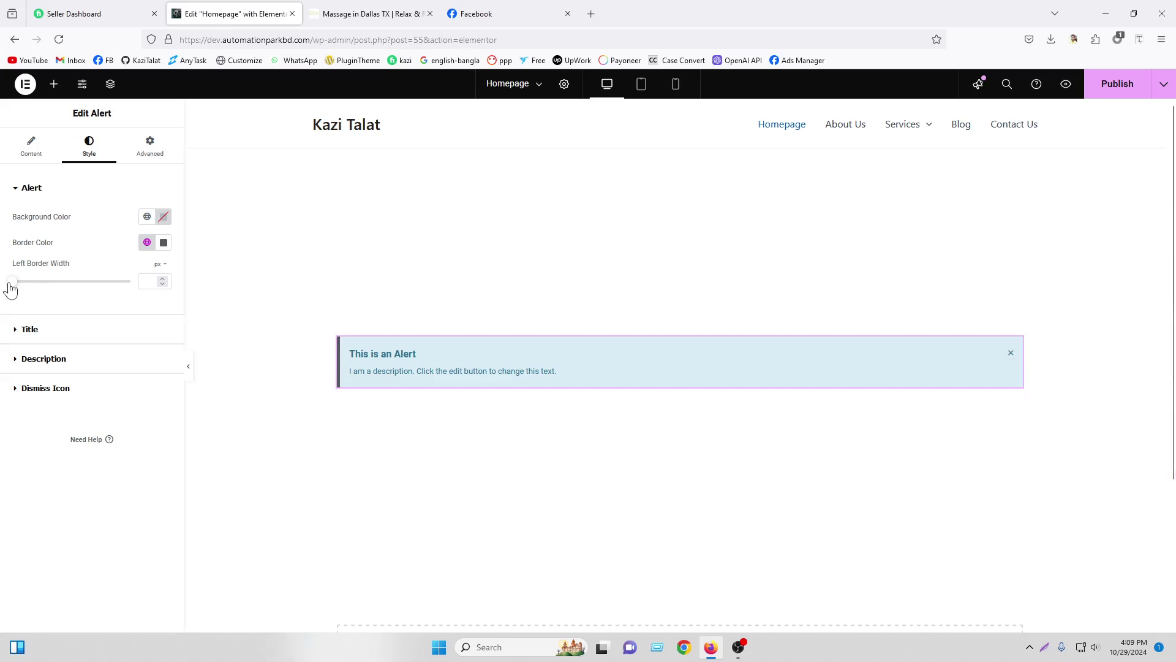
pyautogui.moveTo(5, 287)
pyautogui.mouseDown()
pyautogui.moveTo(55, 288)
pyautogui.moveTo(4, 290)
pyautogui.mouseUp()
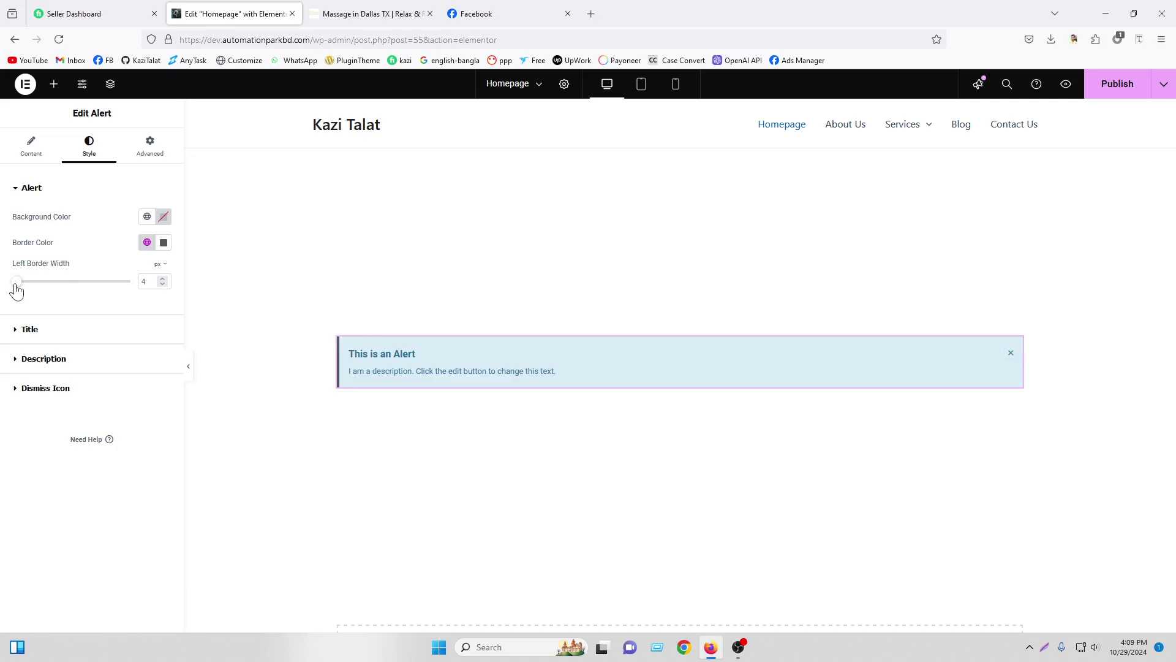
pyautogui.click(162, 278)
pyautogui.click(162, 278)
pyautogui.click(162, 278)
pyautogui.click(163, 278)
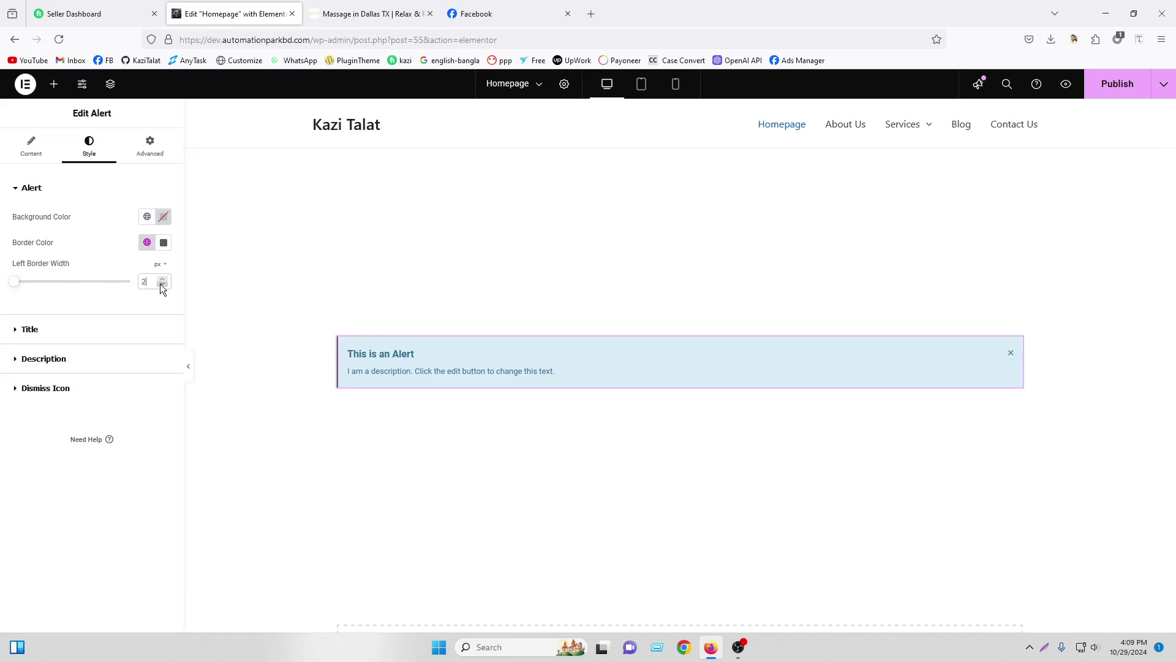
pyautogui.click(161, 284)
pyautogui.click(162, 284)
# Step: Review the alert's title and description style options, and shift its dismiss icon slightly lower and inward from the alert's edge
pyautogui.click(92, 334)
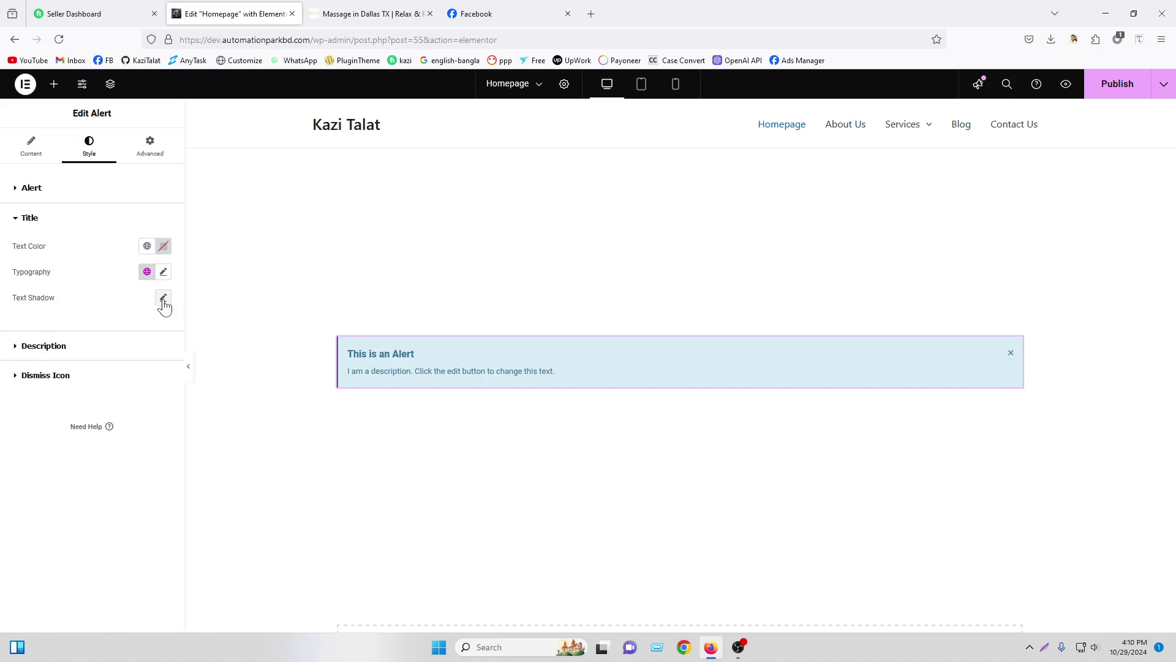
pyautogui.click(72, 345)
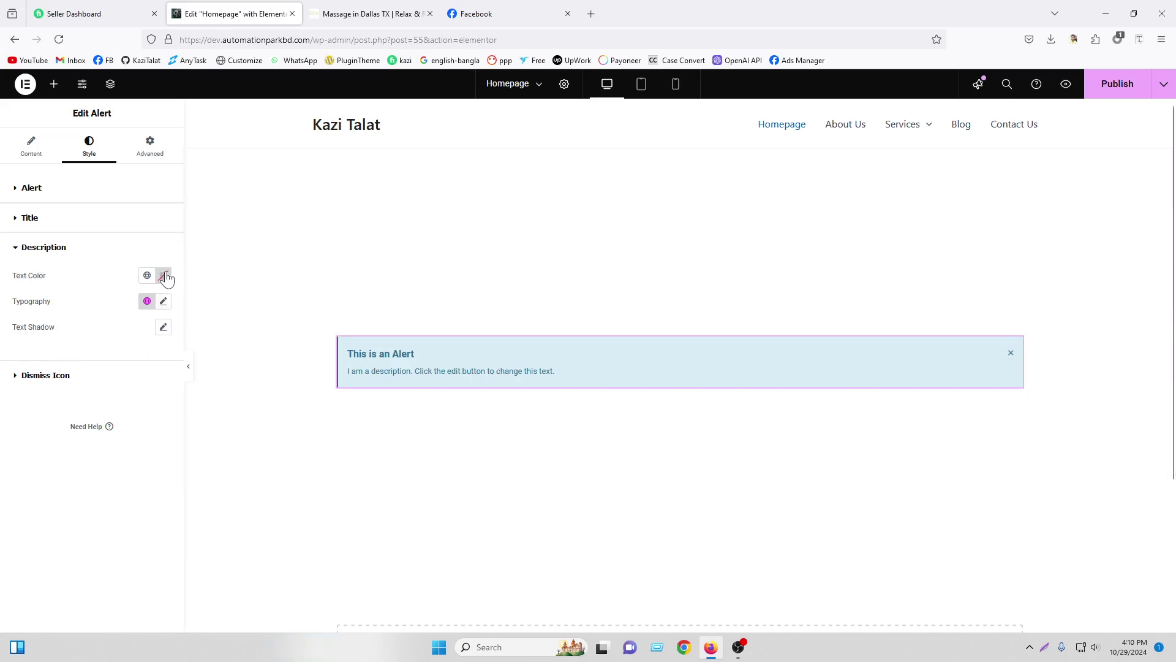
pyautogui.click(97, 375)
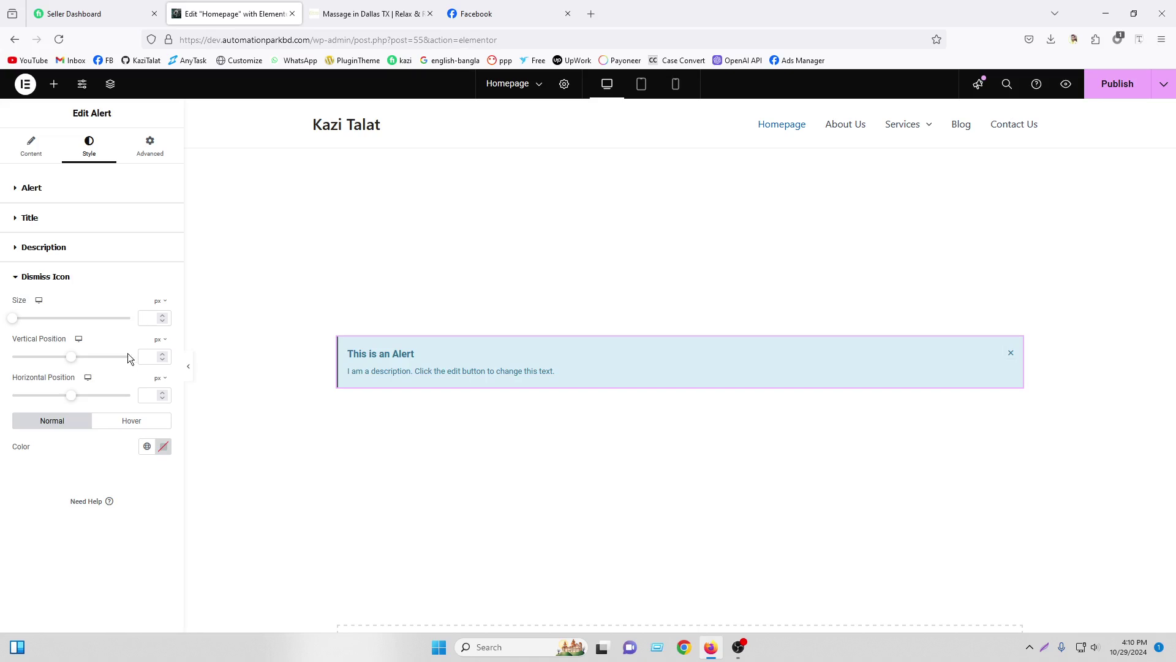
pyautogui.moveTo(77, 358); pyautogui.dragTo(88, 360)
pyautogui.moveTo(87, 363); pyautogui.dragTo(83, 399)
# Step: Delete the Alert widget from the section's column
pyautogui.click(28, 158)
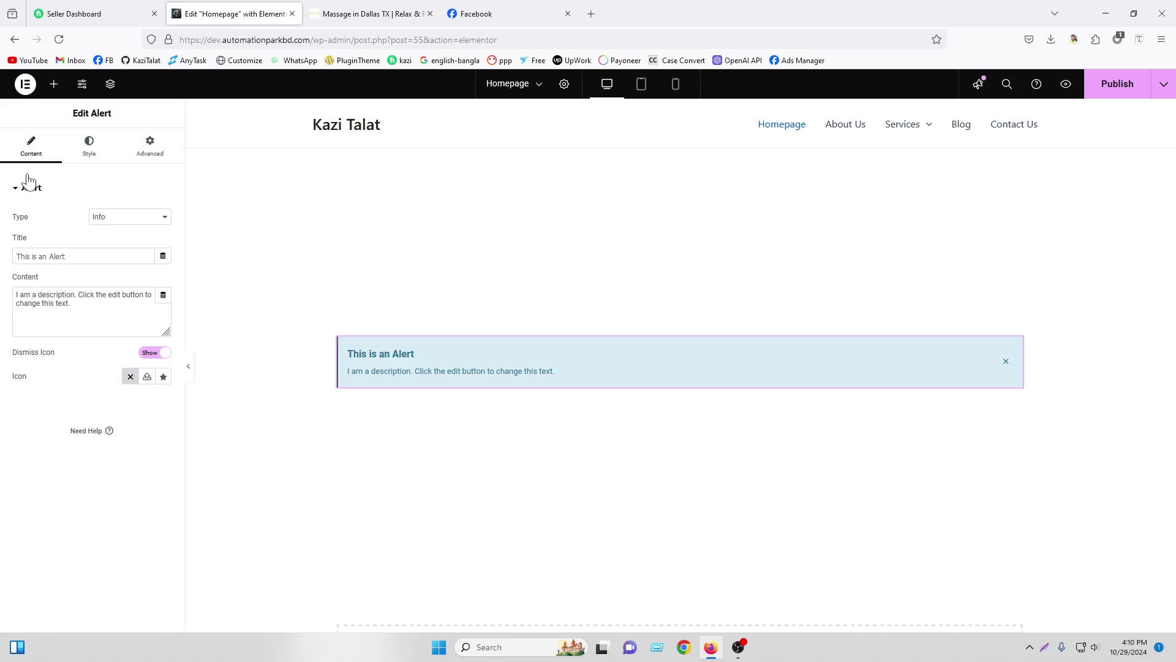
pyautogui.rightClick(818, 368)
pyautogui.click(865, 615)
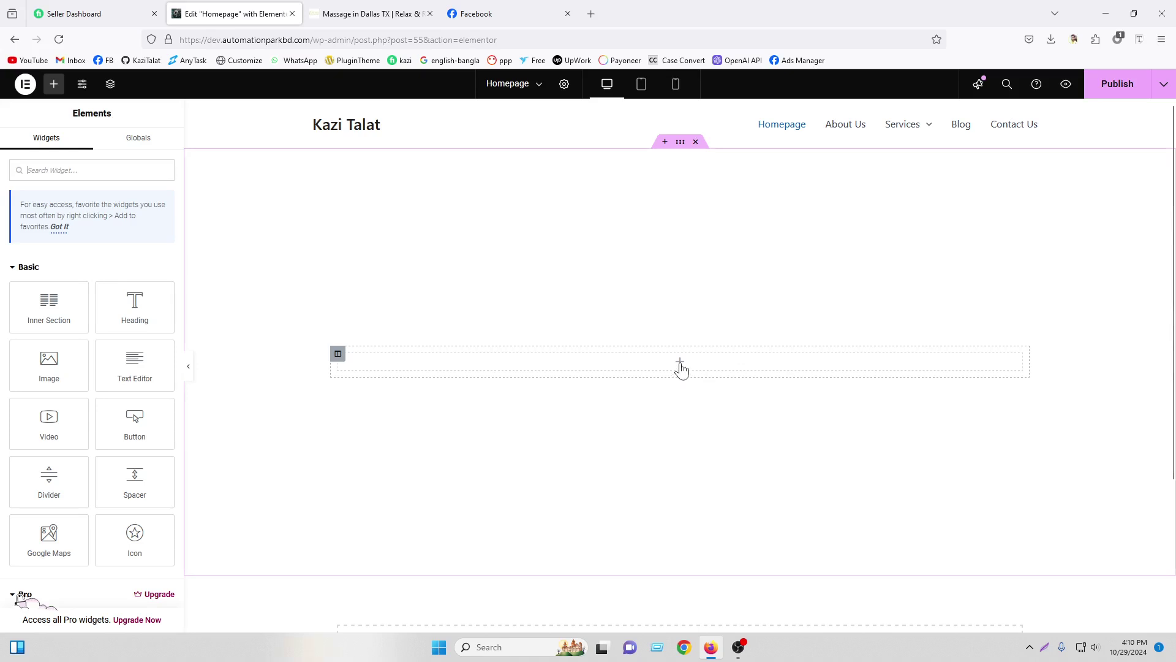
# Step: Add a SoundCloud widget from the General group to the section's empty column
pyautogui.scroll(-2, 24, 405)
pyautogui.scroll(-15, 23, 405)
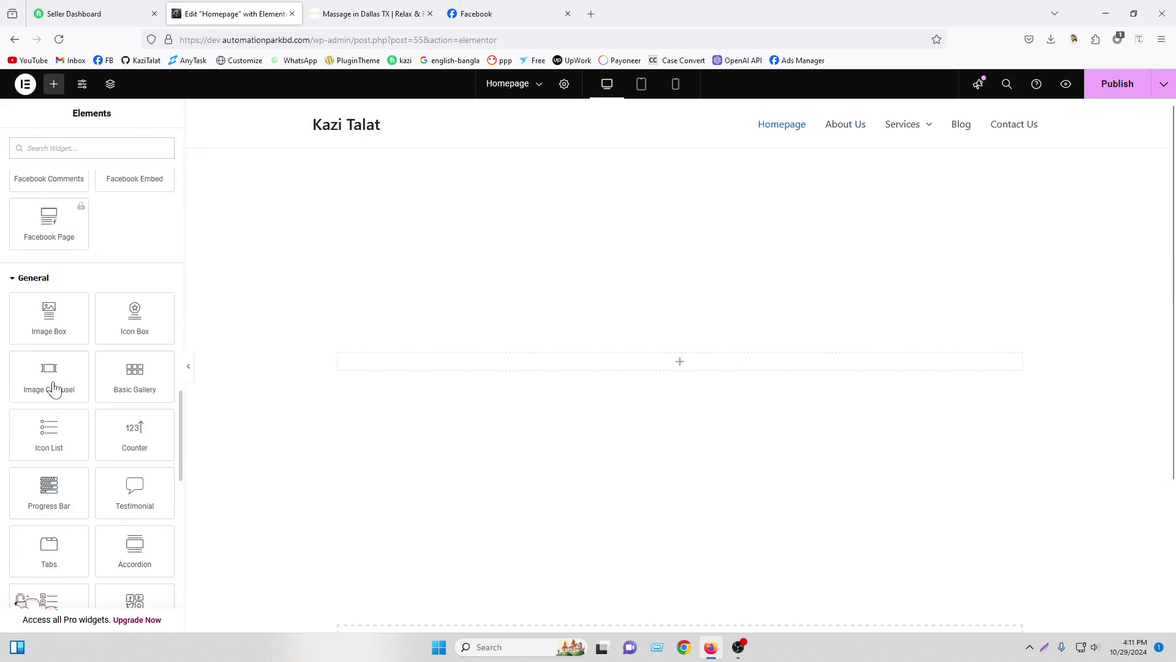
pyautogui.scroll(-6, 51, 381)
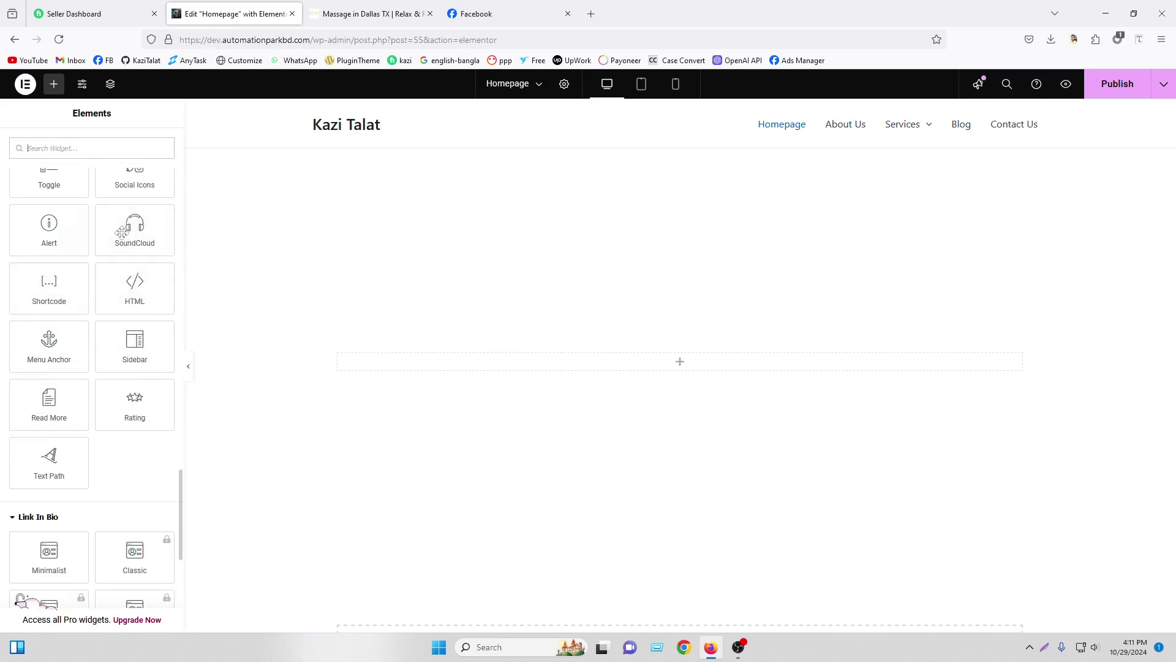
pyautogui.moveTo(130, 232); pyautogui.dragTo(655, 354)
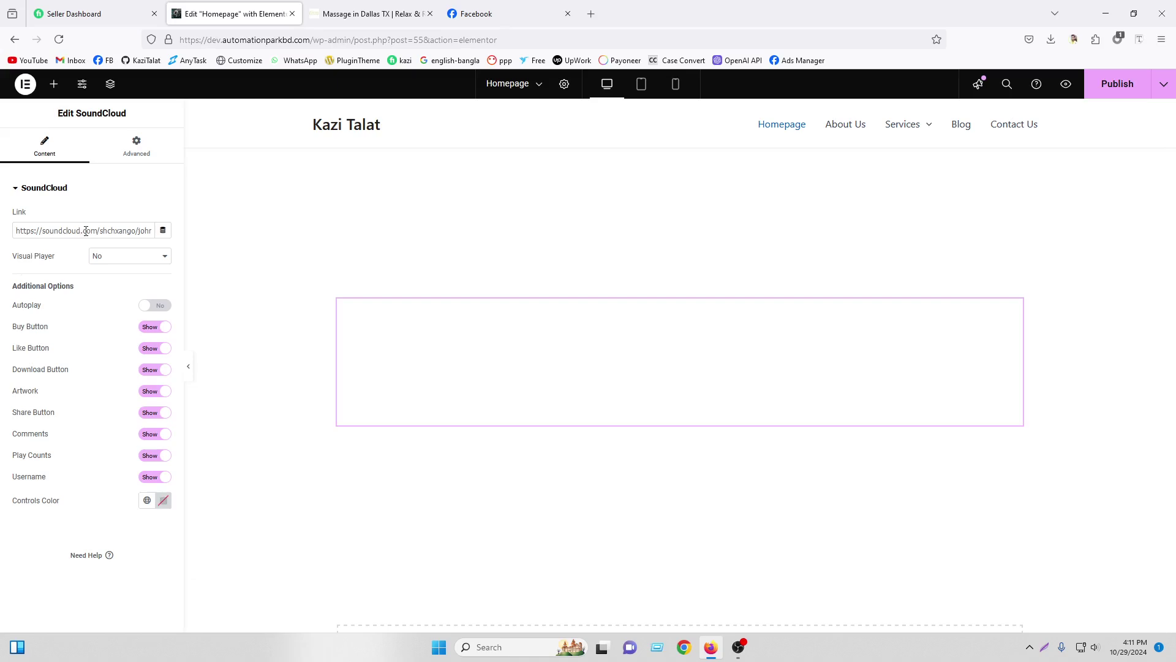
# Step: Highlight the SoundCloud track link and test the player by playing the track, skipping ahead, checking the system volume and pausing
pyautogui.moveTo(13, 231); pyautogui.dragTo(157, 233)
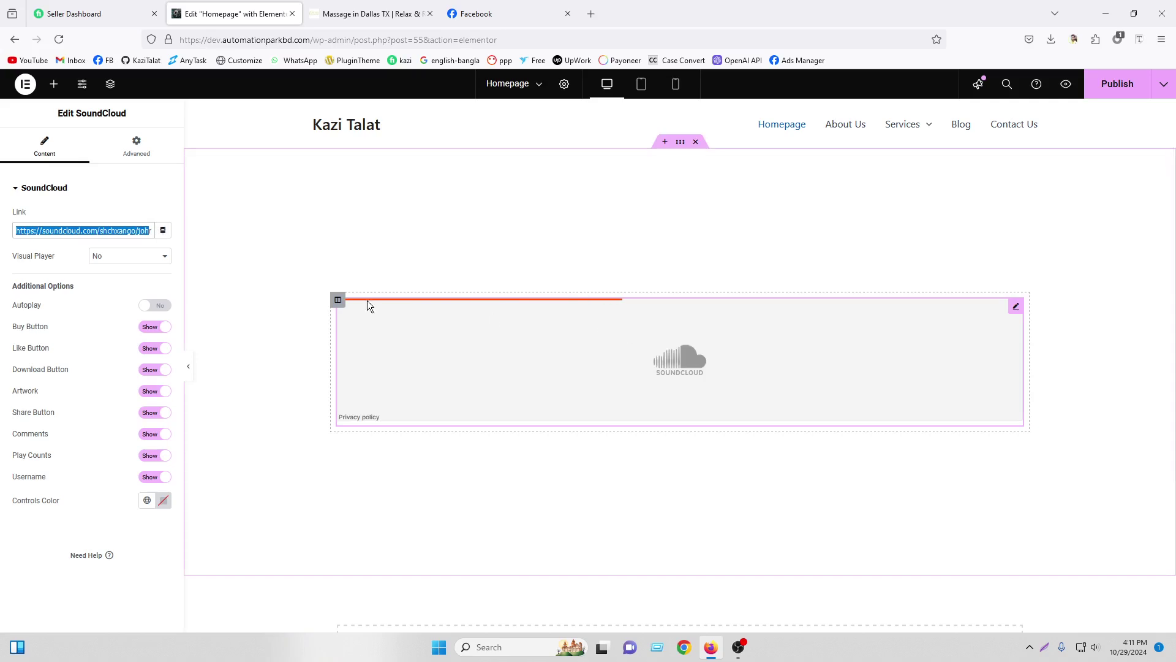
pyautogui.click(2, 227)
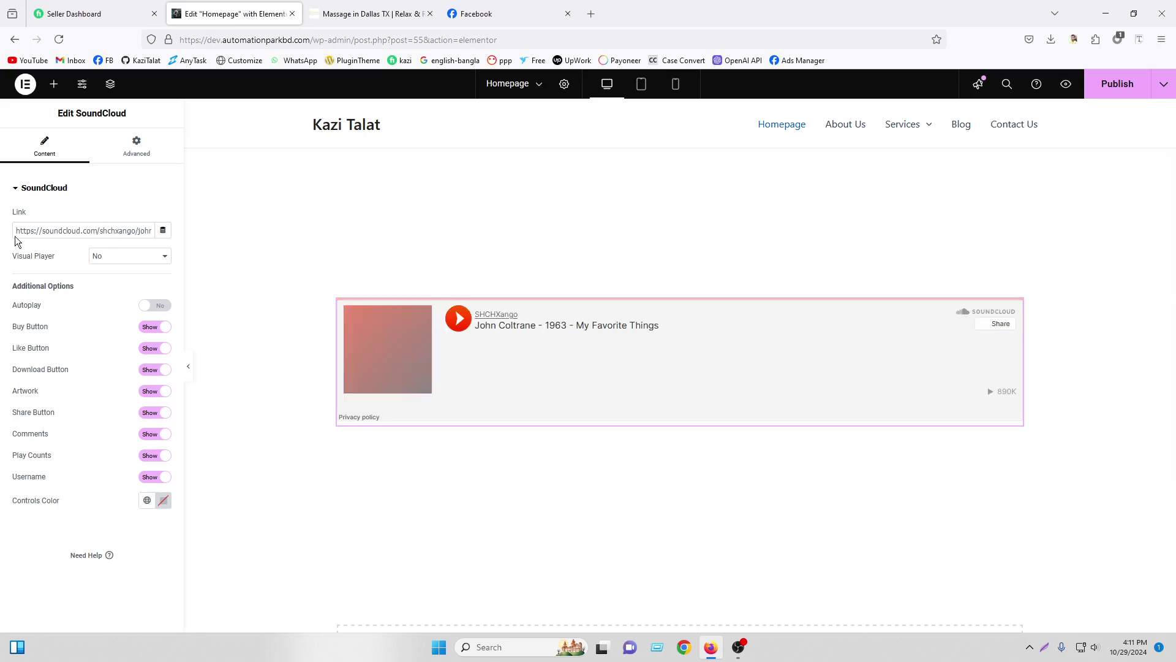
pyautogui.click(459, 318)
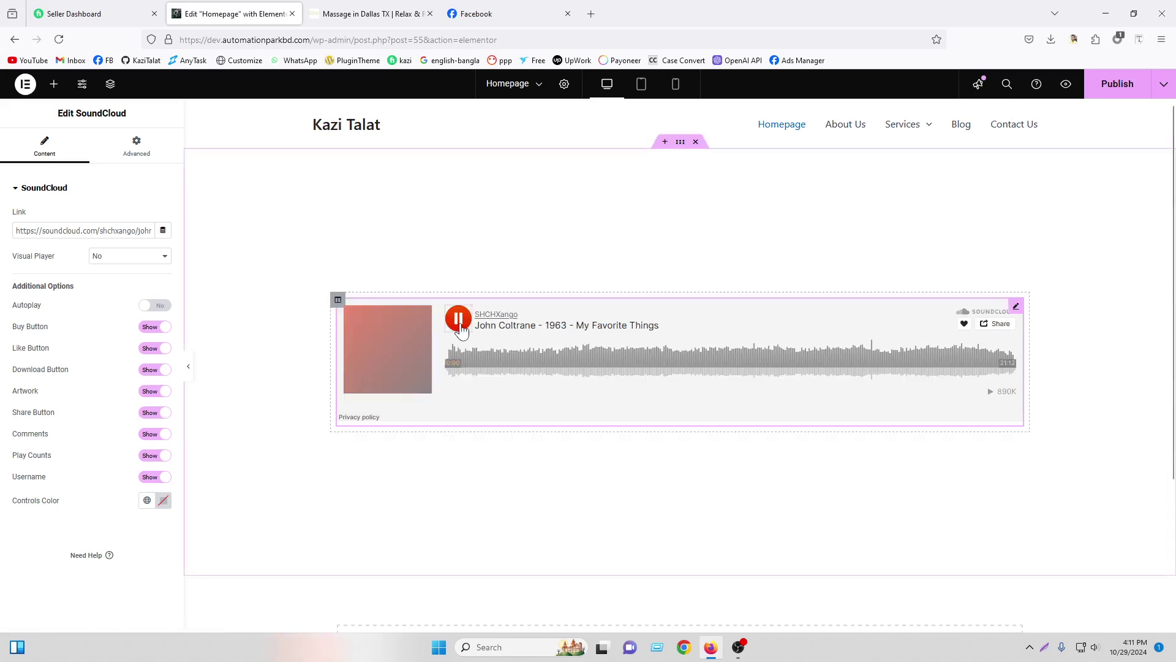
pyautogui.click(523, 362)
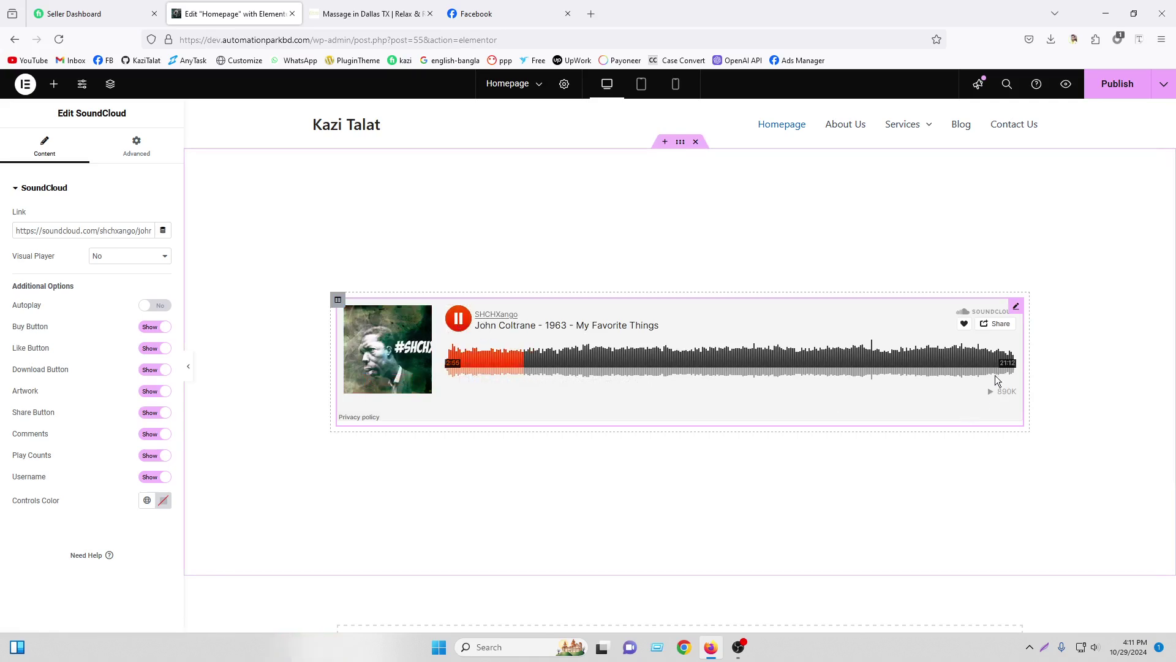
pyautogui.click(1087, 647)
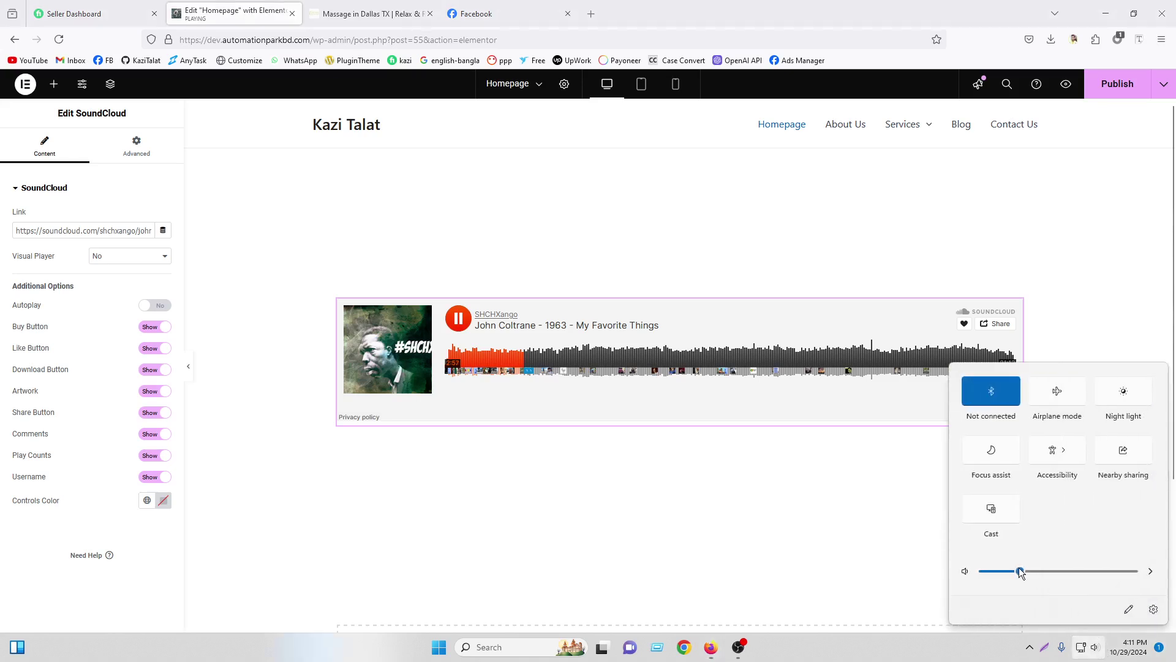
pyautogui.click(461, 327)
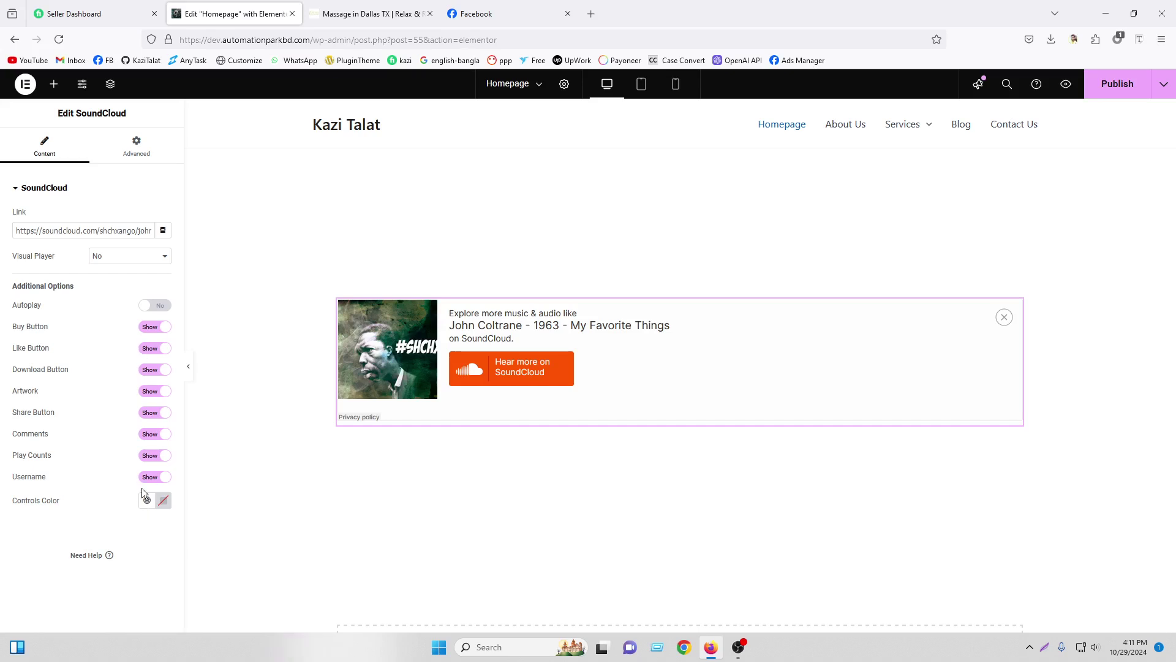
# Step: View the SoundCloud widget's advanced settings and delete the widget from the column
pyautogui.click(143, 151)
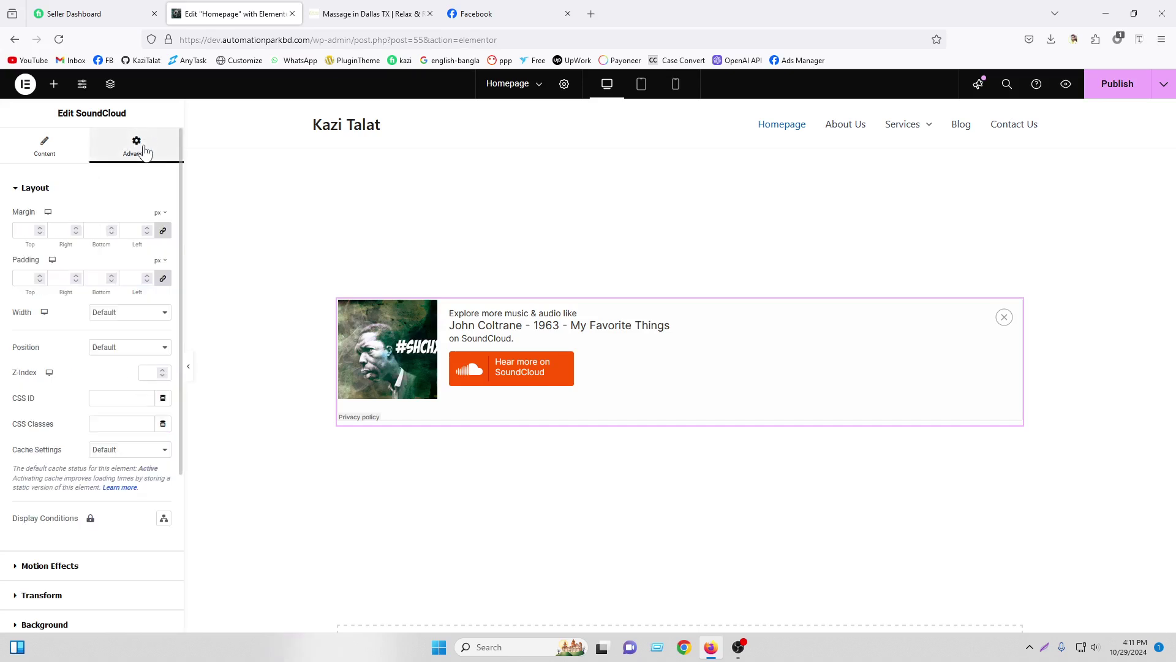
pyautogui.click(86, 149)
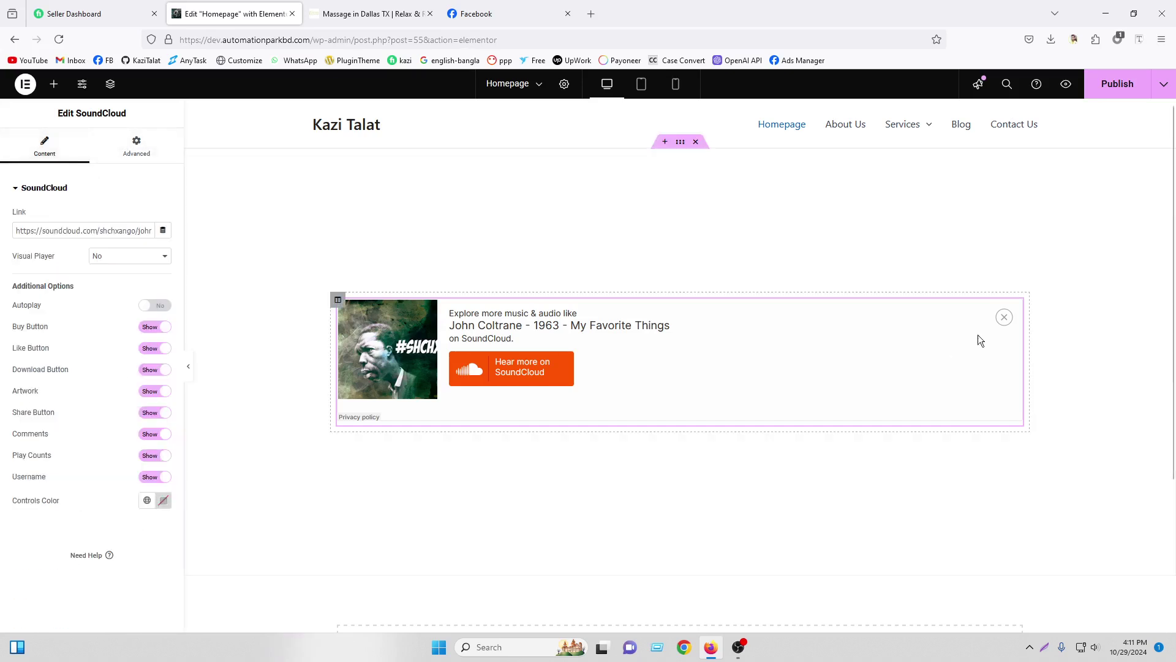
pyautogui.moveTo(1015, 308)
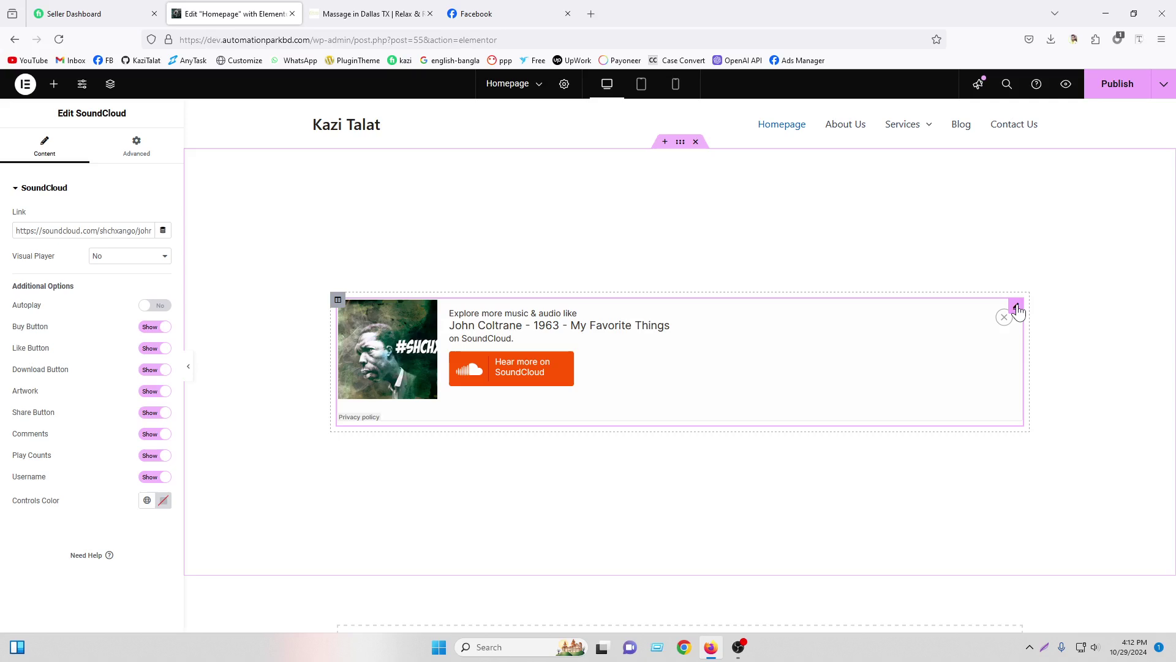
pyautogui.rightClick(1018, 311)
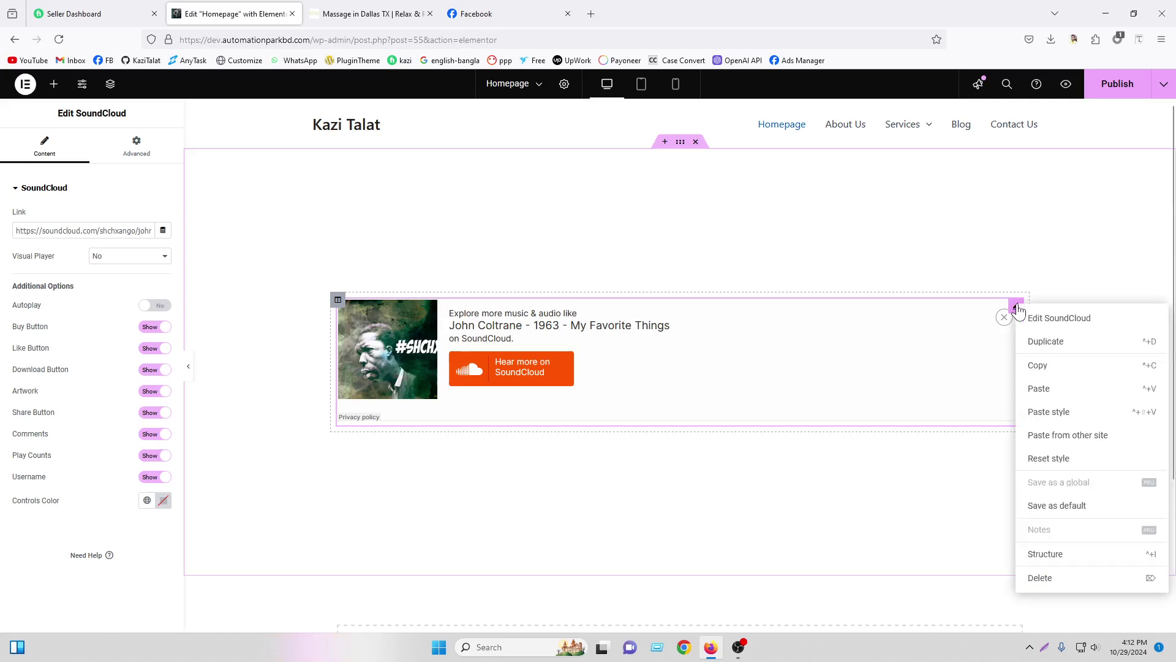
pyautogui.click(1039, 579)
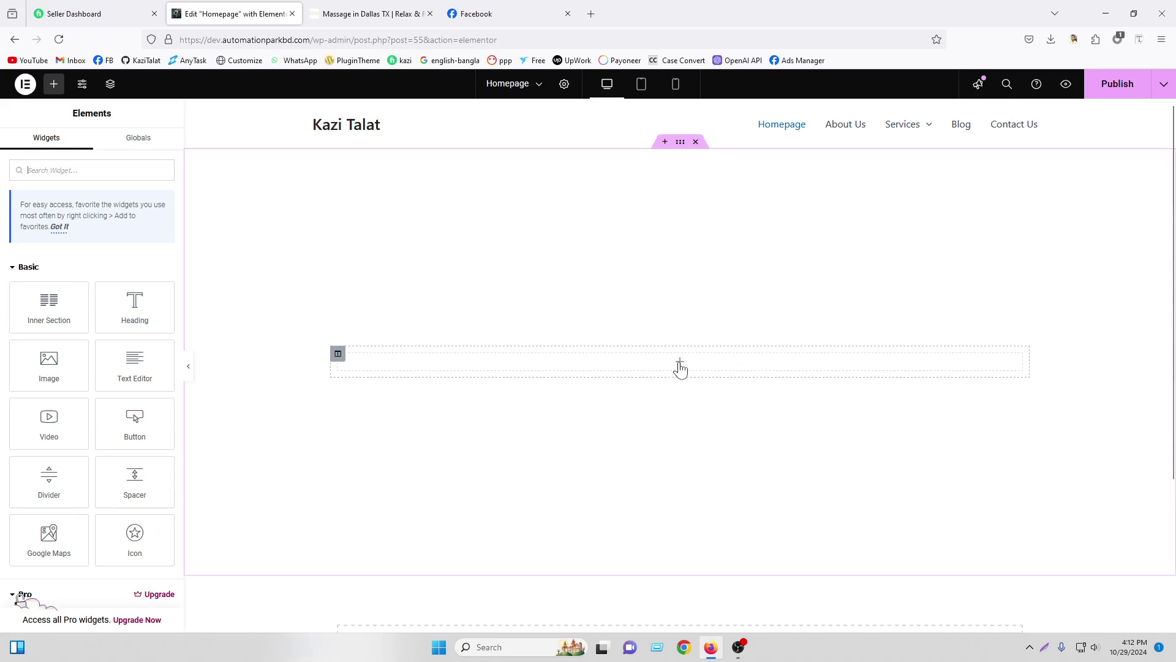
# Step: Collapse the Basic, Pro and Link In Bio widget groups, keeping the General group expanded
pyautogui.click(27, 267)
pyautogui.click(34, 299)
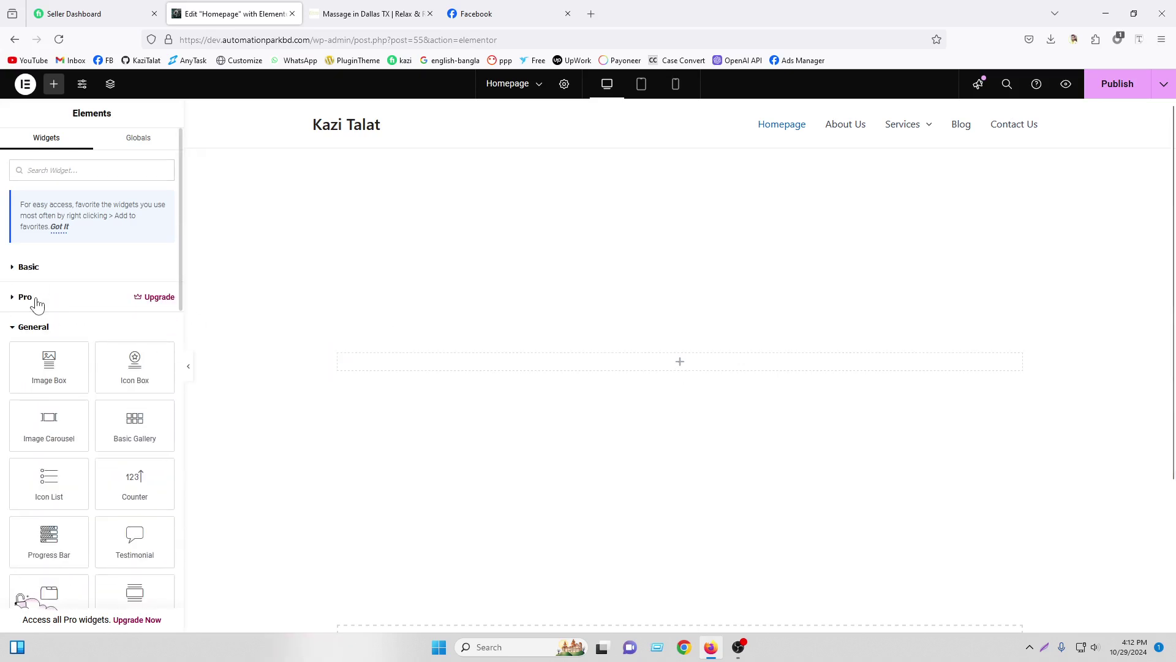
pyautogui.click(44, 331)
pyautogui.scroll(-4, 49, 380)
pyautogui.scroll(4, 46, 352)
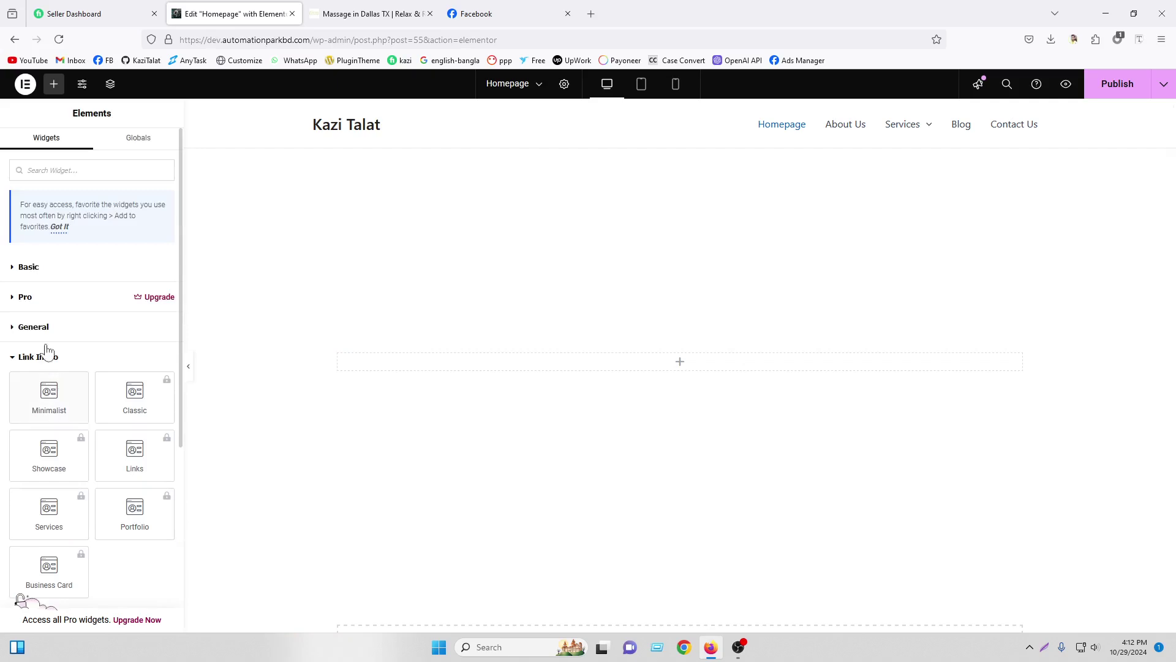
pyautogui.click(29, 356)
pyautogui.click(52, 336)
# Step: Add a Shortcode widget from the General group to the section's empty column and activate its empty shortcode field
pyautogui.scroll(-8, 63, 368)
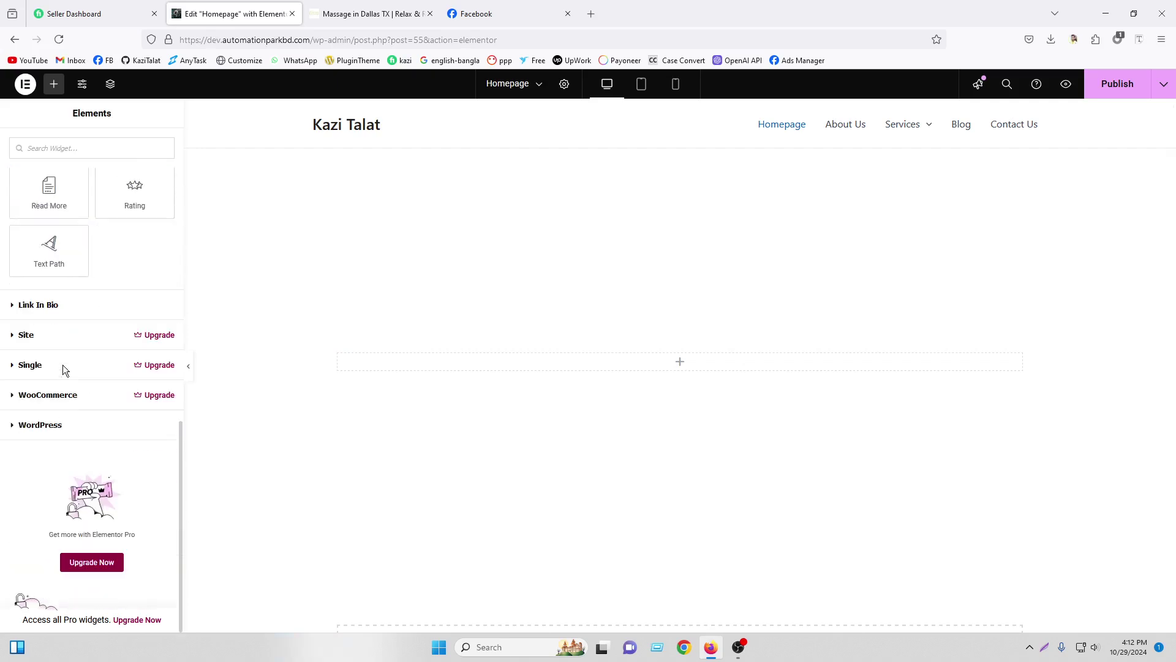
pyautogui.scroll(3, 64, 386)
pyautogui.scroll(-3, 65, 400)
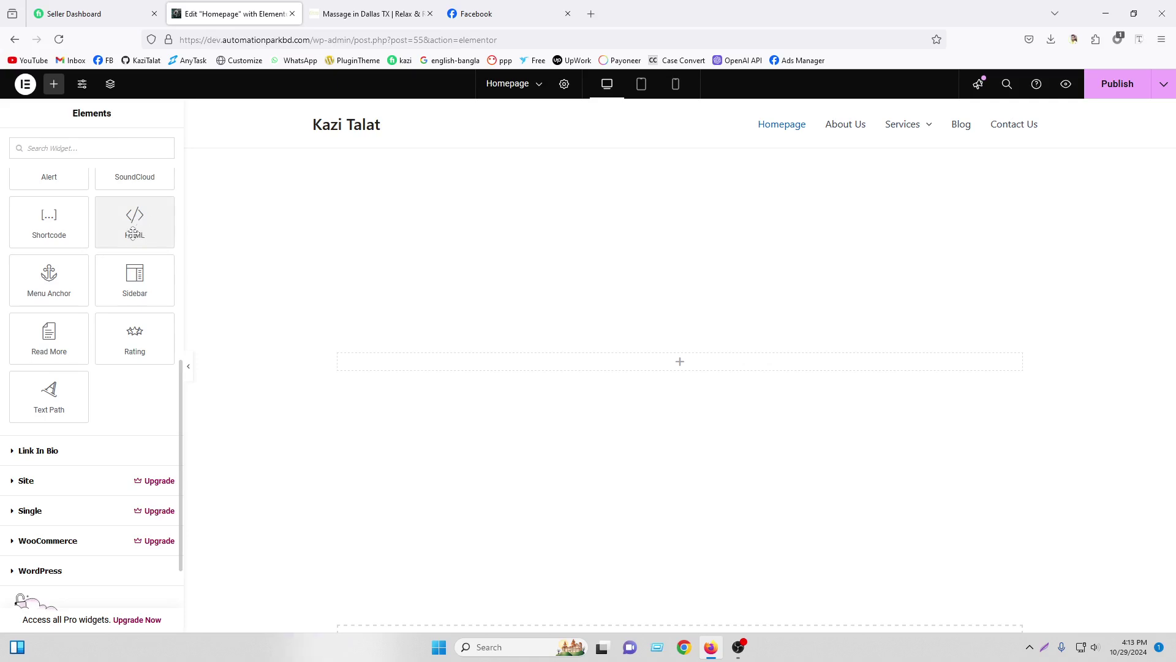
pyautogui.scroll(2, 138, 239)
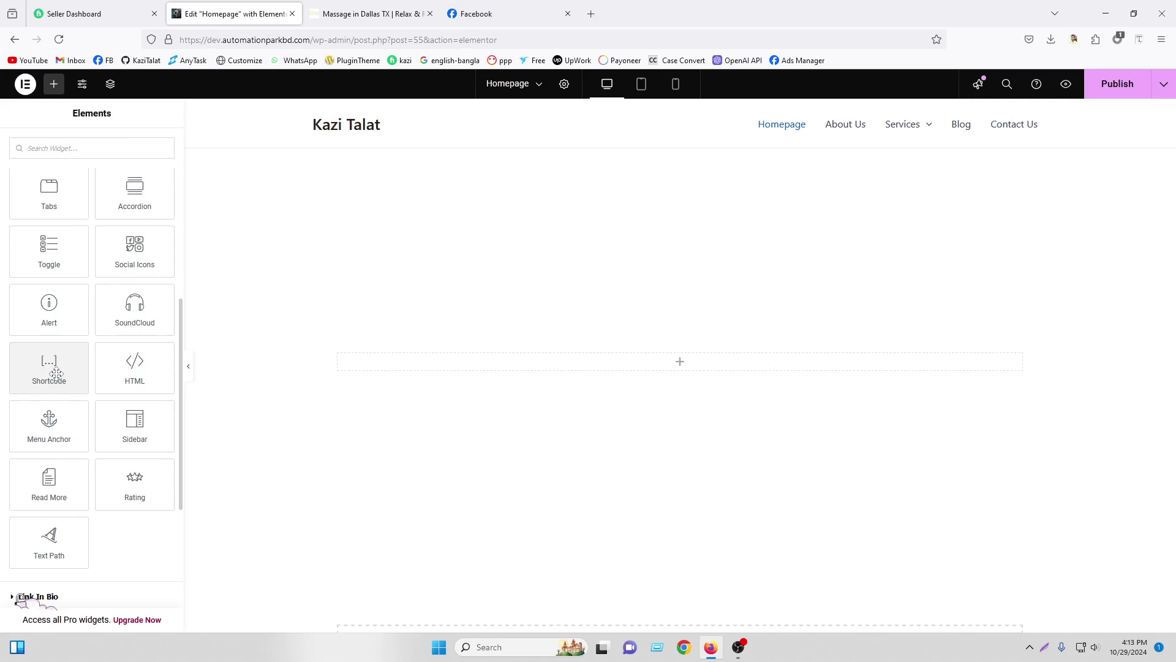
pyautogui.scroll(5, 92, 321)
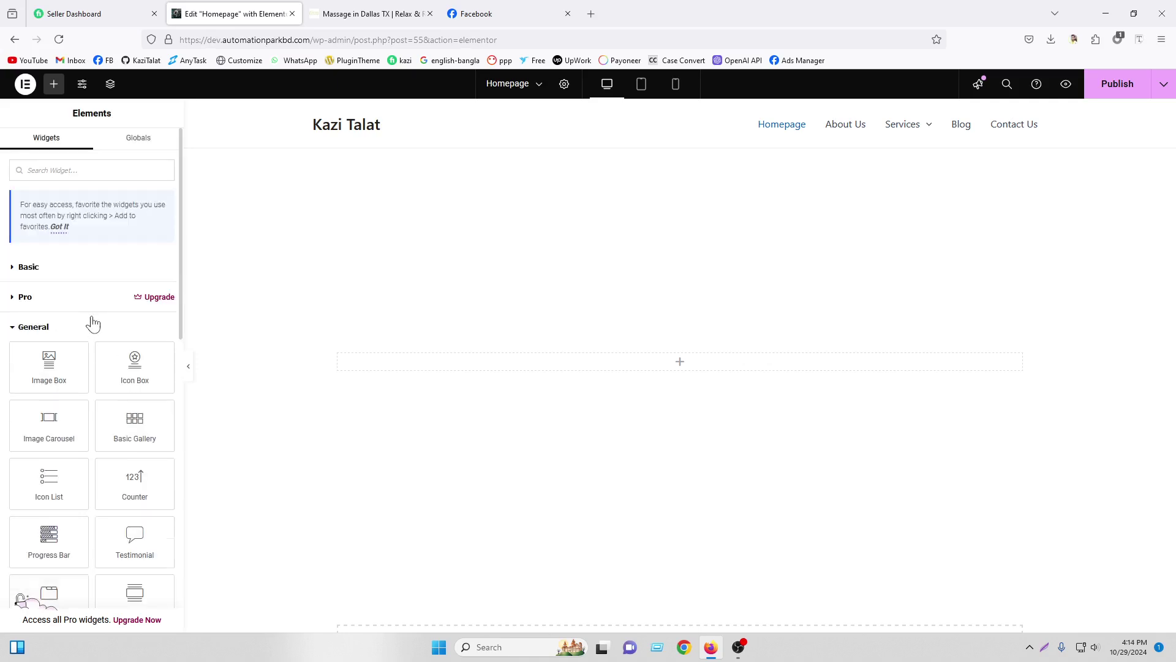
pyautogui.scroll(-8, 92, 320)
pyautogui.scroll(3, 92, 321)
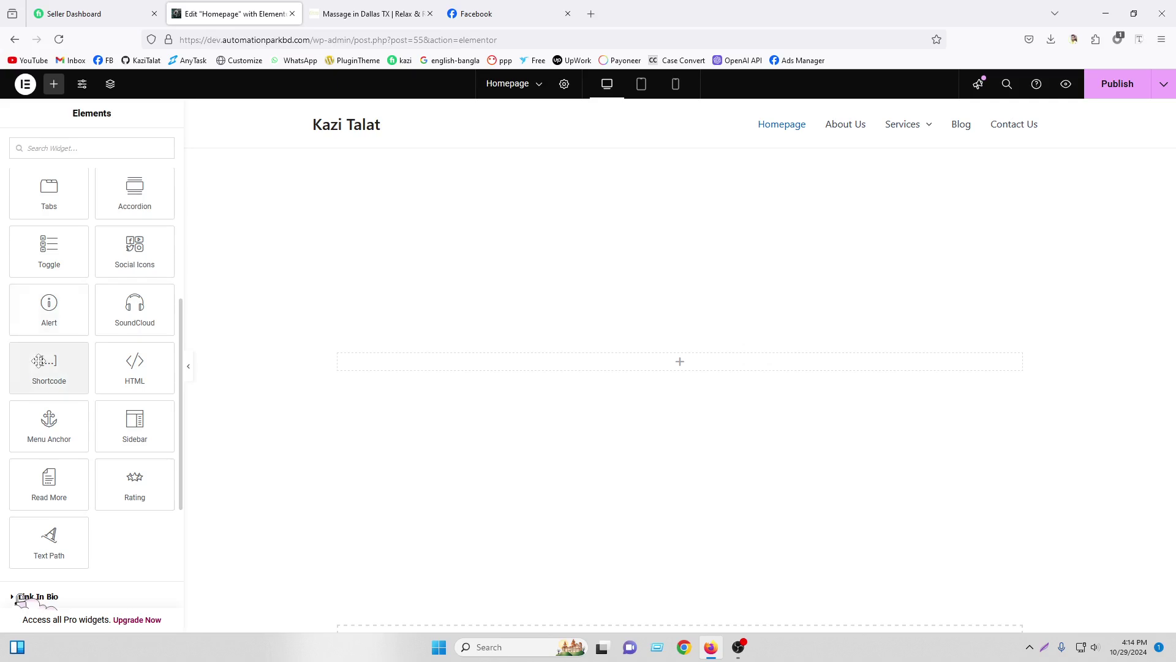
pyautogui.moveTo(38, 360); pyautogui.dragTo(627, 361)
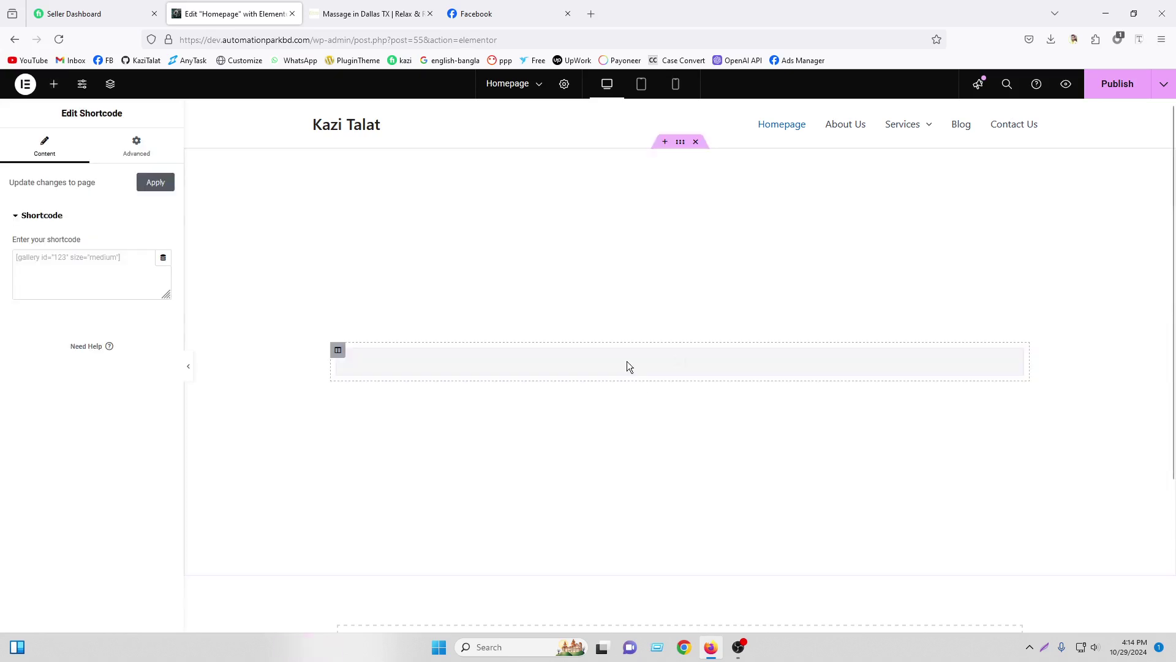
pyautogui.rightClick(47, 259)
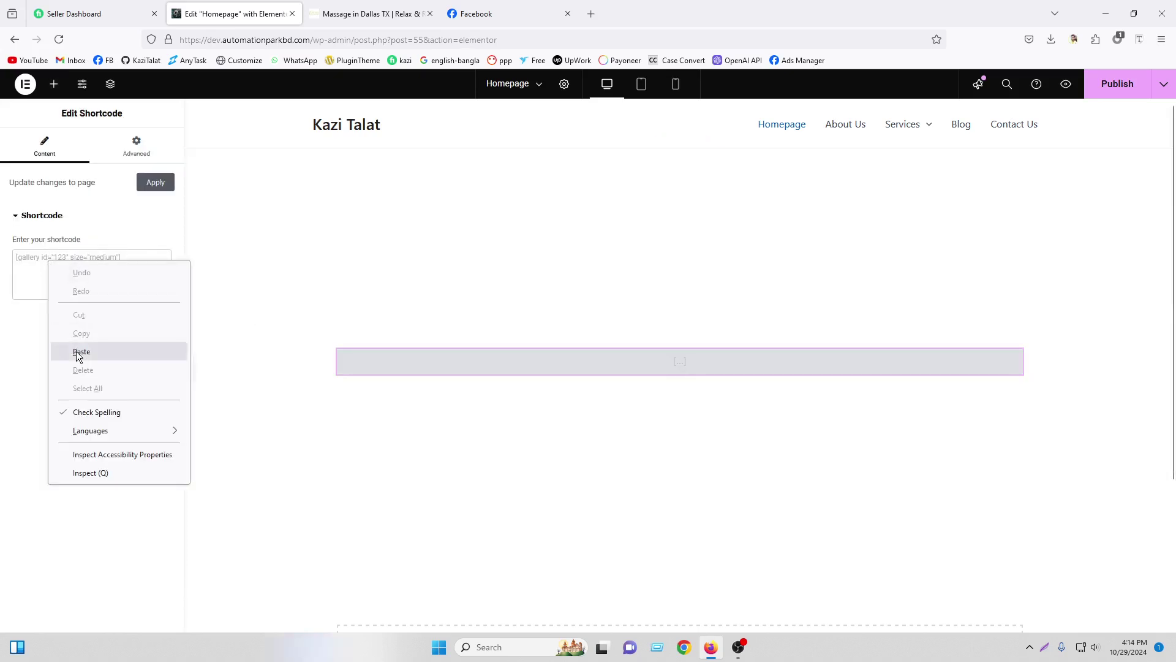
pyautogui.click(28, 258)
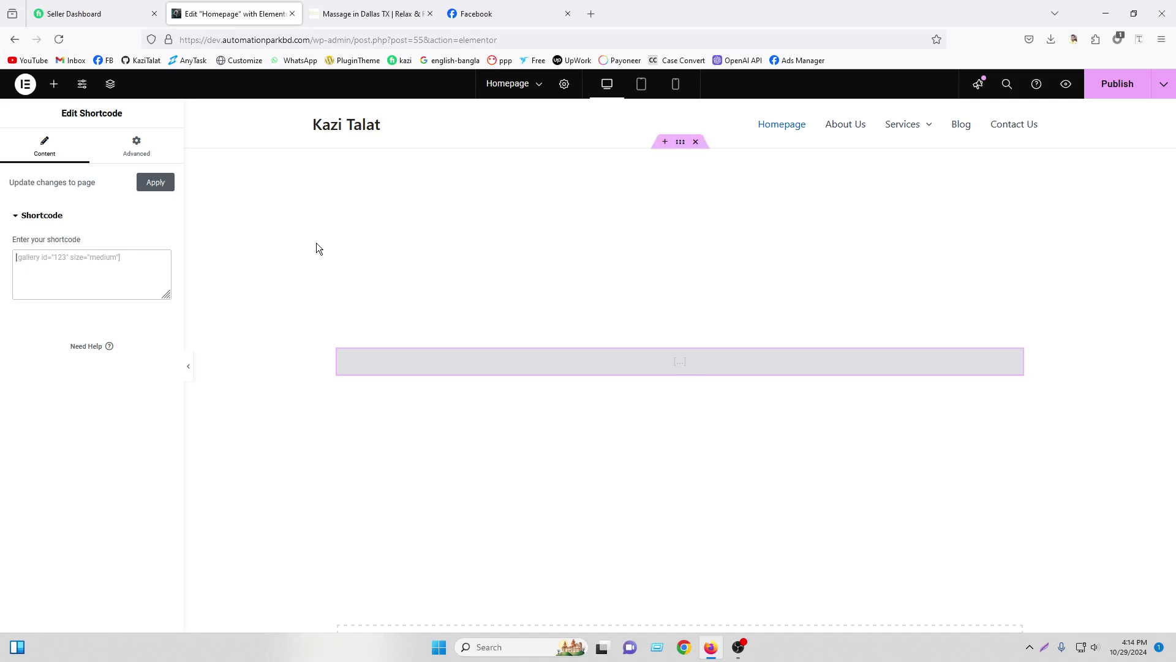
# Step: Open the WordPress admin of oaktreemassagedallas.com in a new tab and log in with the saved credentials
pyautogui.click(591, 12)
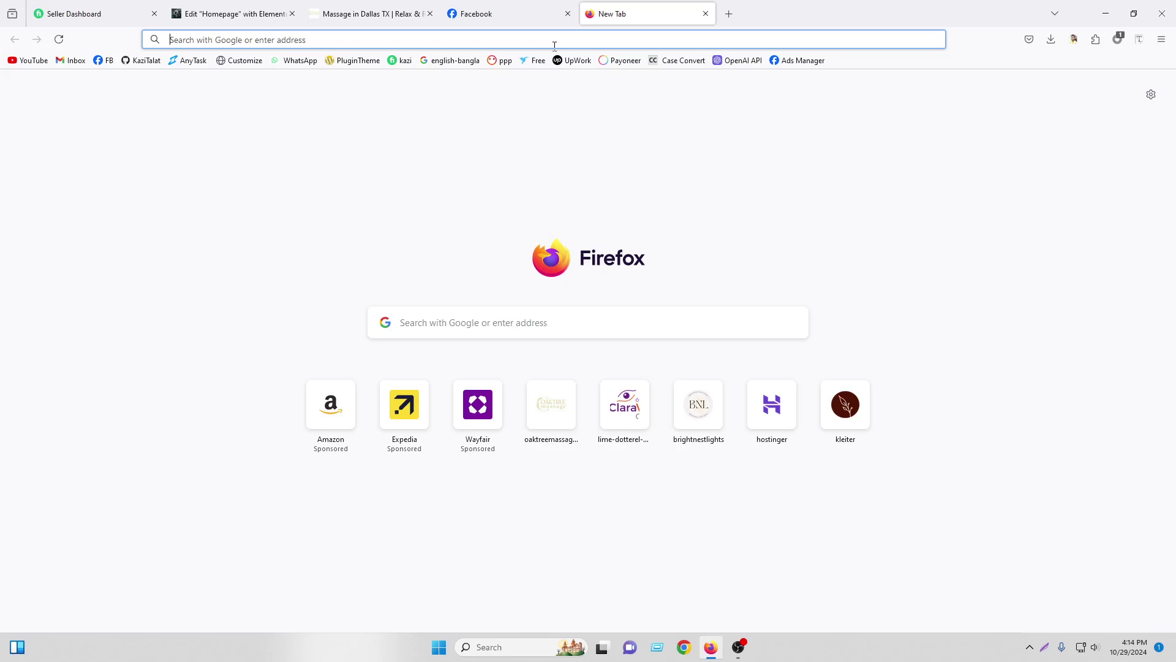
pyautogui.write('oaktreemassagedallas.com/')
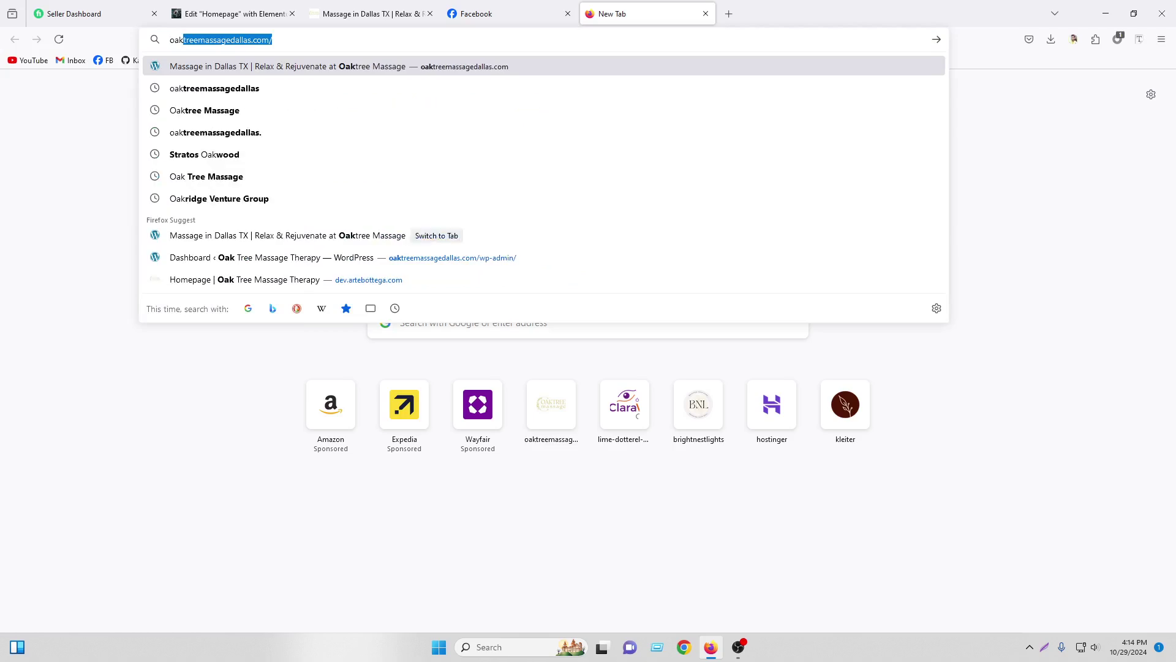
pyautogui.press('Right')
pyautogui.write('w')
pyautogui.press('Return')
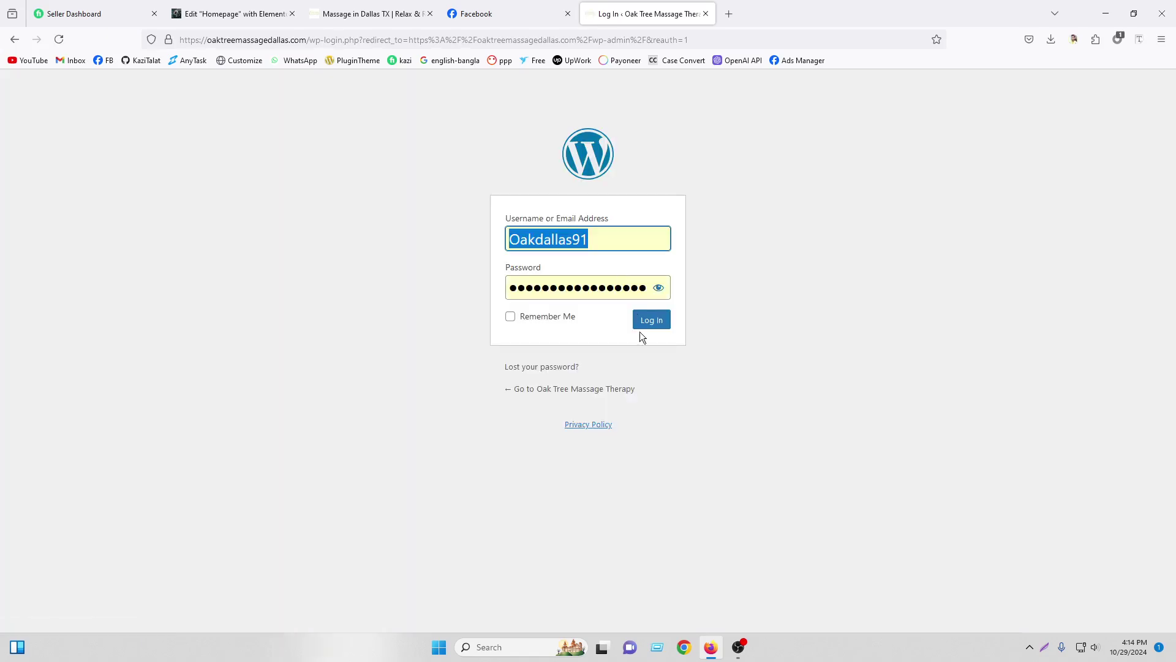
pyautogui.click(669, 323)
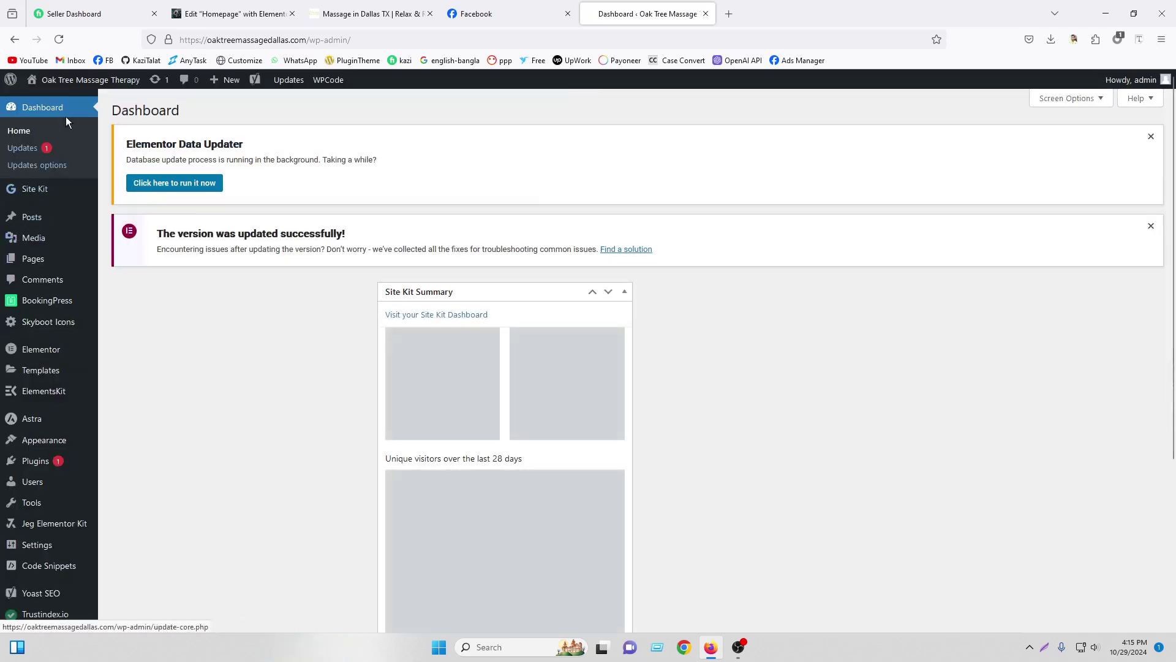
# Step: Open the Oaktree Massage website in a separate tab and go to its Book Now page
pyautogui.rightClick(47, 100)
pyautogui.click(91, 110)
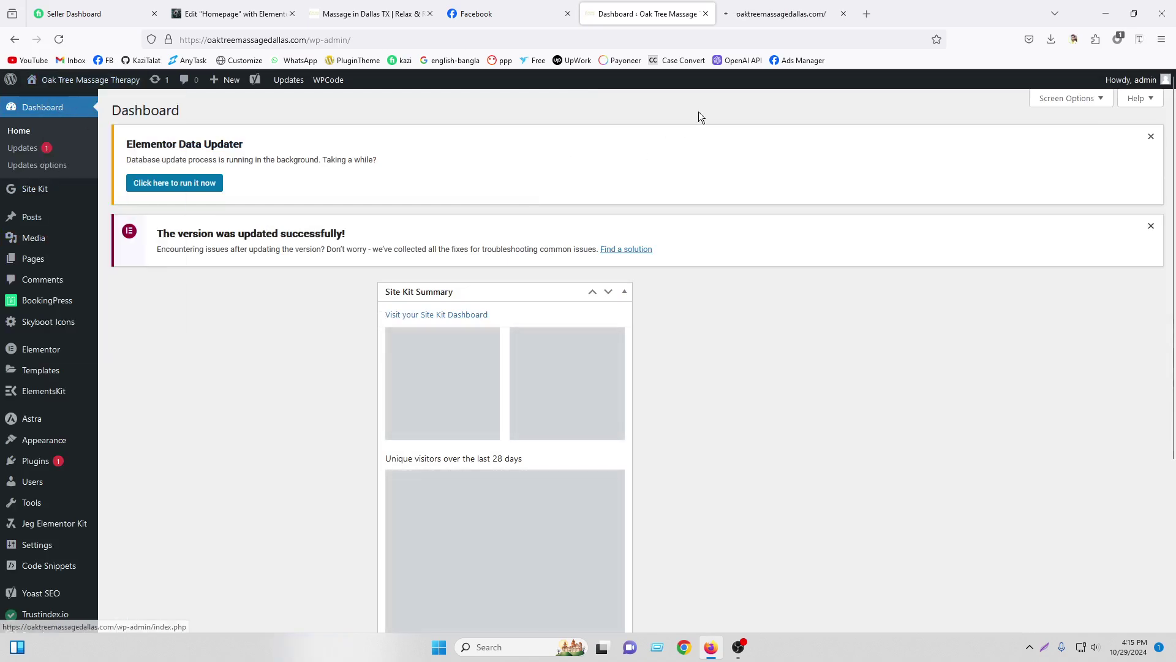
pyautogui.click(824, 14)
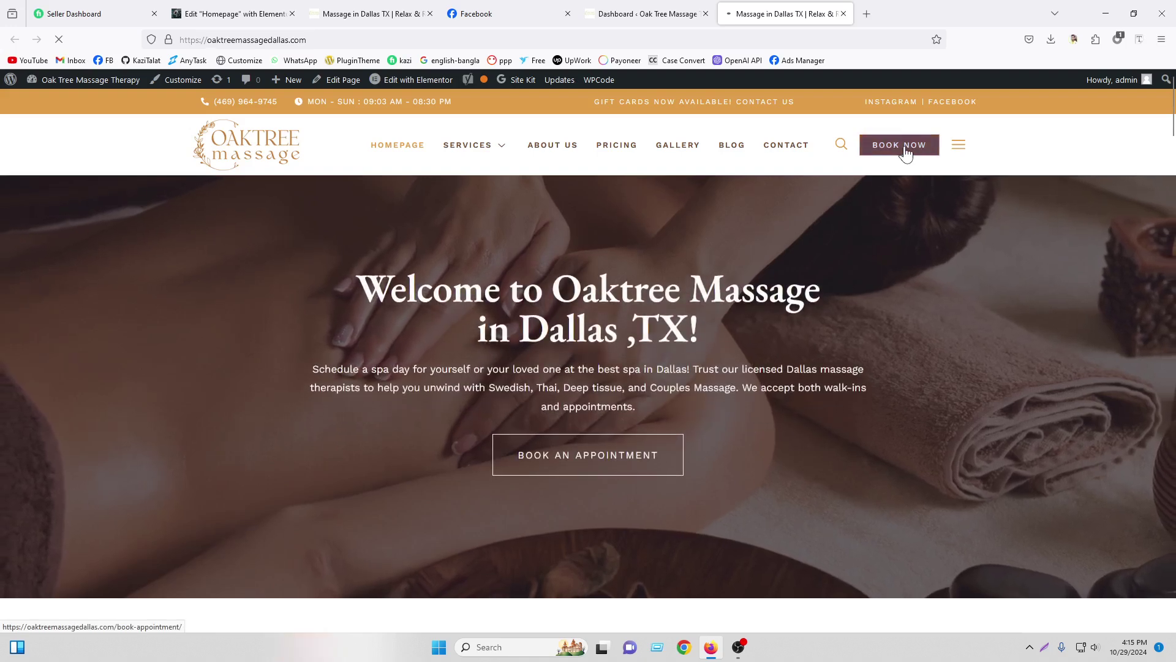
pyautogui.click(906, 154)
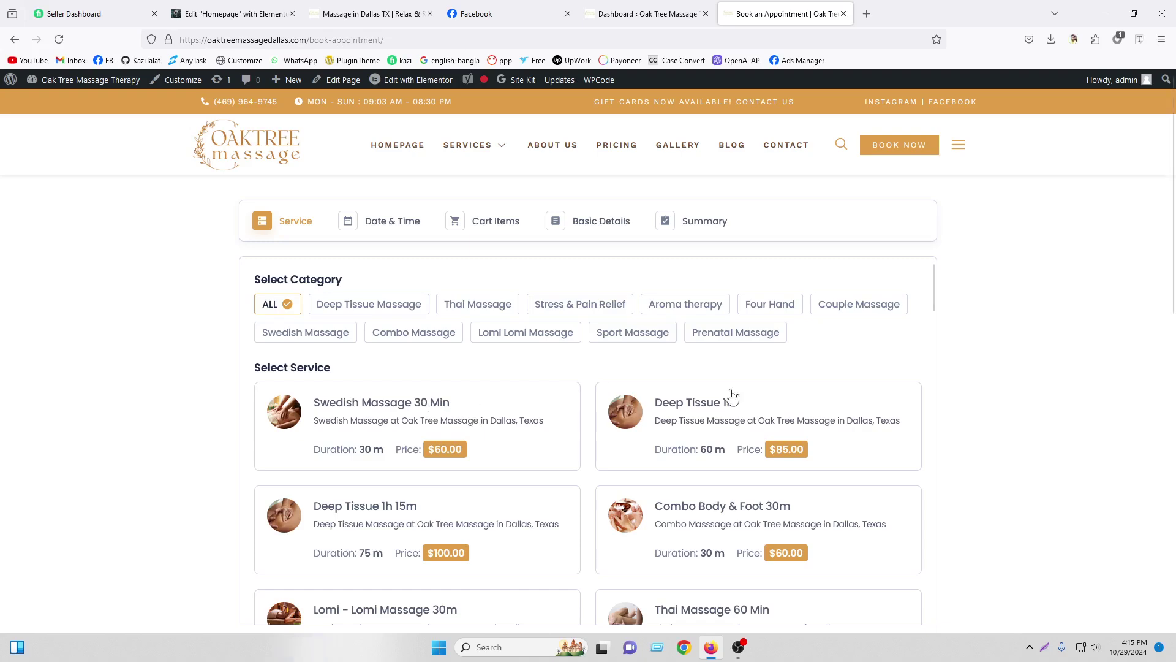
# Step: Return to the Oak Tree dashboard and look through the BookingPress services list
pyautogui.click(643, 12)
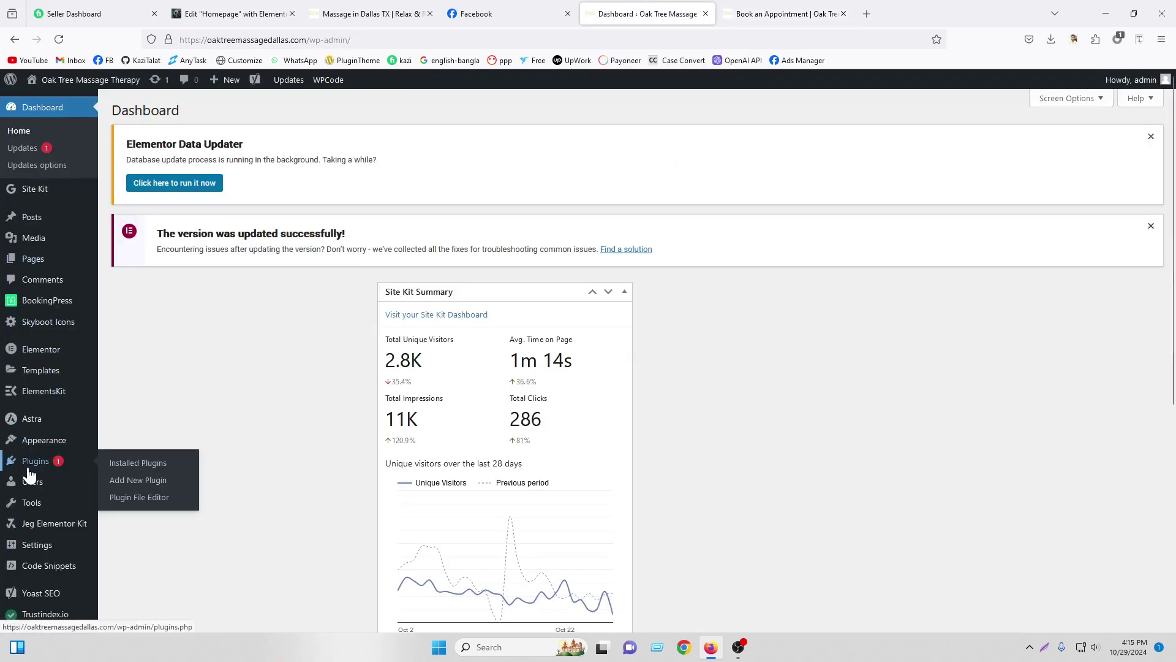
pyautogui.moveTo(47, 305)
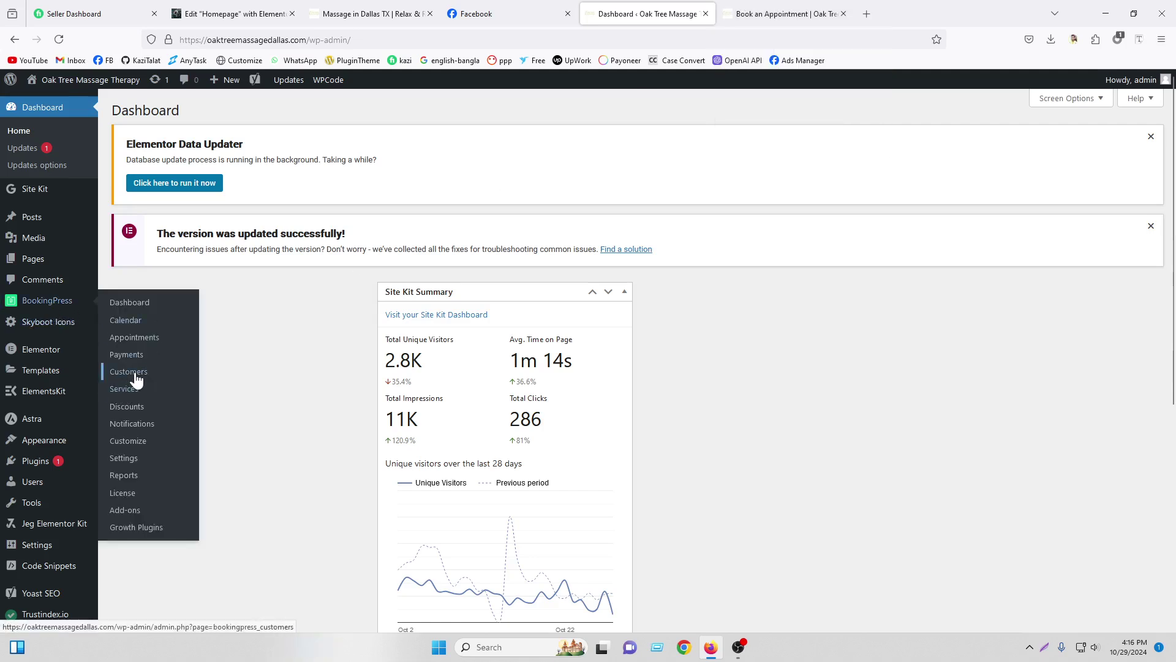
pyautogui.click(132, 395)
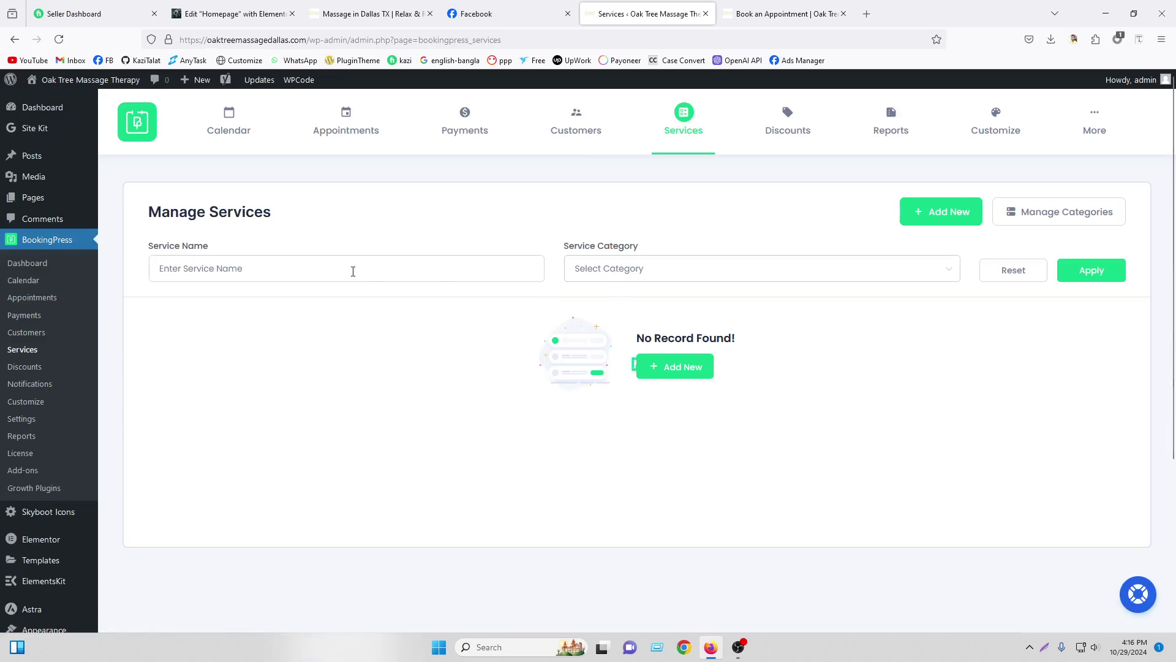
pyautogui.scroll(-20, 608, 408)
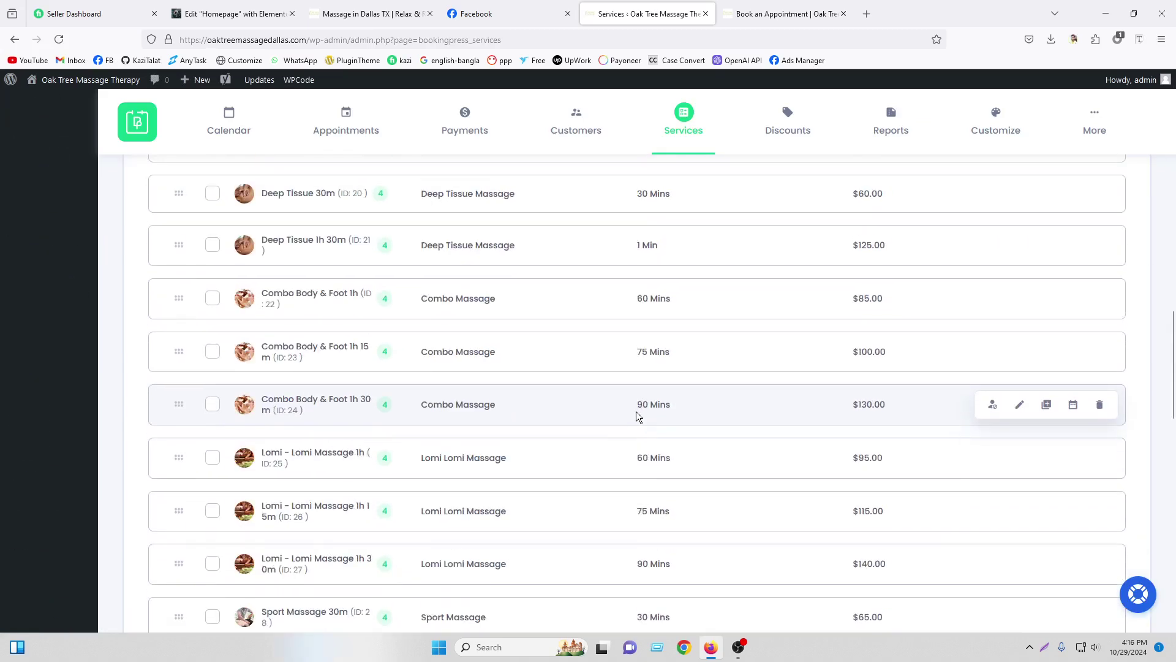
pyautogui.scroll(20, 654, 392)
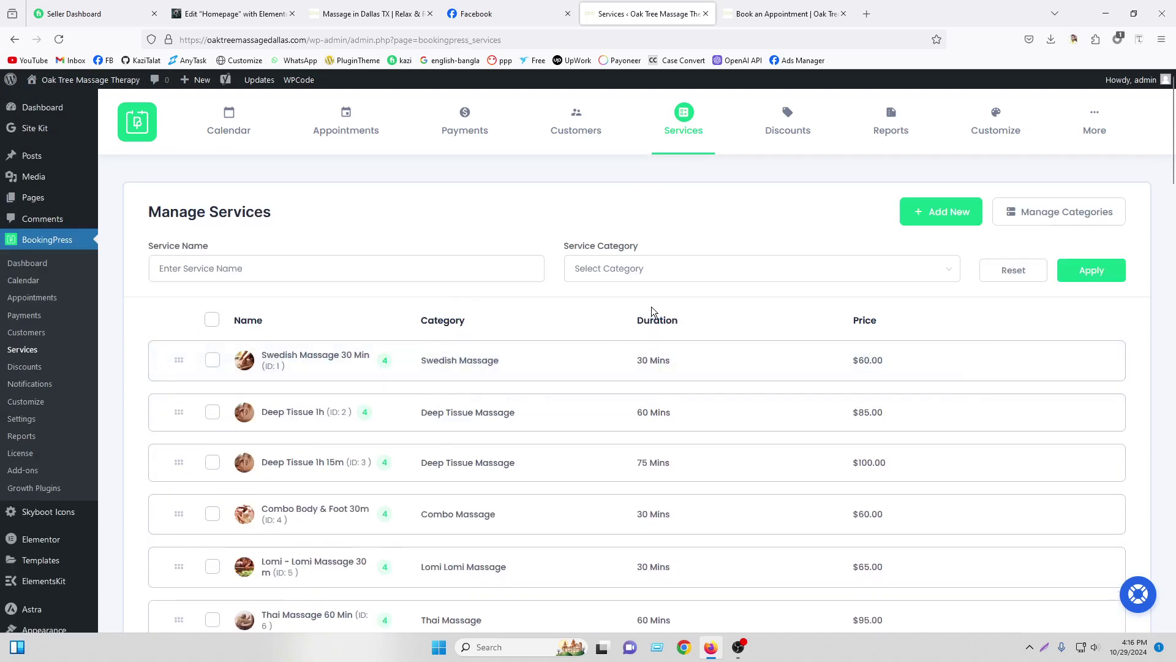
# Step: Open the Book an Appointment page in the Elementor editor and switch off the Free VPN Proxy extension
pyautogui.click(781, 14)
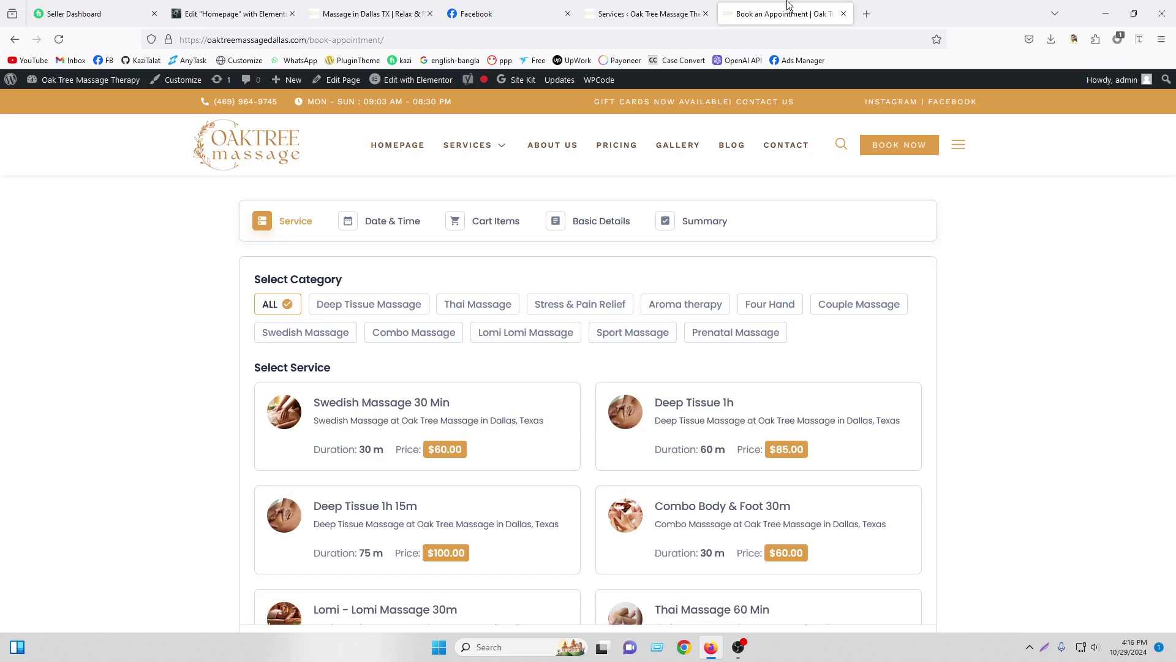
pyautogui.moveTo(419, 81)
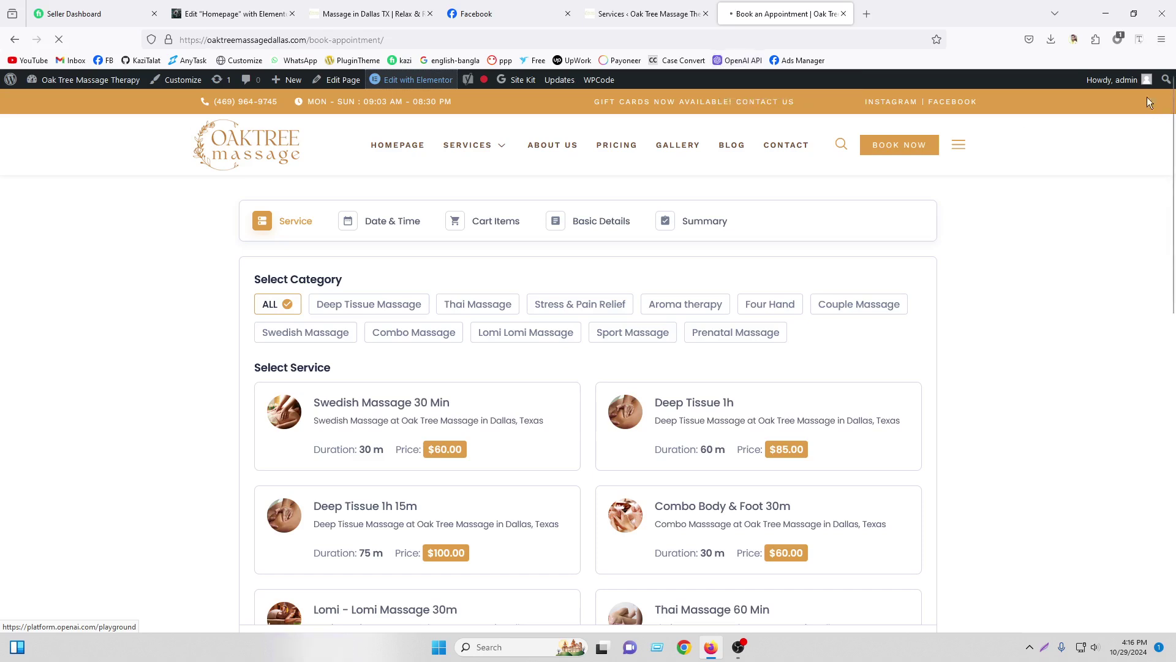
pyautogui.click(1096, 40)
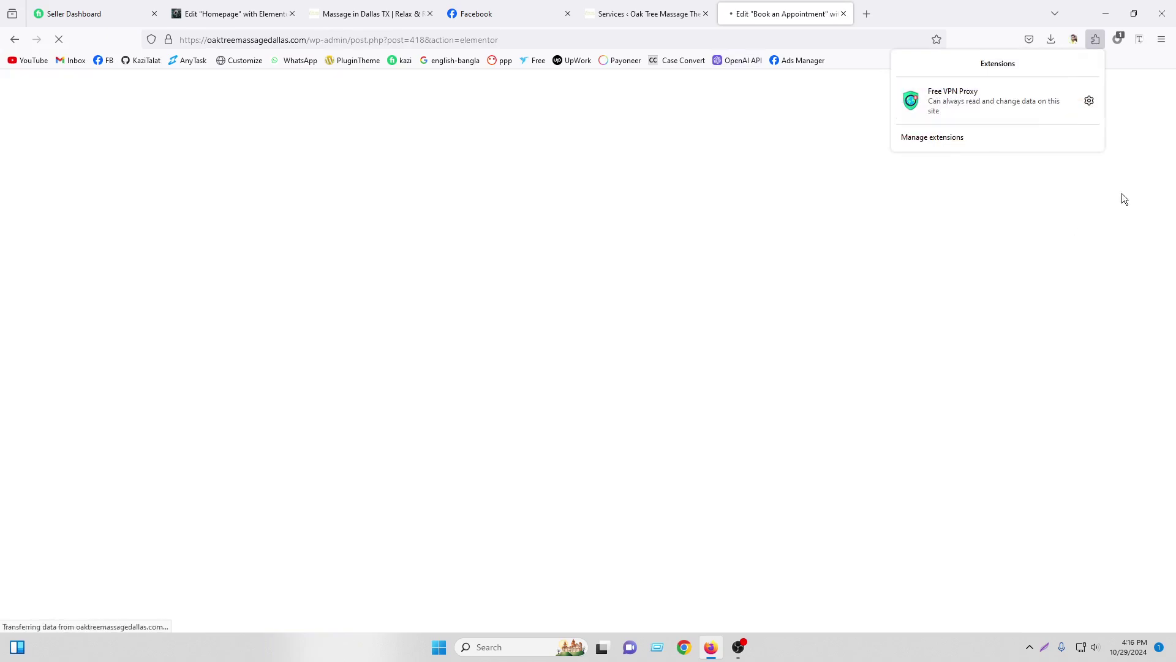
pyautogui.click(962, 108)
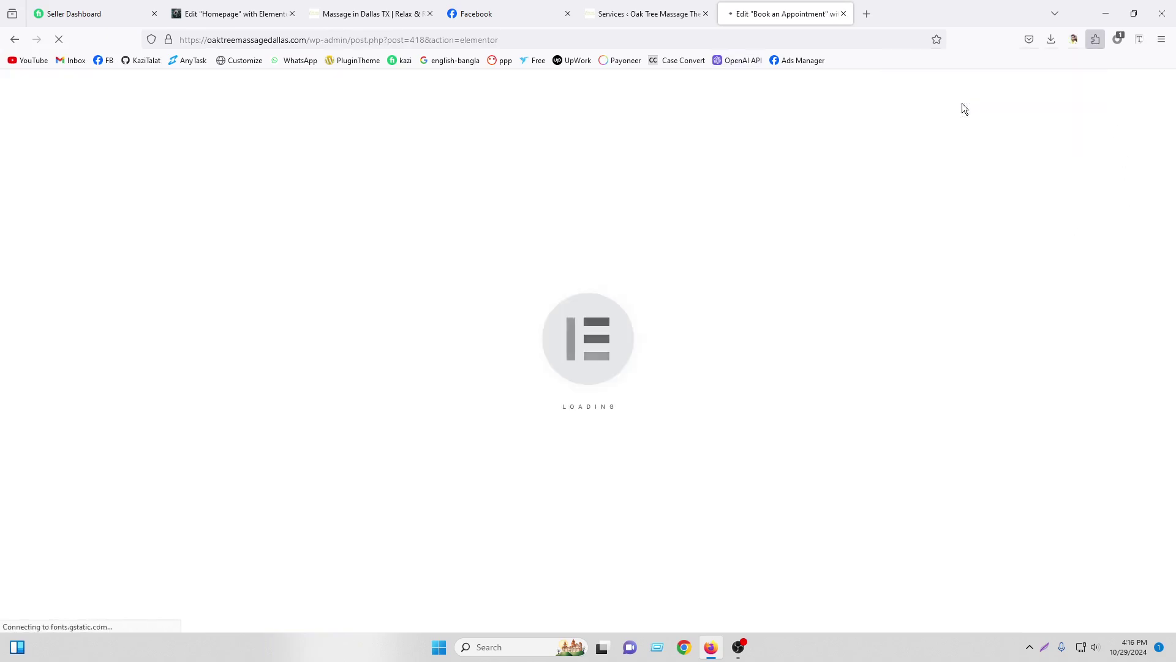
pyautogui.click(992, 174)
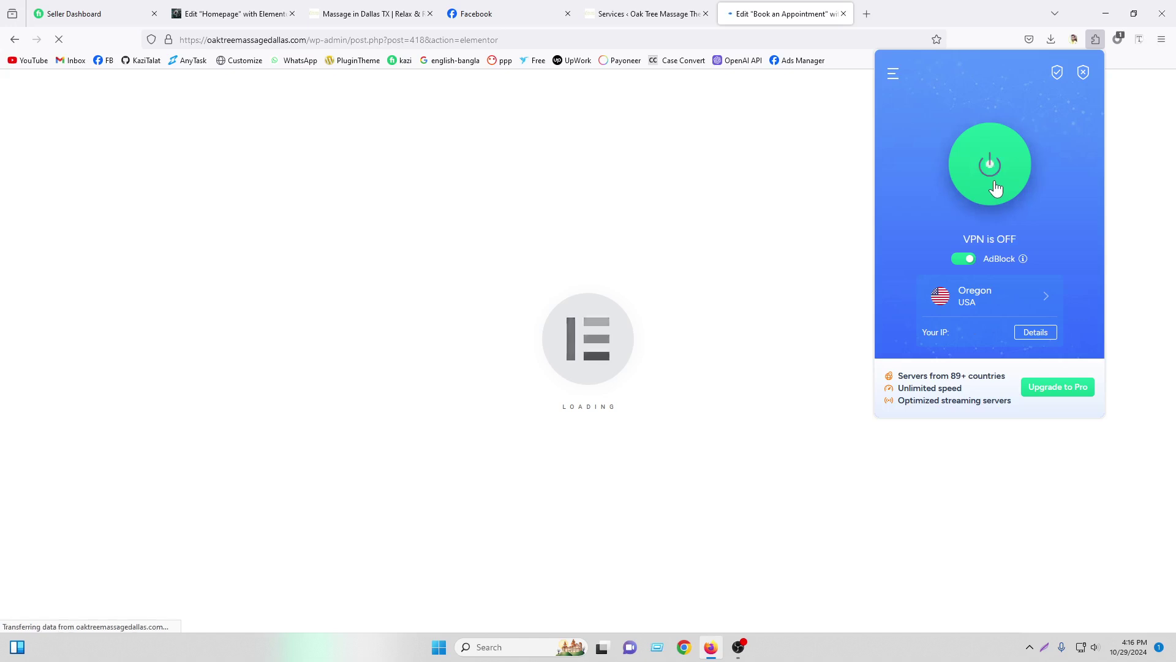
pyautogui.click(1126, 157)
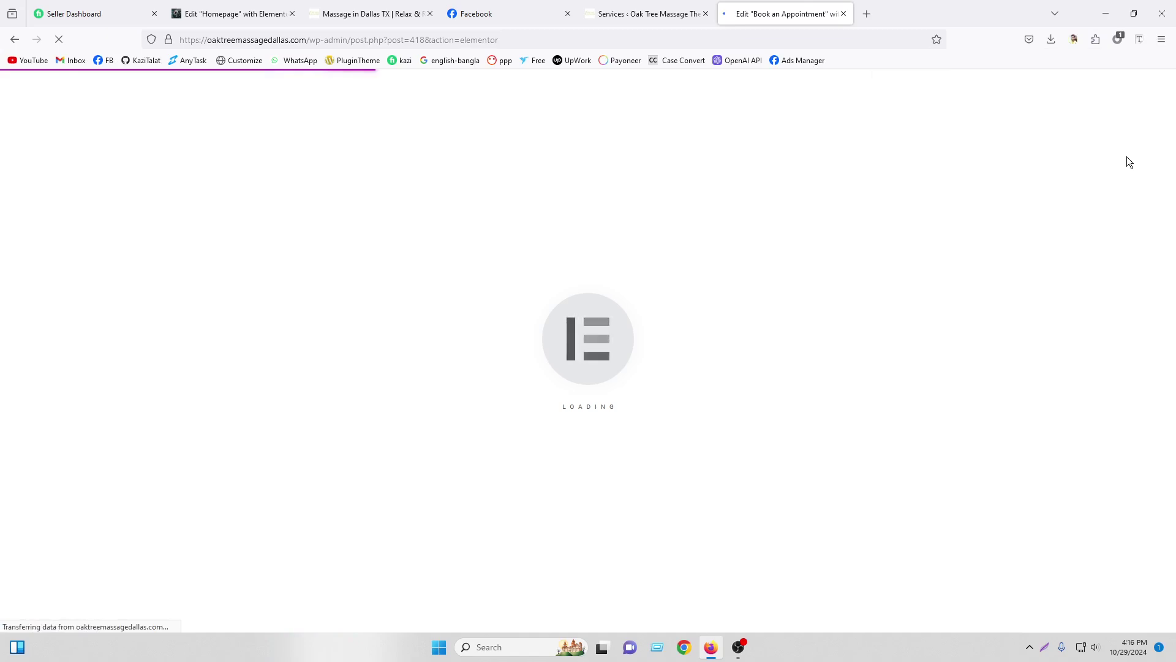
# Step: Close the Seller Dashboard tab and highlight the [bookingpress_form] shortcode in the booking page's Shortcode widget
pyautogui.click(154, 13)
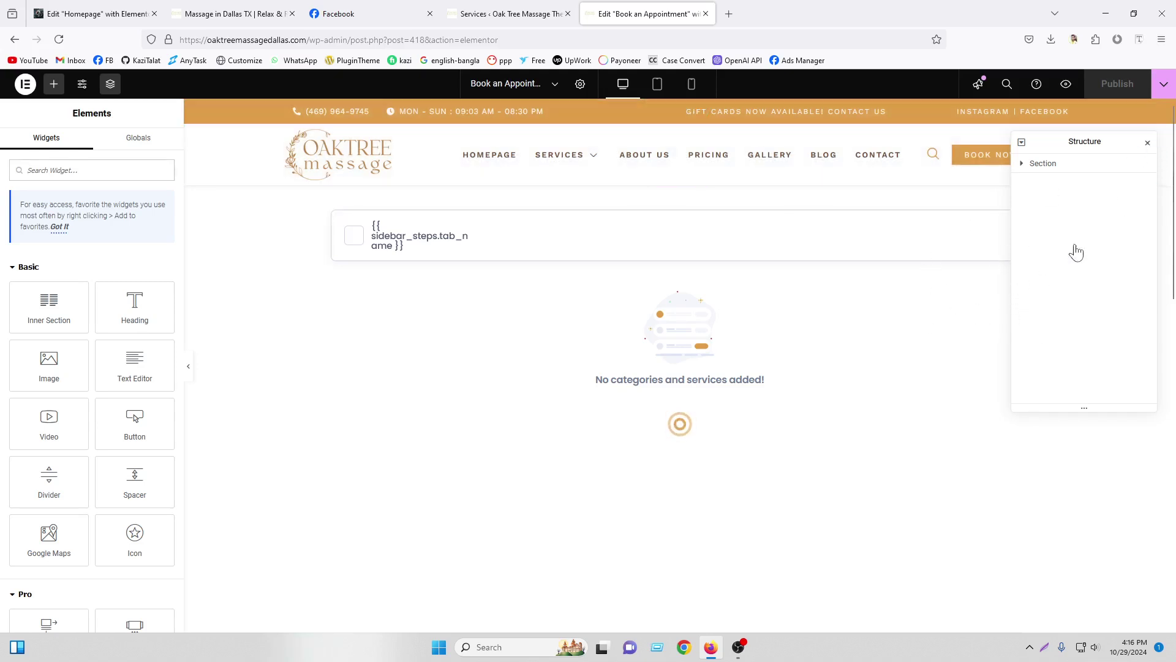
pyautogui.click(1022, 219)
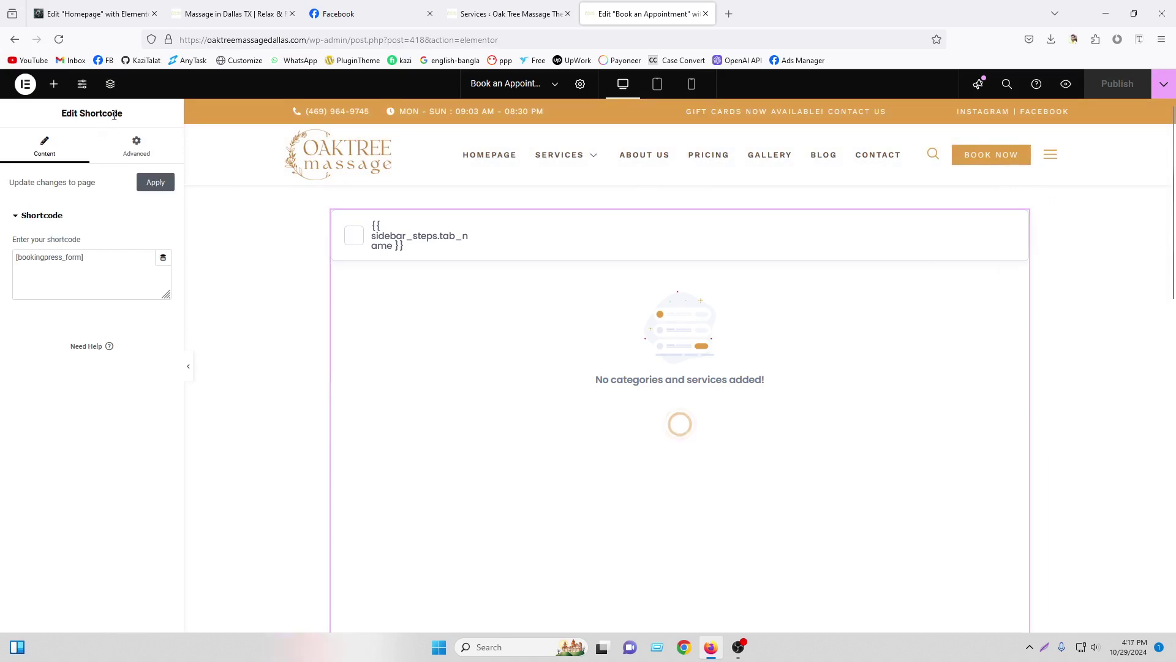
pyautogui.tripleClick(101, 258)
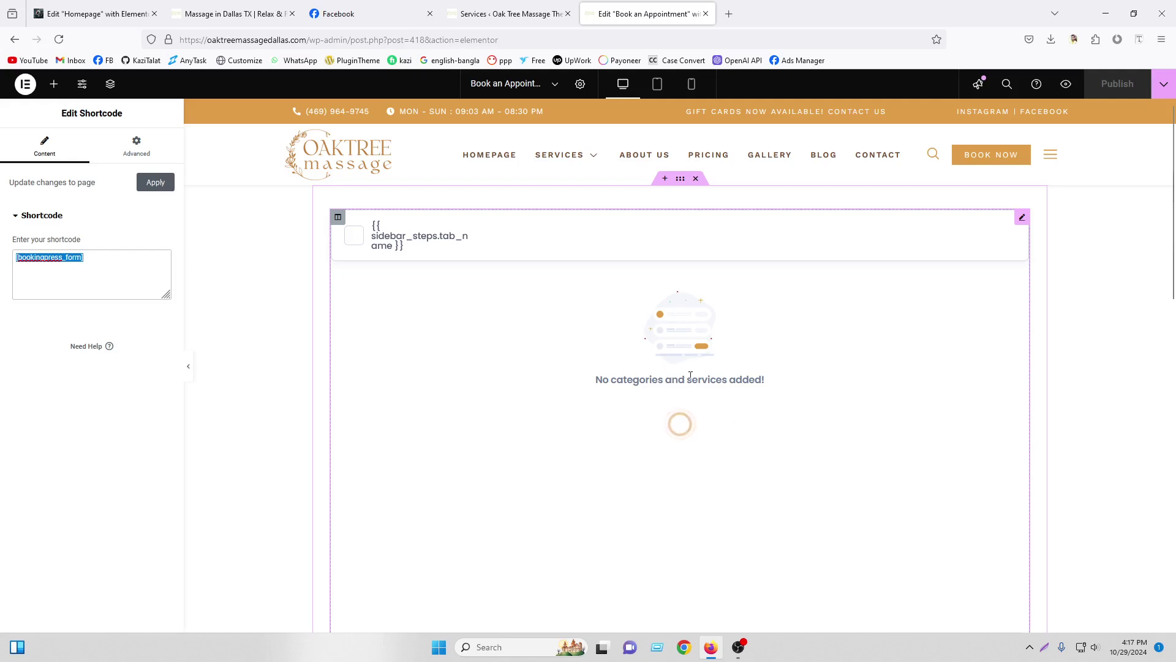
pyautogui.scroll(-2, 690, 376)
pyautogui.scroll(2, 690, 376)
# Step: Close the BookingPress Services and Book an Appointment editor tabs and return to the Homepage editor
pyautogui.click(567, 14)
pyautogui.click(567, 13)
pyautogui.click(234, 3)
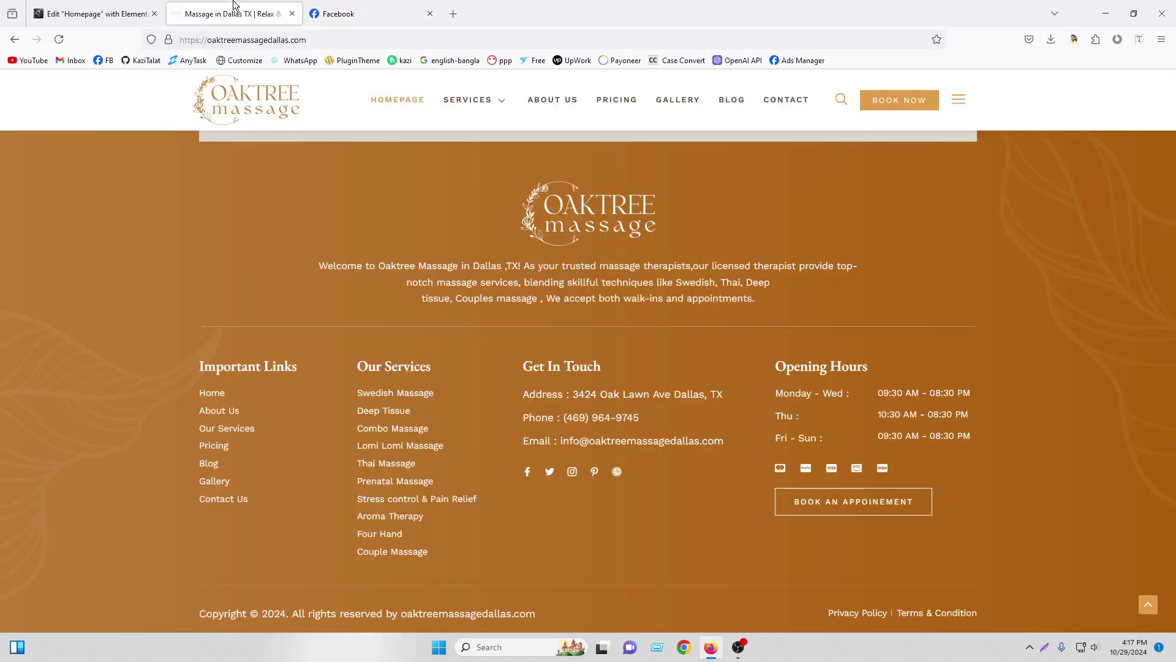
pyautogui.click(87, 5)
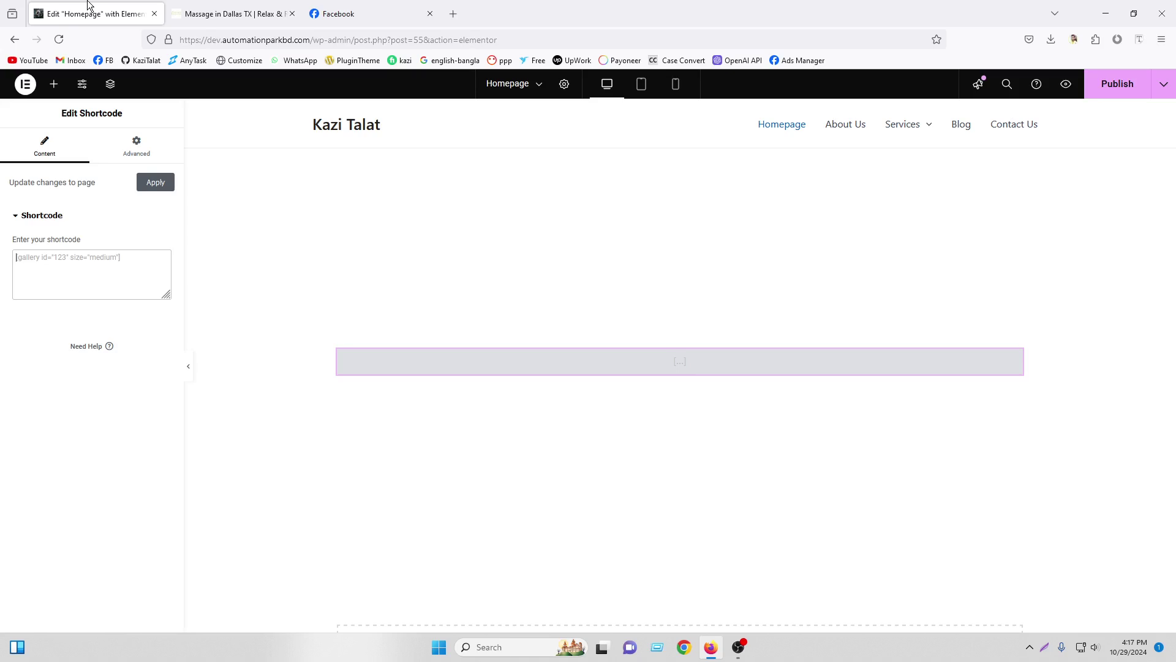
# Step: Delete the Shortcode widget from the section's column and browse the General group for the following widget
pyautogui.rightClick(939, 362)
pyautogui.click(978, 618)
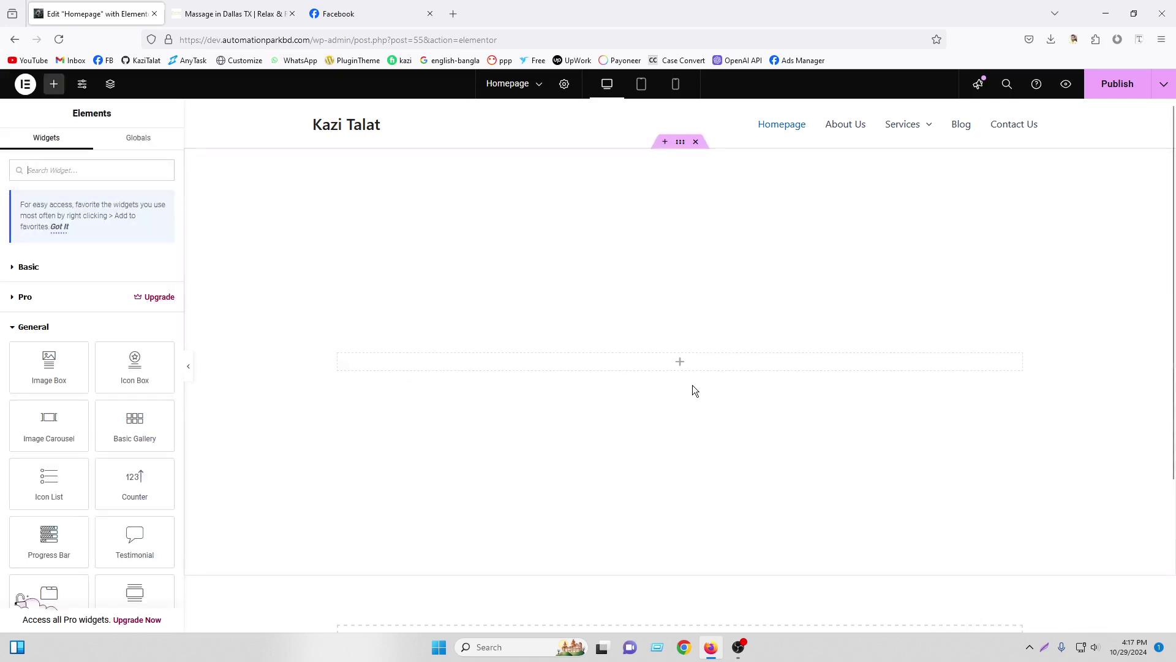
pyautogui.scroll(-8, 86, 373)
pyautogui.scroll(2, 95, 372)
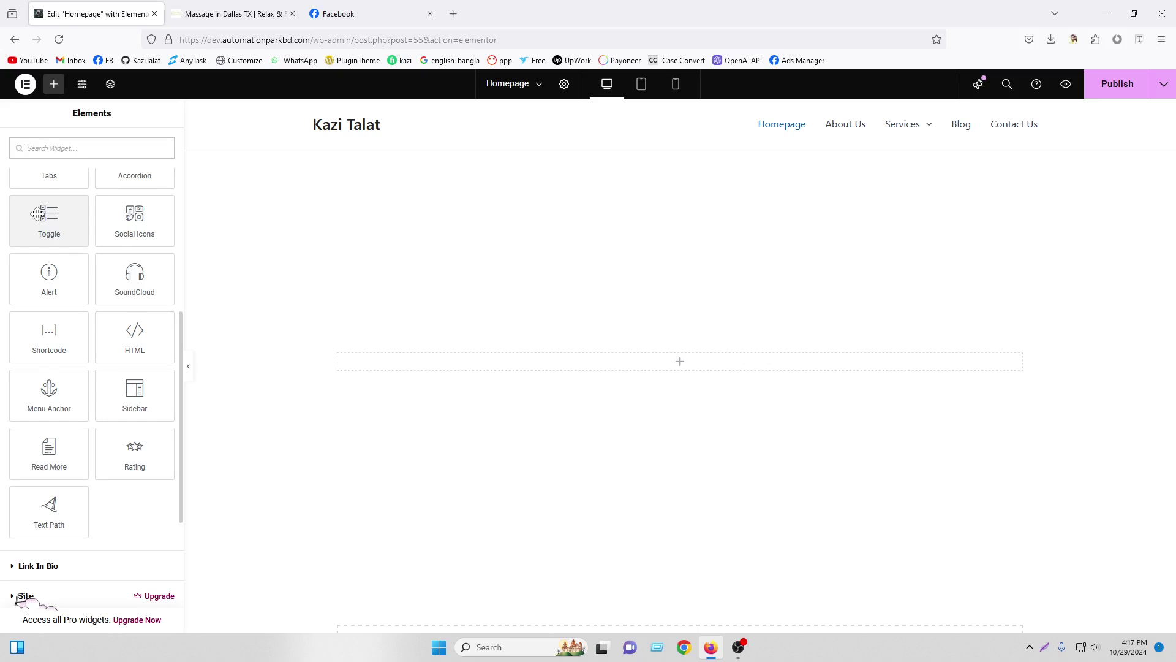
# Step: Try out a Menu Anchor widget in the section's empty column, delete it, and browse the General group for the Sidebar widget
pyautogui.moveTo(38, 390); pyautogui.dragTo(545, 361)
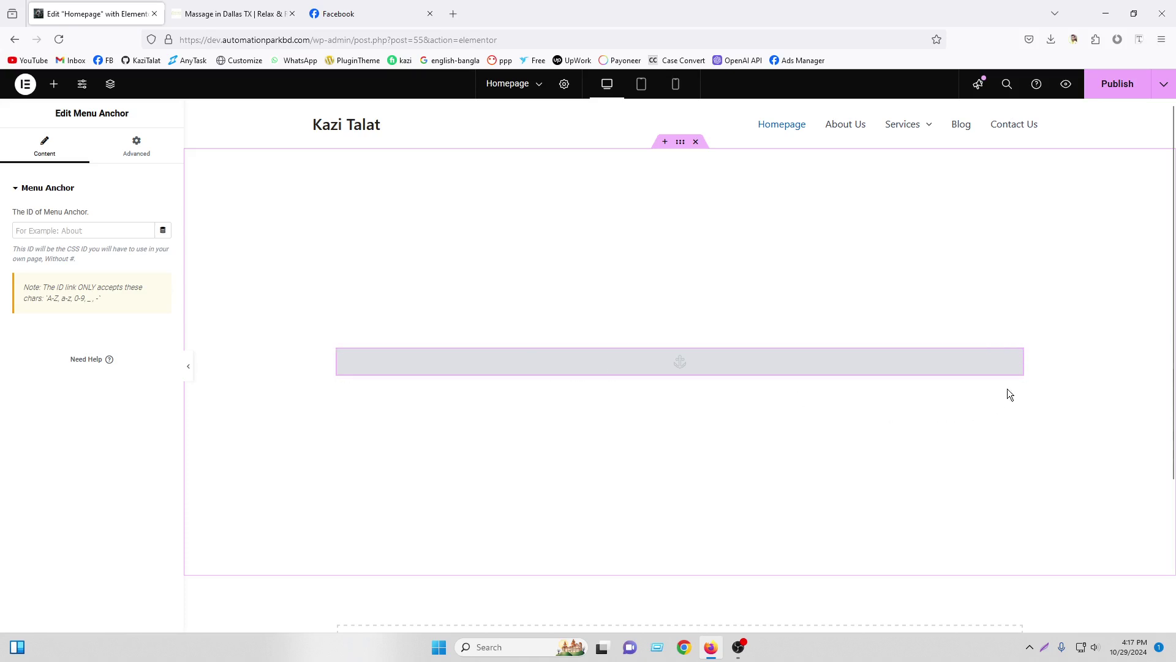
pyautogui.rightClick(865, 370)
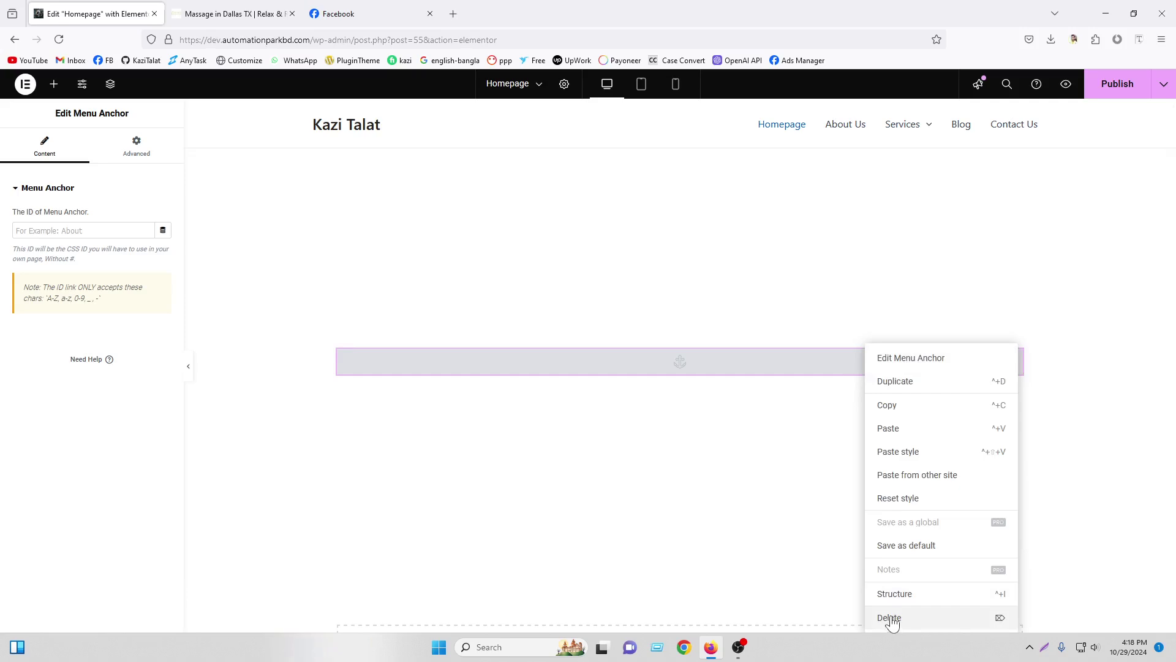
pyautogui.click(809, 291)
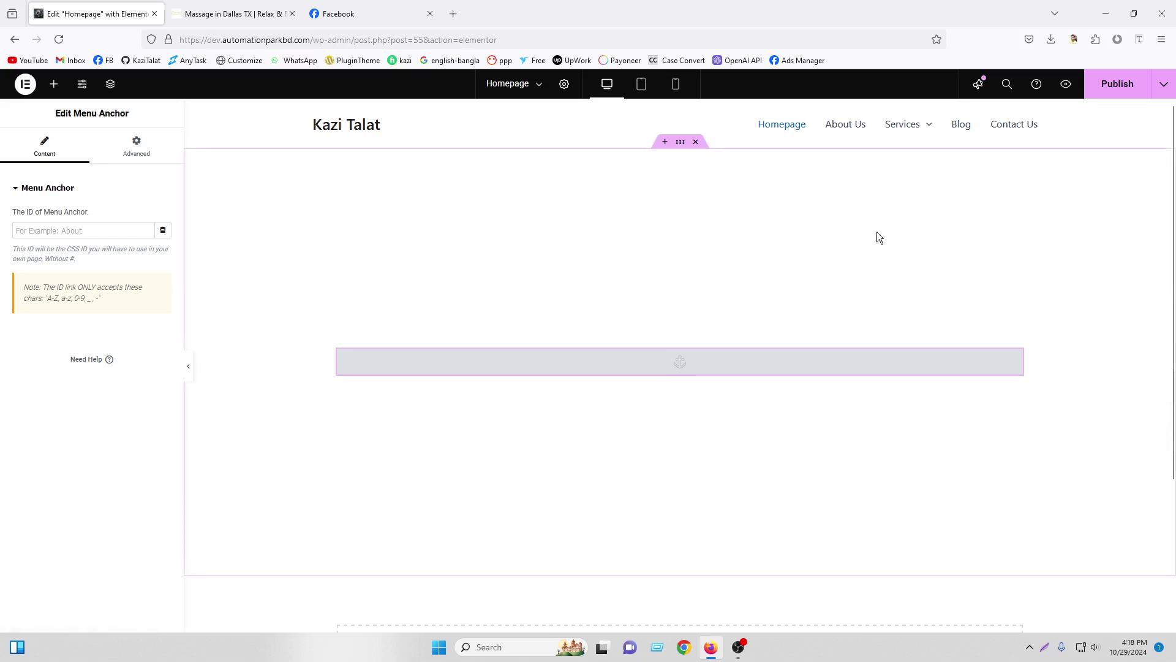
pyautogui.rightClick(725, 362)
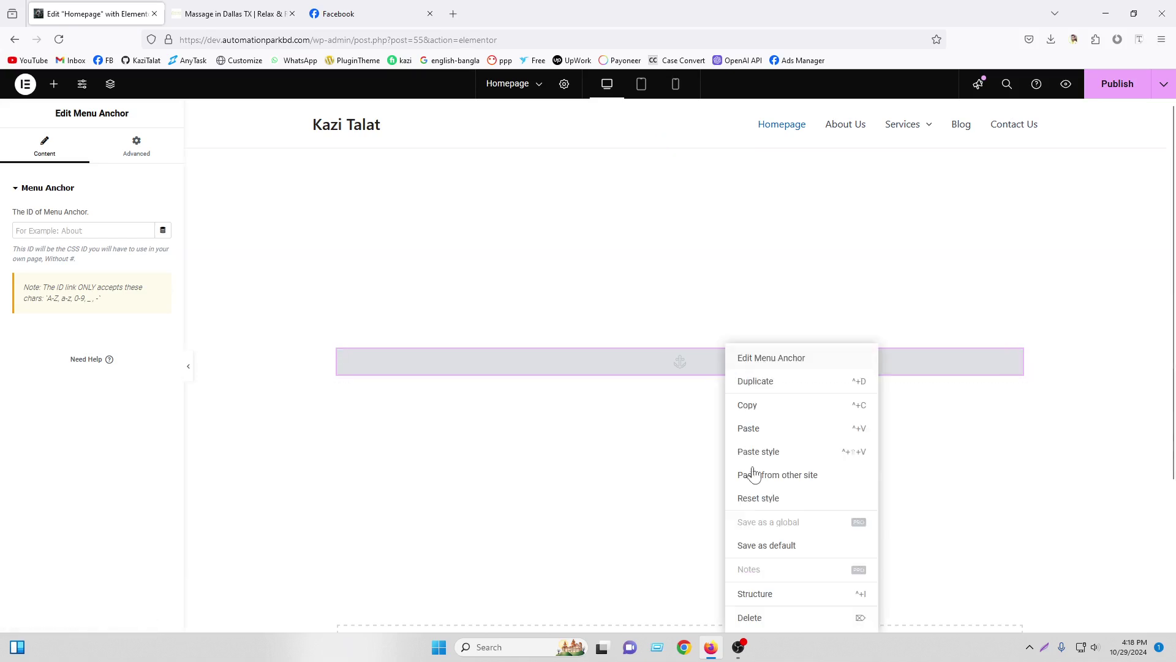
pyautogui.click(761, 618)
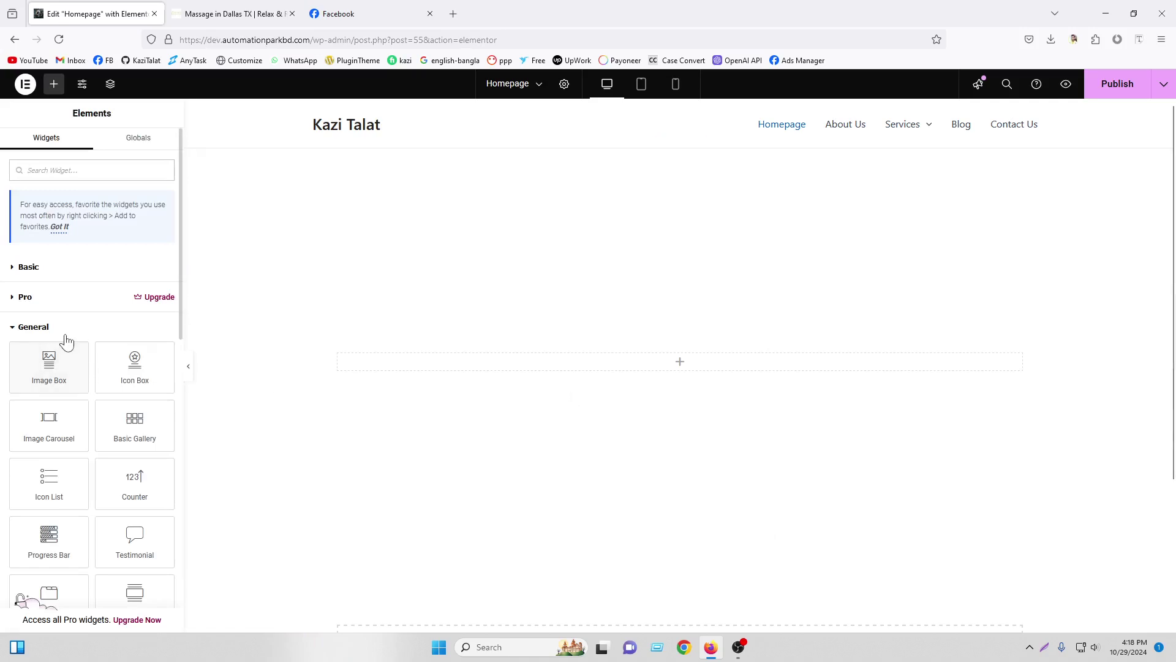
pyautogui.scroll(-10, 66, 349)
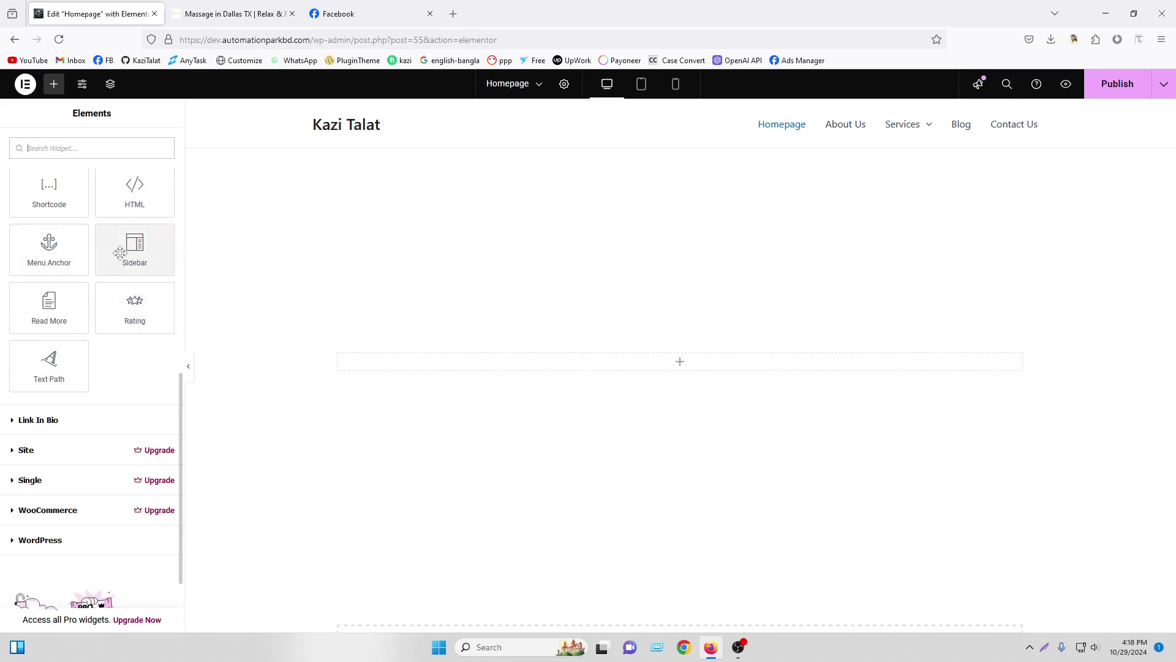
# Step: Open the Swedish massage post from the Oak Tree Massage site's blog and examine its sidebar beside the article
pyautogui.click(232, 14)
pyautogui.click(246, 100)
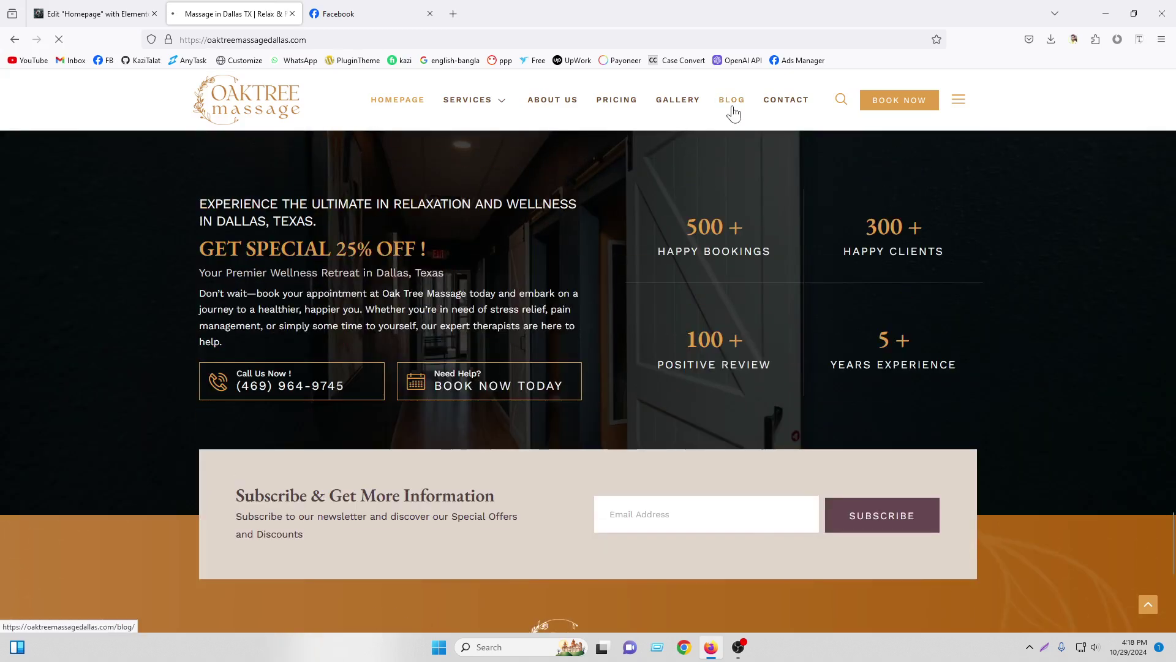
pyautogui.click(732, 108)
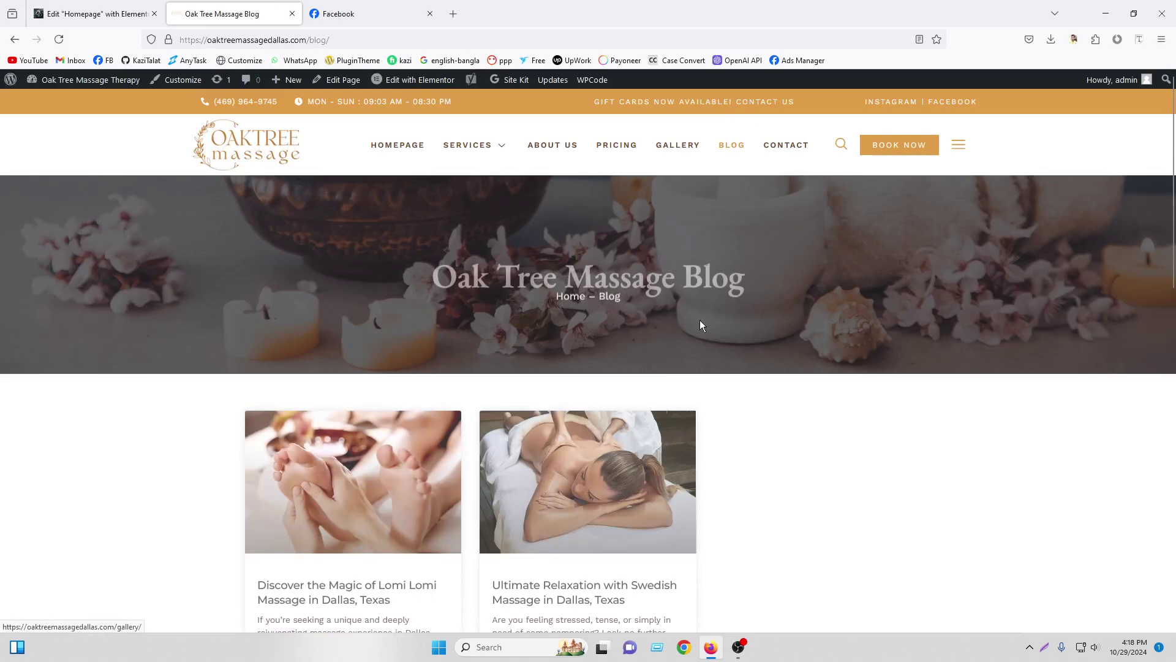
pyautogui.scroll(-2, 701, 330)
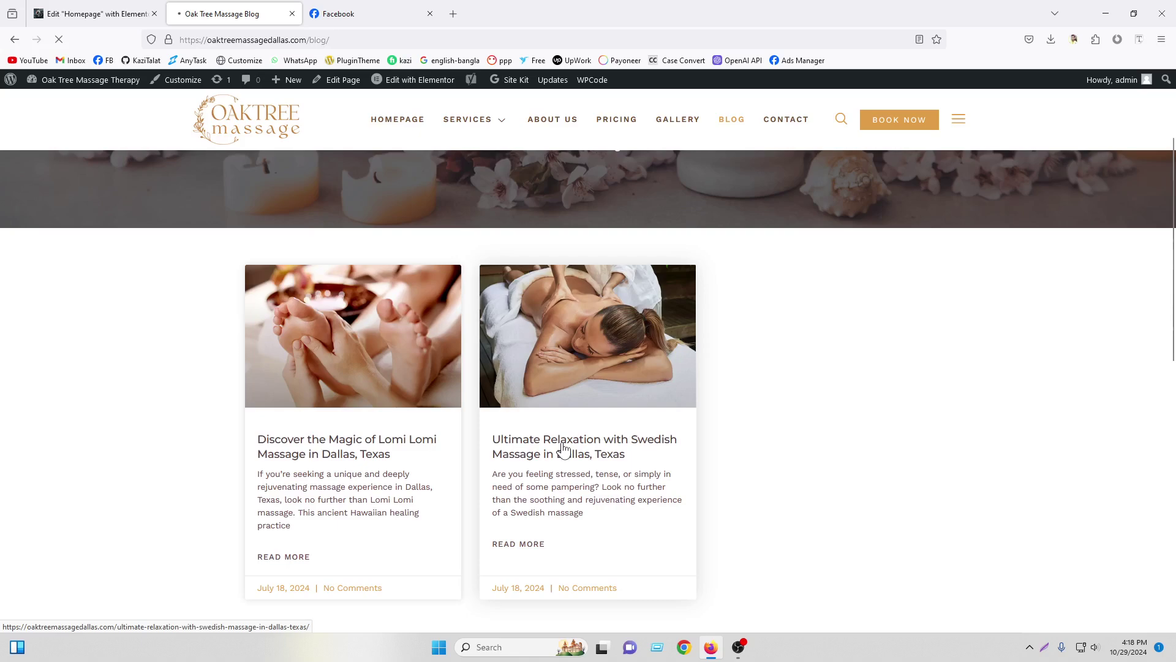
pyautogui.click(562, 448)
pyautogui.scroll(-5, 560, 442)
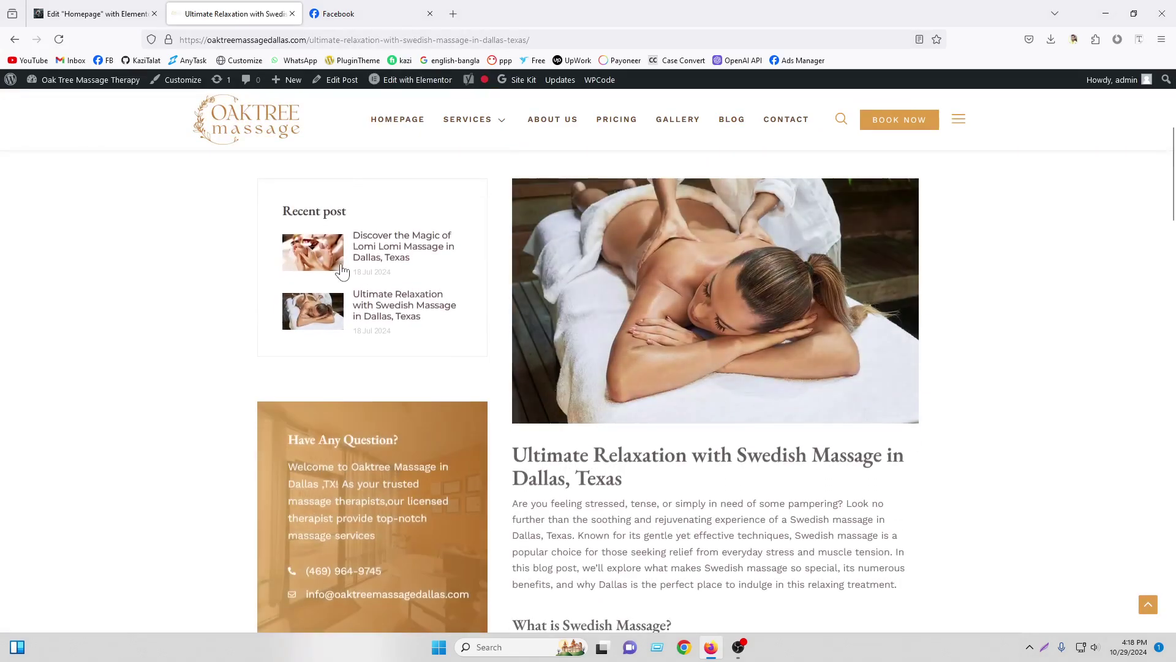
pyautogui.scroll(-5, 216, 377)
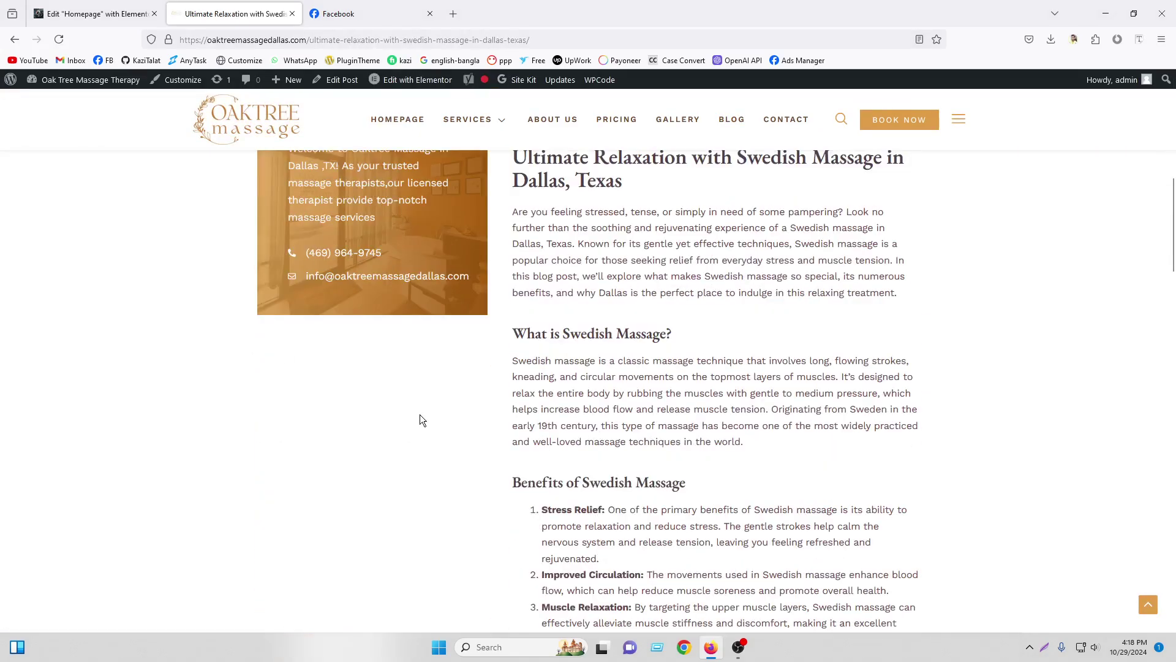
pyautogui.scroll(5, 420, 419)
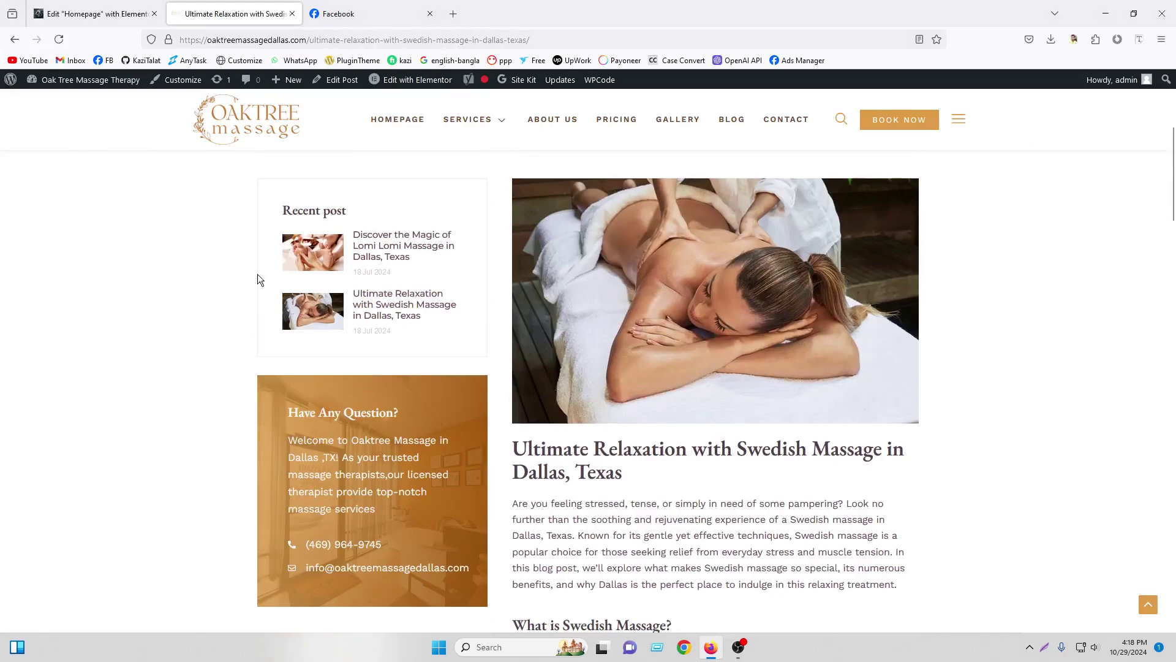
# Step: Capture the post's content area, outline the sidebar and the article column with red rectangles, and discard the capture
pyautogui.click(1043, 645)
pyautogui.moveTo(242, 174); pyautogui.dragTo(969, 616)
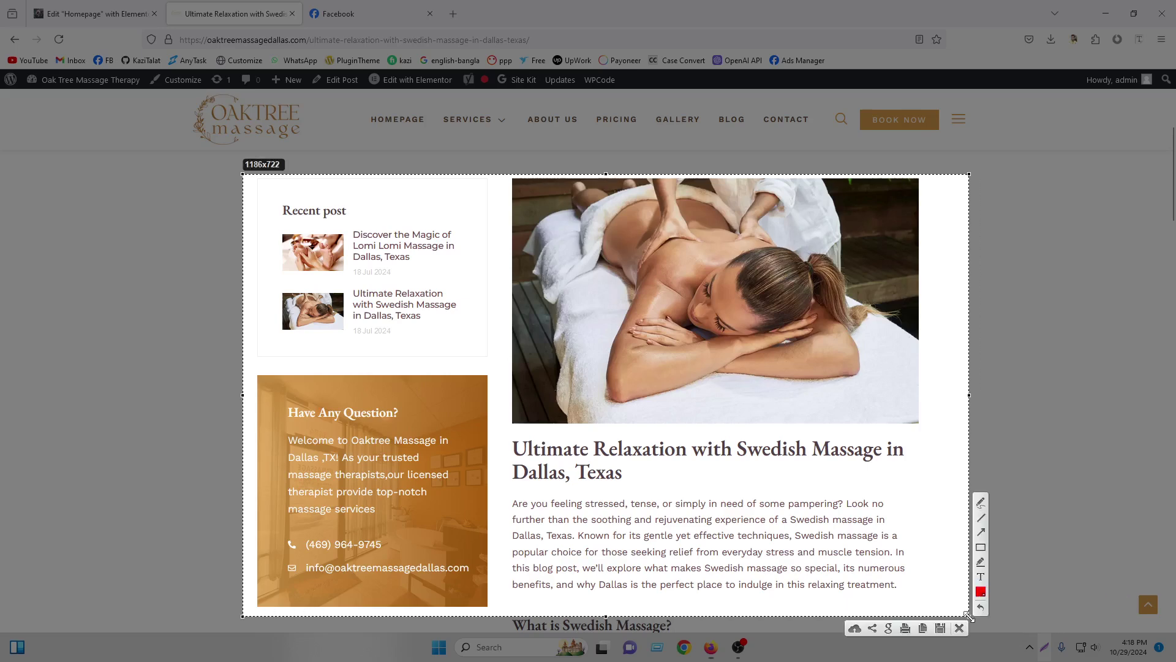
pyautogui.click(981, 547)
pyautogui.moveTo(247, 175)
pyautogui.mouseDown()
pyautogui.moveTo(517, 510)
pyautogui.moveTo(490, 606)
pyautogui.moveTo(490, 596)
pyautogui.mouseUp()
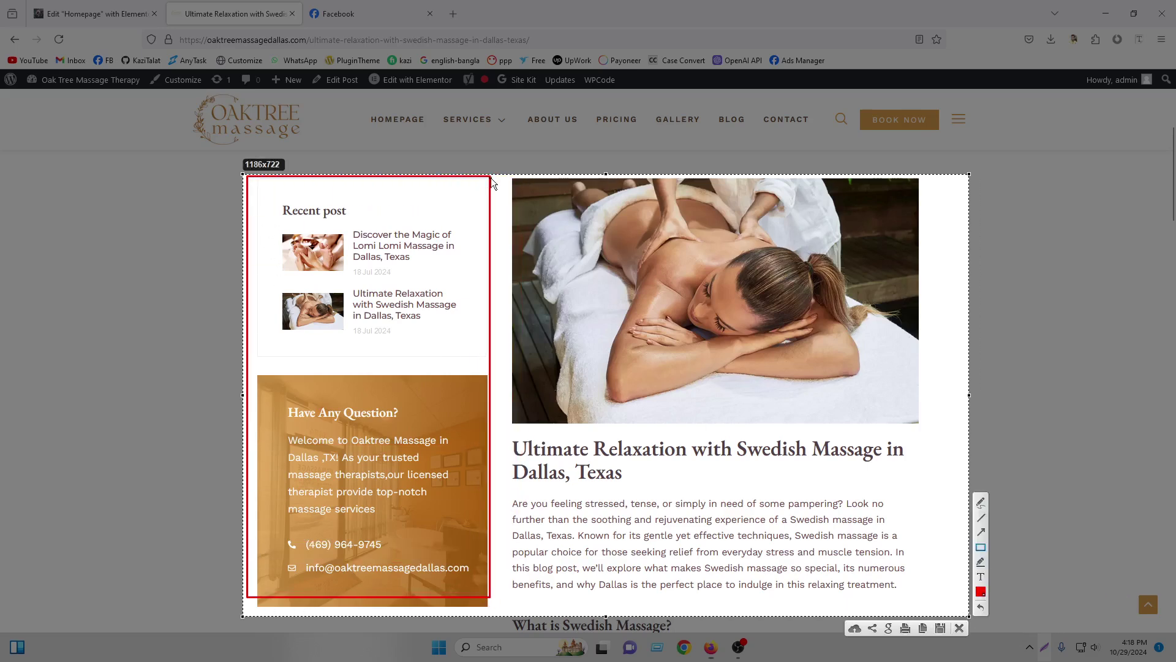
pyautogui.moveTo(492, 179)
pyautogui.mouseDown()
pyautogui.moveTo(847, 447)
pyautogui.moveTo(930, 596)
pyautogui.mouseUp()
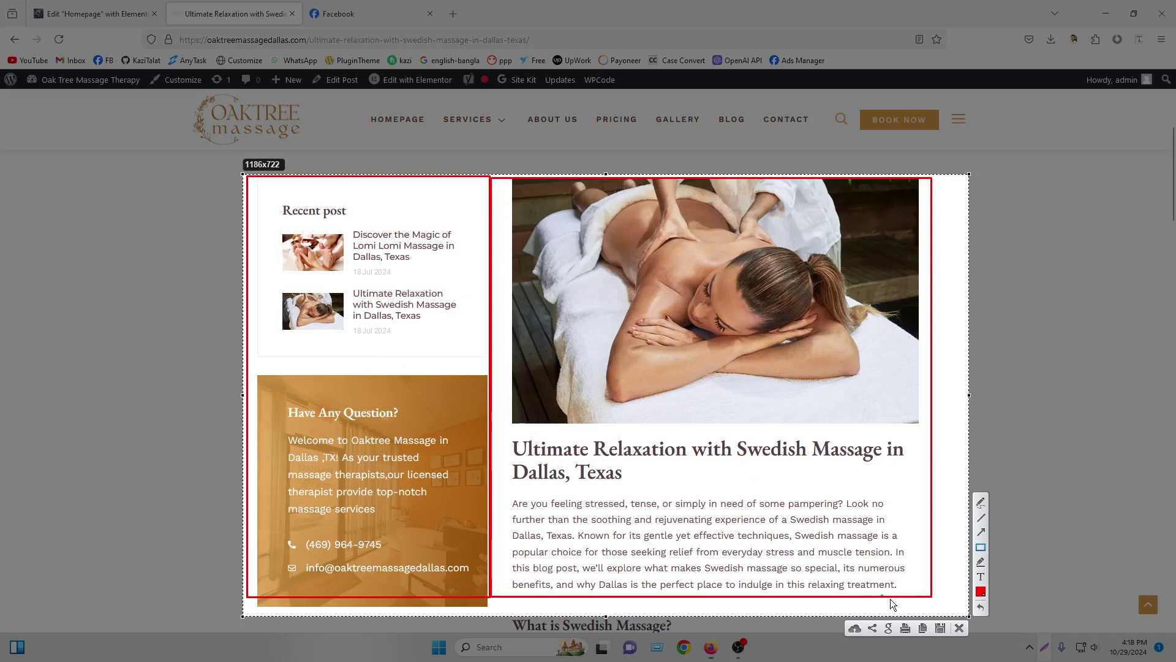
pyautogui.click(959, 628)
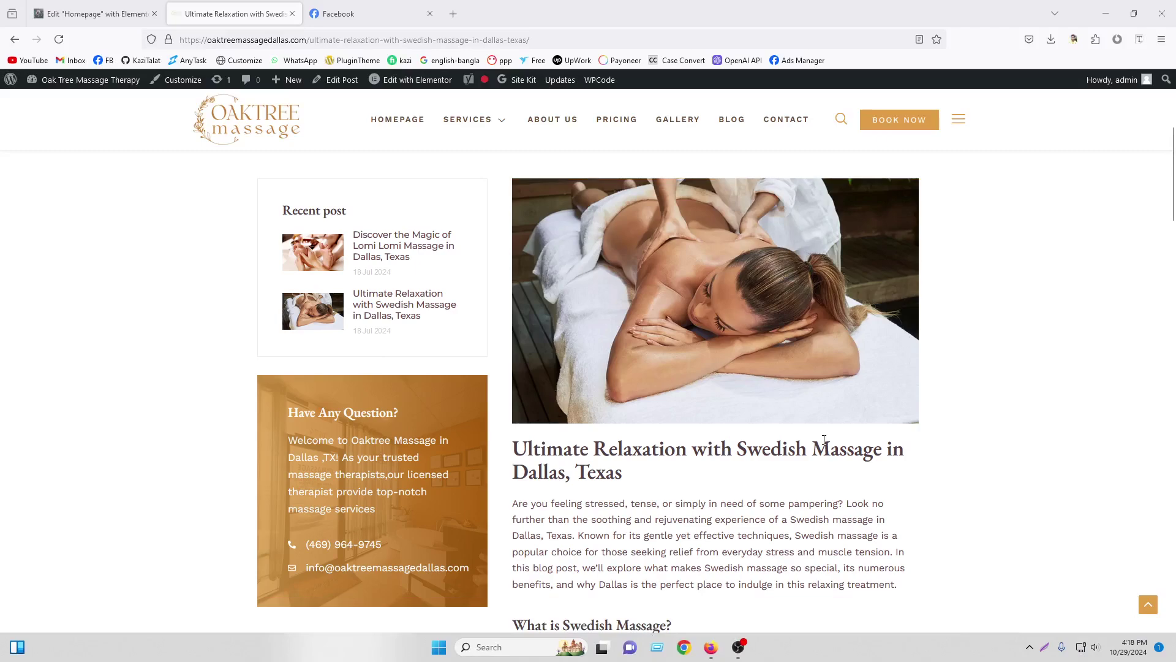
pyautogui.scroll(3, 825, 440)
pyautogui.scroll(-3, 675, 356)
pyautogui.scroll(2, 789, 373)
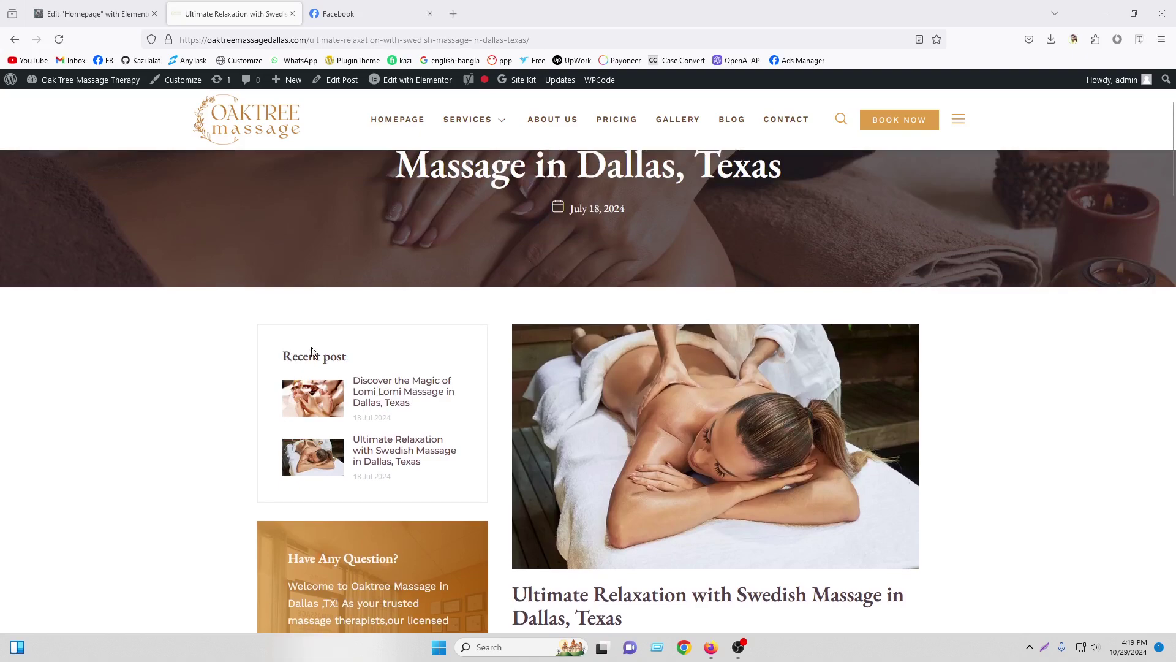
pyautogui.scroll(-2, 383, 362)
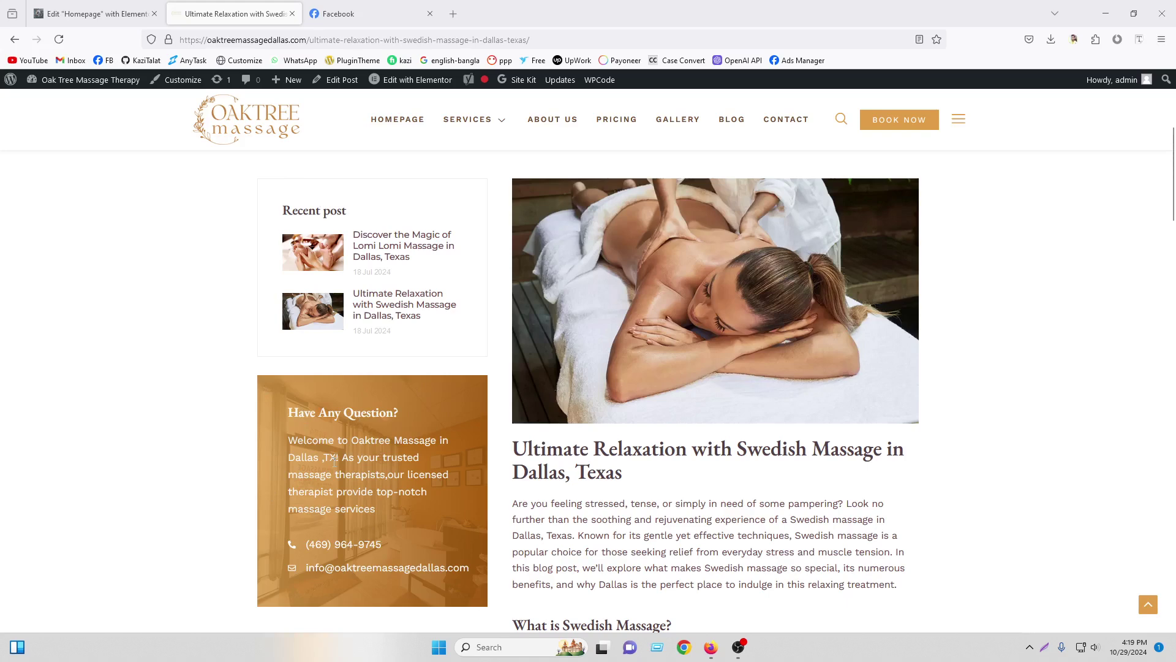
pyautogui.scroll(3, 334, 460)
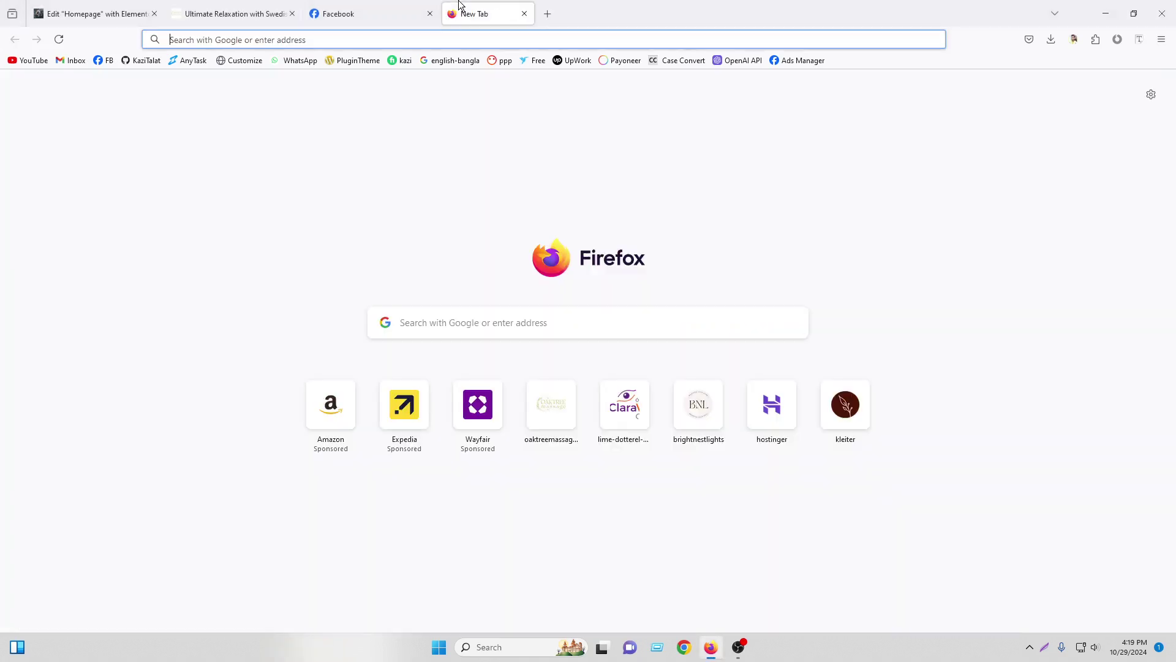
# Step: Load brightnestlights.com in a new browser tab, requesting the address a second time
pyautogui.click(454, 14)
pyautogui.write('brightnestlights.com/')
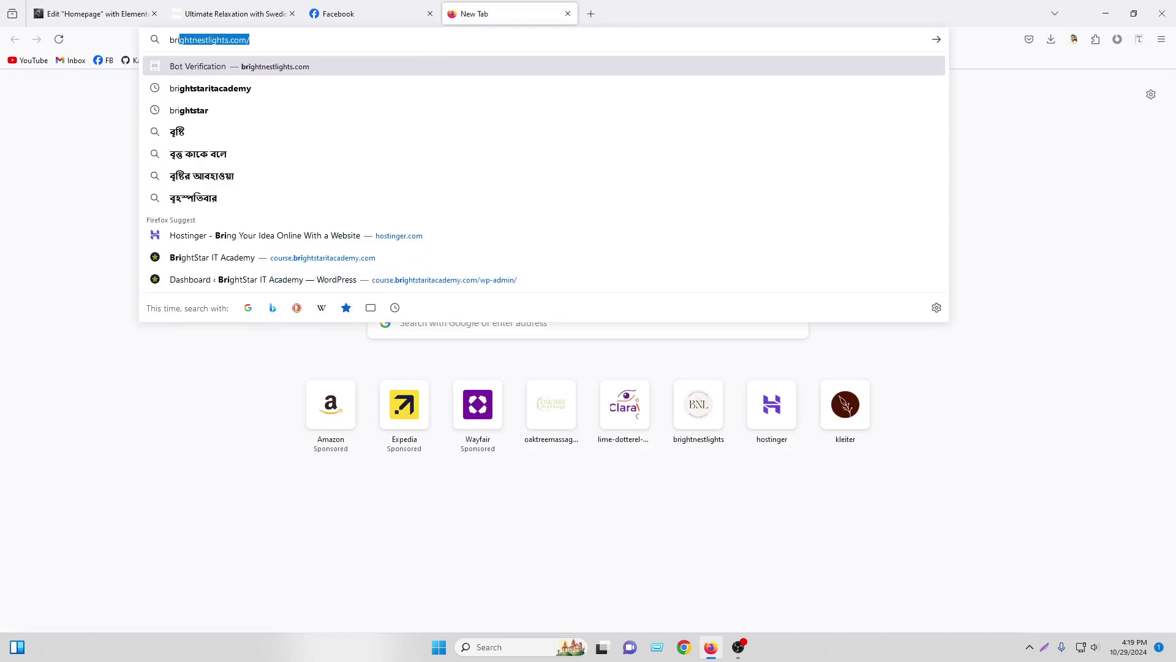
pyautogui.press('Return')
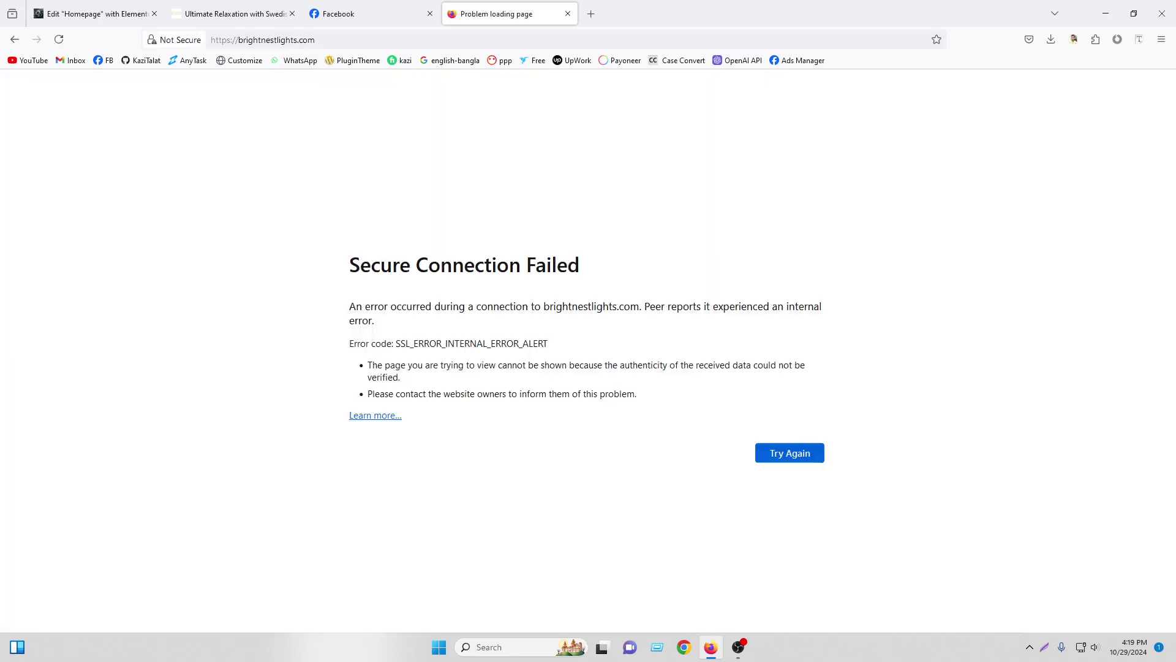
pyautogui.click(362, 40)
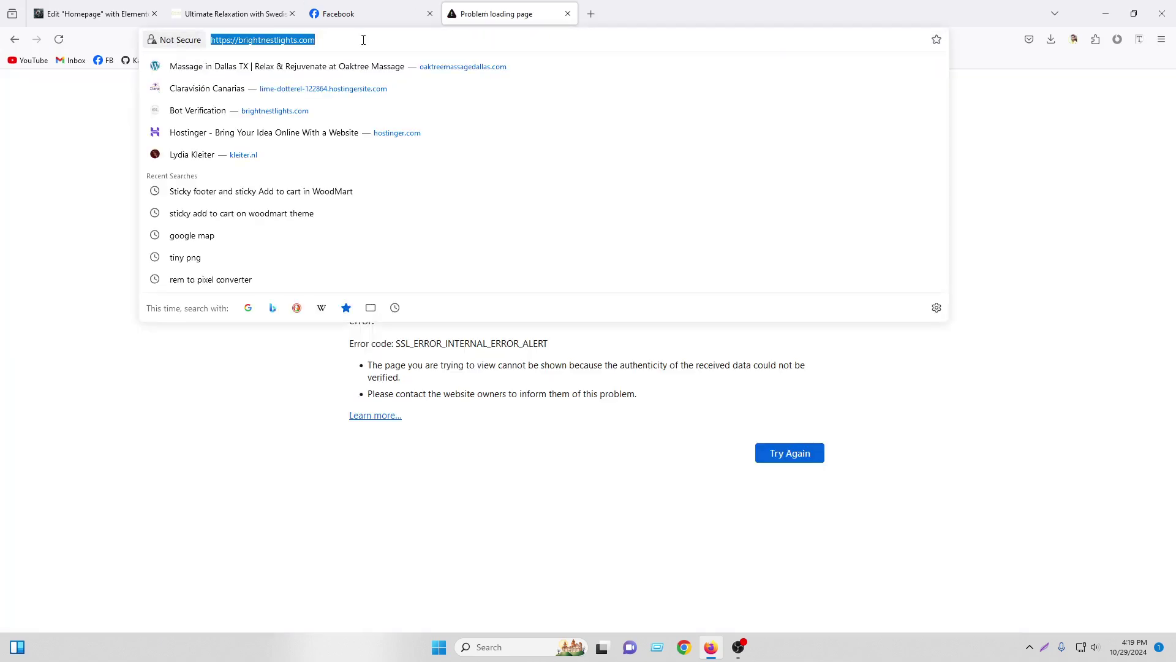
pyautogui.write('bright')
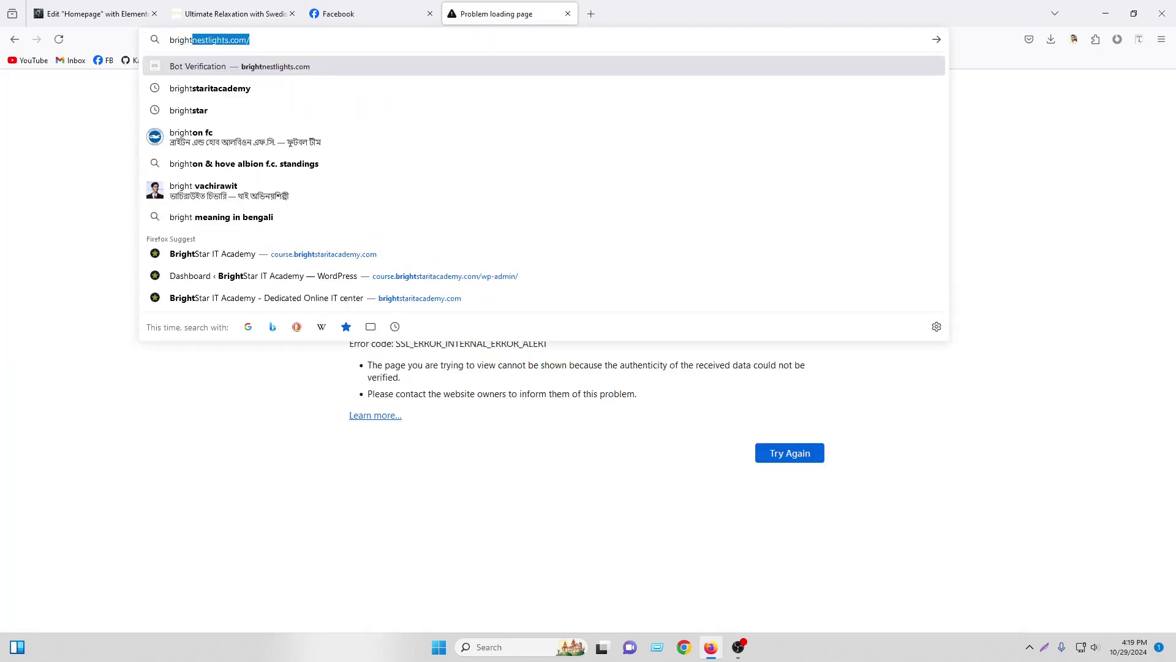
pyautogui.press('Return')
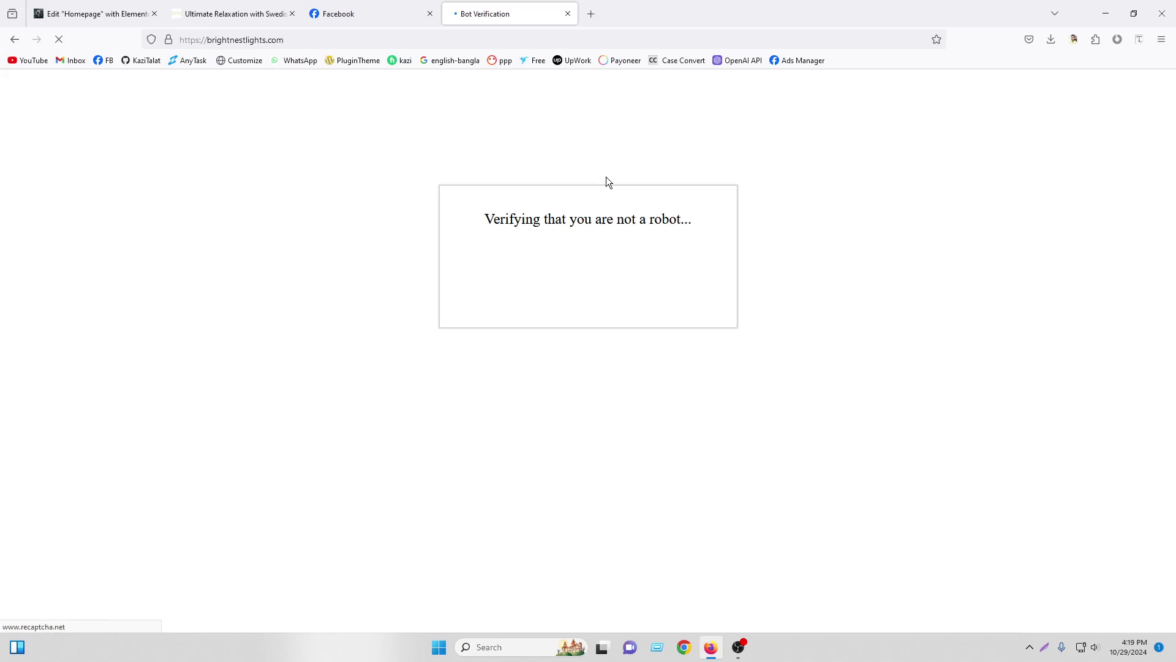
# Step: Complete the site's reCAPTCHA check by selecting all images with cars and verifying the selection
pyautogui.click(512, 272)
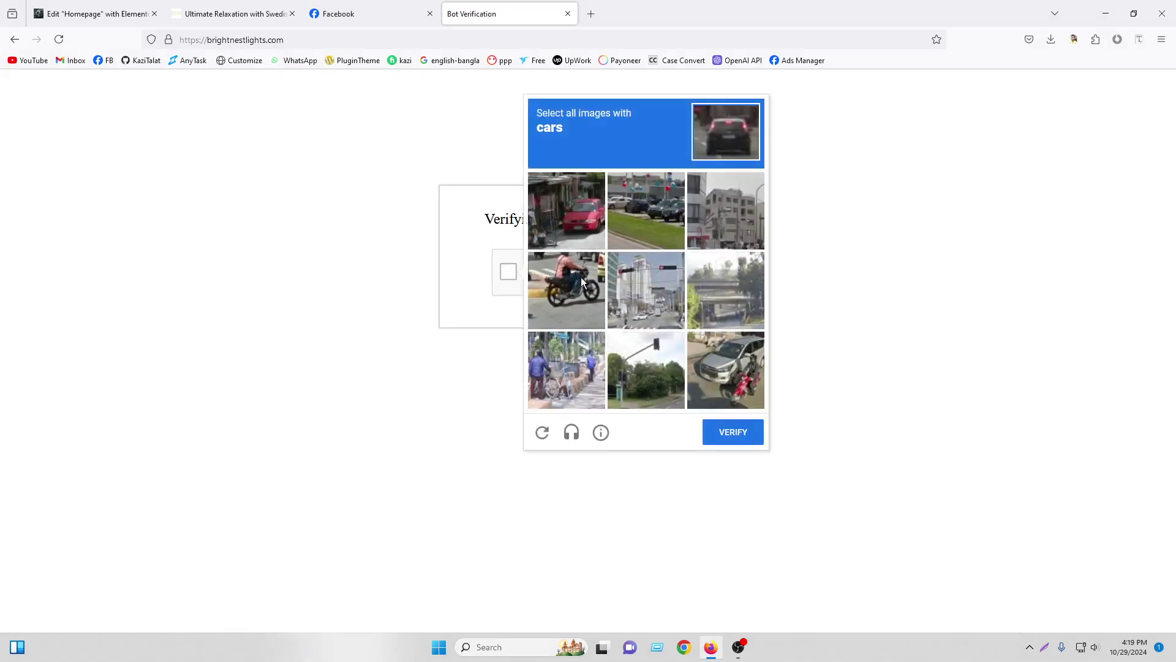
pyautogui.click(568, 215)
pyautogui.click(734, 367)
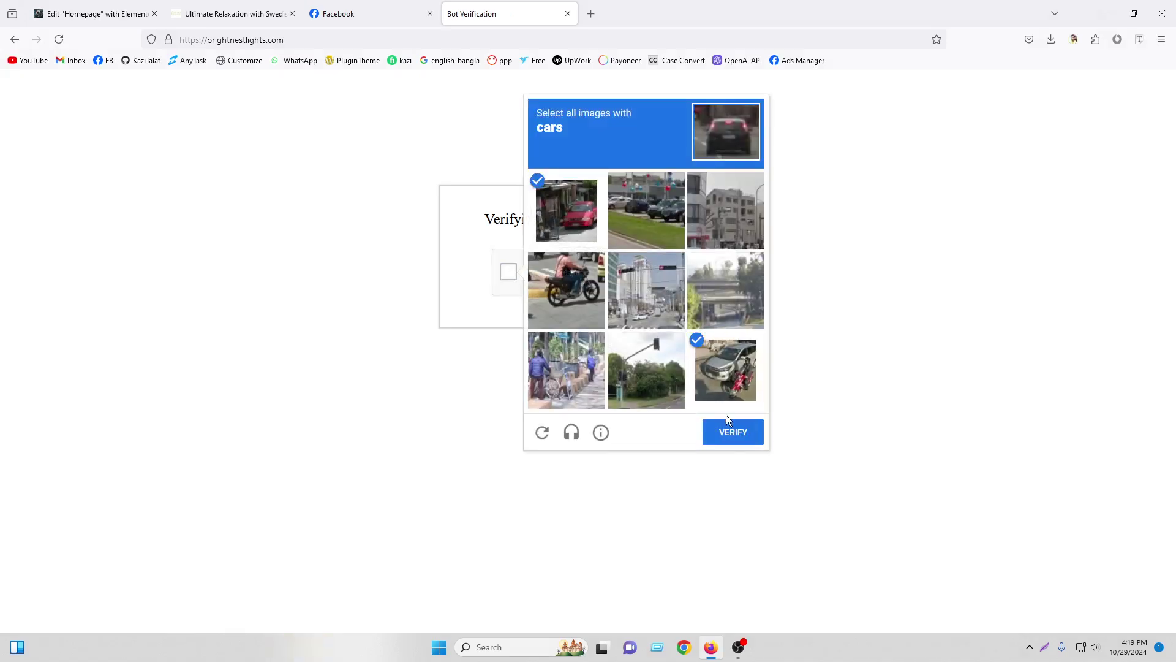
pyautogui.click(735, 432)
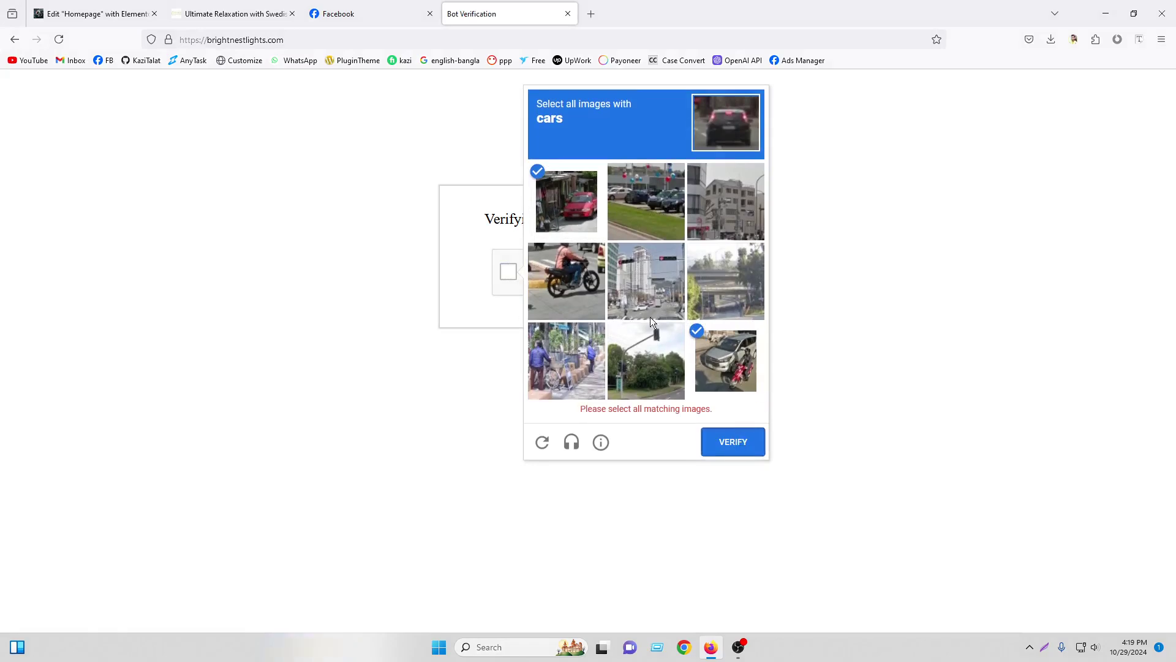
pyautogui.click(645, 202)
pyautogui.click(734, 436)
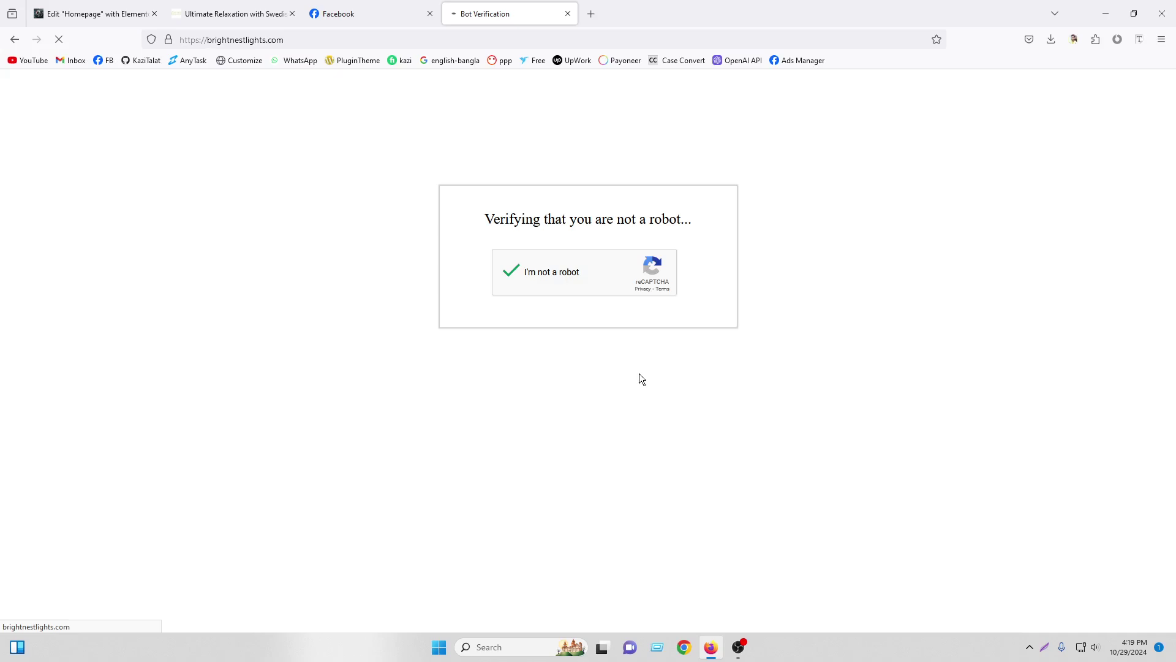
# Step: Open the G63 Smart Light & Alarm Clock product from the home page and examine the product page for a sidebar
pyautogui.scroll(-5, 639, 379)
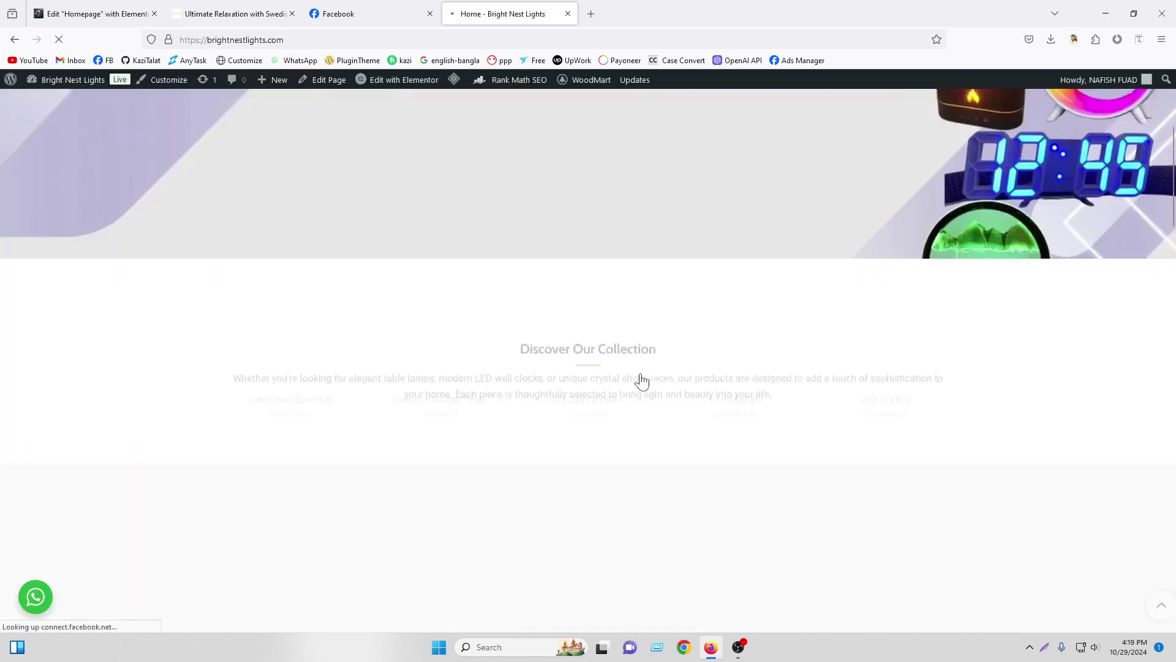
pyautogui.scroll(-2, 640, 383)
pyautogui.click(677, 232)
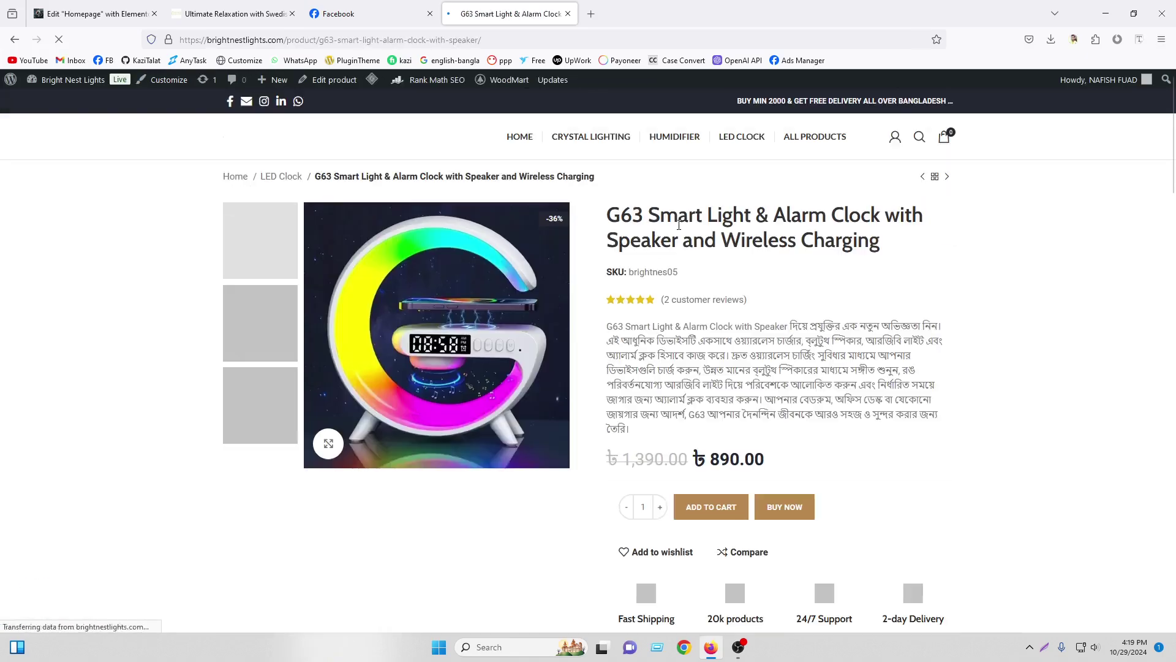
pyautogui.scroll(-15, 679, 263)
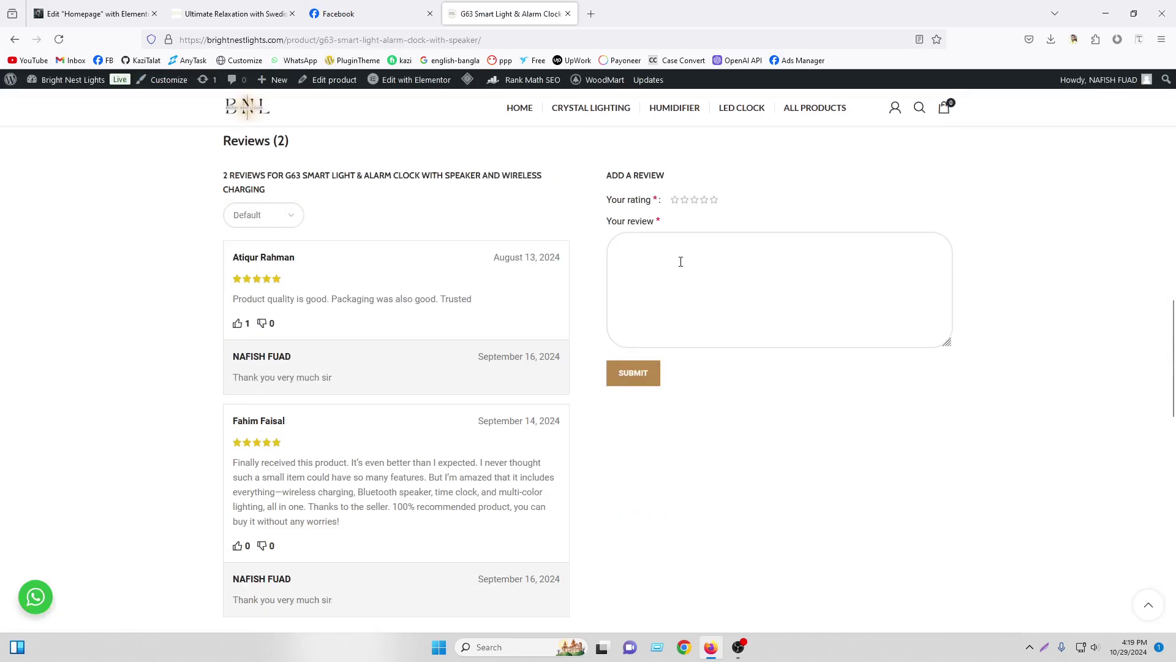
pyautogui.scroll(-5, 679, 261)
pyautogui.scroll(10, 679, 260)
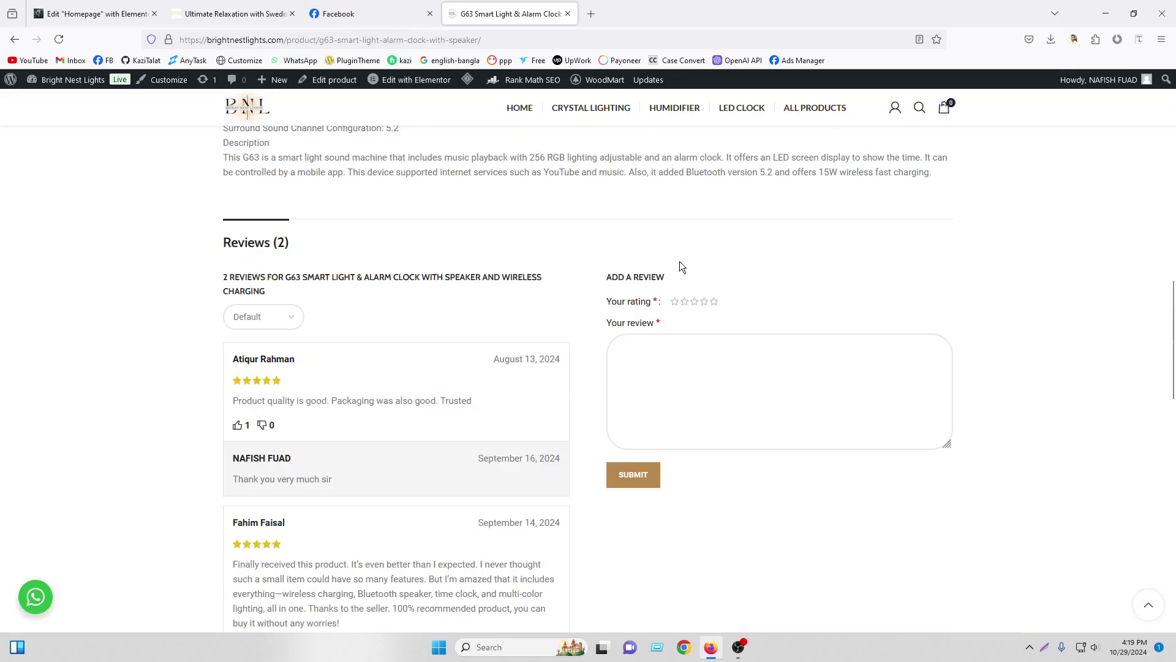
pyautogui.scroll(12, 679, 261)
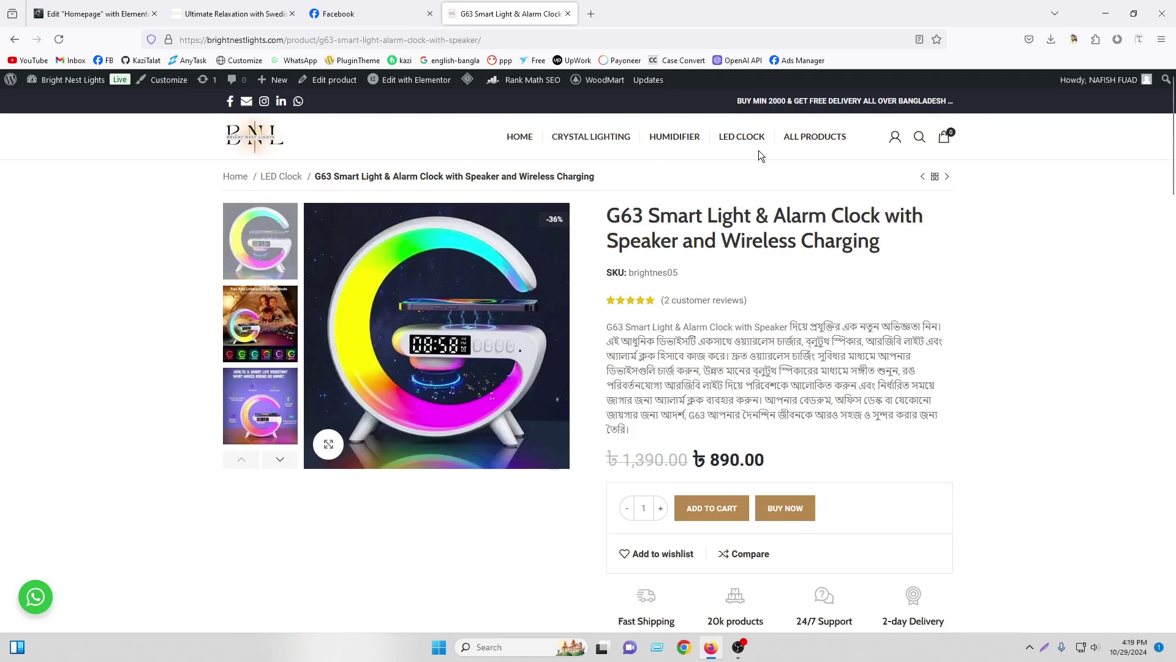
# Step: Open the All Products shop page and examine the filter and top rated products sidebar beside the product grid
pyautogui.click(805, 145)
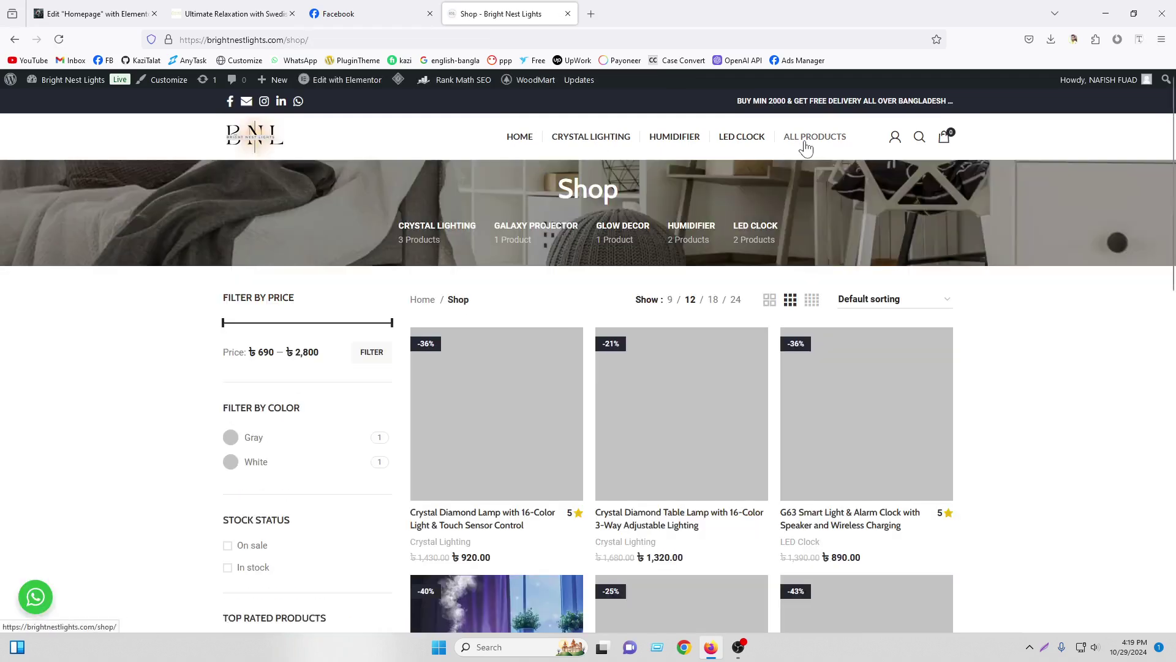
pyautogui.scroll(-5, 863, 322)
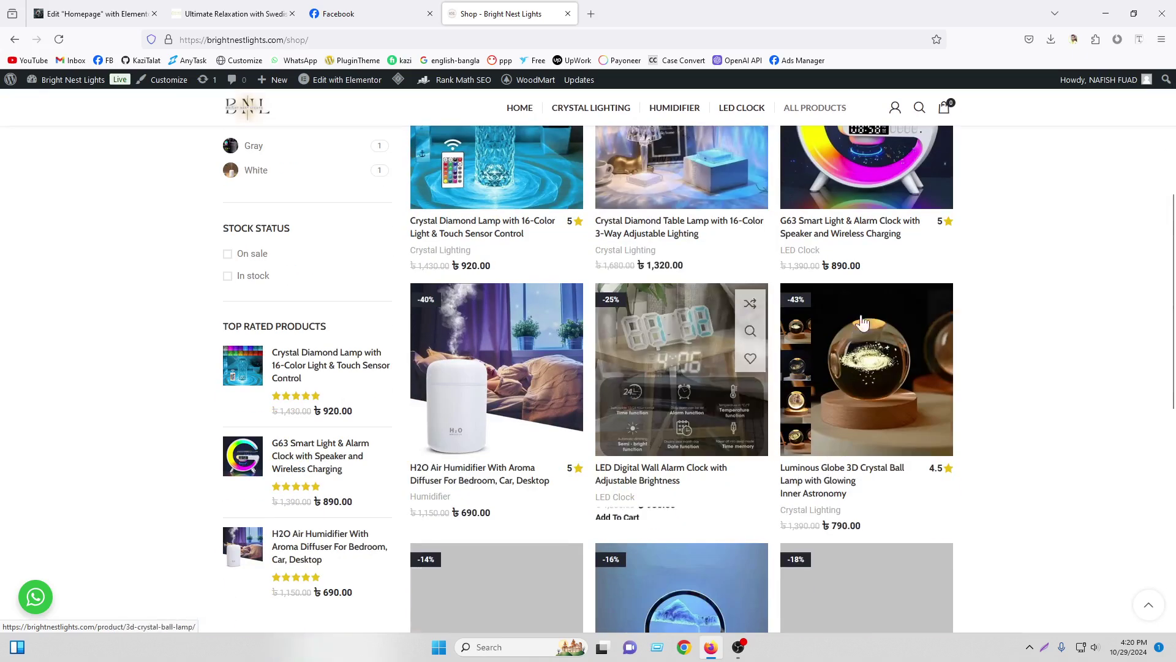
# Step: Open the Blog page of the Oak Tree Massage site and examine whether its post list has a sidebar
pyautogui.scroll(3, 631, 359)
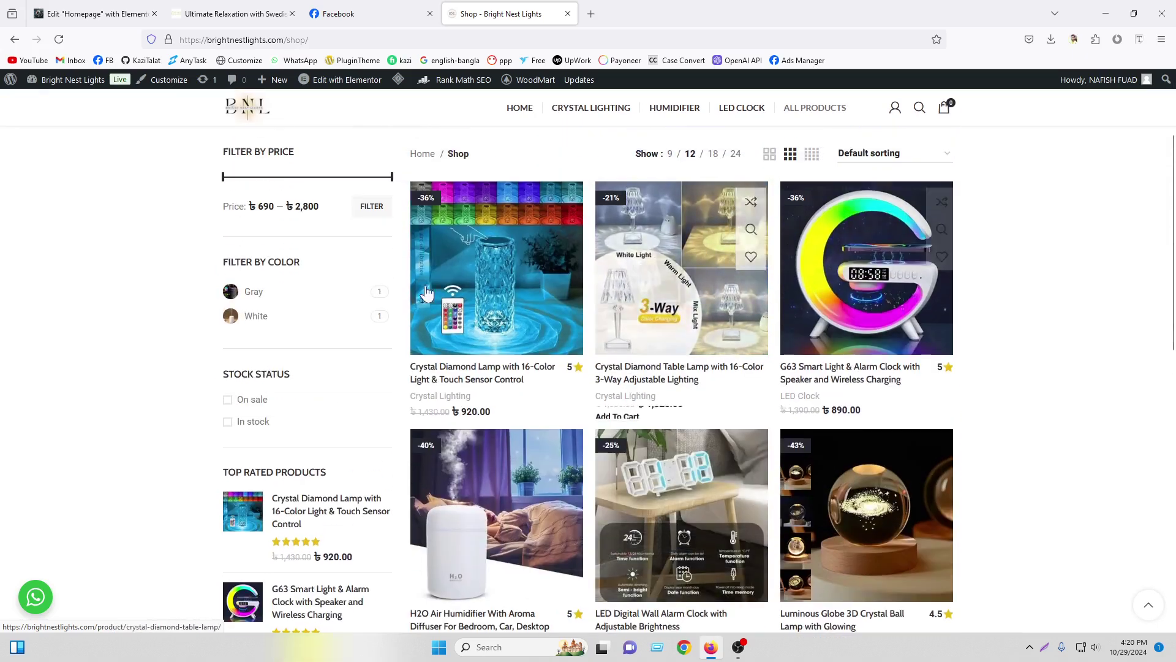
pyautogui.hotkey('ctrl', '2')
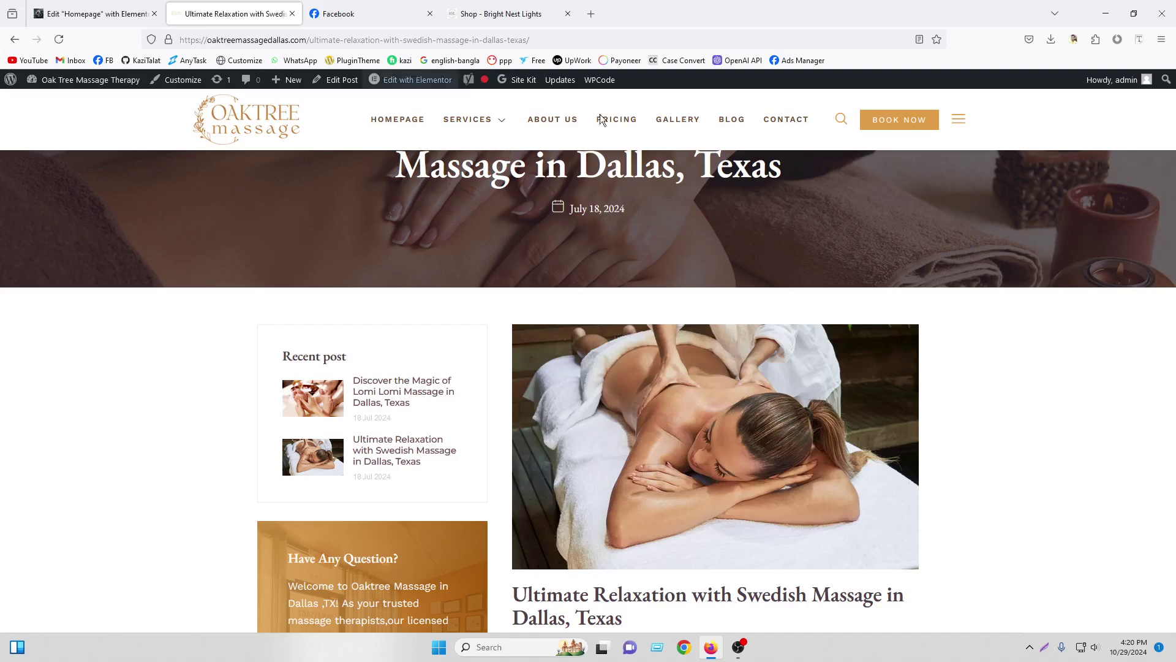
pyautogui.scroll(5, 722, 162)
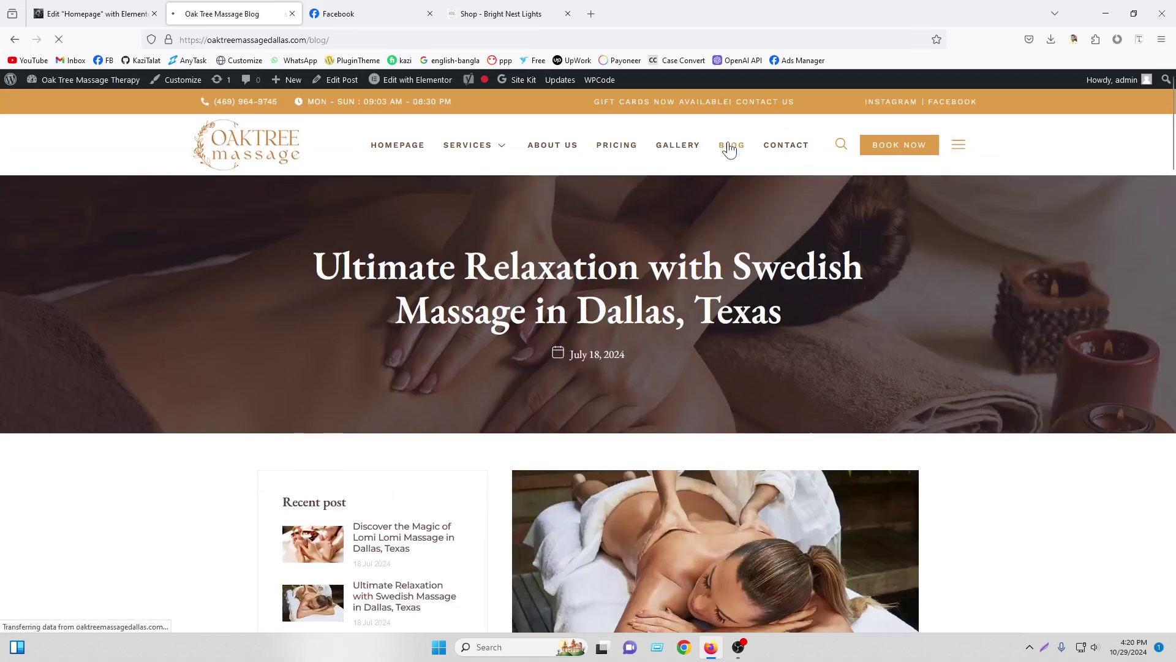
pyautogui.scroll(-3, 636, 361)
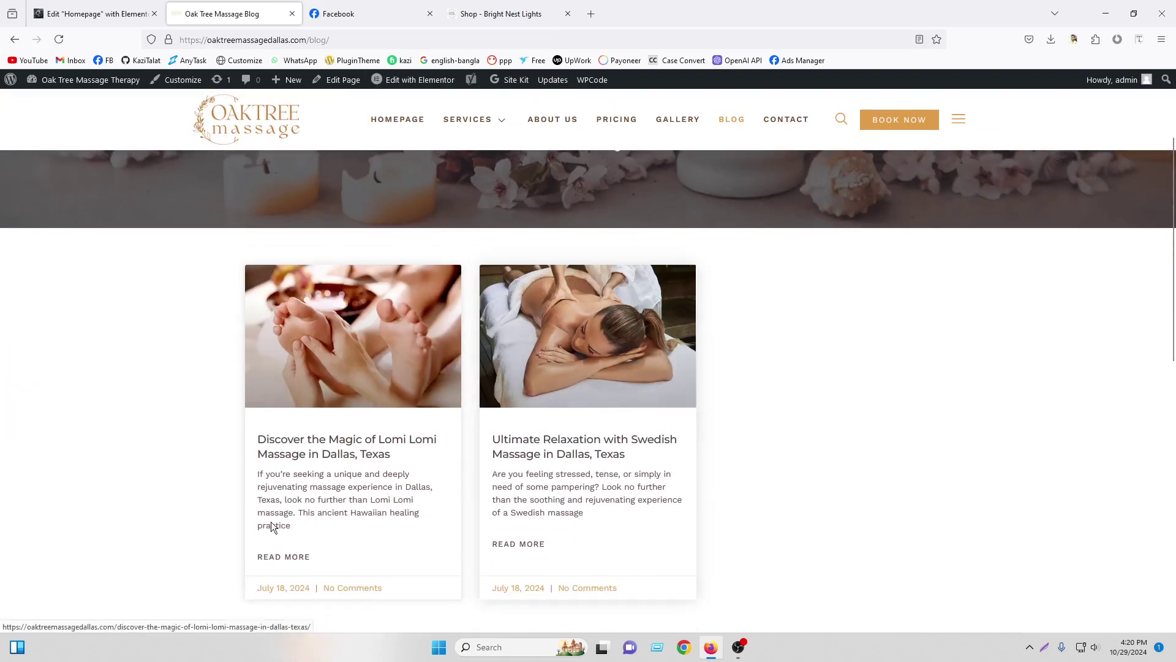
# Step: Examine the Bright Nest Lights shop sidebar again, covering the price, color and stock status filters and the top rated products
pyautogui.click(490, 13)
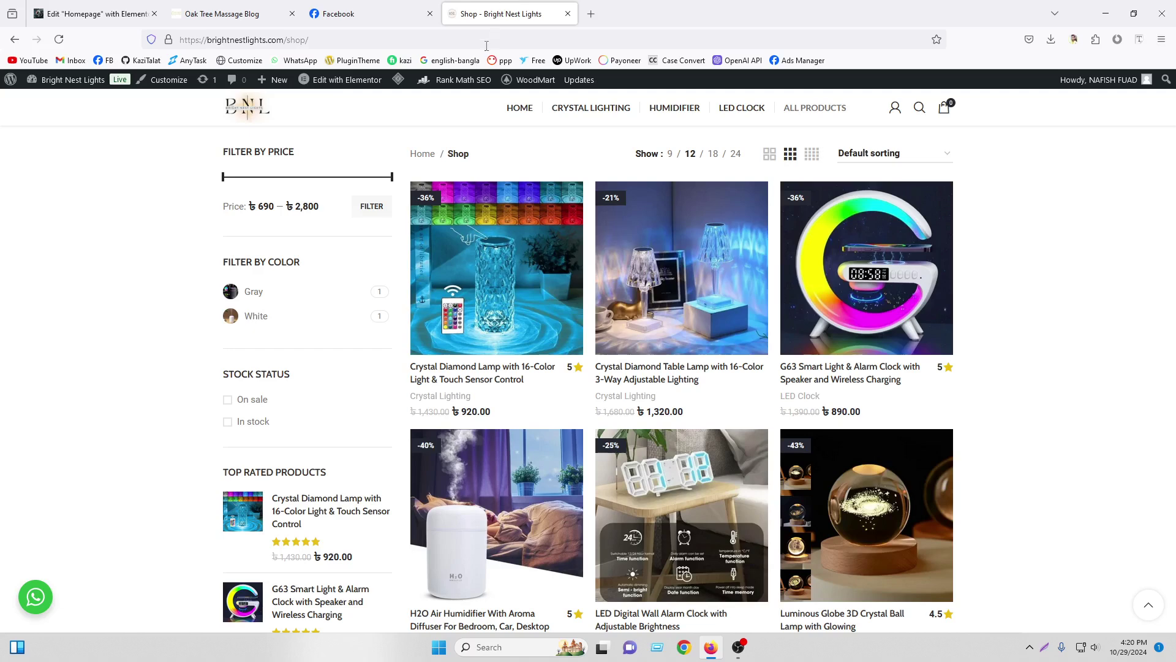
pyautogui.scroll(3, 484, 235)
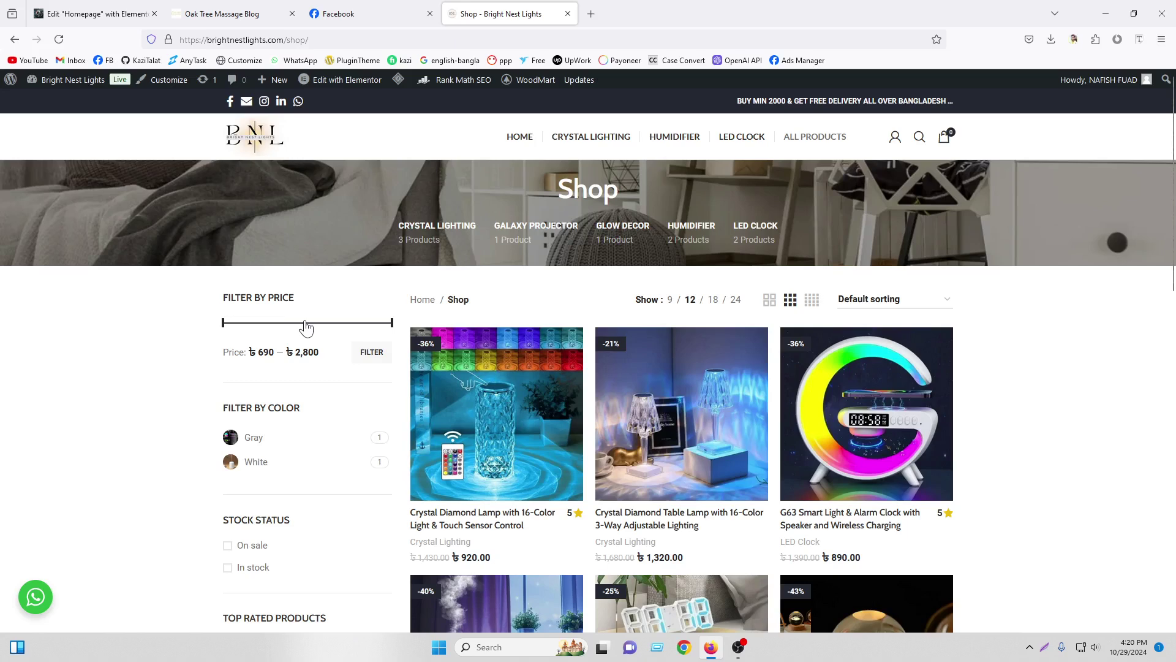
pyautogui.scroll(-2, 305, 456)
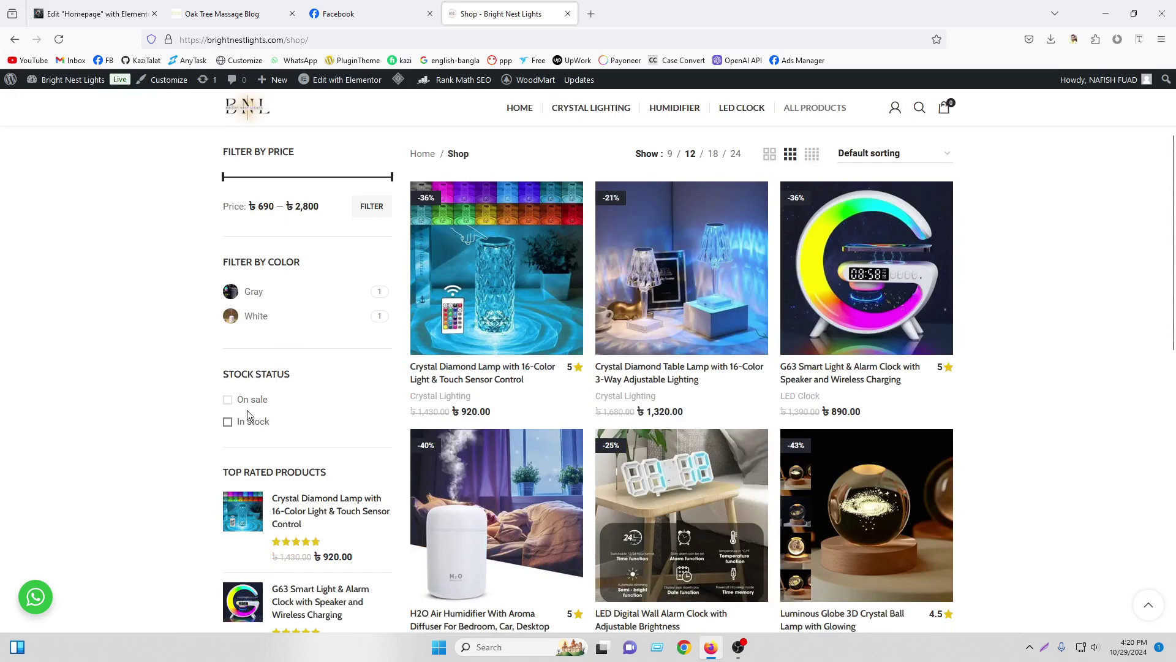
pyautogui.scroll(-2, 235, 326)
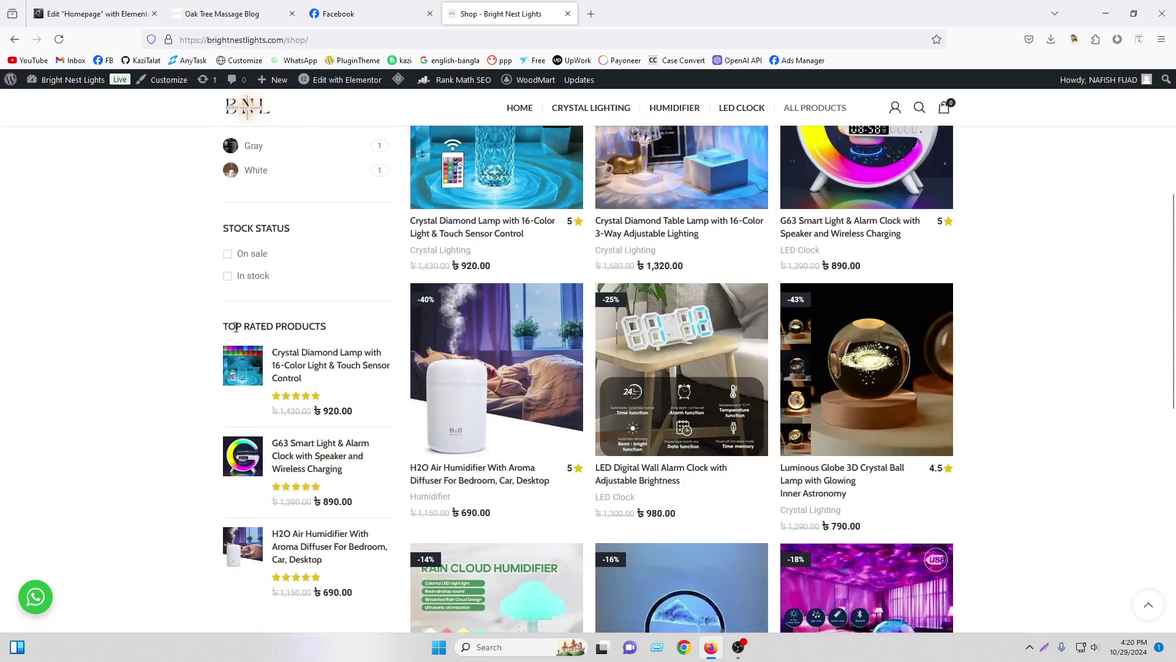
pyautogui.scroll(-2, 313, 327)
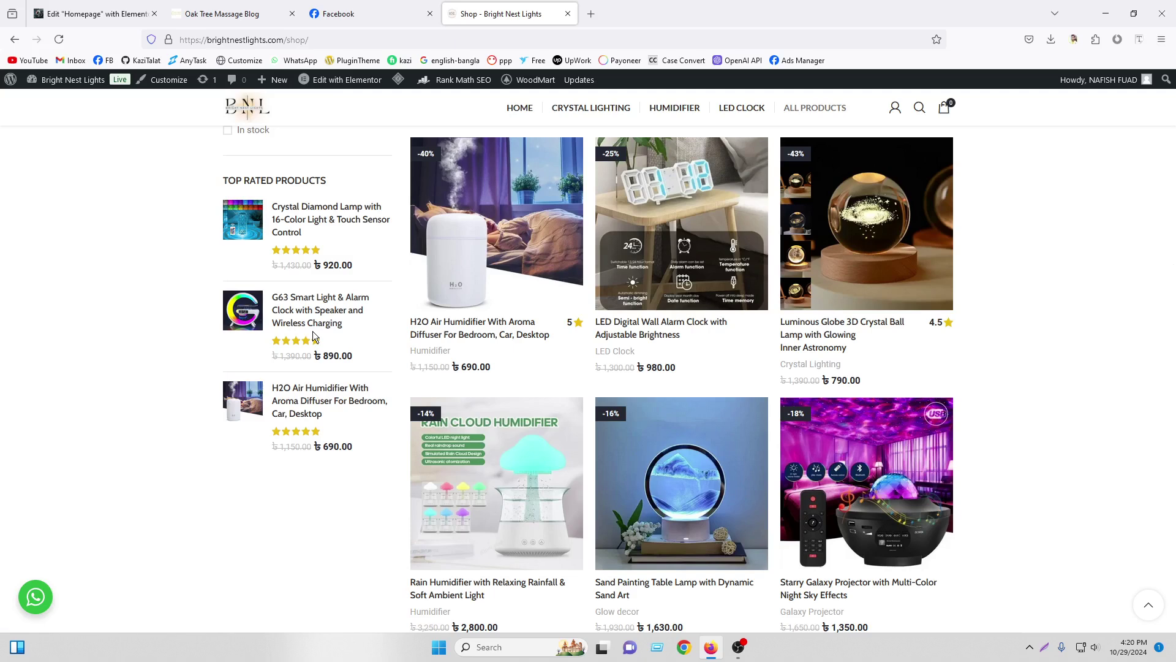
pyautogui.scroll(6, 314, 336)
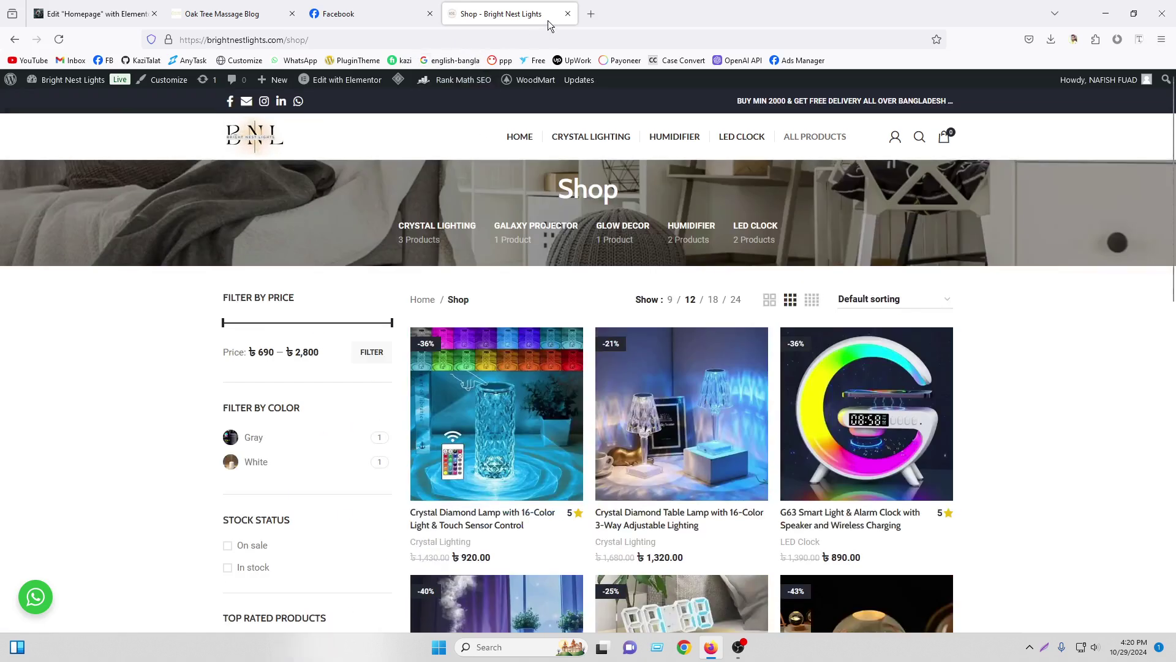
# Step: Close the Bright Nest Lights shop tab and add a Text Path widget to the empty container of the Homepage
pyautogui.click(567, 14)
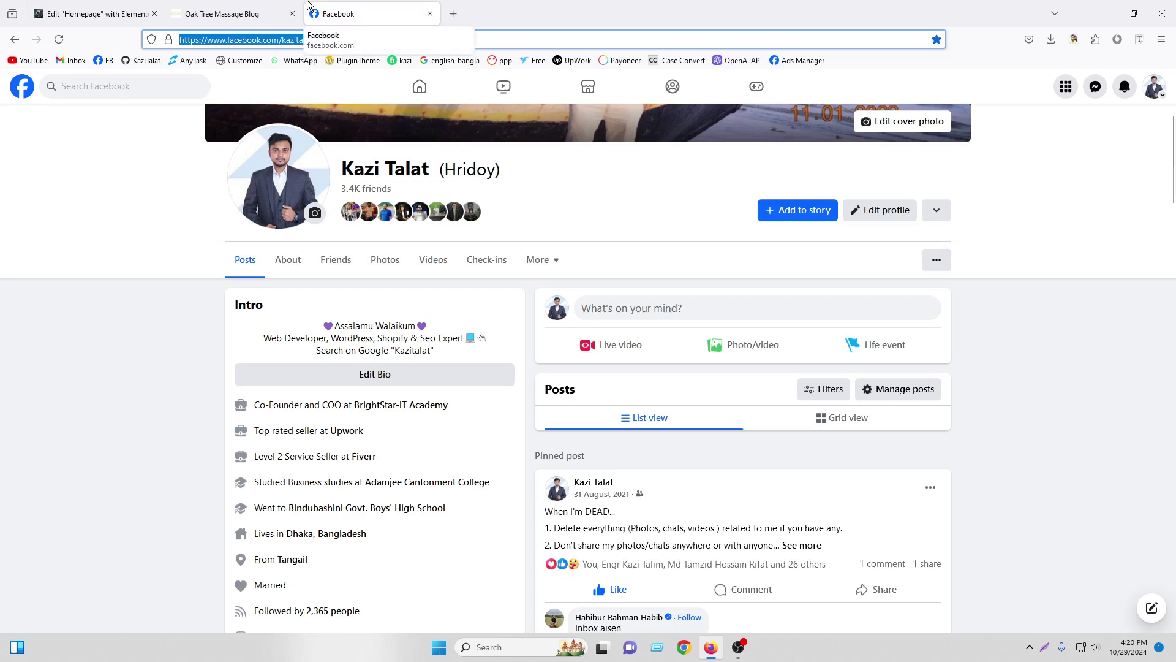
pyautogui.click(92, 13)
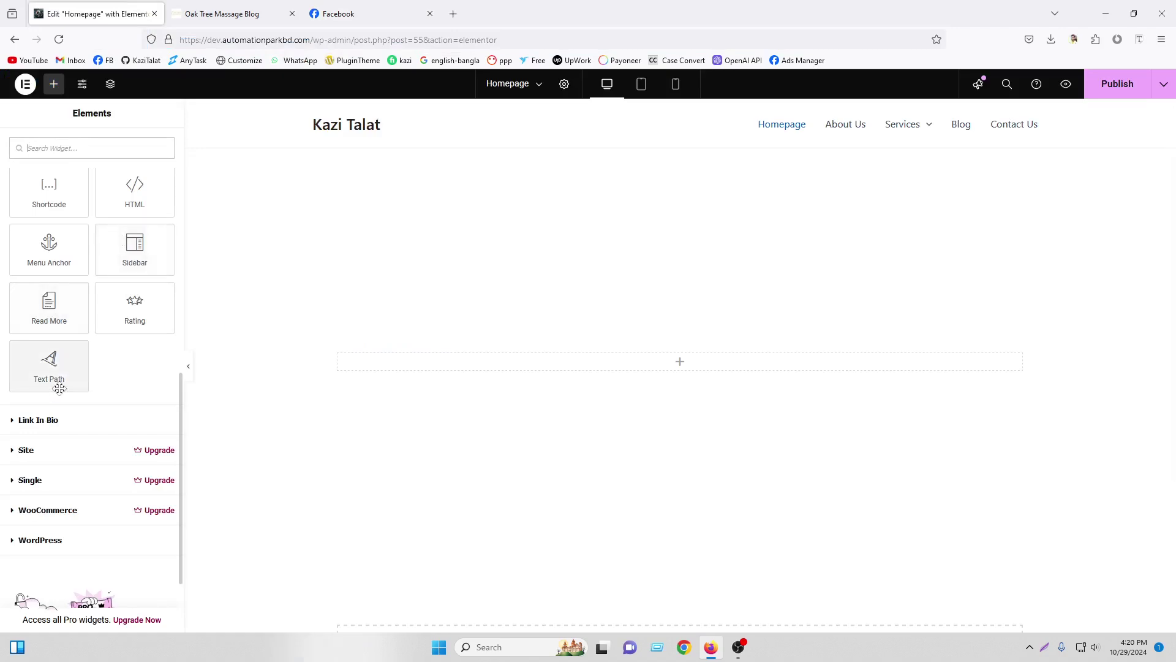
pyautogui.moveTo(71, 387); pyautogui.dragTo(692, 370)
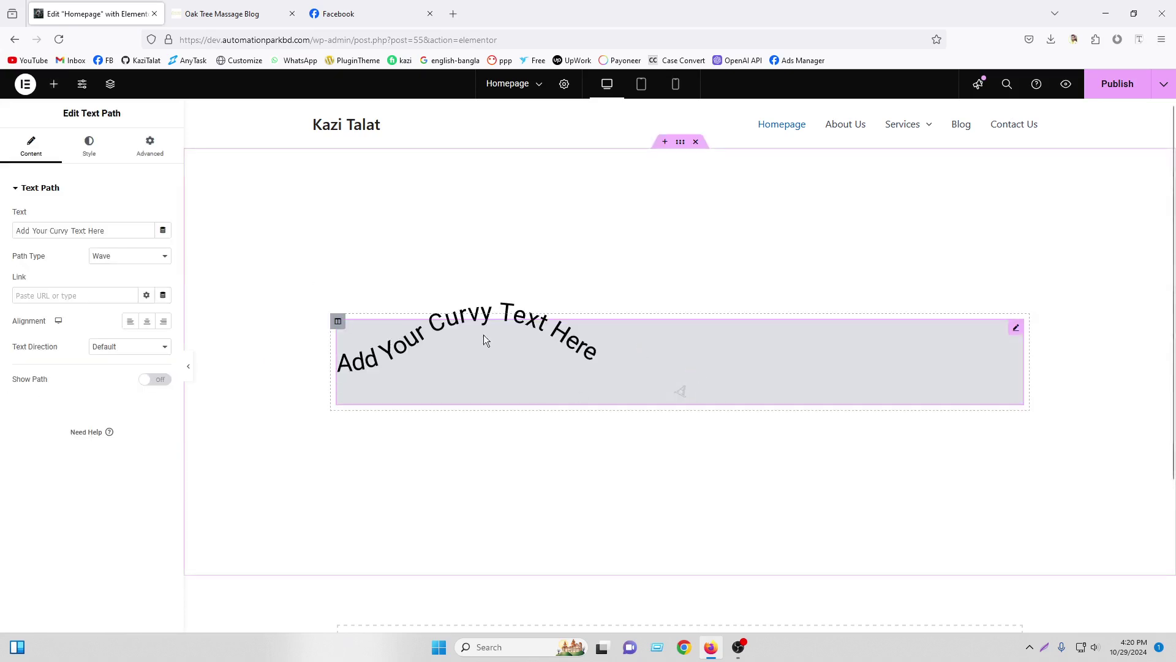
# Step: Try the Arc path type on the Text Path widget and set the path type to Circle
pyautogui.click(120, 259)
pyautogui.click(117, 286)
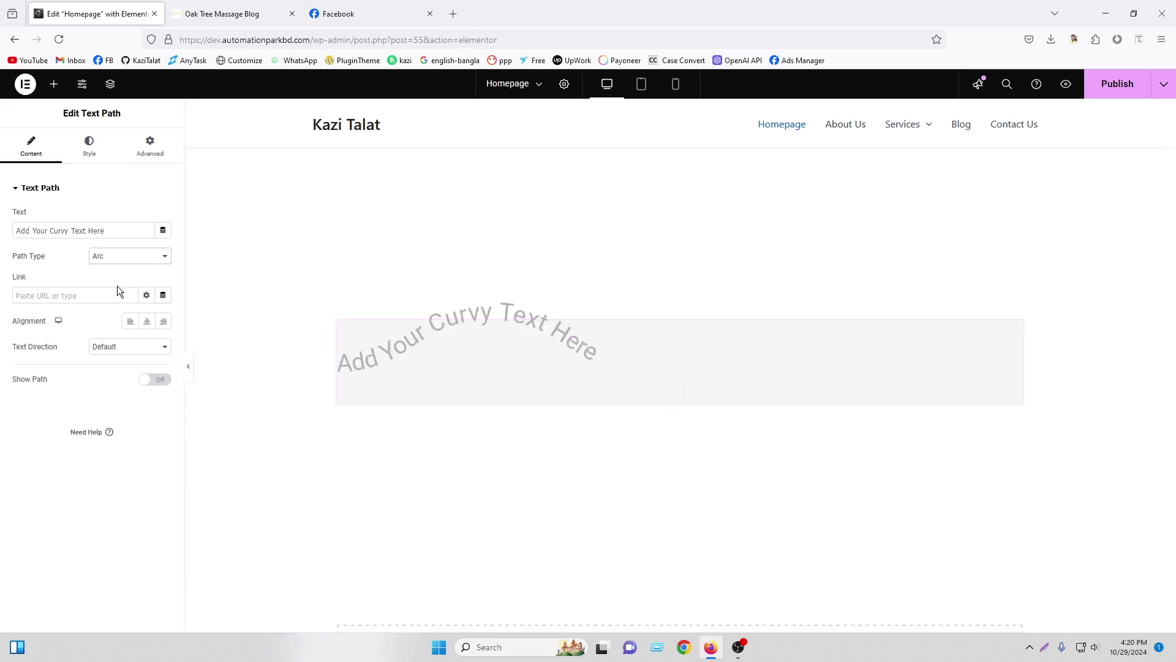
pyautogui.click(117, 256)
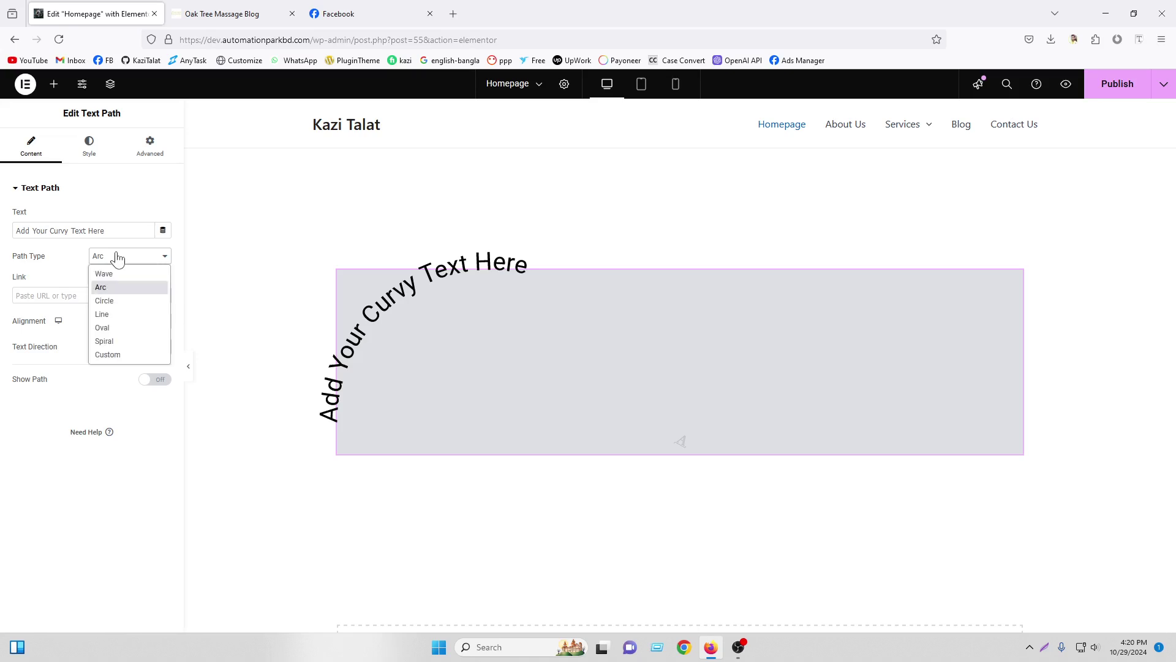
pyautogui.click(117, 299)
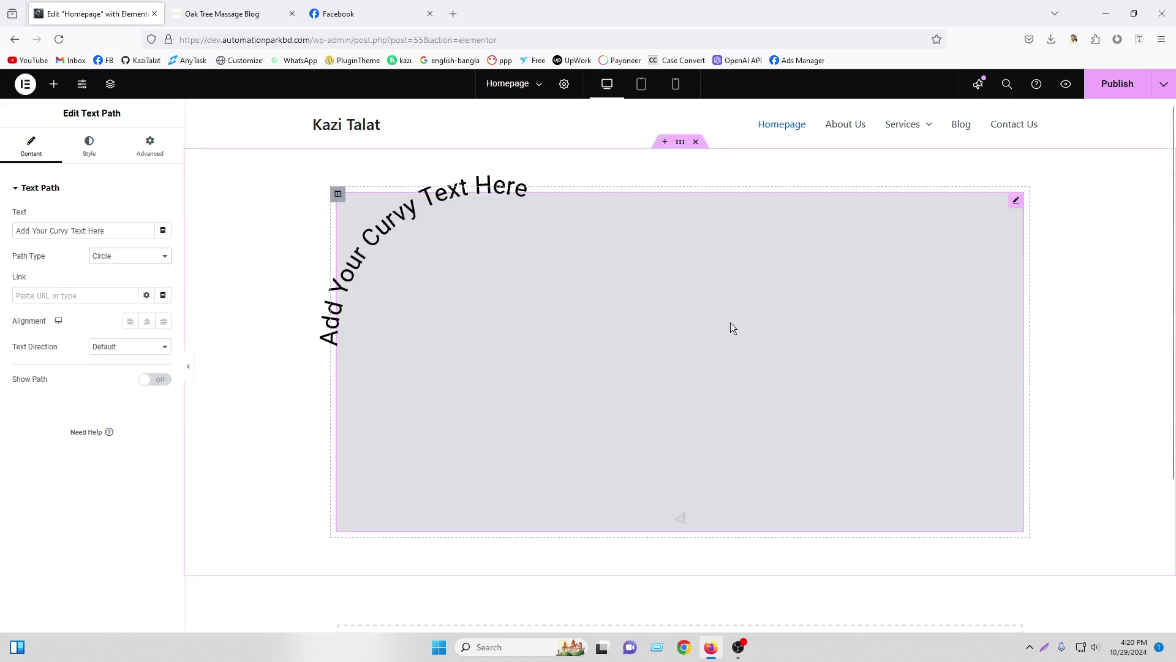
# Step: Check the Homepage with the editing panel hidden, publish it, and close the Oak Tree Massage Blog tab
pyautogui.click(189, 372)
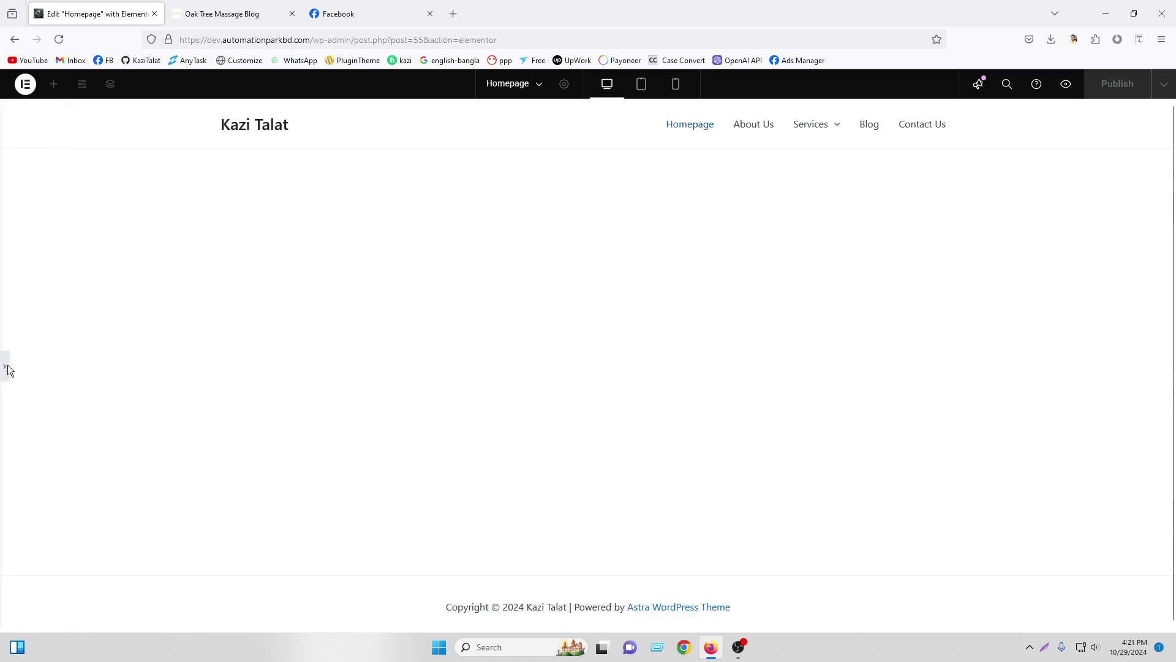
pyautogui.click(6, 377)
pyautogui.click(1117, 84)
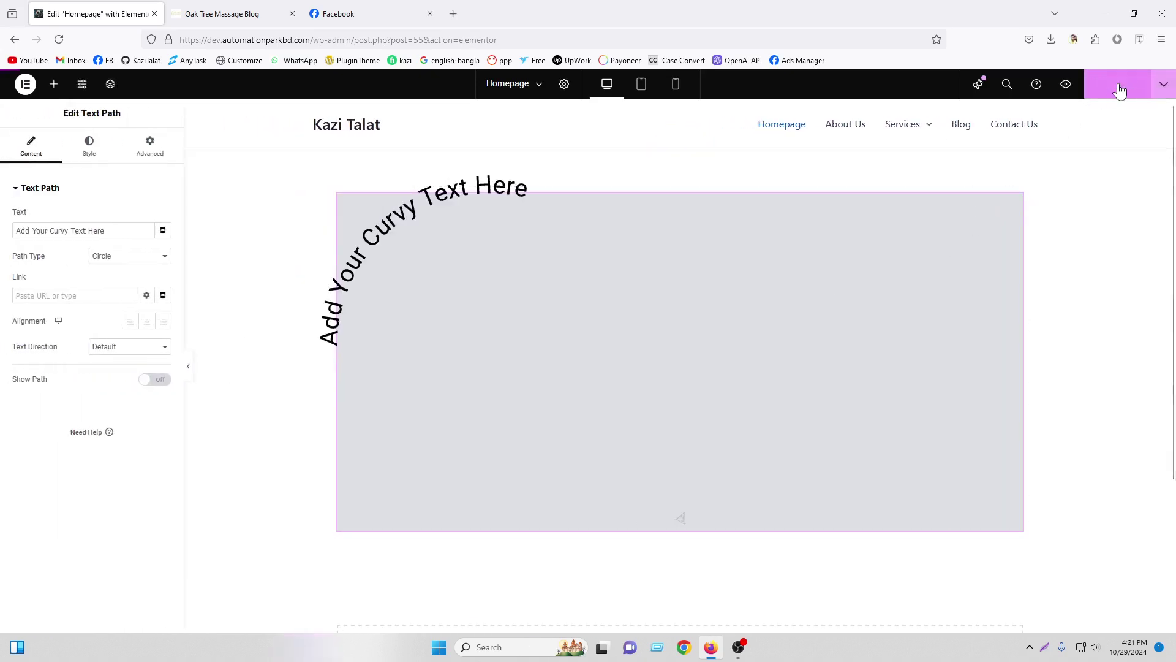
pyautogui.click(291, 13)
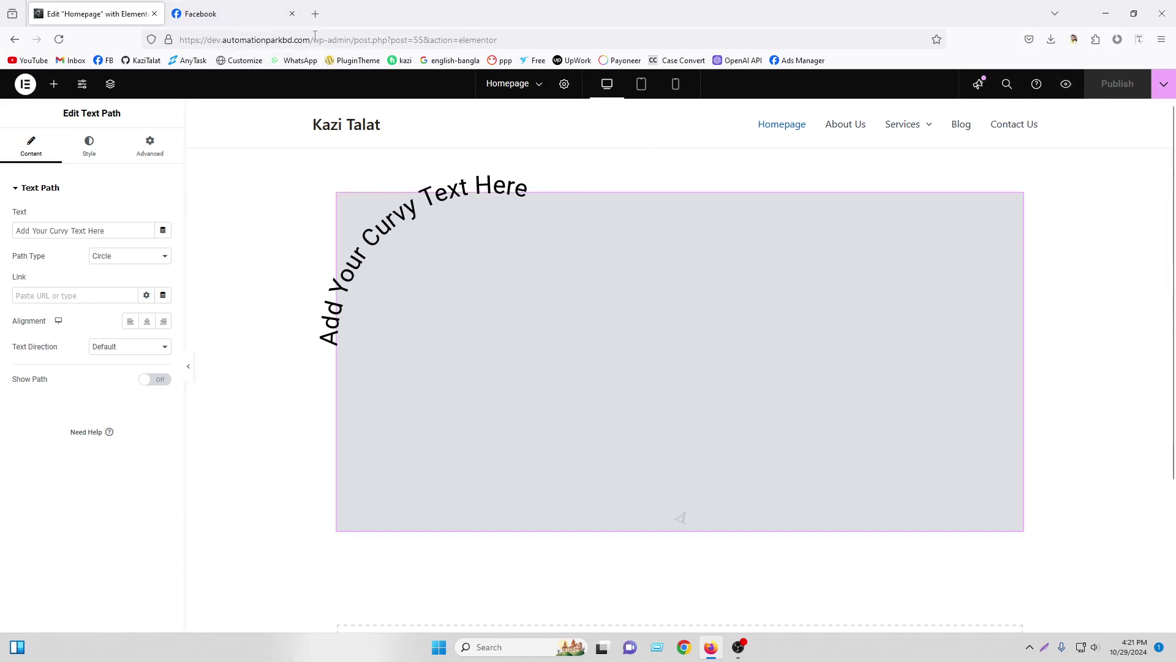
pyautogui.moveTo(312, 40); pyautogui.dragTo(203, 37)
pyautogui.rightClick(213, 35)
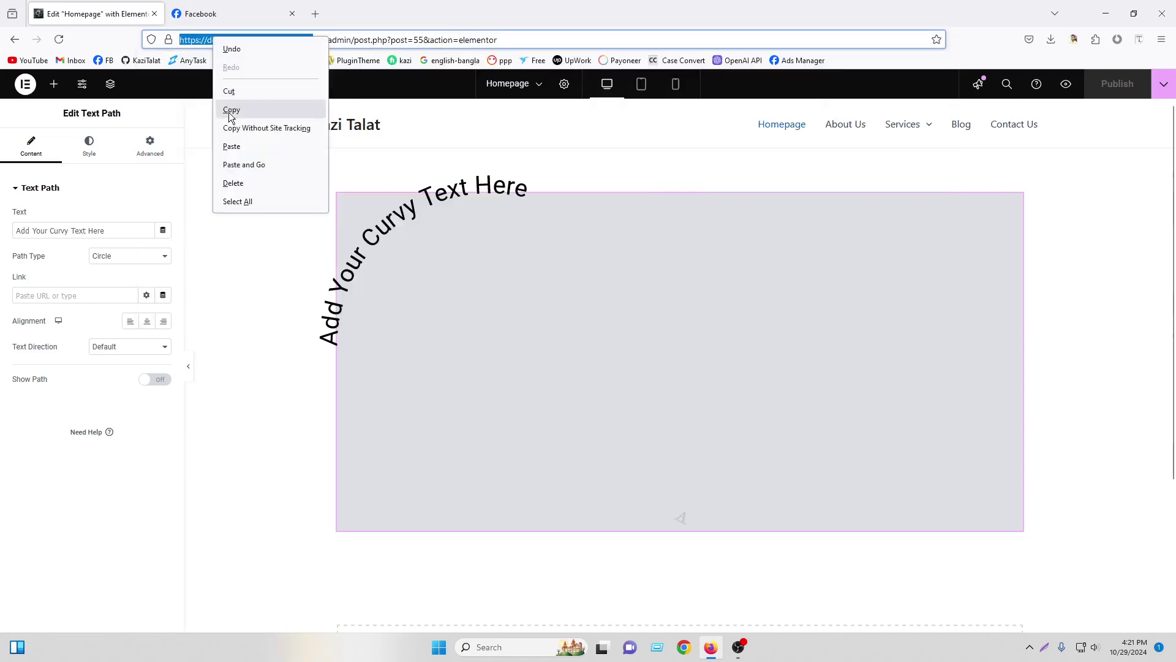
pyautogui.click(230, 111)
pyautogui.click(315, 14)
pyautogui.rightClick(300, 39)
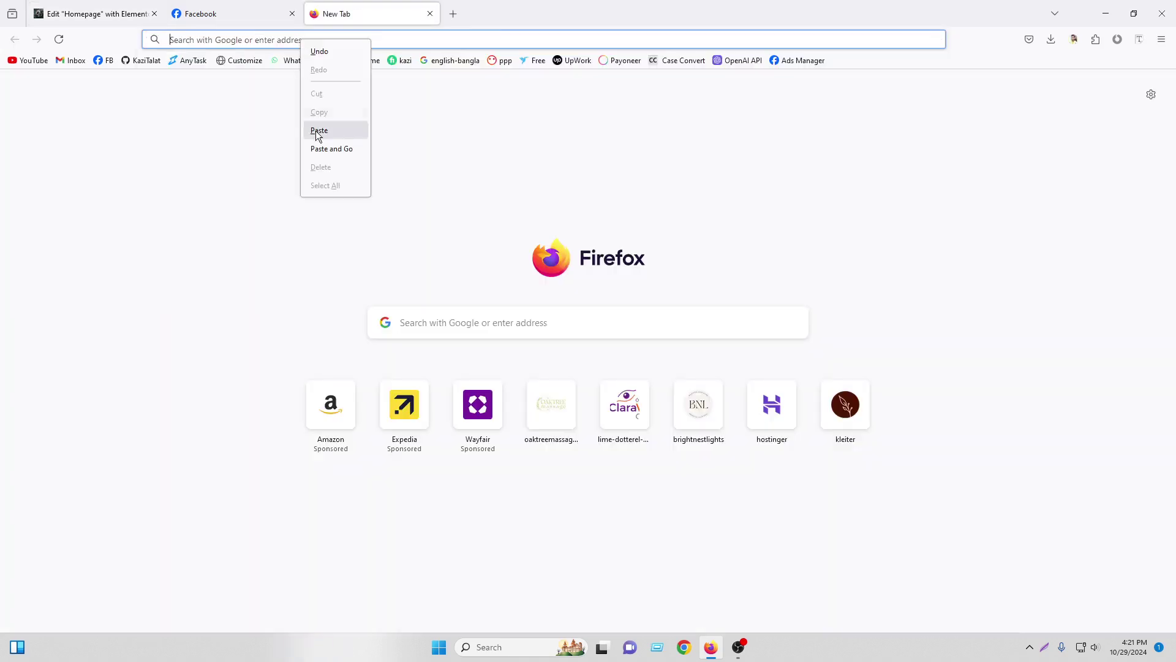
pyautogui.click(318, 131)
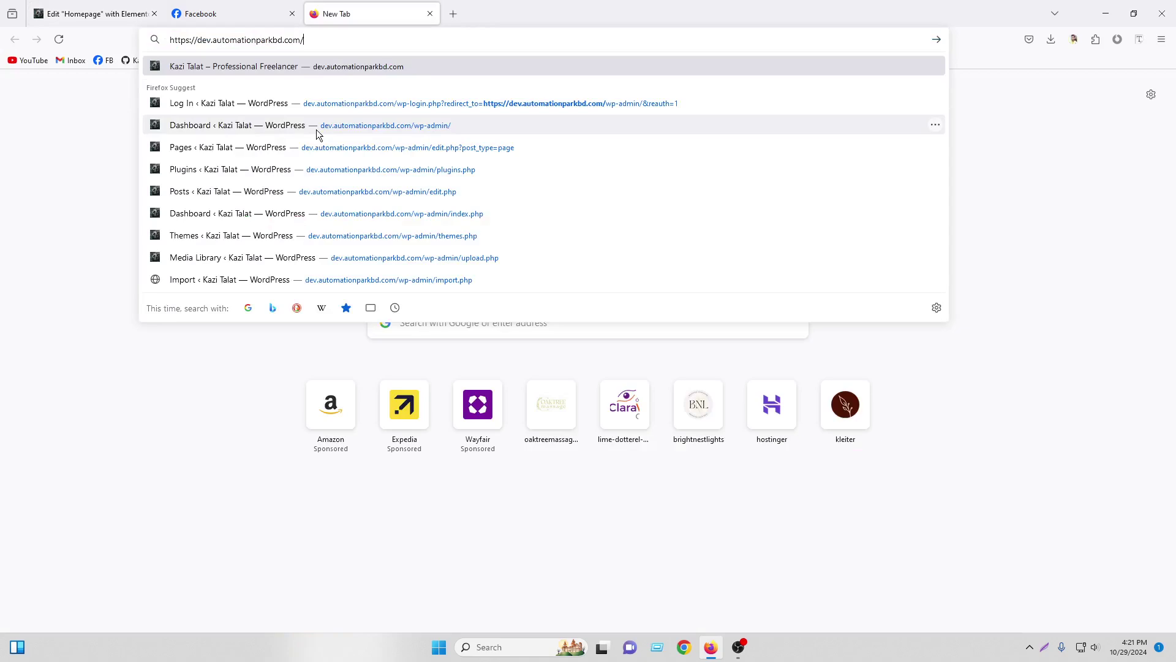
pyautogui.press('Return')
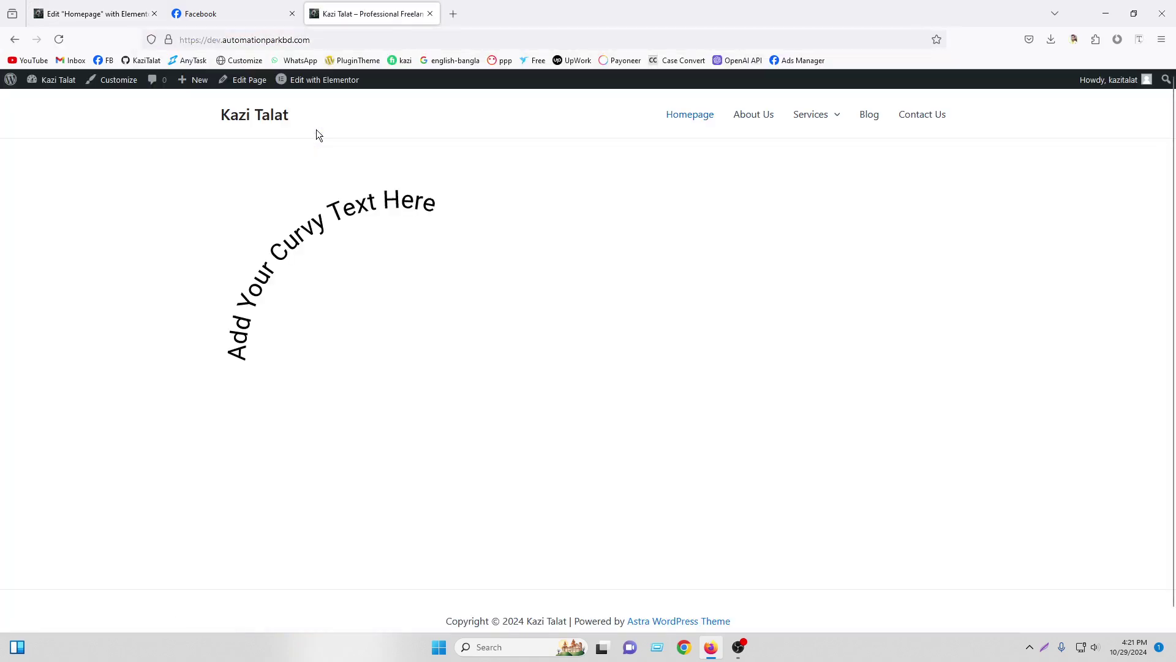
# Step: Examine the curved text on the live homepage, compare it with the editor, and reload the live page
pyautogui.moveTo(224, 358); pyautogui.dragTo(447, 209)
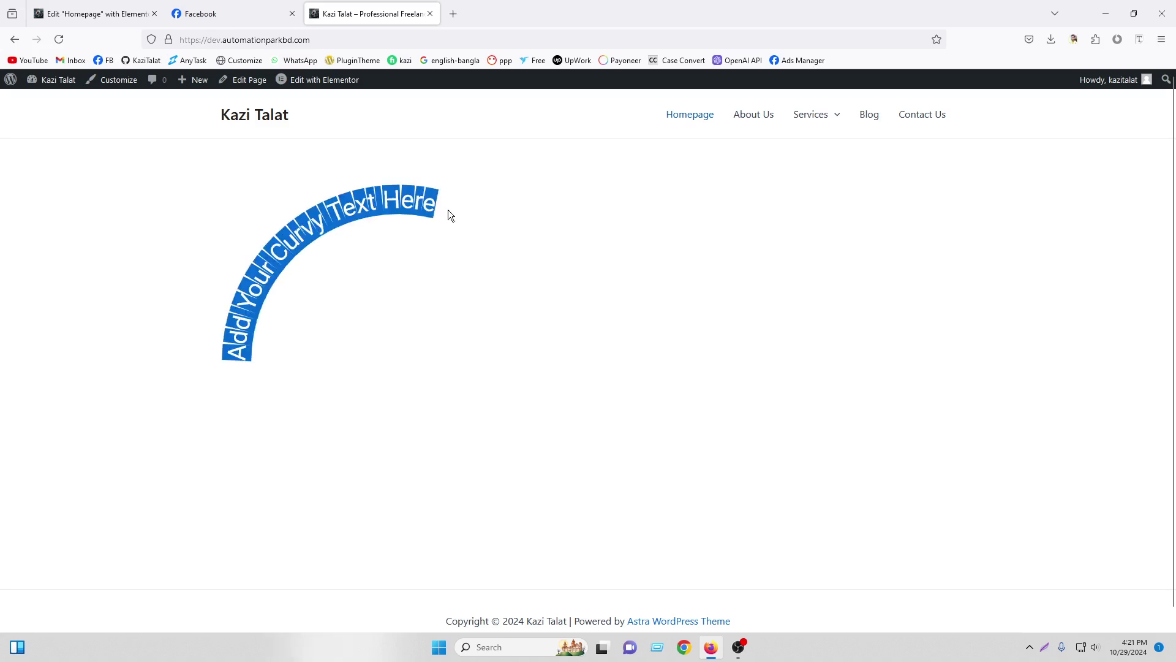
pyautogui.click(85, 7)
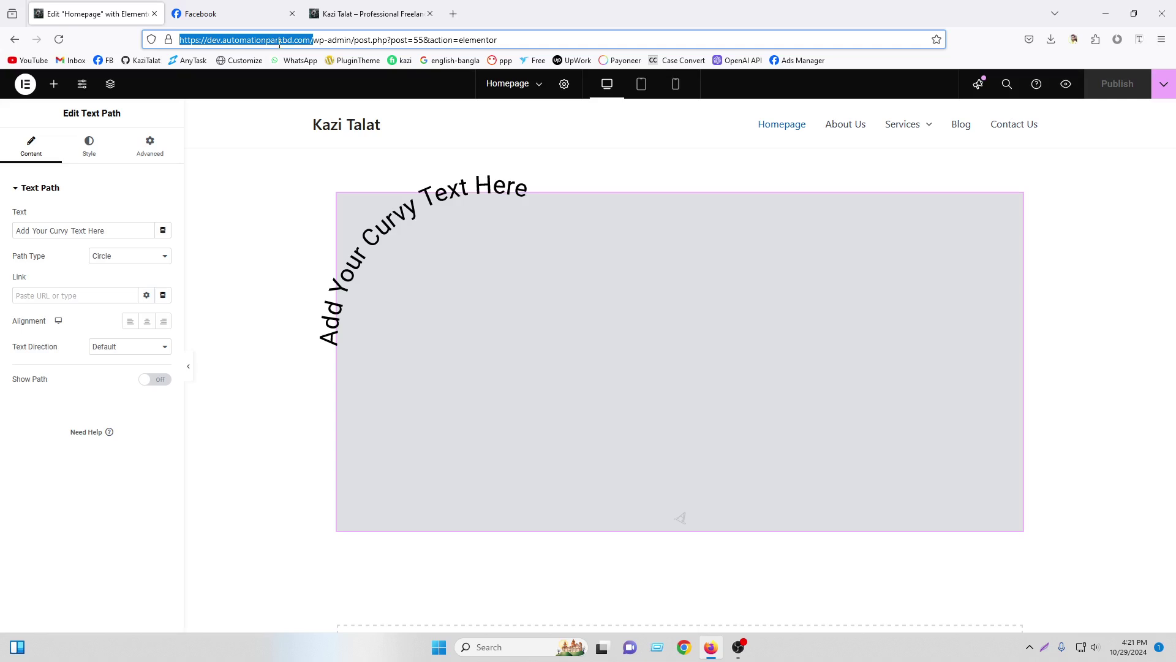
pyautogui.click(366, 6)
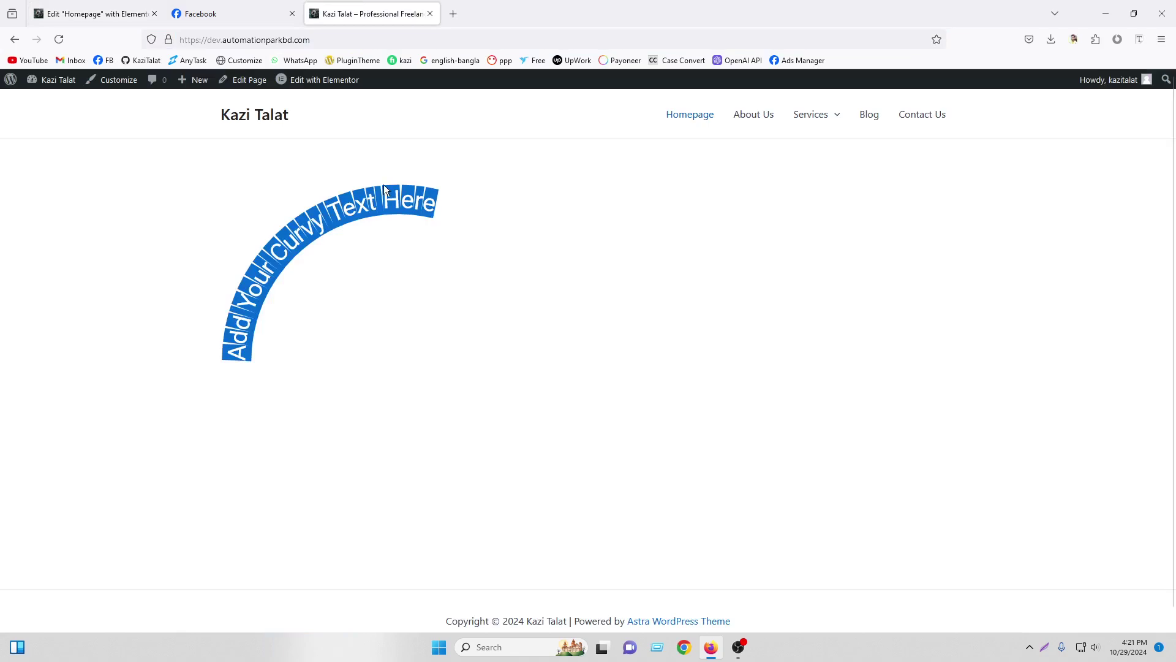
pyautogui.click(423, 208)
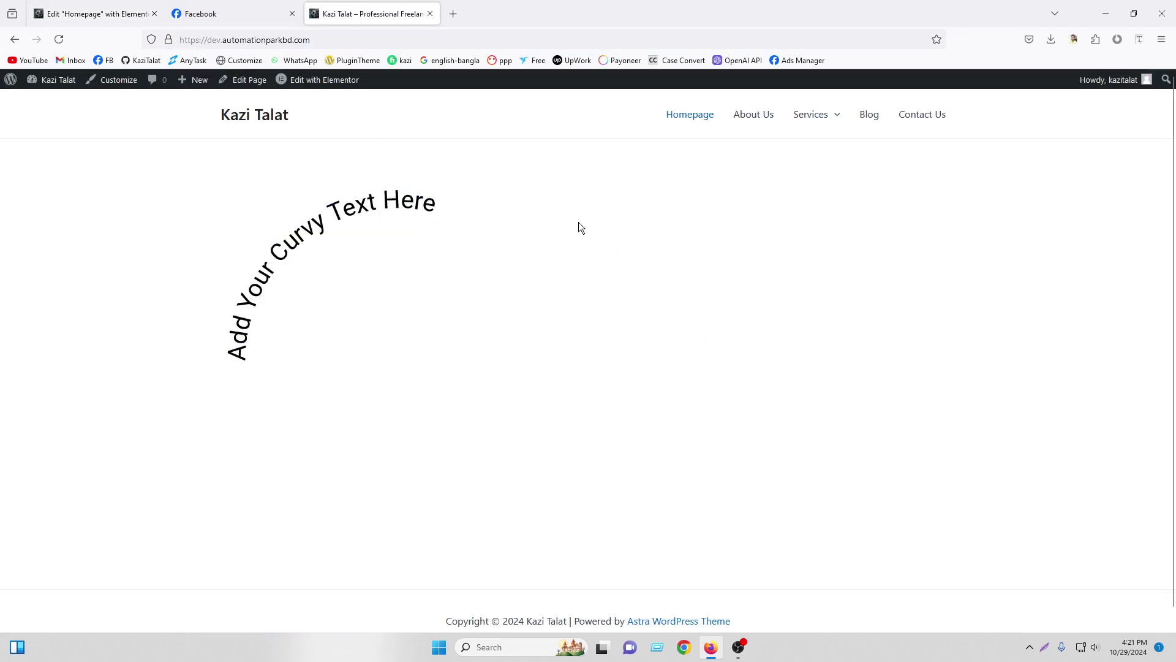
pyautogui.click(59, 39)
pyautogui.click(95, 14)
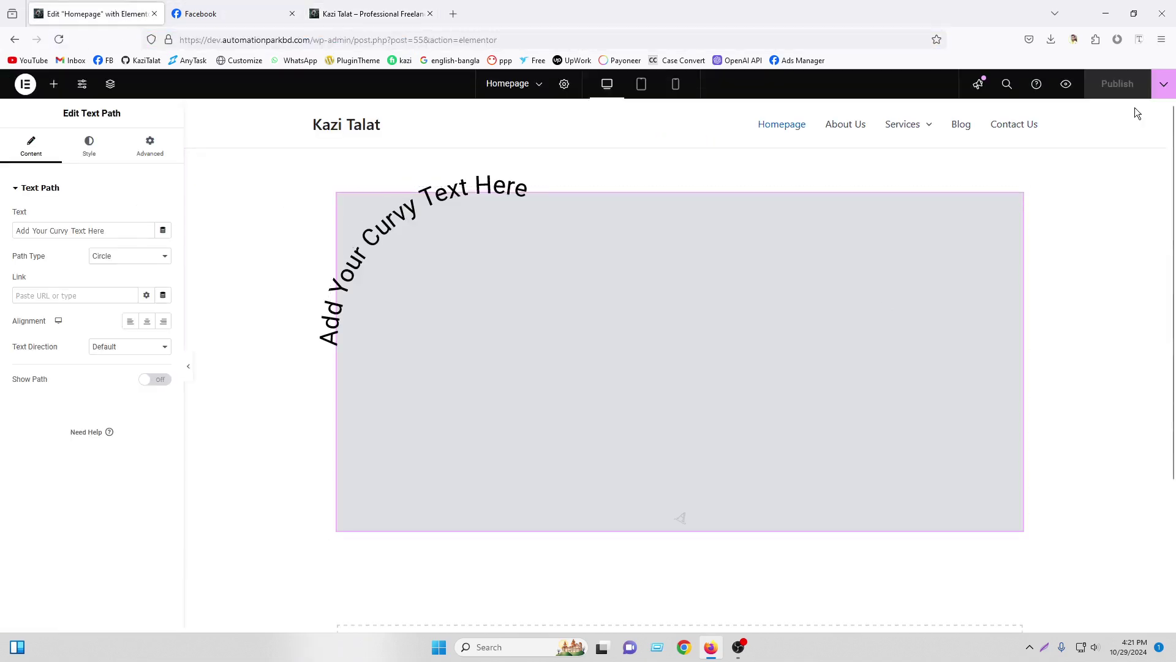
pyautogui.click(389, 9)
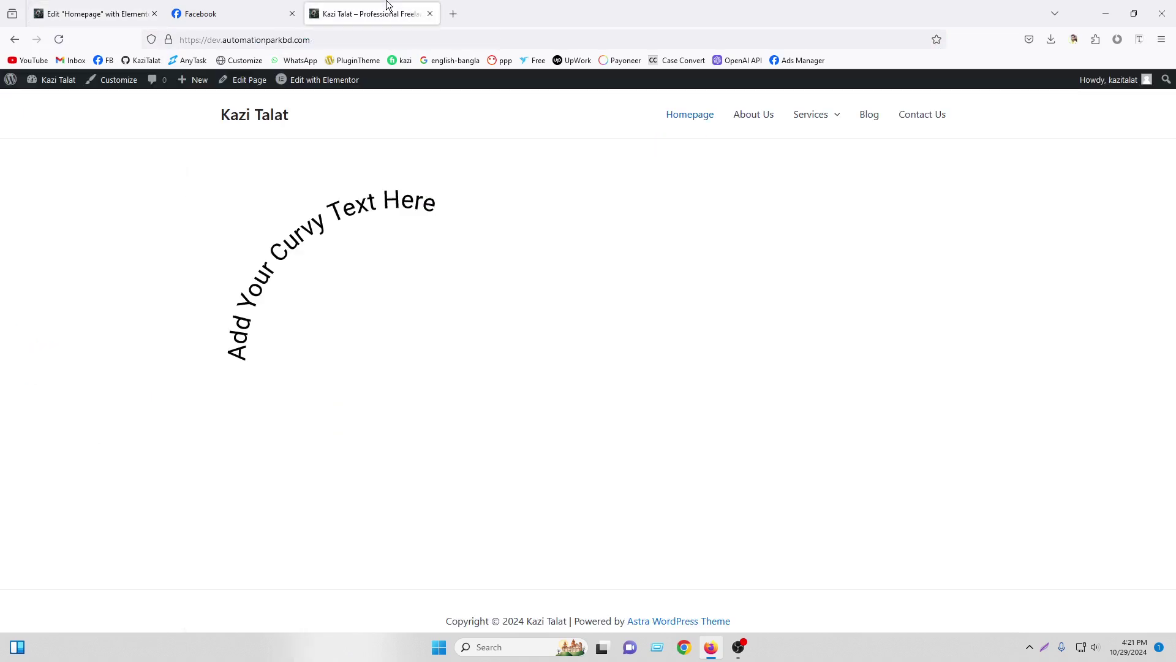
pyautogui.click(58, 40)
pyautogui.hotkey('ctrl', 'Tab')
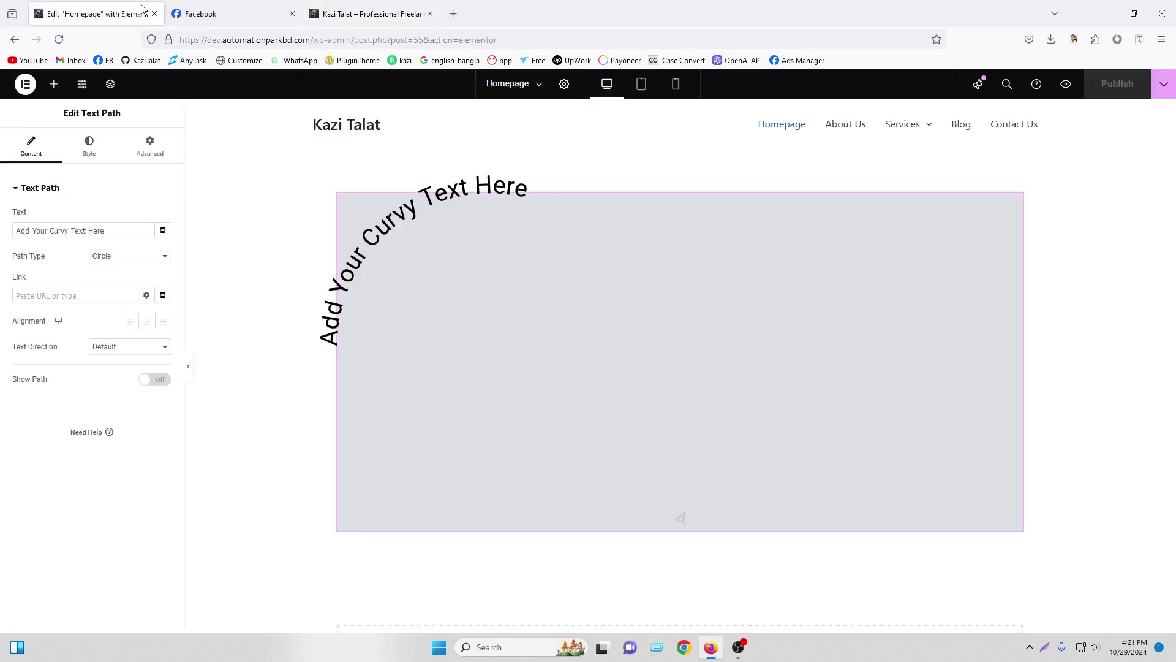
# Step: Preview the Homepage in its own tab and compare the curved text there with the editor and the live homepage
pyautogui.click(1065, 86)
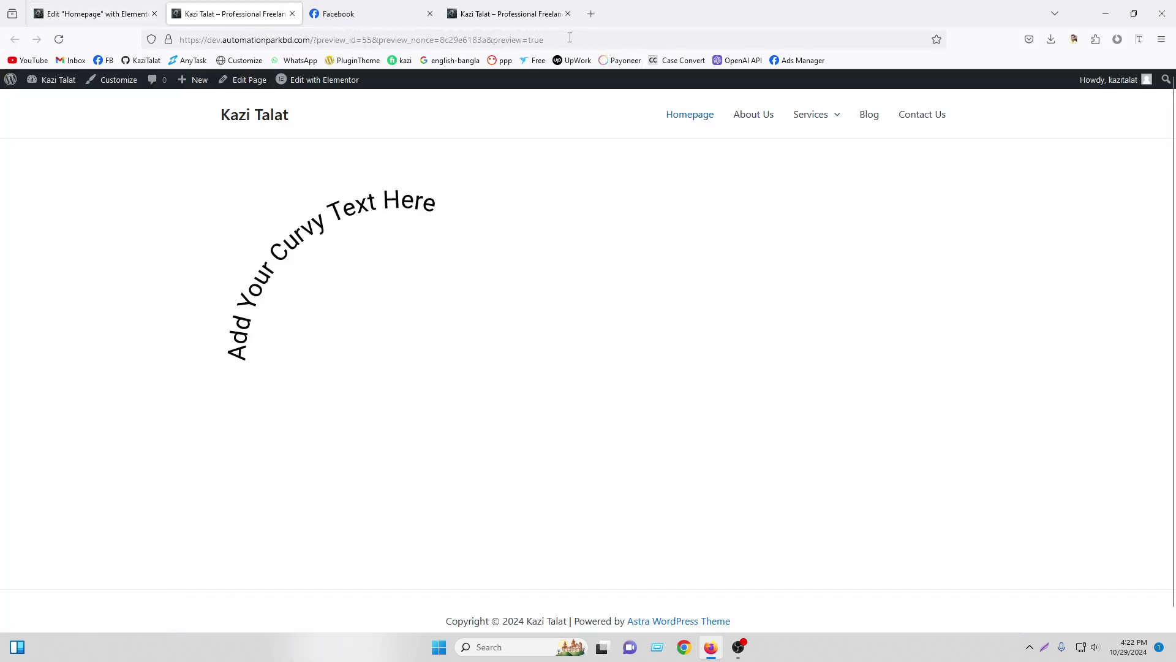
pyautogui.click(102, 6)
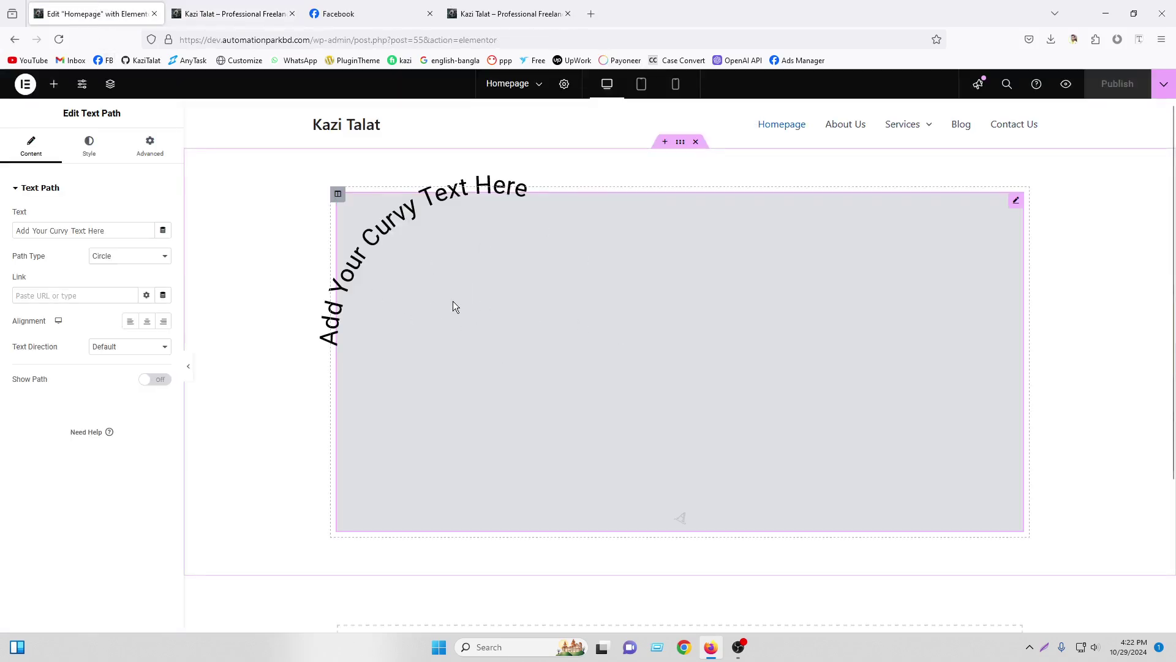
pyautogui.click(233, 13)
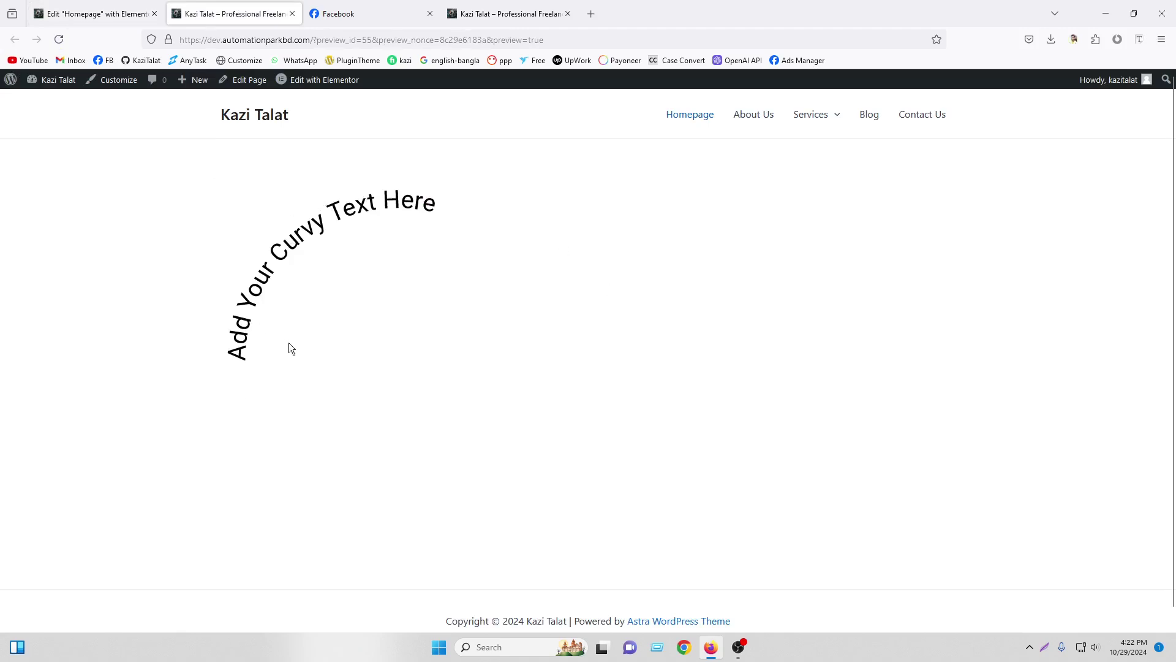
pyautogui.click(64, 13)
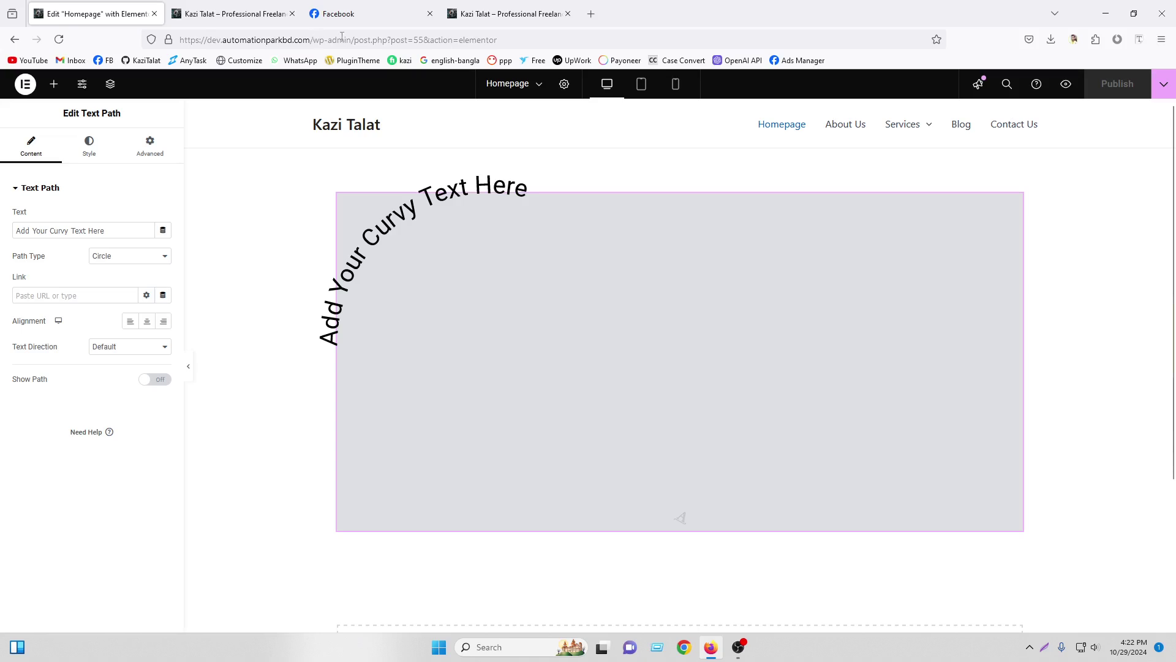
pyautogui.click(478, 13)
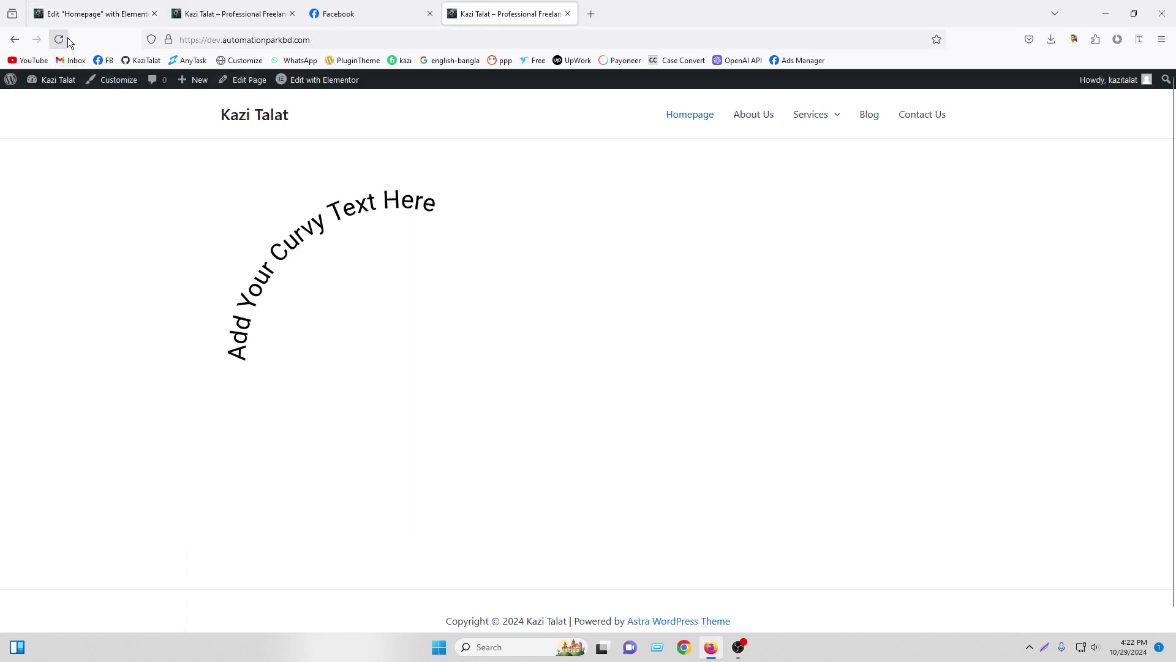
# Step: Reload the live homepage and compare its curved text with the editor and the page preview
pyautogui.click(59, 39)
pyautogui.click(83, 7)
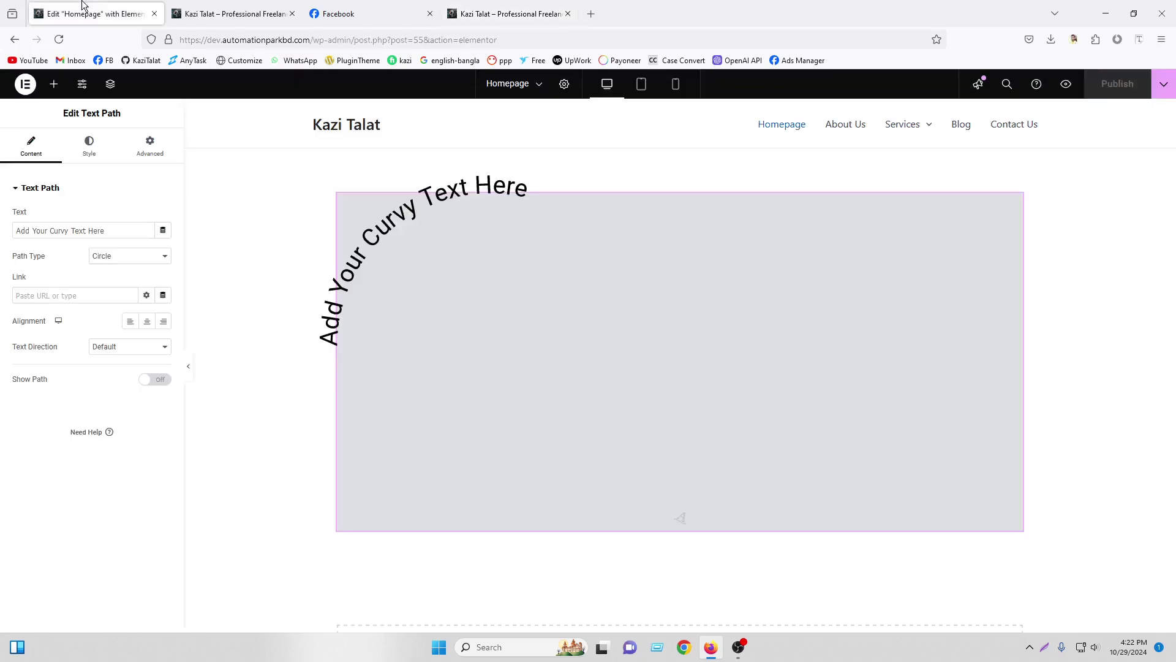
pyautogui.click(1067, 86)
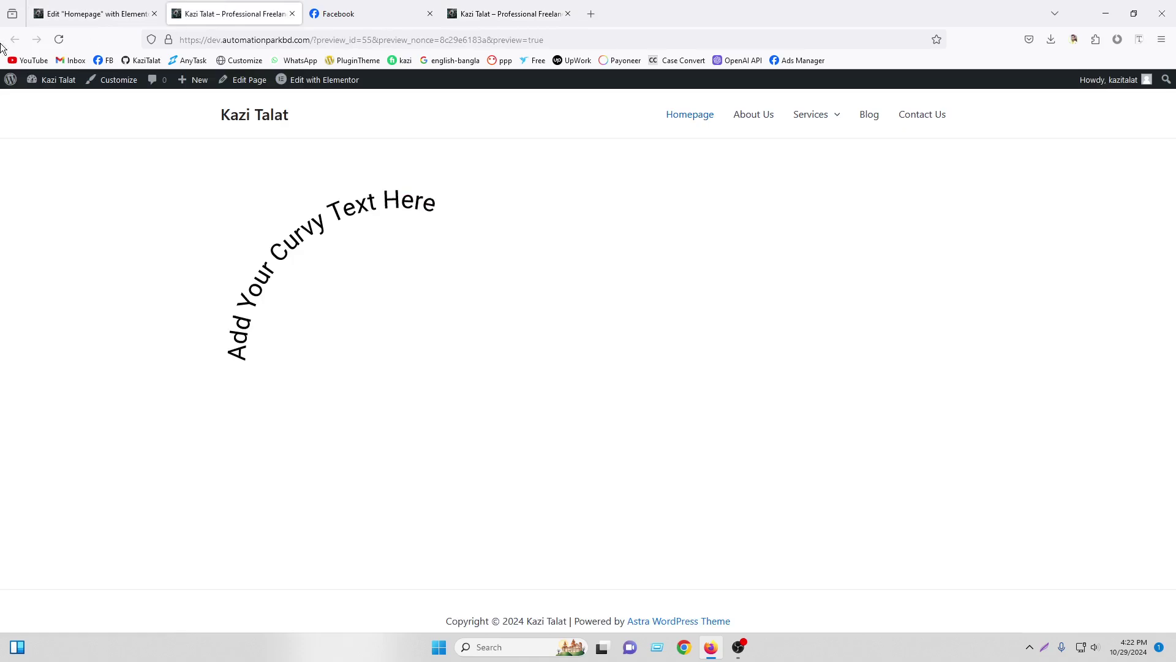
pyautogui.click(89, 13)
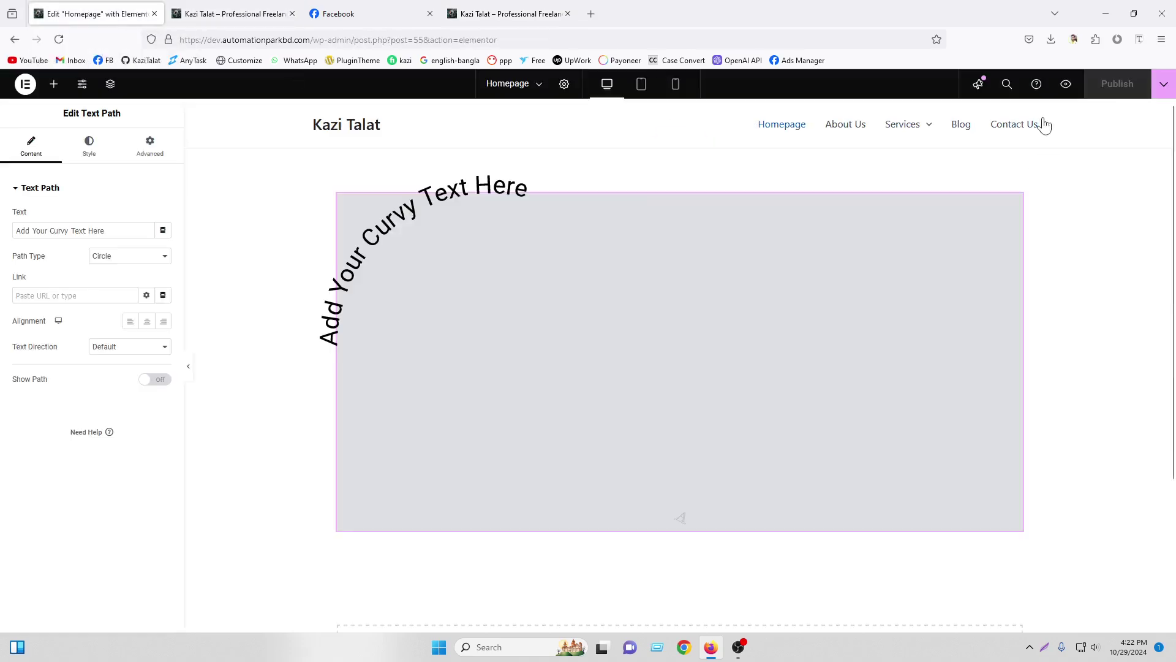
pyautogui.click(206, 12)
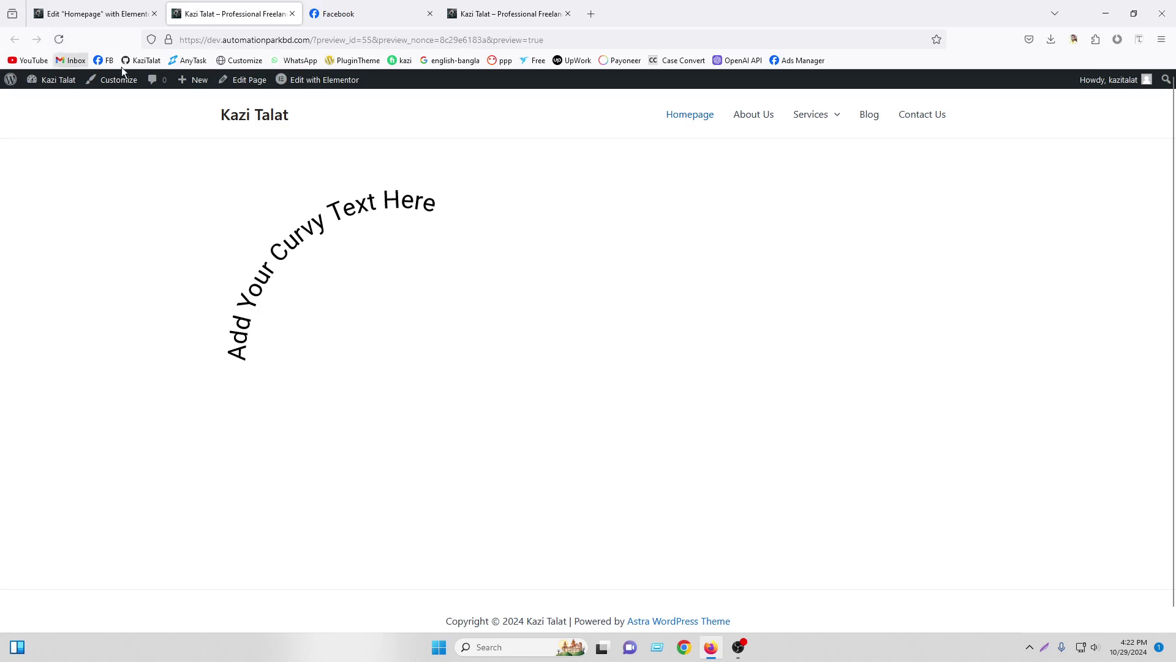
pyautogui.click(92, 13)
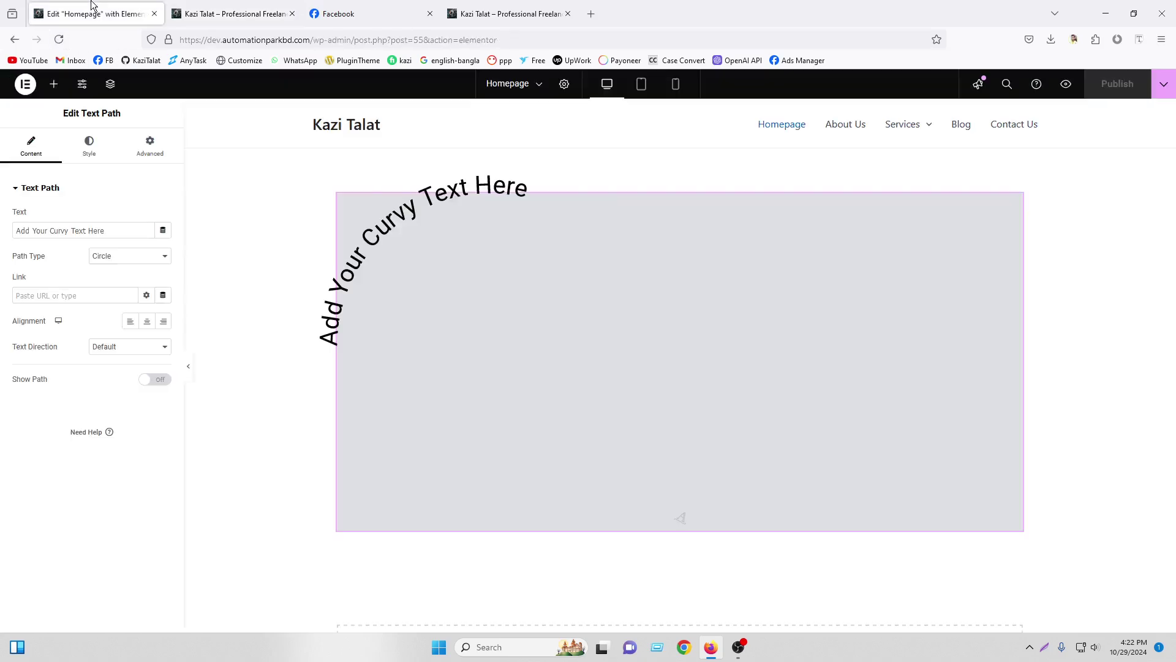
# Step: Try the Line, Oval, Custom and Spiral path types on the curved text and return it to Circle
pyautogui.click(118, 256)
pyautogui.click(126, 315)
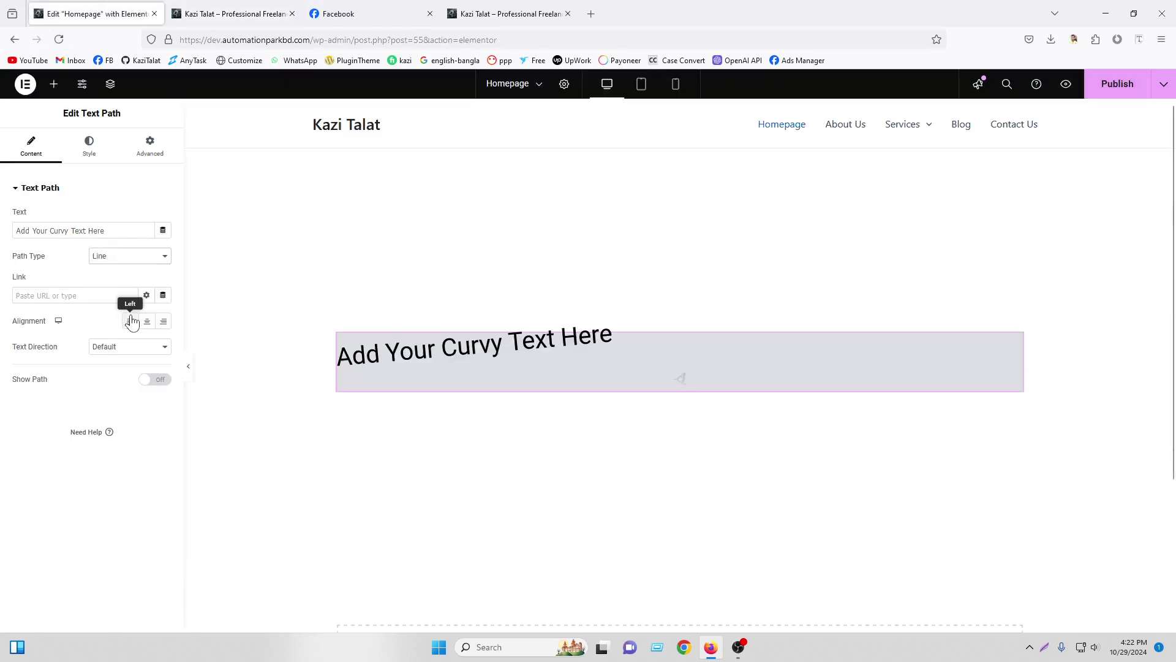
pyautogui.click(156, 265)
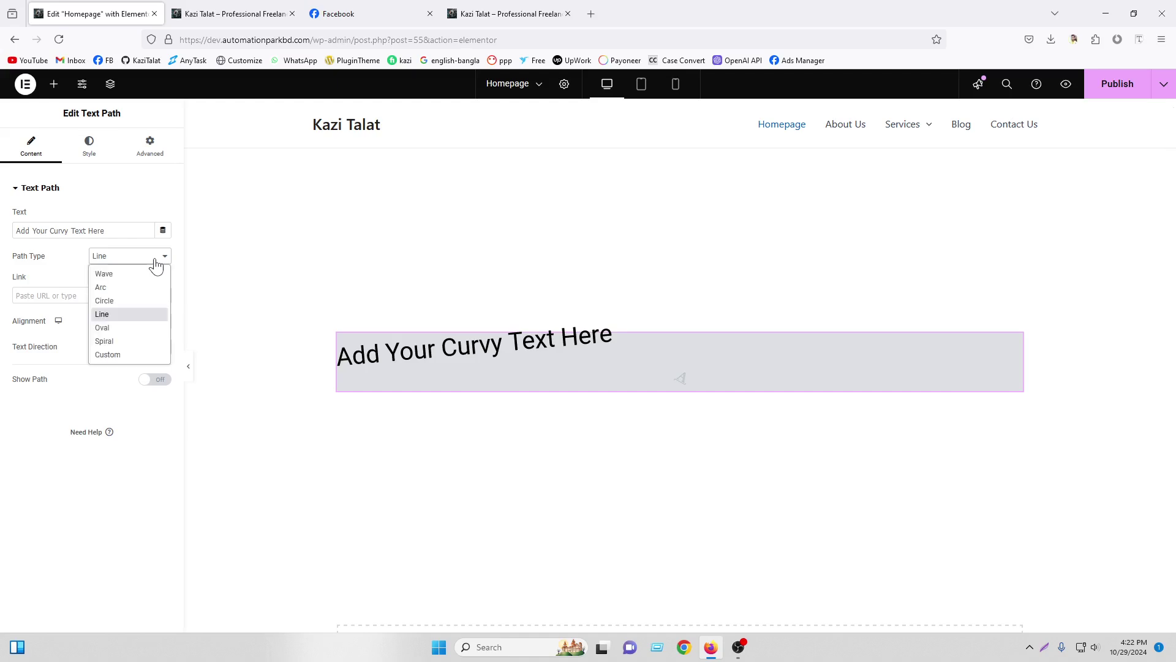
pyautogui.click(125, 329)
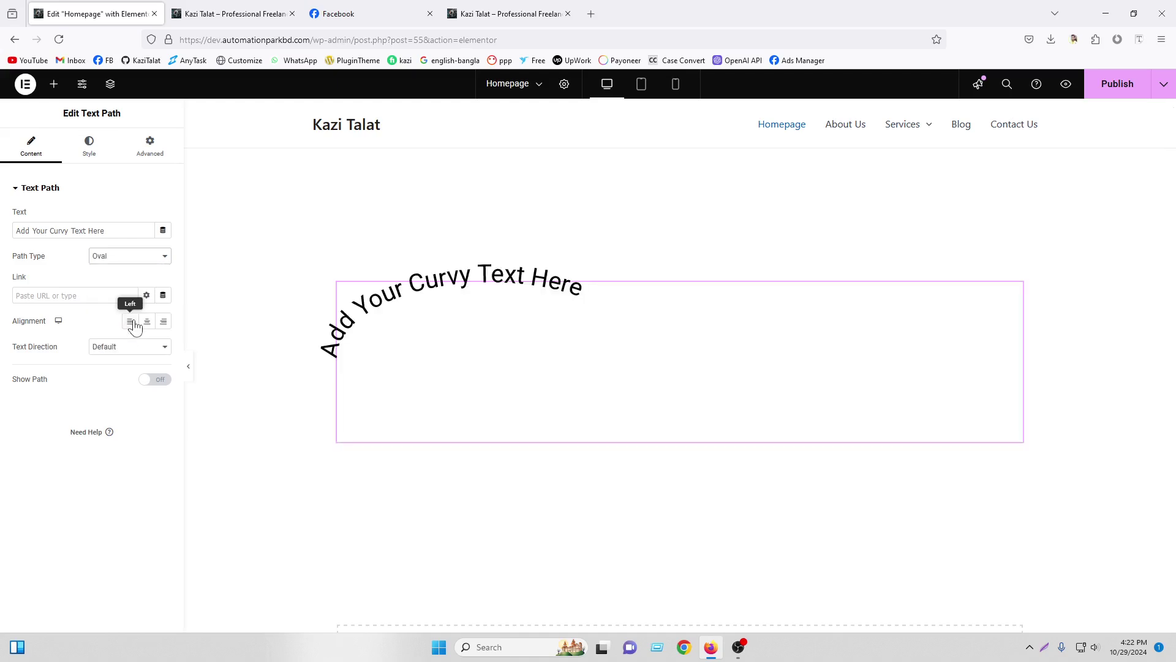
pyautogui.click(134, 259)
pyautogui.click(107, 354)
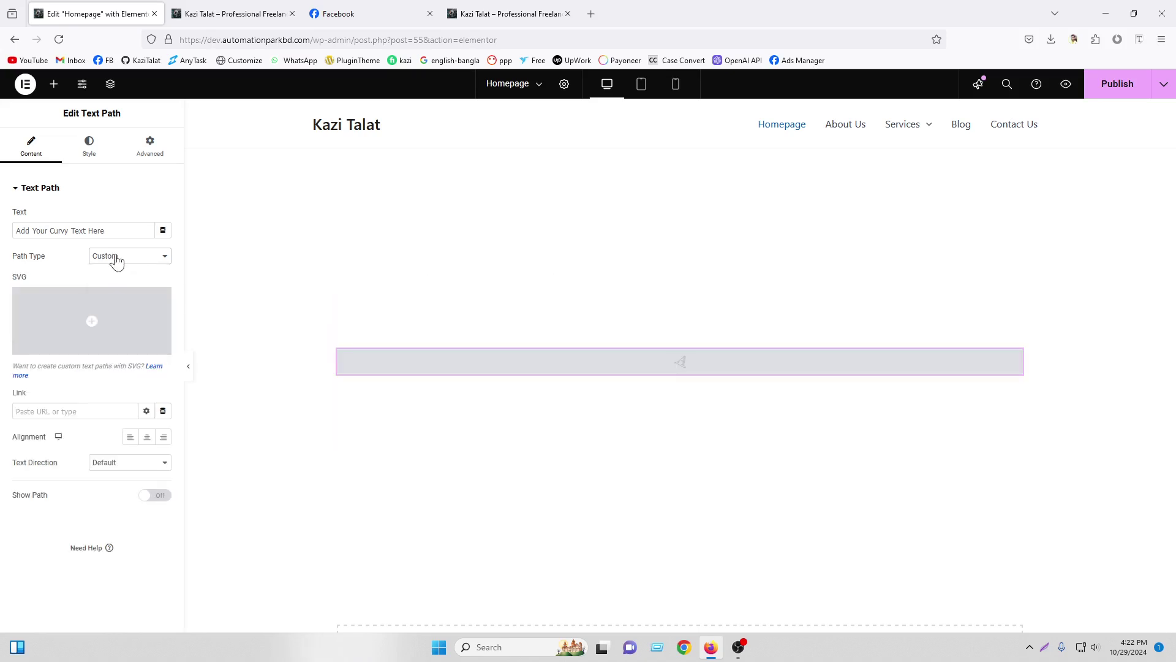
pyautogui.click(113, 258)
pyautogui.click(112, 343)
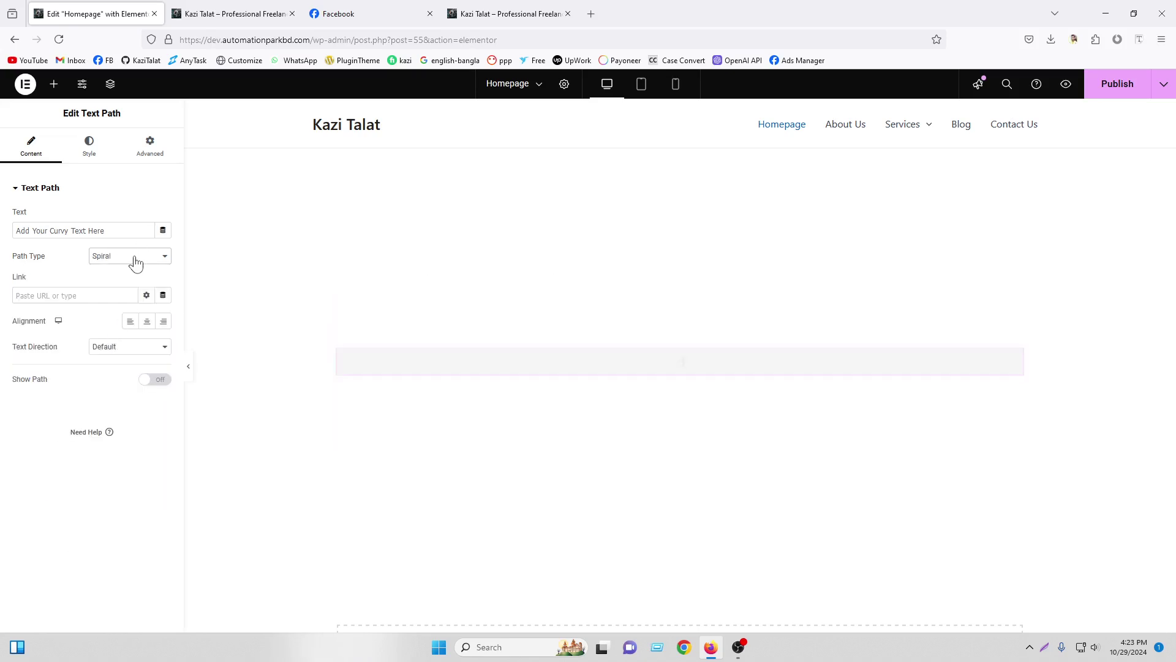
pyautogui.click(135, 260)
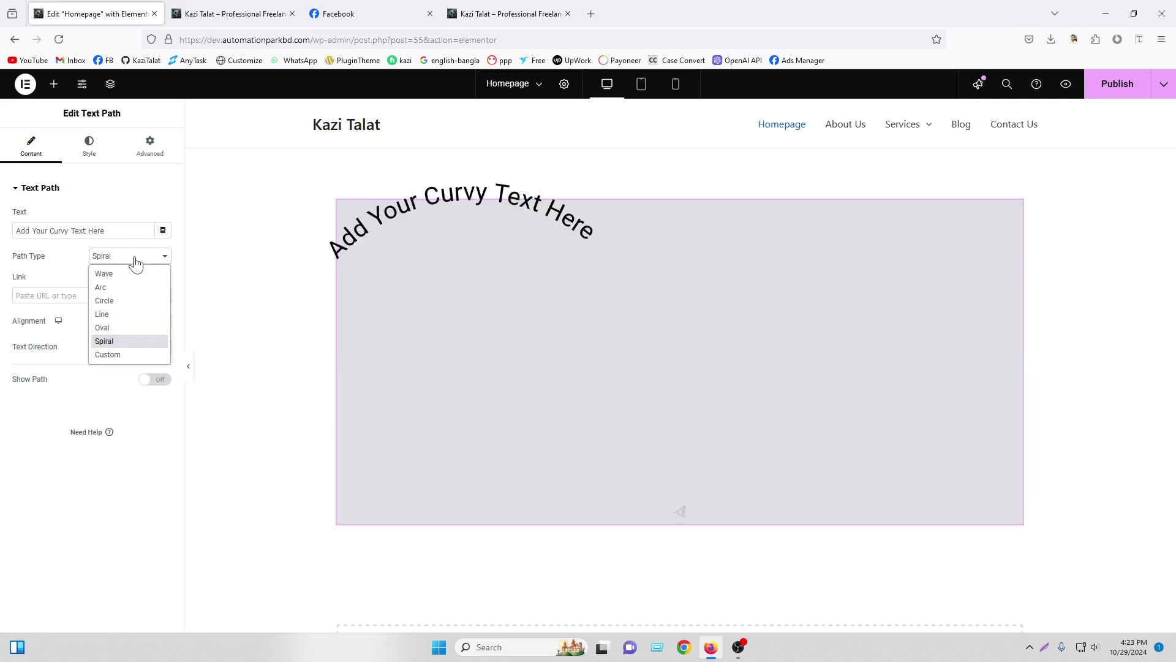
pyautogui.click(120, 299)
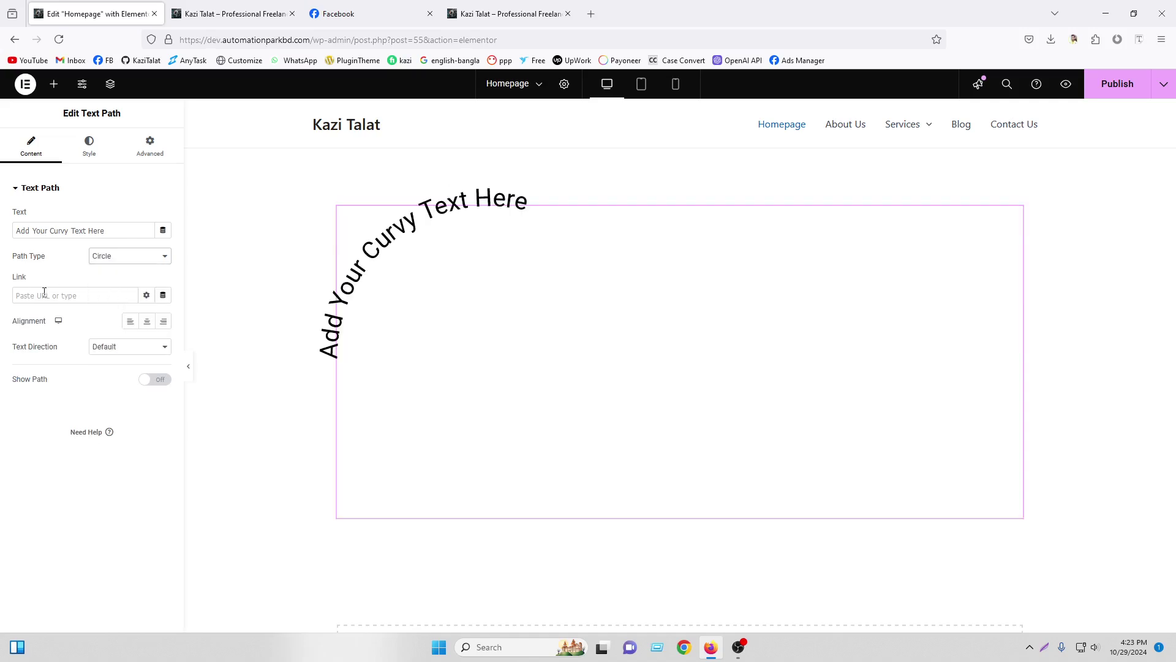
# Step: Try right alignment on the curved text and settle on center alignment
pyautogui.click(44, 292)
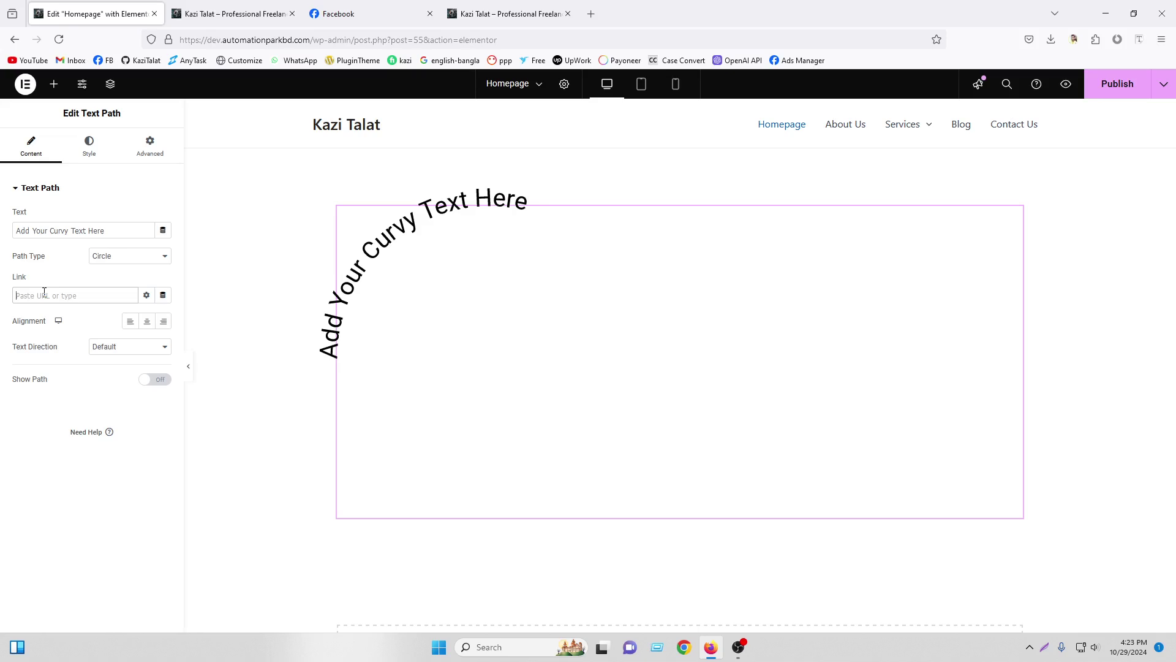
pyautogui.click(148, 324)
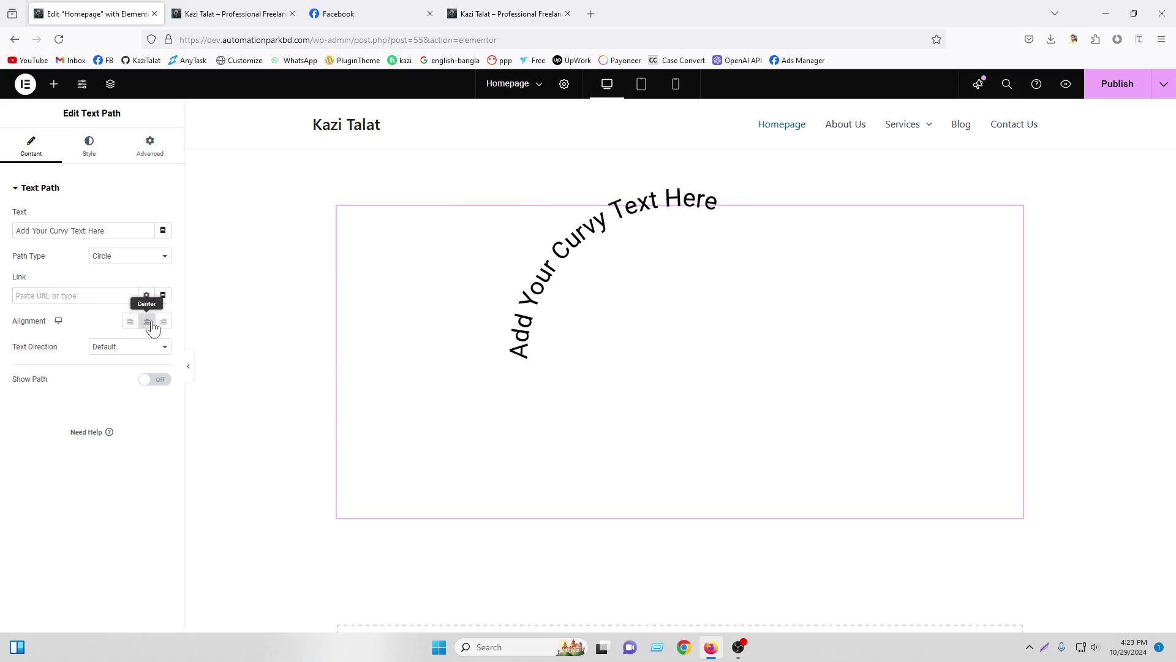
pyautogui.click(164, 323)
pyautogui.click(152, 324)
# Step: Review the text direction options while keeping Default, and turn the path outline on and back off
pyautogui.click(120, 353)
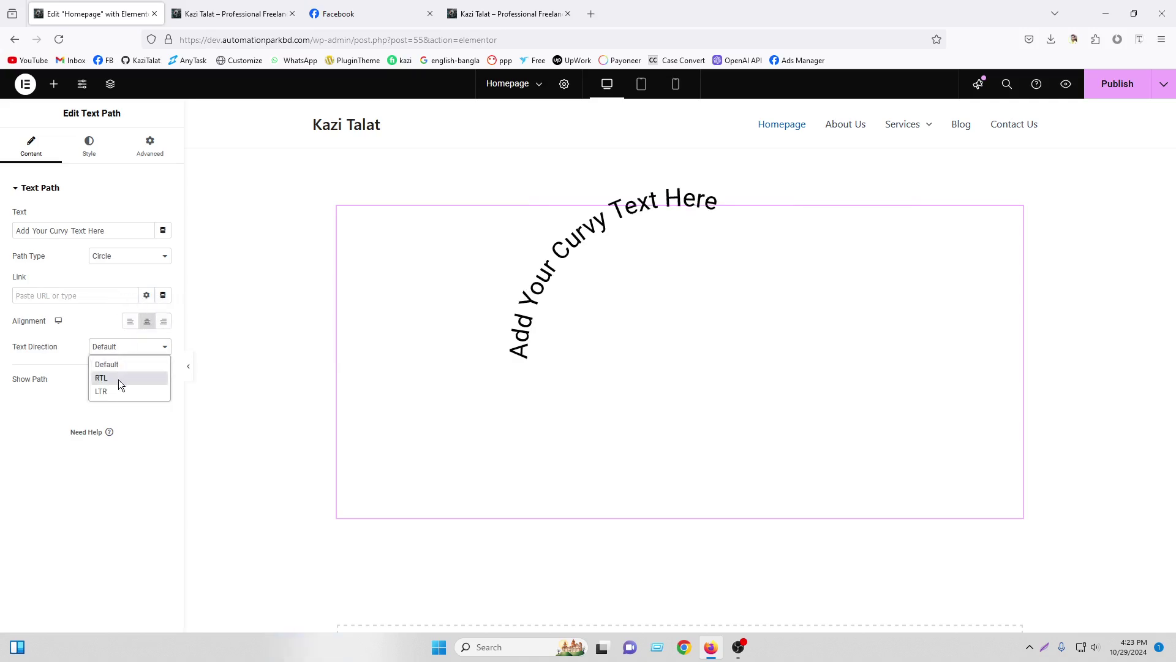
pyautogui.click(122, 357)
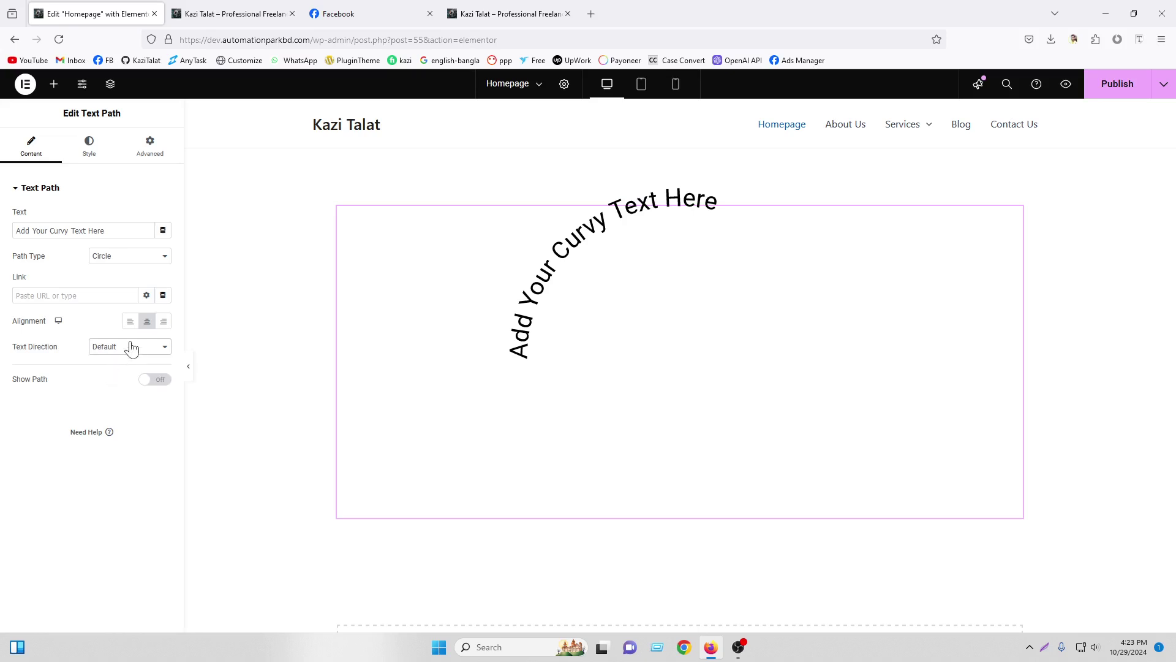
pyautogui.click(132, 348)
pyautogui.click(121, 357)
pyautogui.click(151, 381)
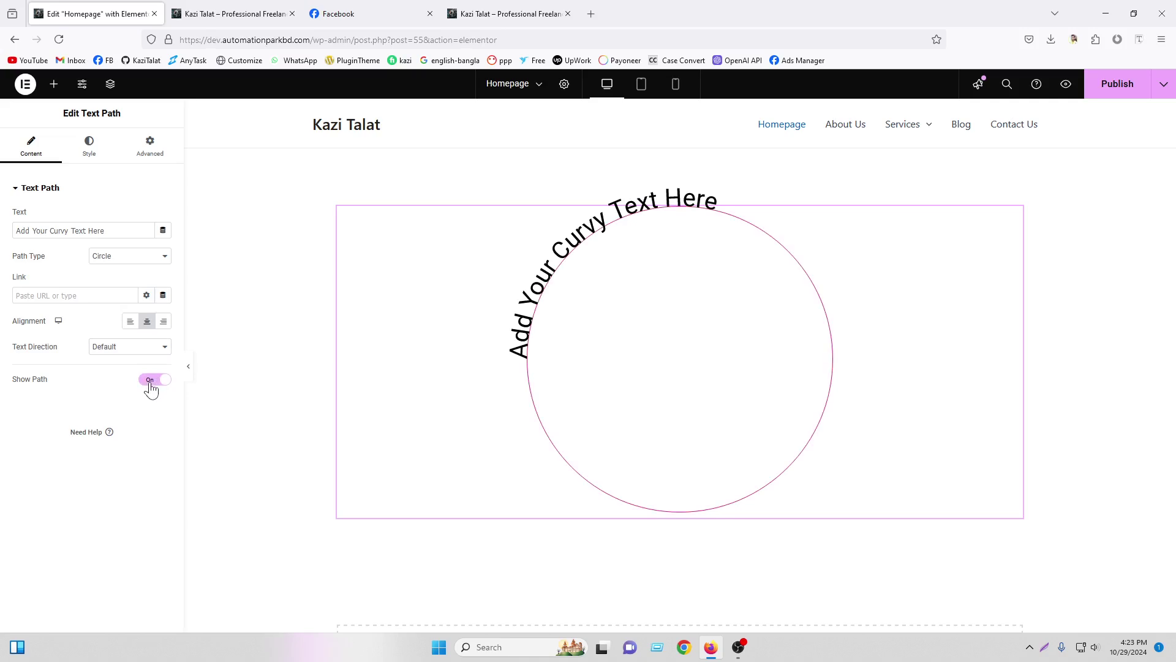
pyautogui.click(151, 386)
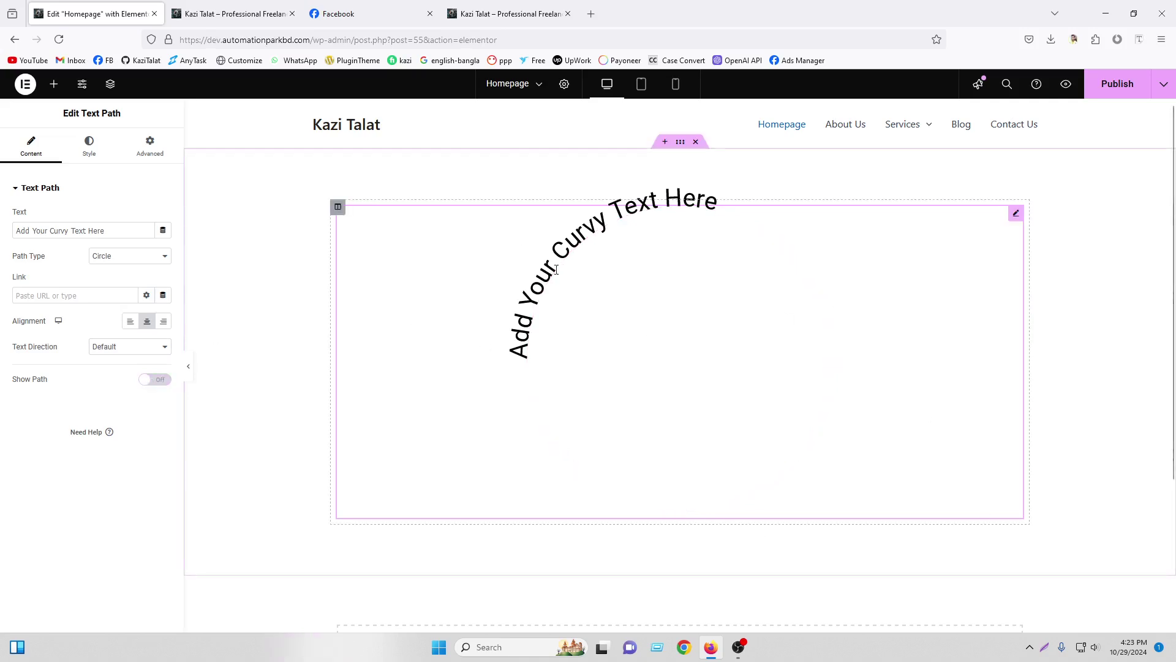
# Step: Set the text path's size to 350 px and its rotation to 40 degrees, keeping the starting point at 0
pyautogui.click(99, 150)
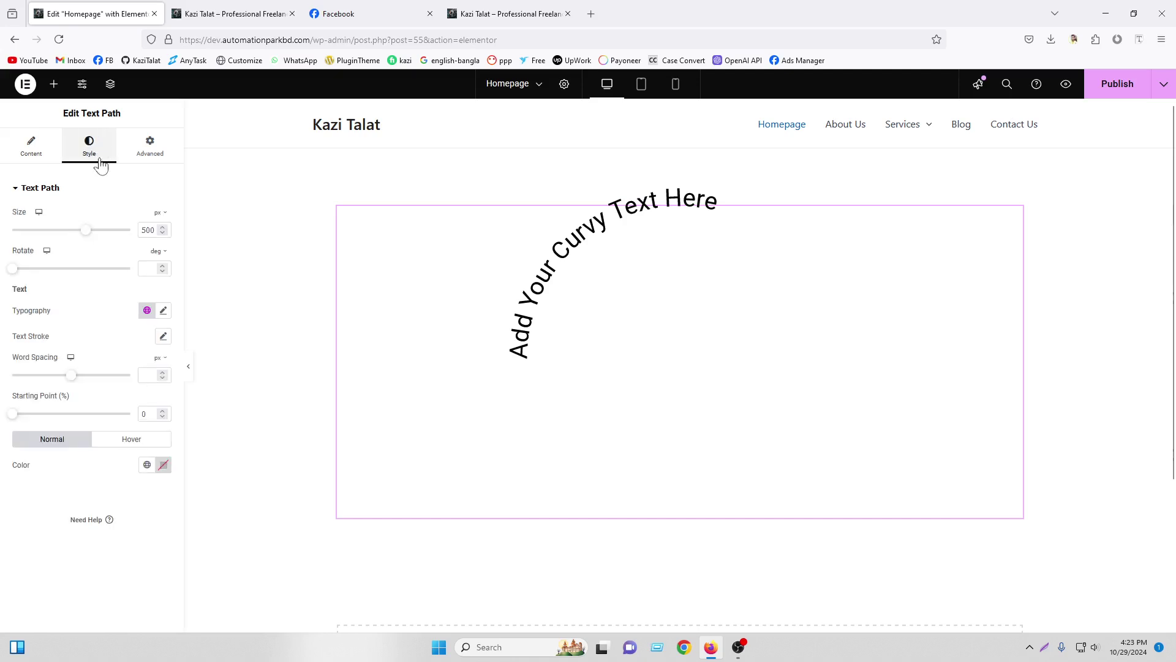
pyautogui.moveTo(86, 231); pyautogui.dragTo(30, 274)
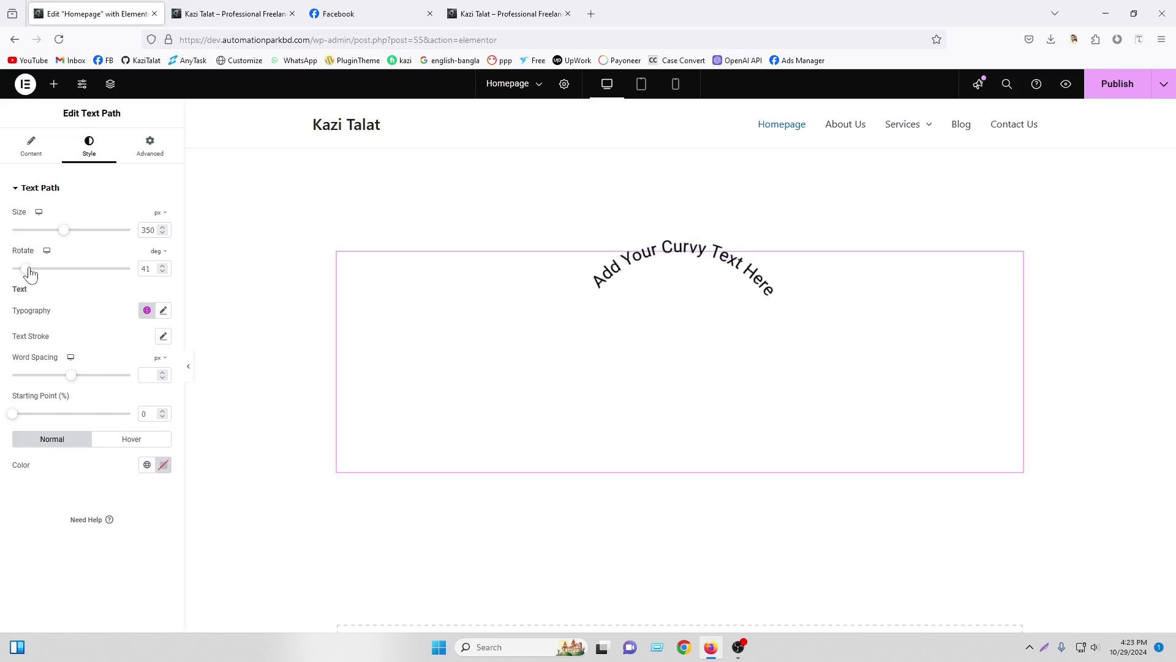
pyautogui.moveTo(30, 272); pyautogui.dragTo(30, 273)
pyautogui.click(161, 271)
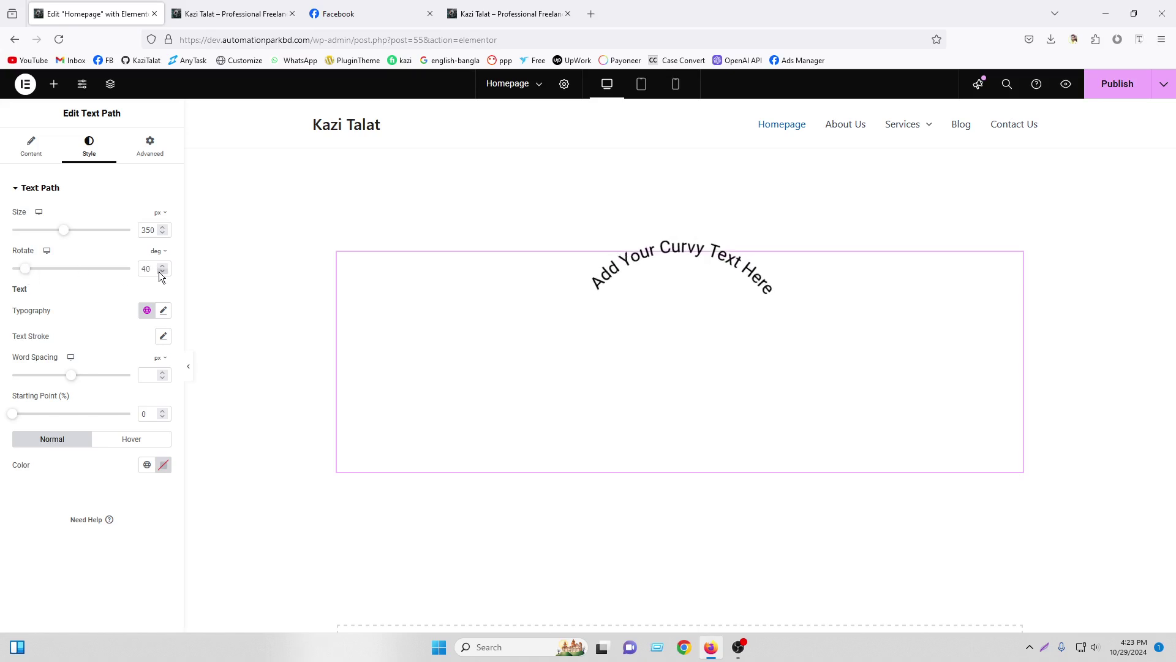
pyautogui.click(162, 272)
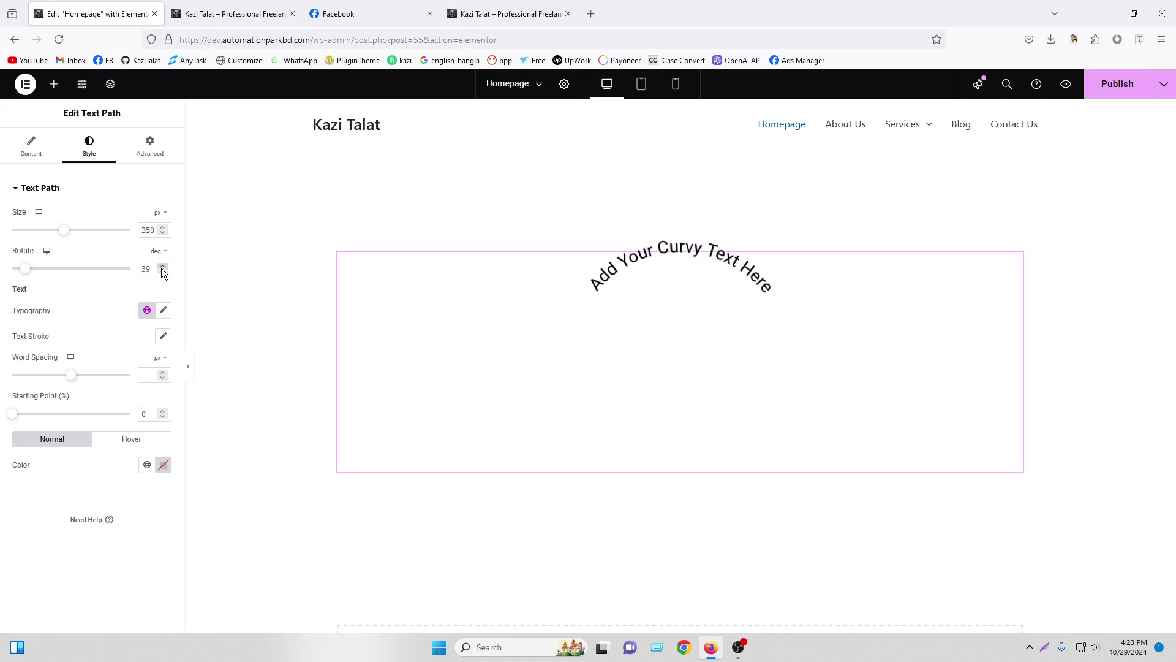
pyautogui.click(162, 267)
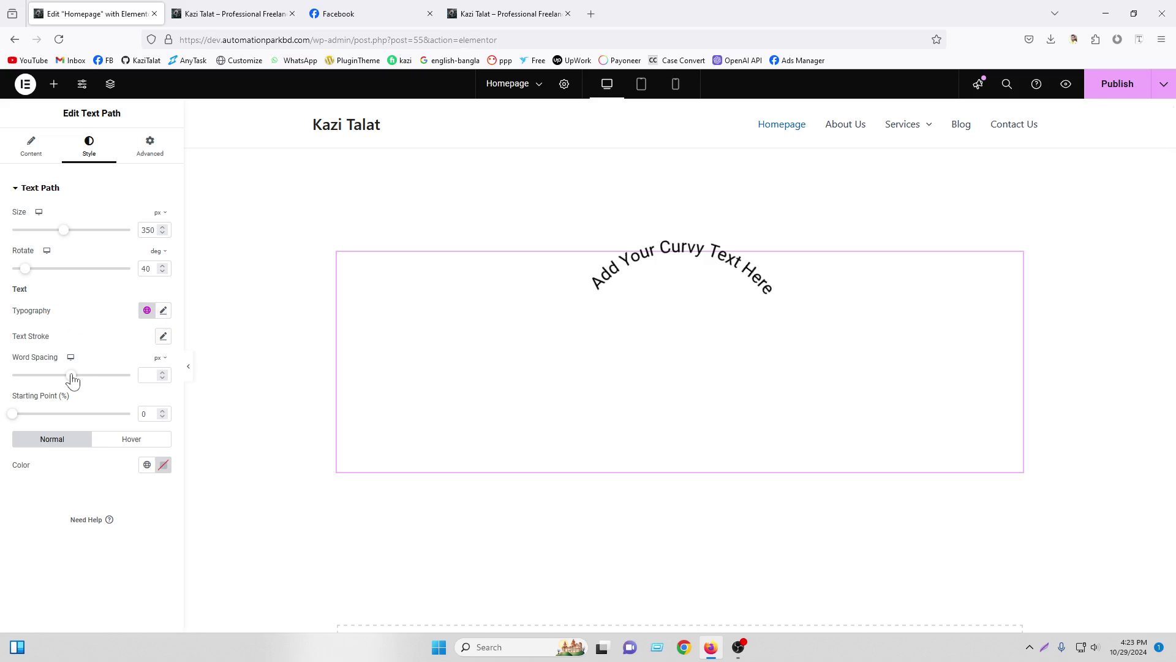
pyautogui.moveTo(15, 417)
pyautogui.mouseDown()
pyautogui.moveTo(29, 419)
pyautogui.moveTo(12, 415)
pyautogui.mouseUp()
# Step: Publish the Homepage and check the resized, rotated curved text in the preview tab
pyautogui.click(1118, 84)
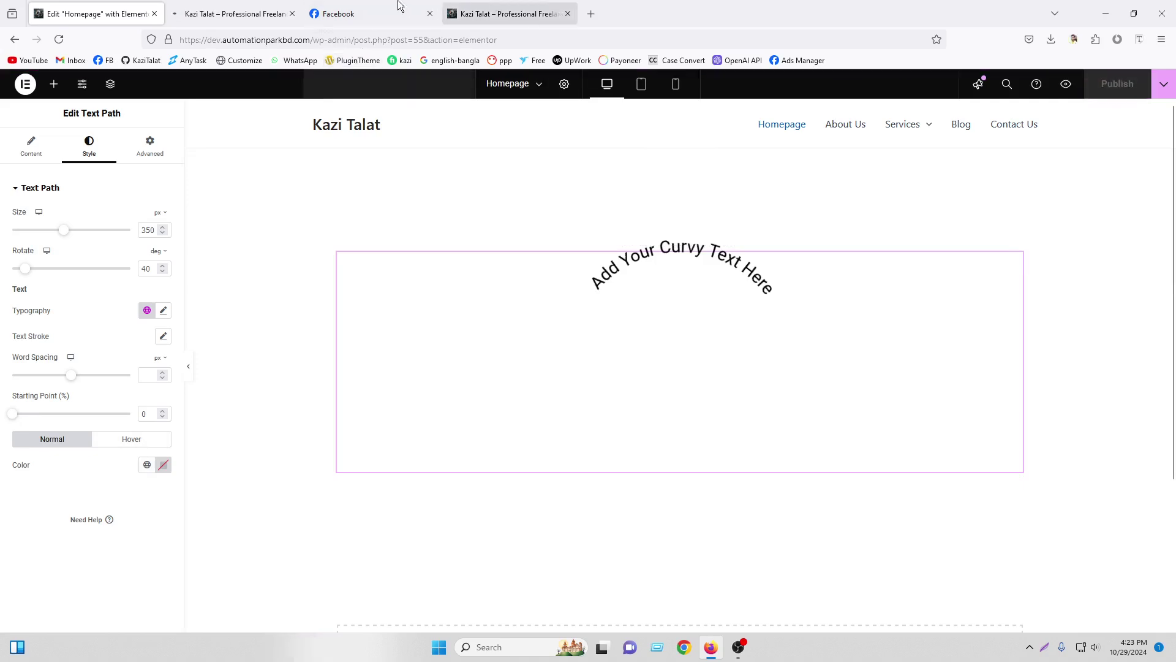
pyautogui.click(230, 14)
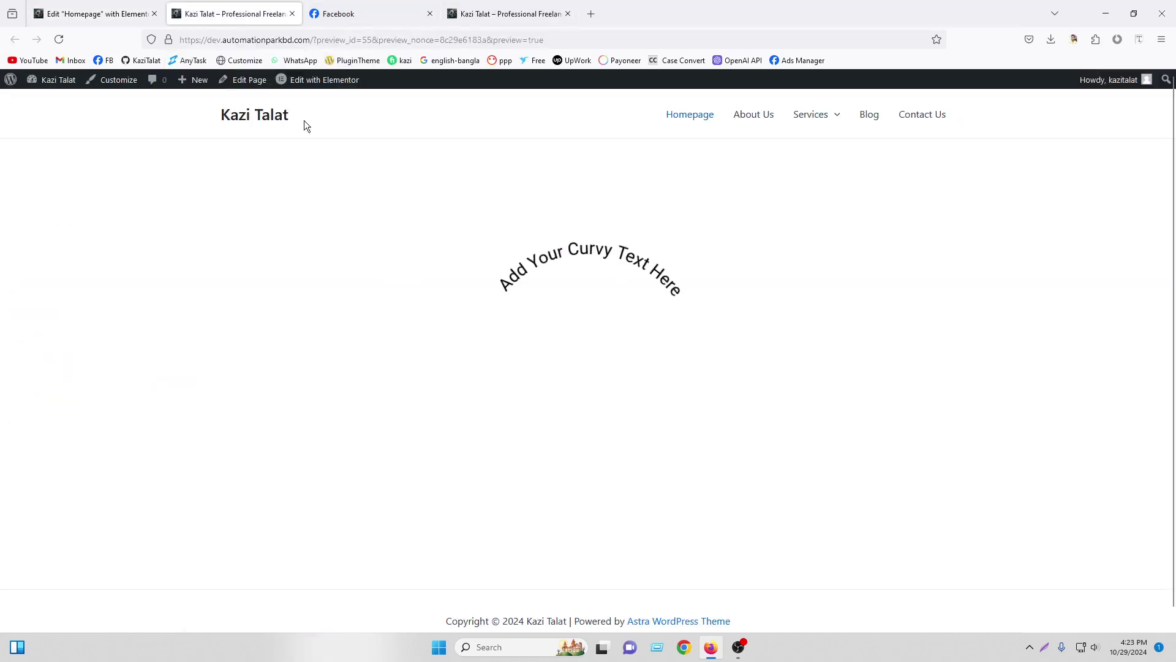
pyautogui.click(92, 14)
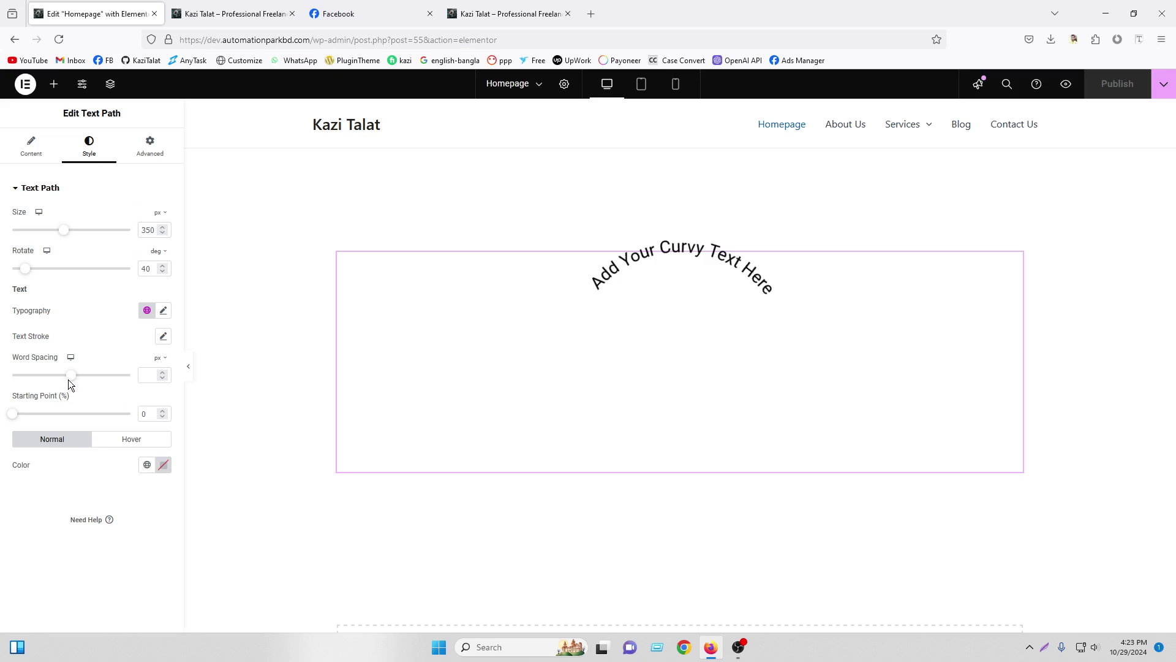
# Step: Set the curved text's word spacing to 20 px and check the preview tab before publishing
pyautogui.moveTo(67, 380); pyautogui.dragTo(141, 390)
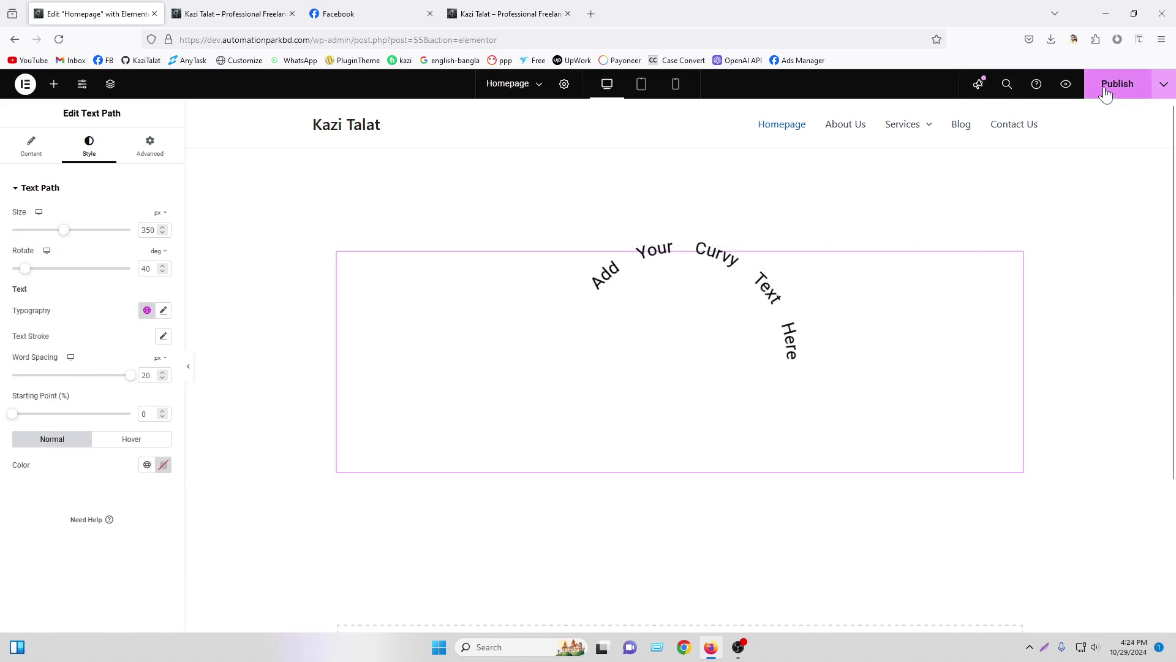
pyautogui.click(1066, 86)
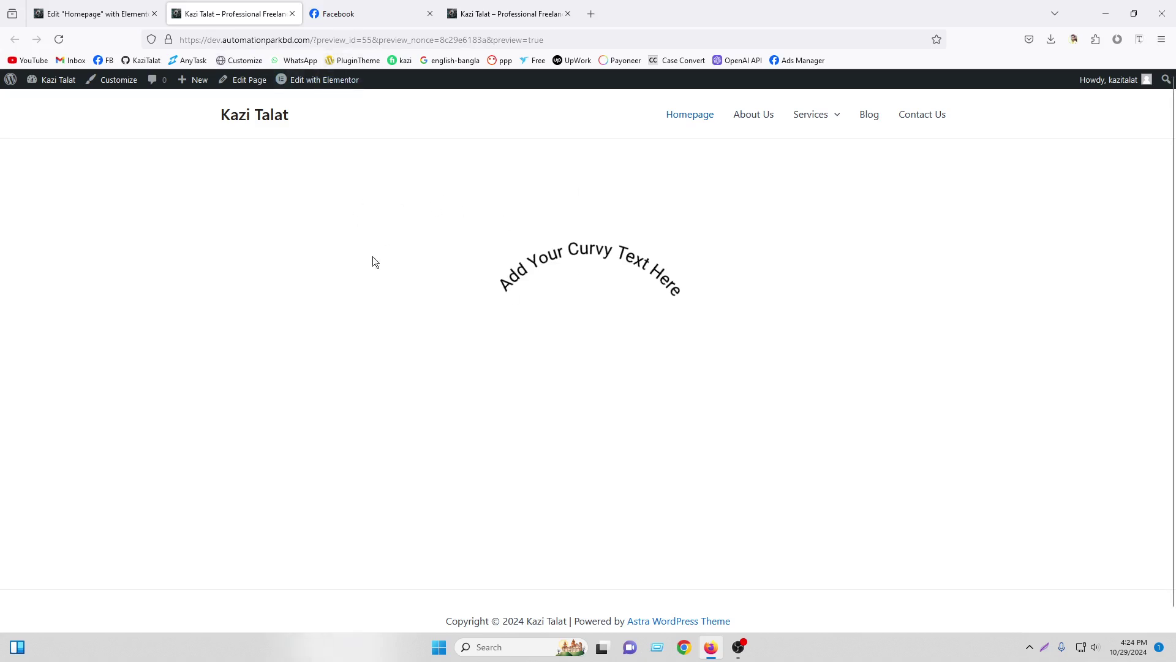
pyautogui.click(104, 13)
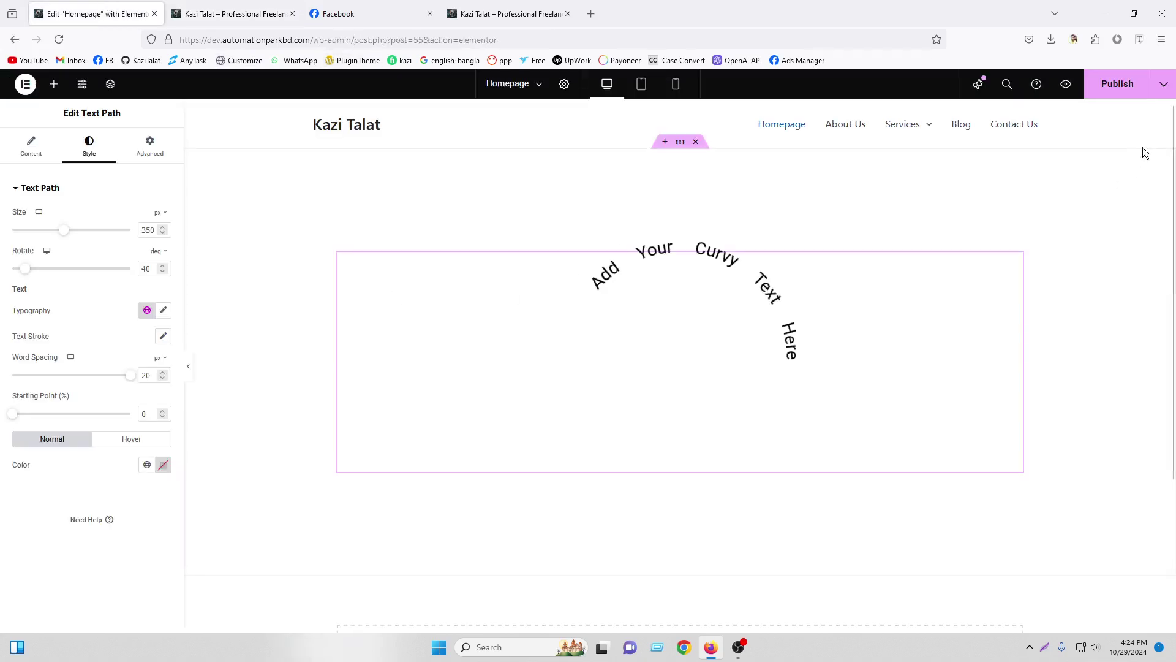
# Step: Publish the word spacing change and check the curved text in the preview tab and on the live homepage
pyautogui.click(1115, 89)
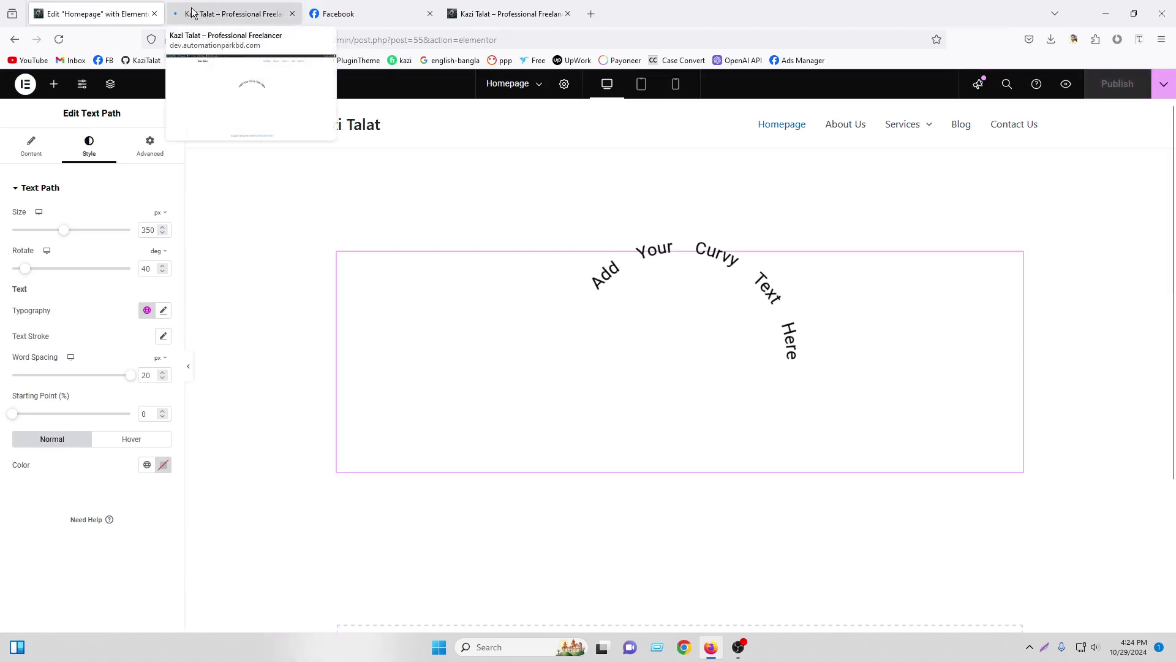
pyautogui.click(189, 14)
pyautogui.moveTo(495, 286); pyautogui.dragTo(753, 385)
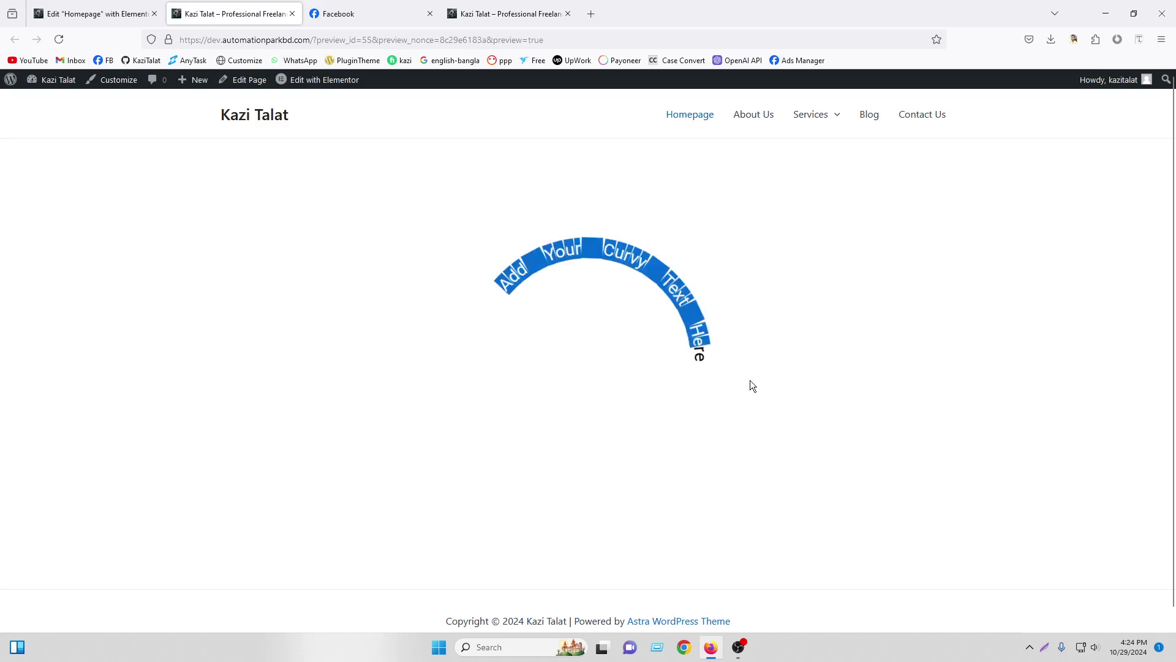
pyautogui.click(92, 14)
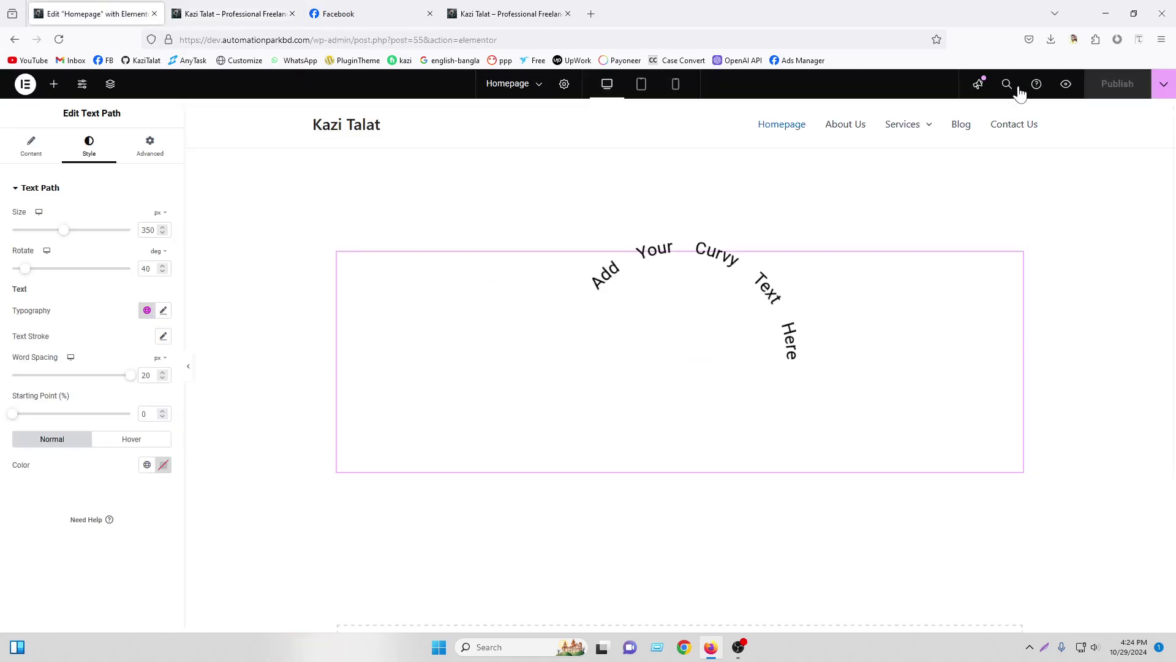
pyautogui.click(519, 7)
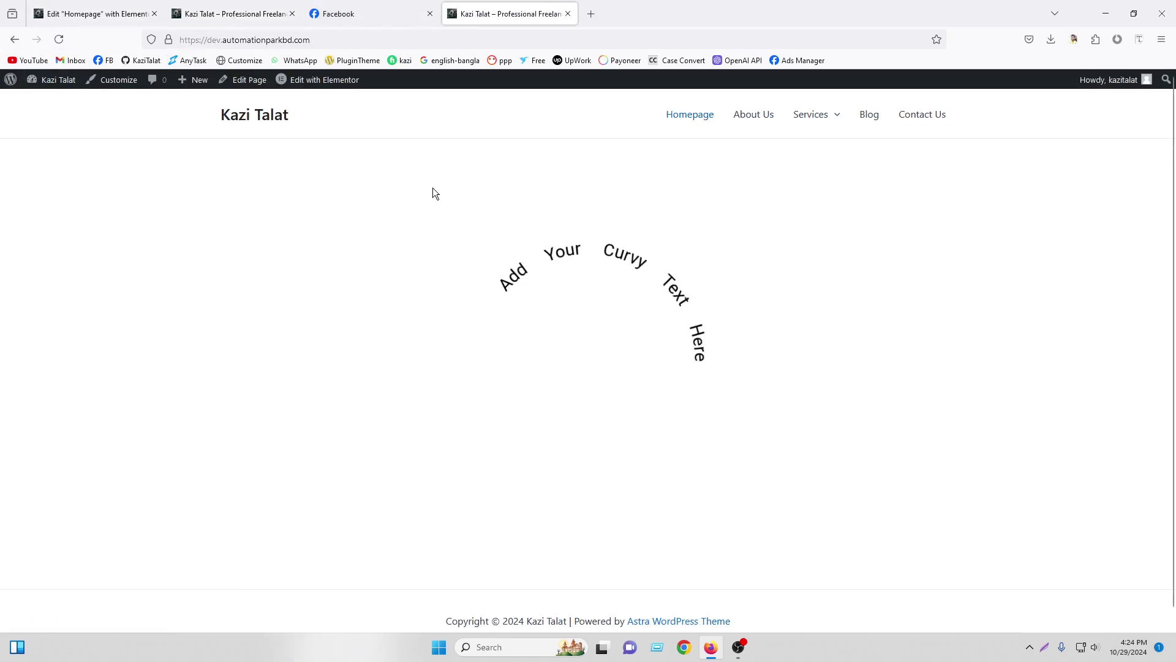
# Step: Return to the Homepage editor and delete the Text Path widget, then locate the Rating widget among the General widgets
pyautogui.click(92, 12)
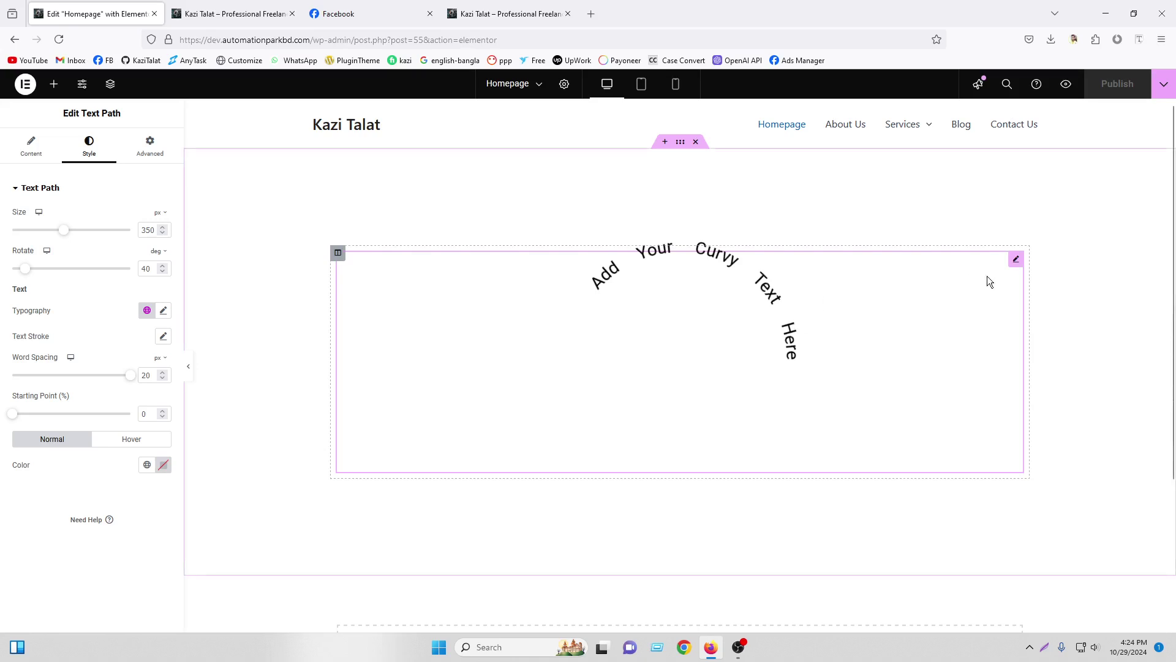
pyautogui.rightClick(1016, 262)
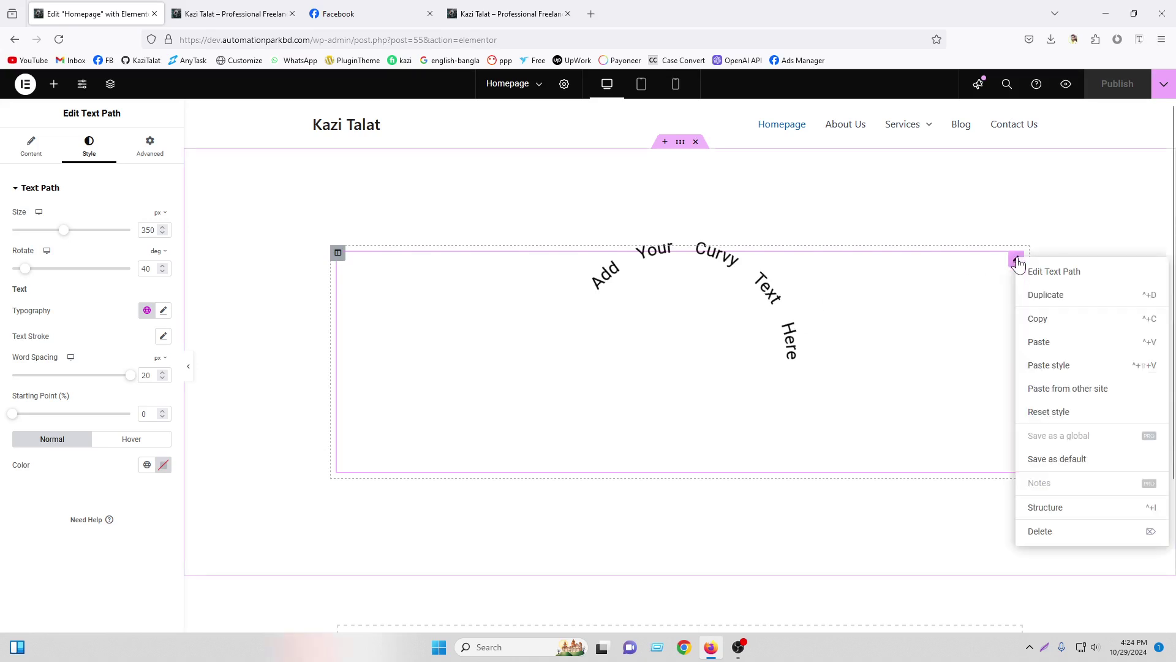
pyautogui.click(1043, 531)
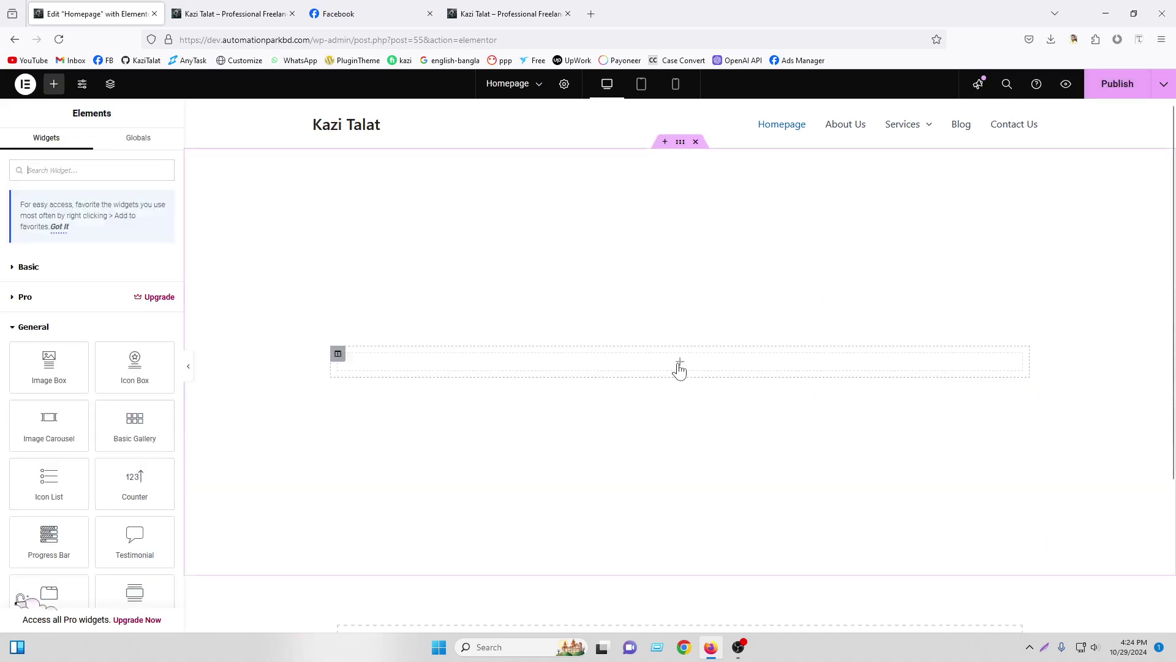
pyautogui.scroll(-10, 52, 380)
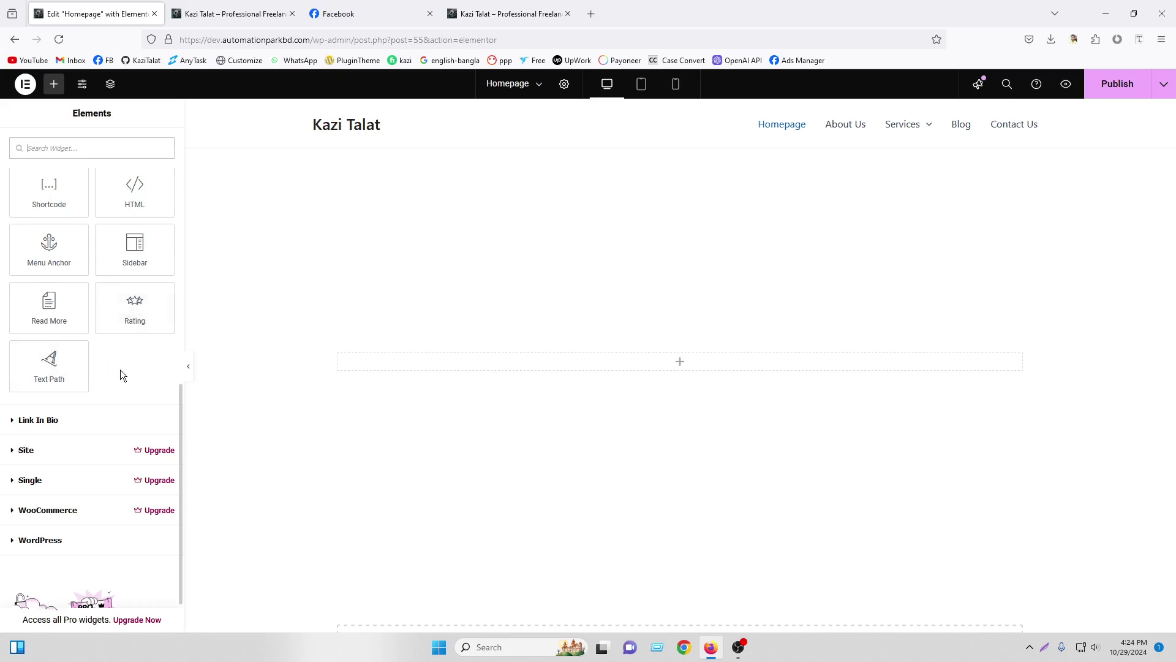
# Step: Open the Oak Tree Massage website in a new tab and examine the star rating in its About Us section
pyautogui.click(590, 10)
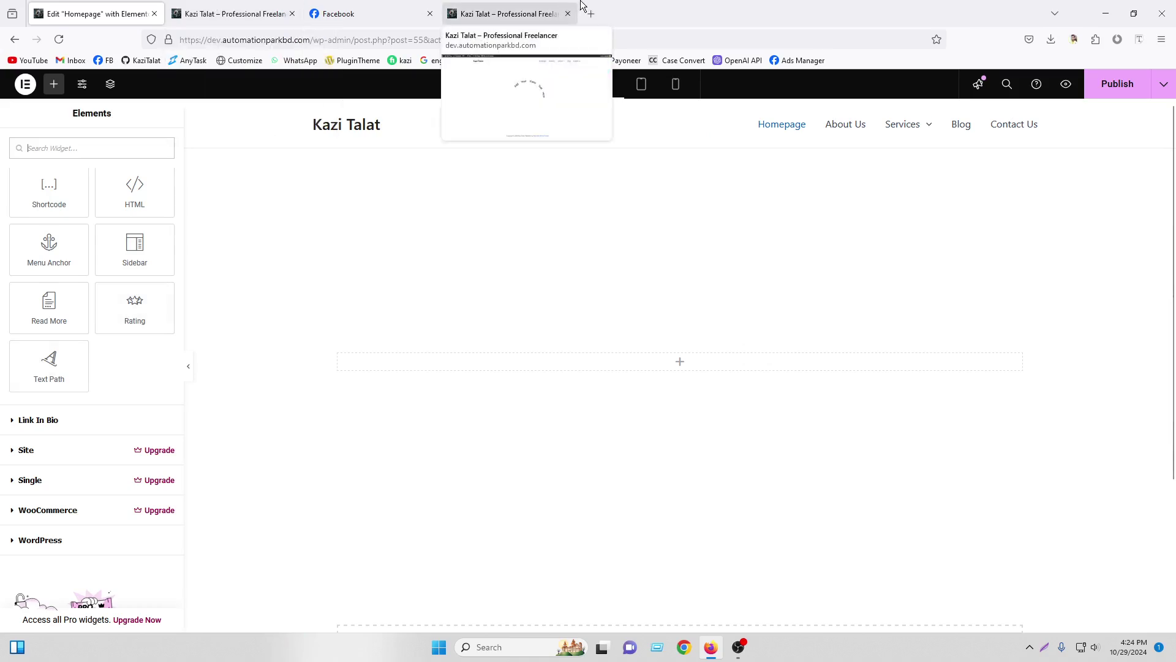
pyautogui.write('oal')
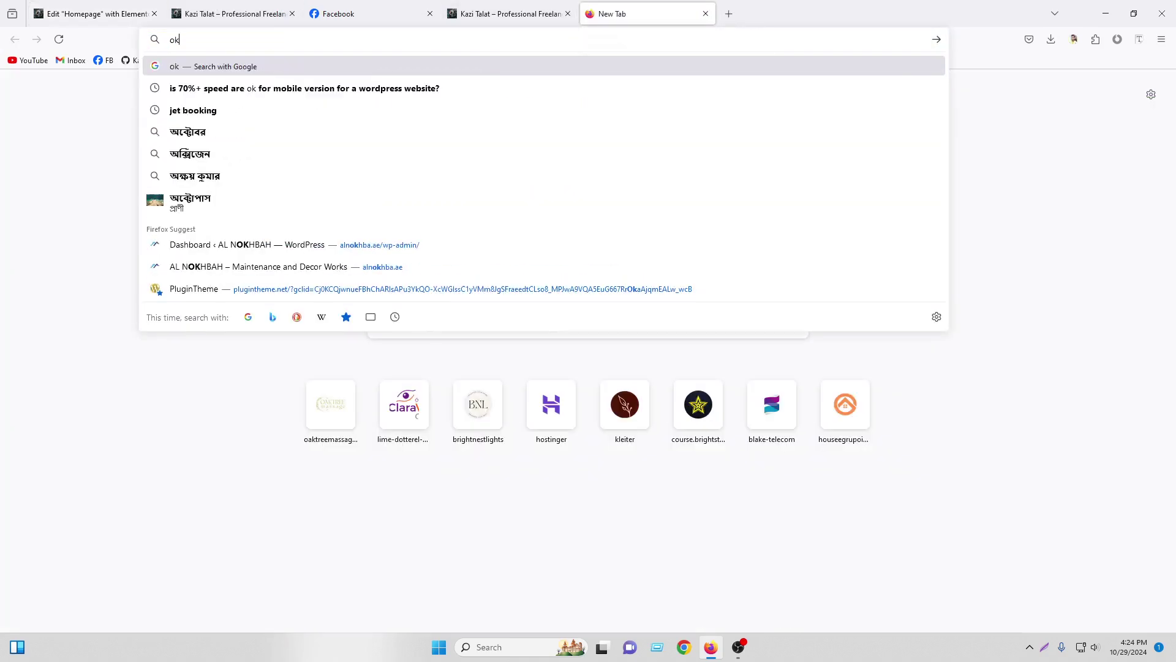
pyautogui.press('BackSpace')
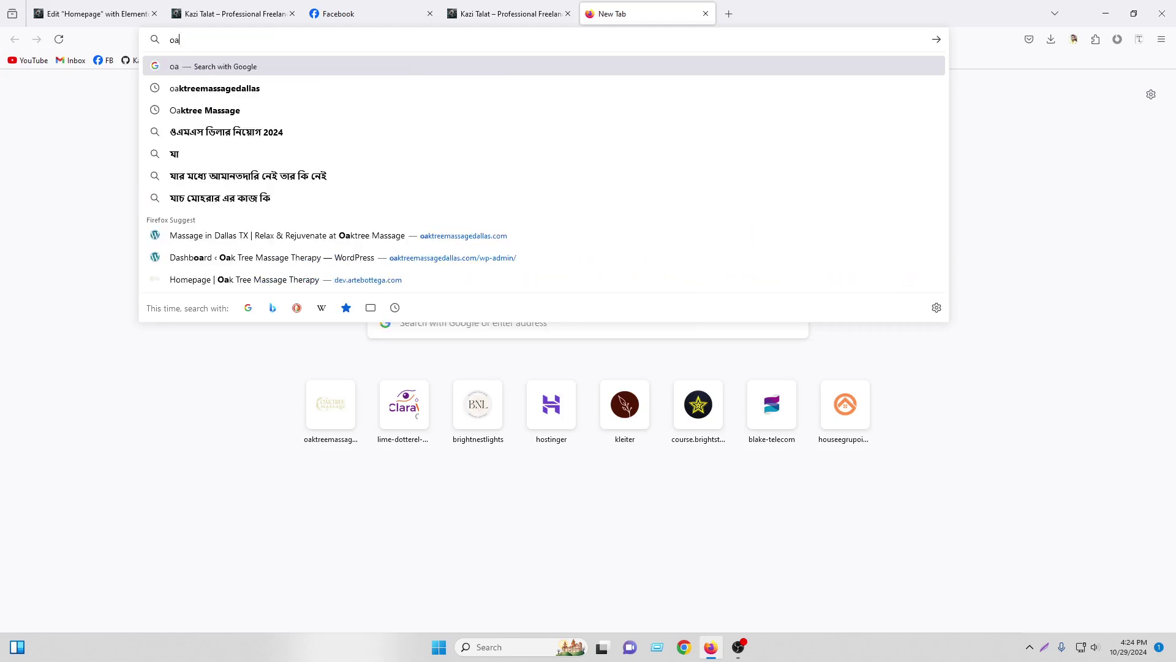
pyautogui.click(331, 404)
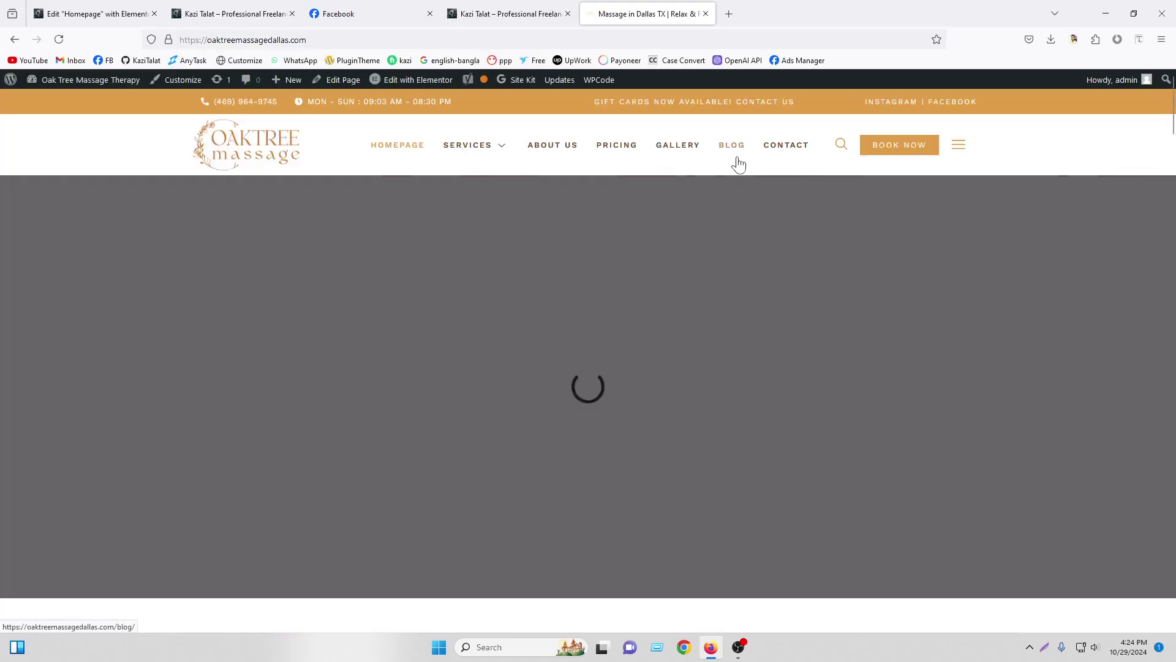
pyautogui.scroll(-5, 879, 417)
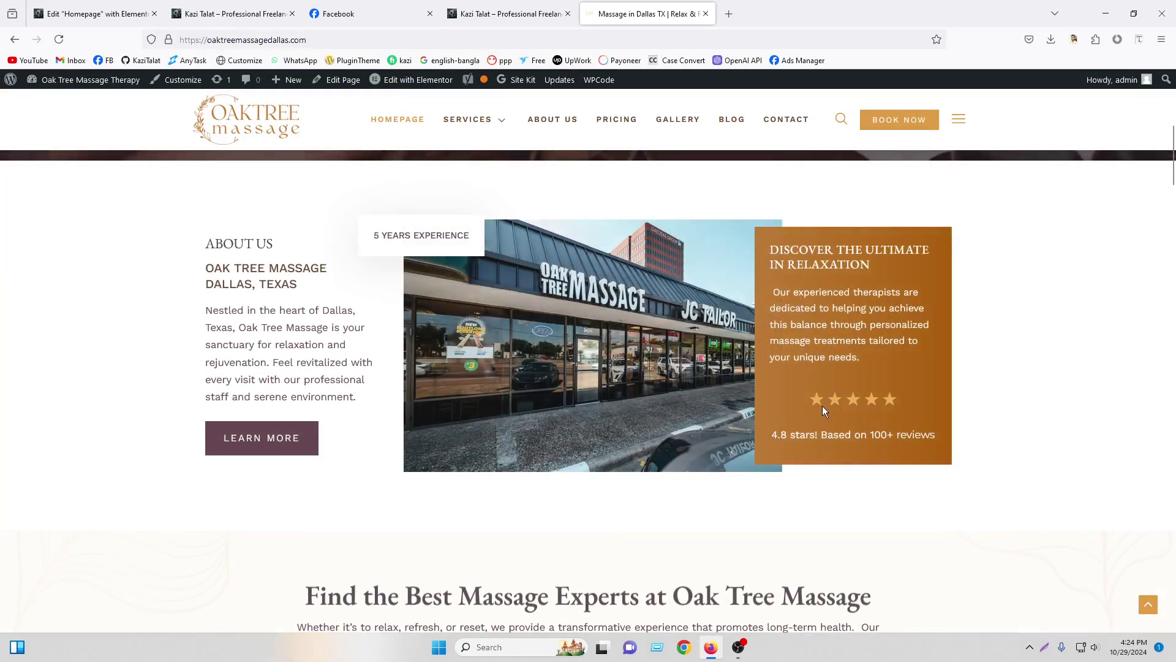
pyautogui.click(1044, 646)
pyautogui.moveTo(802, 390); pyautogui.dragTo(905, 415)
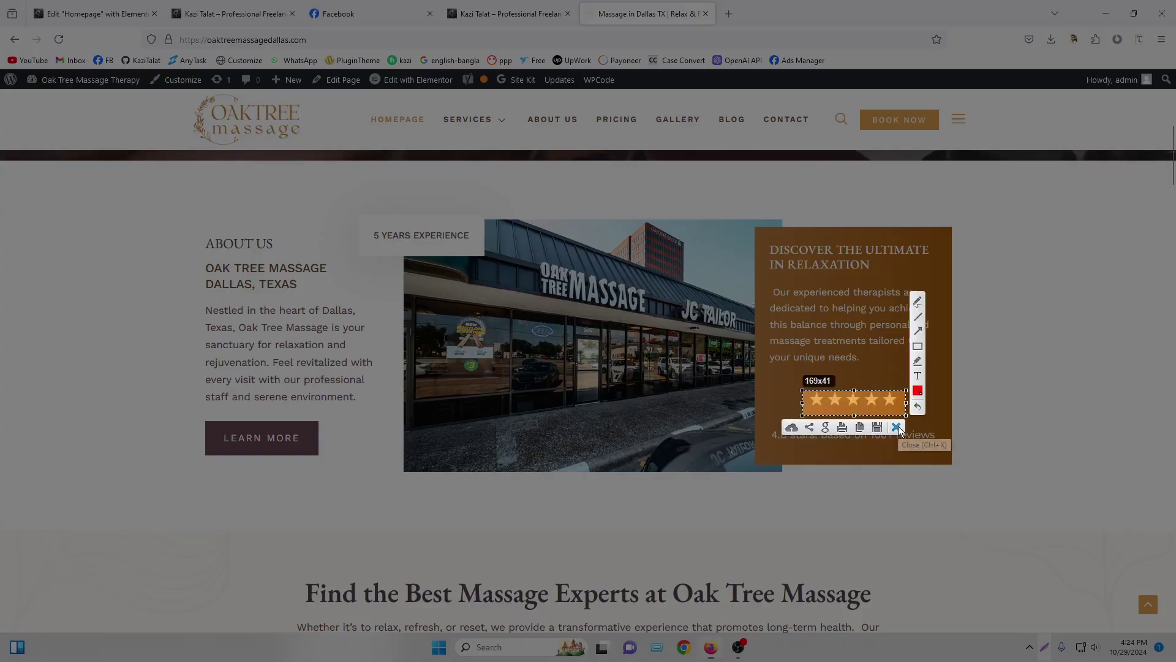
pyautogui.click(896, 426)
# Step: Add a Rating widget to the empty Homepage container, with a rating scale of 5 and a rating of 4.5
pyautogui.click(150, 14)
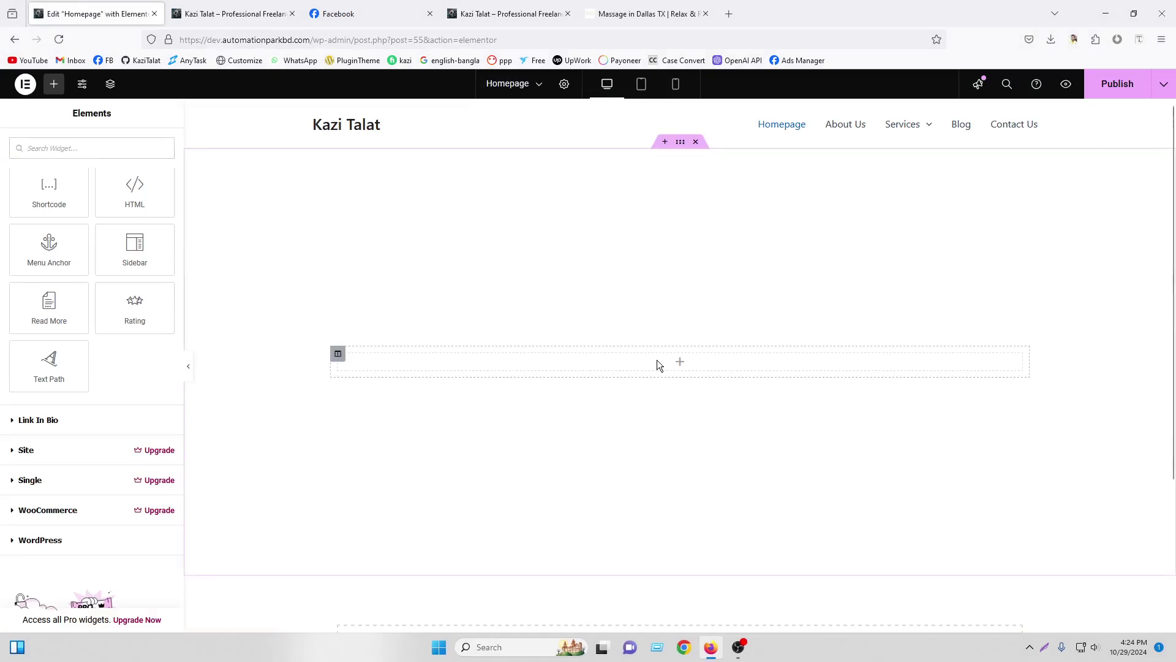
pyautogui.moveTo(102, 313); pyautogui.dragTo(645, 362)
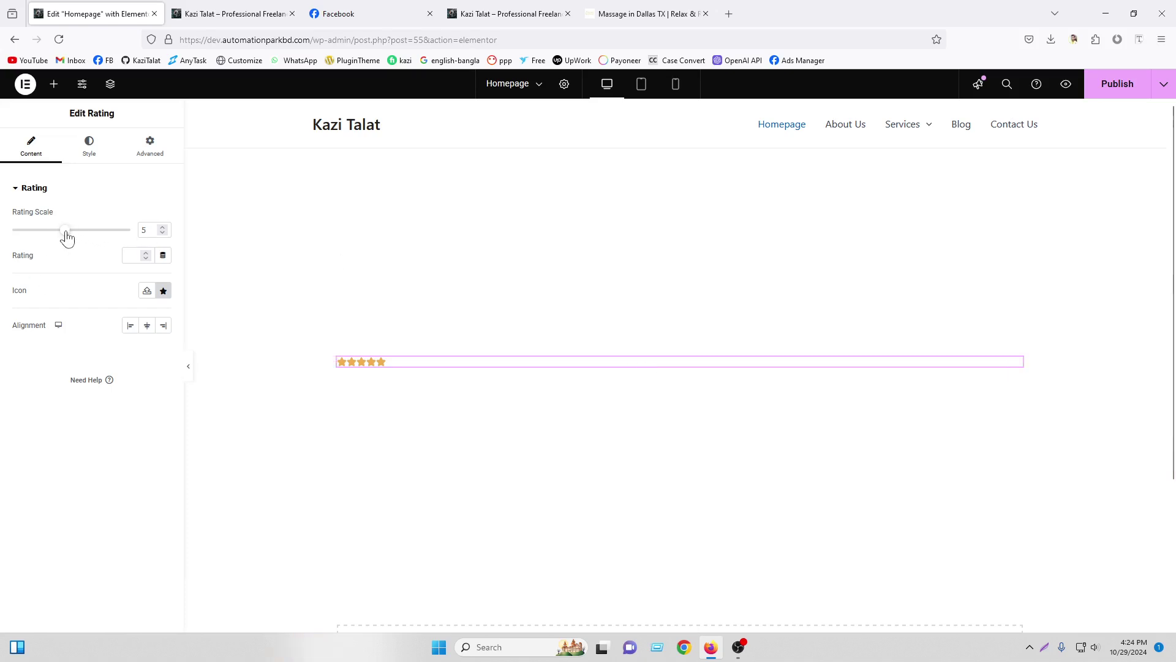
pyautogui.moveTo(66, 230); pyautogui.dragTo(101, 236)
pyautogui.write('5')
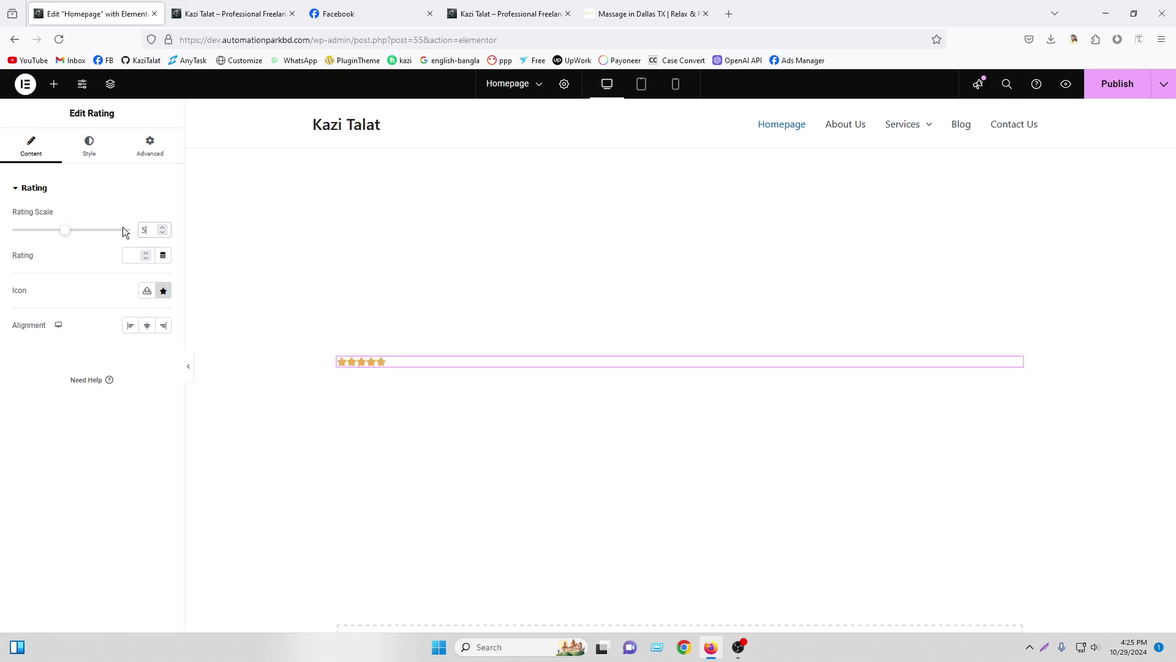
pyautogui.click(129, 256)
pyautogui.write('4.5')
# Step: Search the icon library for "star" and try an outlined star as the rating icon
pyautogui.click(163, 292)
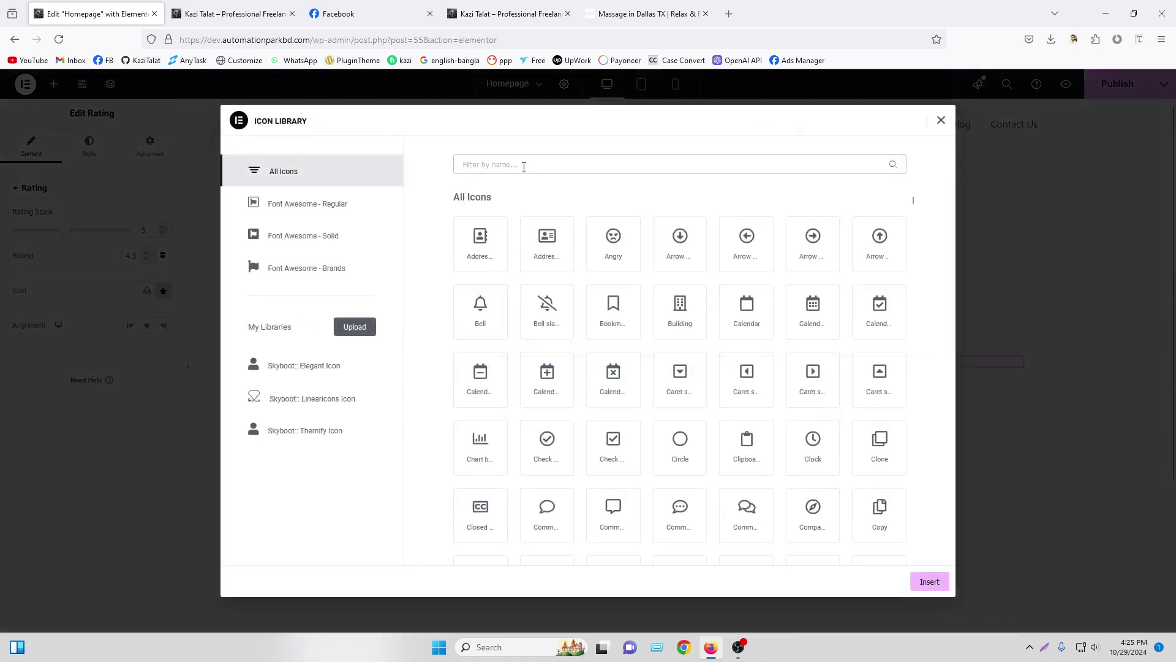
pyautogui.write('star')
pyautogui.click(332, 204)
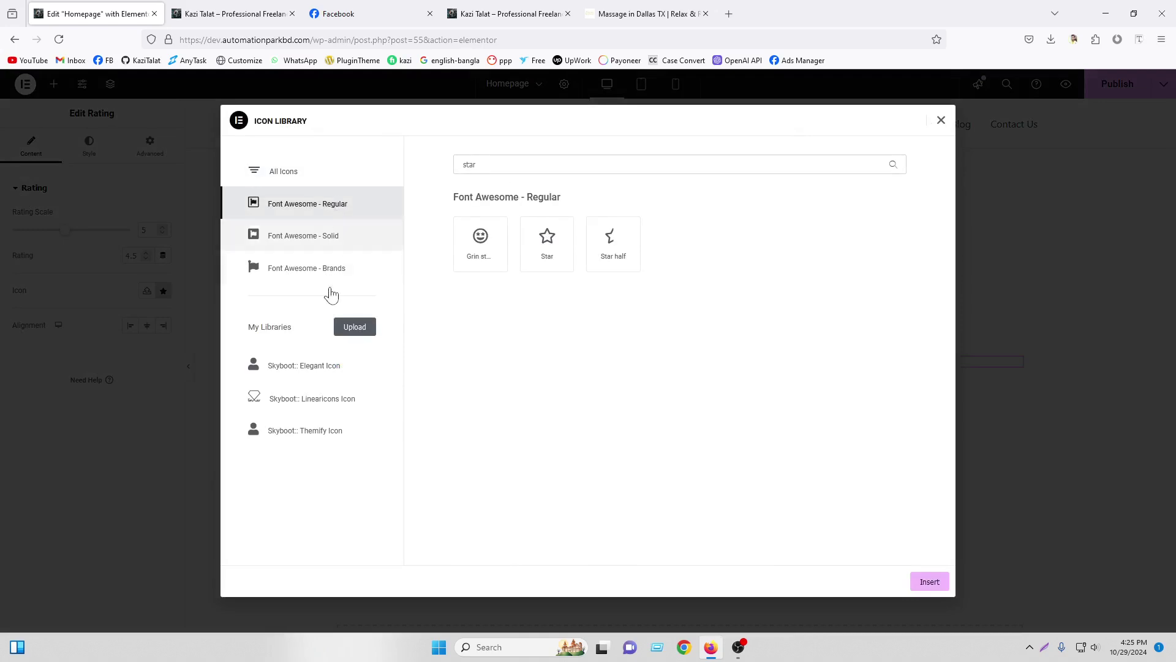
pyautogui.click(335, 172)
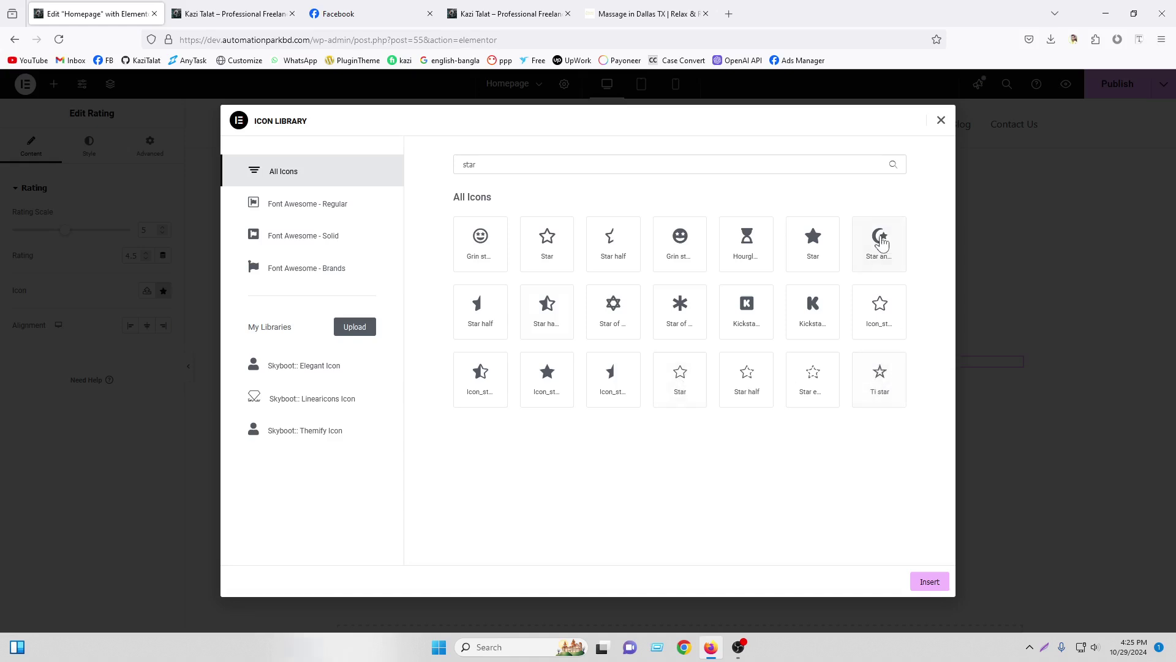
pyautogui.click(879, 310)
pyautogui.click(929, 581)
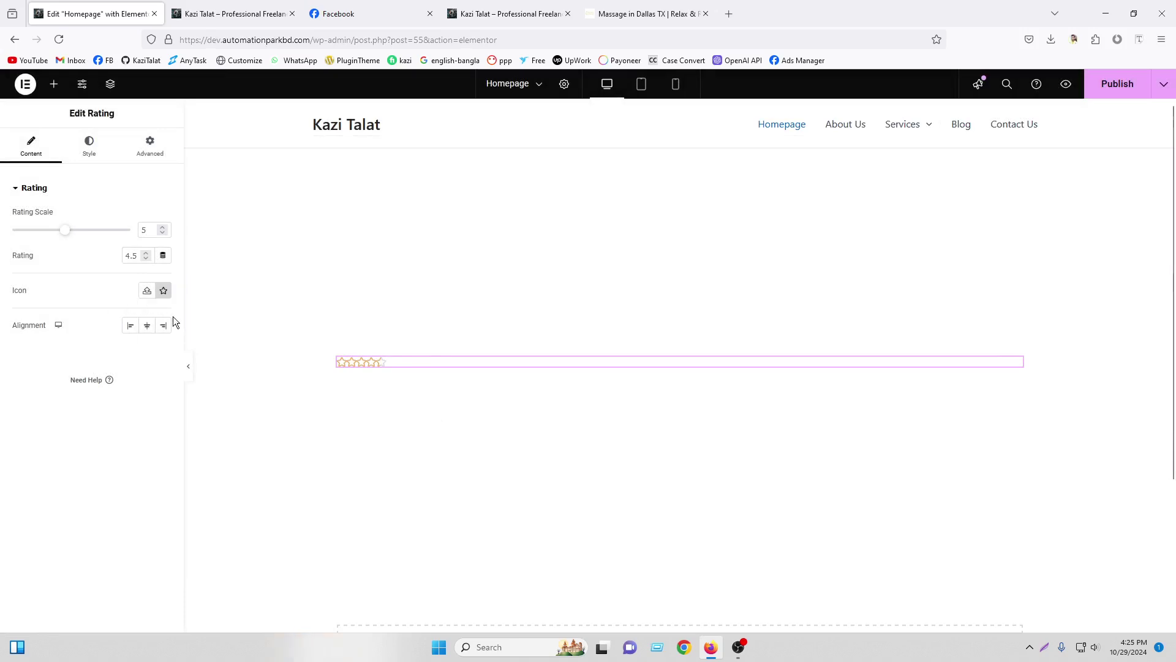
# Step: Replace the rating icon with a solid star found by searching the icon library for "star"
pyautogui.click(163, 290)
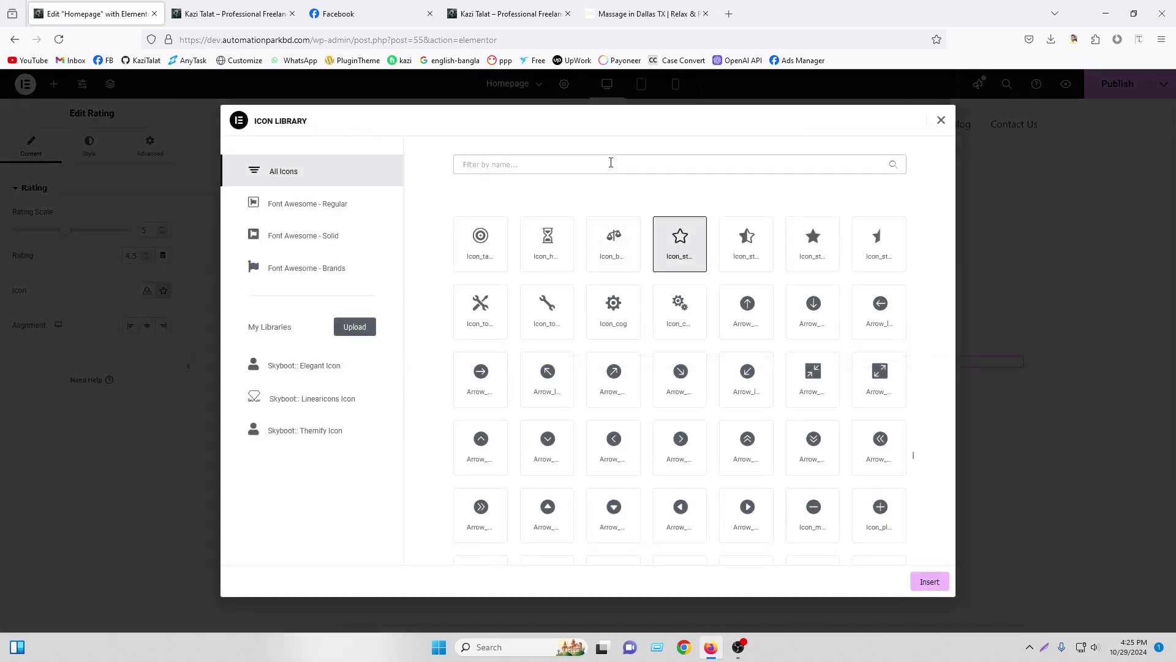
pyautogui.click(610, 162)
pyautogui.write('star')
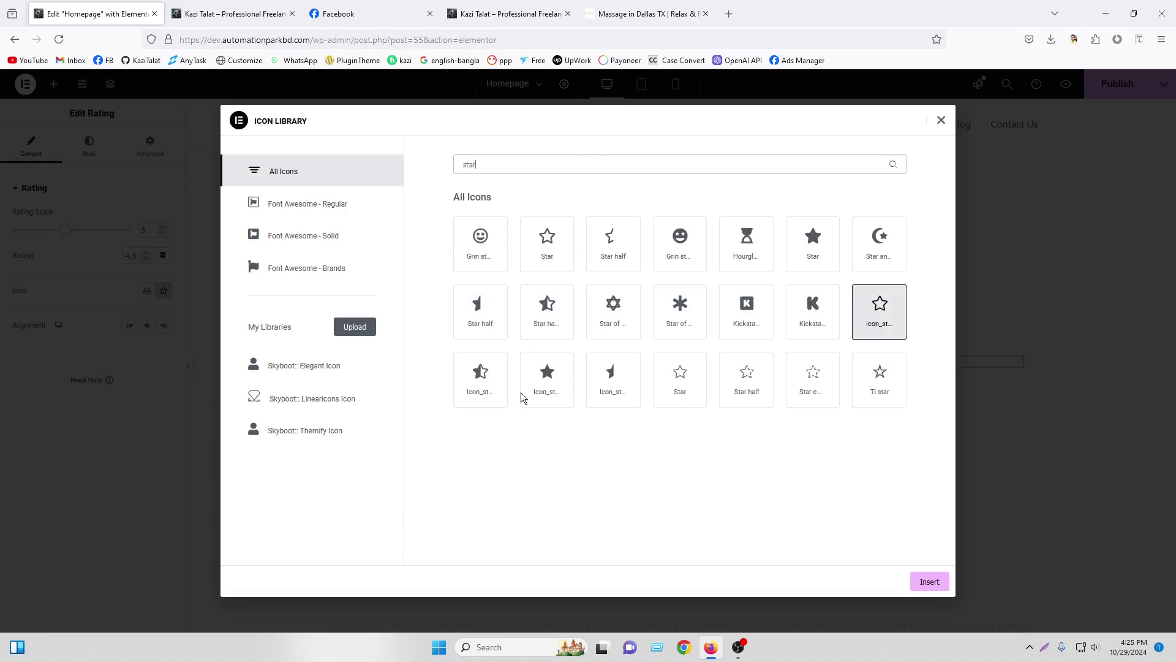
pyautogui.click(526, 397)
pyautogui.click(922, 576)
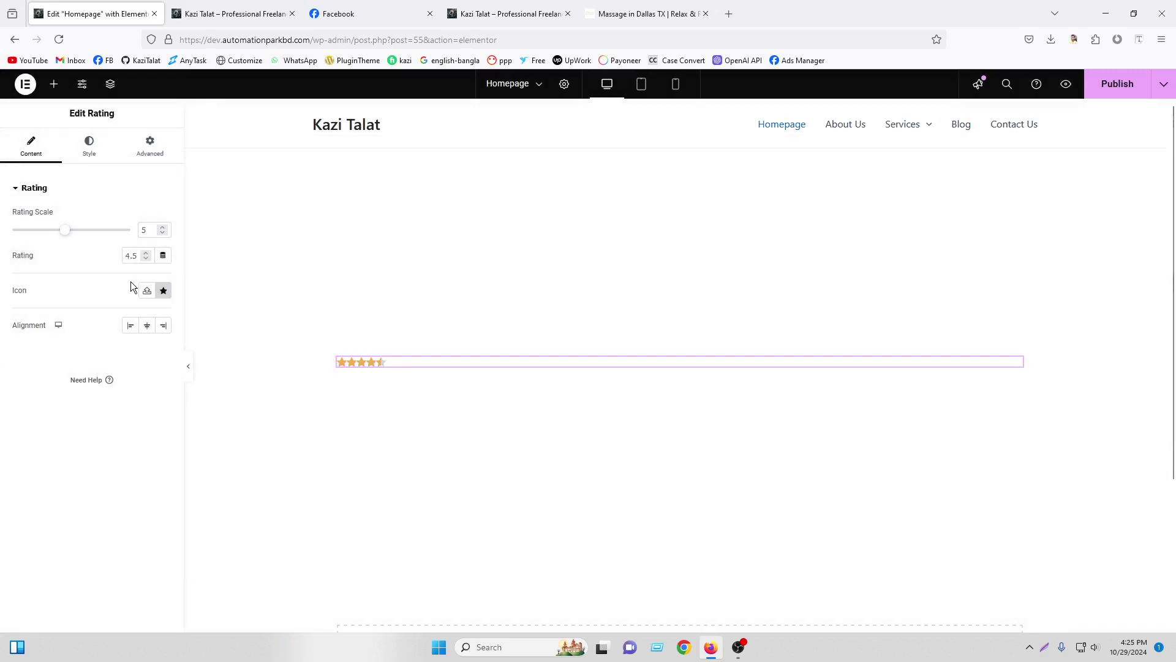
# Step: Try right alignment for the rating stars and set them to centered
pyautogui.click(147, 328)
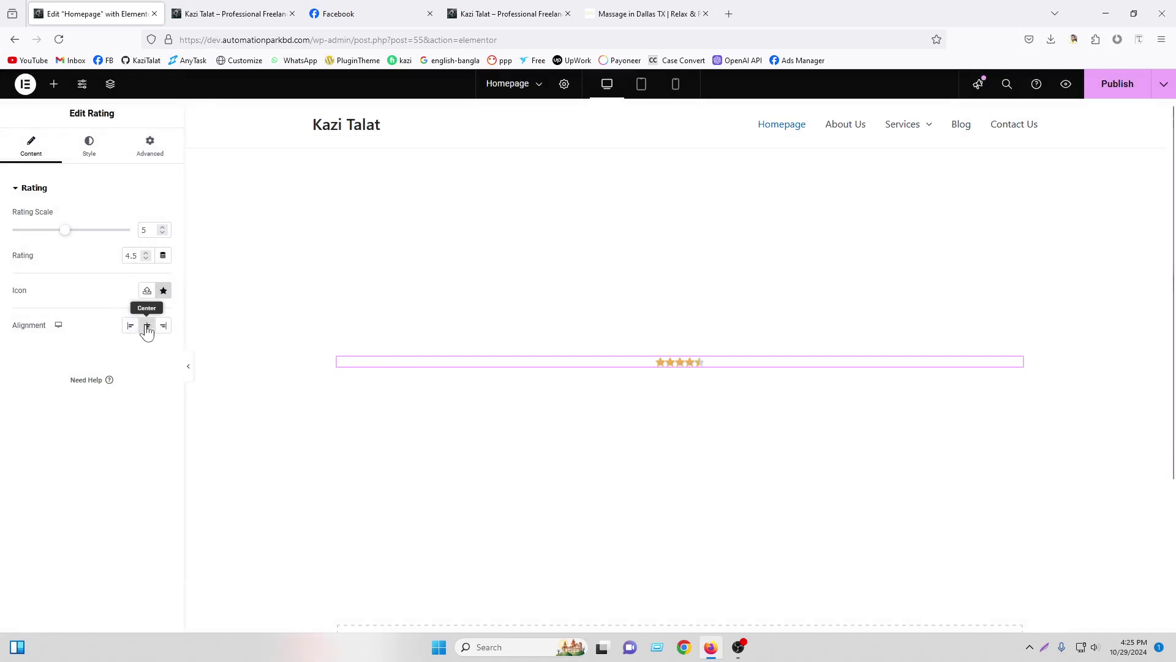
pyautogui.click(163, 328)
pyautogui.click(148, 328)
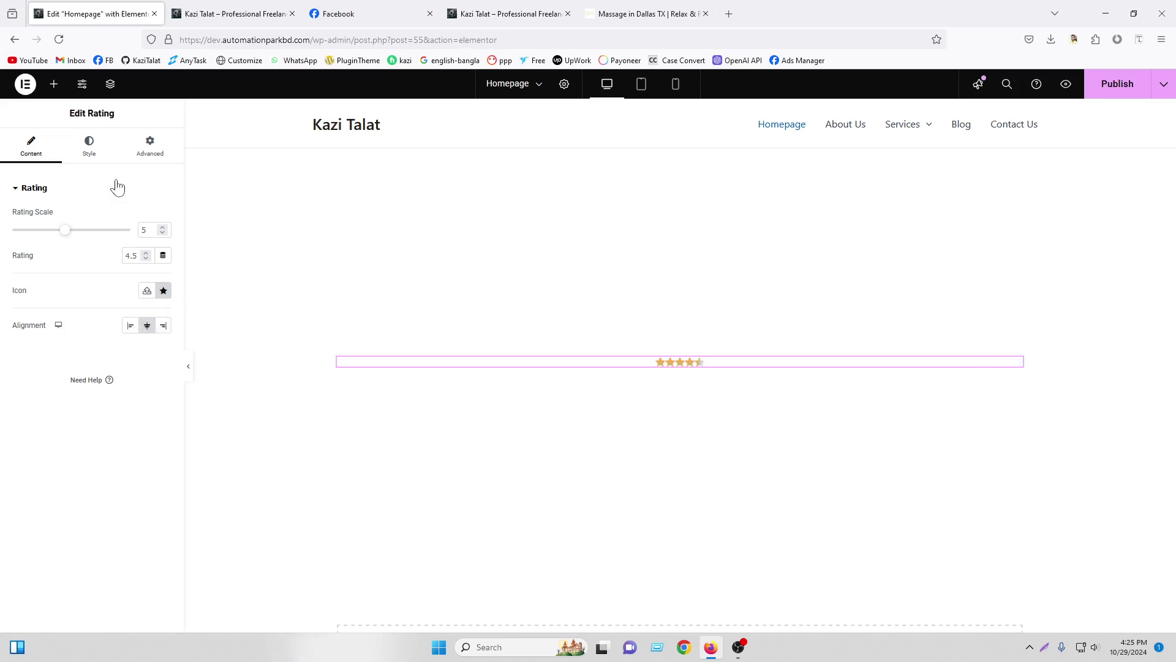
# Step: Set the rating icons' size to 25 px and their spacing to 10 px
pyautogui.click(89, 147)
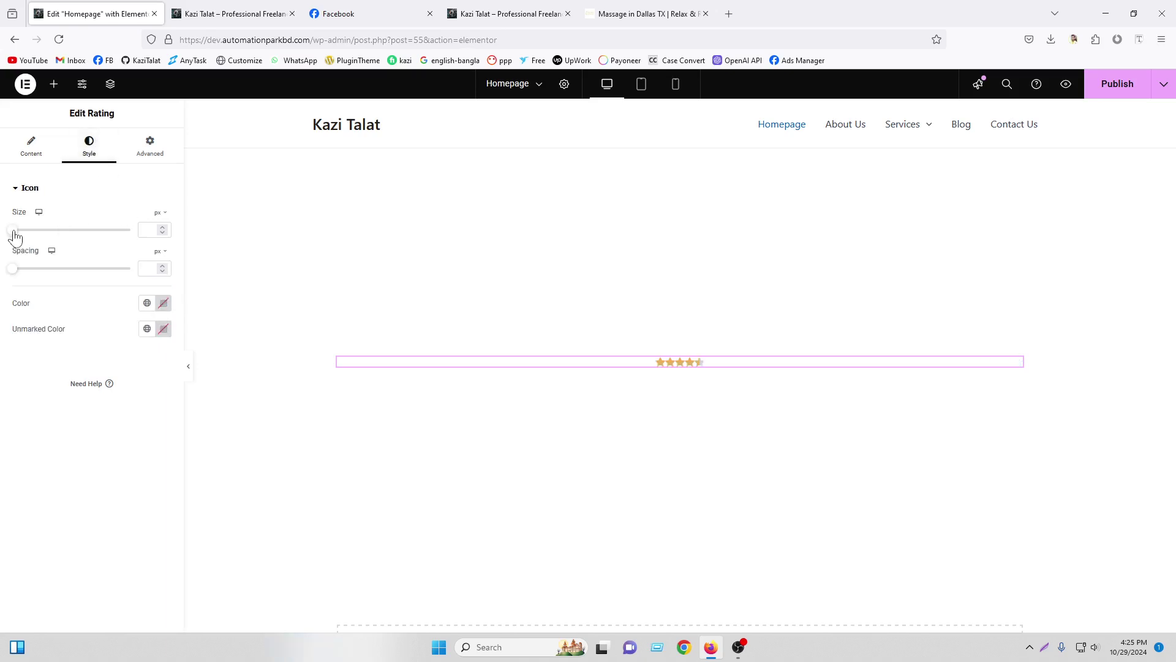
pyautogui.moveTo(13, 232); pyautogui.dragTo(44, 236)
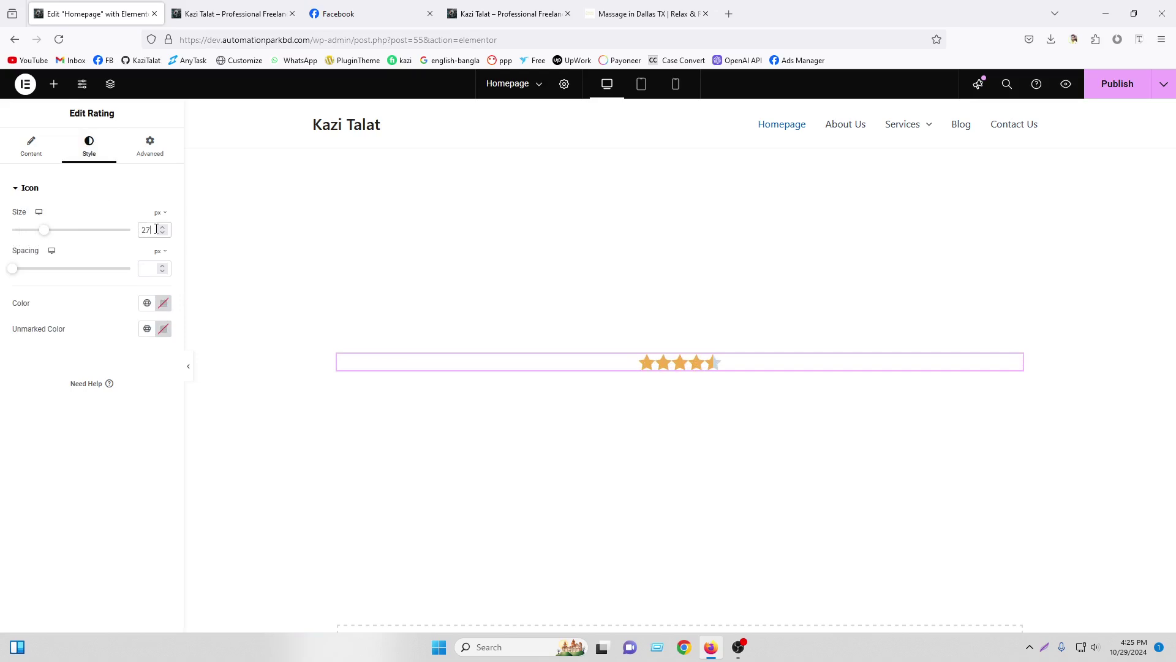
pyautogui.press('Down')
pyautogui.press('Down')
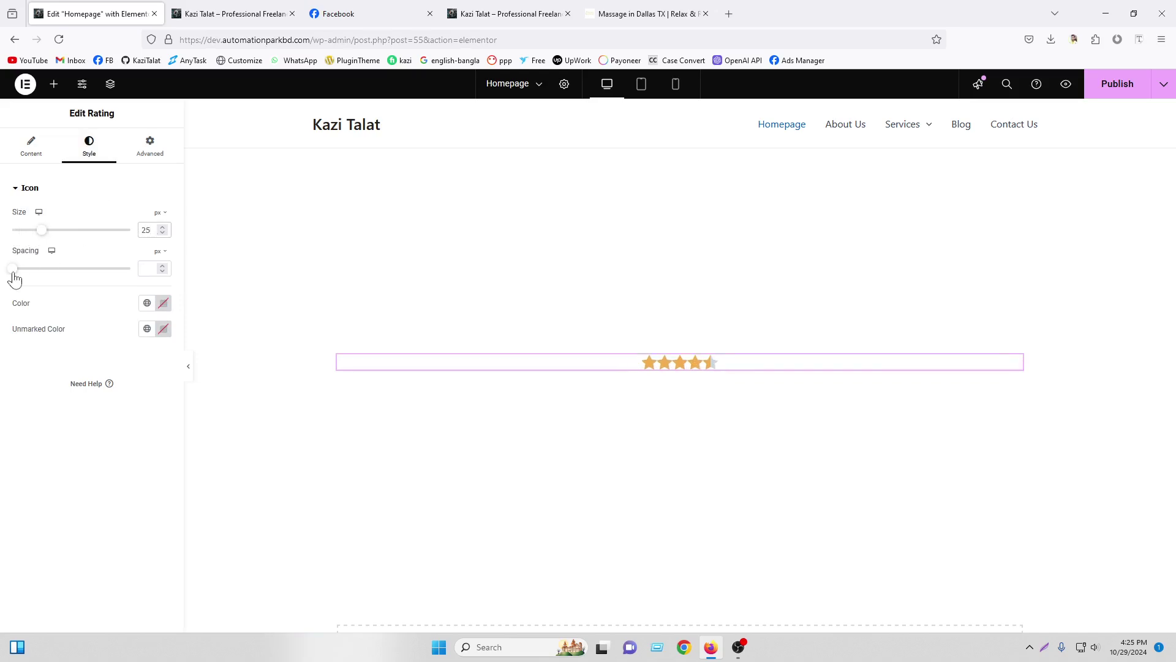
pyautogui.moveTo(14, 276); pyautogui.dragTo(32, 276)
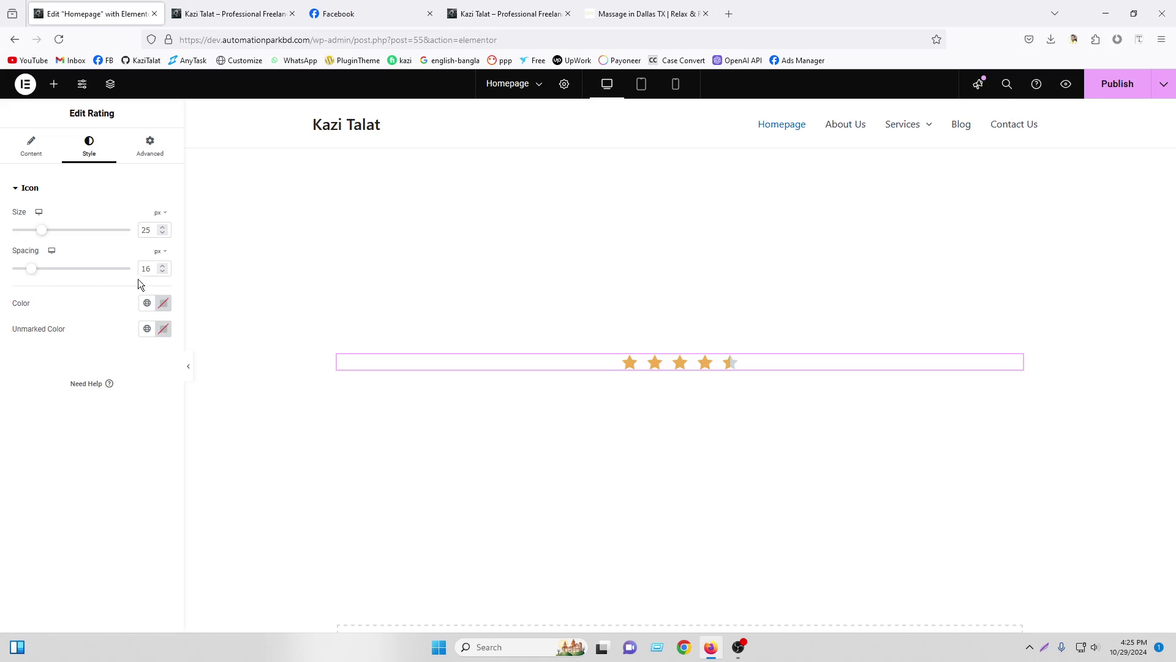
pyautogui.press('Down')
pyautogui.press('Down')
pyautogui.press('Down')
pyautogui.press('Down')
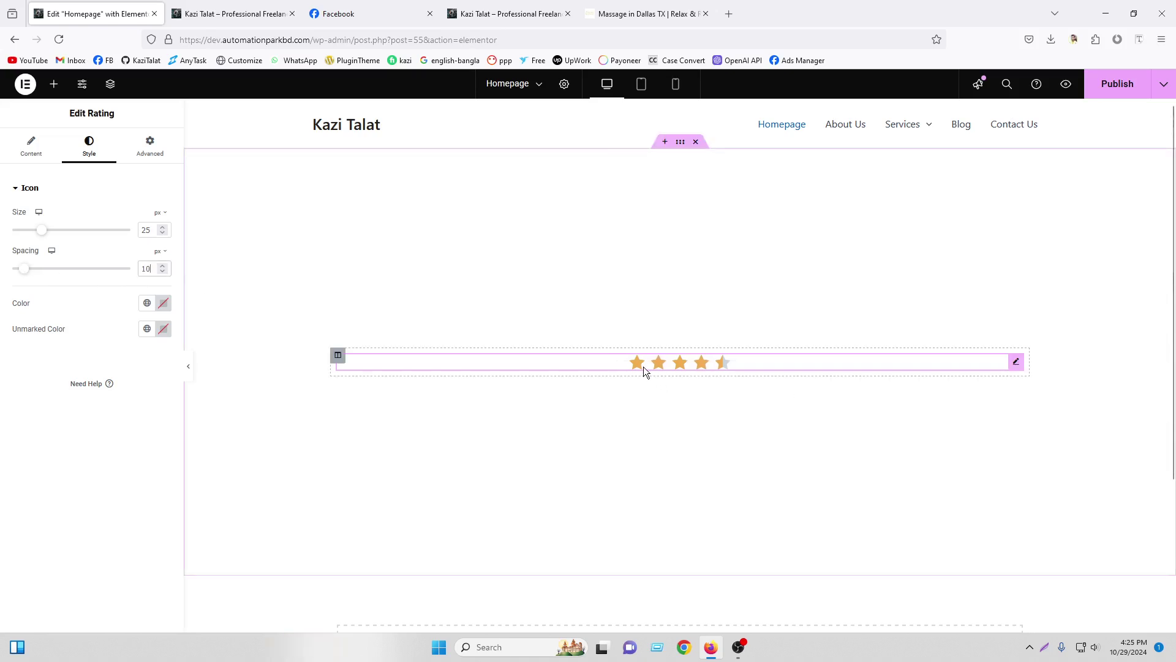
# Step: Change the color of the marked rating stars to black
pyautogui.click(164, 303)
pyautogui.moveTo(153, 401); pyautogui.dragTo(75, 465)
pyautogui.click(20, 472)
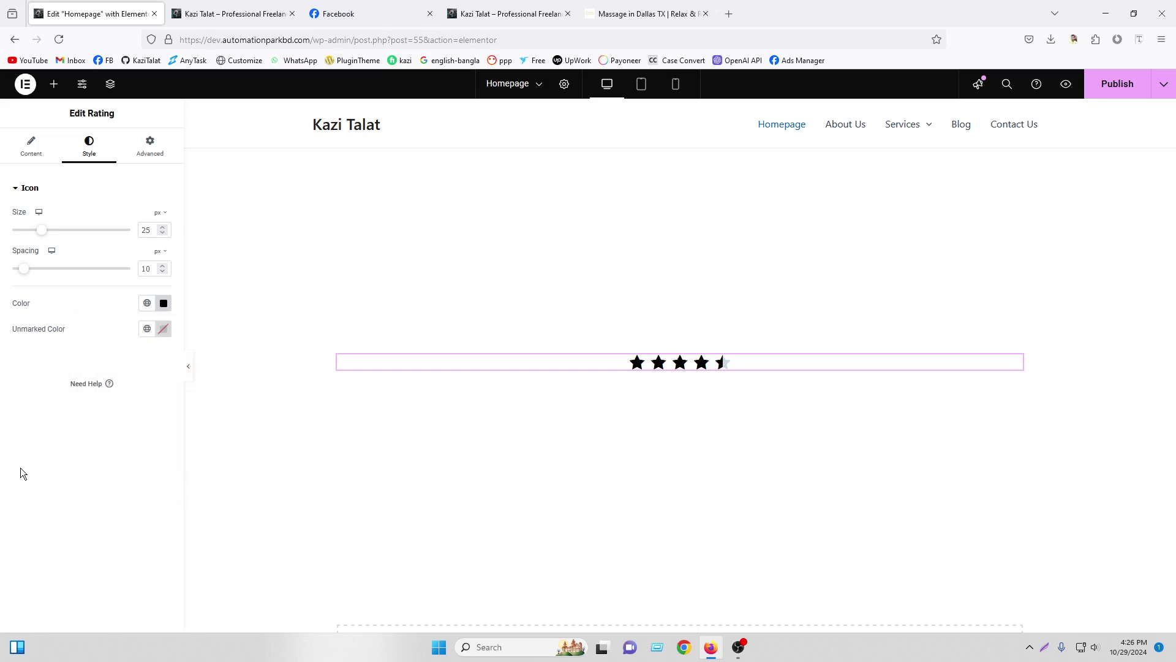
# Step: Look over the Rating widget's advanced and content settings and delete the widget from the Homepage
pyautogui.click(150, 147)
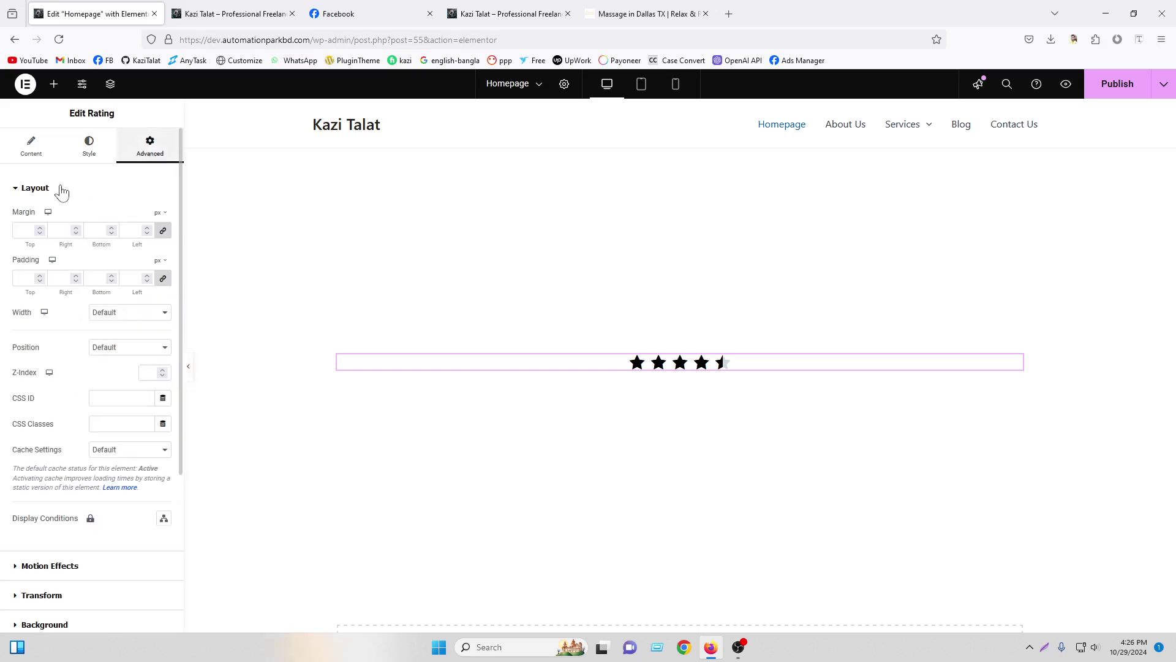
pyautogui.click(31, 145)
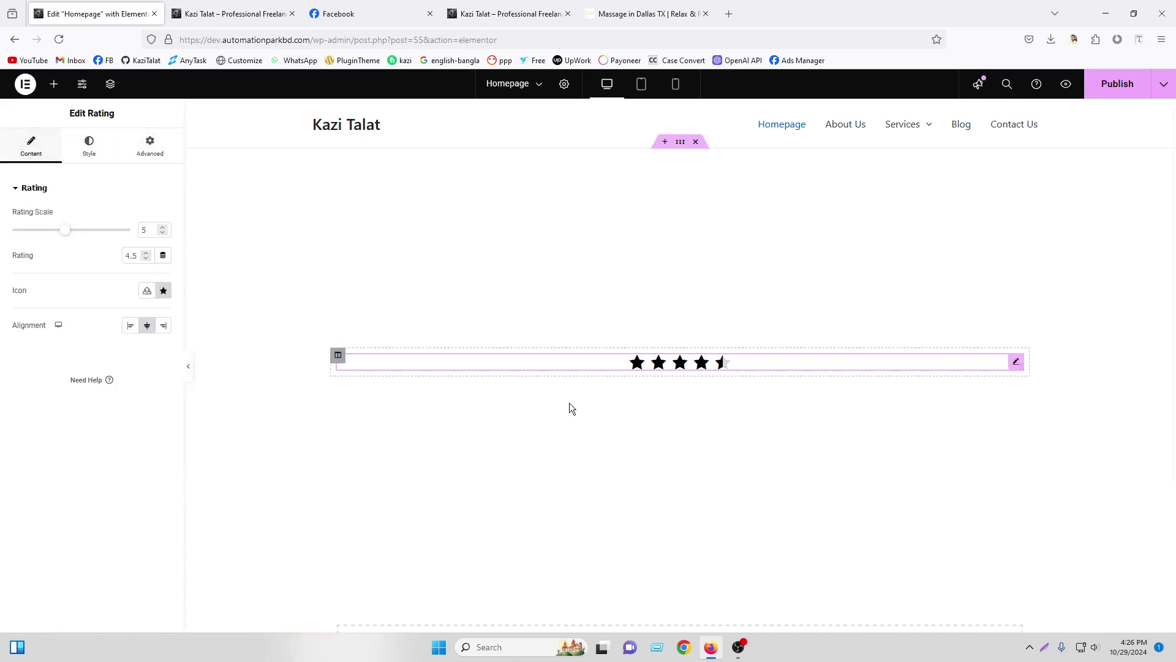
pyautogui.rightClick(702, 364)
pyautogui.click(749, 617)
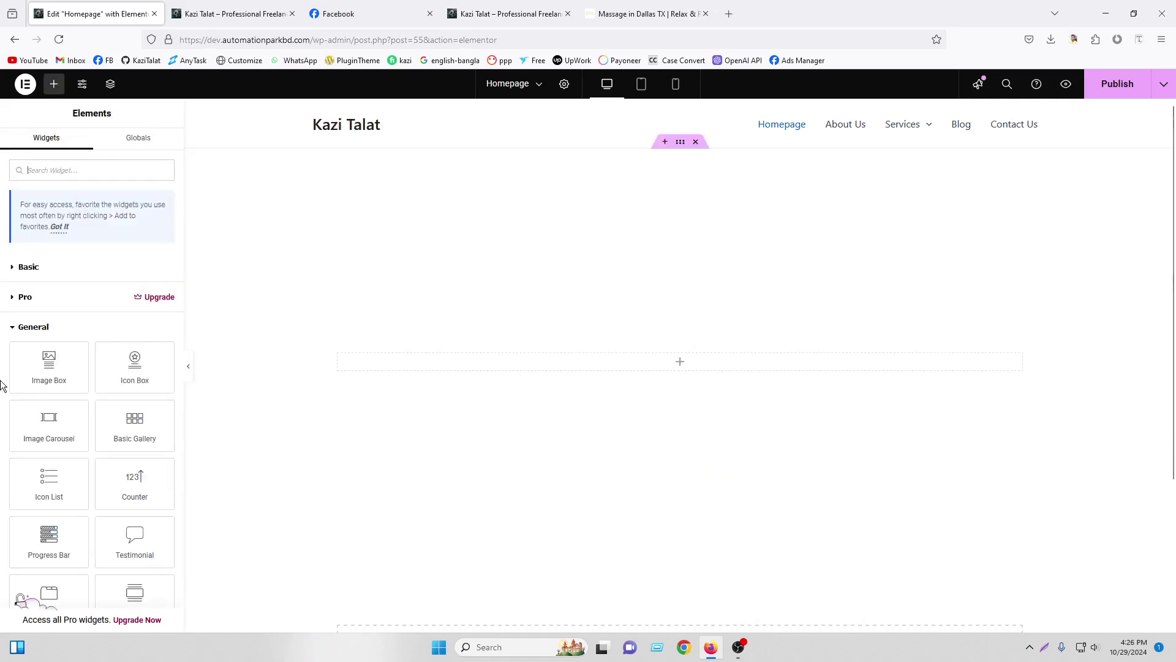
# Step: Review the General widgets covered so far, from Icon List through Text Path, and the widget categories below them
pyautogui.click(90, 330)
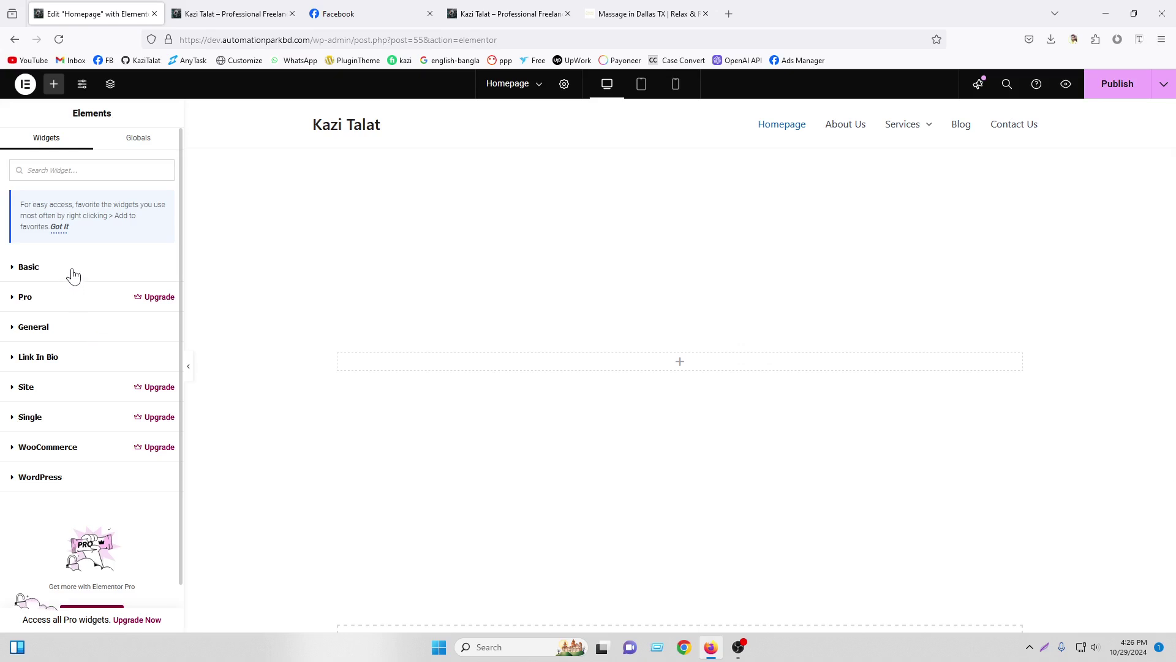
pyautogui.click(63, 325)
pyautogui.scroll(-6, 62, 321)
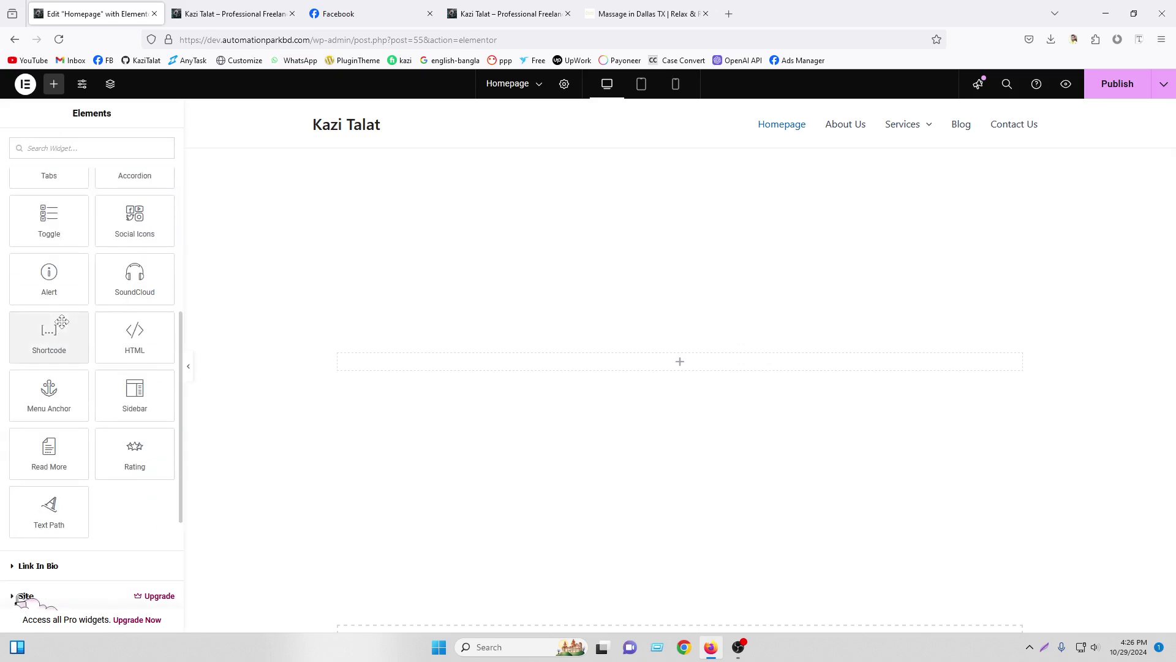
pyautogui.scroll(3, 77, 383)
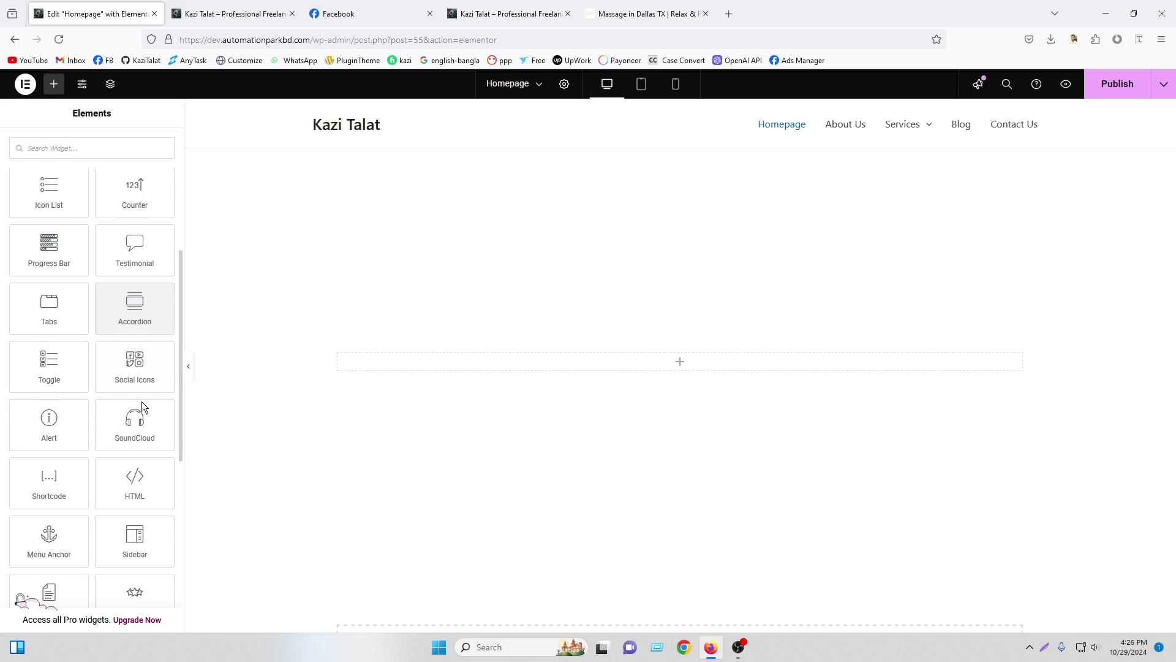
pyautogui.scroll(-5, 144, 423)
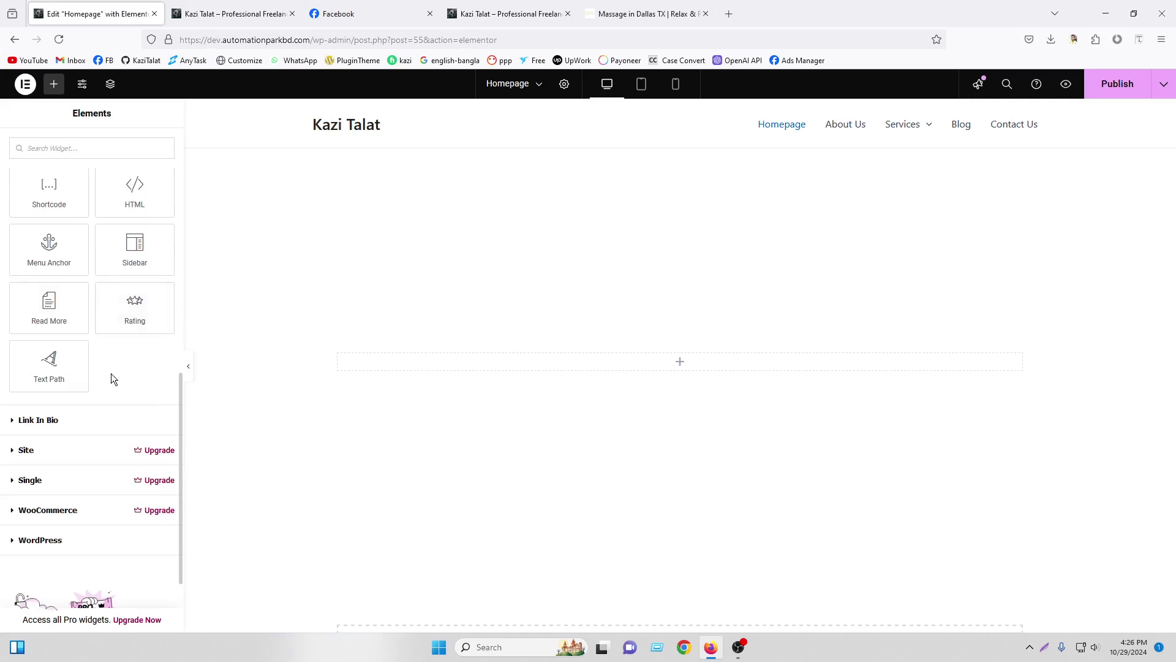
pyautogui.scroll(3, 112, 373)
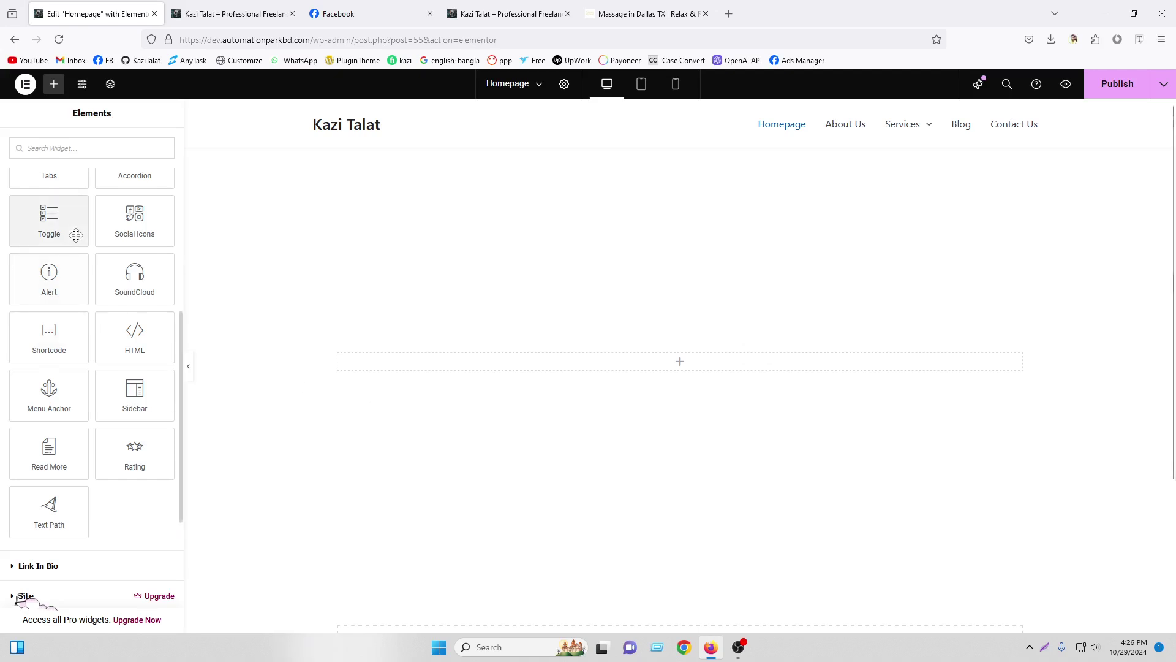
pyautogui.scroll(-5, 76, 235)
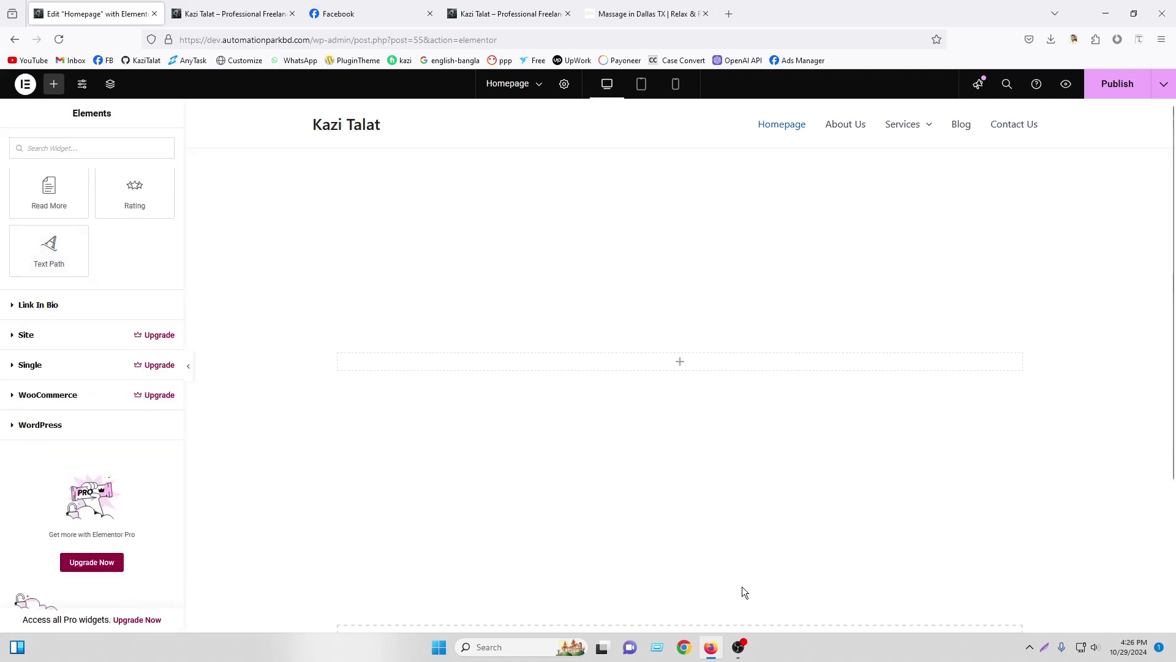
pyautogui.click(739, 647)
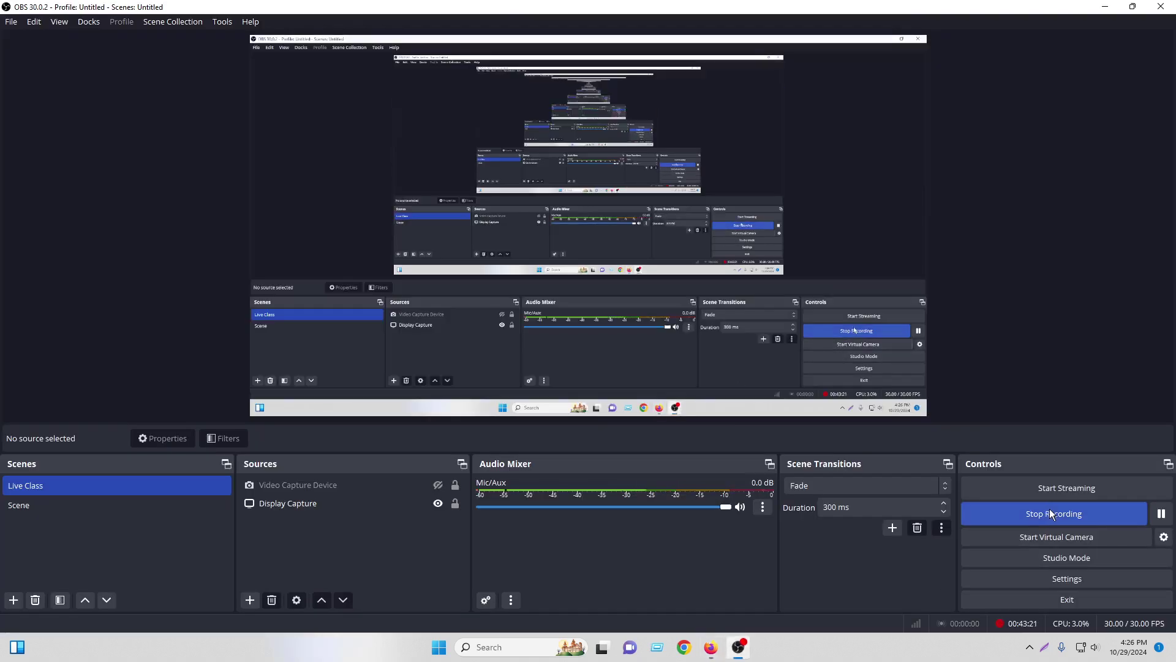